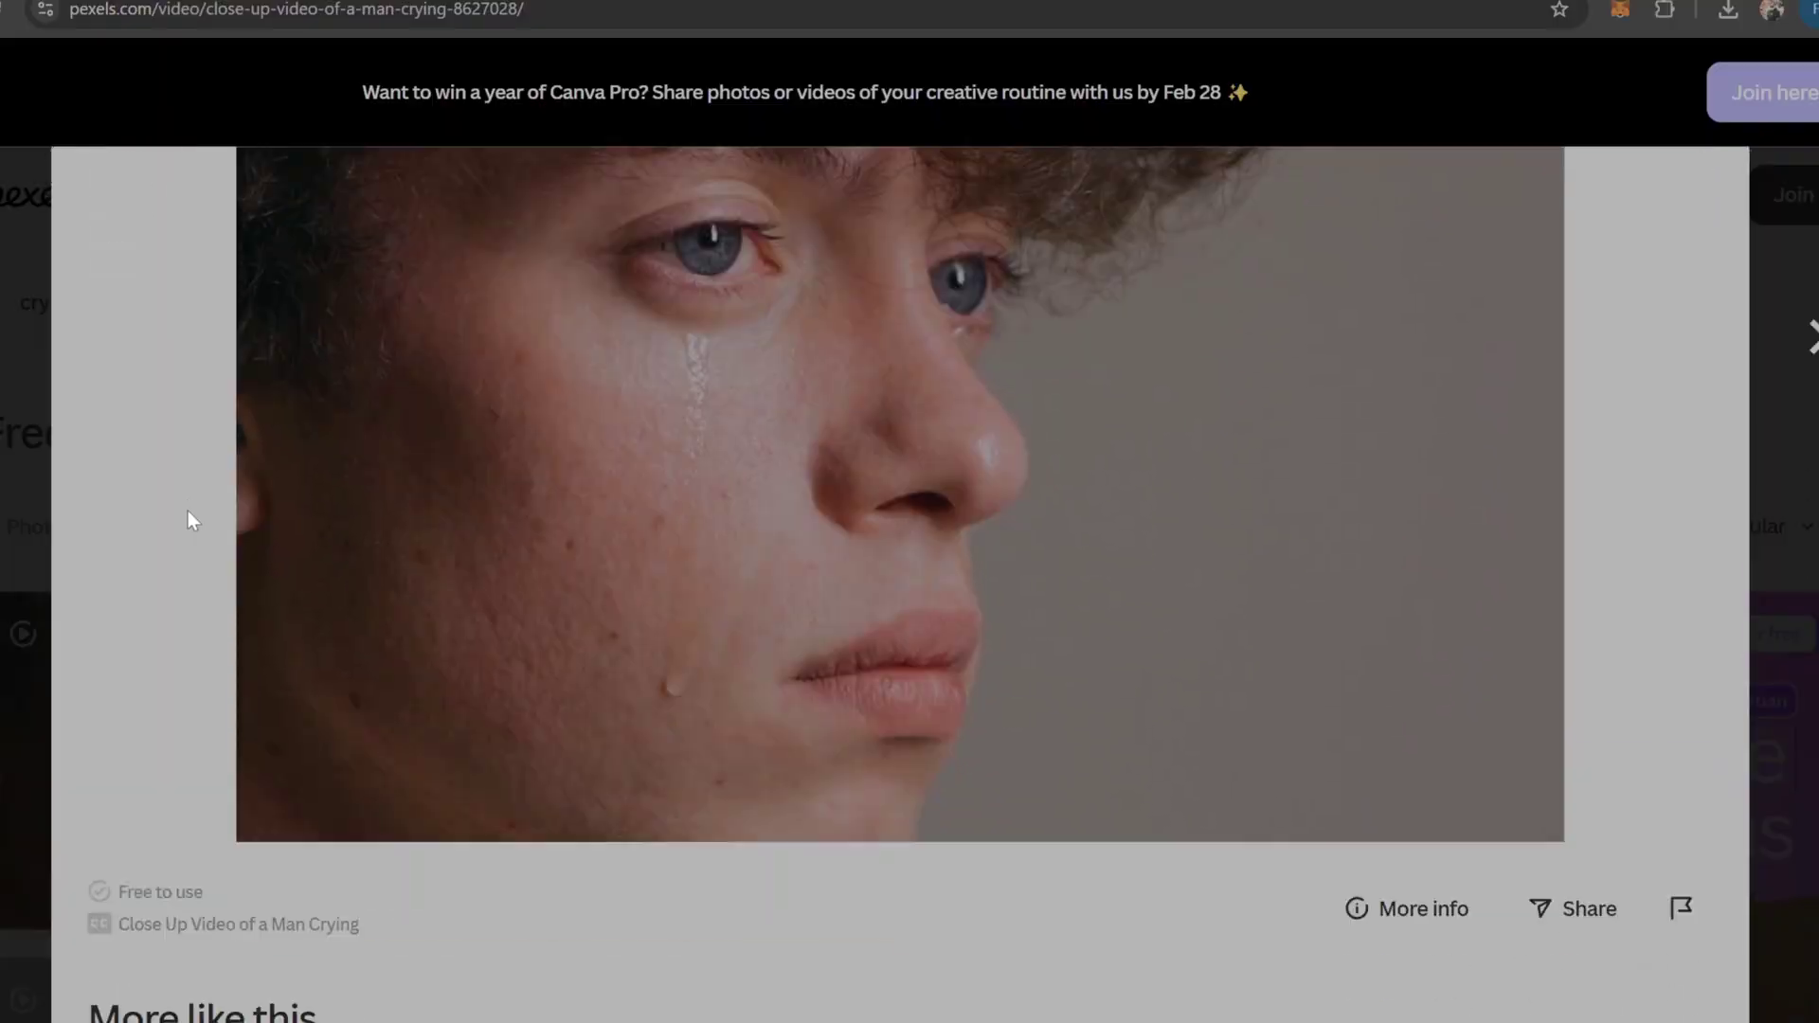
{"action": "scroll", "coordinate": [191, 517], "scroll_direction": "down", "scroll_amount": 5}
{"action": "scroll", "coordinate": [192, 516], "scroll_direction": "up", "scroll_amount": 5}
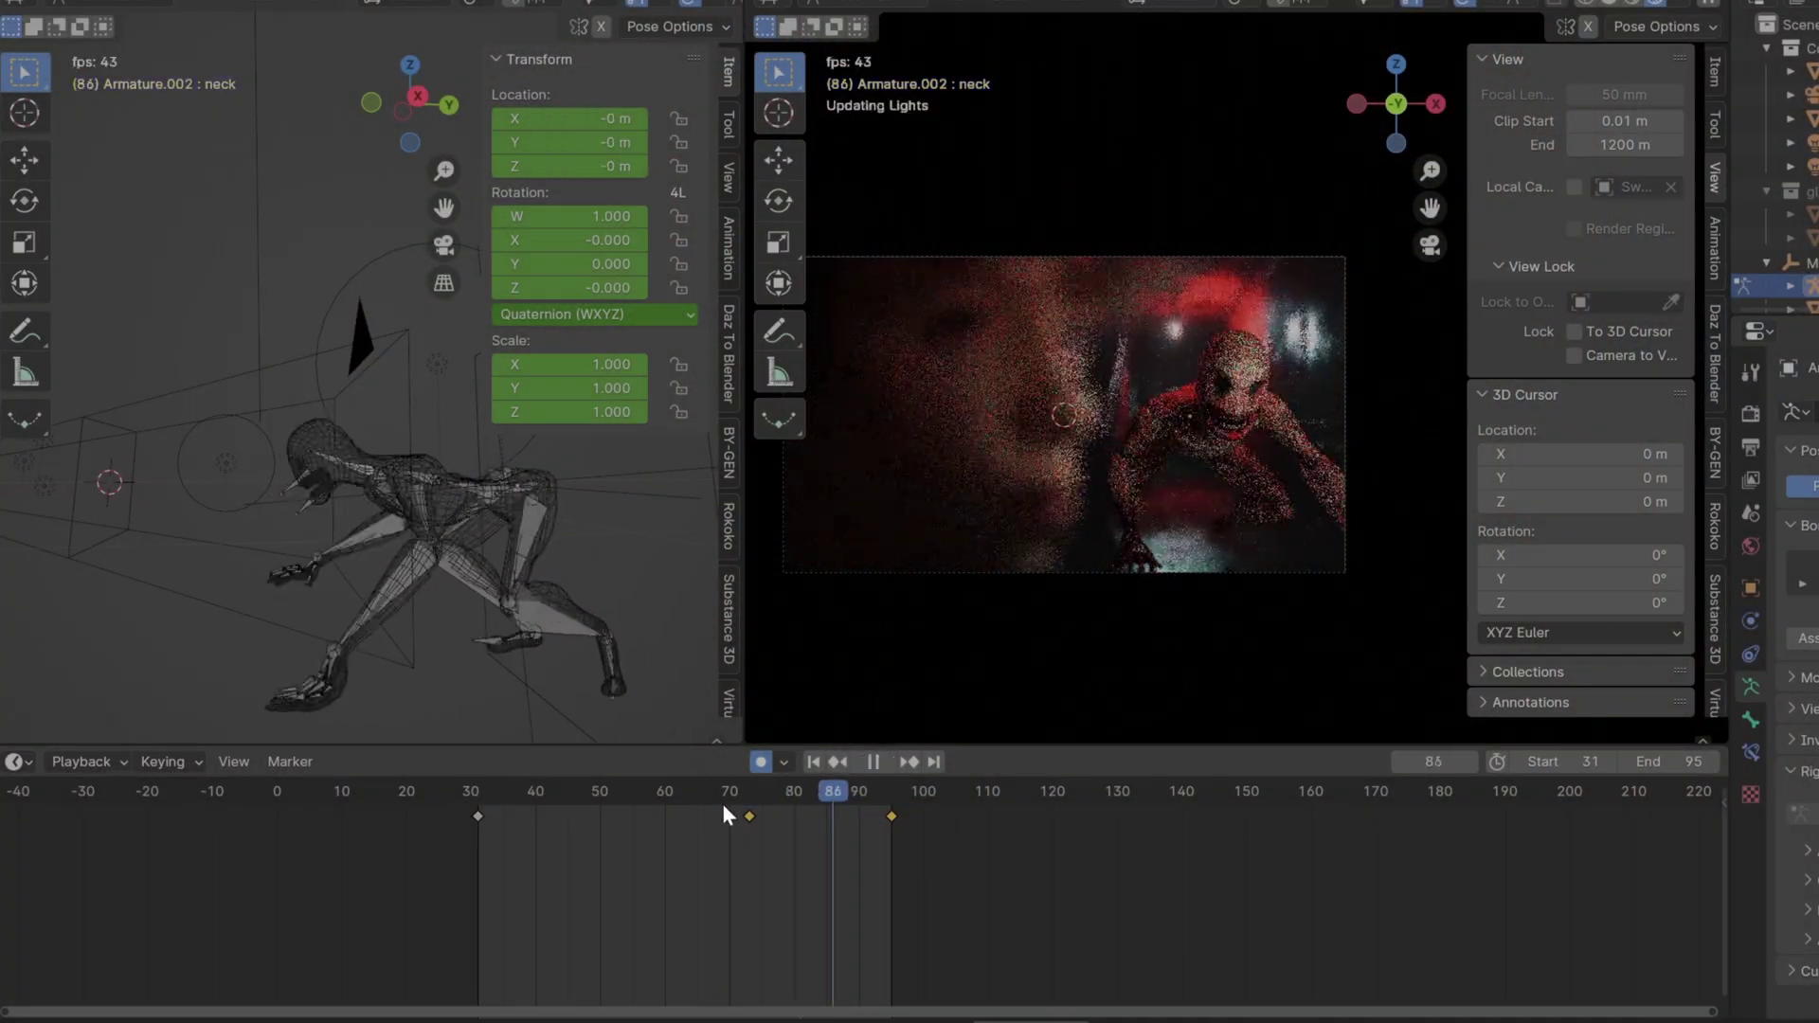
{"action": "key", "text": "Escape"}
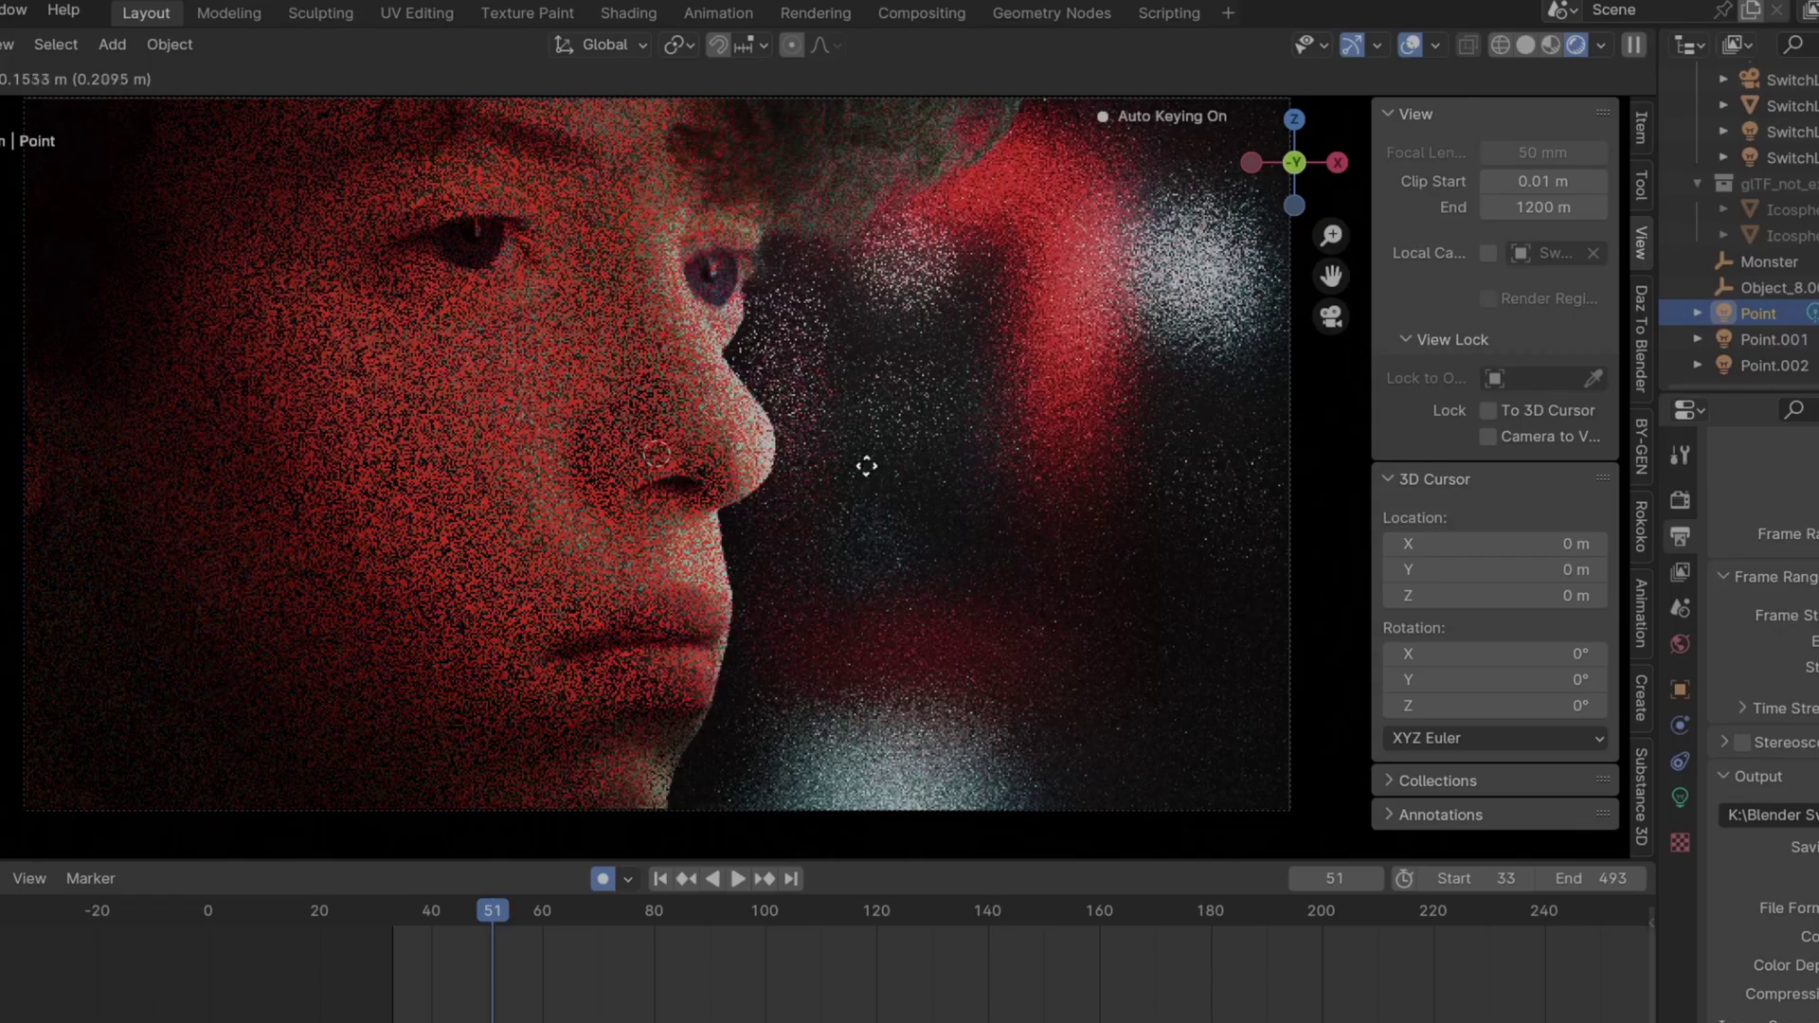
{"action": "left_click", "coordinate": [1087, 419]}
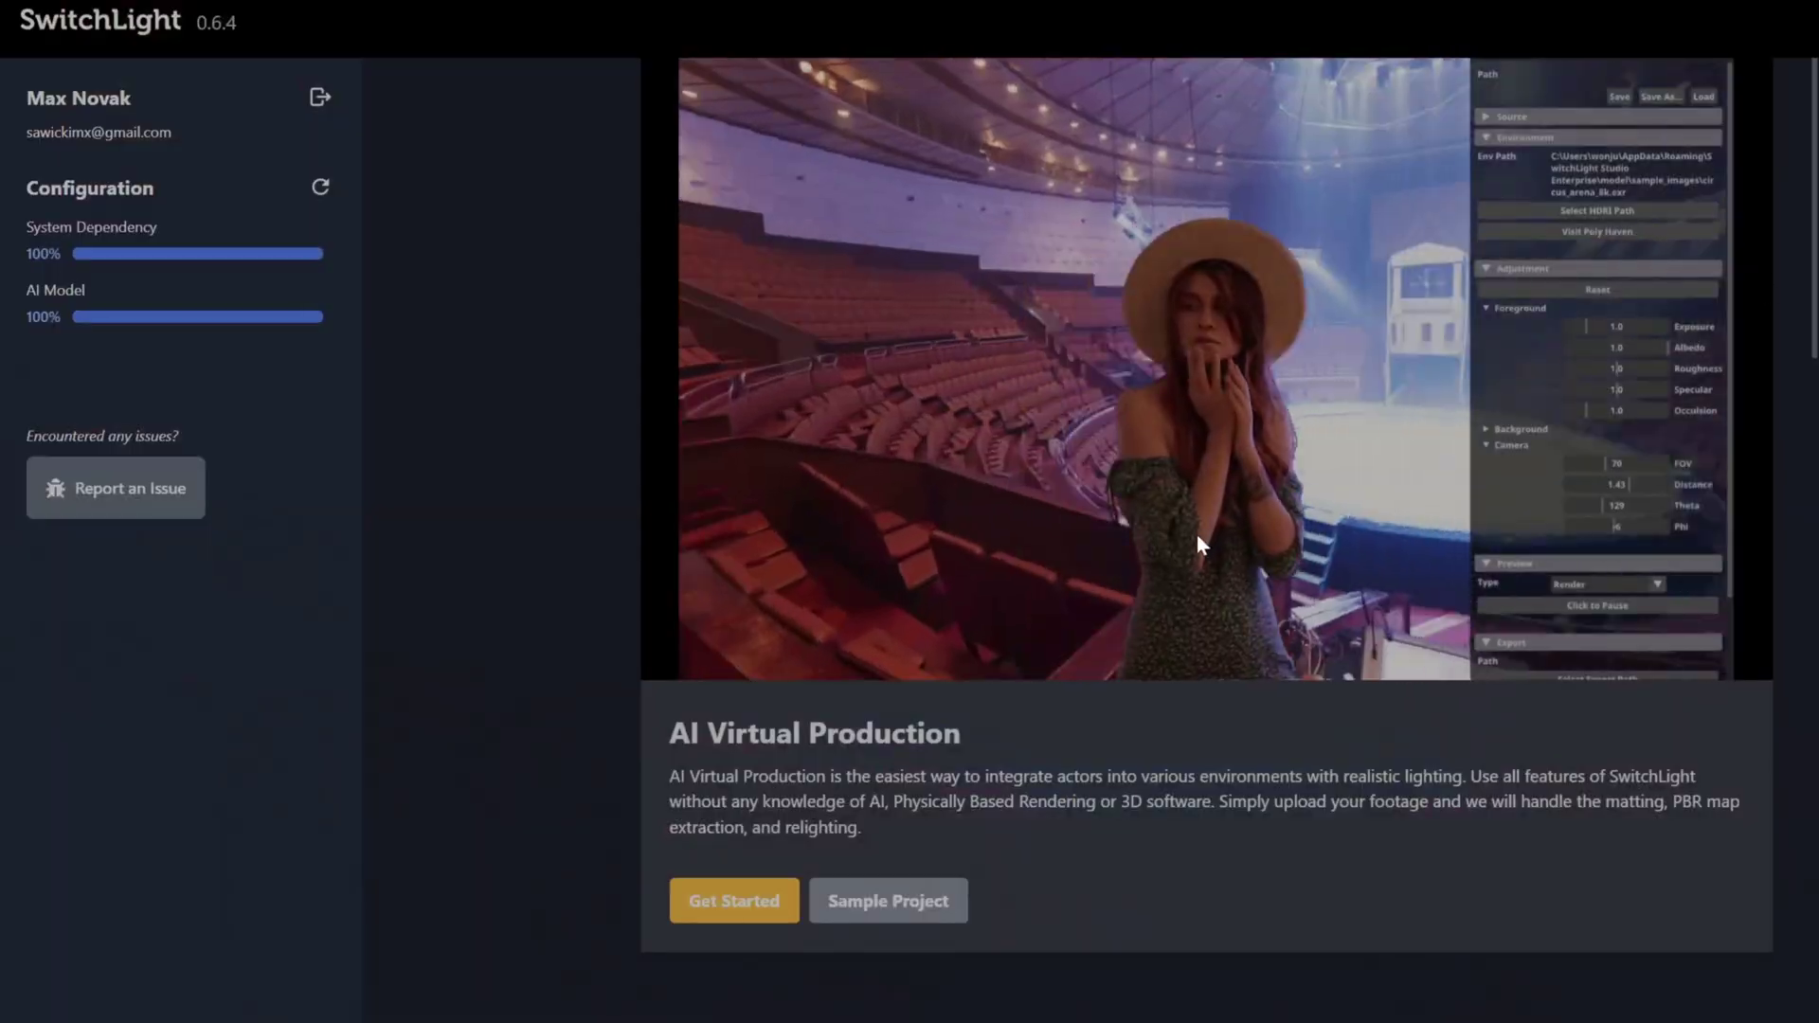
Step: Look through SwitchLight's individual AI features and open the first extracted map in the normal output folder
{"action": "scroll", "coordinate": [606, 617], "scroll_direction": "down", "scroll_amount": 7}
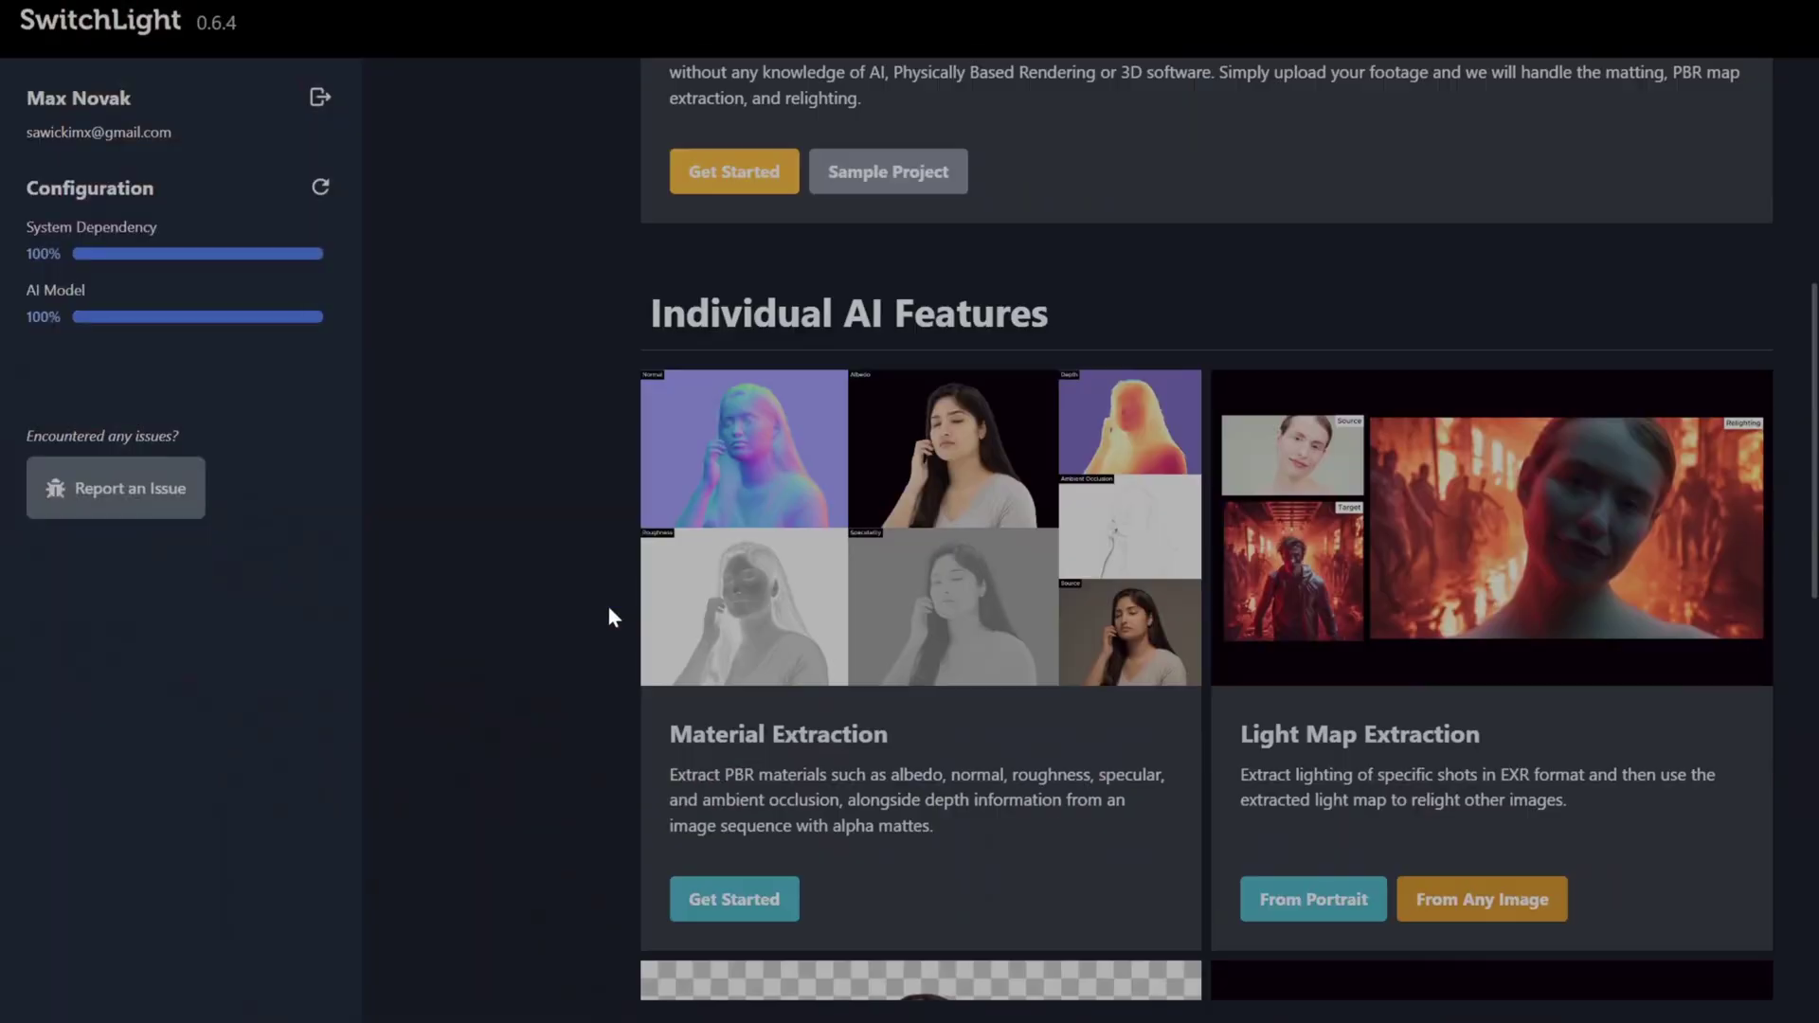
{"action": "scroll", "coordinate": [578, 602], "scroll_direction": "down", "scroll_amount": 4}
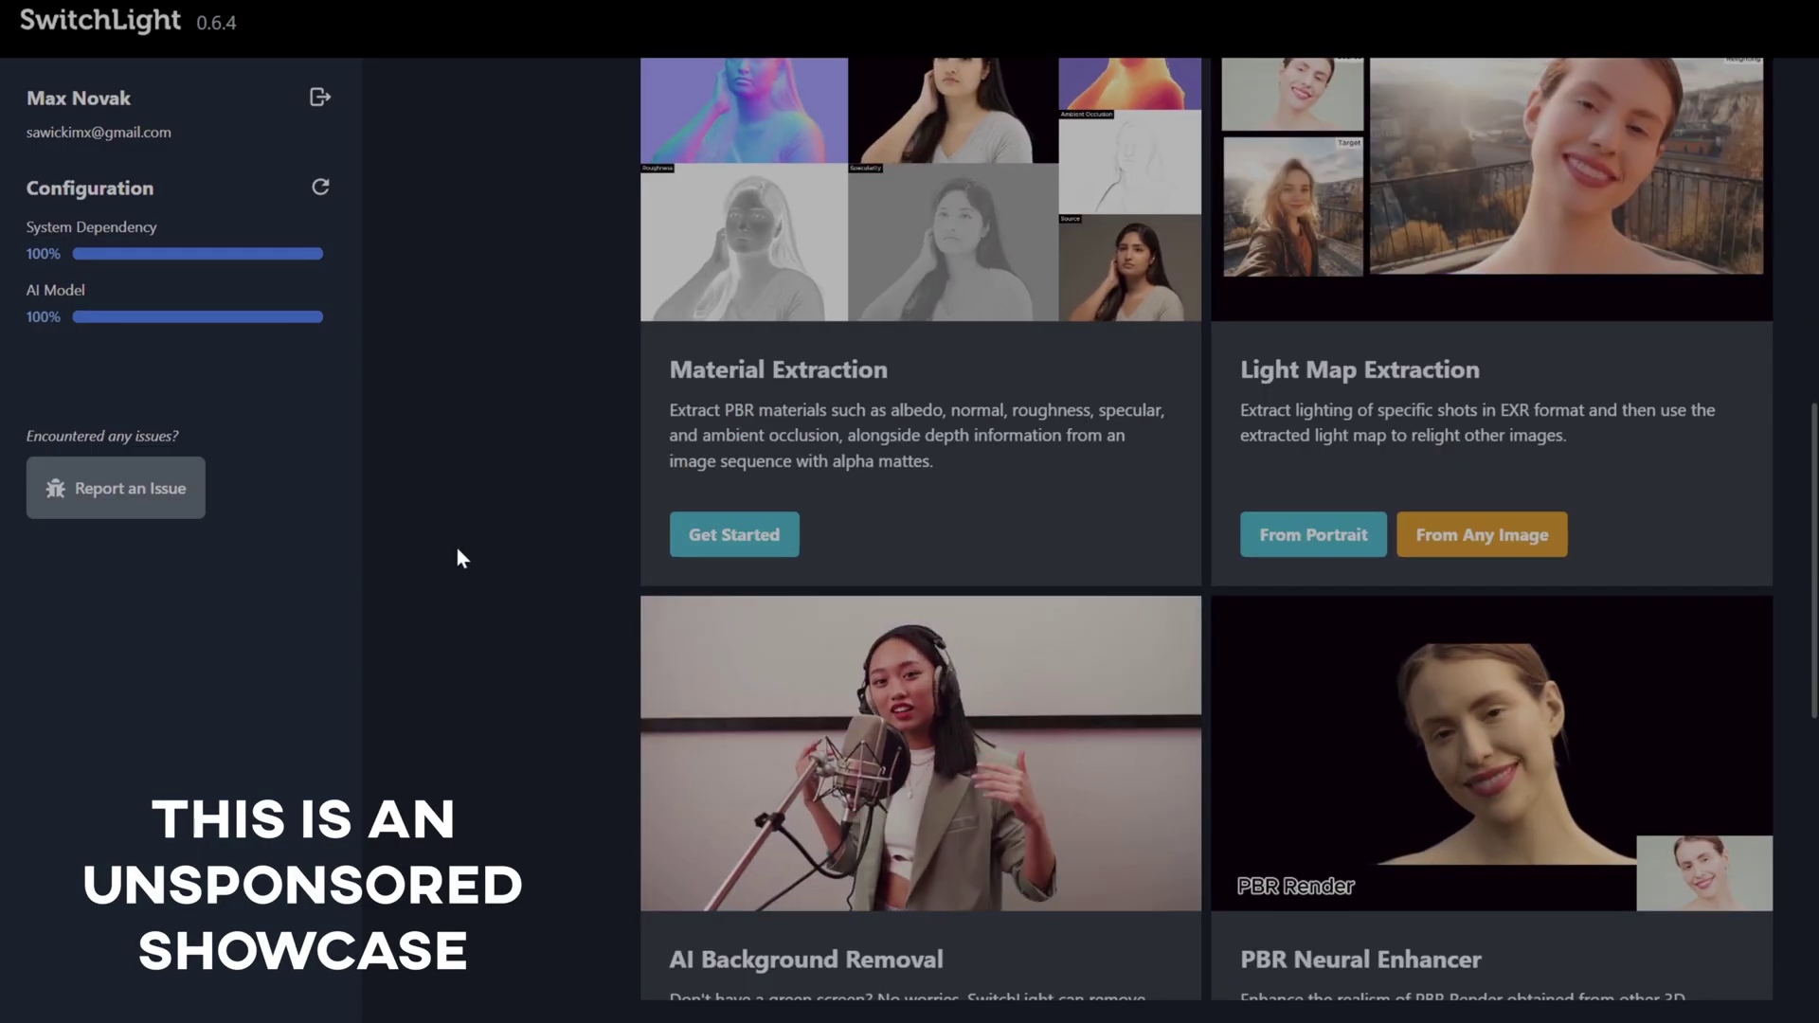
{"action": "scroll", "coordinate": [943, 739], "scroll_direction": "down", "scroll_amount": 5}
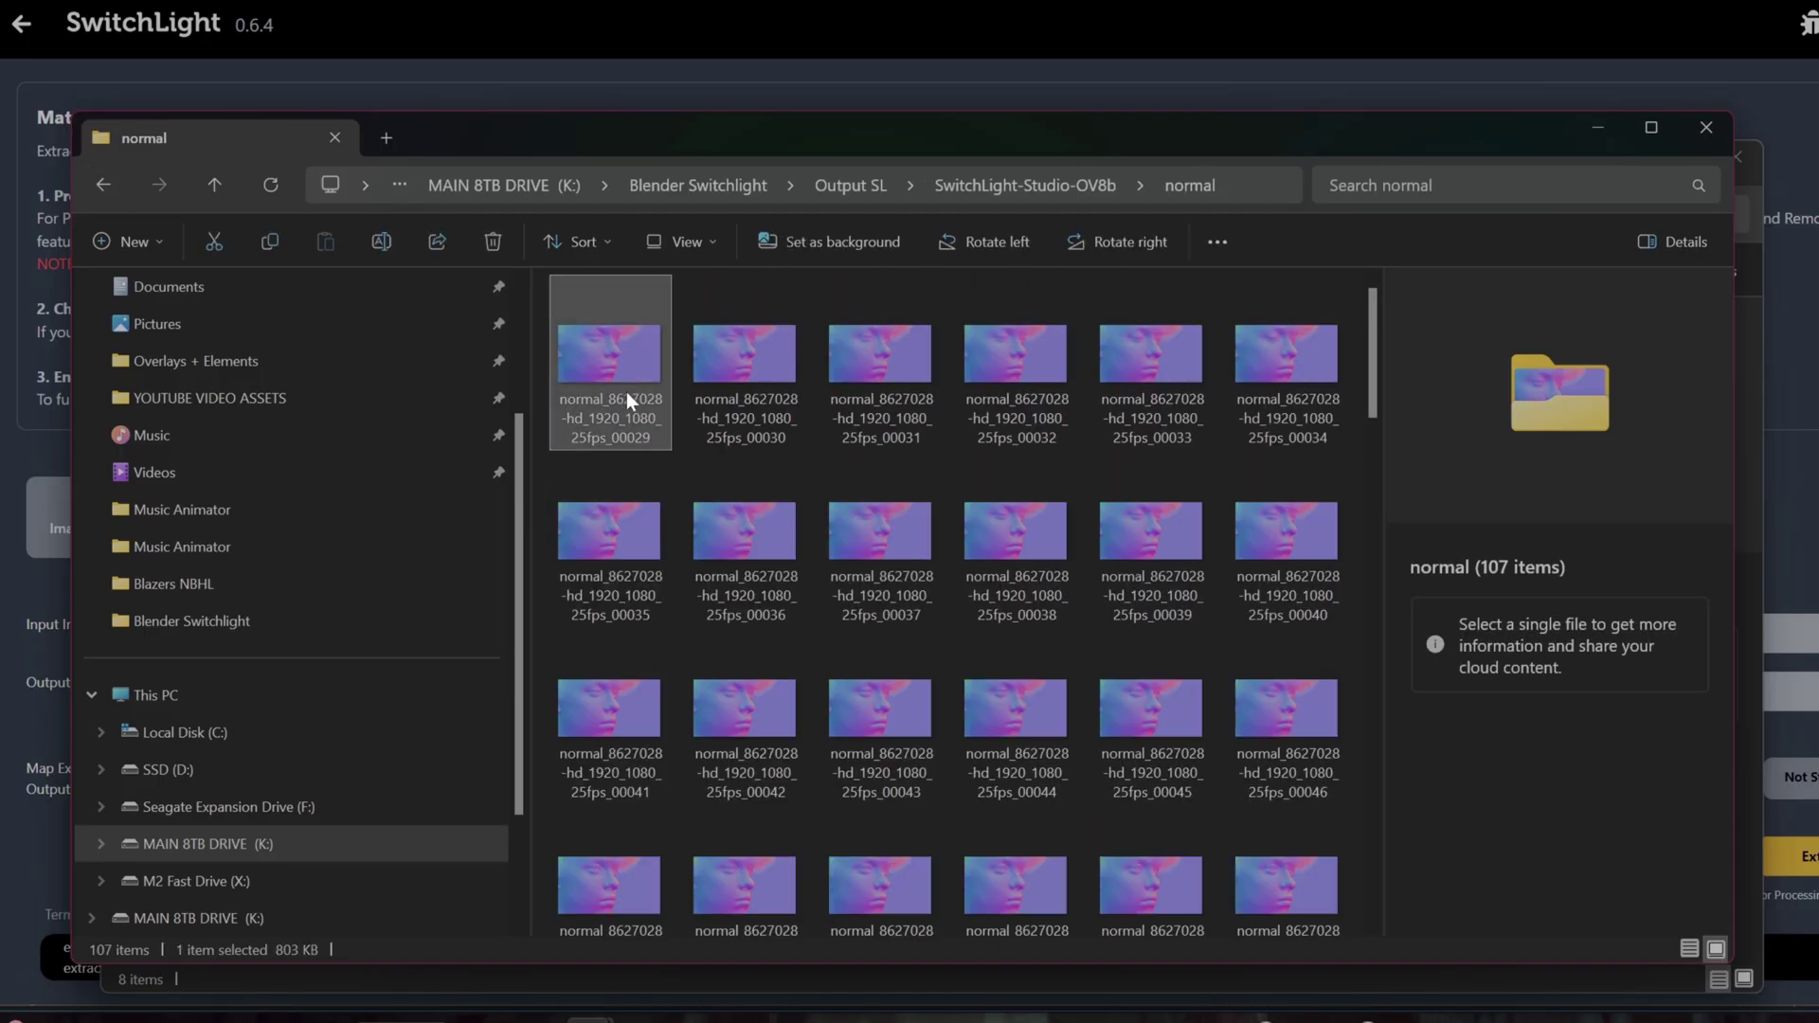
{"action": "double_click", "coordinate": [628, 390]}
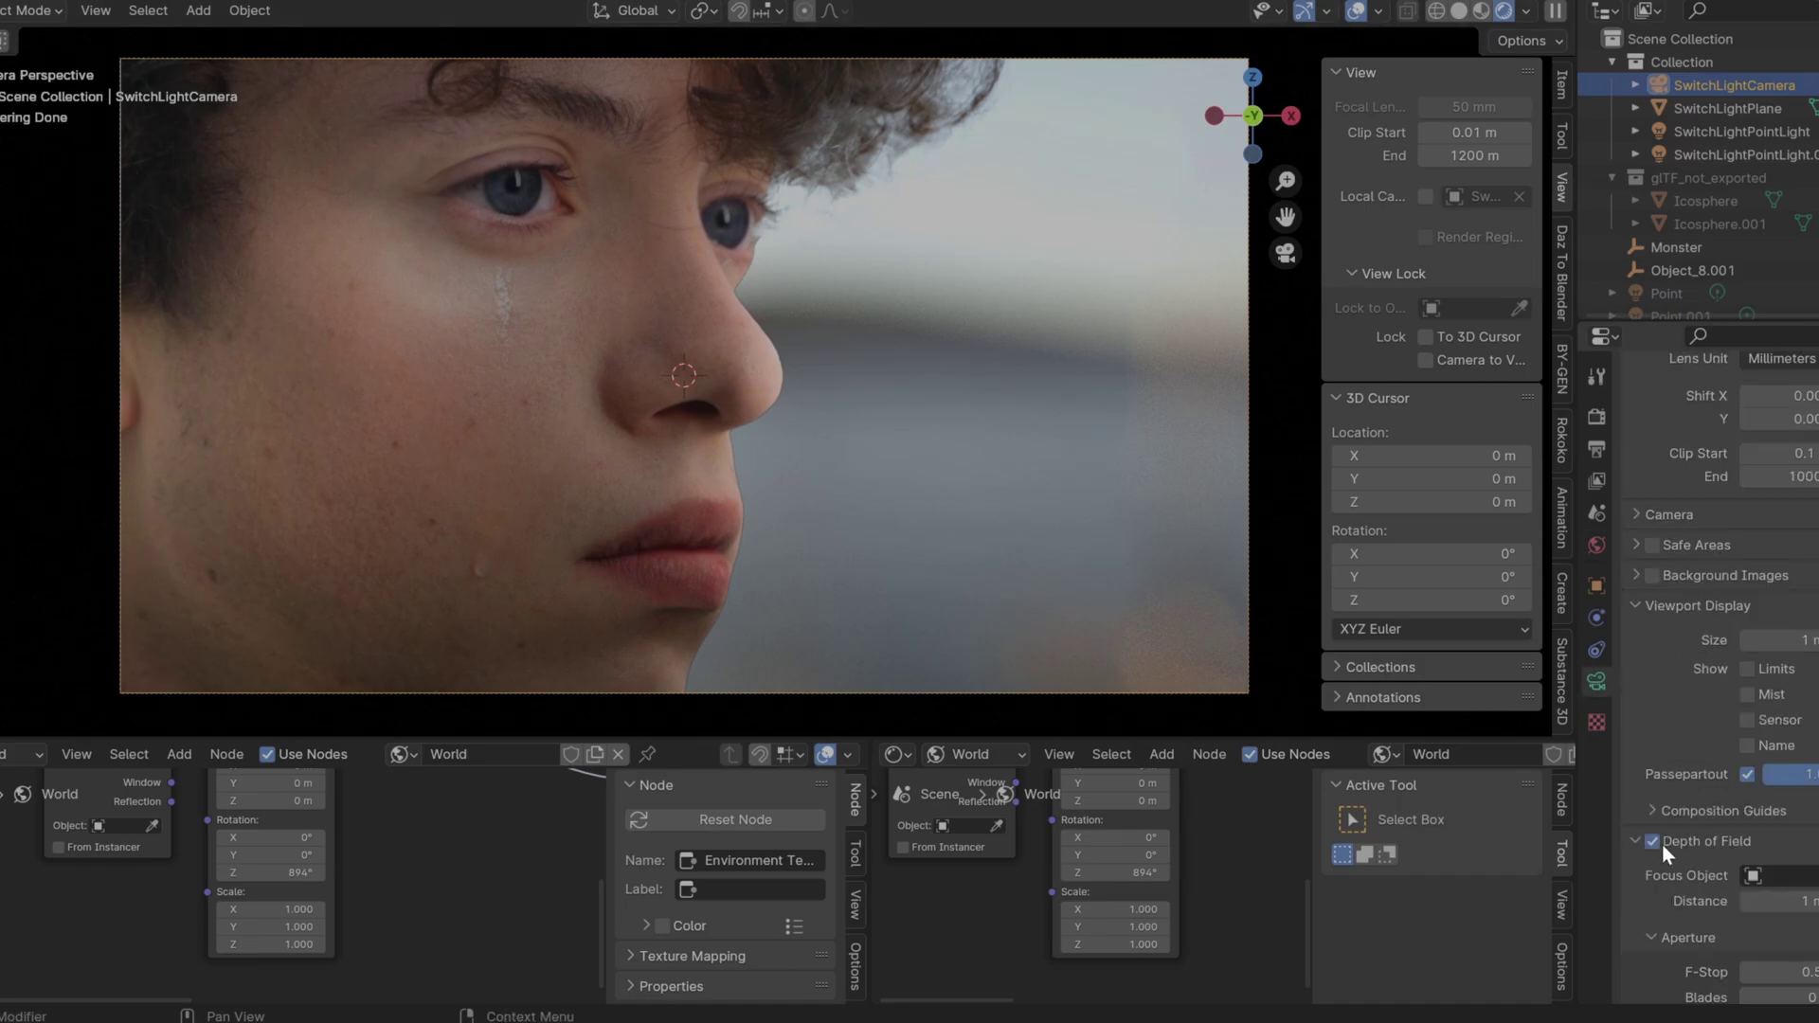
Step: Enable depth of field for SwitchLightCamera
{"action": "left_click", "coordinate": [1662, 844]}
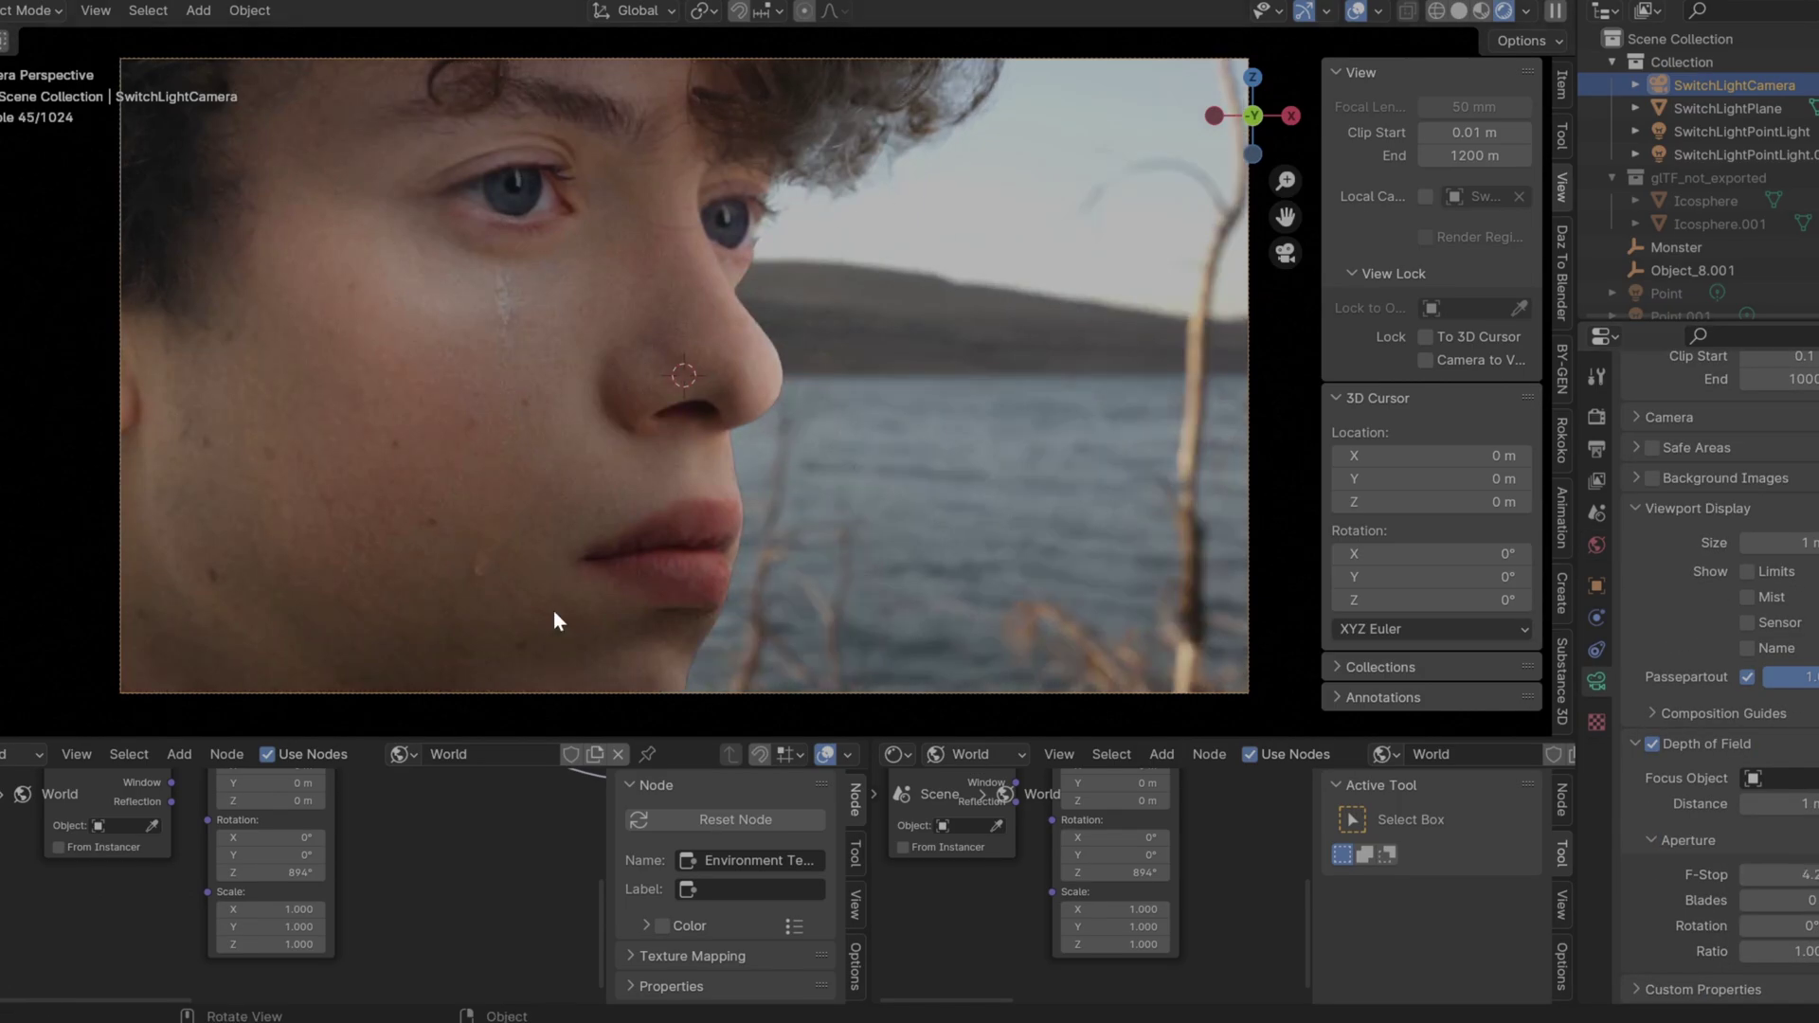
Step: Rotate the world environment texture to 1217° about Z and lower the world background strength
{"action": "left_click_drag", "start_coordinate": [270, 872], "coordinate": [315, 876]}
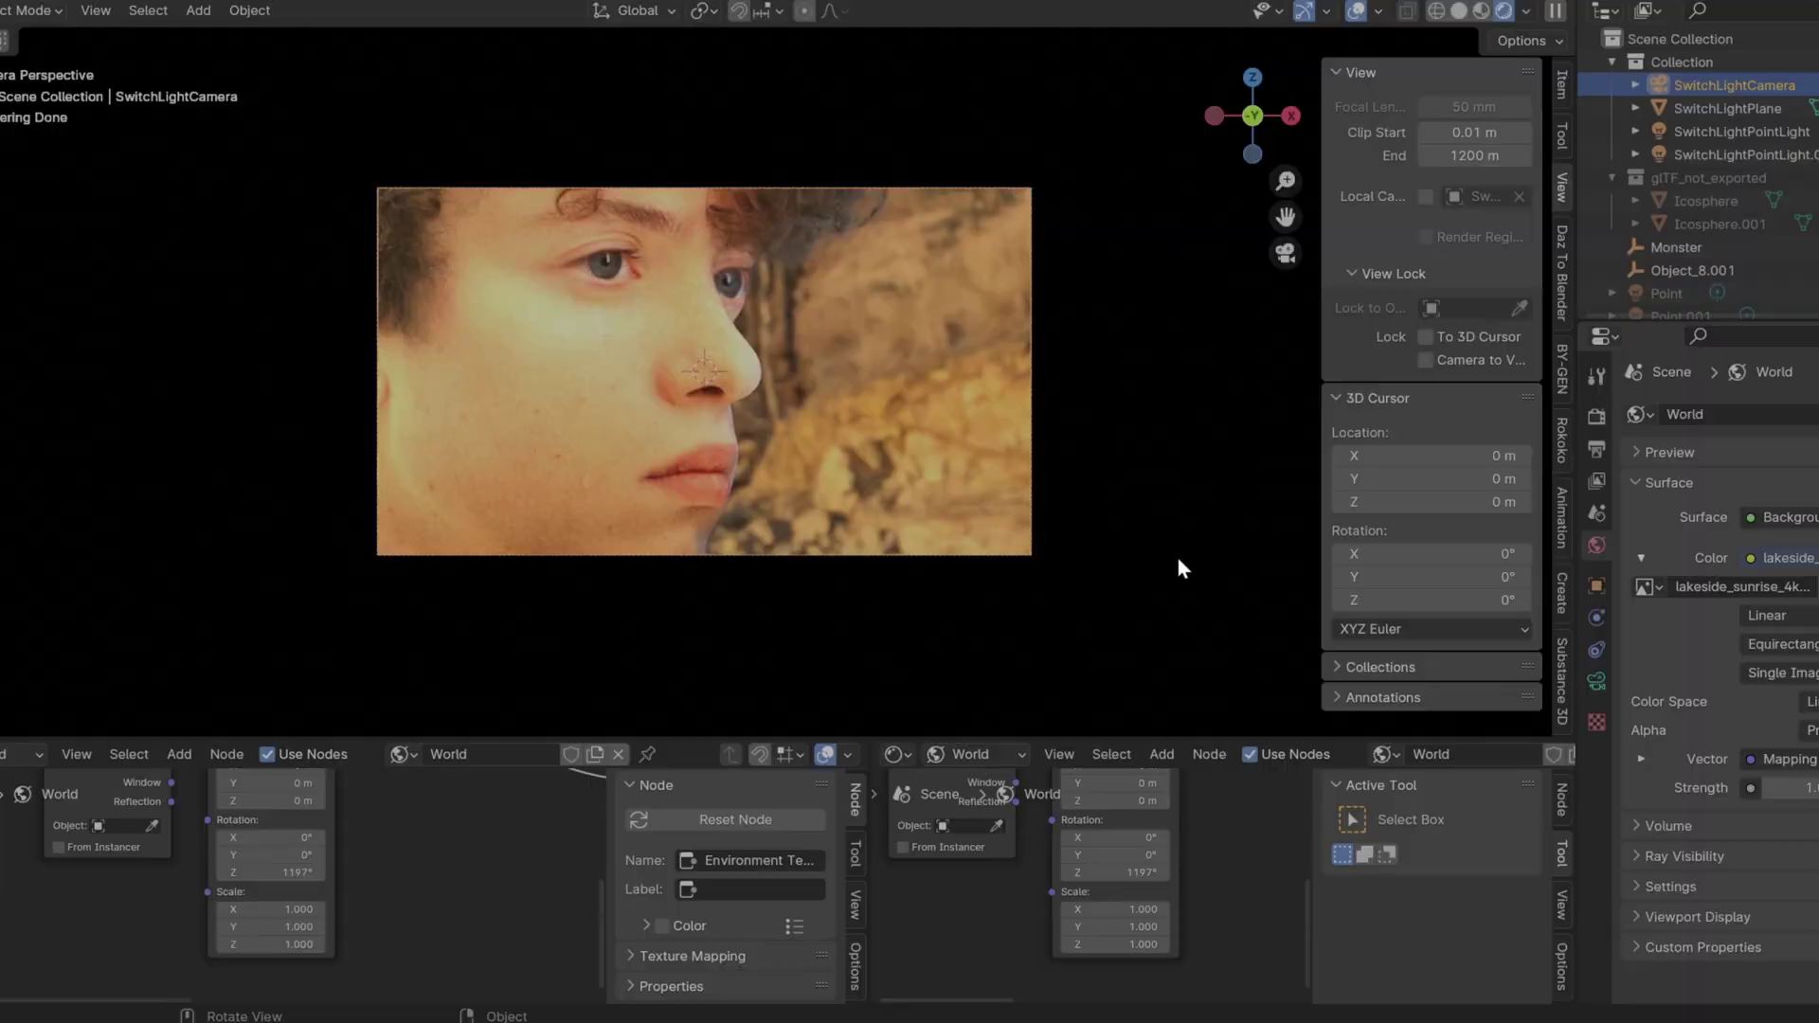
{"action": "left_click_drag", "start_coordinate": [1778, 788], "coordinate": [1743, 787]}
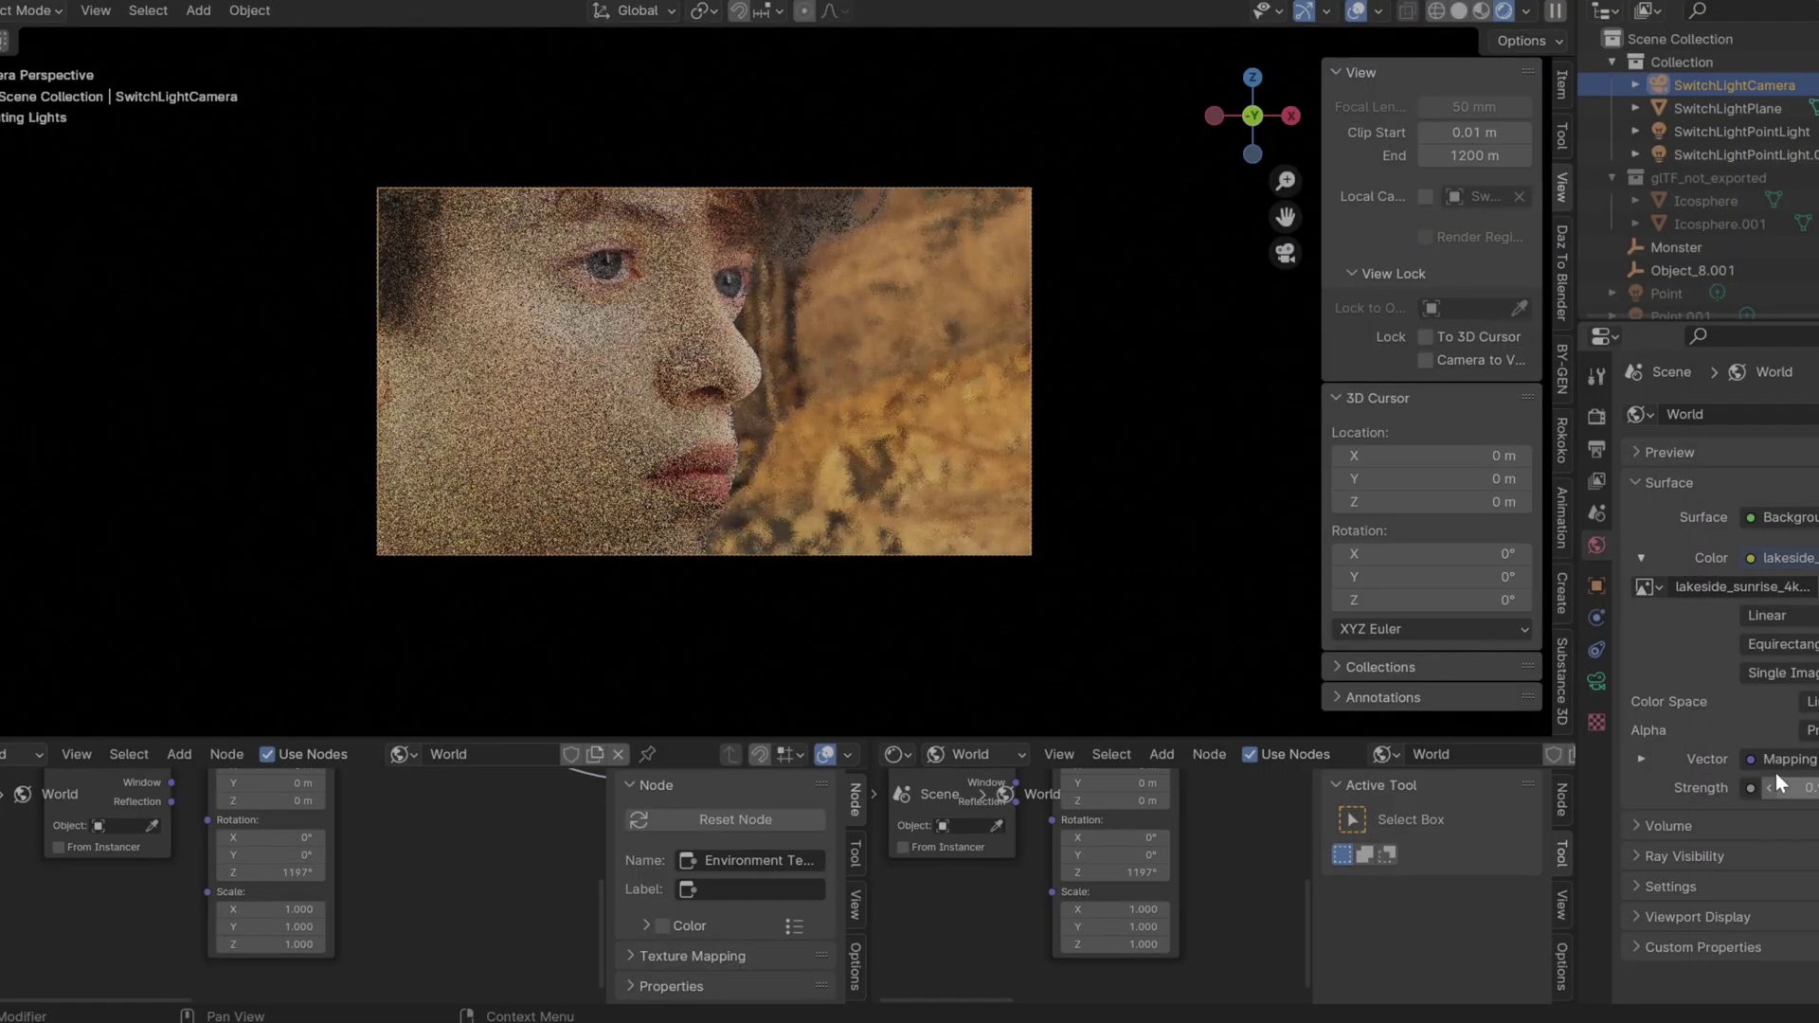
{"action": "left_click_drag", "start_coordinate": [270, 872], "coordinate": [285, 872]}
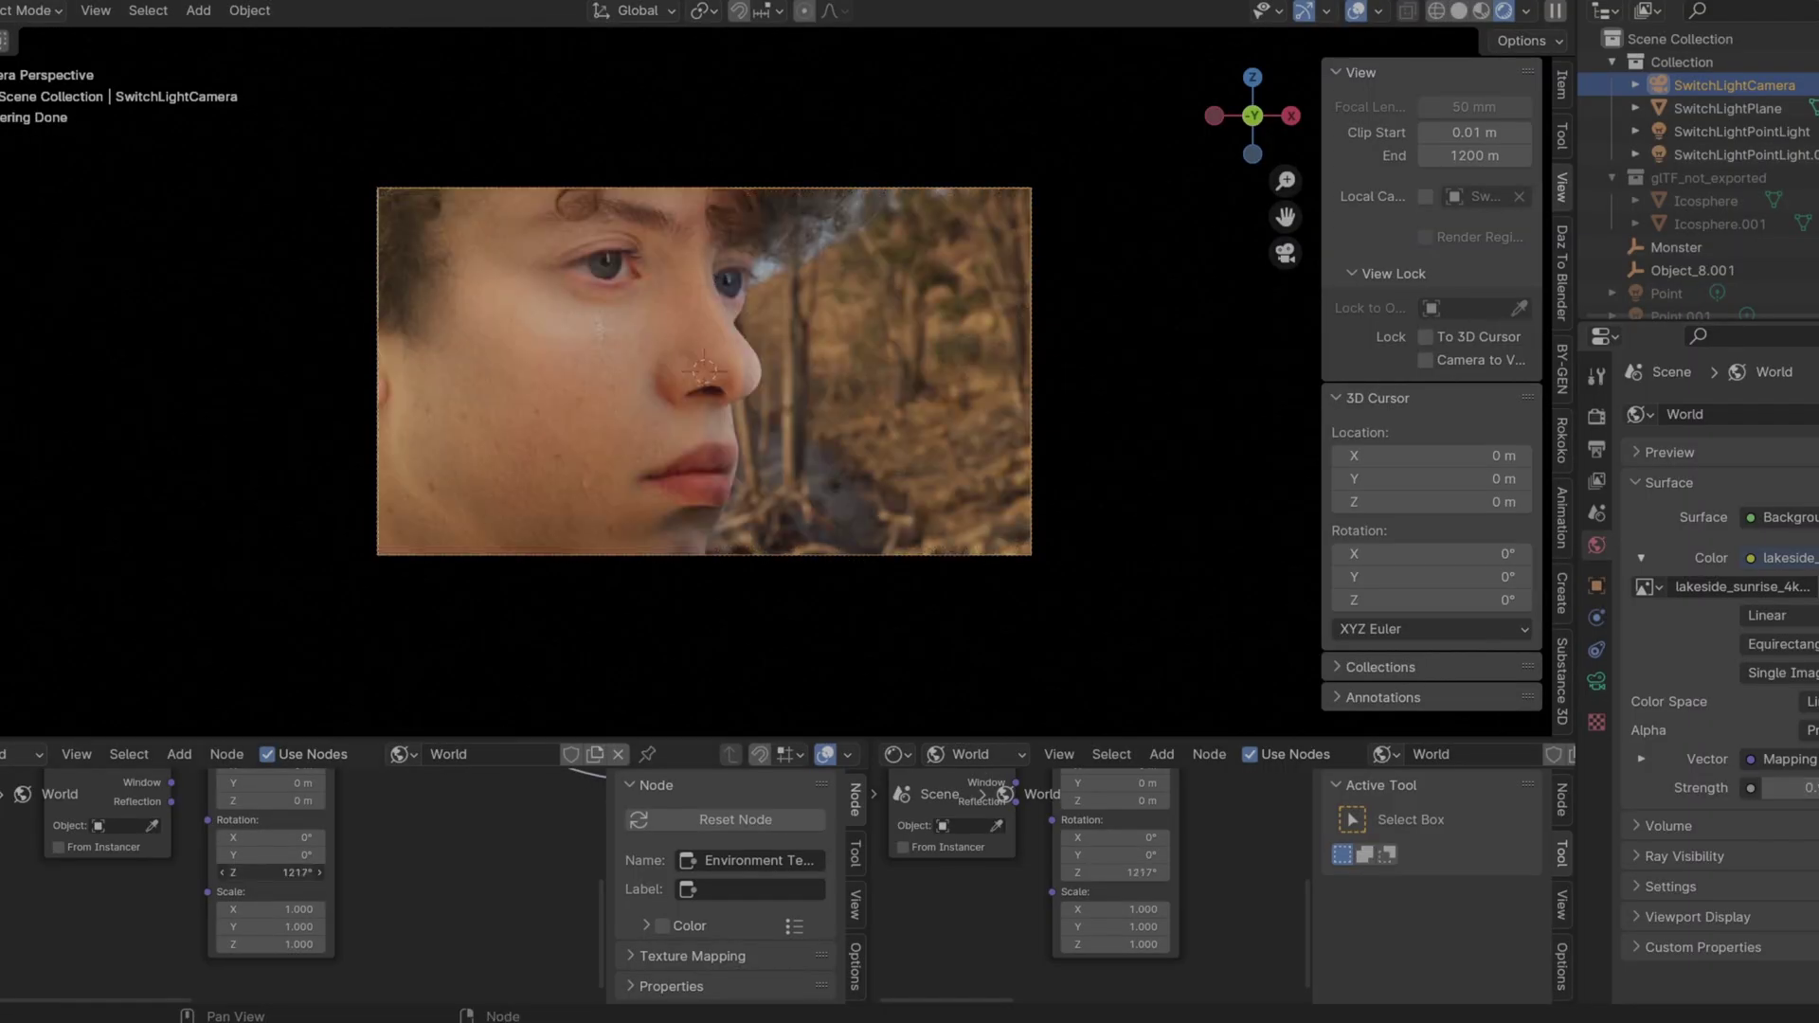
{"action": "scroll", "coordinate": [650, 458], "scroll_direction": "up", "scroll_amount": 3}
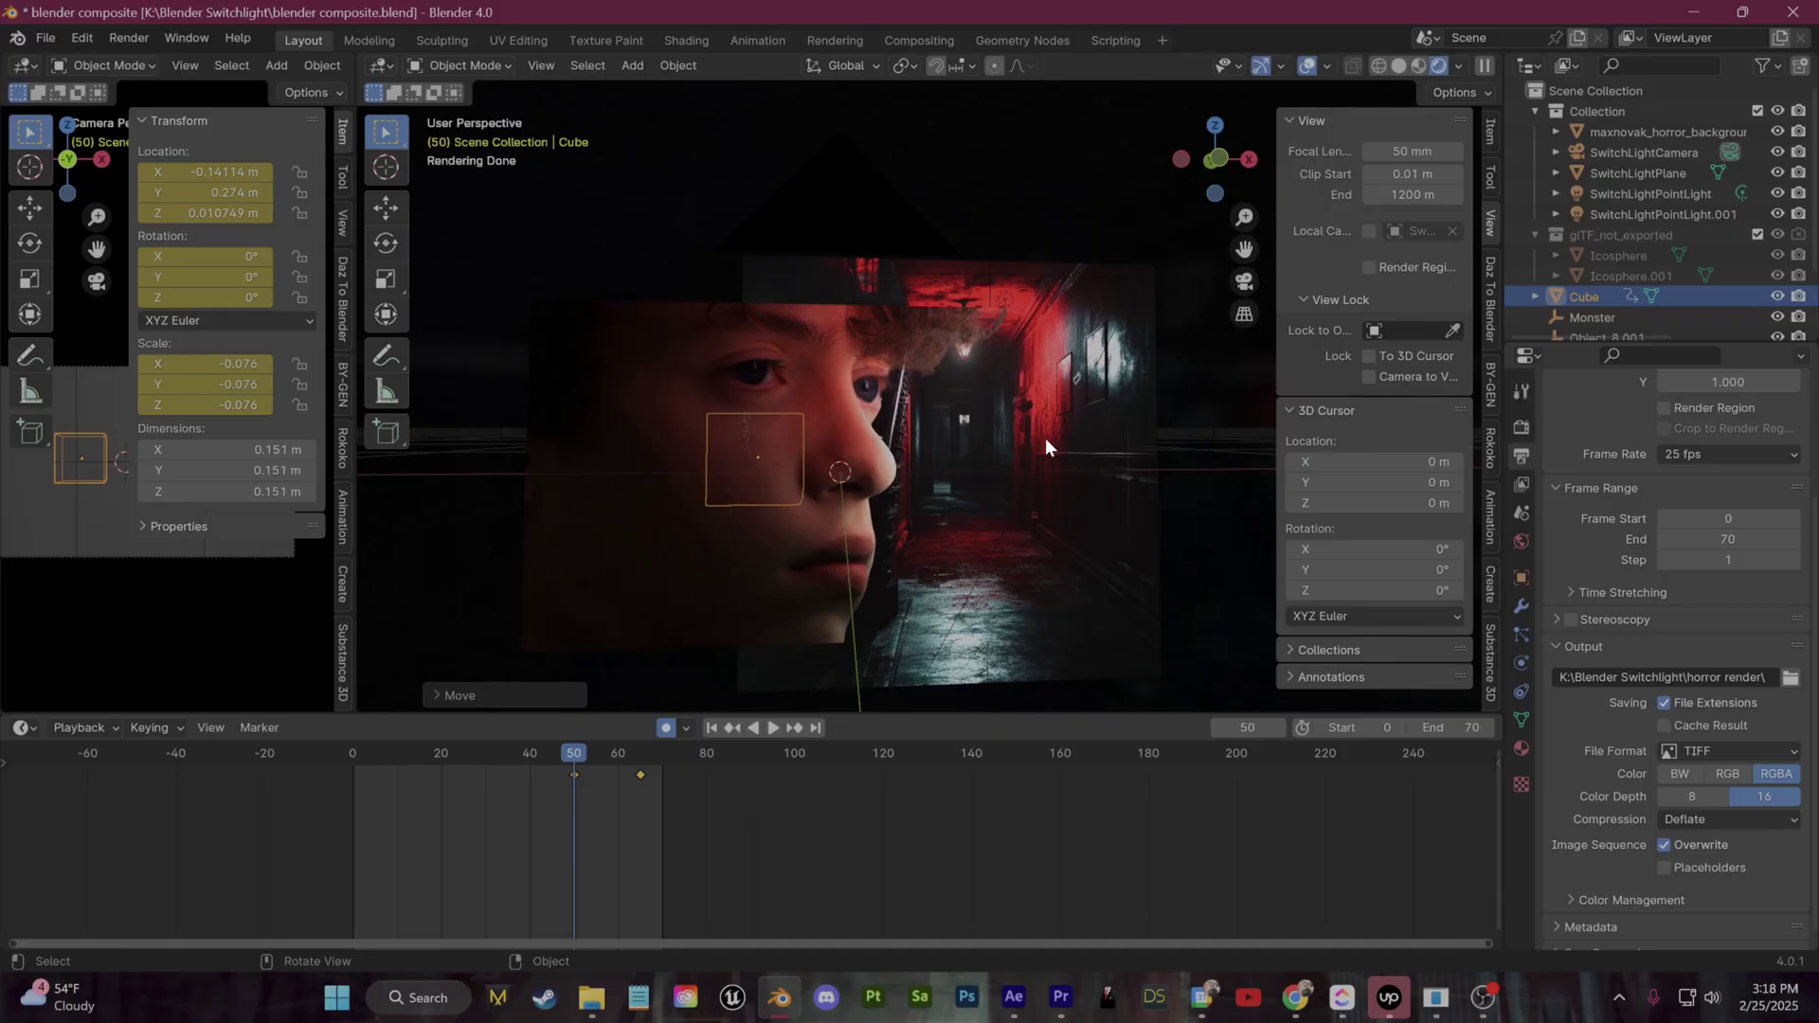
Step: Move the cube between the face plane and the hallway backdrop, to about X 0.233 m, Y 0.231 m, Z 0.005 m
{"action": "key", "text": "g"}
{"action": "left_click", "coordinate": [1183, 485]}
{"action": "middle_click_drag", "start_coordinate": [1183, 485], "coordinate": [980, 435]}
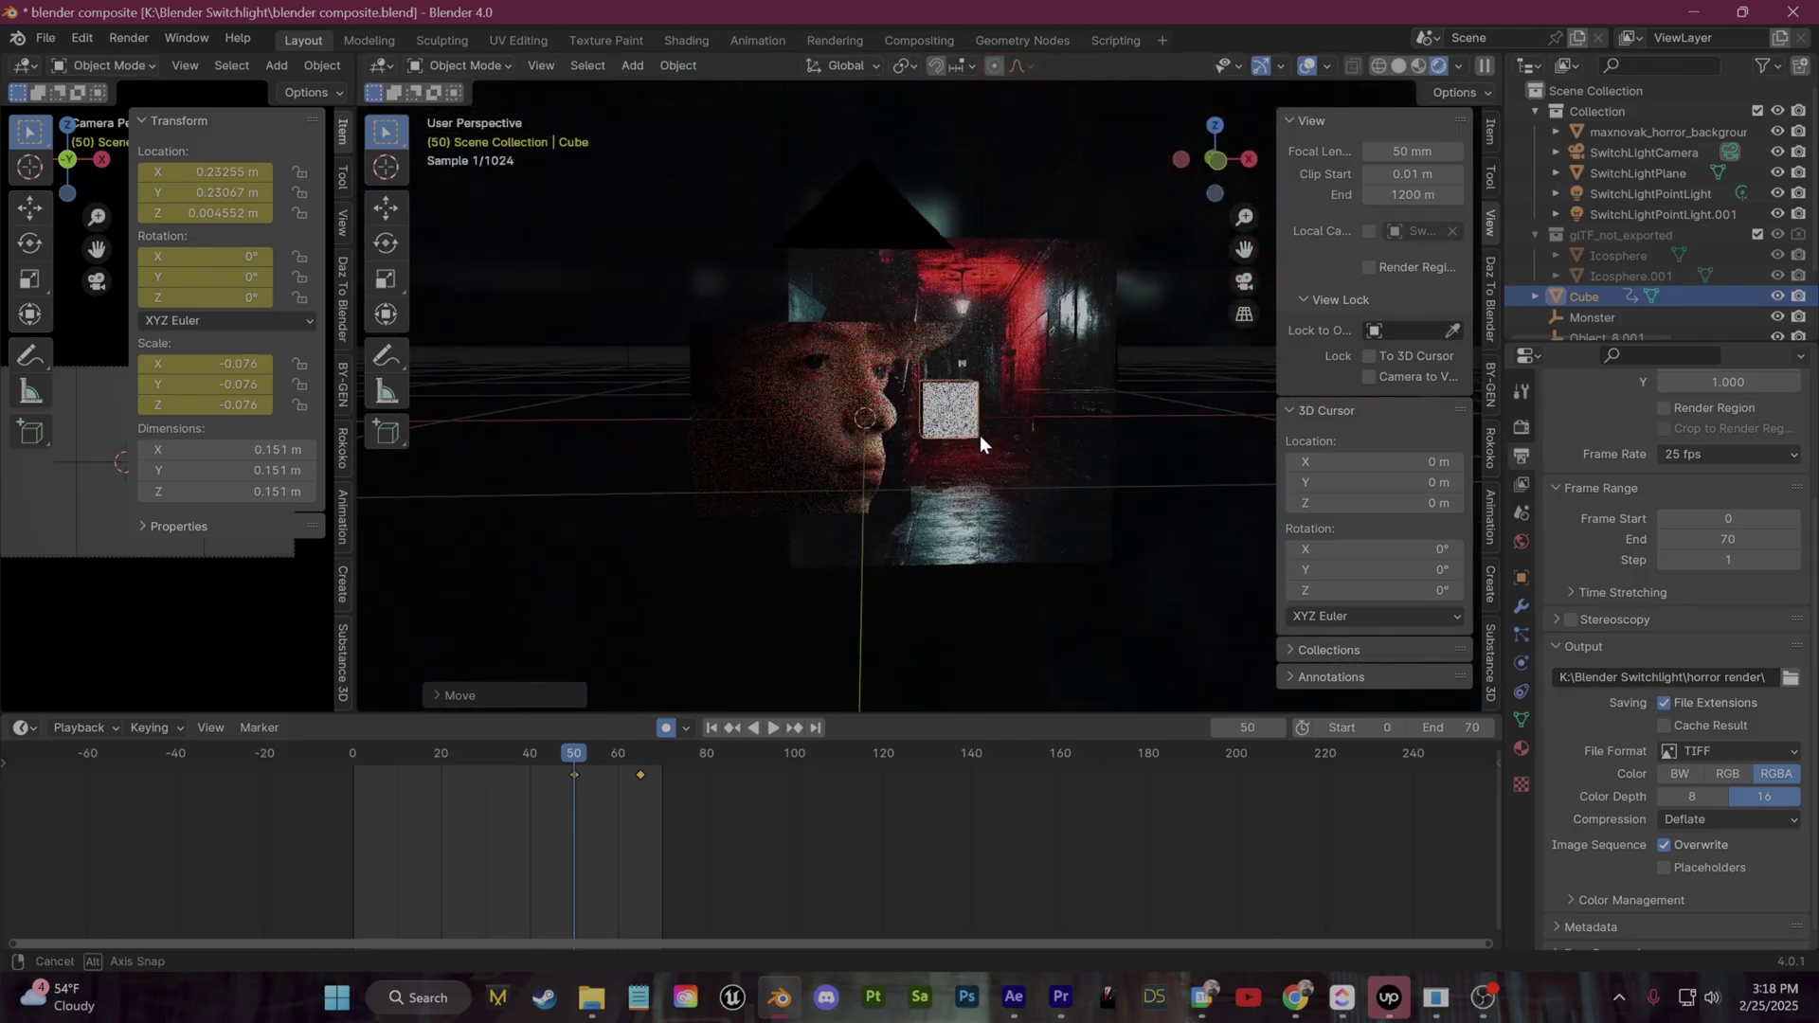
{"action": "left_click", "coordinate": [1243, 282]}
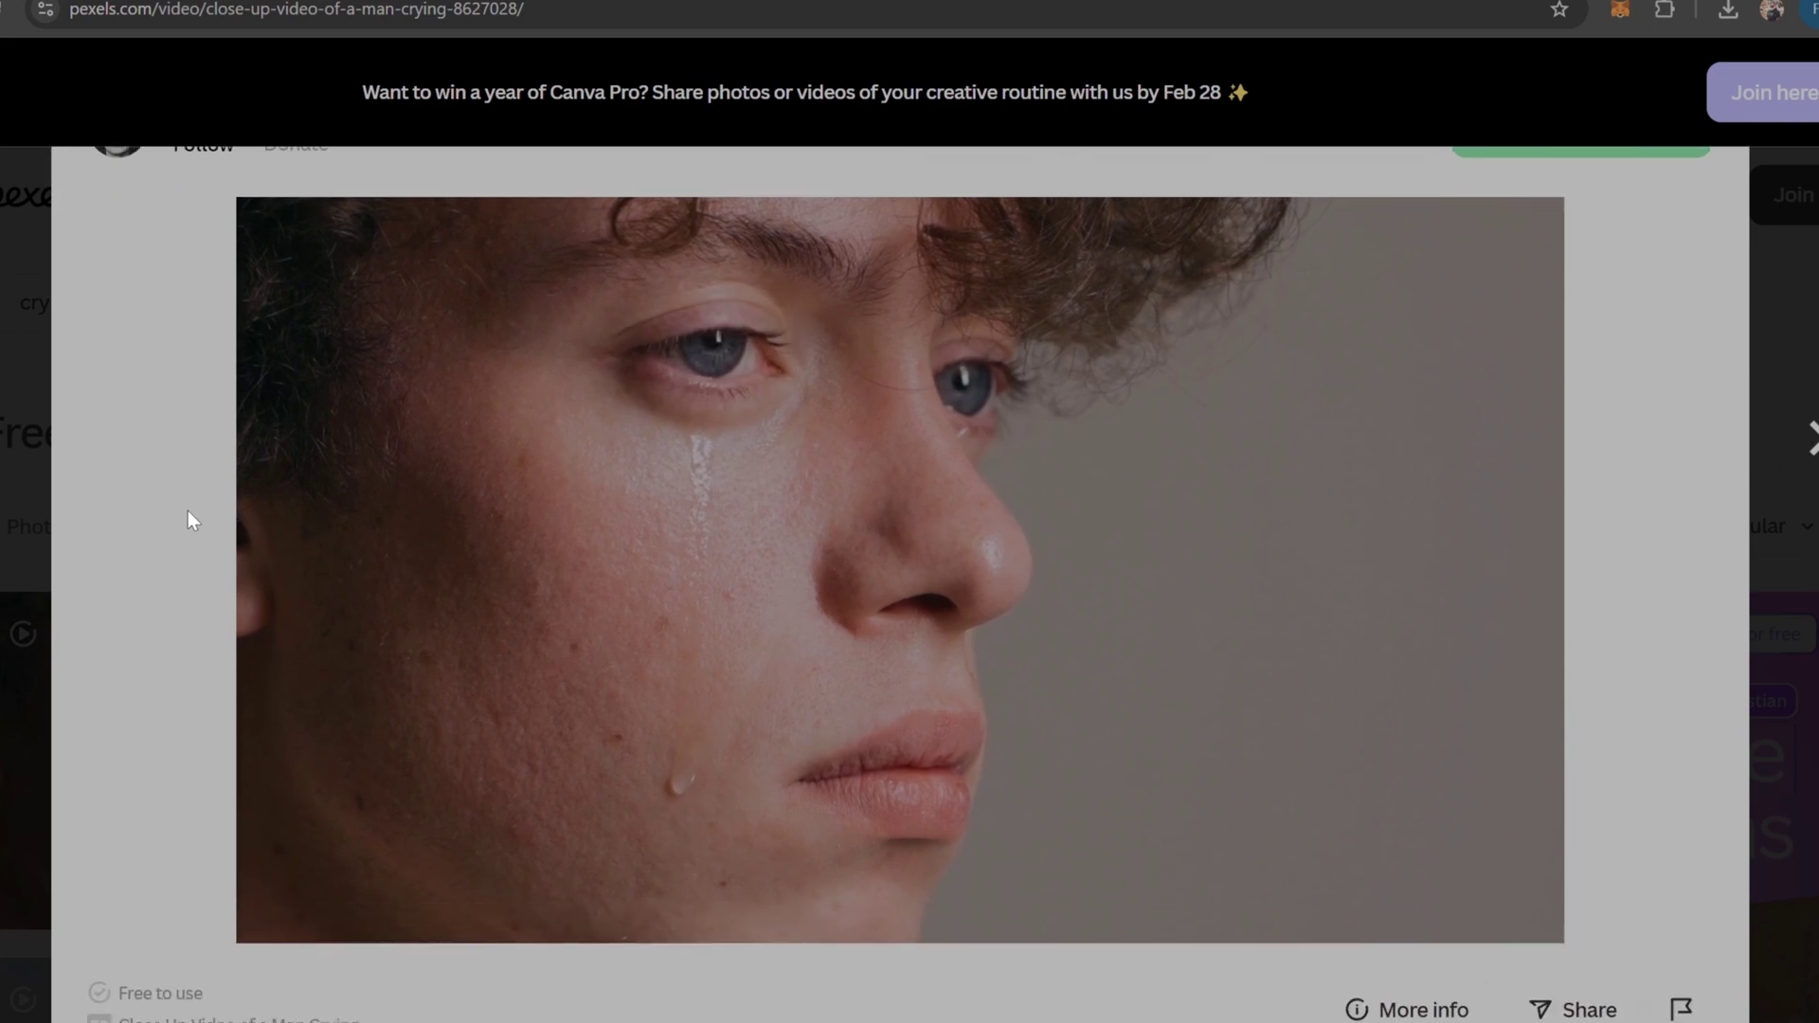
Step: Look over the Pexels page of the close-up video of a man crying
{"action": "scroll", "coordinate": [187, 511], "scroll_direction": "down", "scroll_amount": 5}
{"action": "scroll", "coordinate": [190, 509], "scroll_direction": "up", "scroll_amount": 5}
{"action": "scroll", "coordinate": [191, 509], "scroll_direction": "up", "scroll_amount": 2}
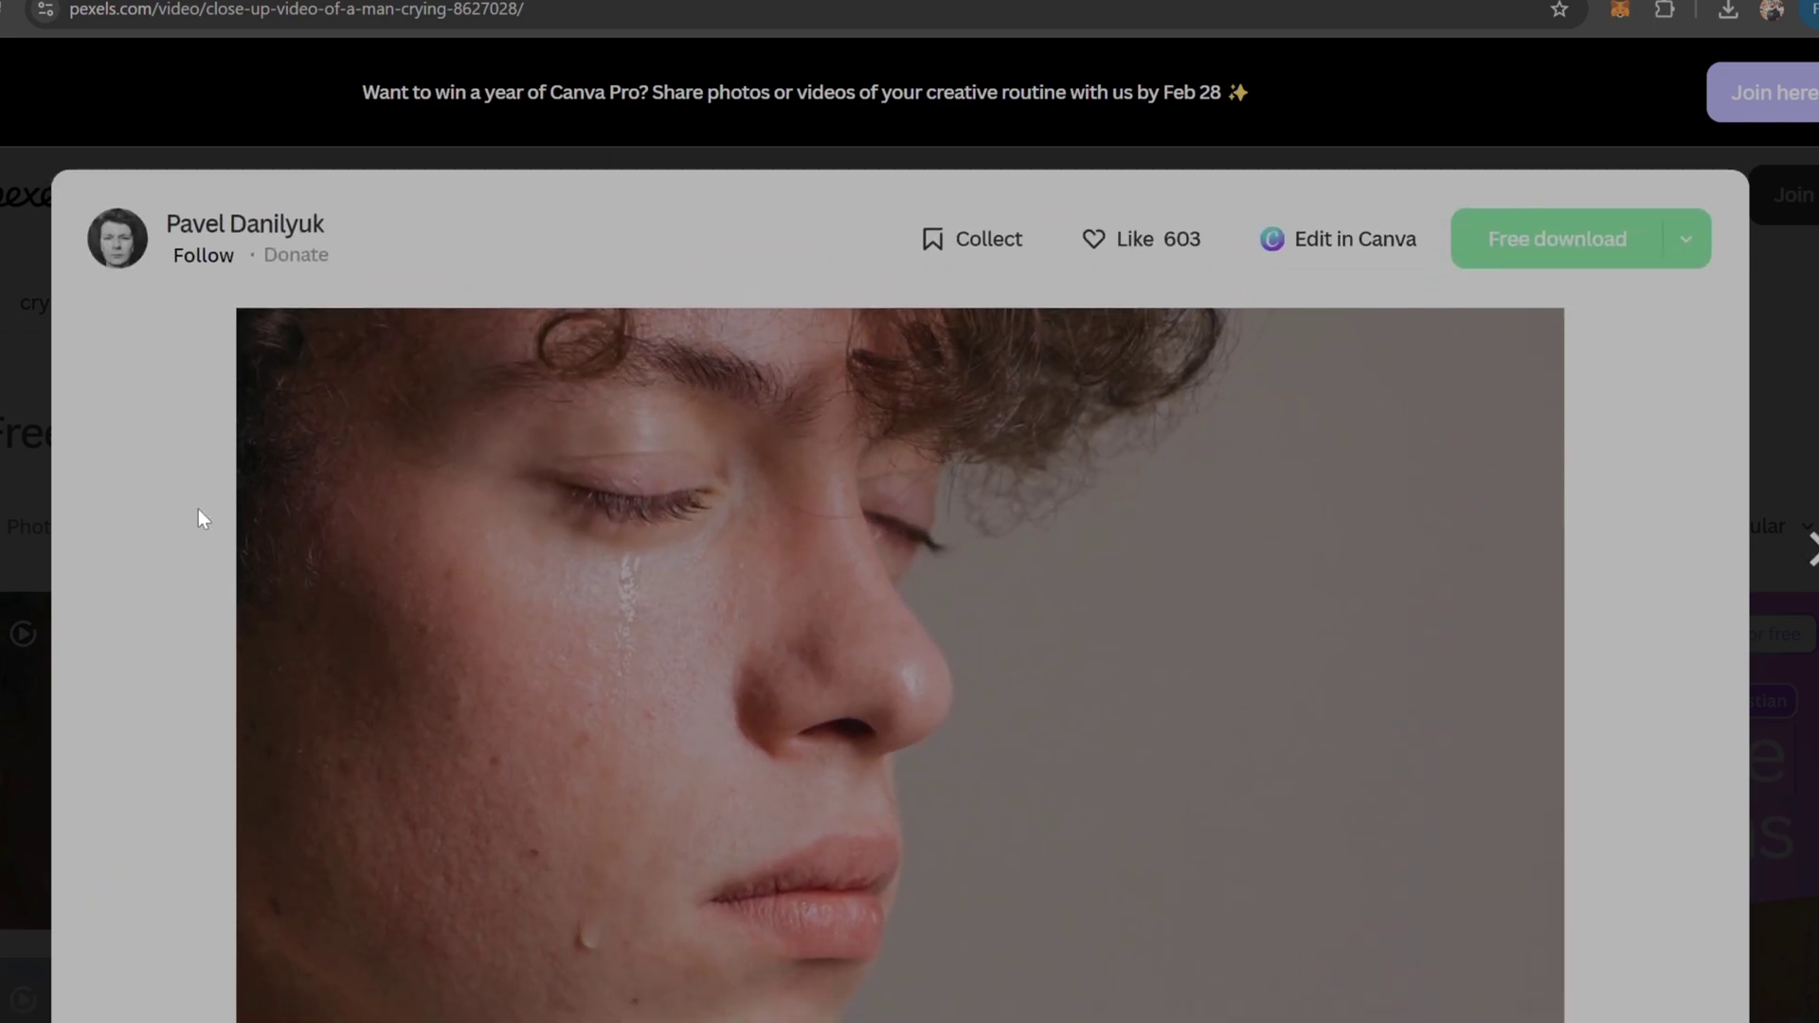
{"action": "scroll", "coordinate": [198, 509], "scroll_direction": "down", "scroll_amount": 1}
{"action": "scroll", "coordinate": [197, 509], "scroll_direction": "up", "scroll_amount": 1}
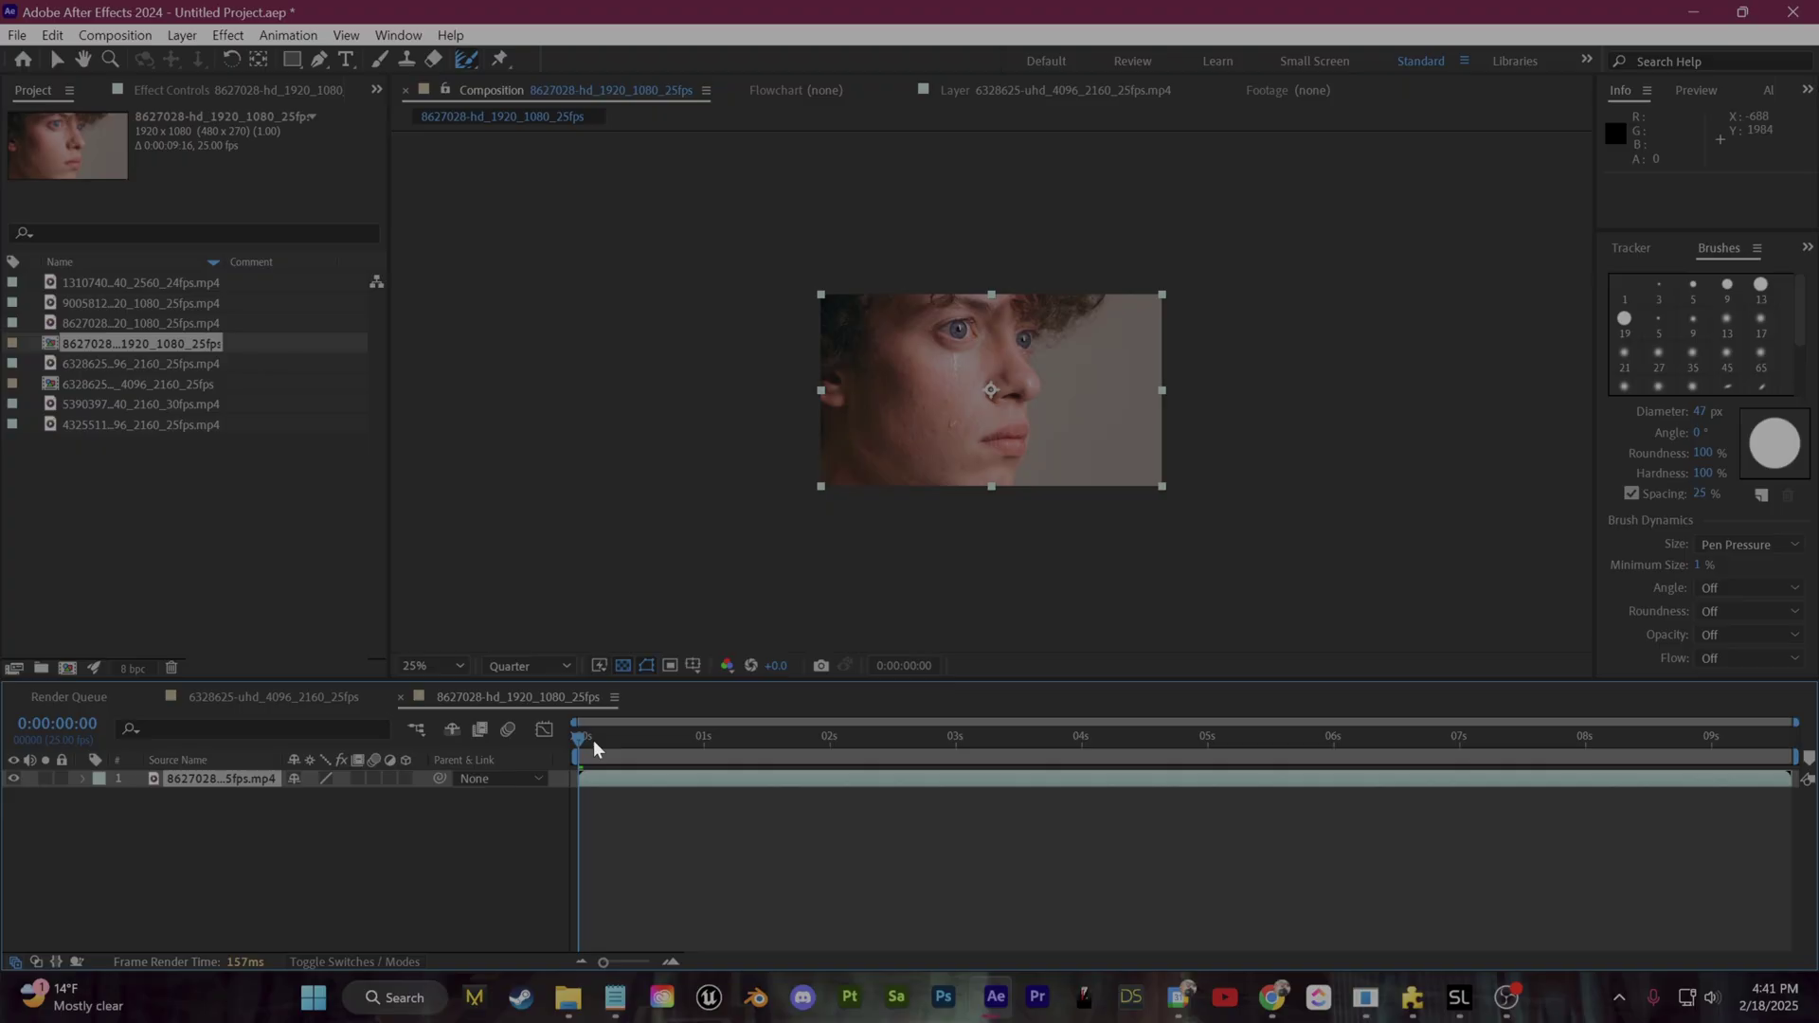
Step: Scrub through the face clip in After Effects, split it at about 0:00:05:13, and select the earlier part
{"action": "left_click_drag", "start_coordinate": [593, 741], "coordinate": [771, 775]}
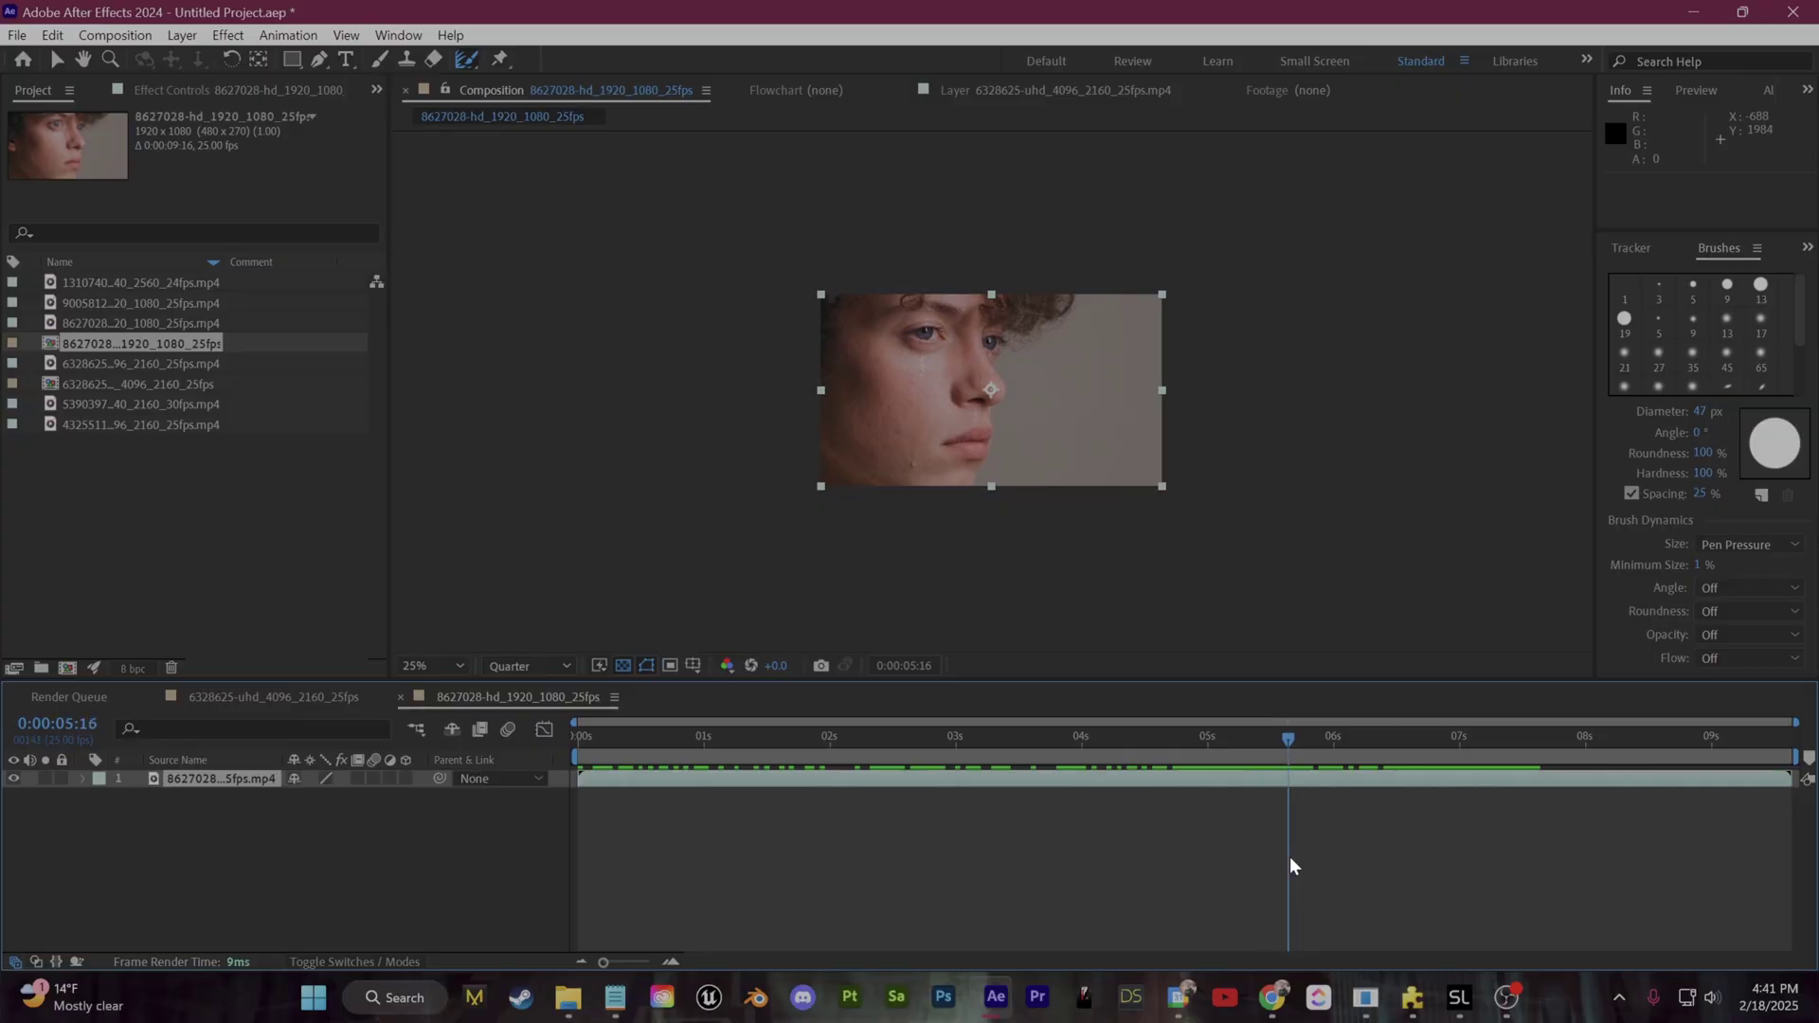
{"action": "mouse_move", "coordinate": [1290, 860]}
{"action": "left_mouse_down"}
{"action": "mouse_move", "coordinate": [1321, 853]}
{"action": "mouse_move", "coordinate": [1269, 858]}
{"action": "left_mouse_up"}
{"action": "left_click", "coordinate": [252, 796]}
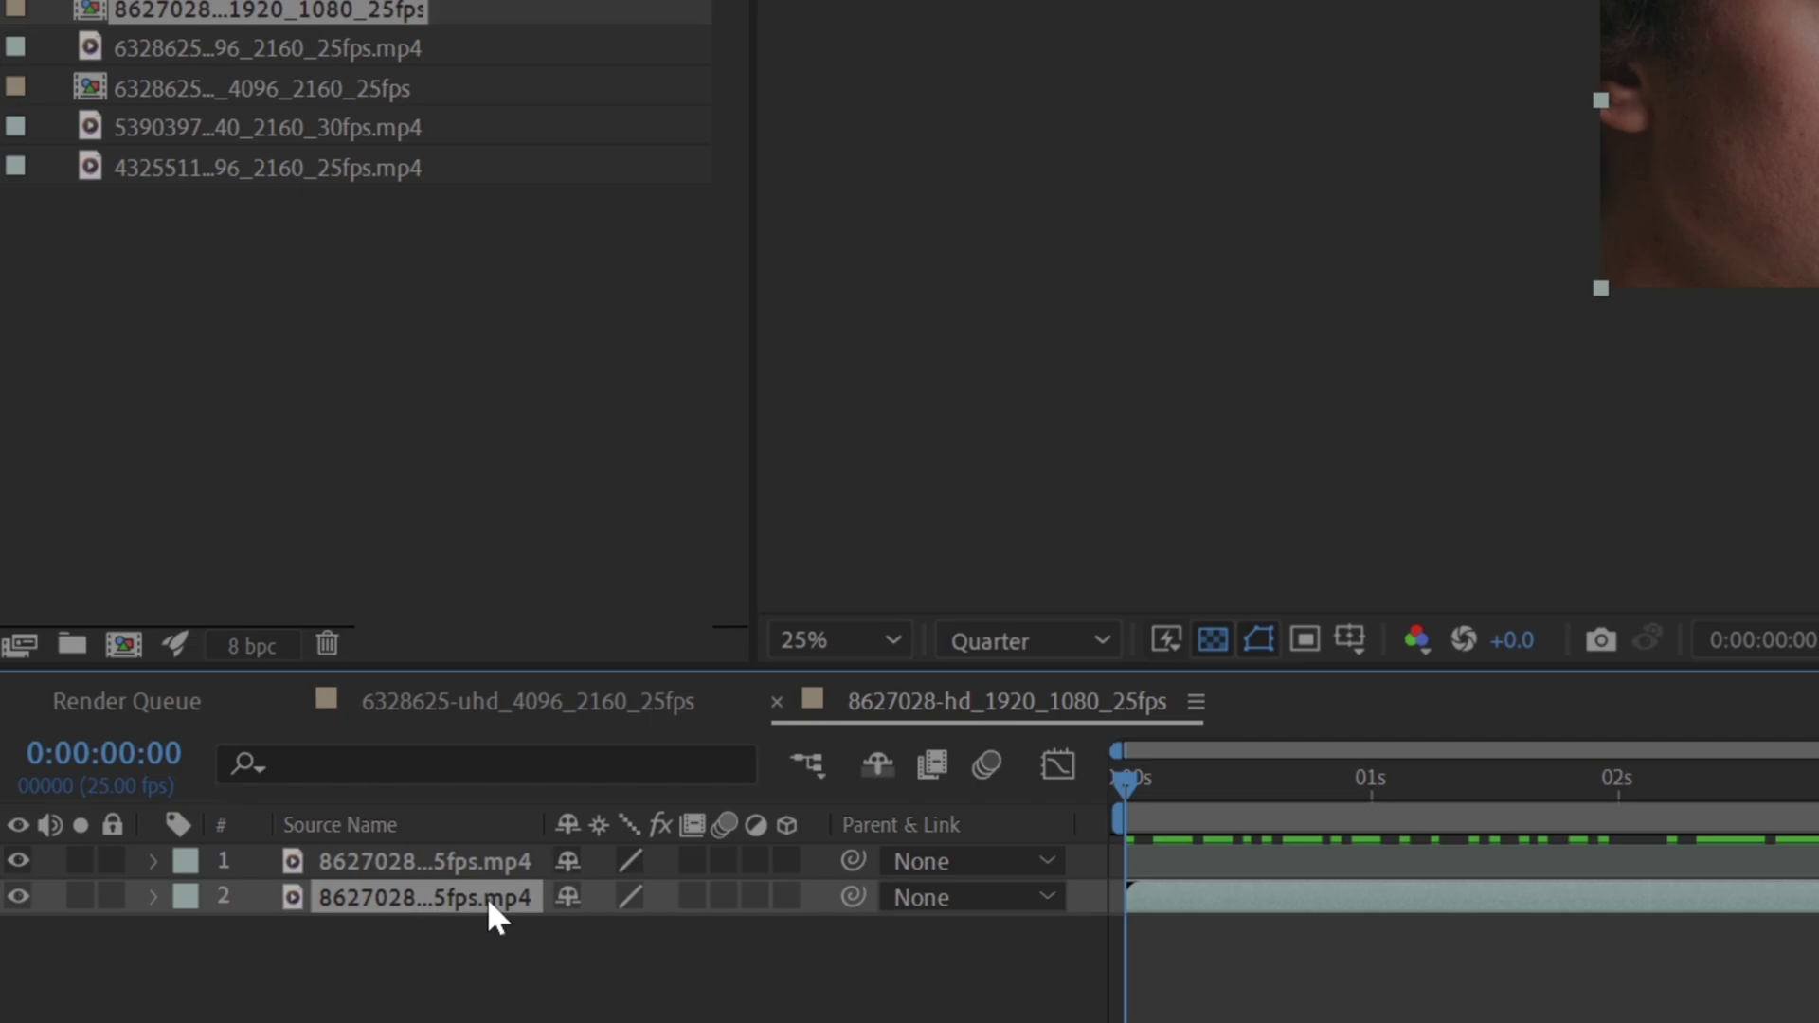
Step: Open the lower face clip in its own layer view and choose the Roto Brush Tool
{"action": "double_click", "coordinate": [487, 896]}
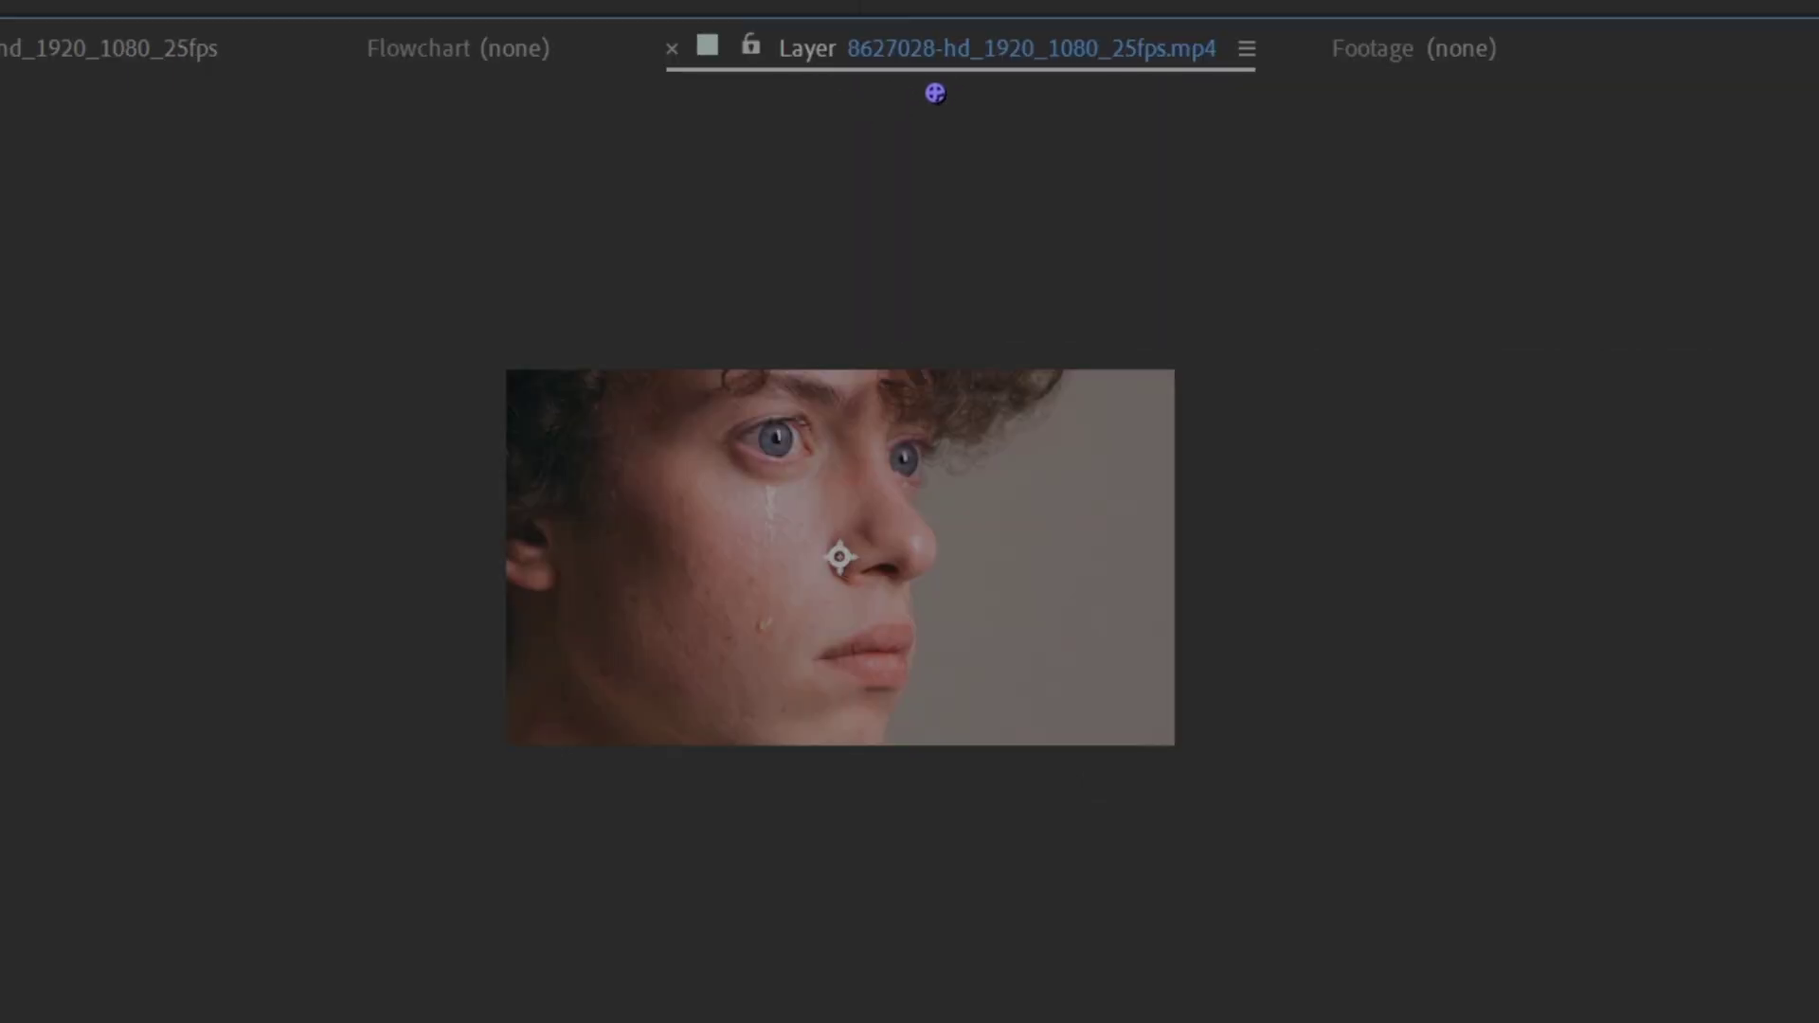
{"action": "left_click", "coordinate": [907, 70]}
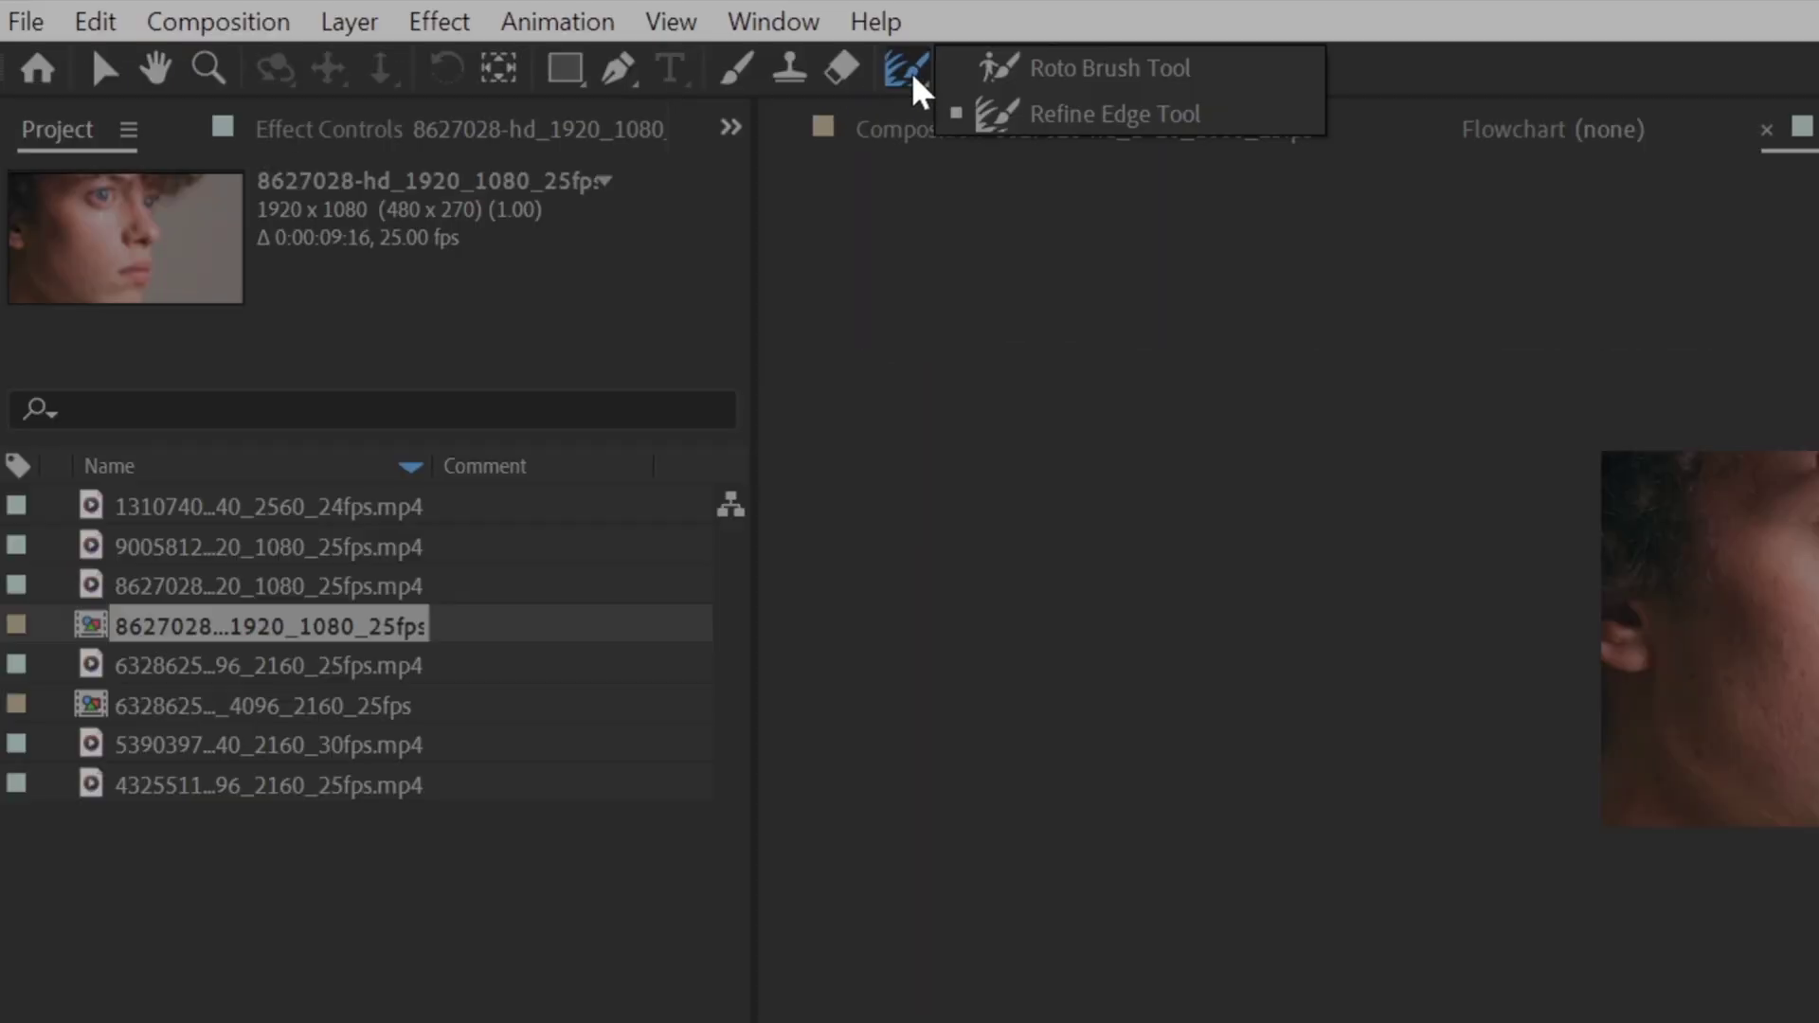
{"action": "left_click", "coordinate": [1113, 68]}
Step: Paint Roto Brush strokes on the first frame to isolate the man's face and hair from the grey background
{"action": "key", "text": "period"}
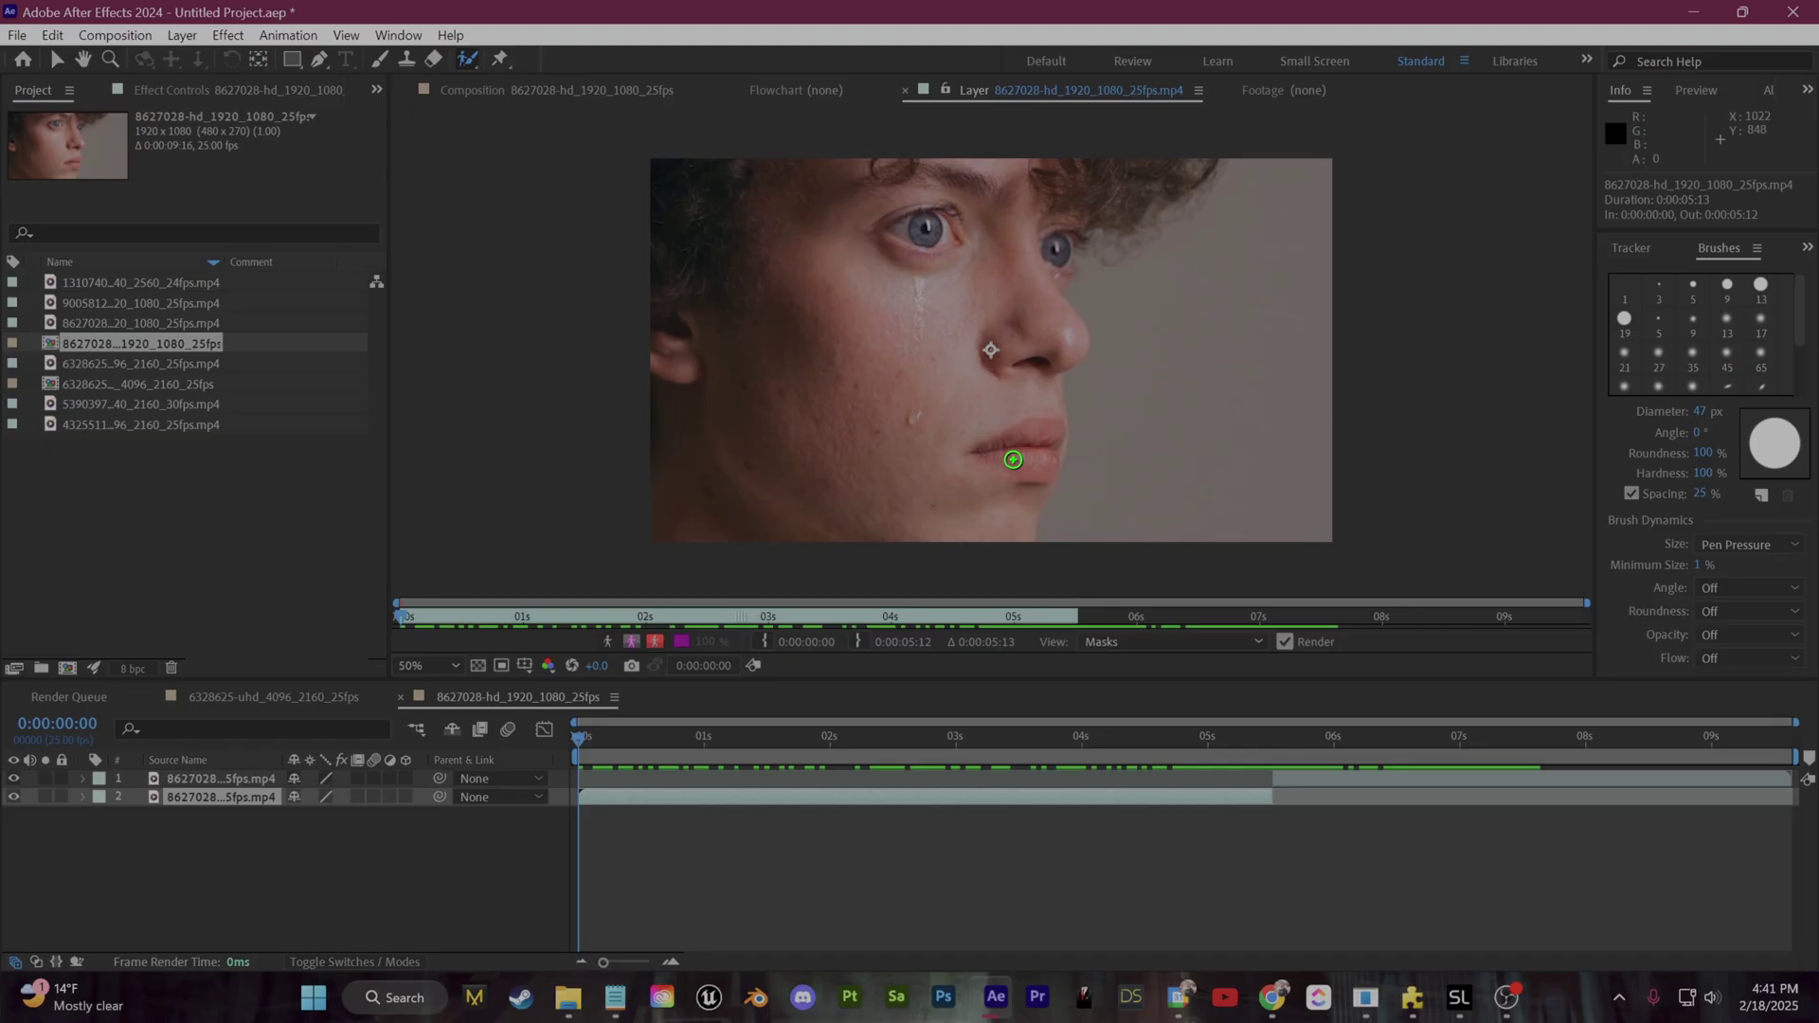
{"action": "key", "text": "comma"}
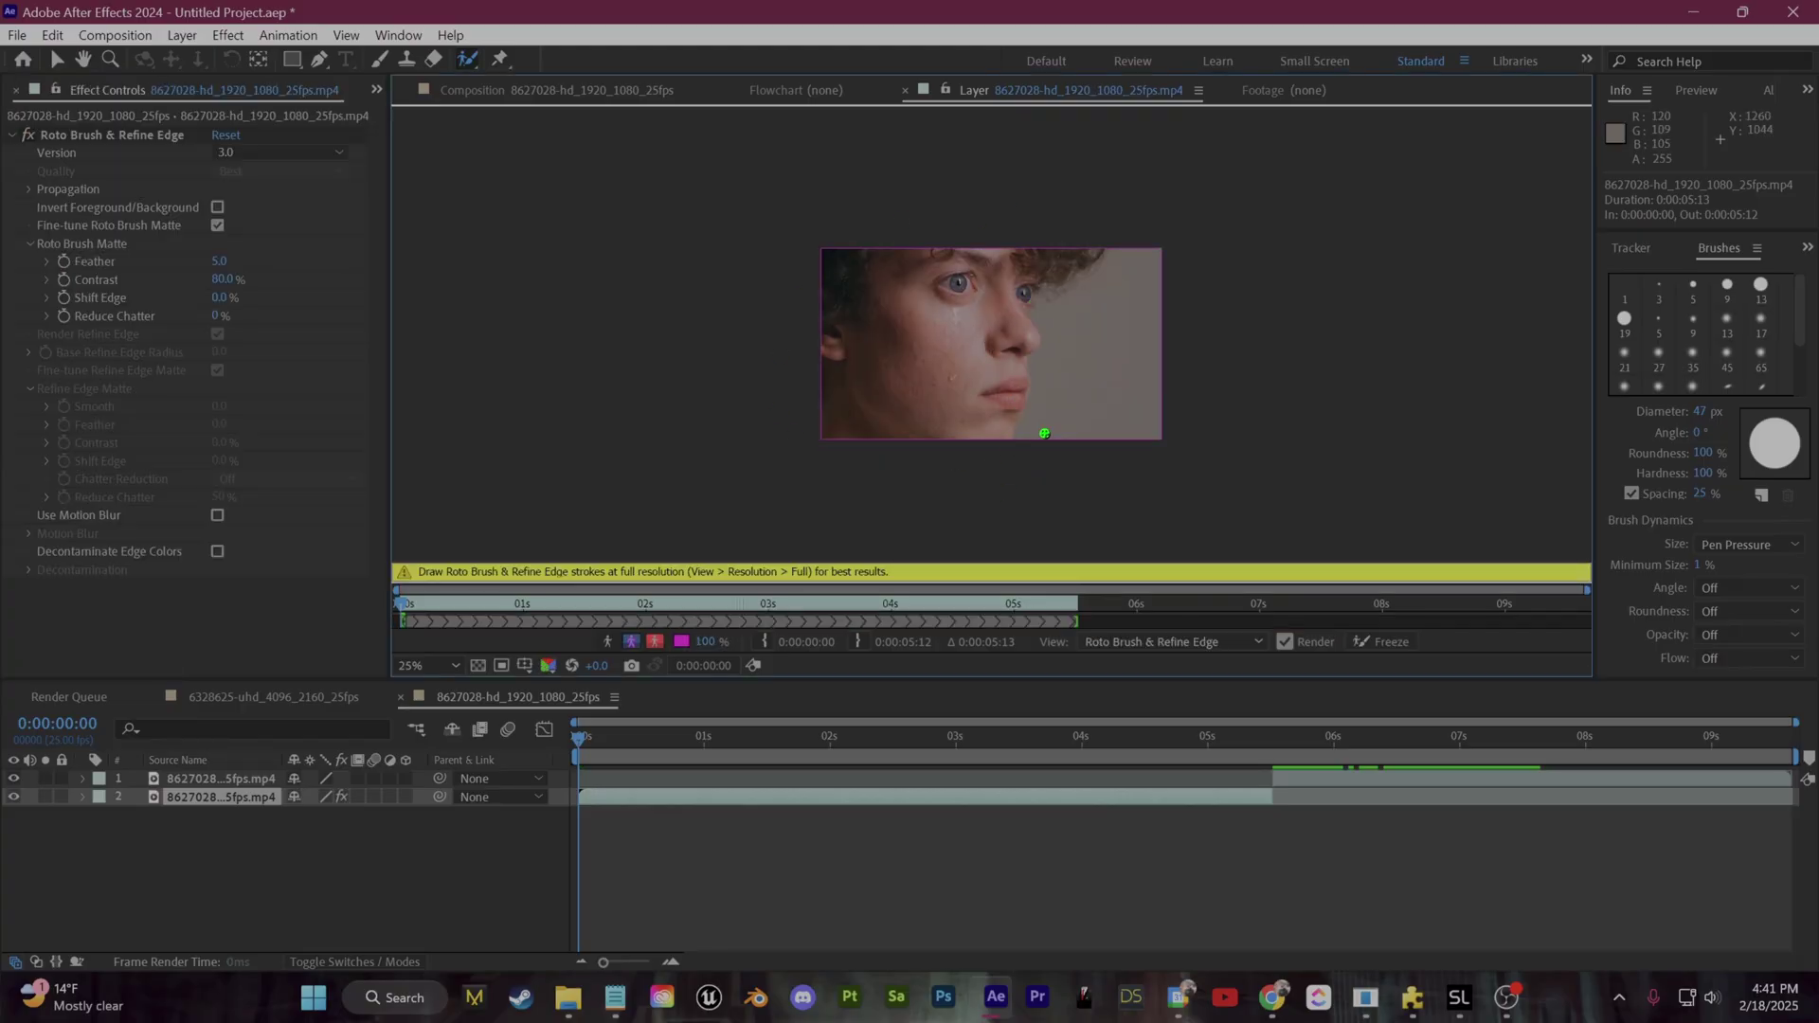
{"action": "key", "text": "period"}
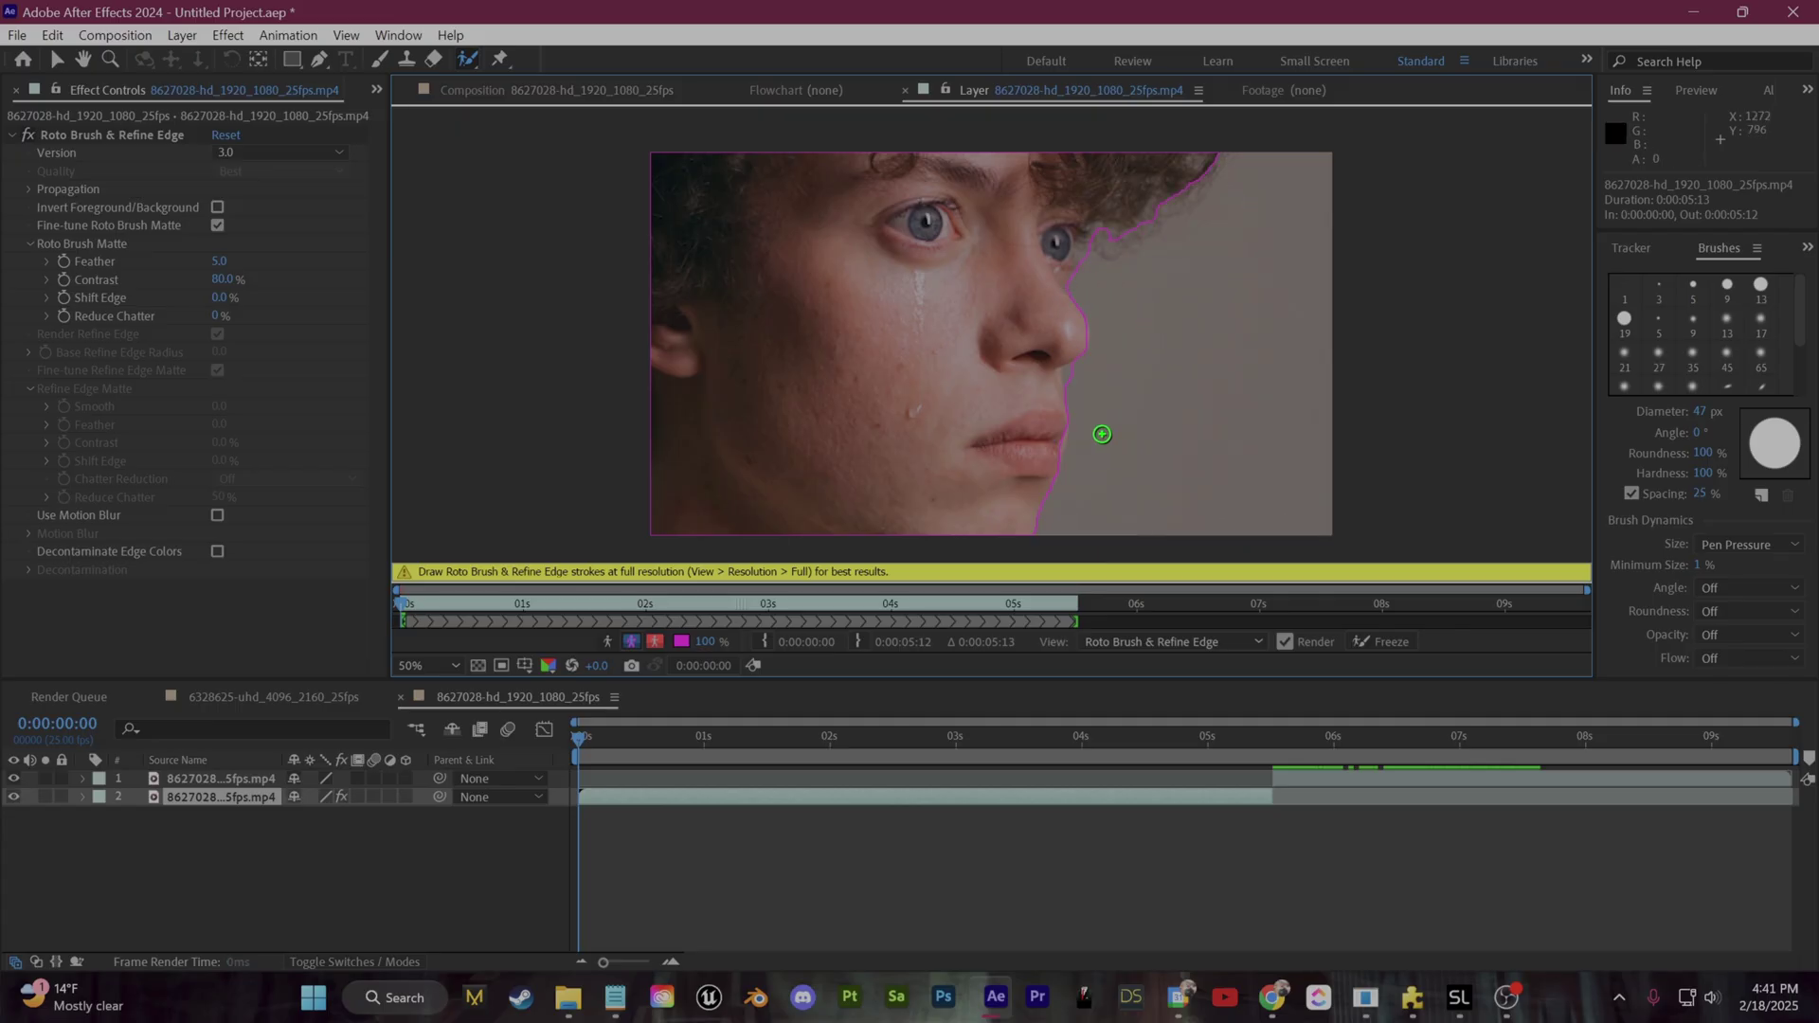
{"action": "key", "text": "period"}
{"action": "middle_click_drag", "start_coordinate": [1203, 497], "coordinate": [1135, 343]}
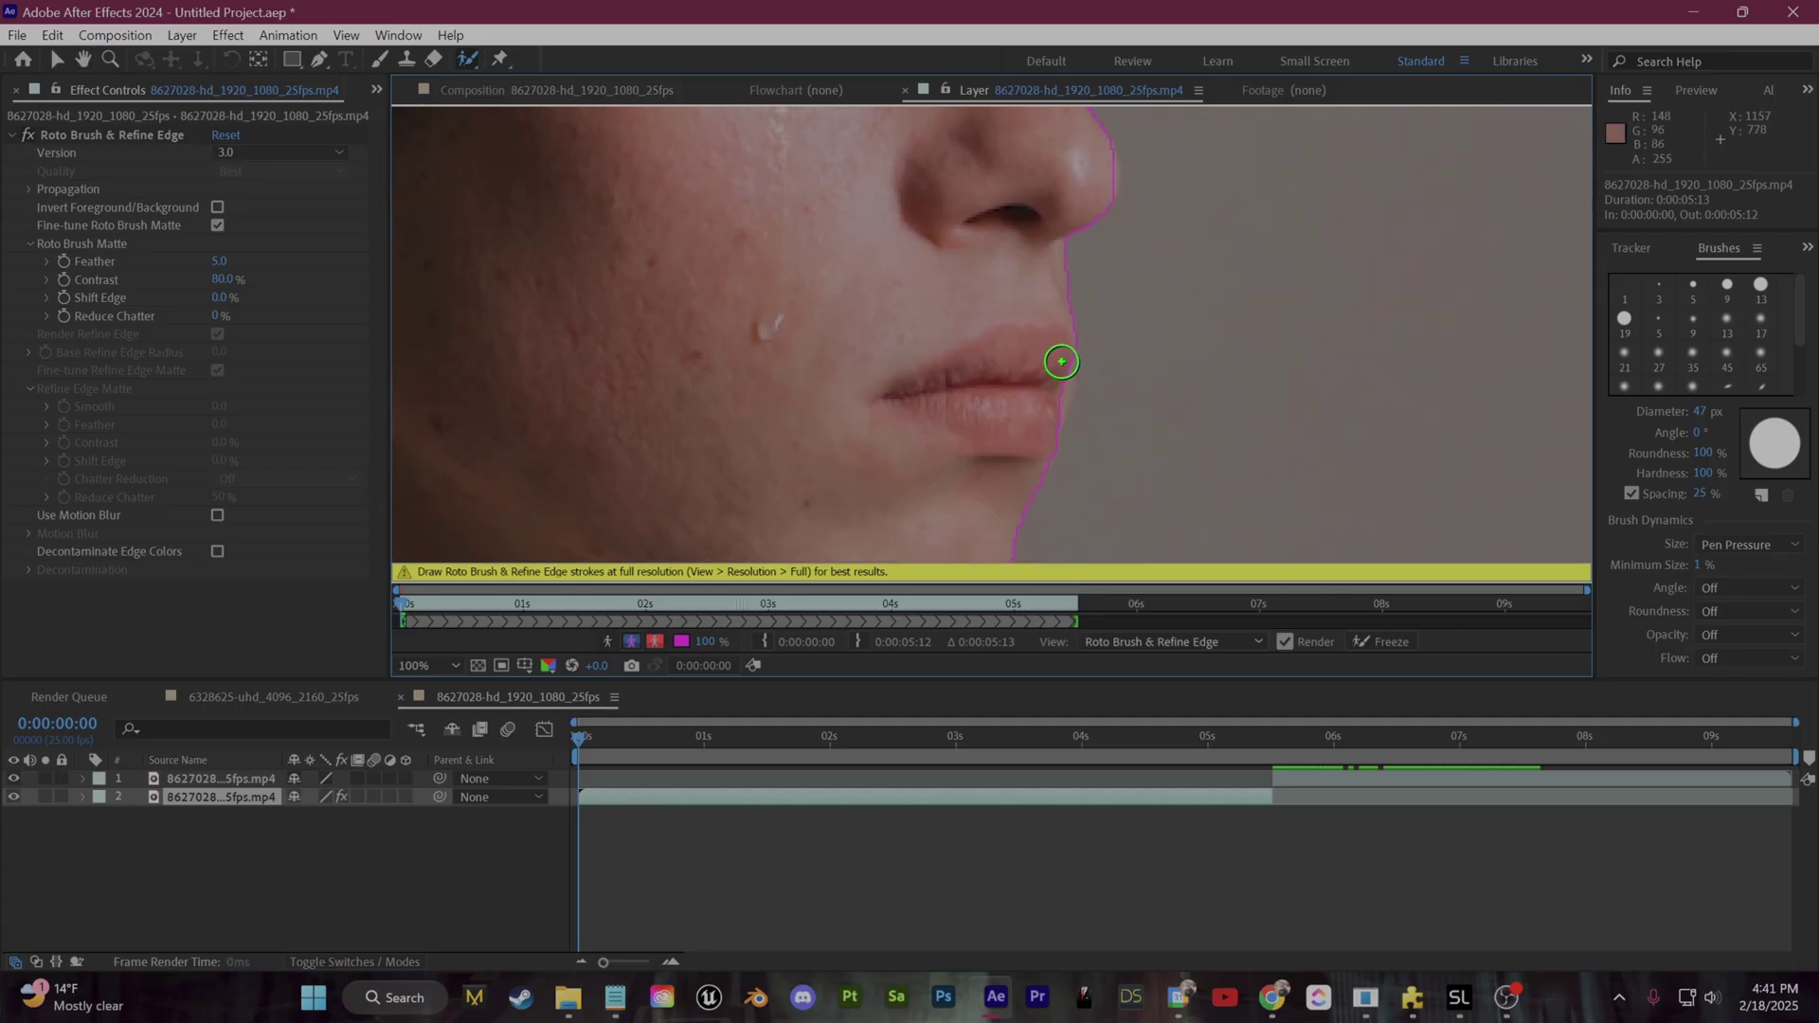
{"action": "scroll", "coordinate": [1085, 408], "scroll_direction": "down", "scroll_amount": 2}
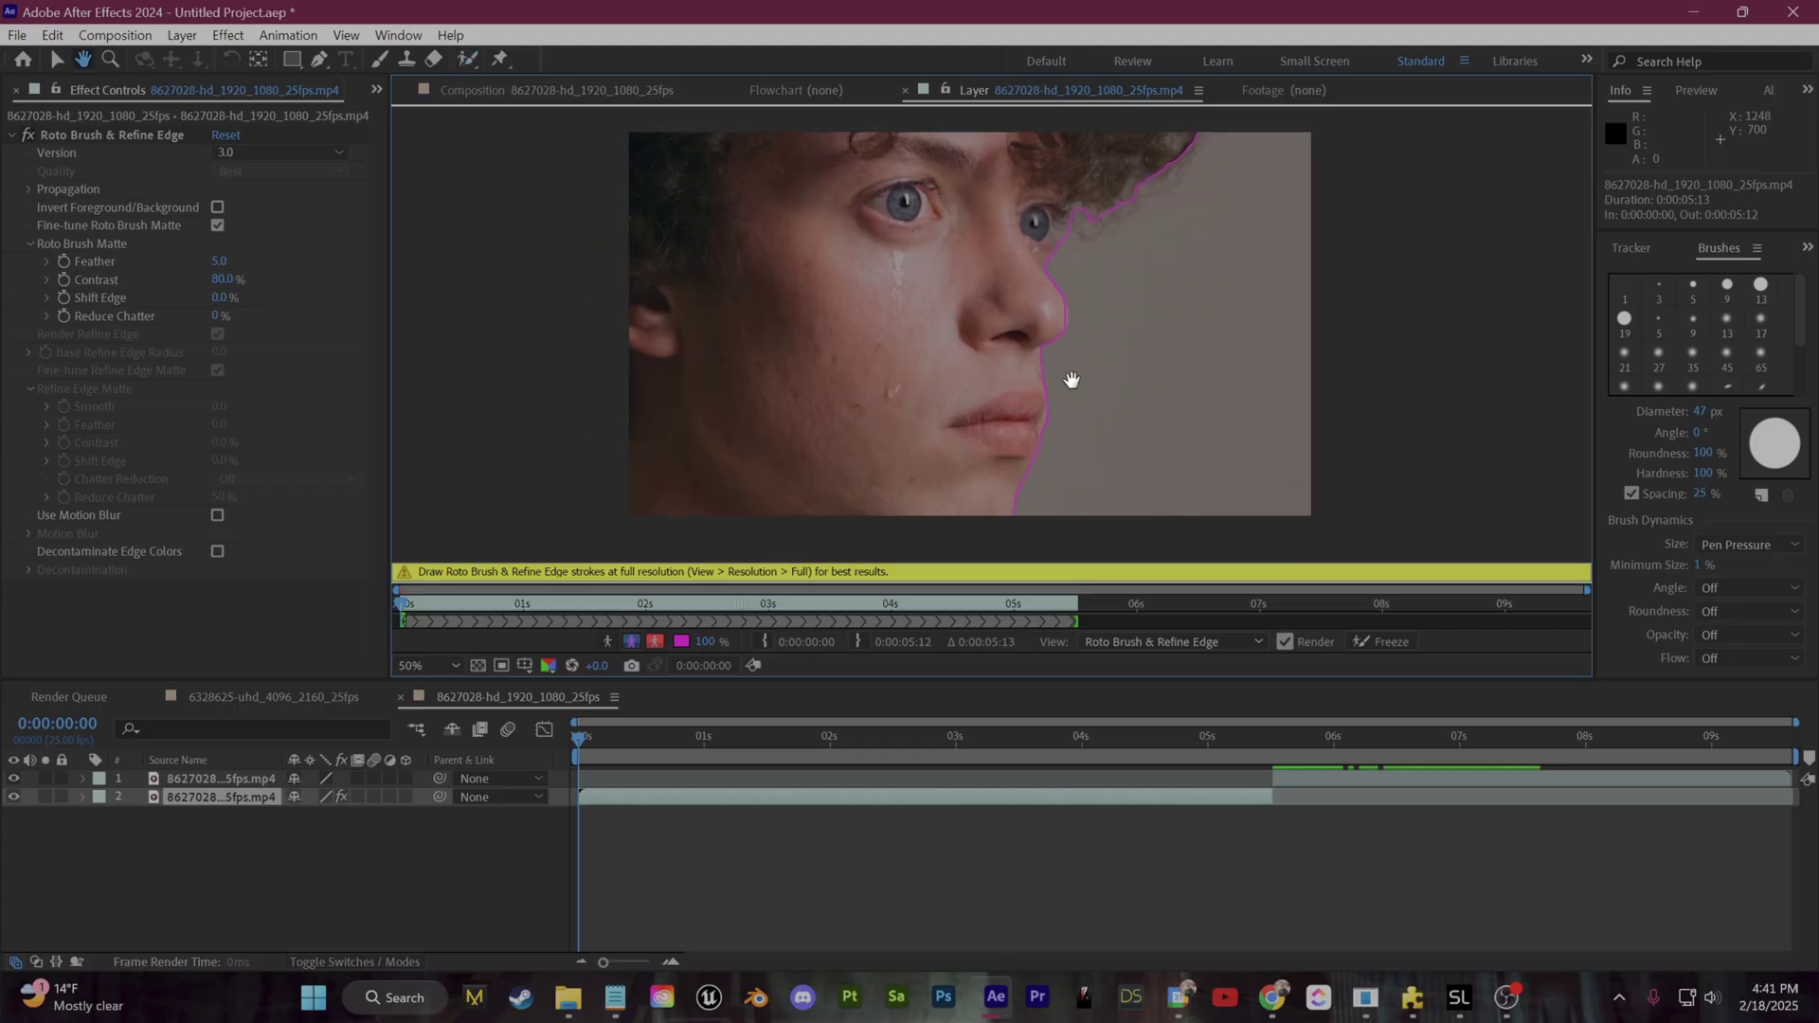
Step: Propagate the Roto Brush selection forward from the first frame to 0:00:00:21, checking the outline along the face
{"action": "key", "text": "space"}
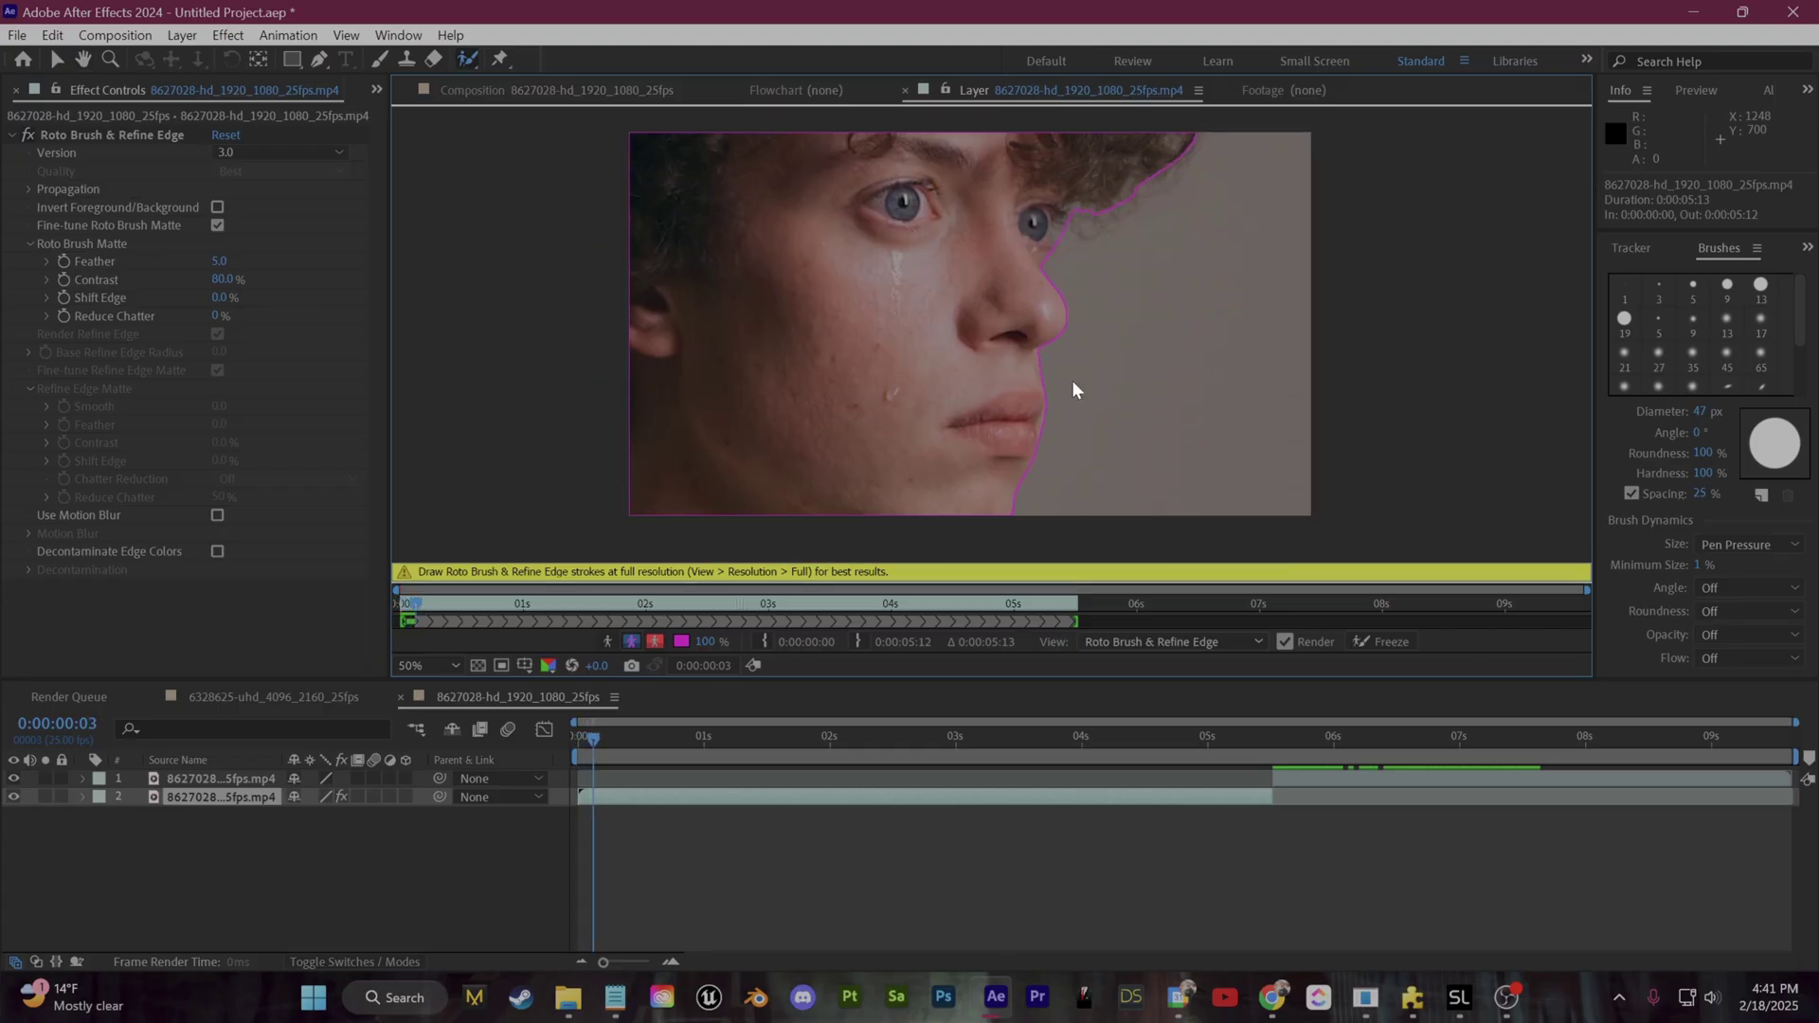
{"action": "key", "text": "Page_Down"}
{"action": "key", "text": "Page_Down"}
{"action": "key", "text": "Page_Down"}
{"action": "key", "text": "Page_Down"}
{"action": "key", "text": "Page_Down"}
{"action": "key", "text": "Page_Down"}
{"action": "key", "text": "Page_Down"}
{"action": "key", "text": "Page_Down"}
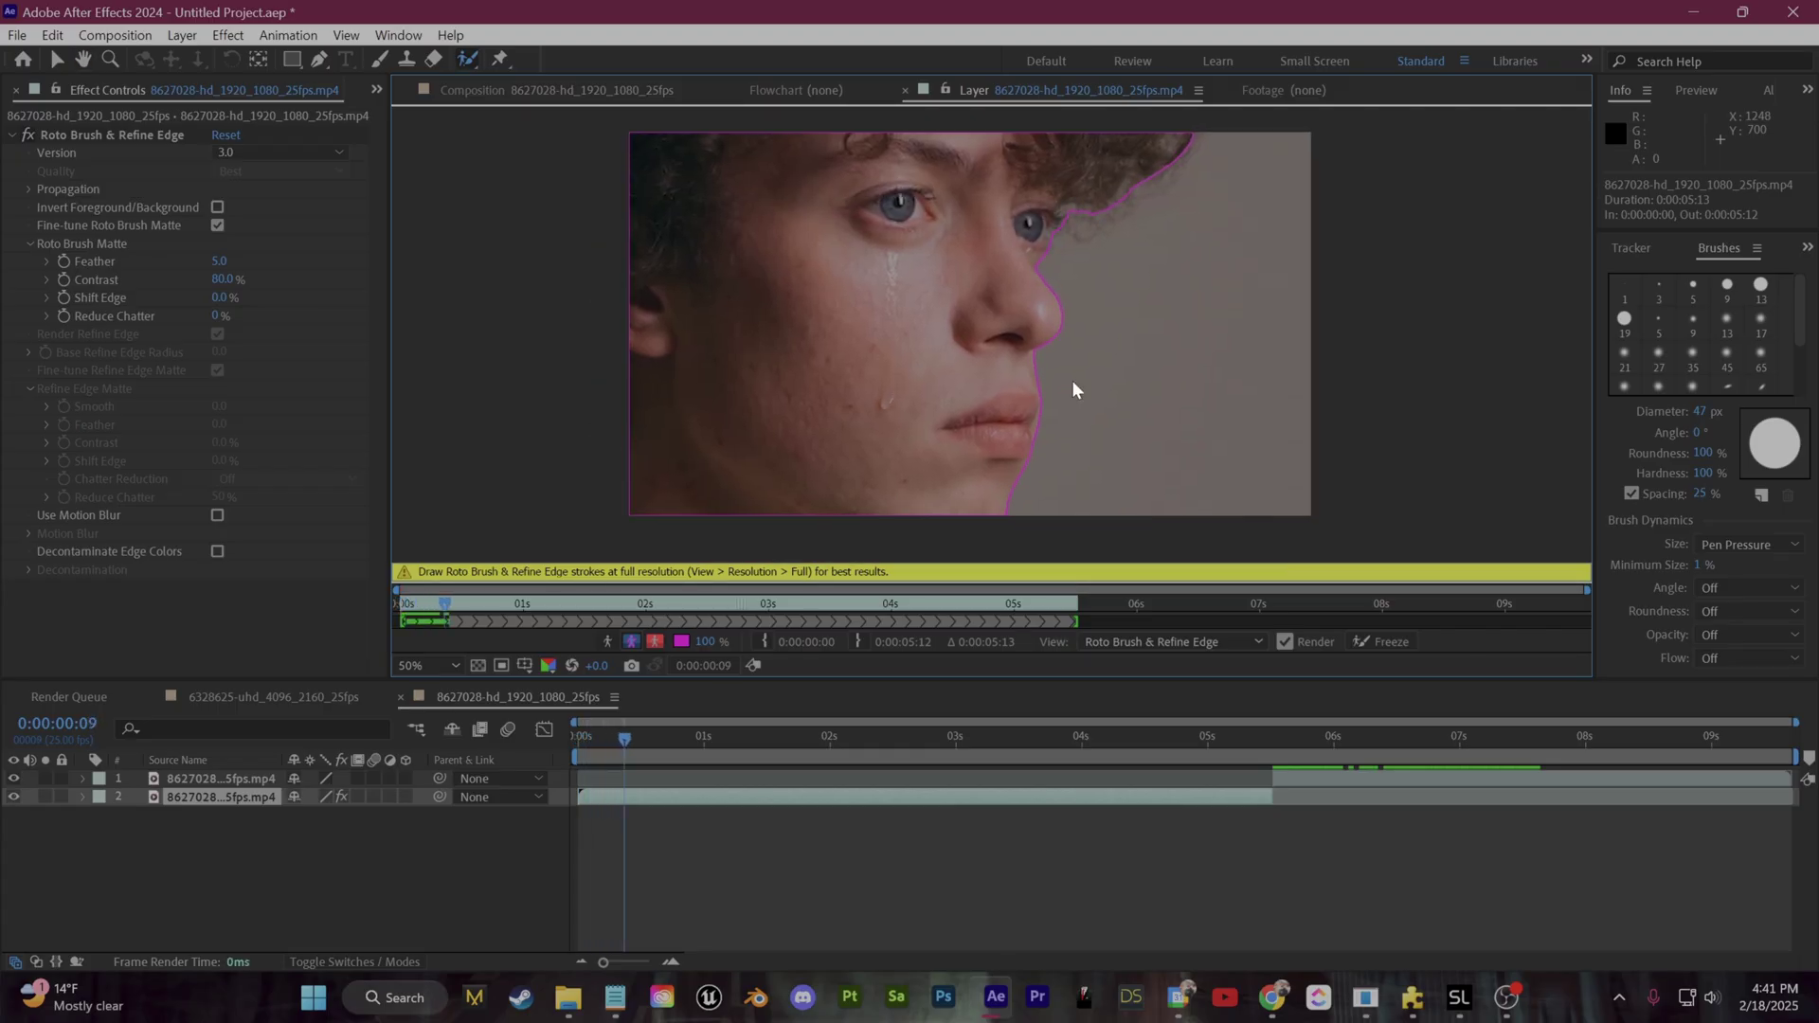
{"action": "key", "text": "Page_Down"}
{"action": "key", "text": "Page_Down"}
{"action": "key", "text": "Page_Down"}
{"action": "key", "text": "Page_Down"}
{"action": "key", "text": "Page_Down"}
{"action": "key", "text": "Page_Down"}
{"action": "key", "text": "Page_Down"}
{"action": "key", "text": "Page_Down"}
{"action": "key", "text": "Page_Down"}
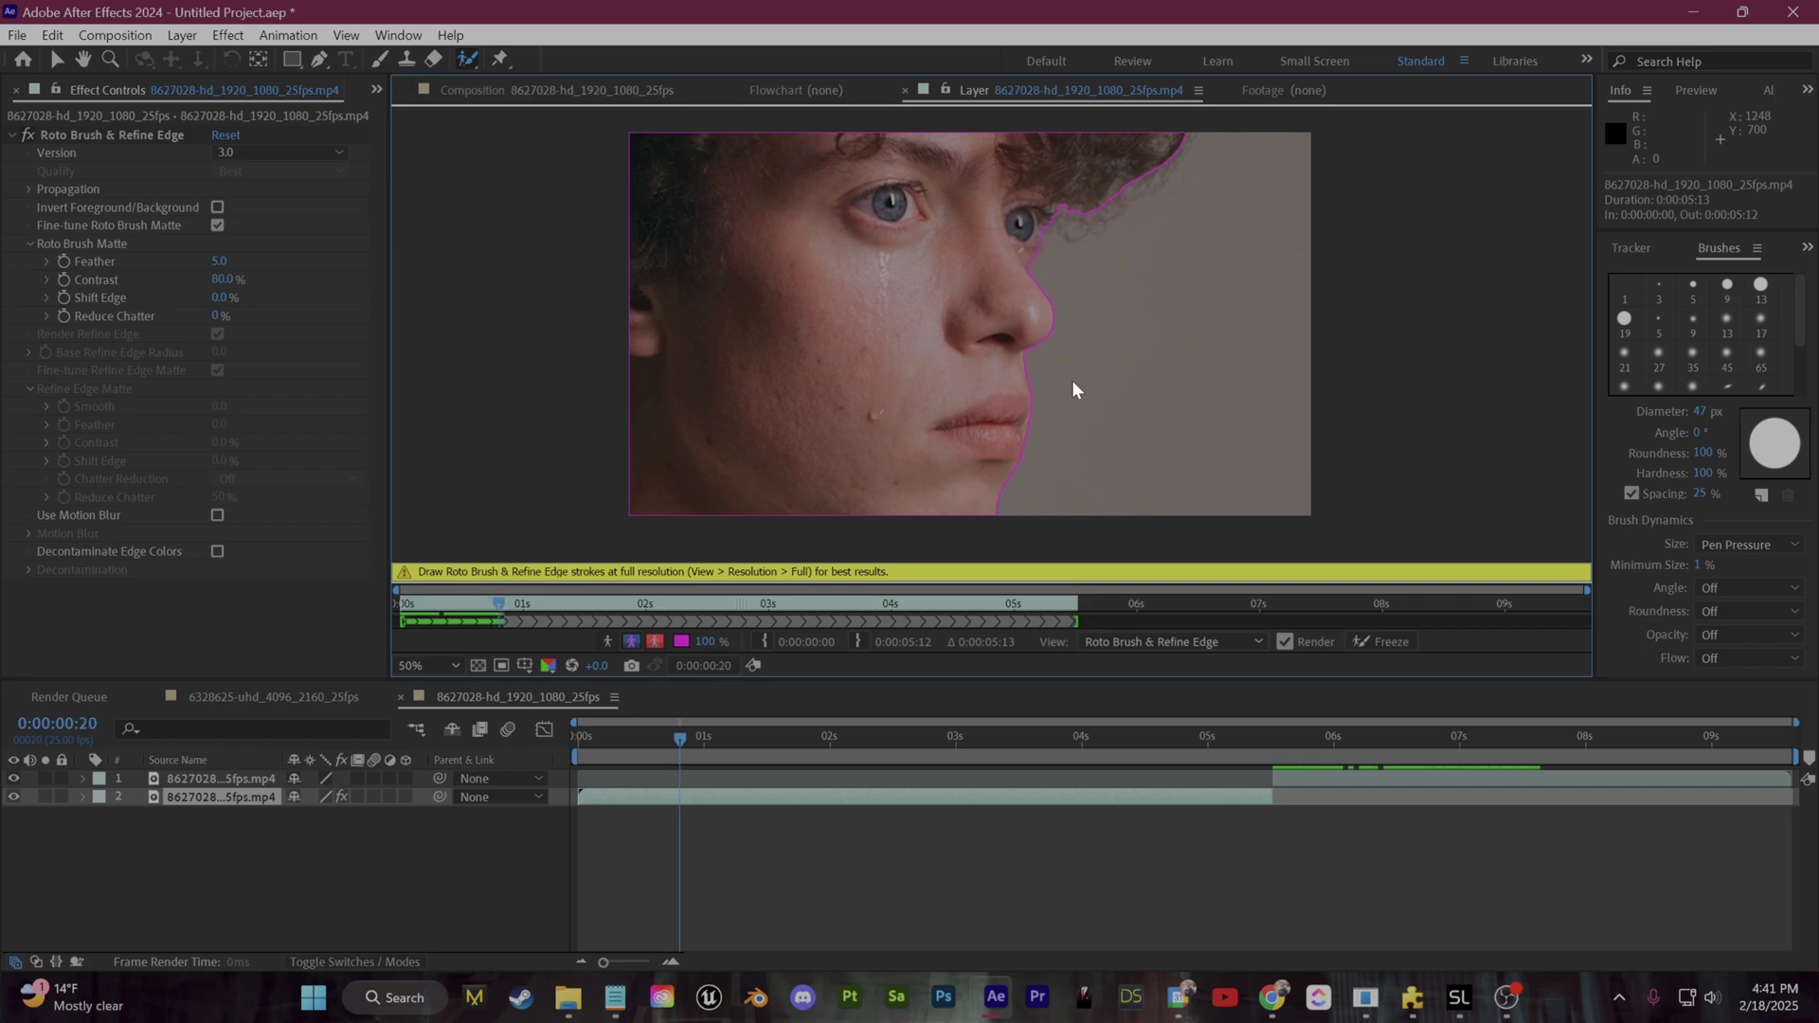
{"action": "key", "text": "space"}
Step: Paint over the curly hair's outer edge on the first frame using the Refine Edge Tool with a 366 px brush
{"action": "scroll", "coordinate": [1058, 367], "scroll_direction": "down", "scroll_amount": 1}
{"action": "scroll", "coordinate": [1072, 356], "scroll_direction": "up", "scroll_amount": 1}
{"action": "scroll", "coordinate": [1071, 356], "scroll_direction": "down", "scroll_amount": 1}
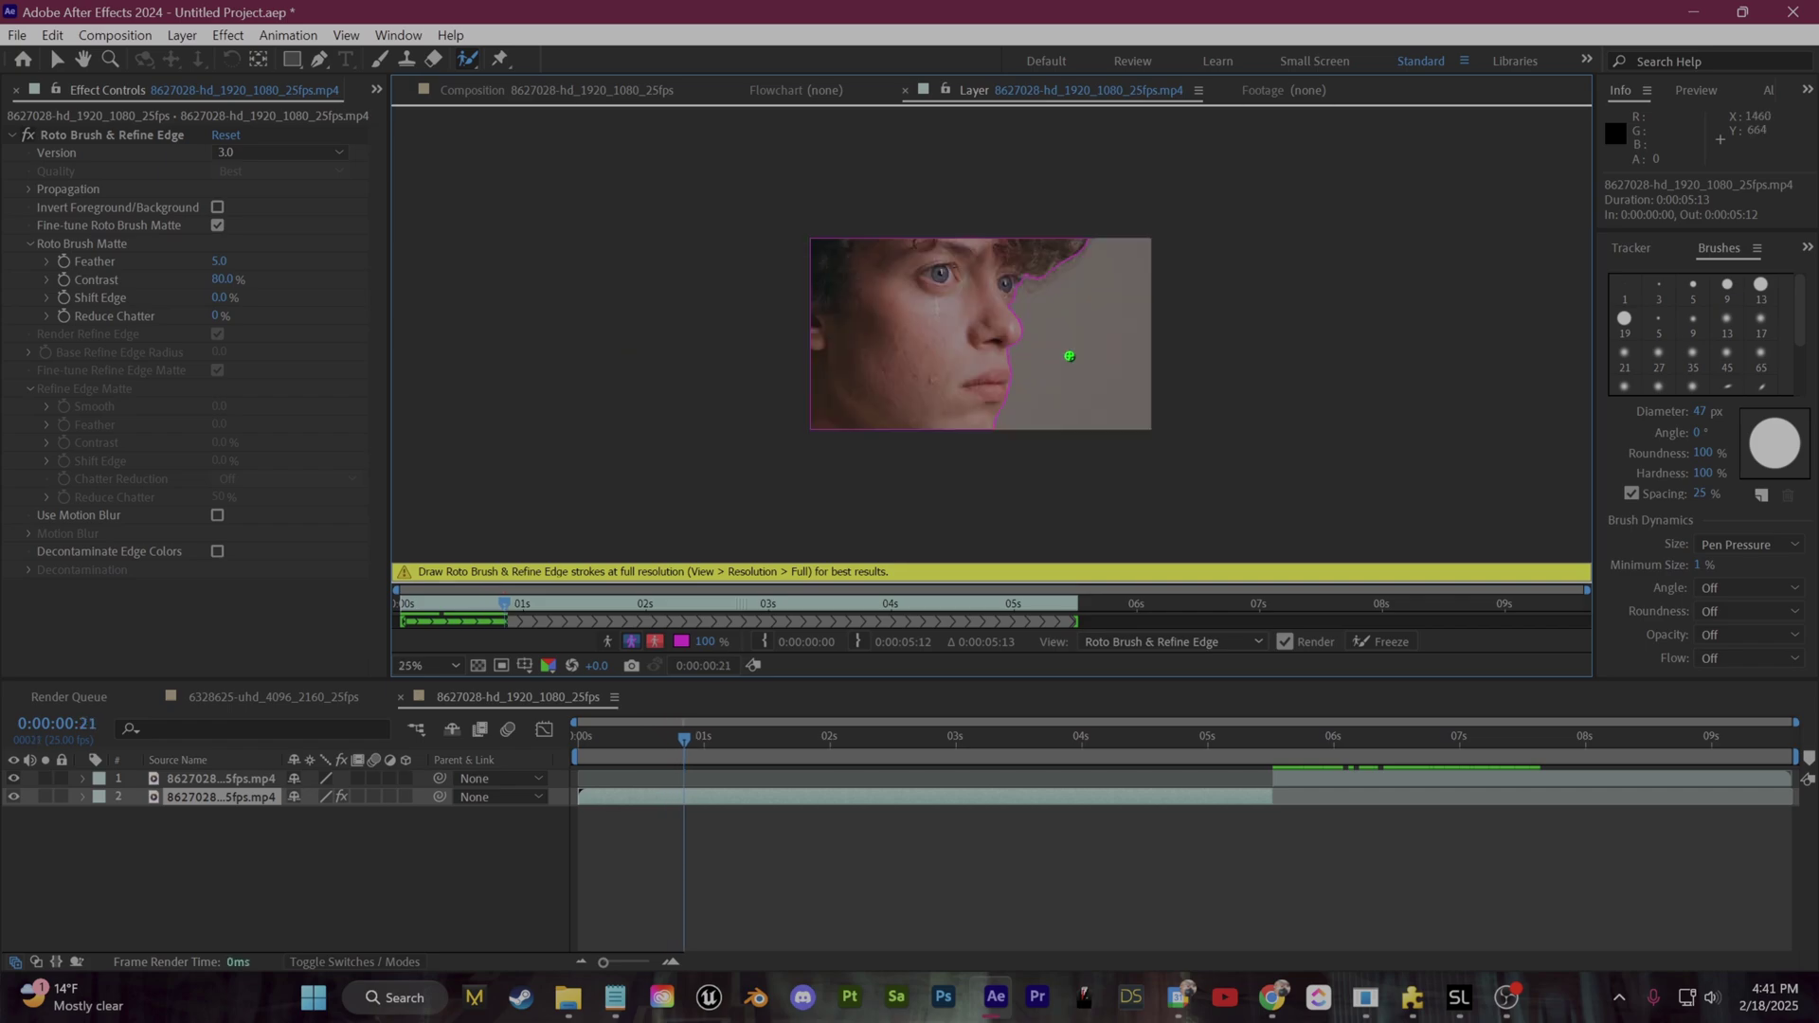
{"action": "scroll", "coordinate": [1071, 353], "scroll_direction": "up", "scroll_amount": 1}
{"action": "left_click_drag", "start_coordinate": [1108, 312], "coordinate": [1076, 365]}
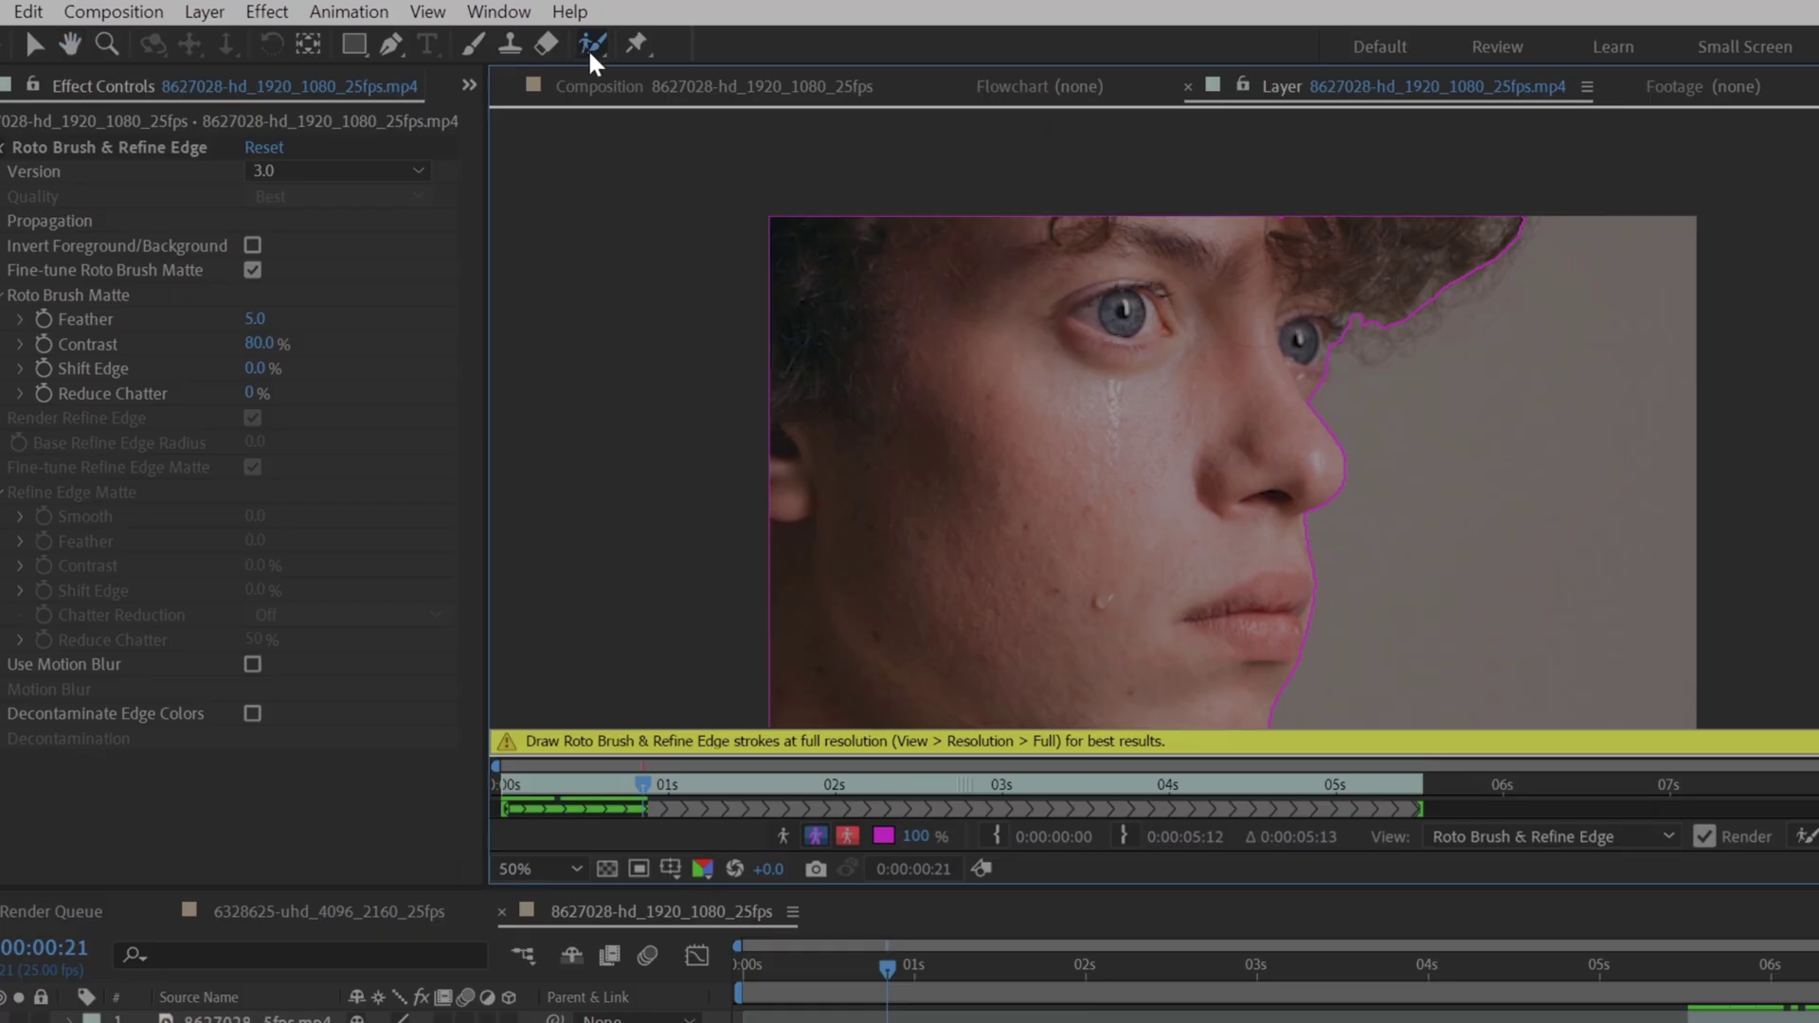
{"action": "left_click", "coordinate": [589, 45]}
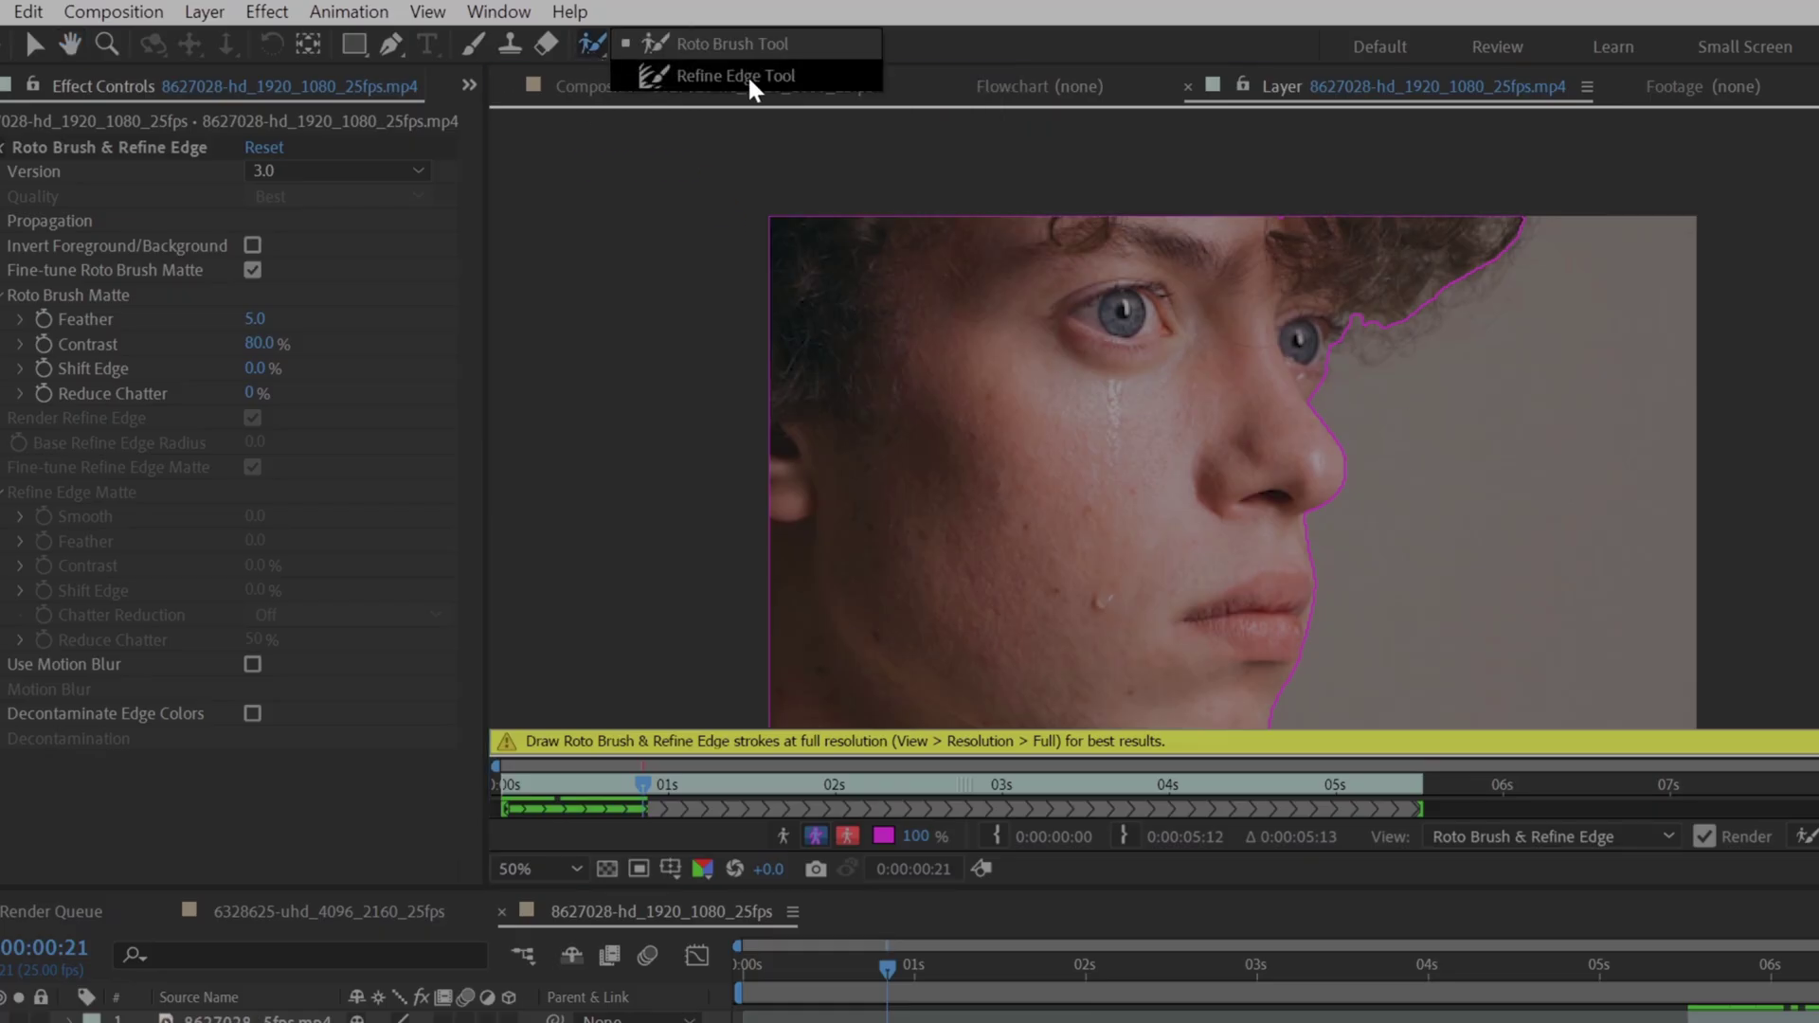
{"action": "left_click", "coordinate": [752, 76]}
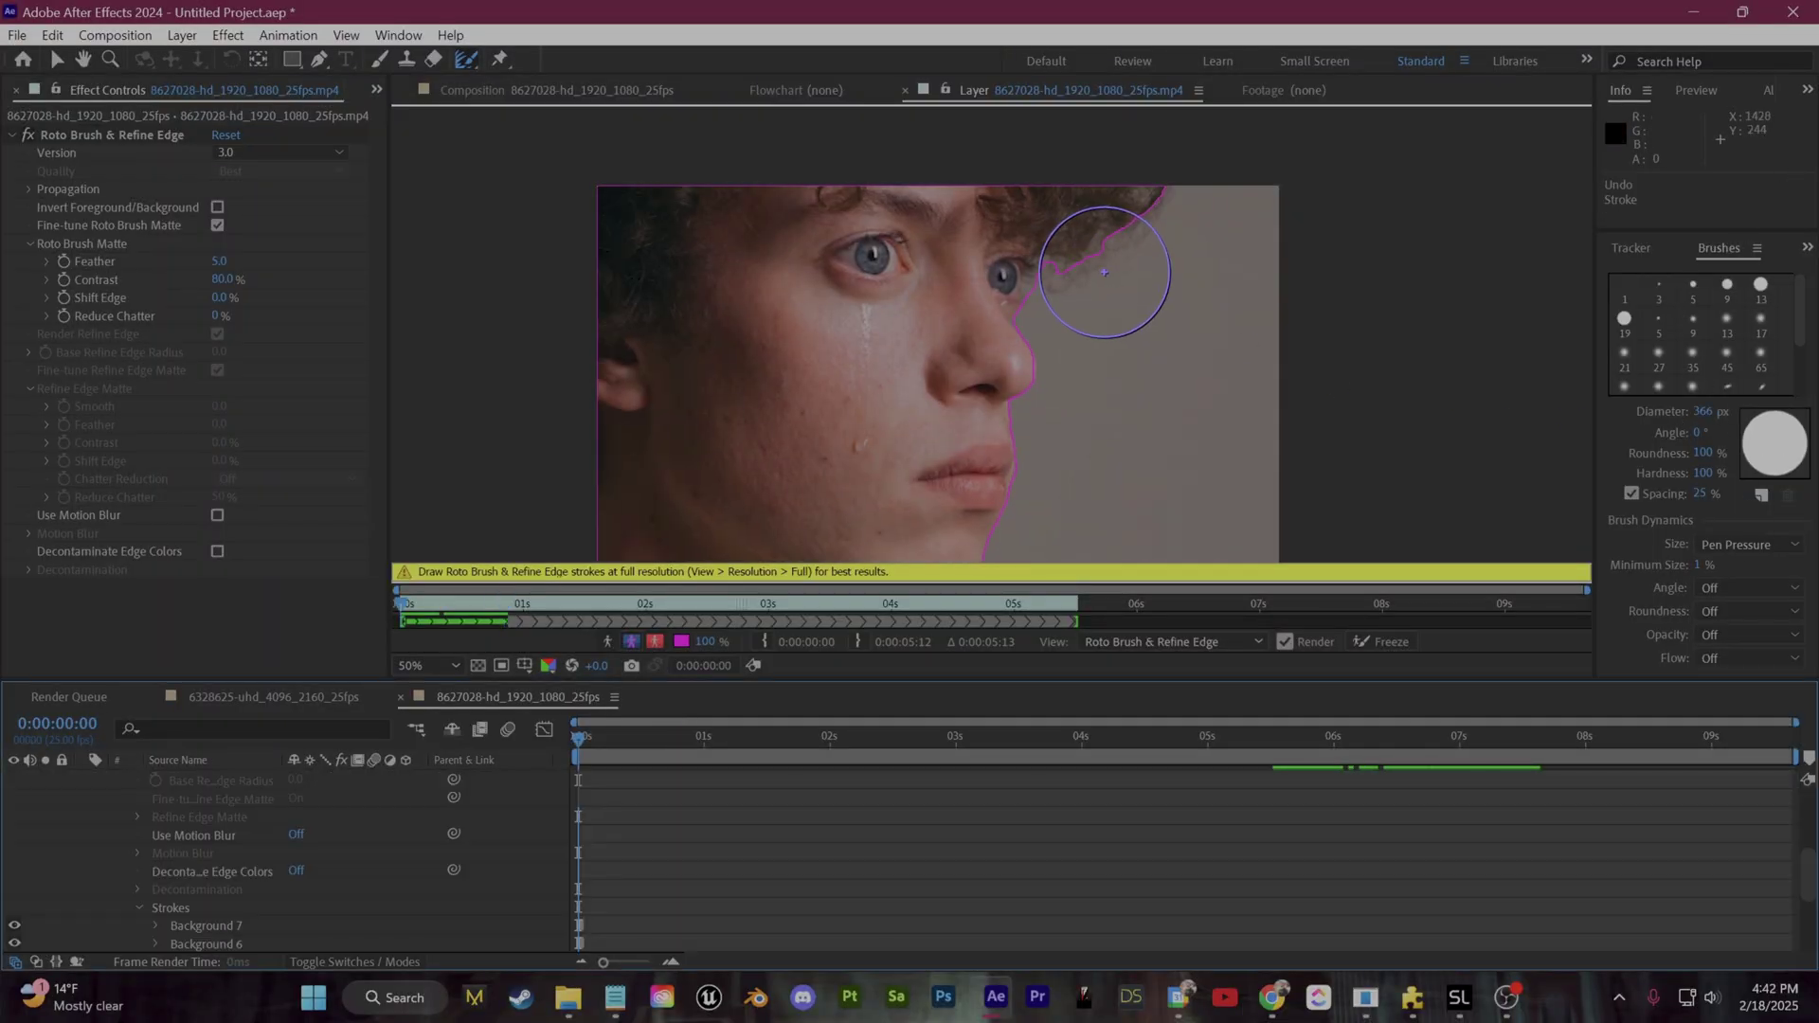
{"action": "left_click_drag", "start_coordinate": [1106, 272], "coordinate": [1109, 270]}
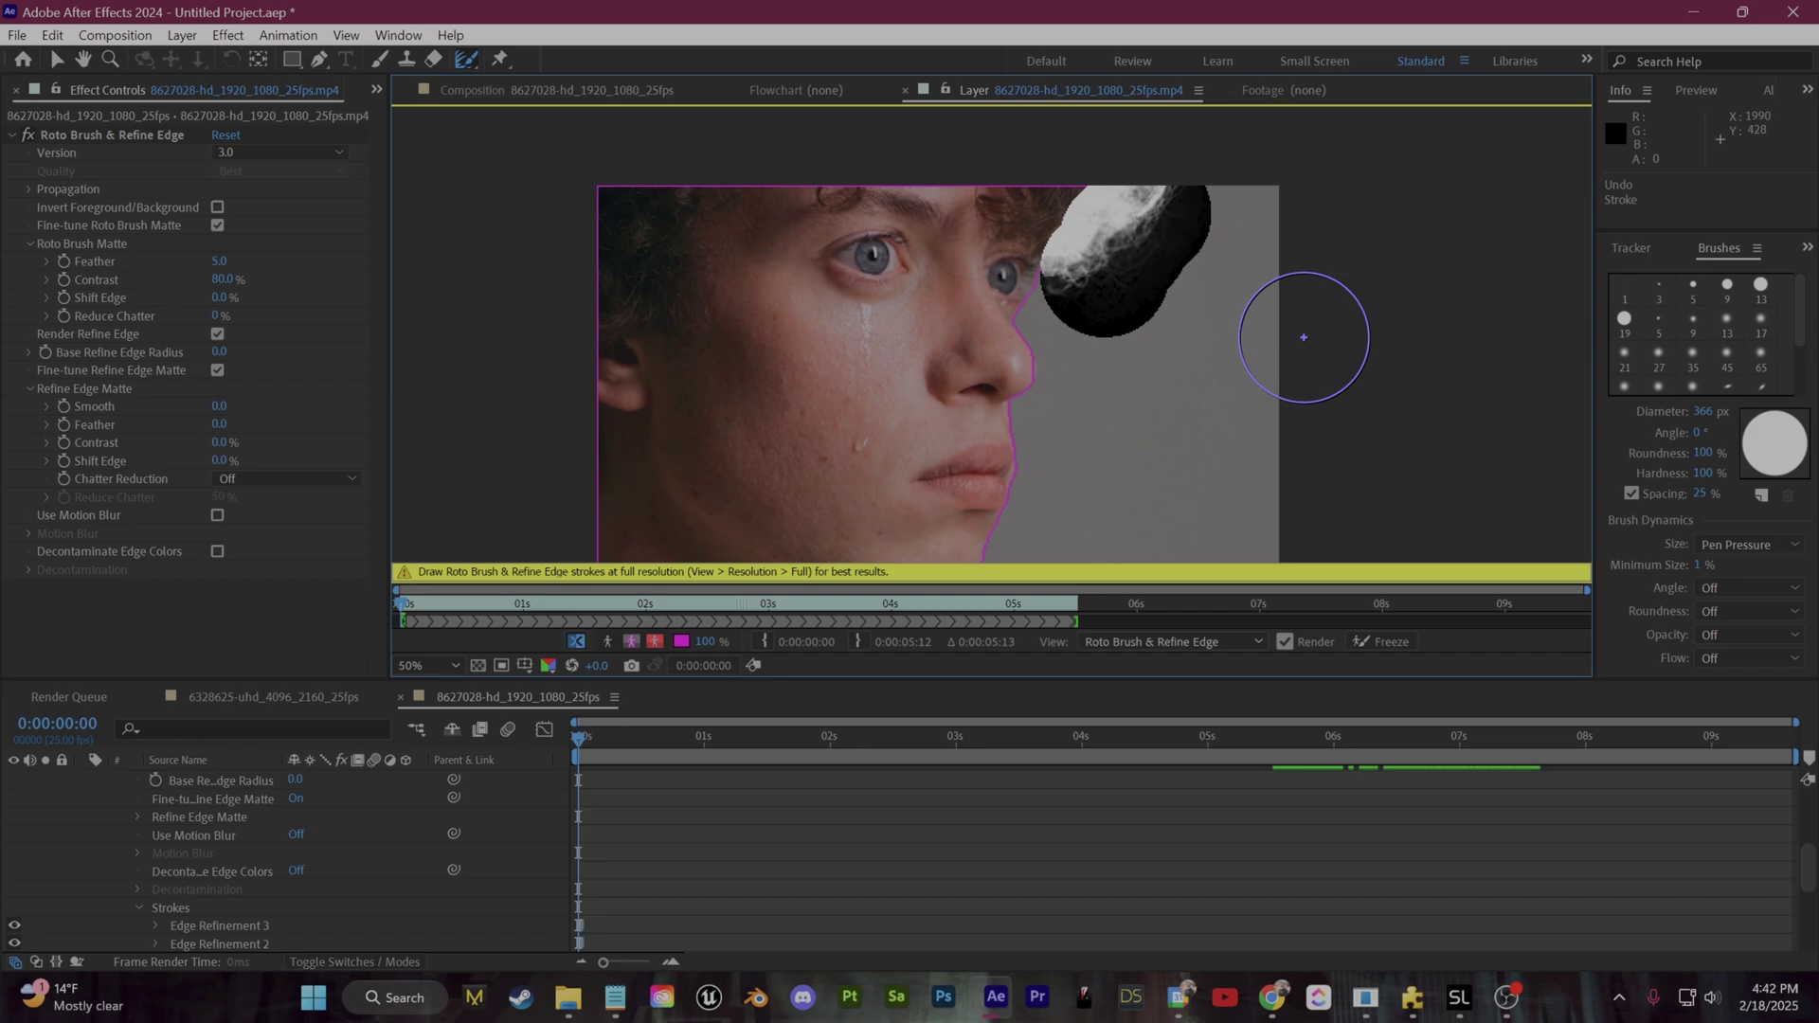
Step: Propagate the refined hair edge forward from the first frame to 0:00:00:10
{"action": "scroll", "coordinate": [786, 805], "scroll_direction": "up", "scroll_amount": 5}
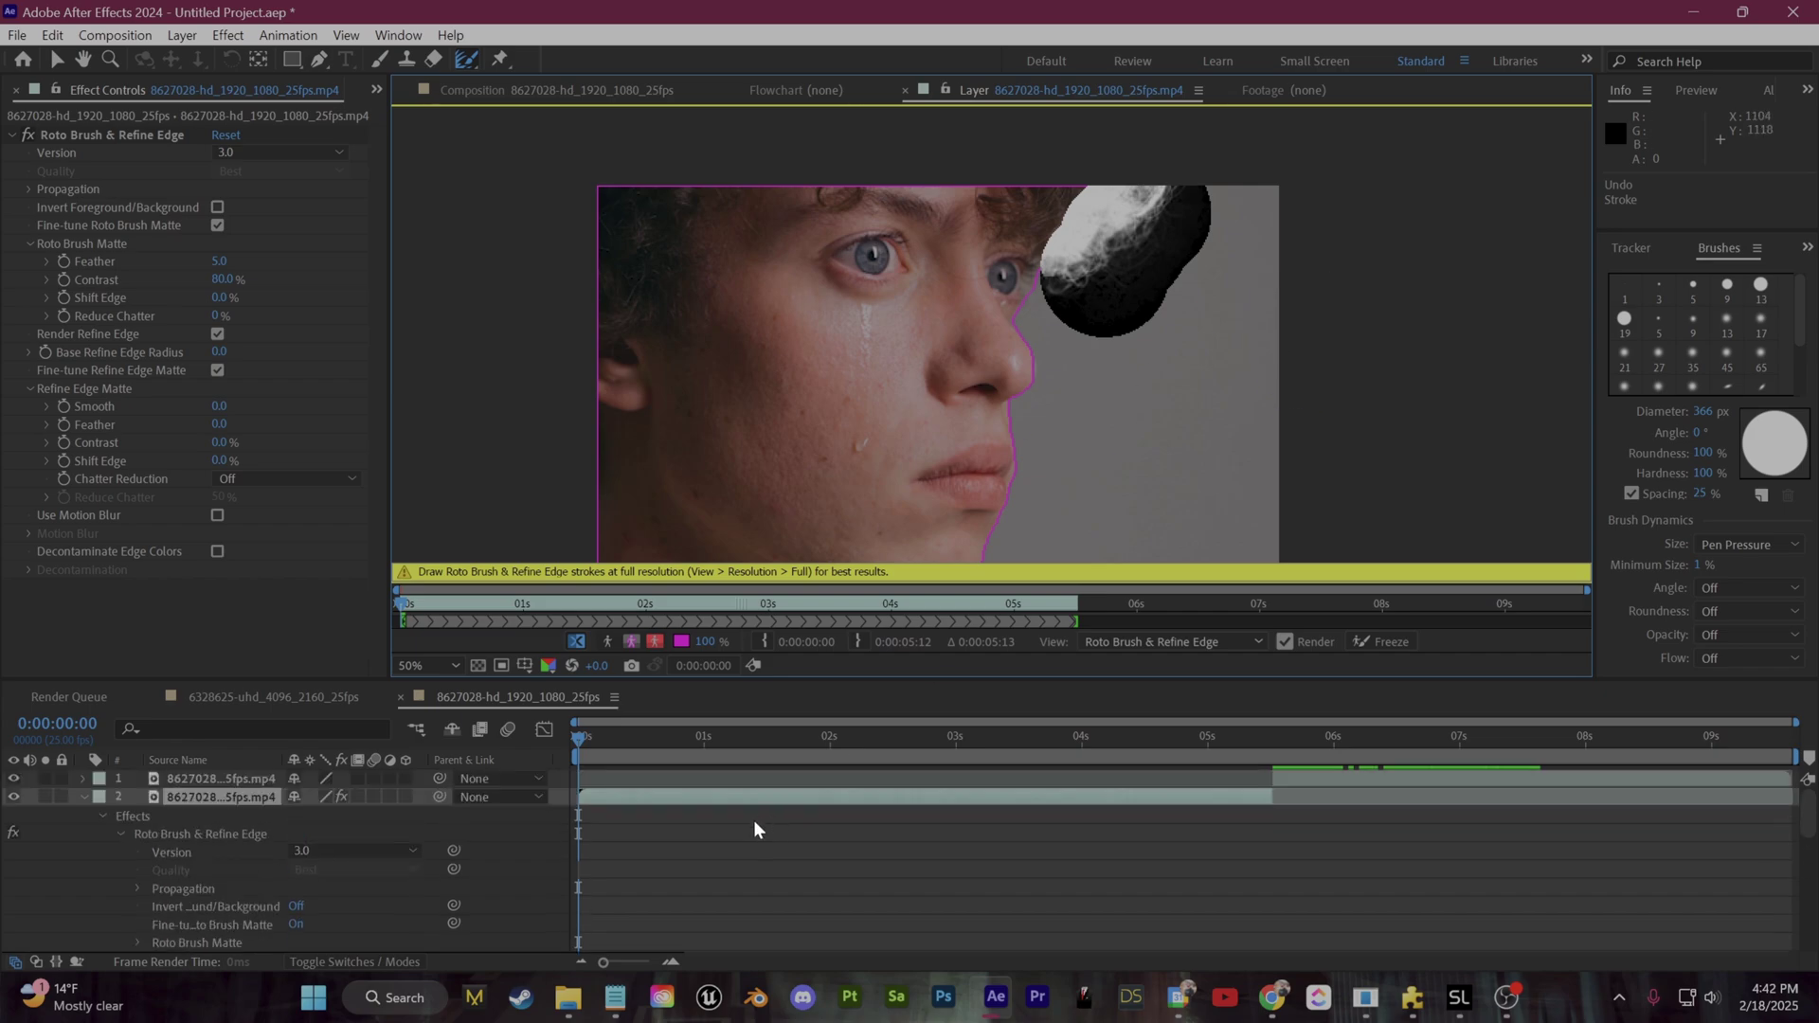
{"action": "key", "text": "Page_Down"}
{"action": "key", "text": "Page_Down"}
{"action": "key", "text": "Page_Down"}
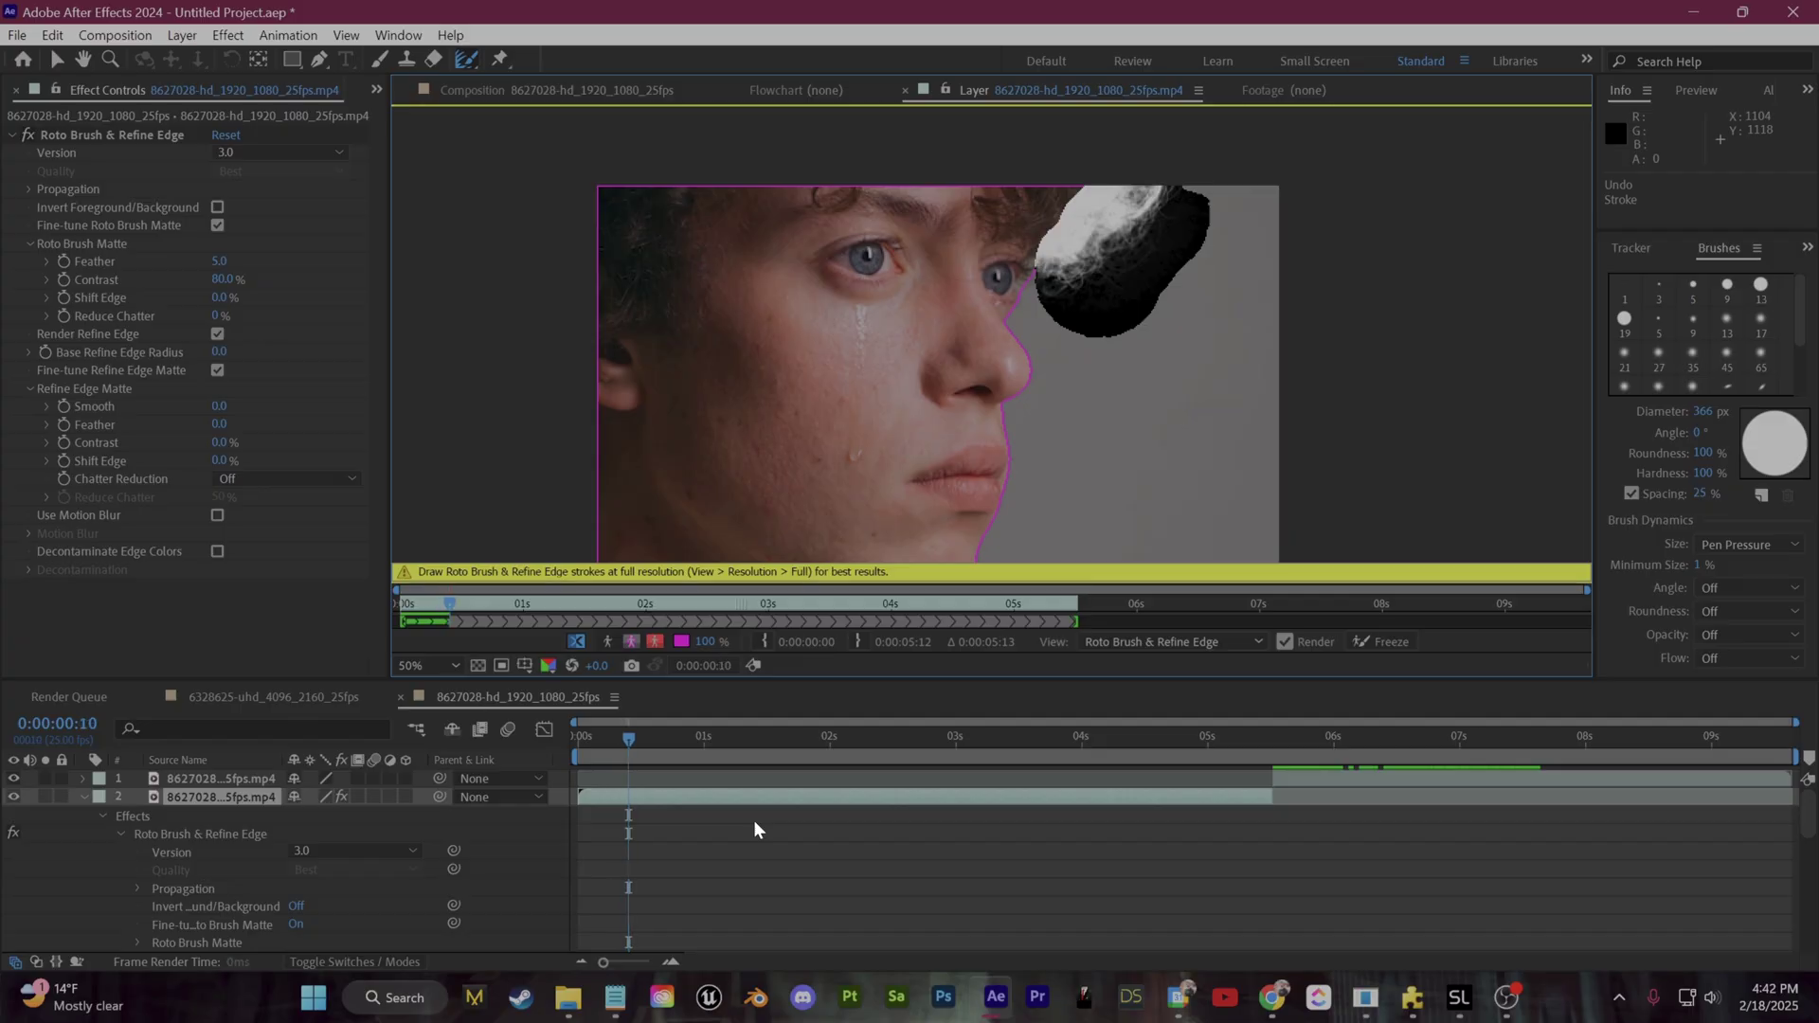
Step: Propagate the Roto Brush and refined hair matte across the clip, freeze it, and return to the composition view
{"action": "key", "text": "space"}
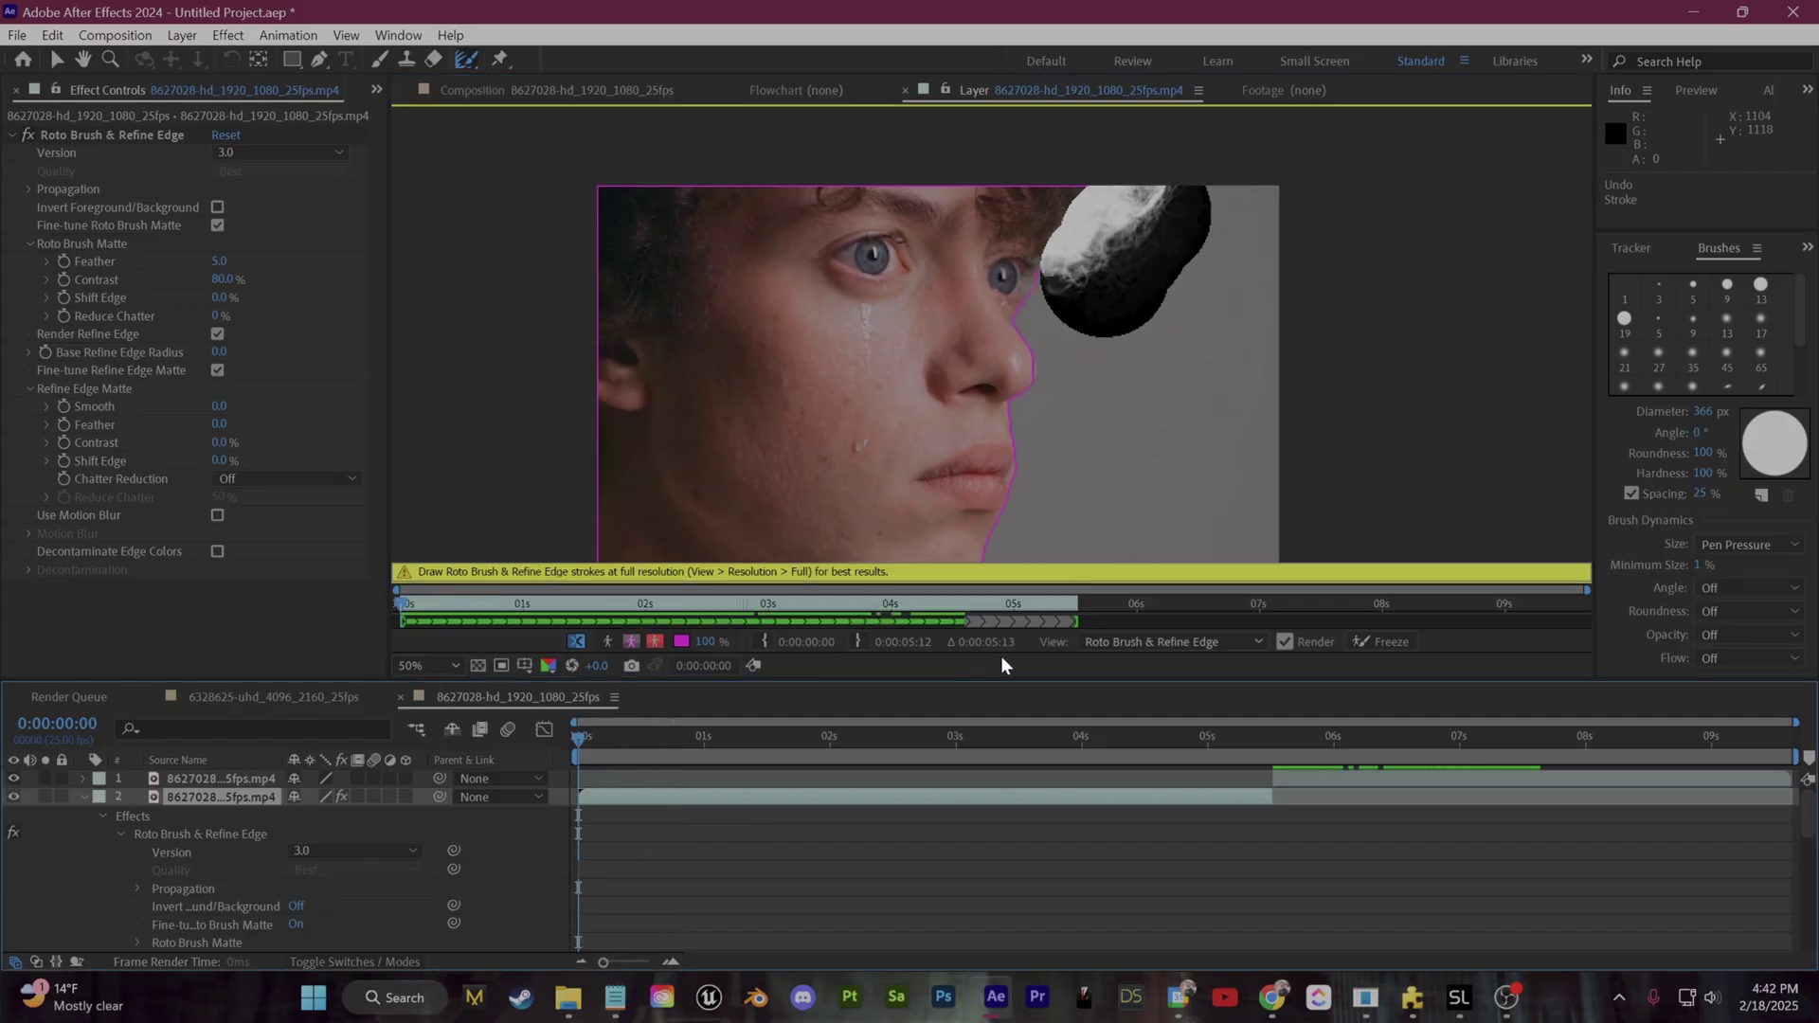
{"action": "left_click", "coordinate": [1372, 642]}
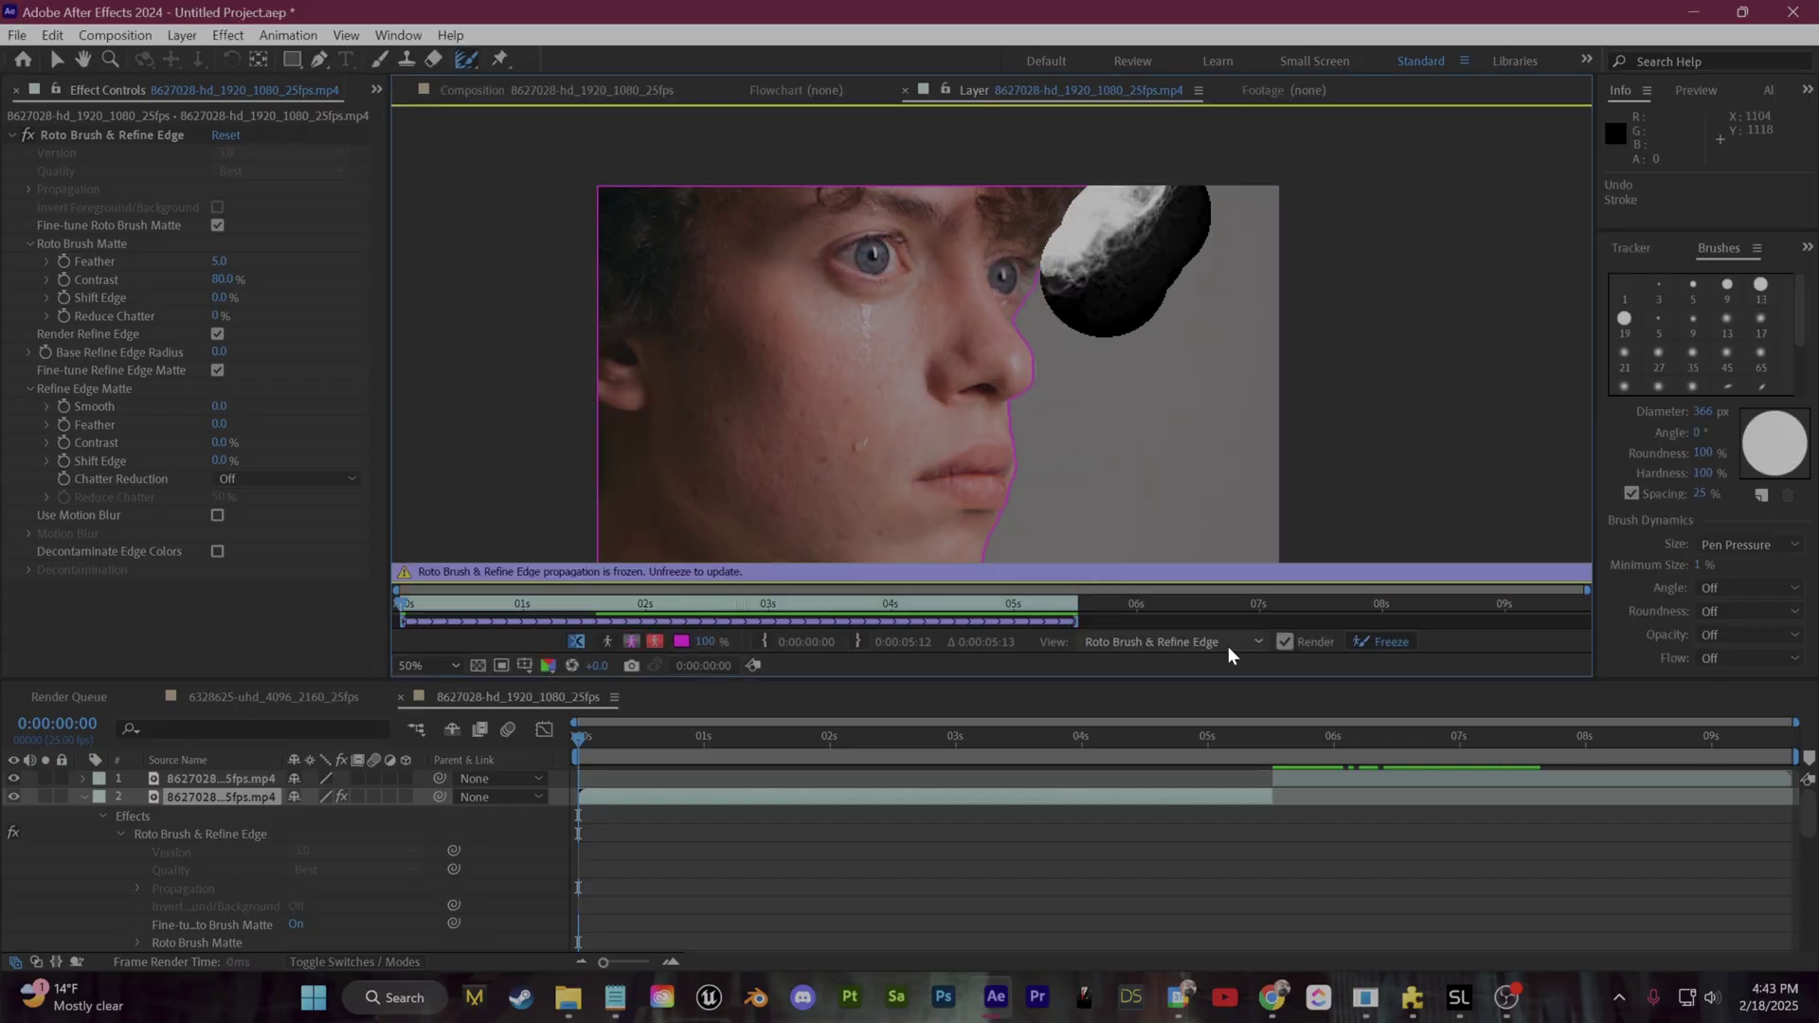
{"action": "left_click", "coordinate": [547, 89]}
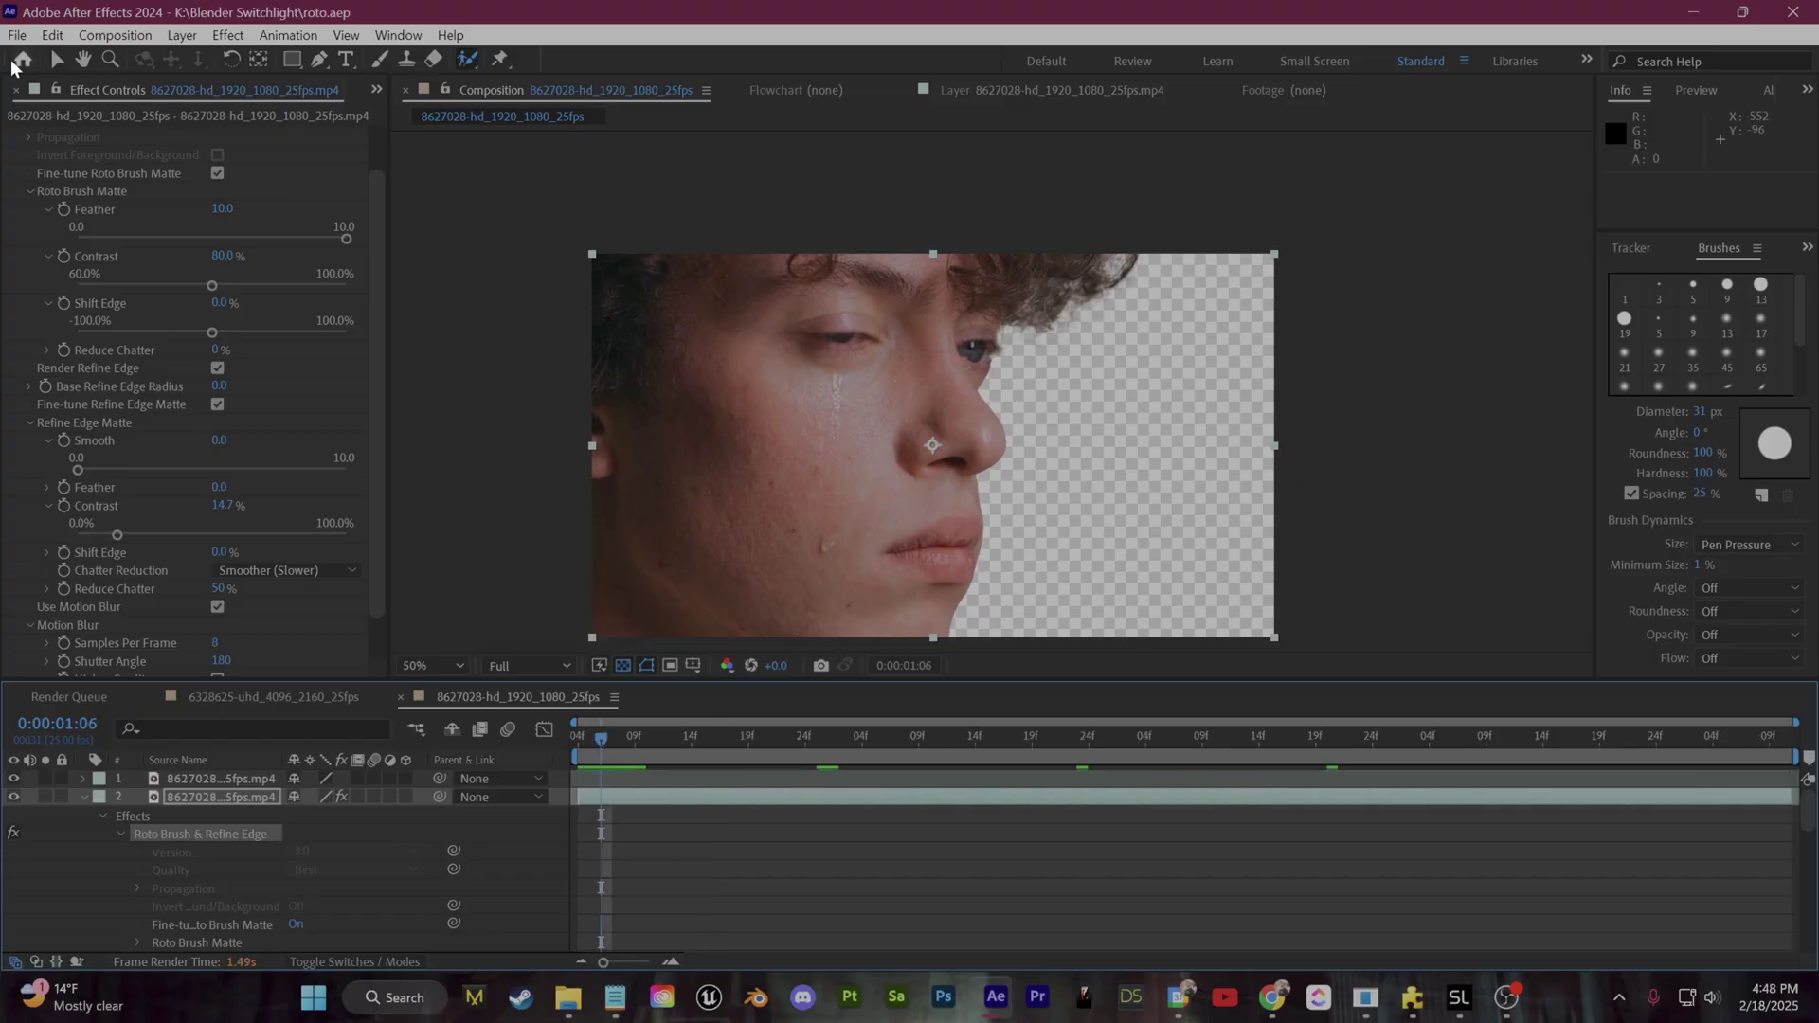
Step: Add the rotoscoped 8627028-hd_1920_1080_25fps composition to the Render Queue
{"action": "left_click", "coordinate": [16, 37]}
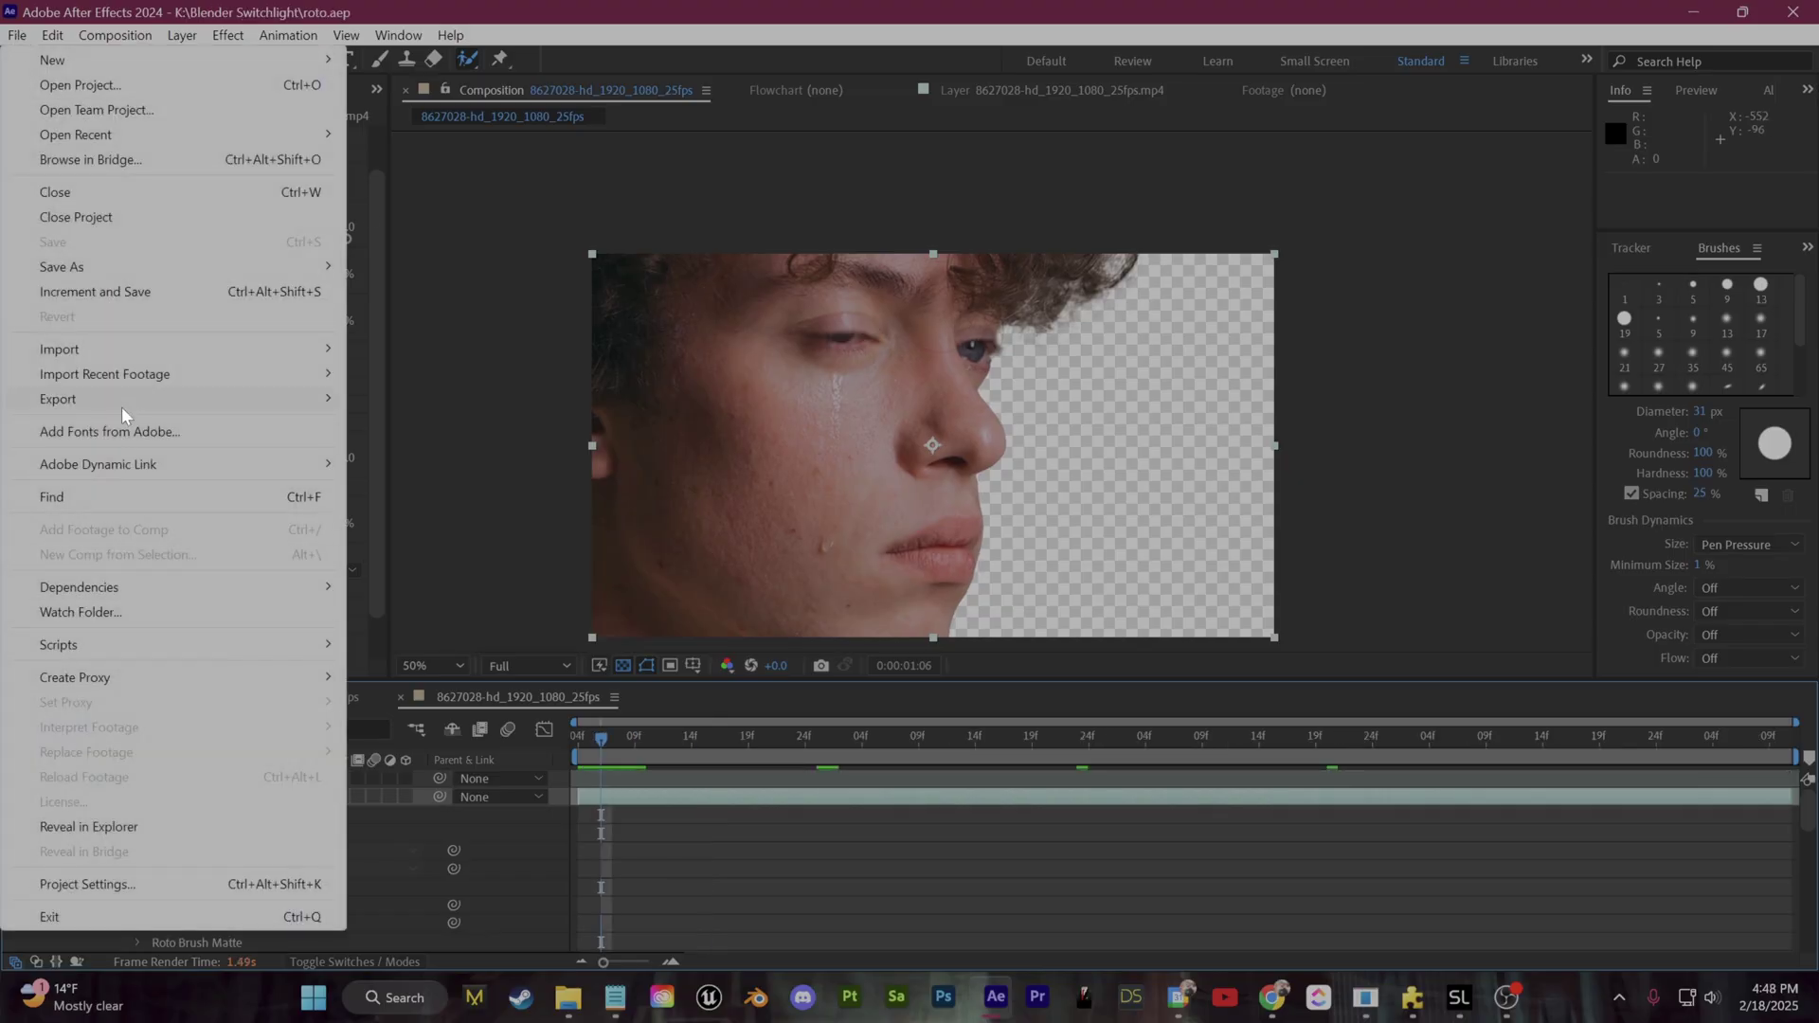
{"action": "mouse_move", "coordinate": [331, 400]}
{"action": "left_click", "coordinate": [437, 419]}
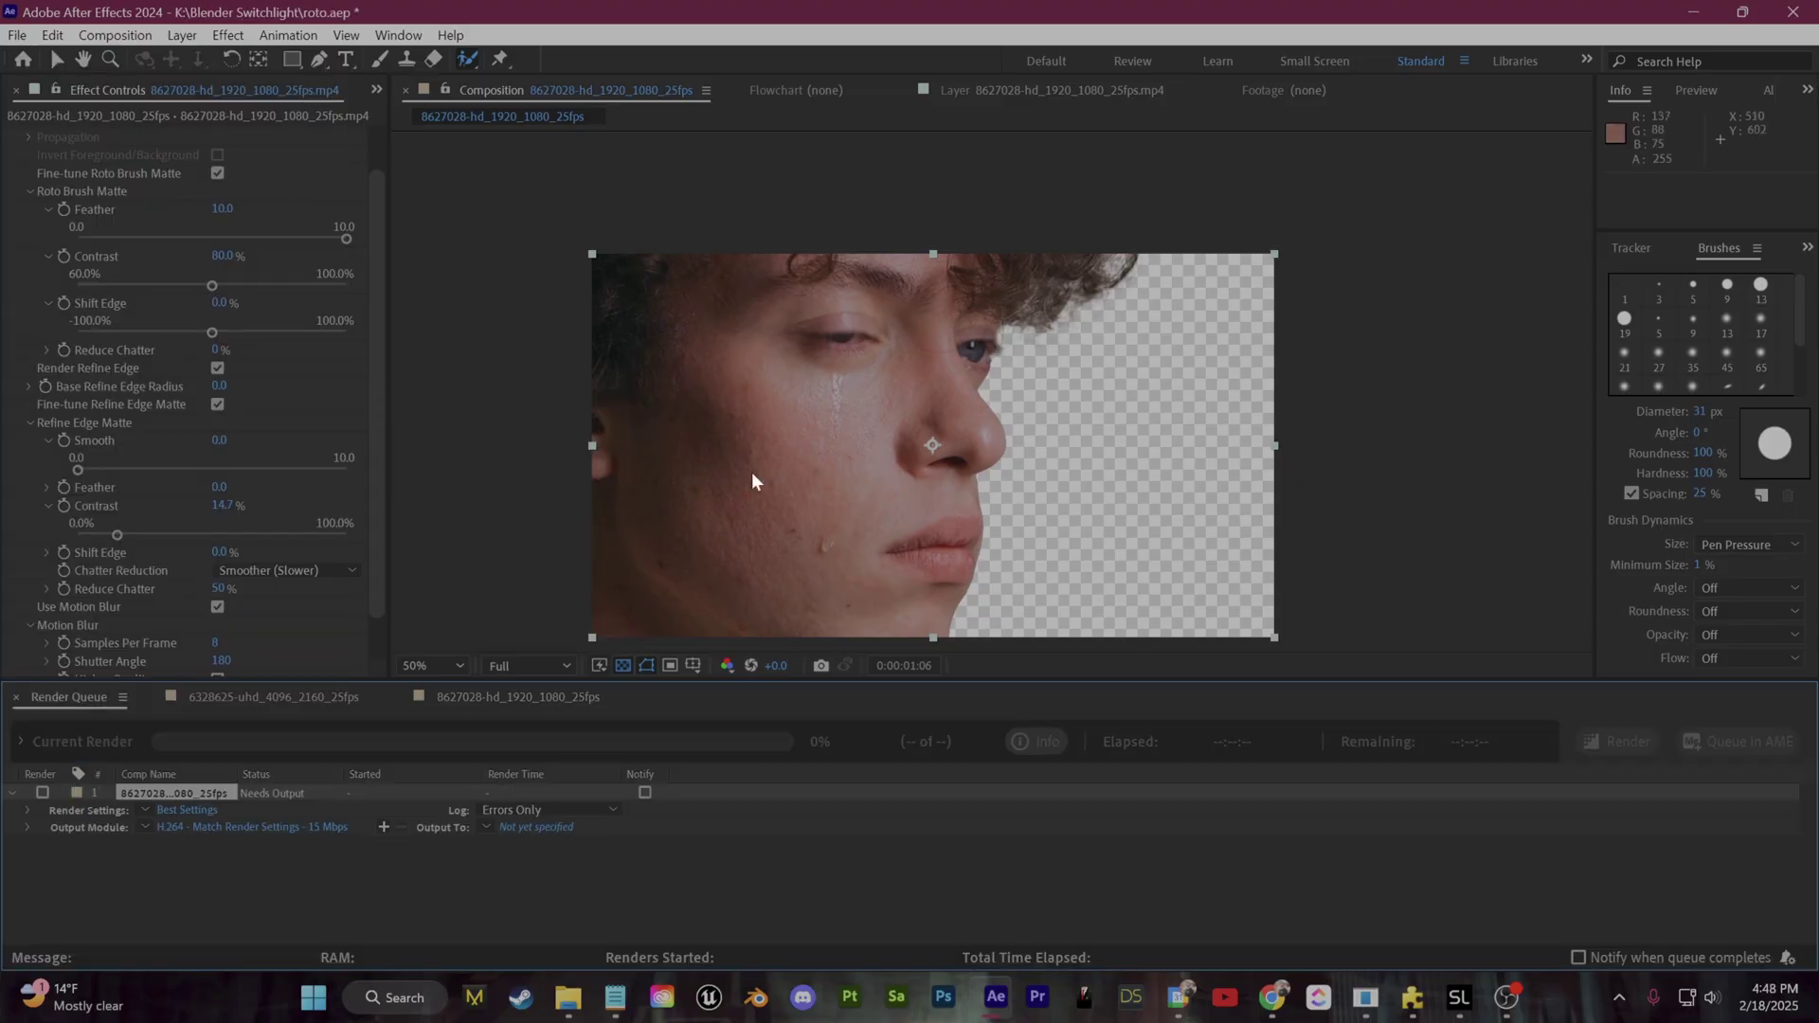
Step: Configure the render's output module as a PNG Sequence with RGB + Alpha channels
{"action": "left_click", "coordinate": [205, 824]}
{"action": "left_click", "coordinate": [755, 241]}
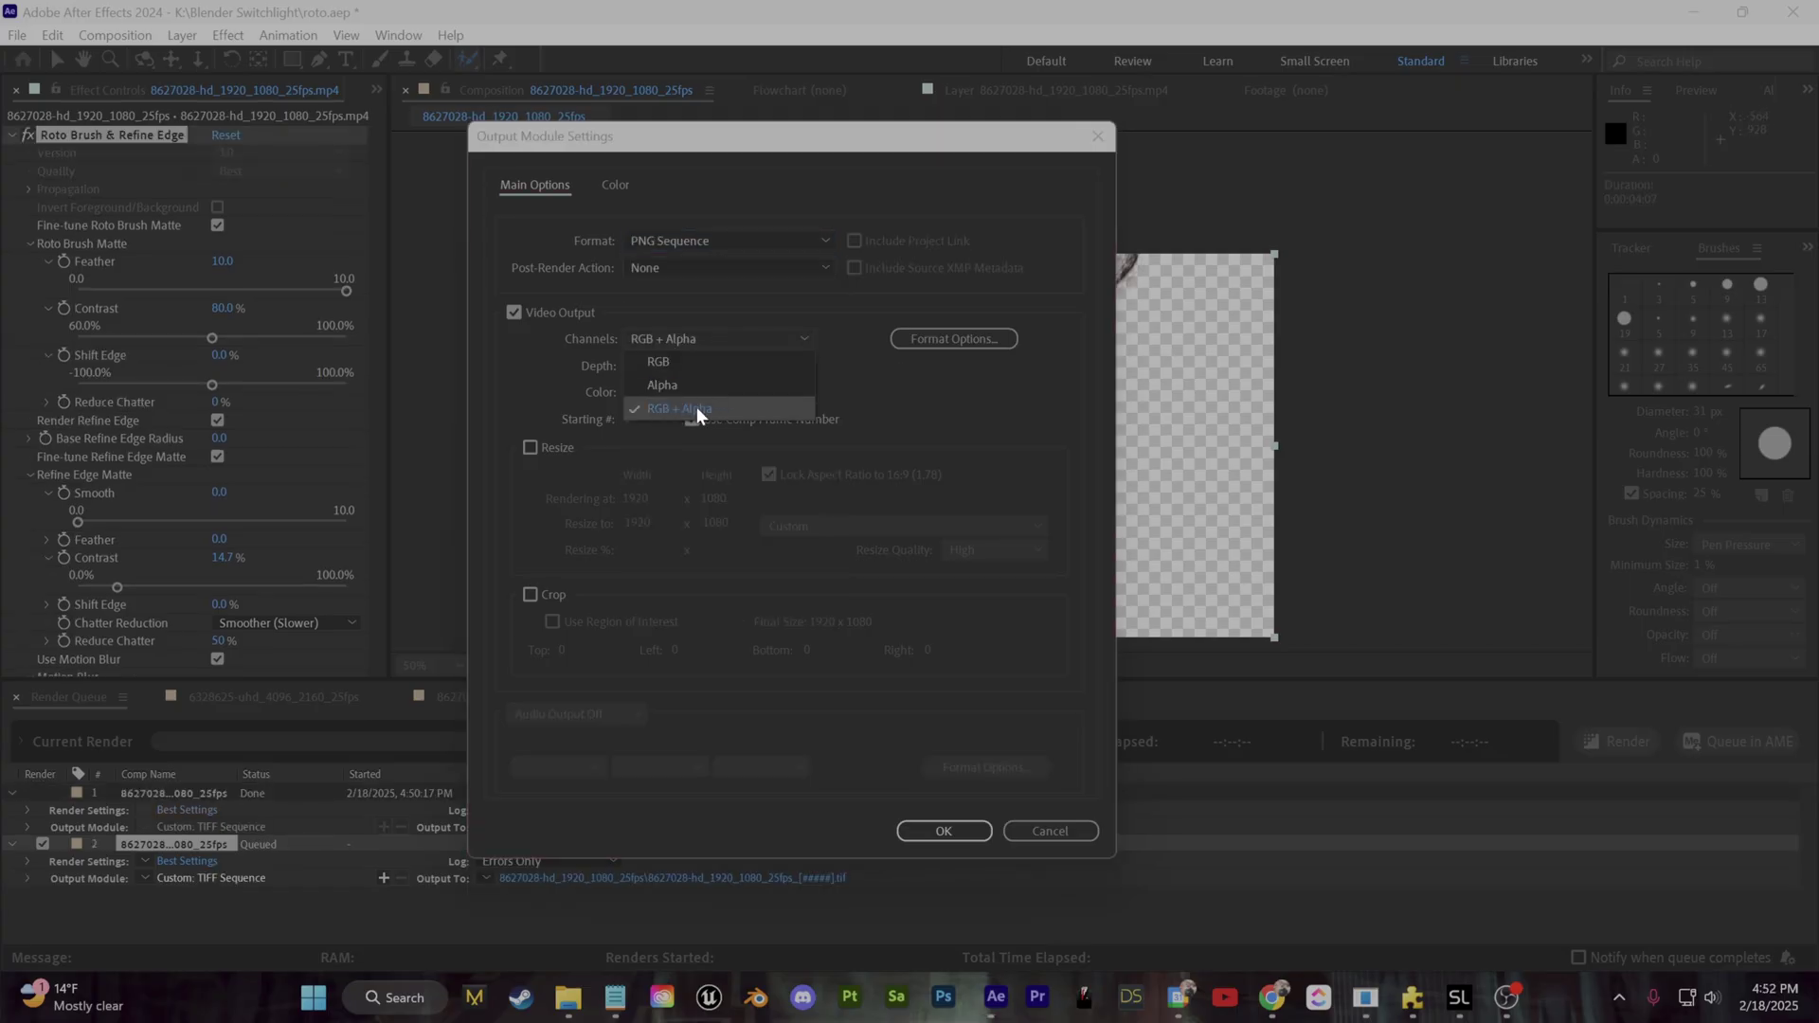
{"action": "left_click", "coordinate": [715, 408]}
{"action": "left_click", "coordinate": [948, 833]}
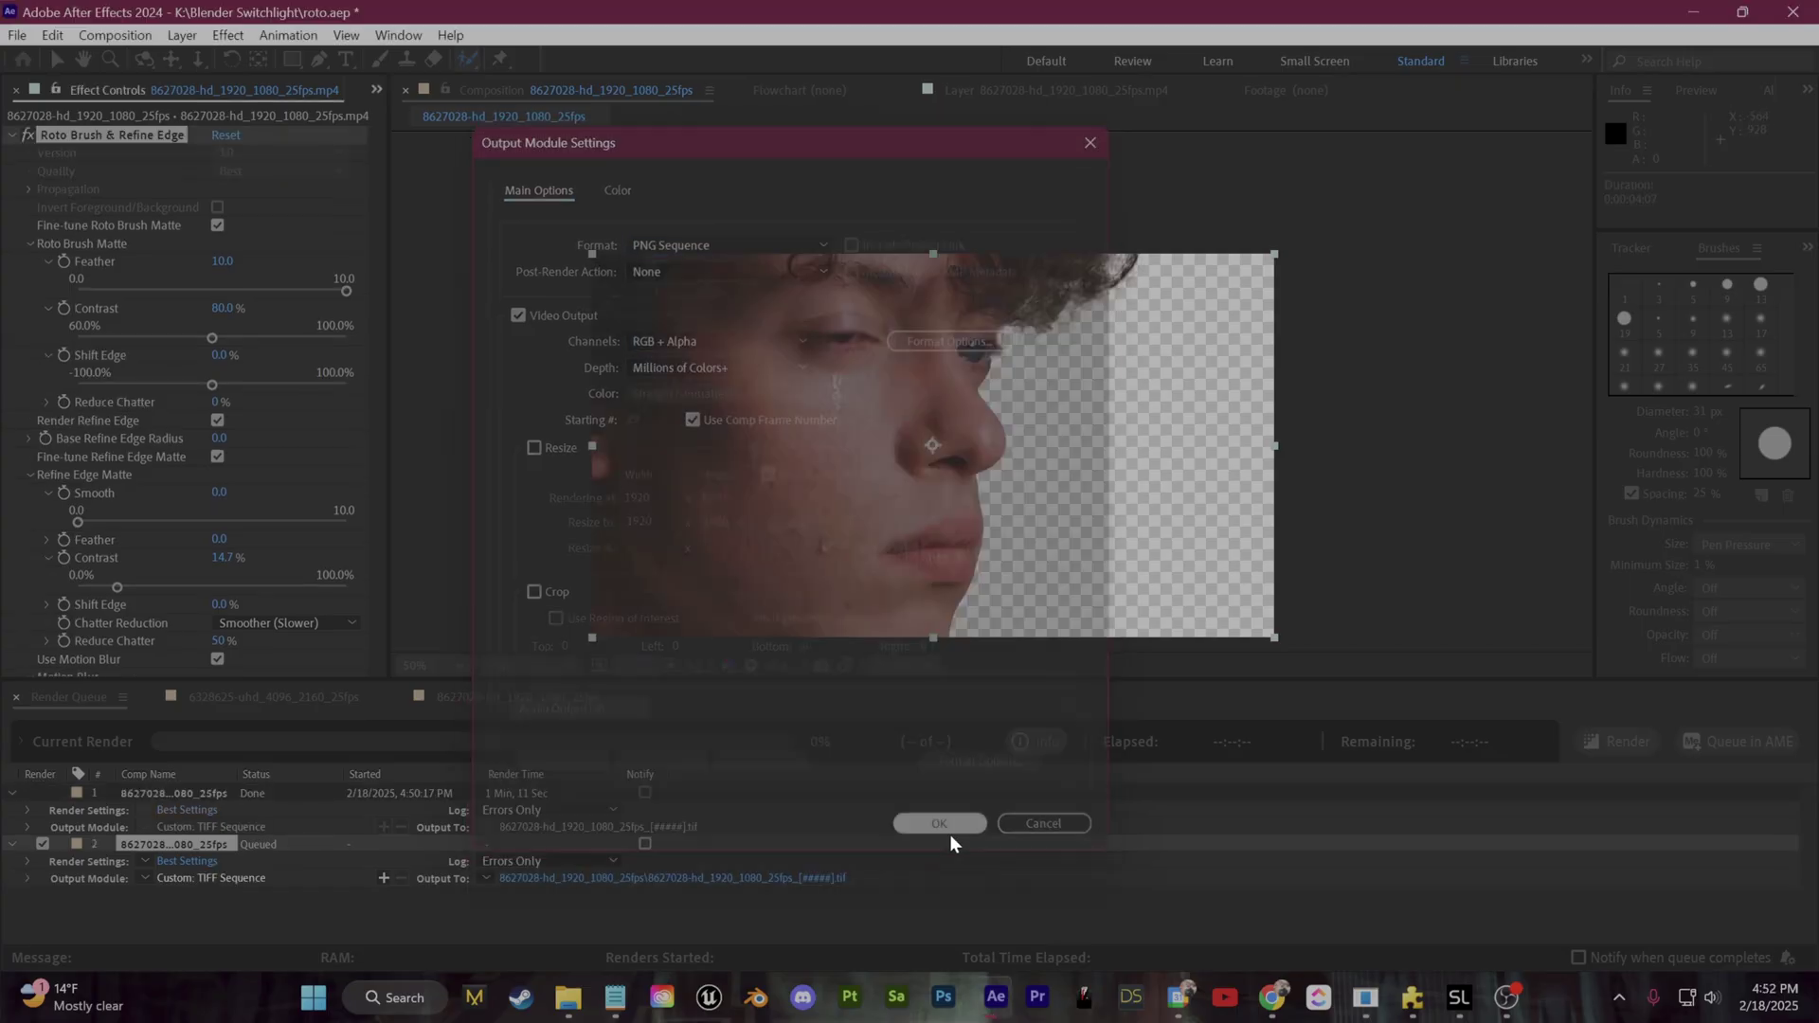
Step: Choose the footage roto folder inside Blender Switchlight as the PNG sequence's output location
{"action": "left_click", "coordinate": [664, 877]}
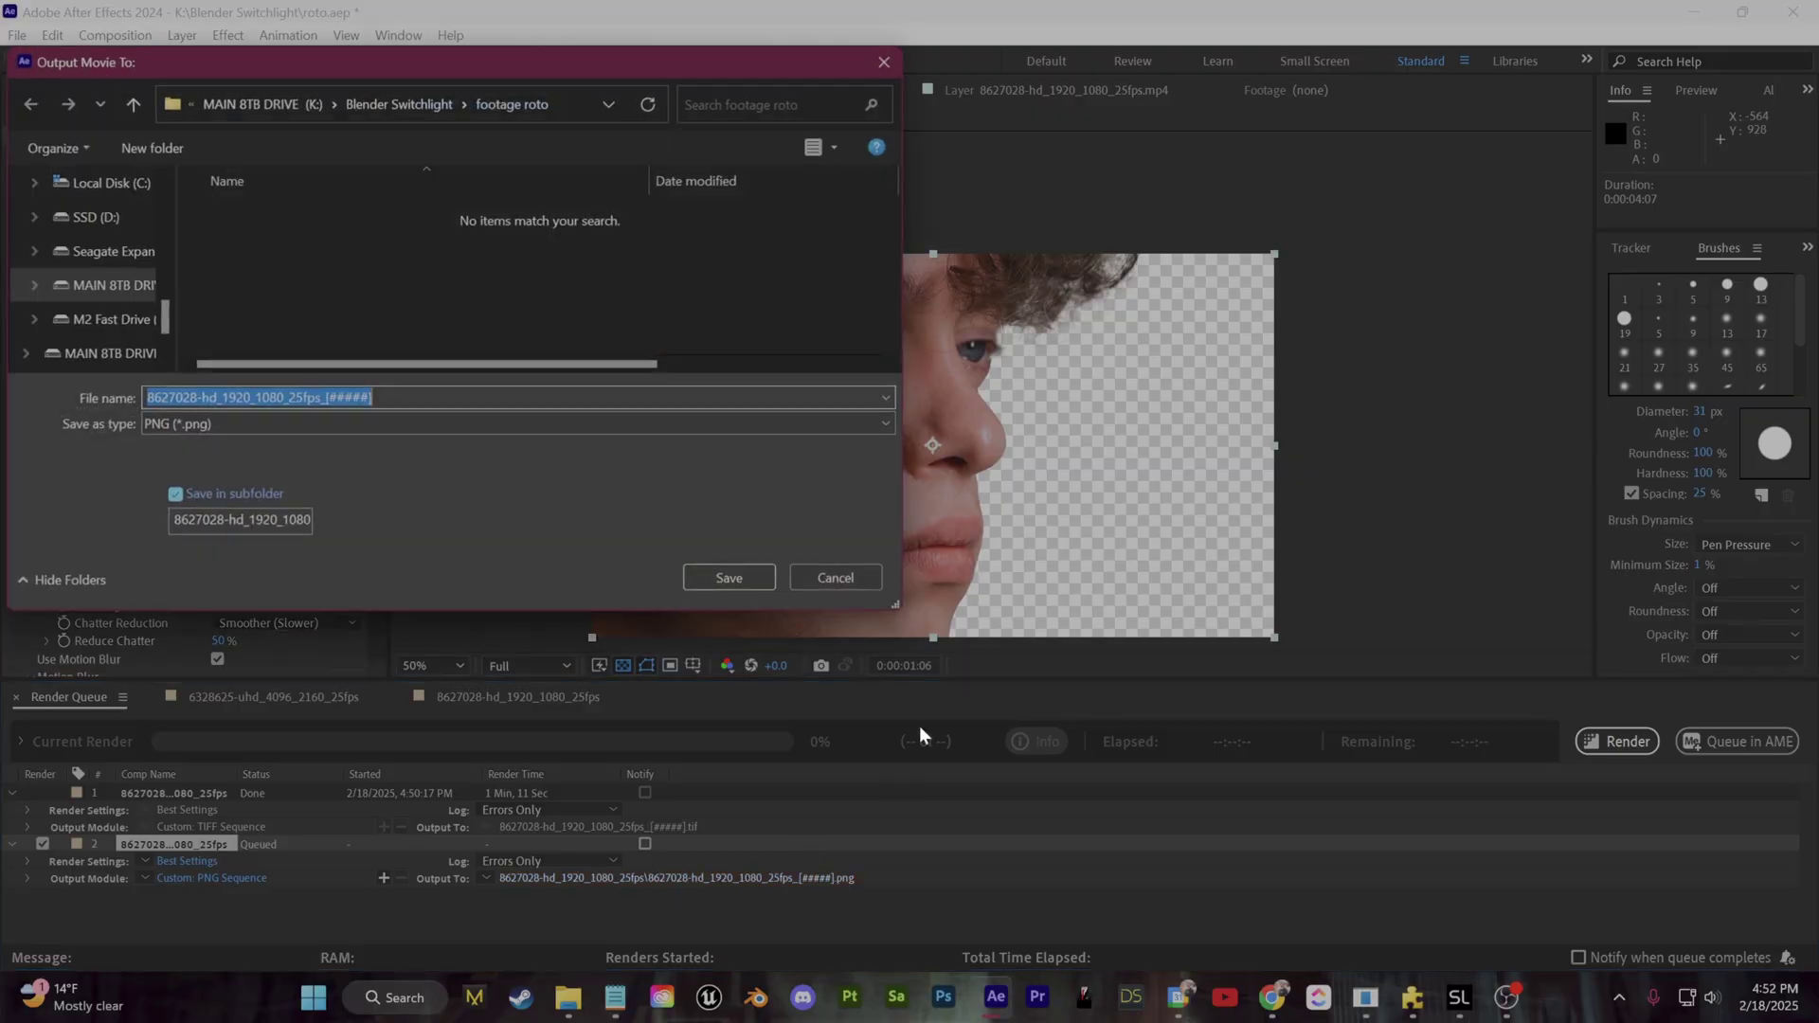
{"action": "left_click_drag", "start_coordinate": [500, 76], "coordinate": [845, 180]}
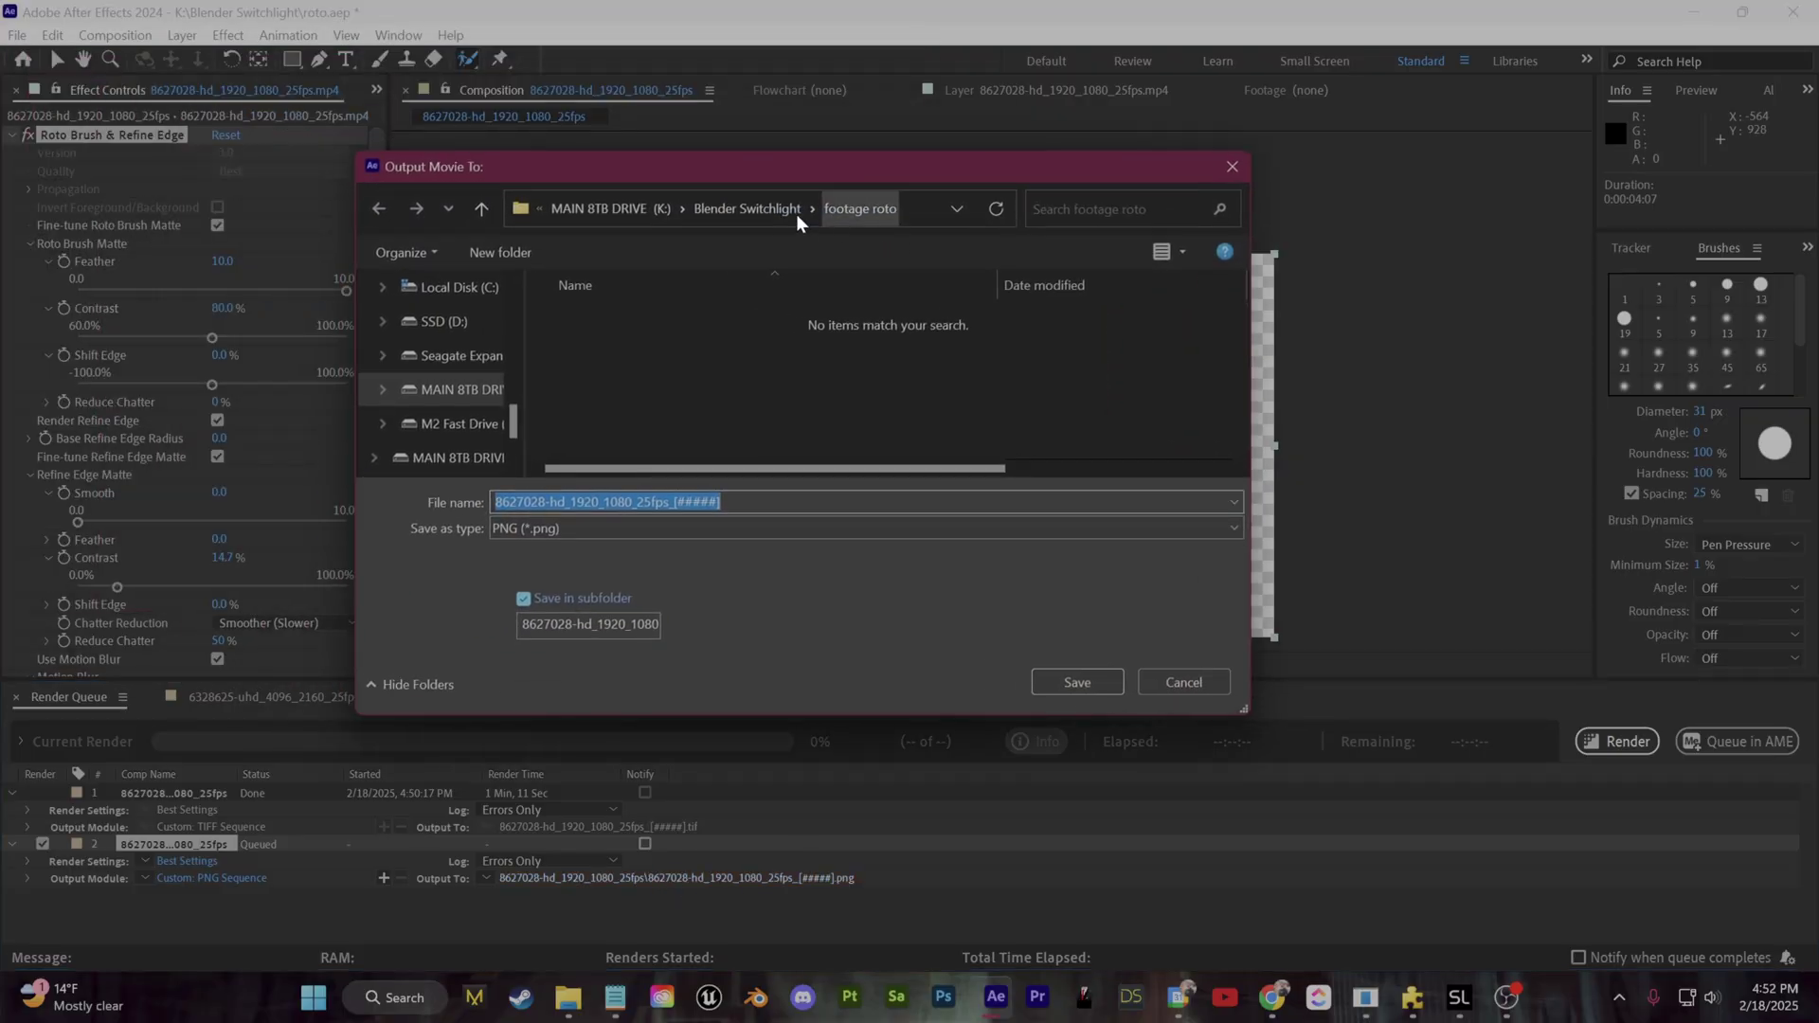
{"action": "key", "text": "alt+Up"}
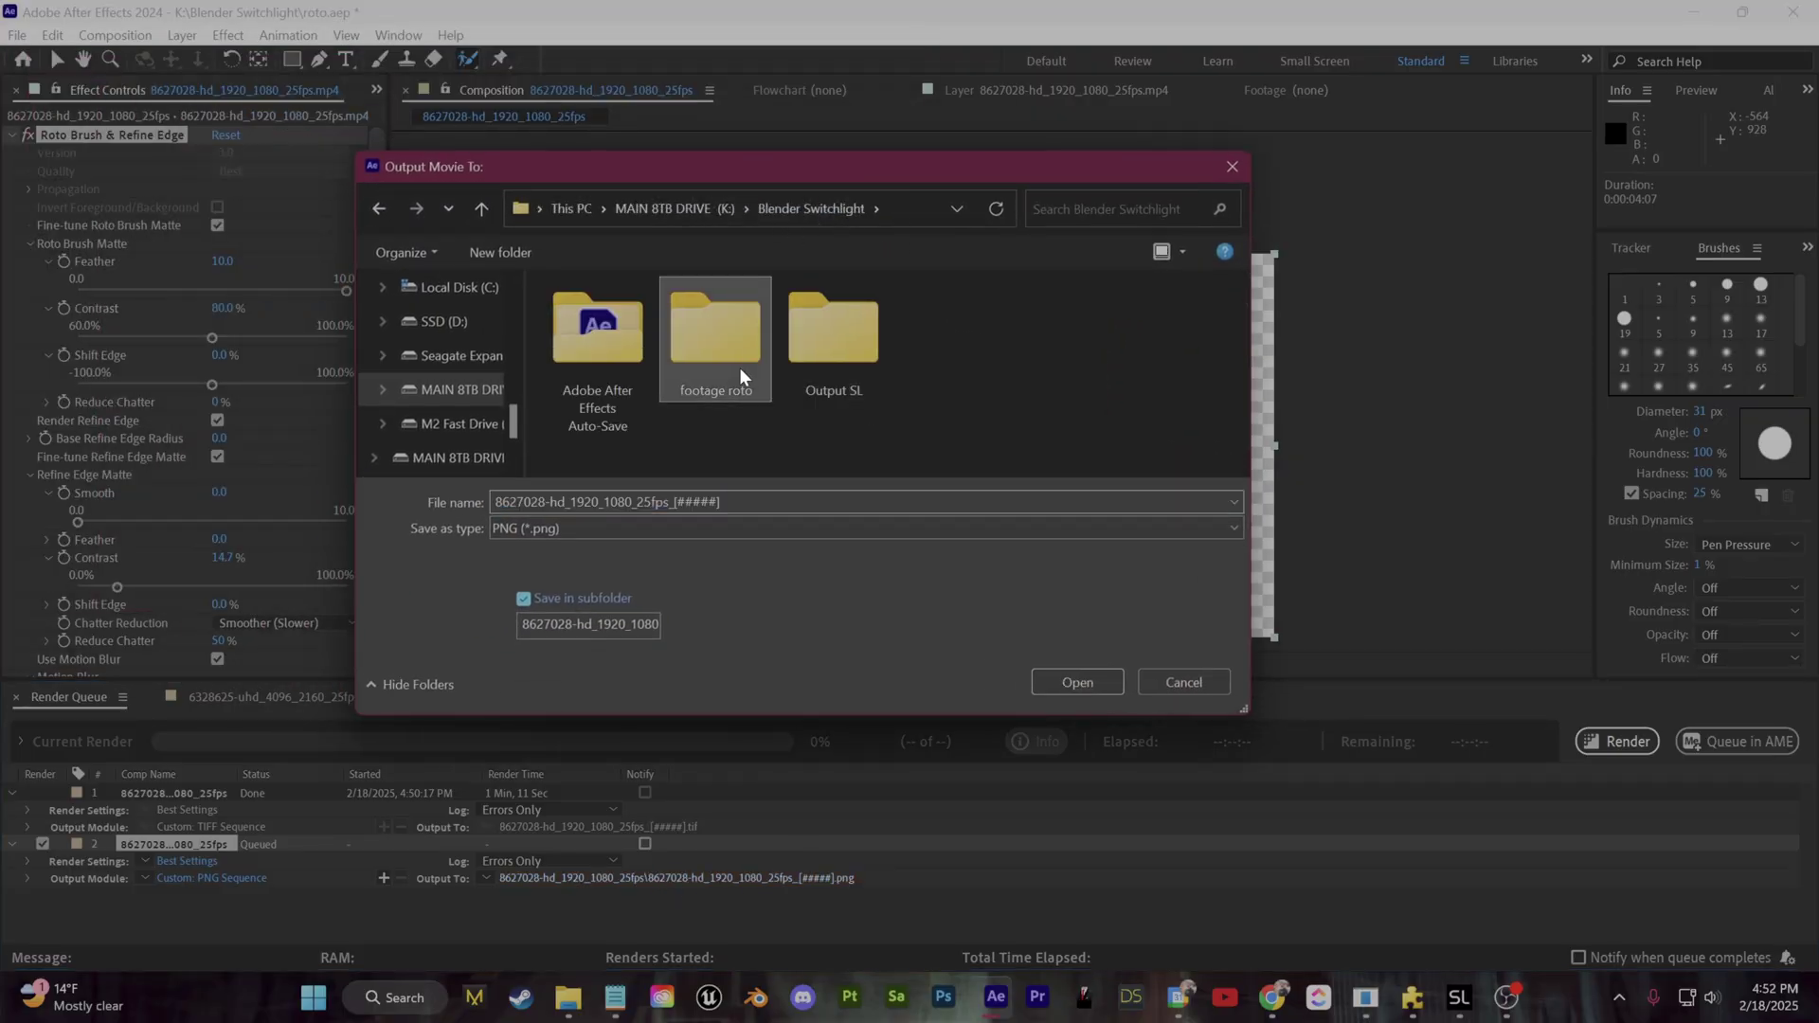
{"action": "double_click", "coordinate": [739, 367]}
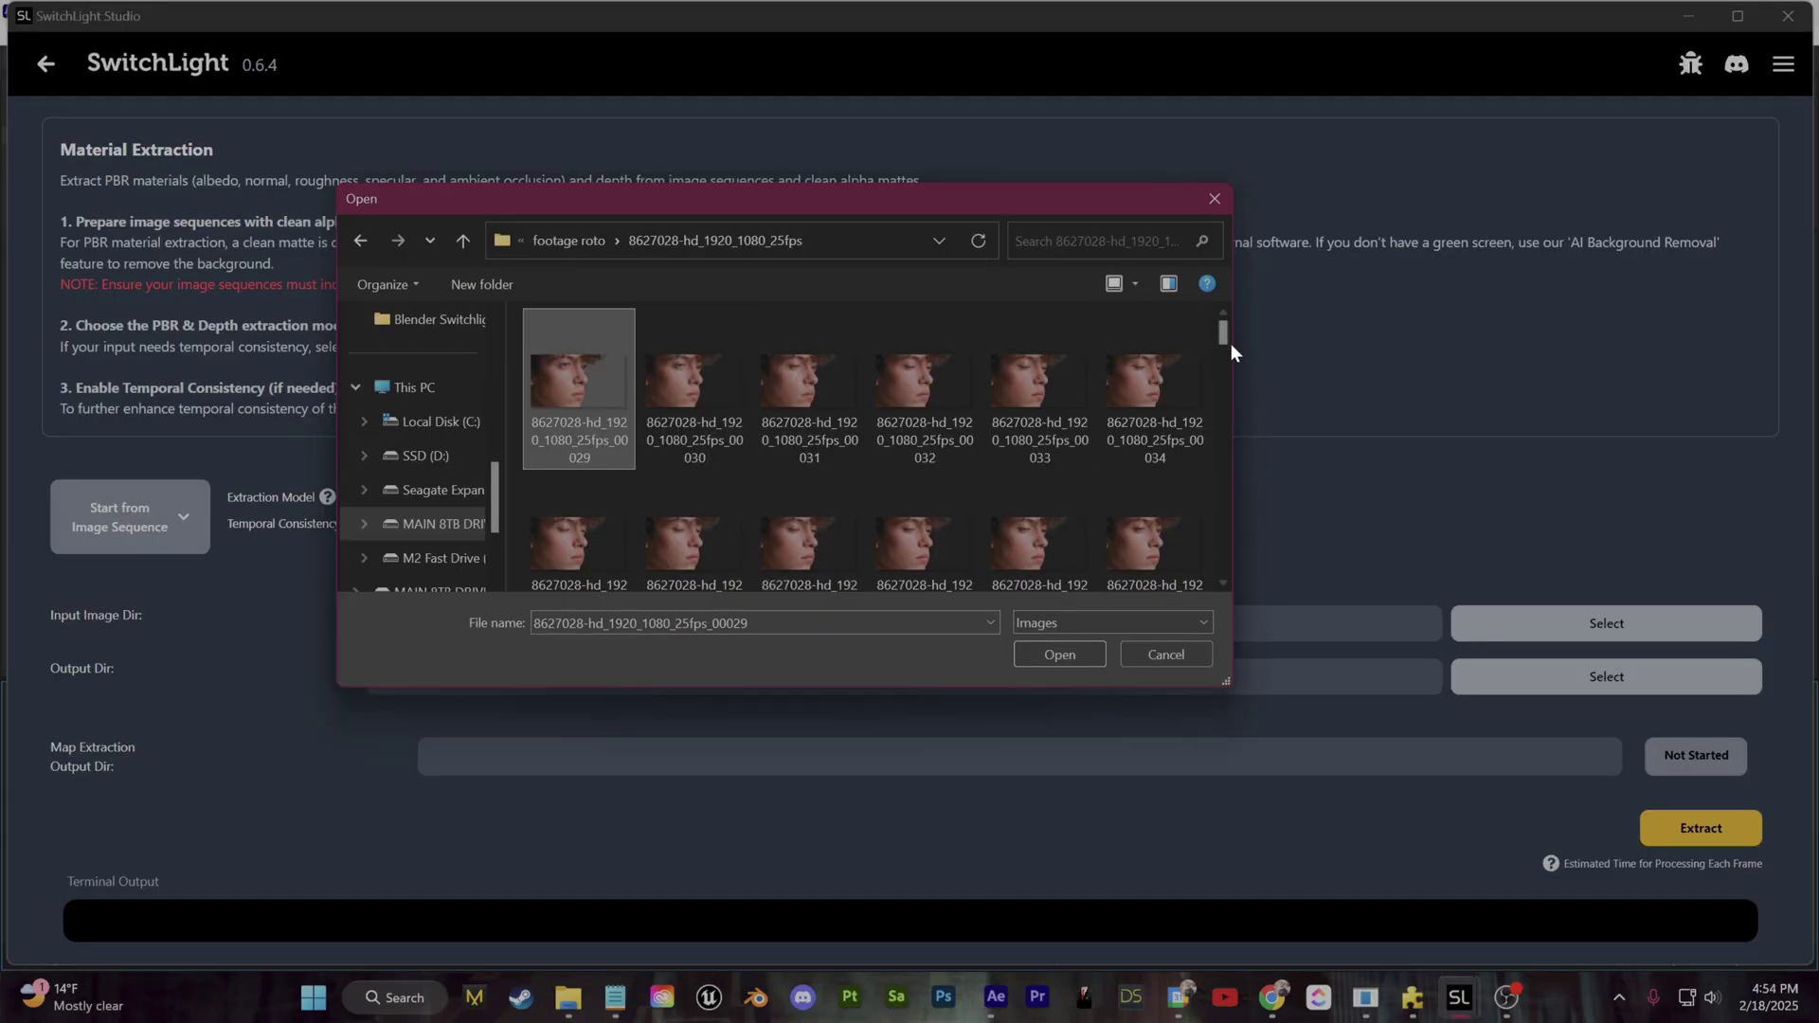
Step: Switch to SwitchLight Studio and look through the roto frames and the available tools down to the Utility section
{"action": "left_click_drag", "start_coordinate": [1223, 334], "coordinate": [1219, 557]}
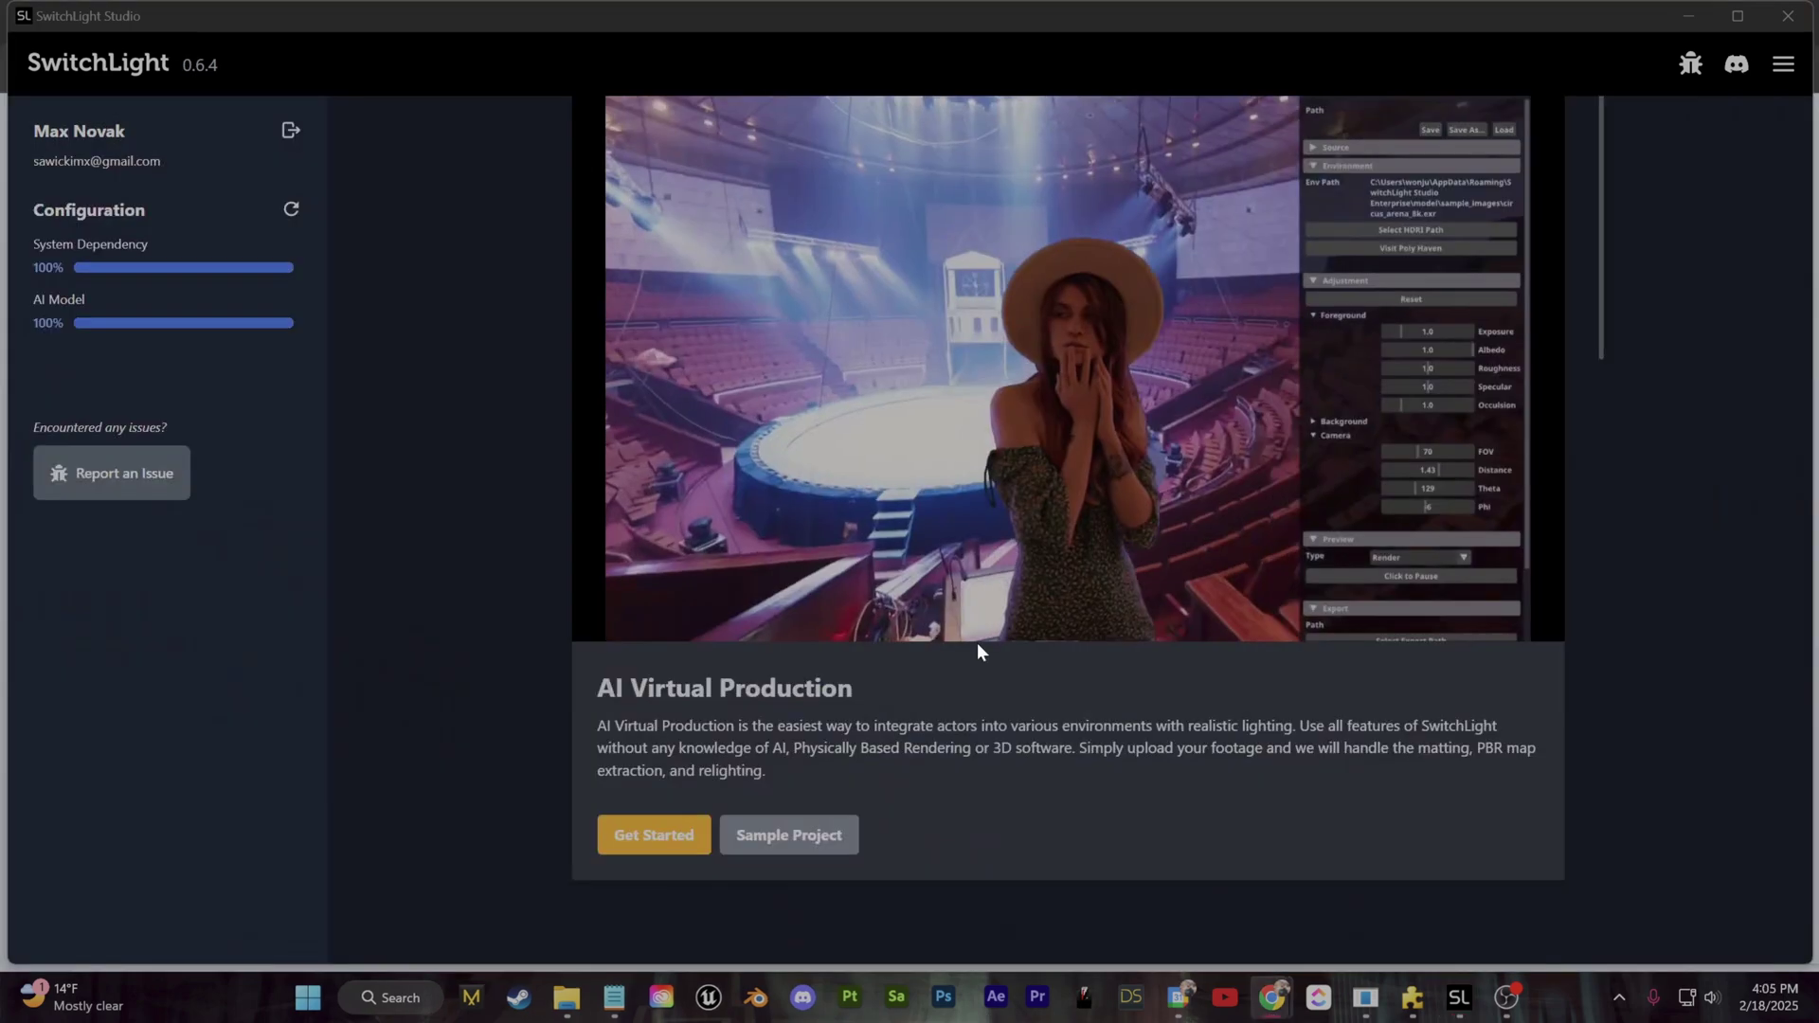
{"action": "scroll", "coordinate": [976, 642], "scroll_direction": "down", "scroll_amount": 6}
{"action": "scroll", "coordinate": [410, 527], "scroll_direction": "down", "scroll_amount": 3}
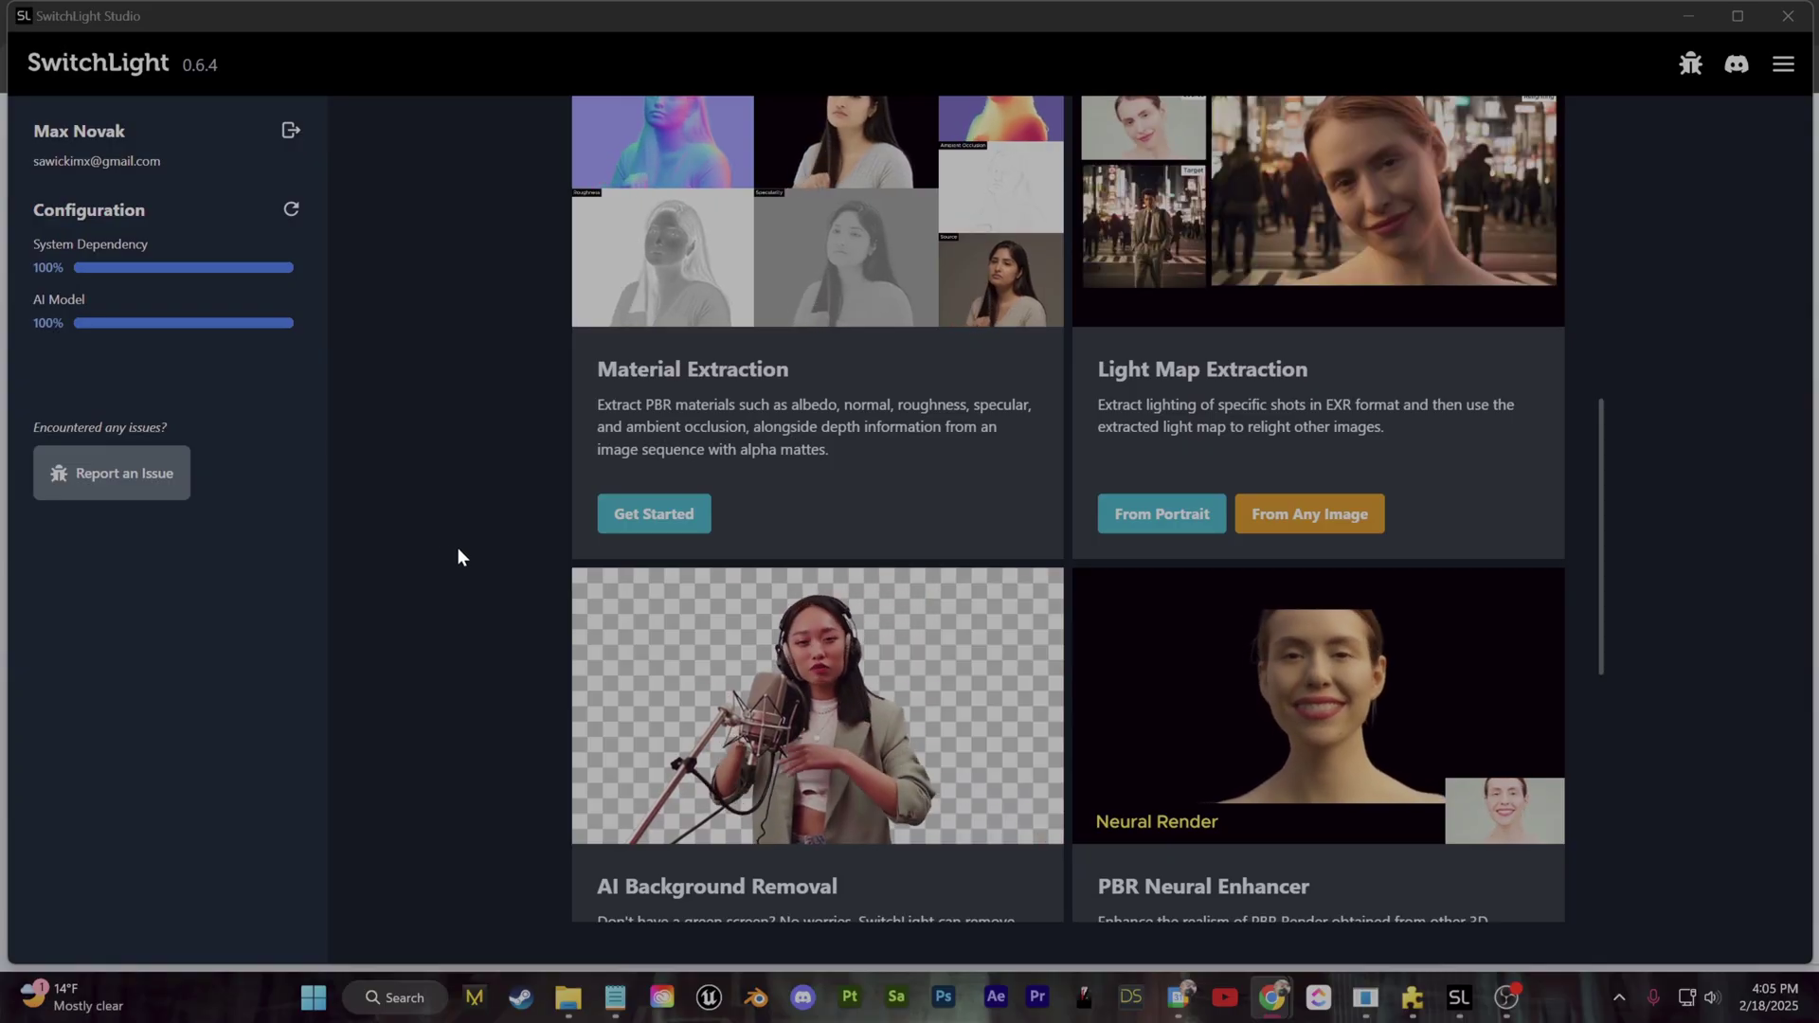
{"action": "scroll", "coordinate": [459, 556], "scroll_direction": "down", "scroll_amount": 5}
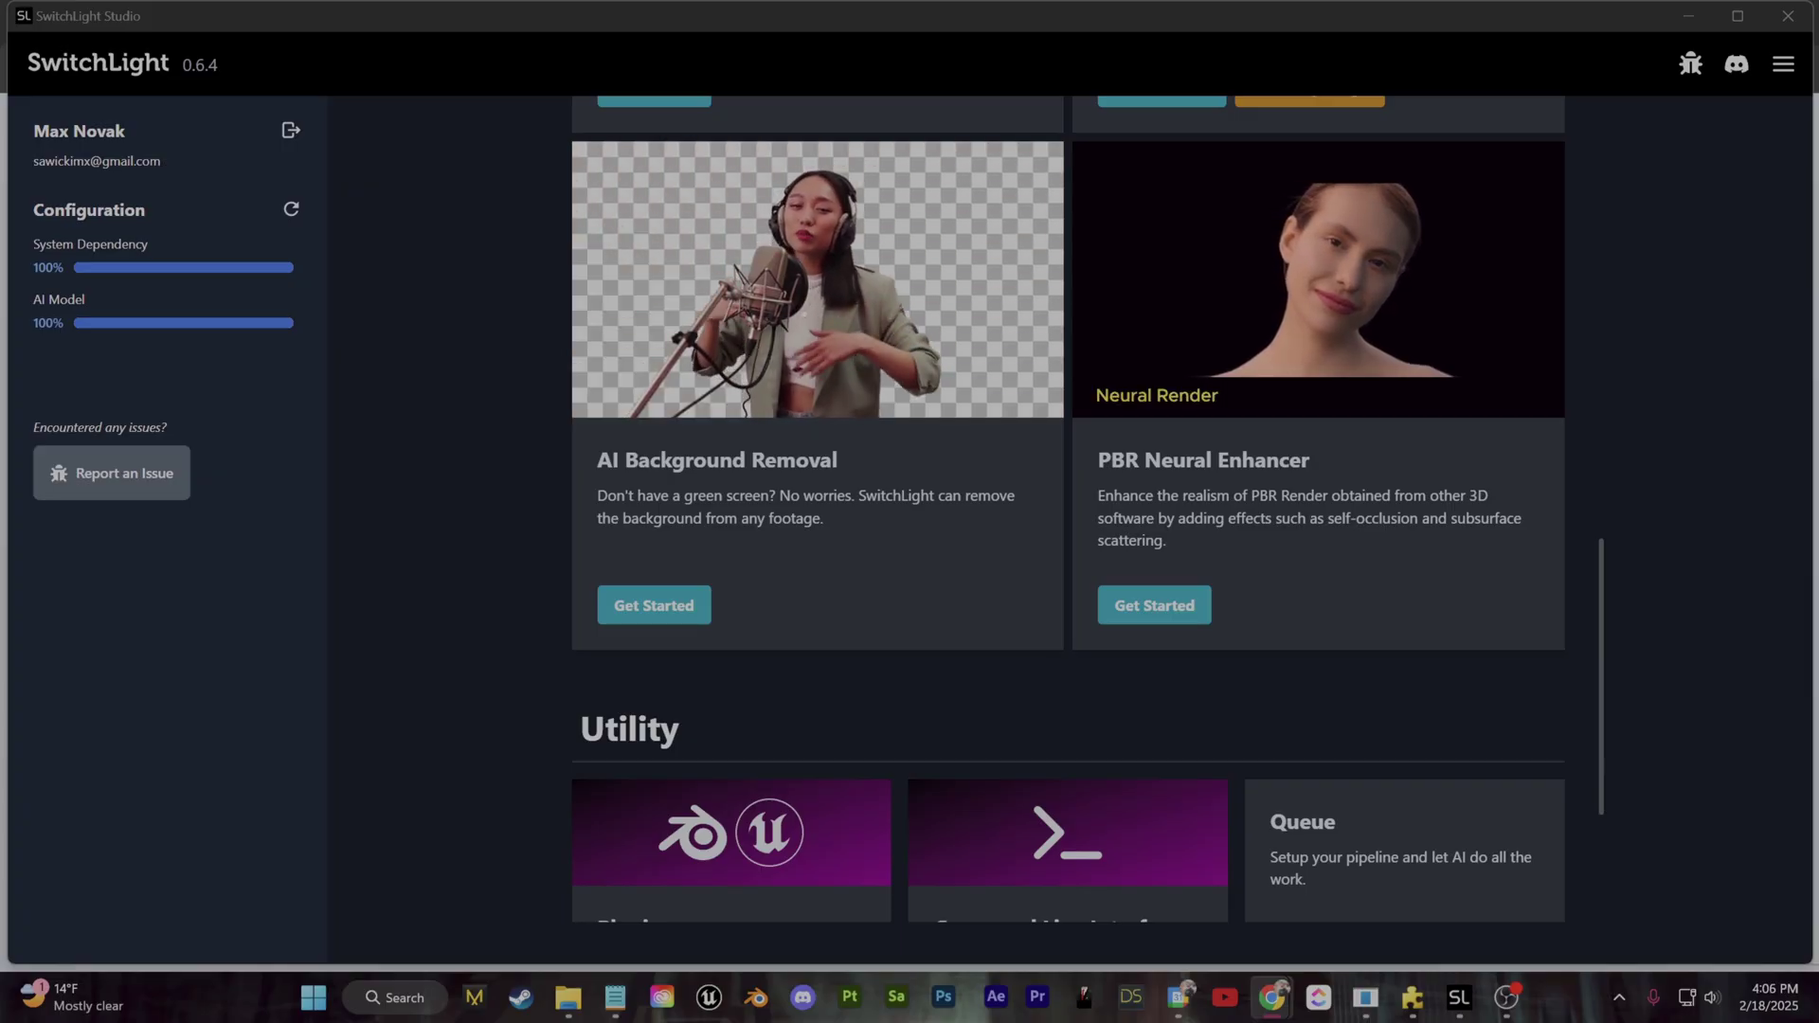
{"action": "scroll", "coordinate": [529, 660], "scroll_direction": "down", "scroll_amount": 4}
{"action": "scroll", "coordinate": [528, 660], "scroll_direction": "up", "scroll_amount": 6}
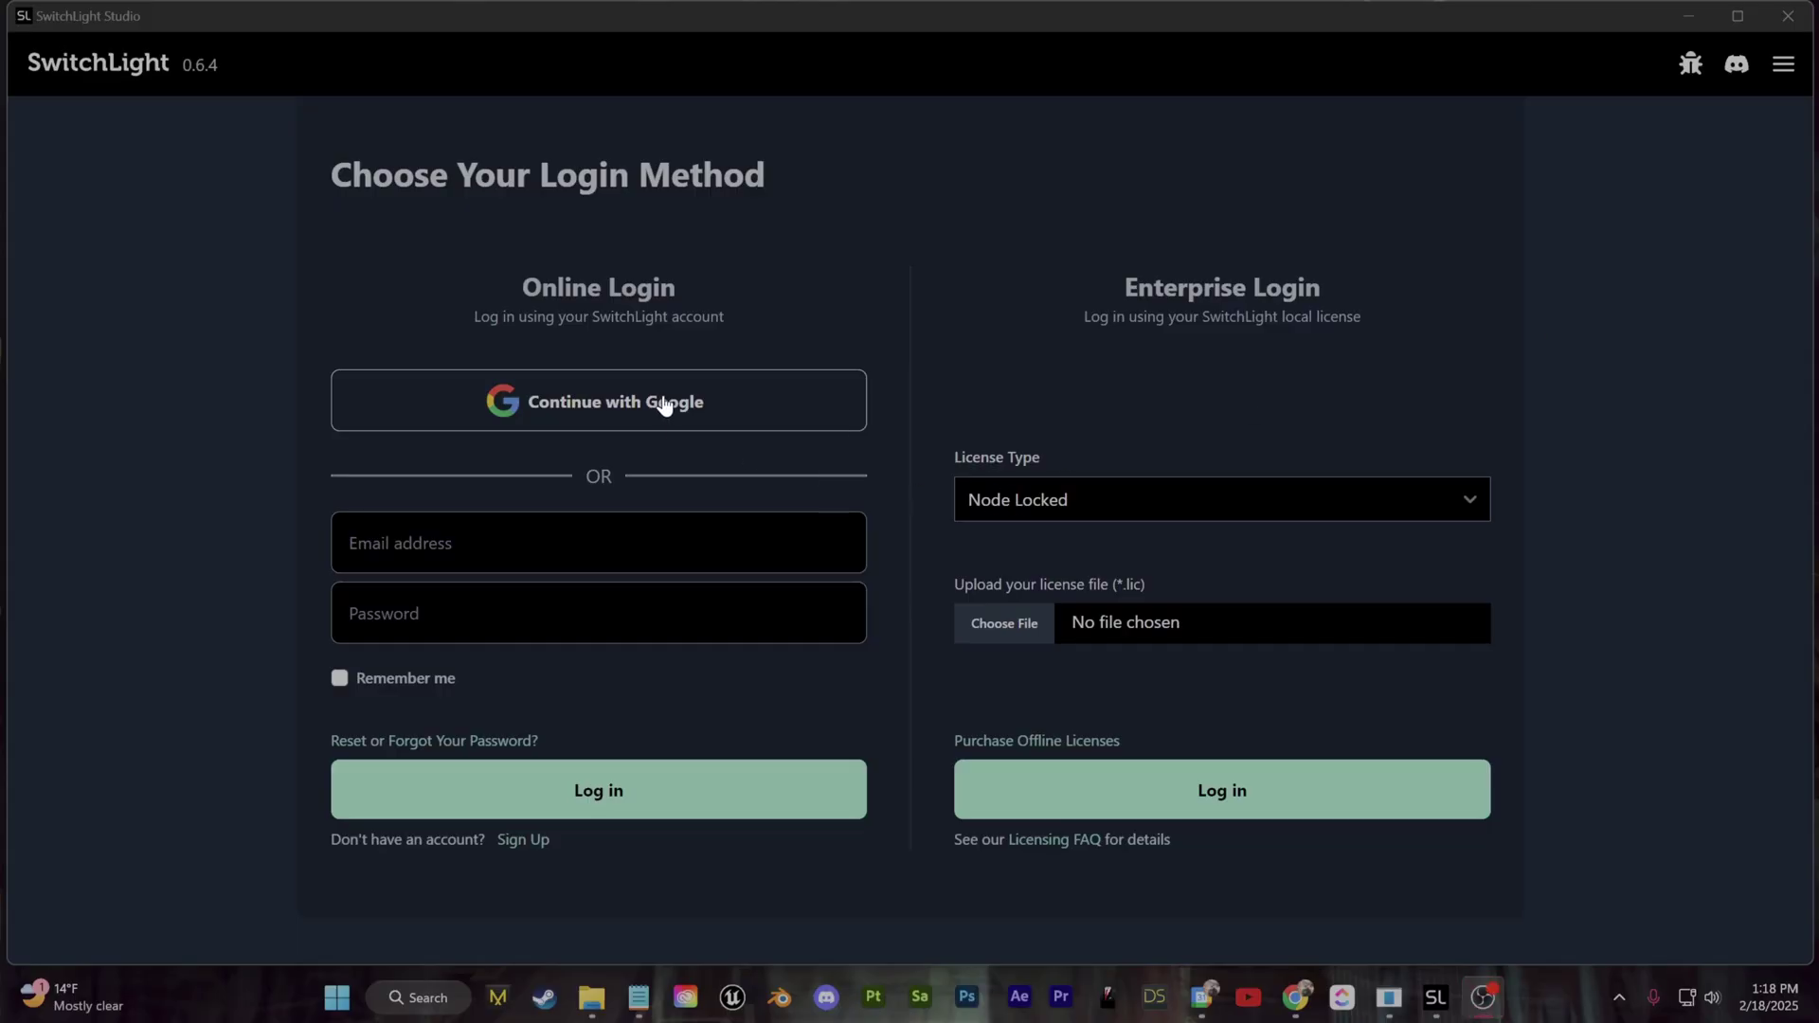
Step: Log in to SwitchLight Studio with the Google account and open the Material Extraction tool
{"action": "left_click", "coordinate": [665, 404]}
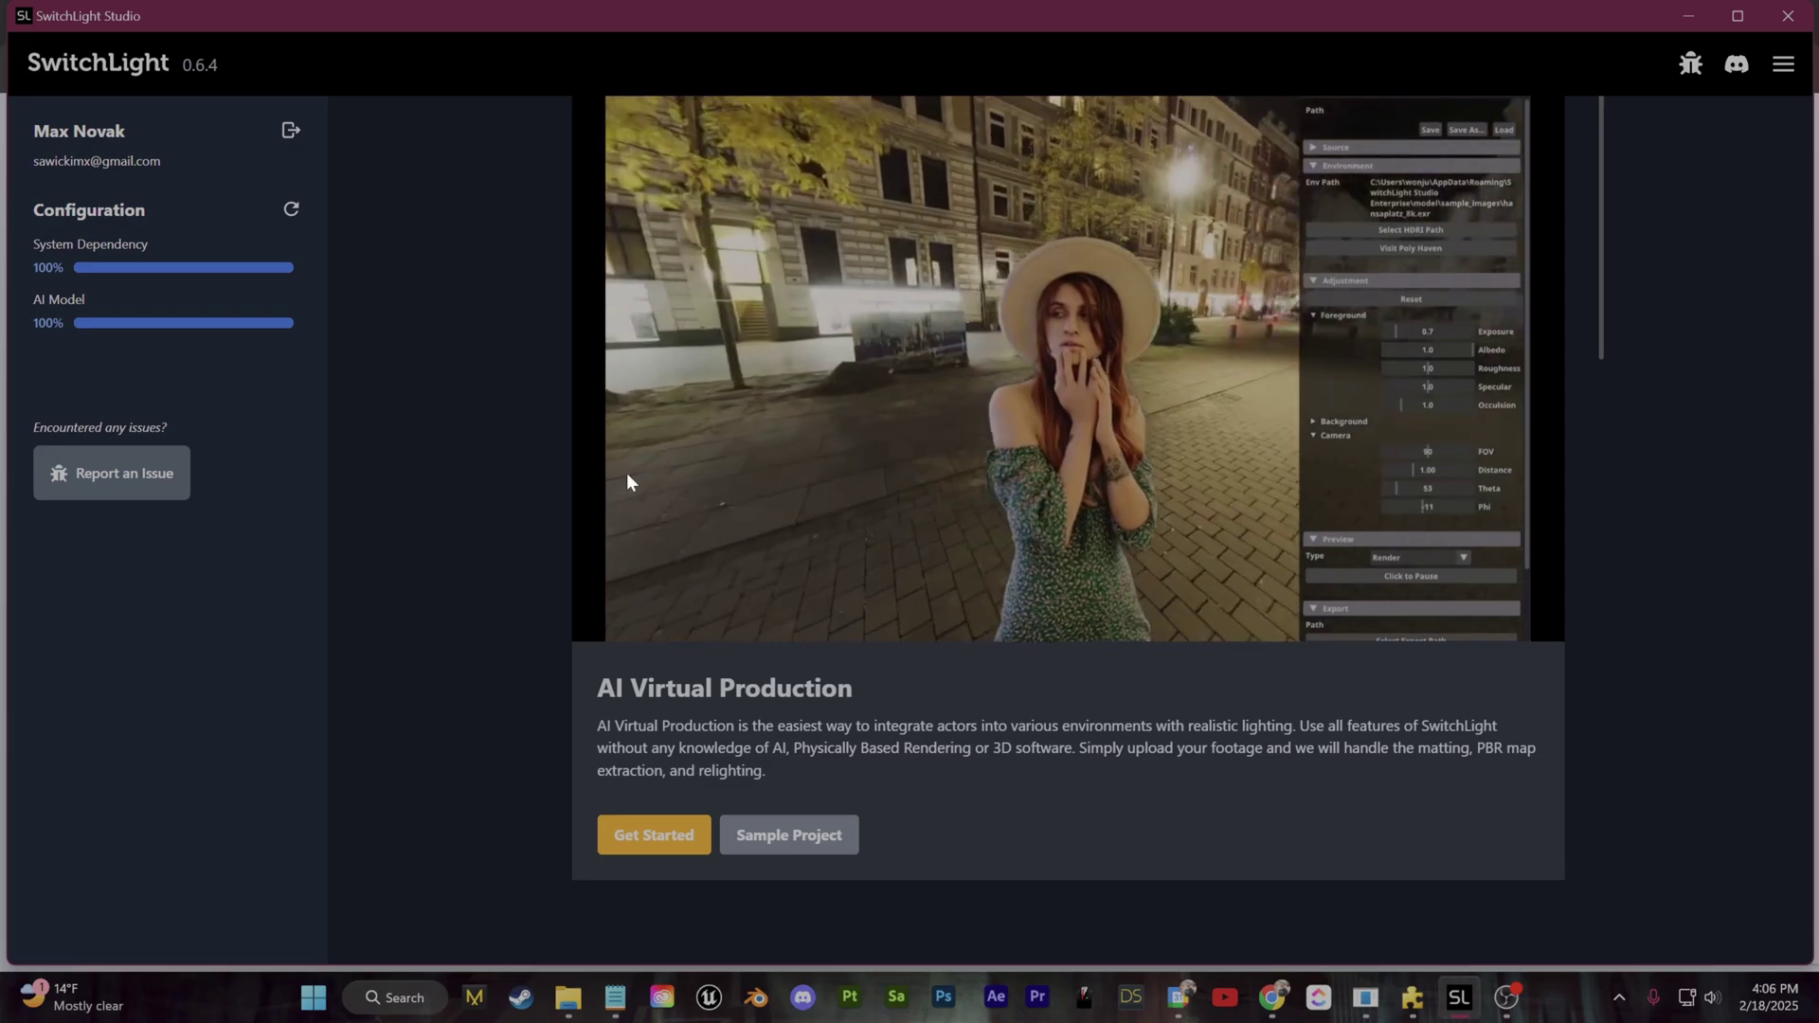
{"action": "scroll", "coordinate": [487, 540], "scroll_direction": "down", "scroll_amount": 9}
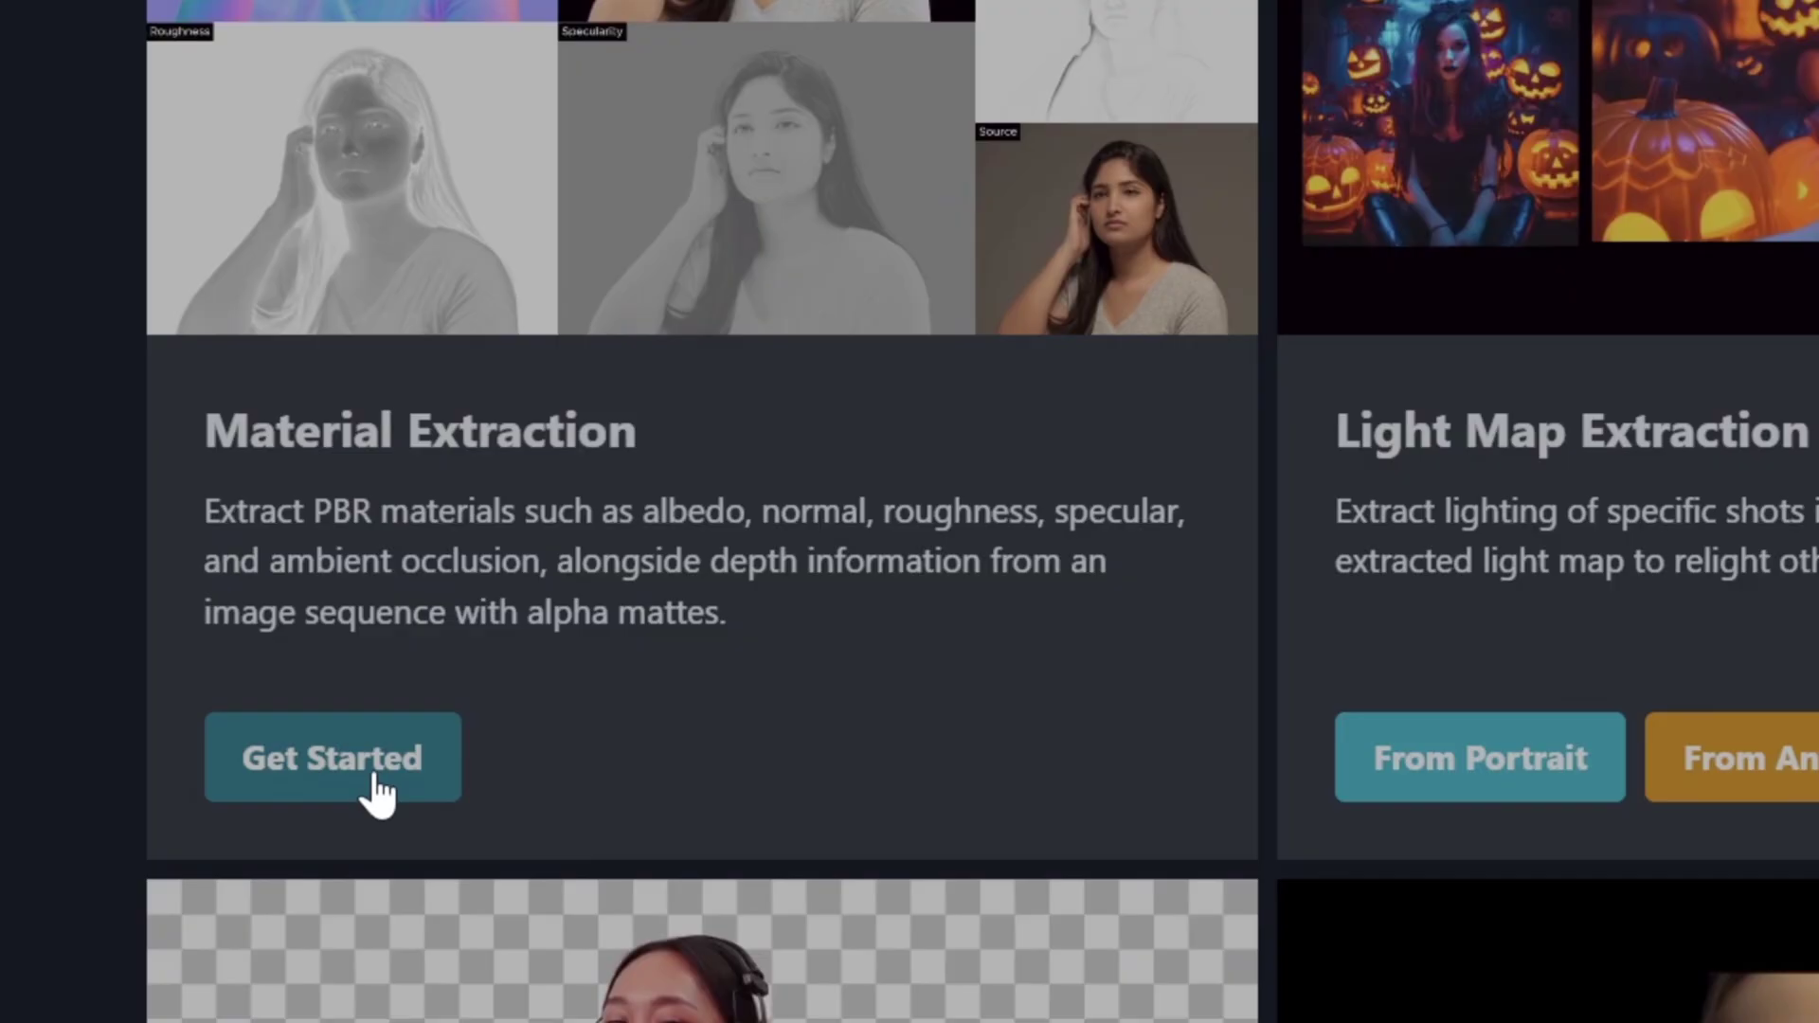
{"action": "left_click", "coordinate": [375, 779]}
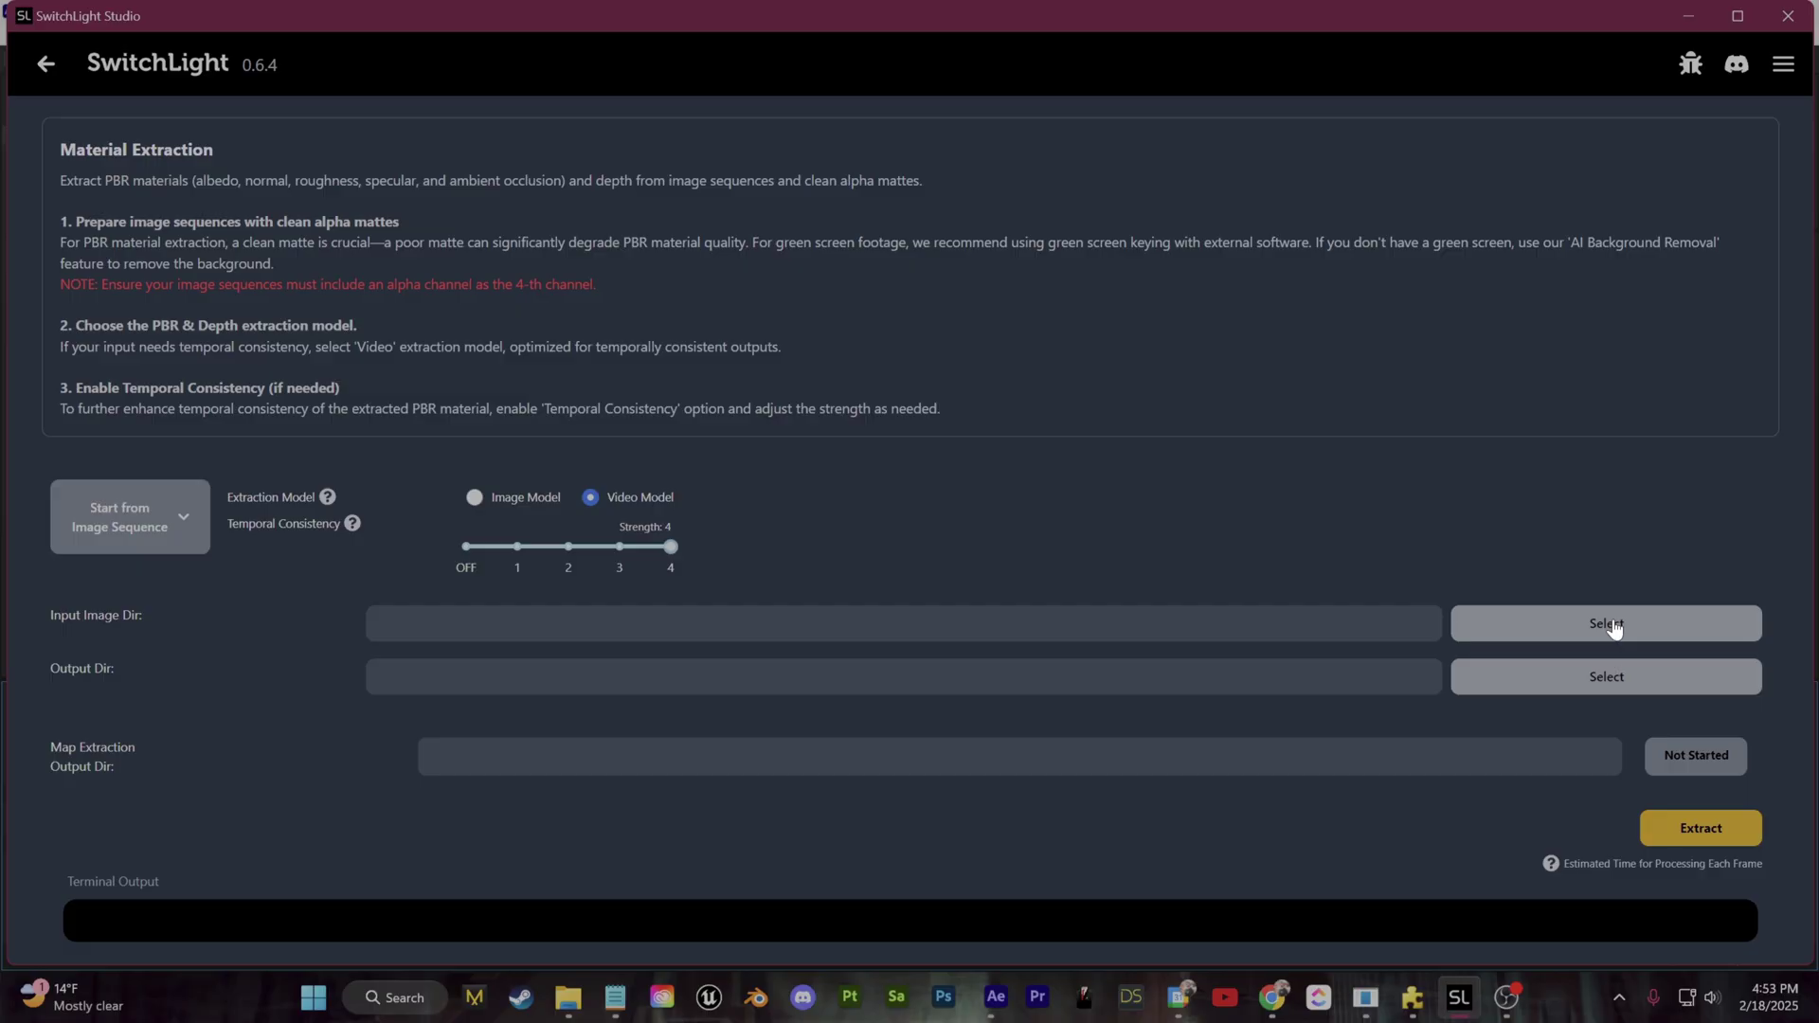
Step: Set the input image directory by opening frame 00029 from footage roto's 8627028-hd_1920_1080_25fps subfolder
{"action": "left_click", "coordinate": [1611, 623]}
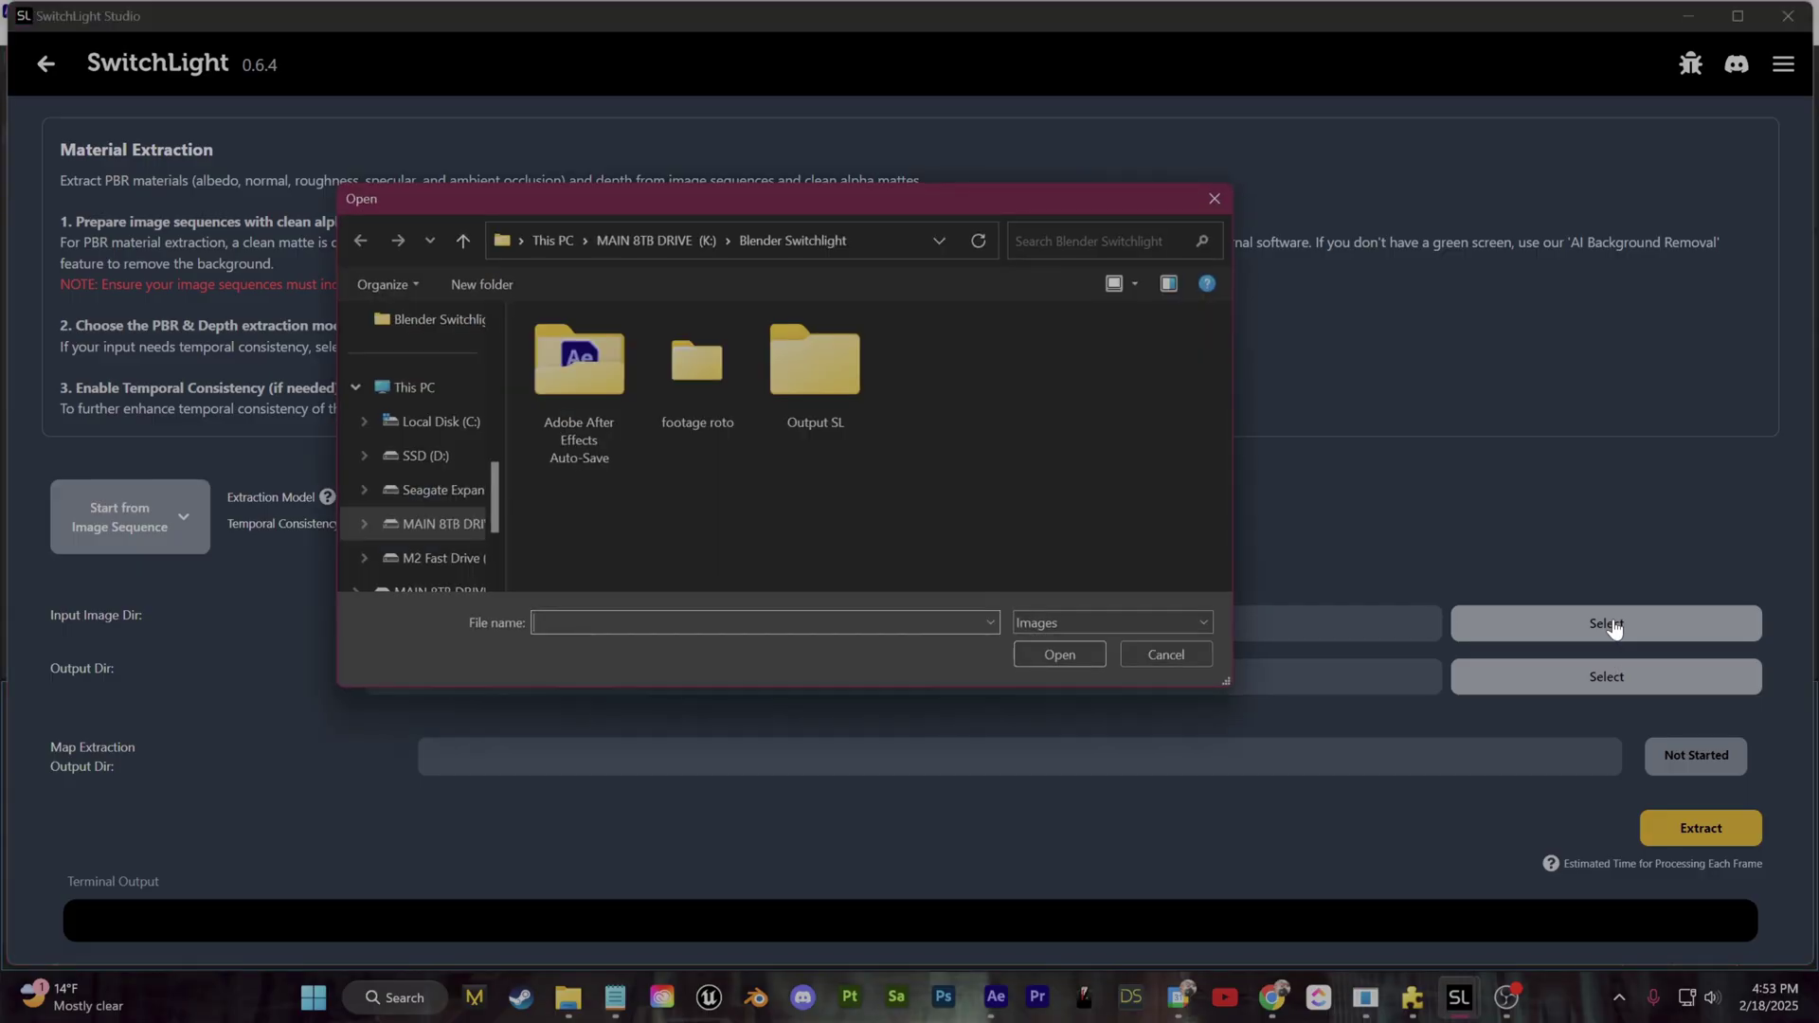
{"action": "double_click", "coordinate": [697, 365]}
{"action": "double_click", "coordinate": [568, 356]}
{"action": "left_click", "coordinate": [572, 384]}
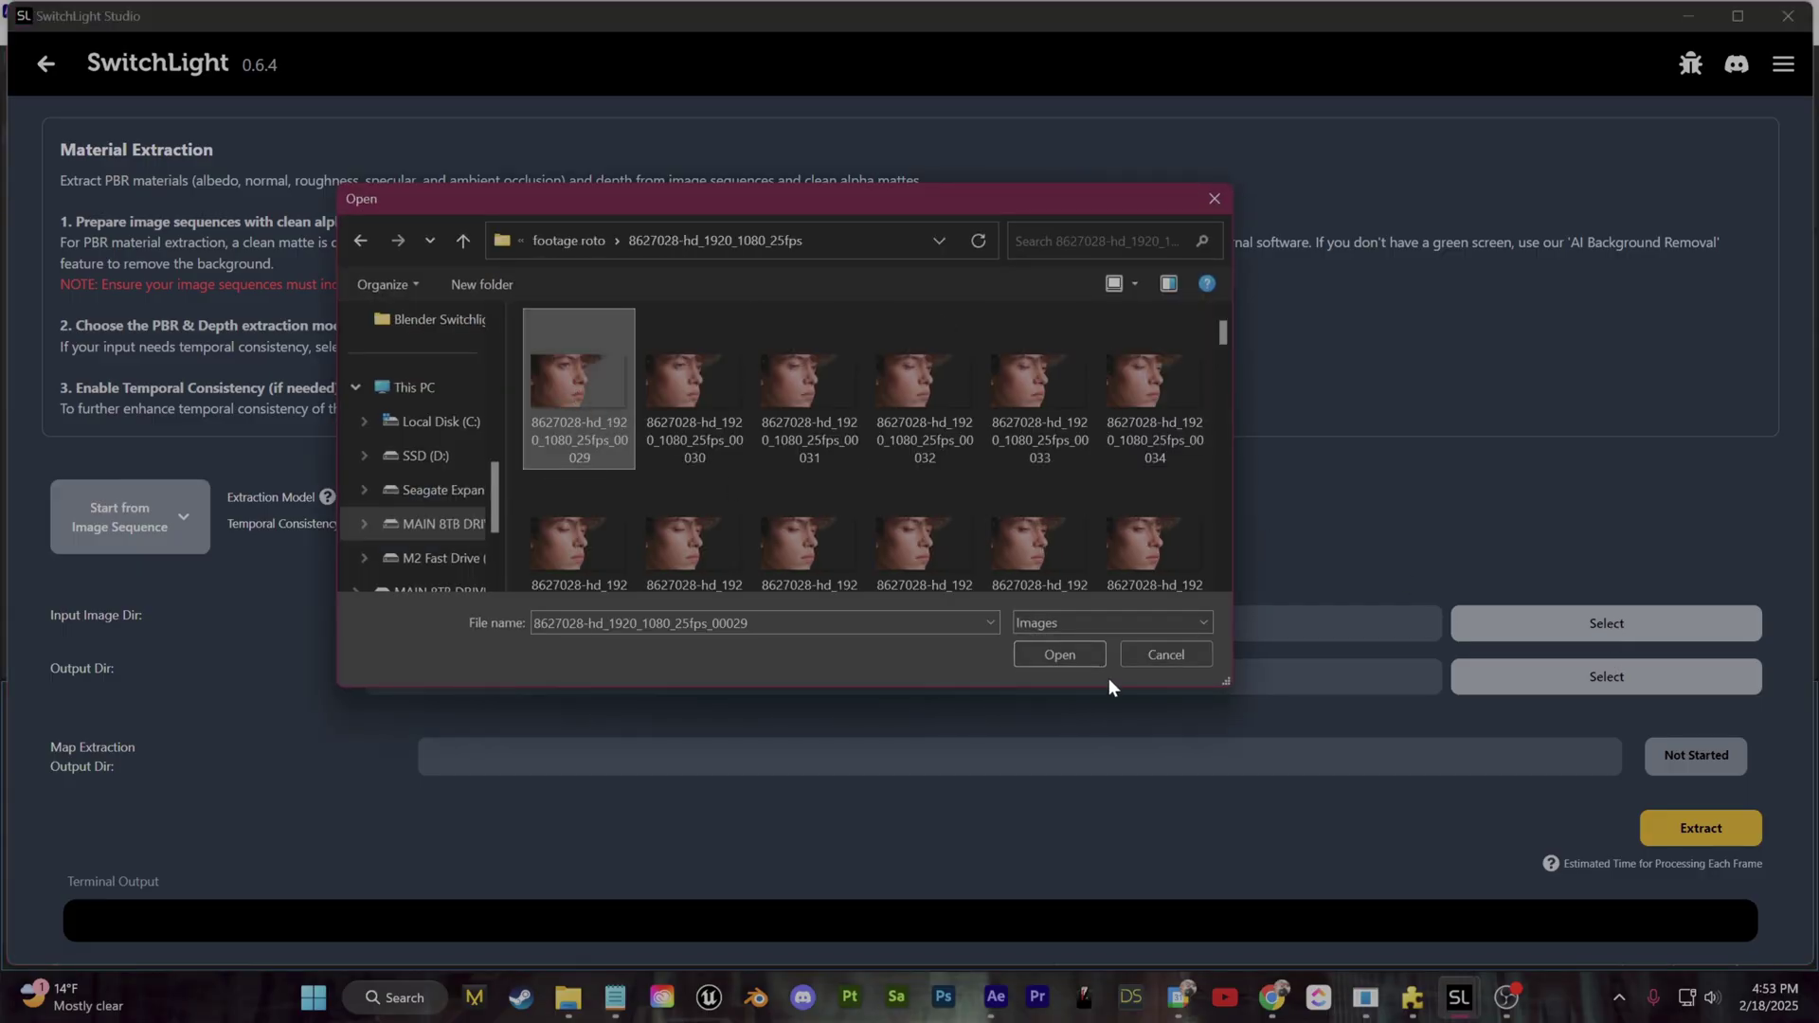
{"action": "left_click_drag", "start_coordinate": [1223, 337], "coordinate": [1241, 608]}
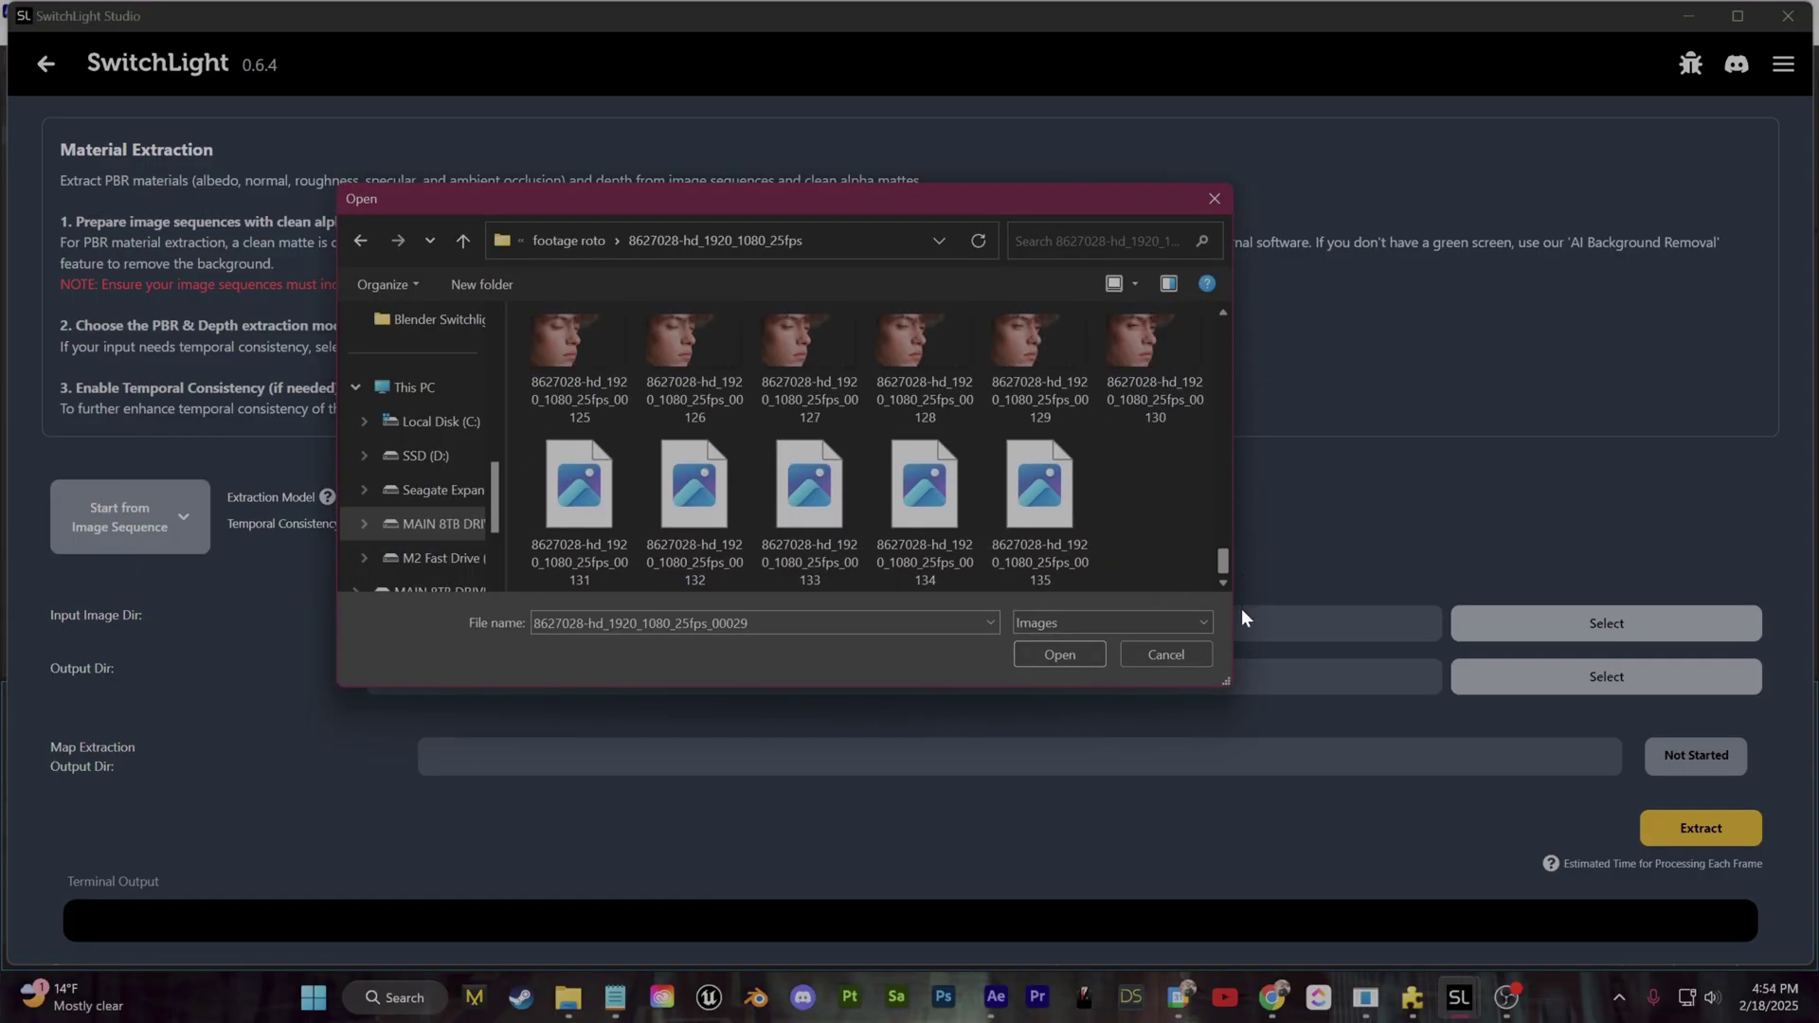
{"action": "left_click", "coordinate": [1059, 655]}
Step: Set the output directory to Blender Switchlight's Output SL folder and run the material extraction to completion
{"action": "left_click", "coordinate": [1635, 677]}
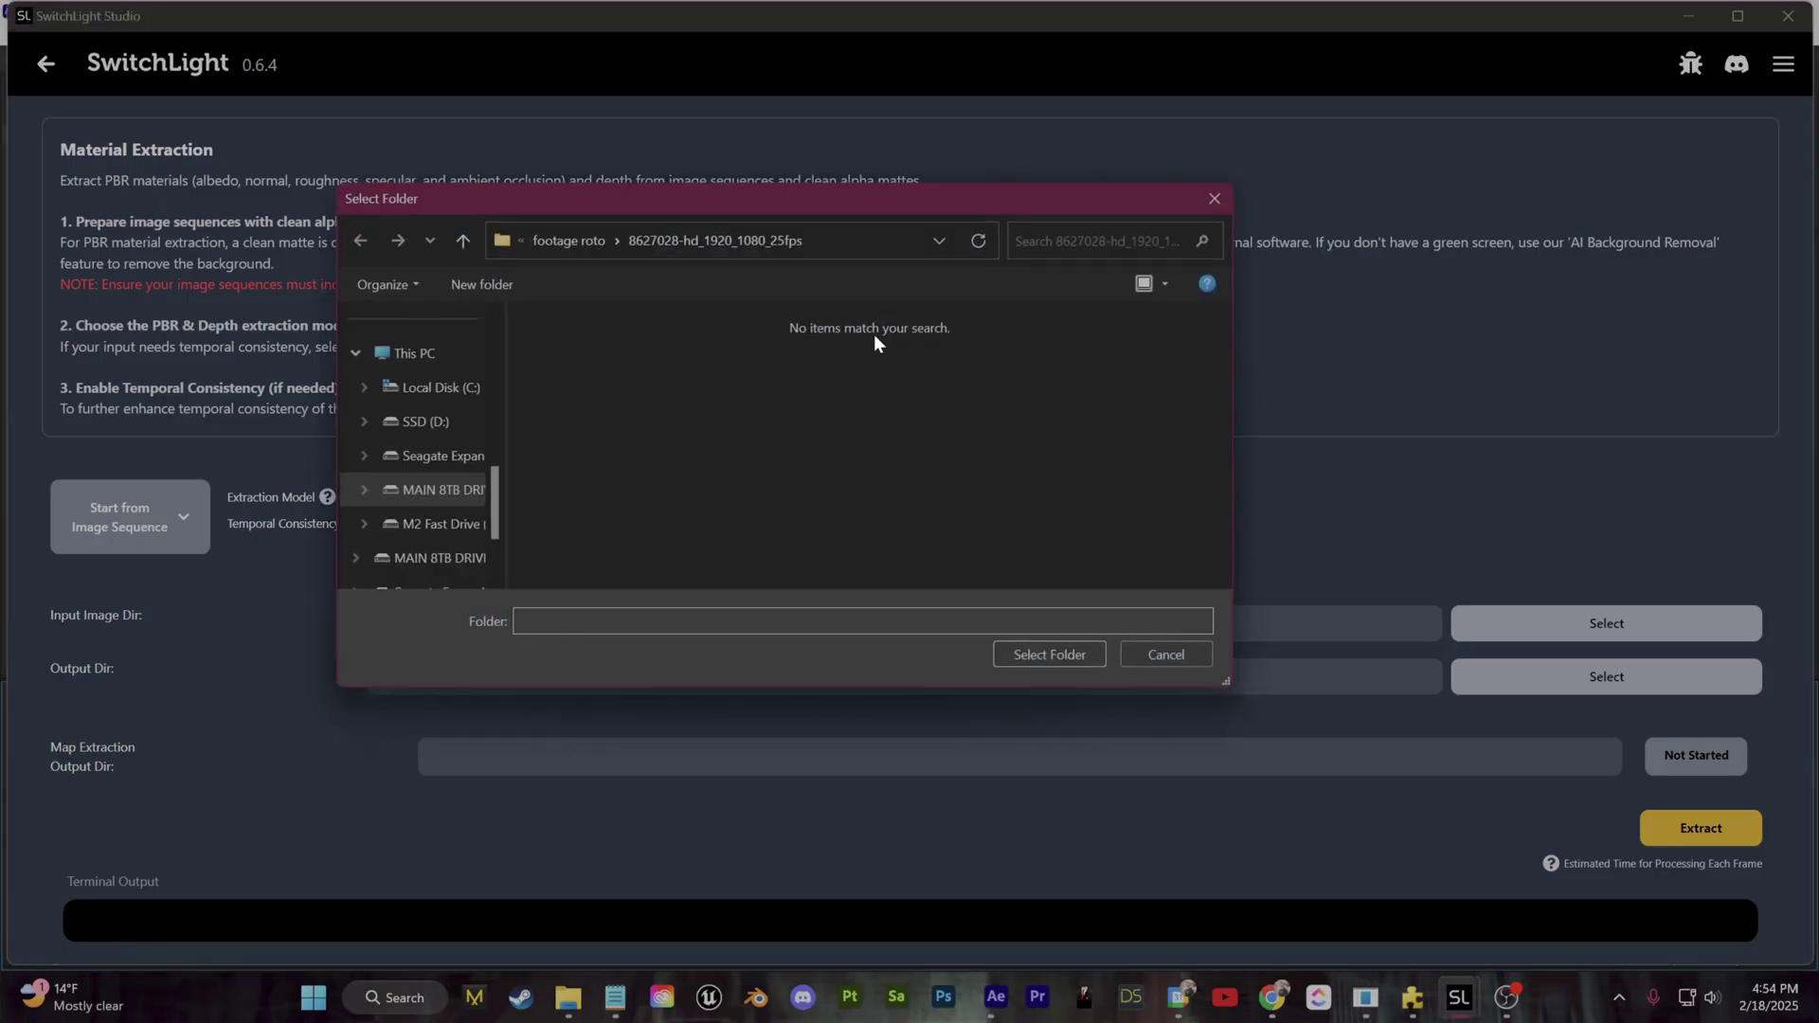
{"action": "left_click", "coordinate": [591, 243]}
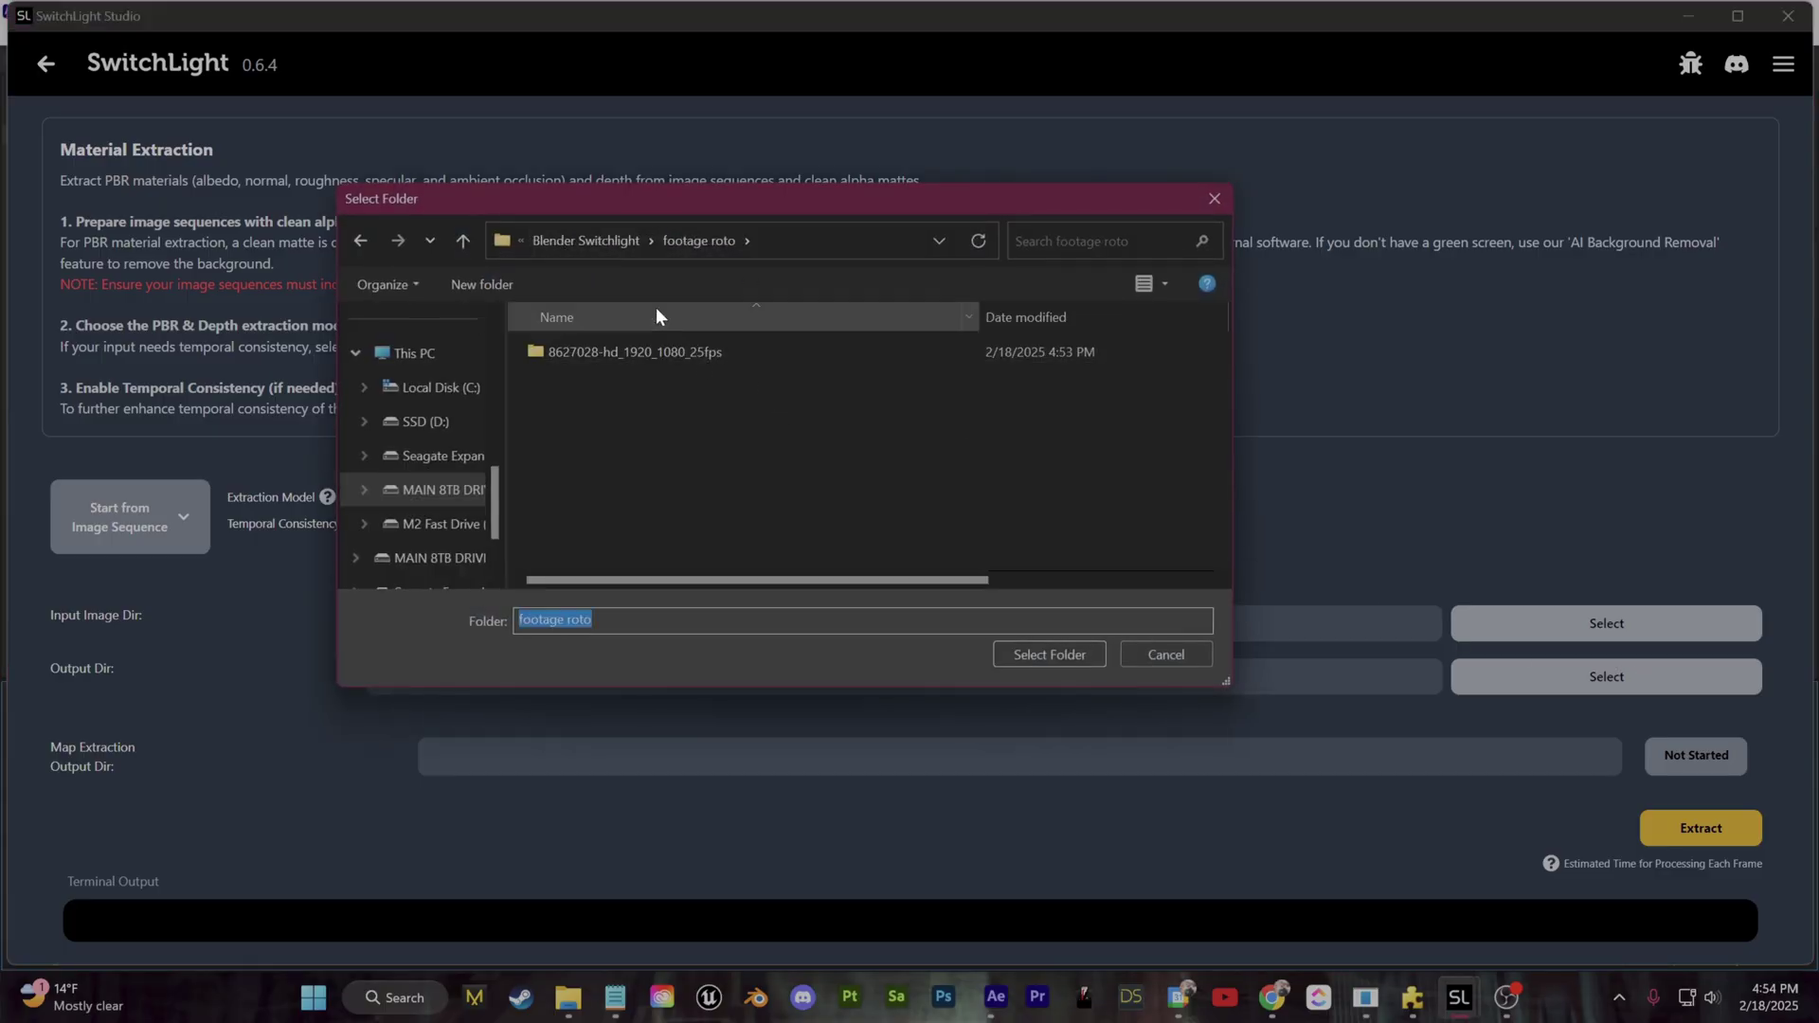
{"action": "left_click", "coordinate": [597, 243]}
{"action": "double_click", "coordinate": [817, 390]}
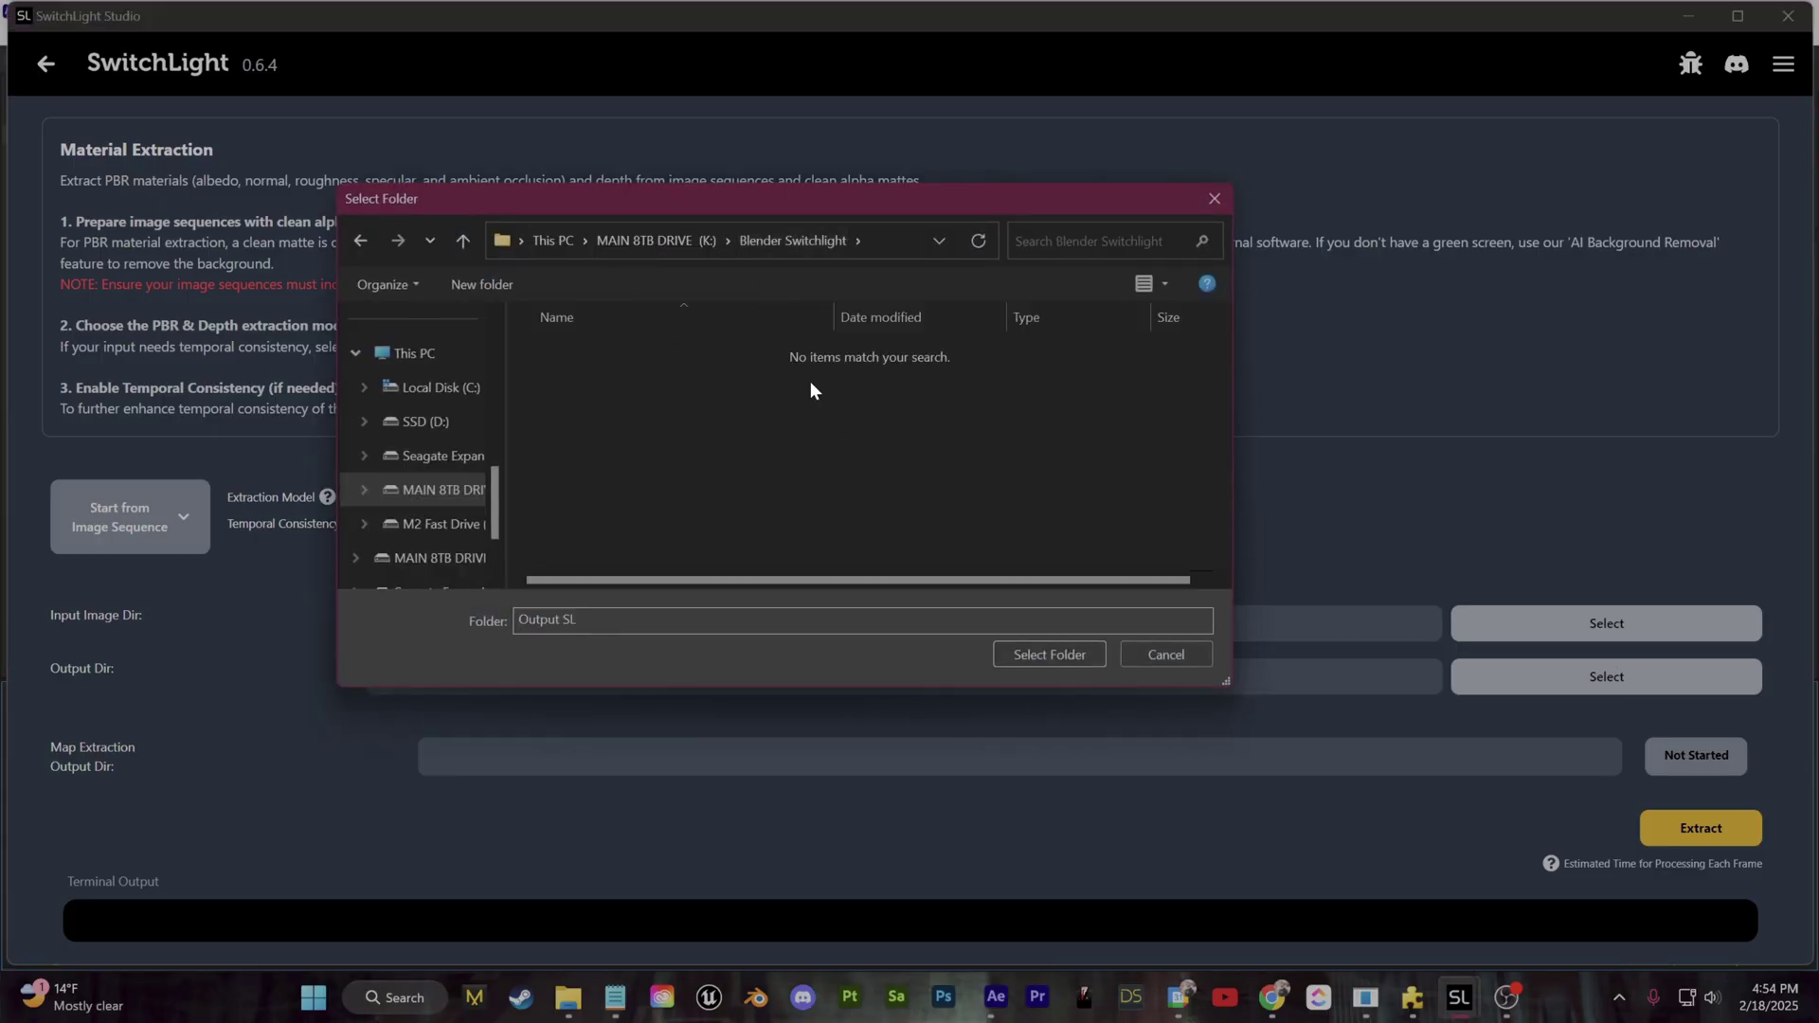
{"action": "left_click", "coordinate": [1049, 655]}
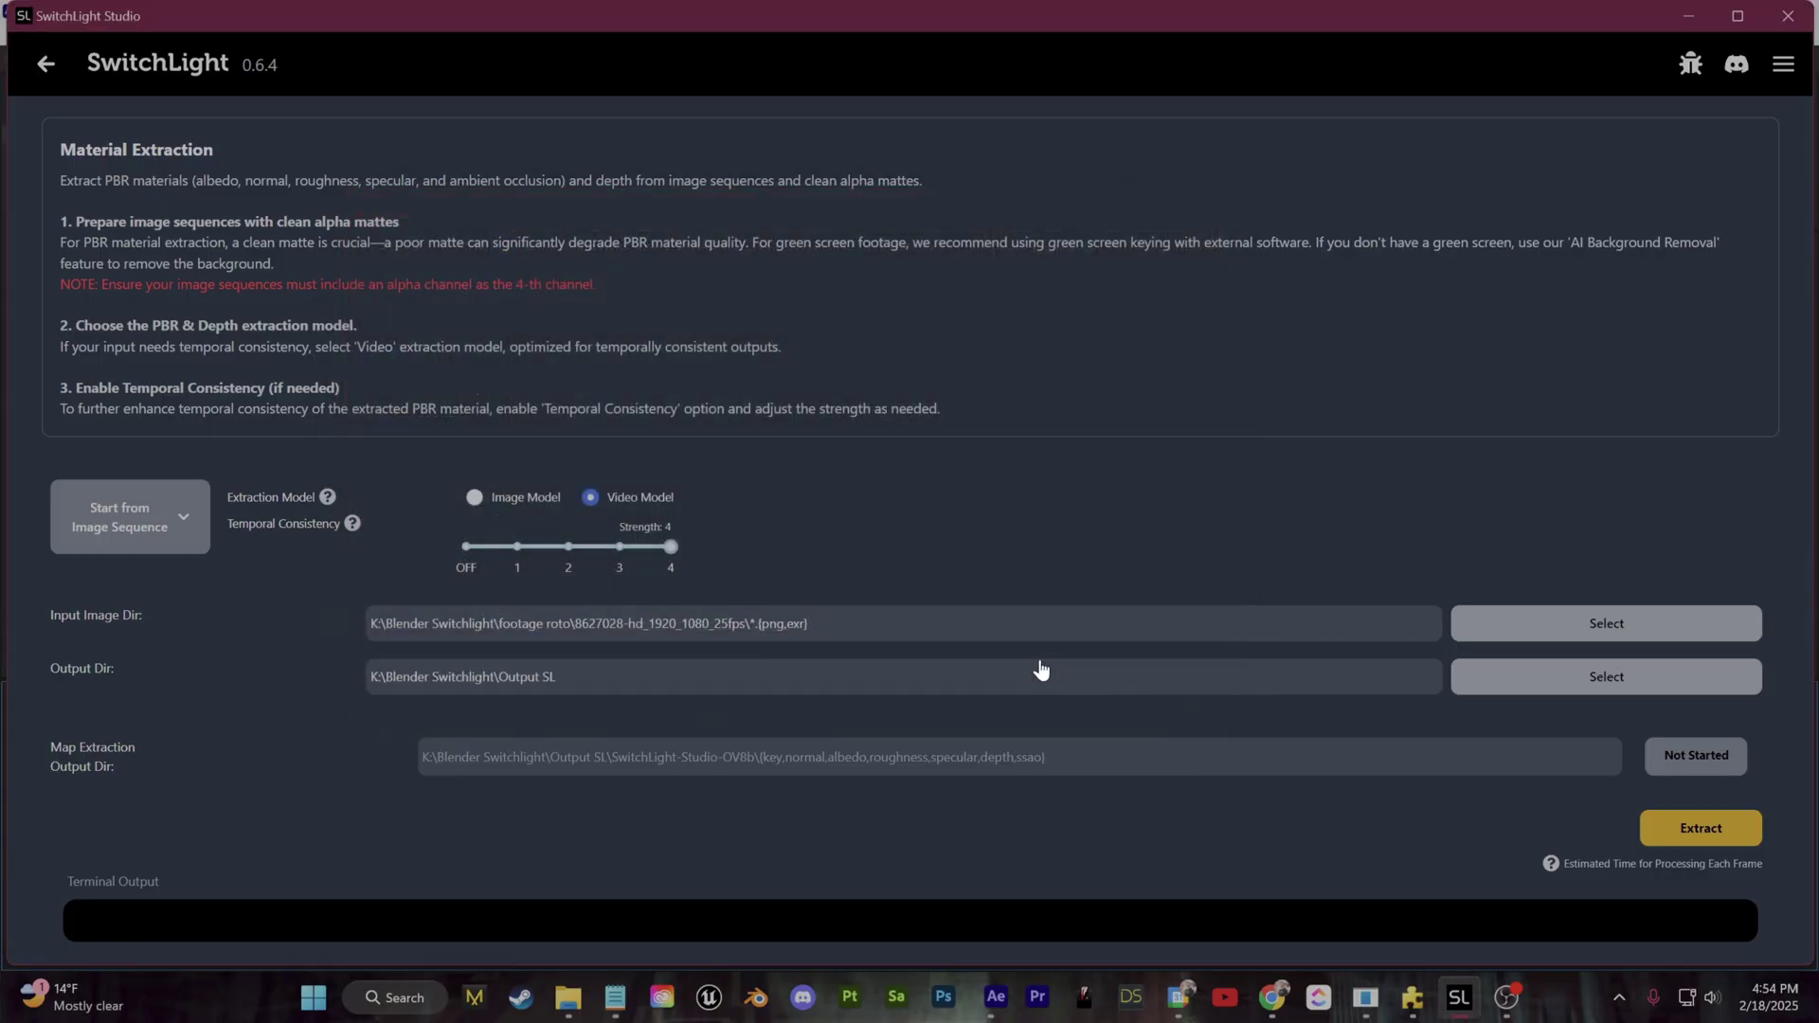
{"action": "left_click", "coordinate": [1702, 831]}
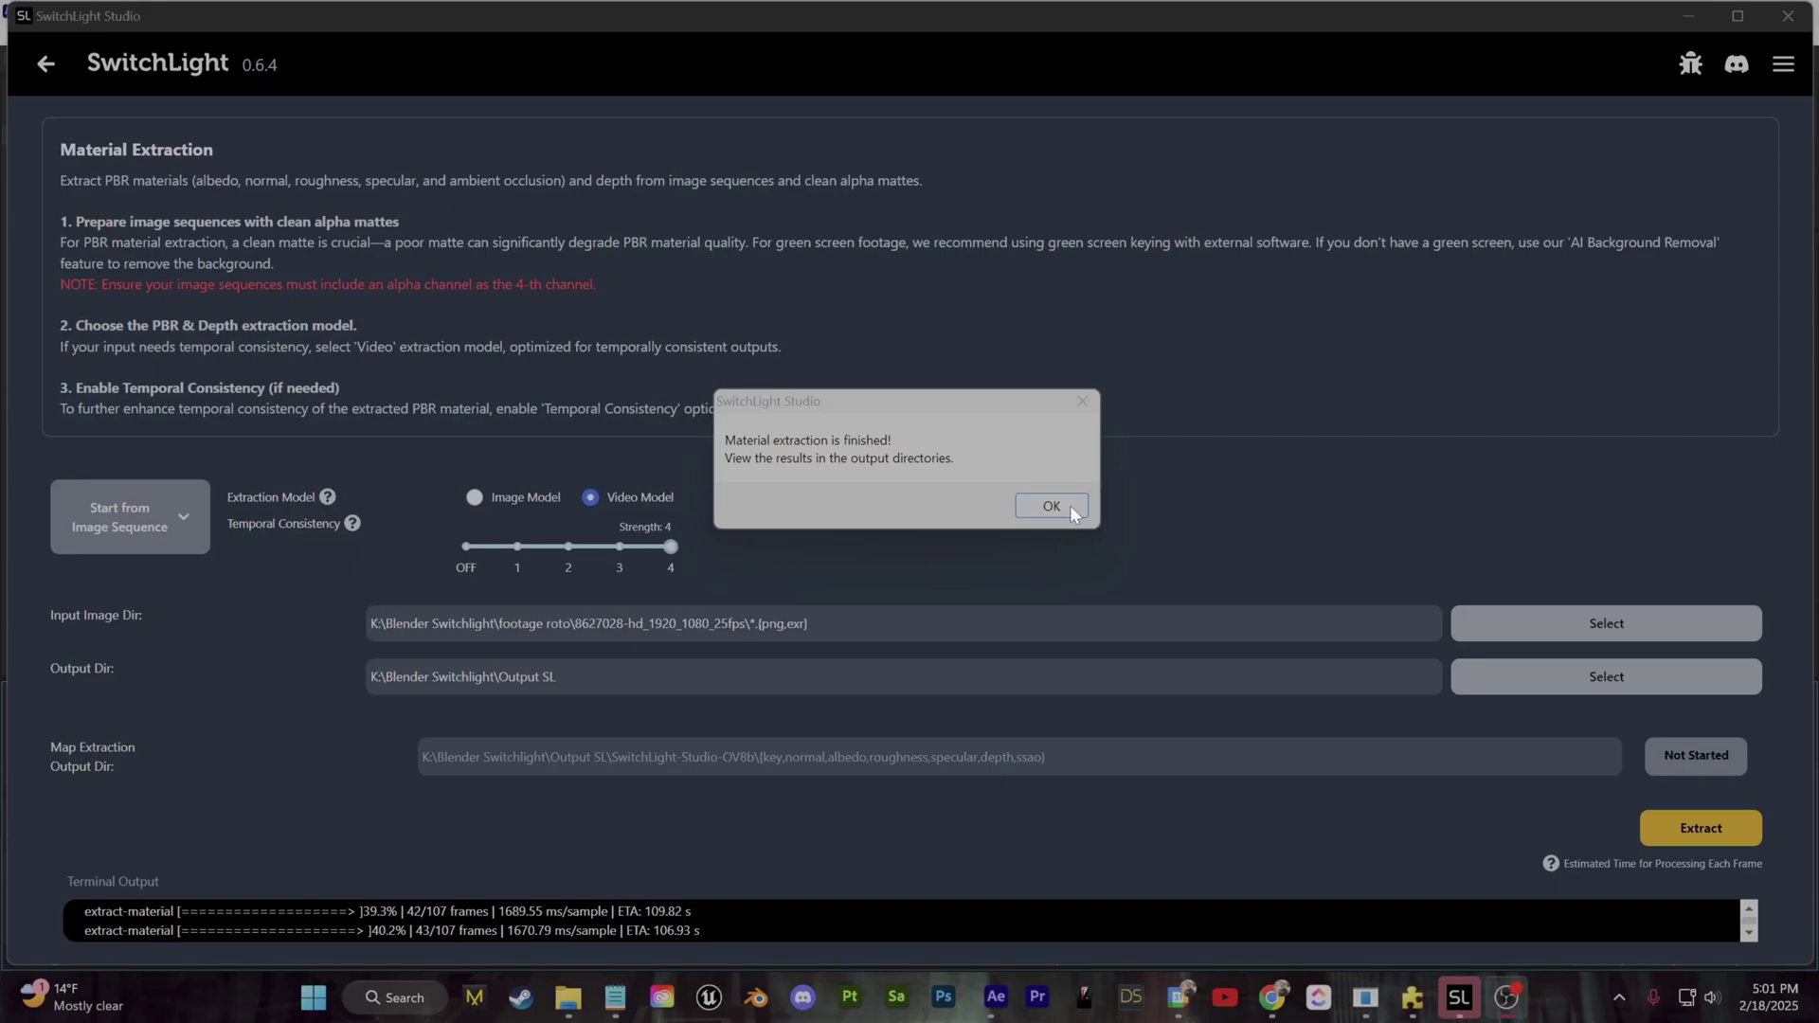
{"action": "left_click", "coordinate": [1052, 506]}
Step: Switch to File Explorer and open the SwitchLight-Studio-OV8b folder inside Output SL
{"action": "left_click", "coordinate": [568, 998]}
{"action": "left_click", "coordinate": [838, 374]}
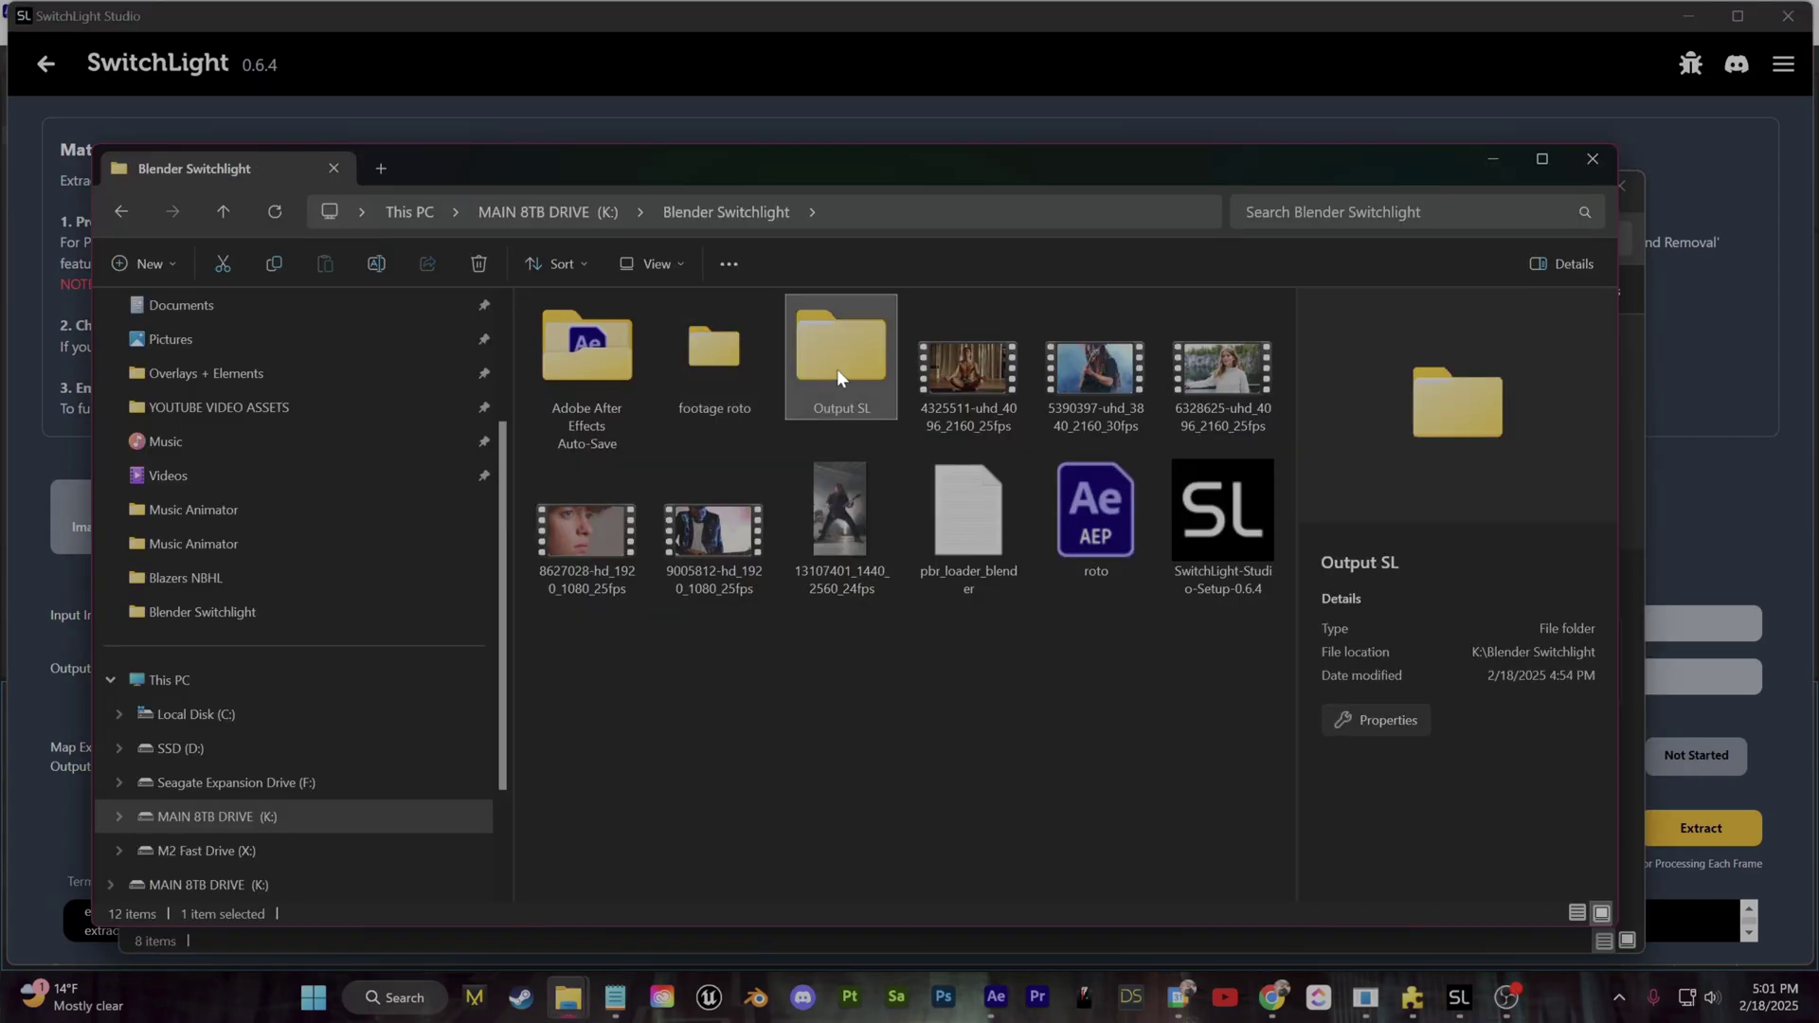
{"action": "double_click", "coordinate": [837, 376]}
{"action": "double_click", "coordinate": [673, 341]}
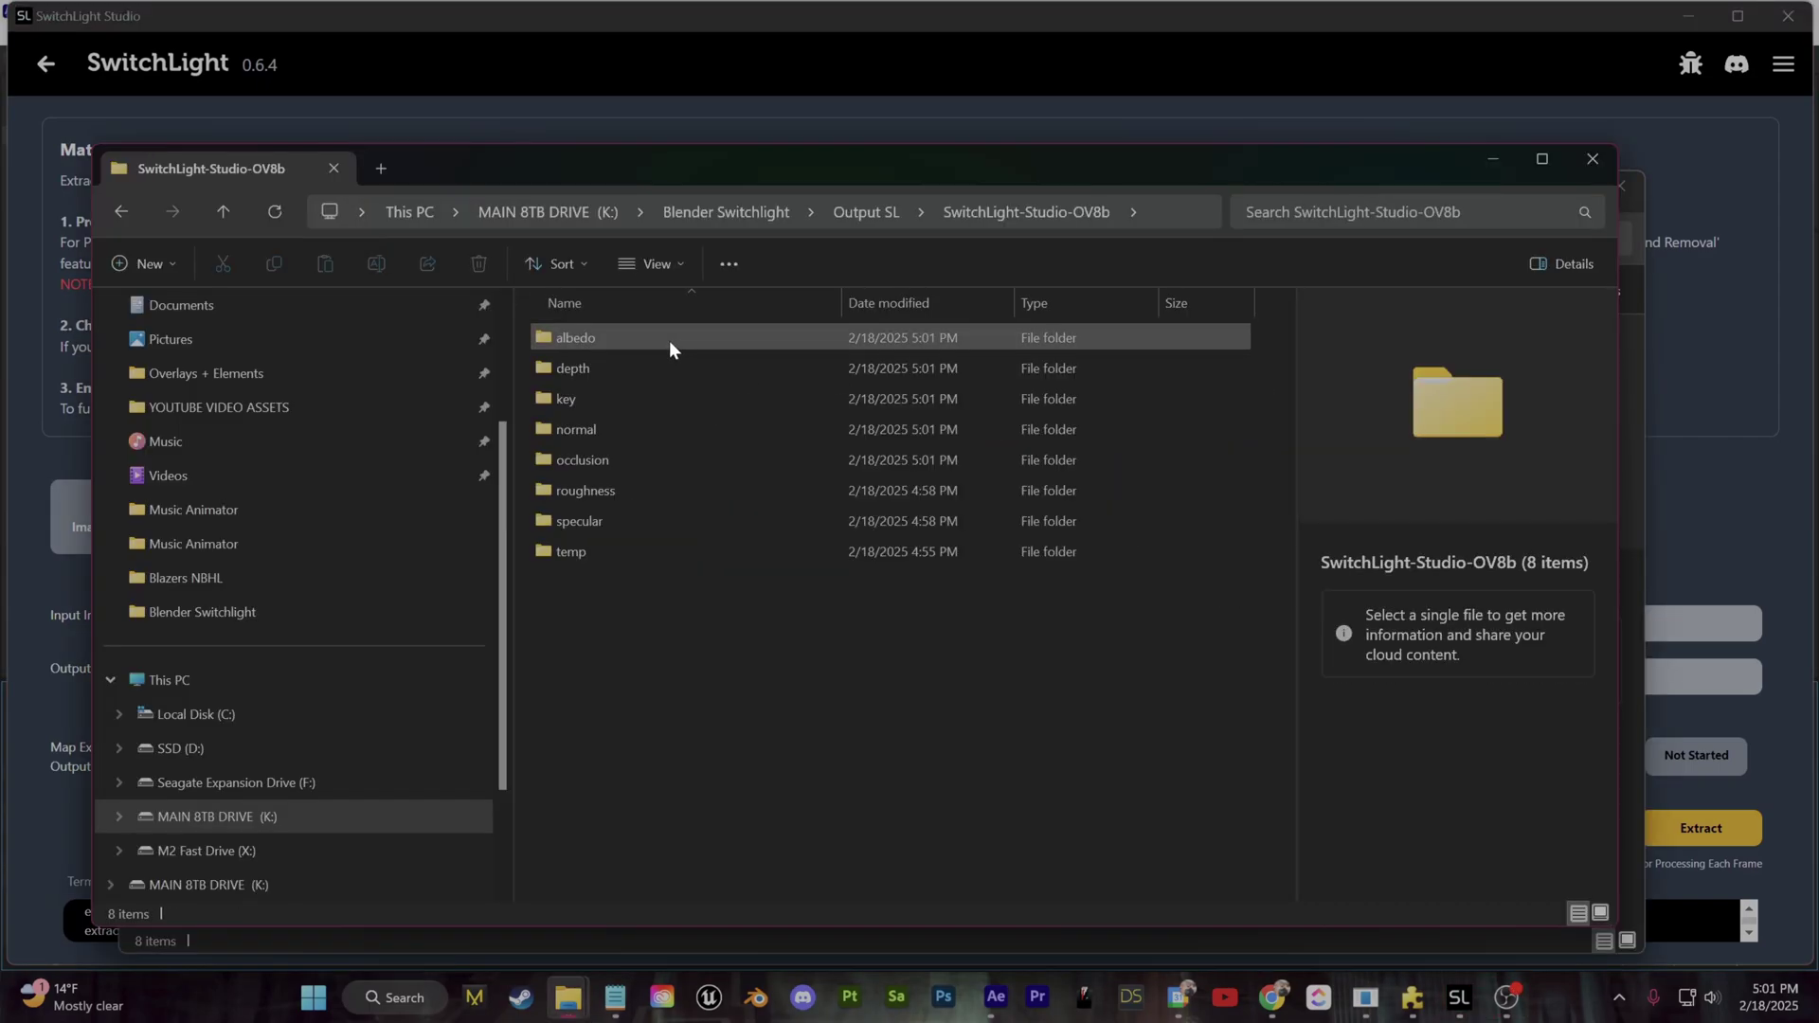
Step: Examine the extracted images in the depth and key folders, displaying the files as large thumbnails
{"action": "double_click", "coordinate": [642, 366]}
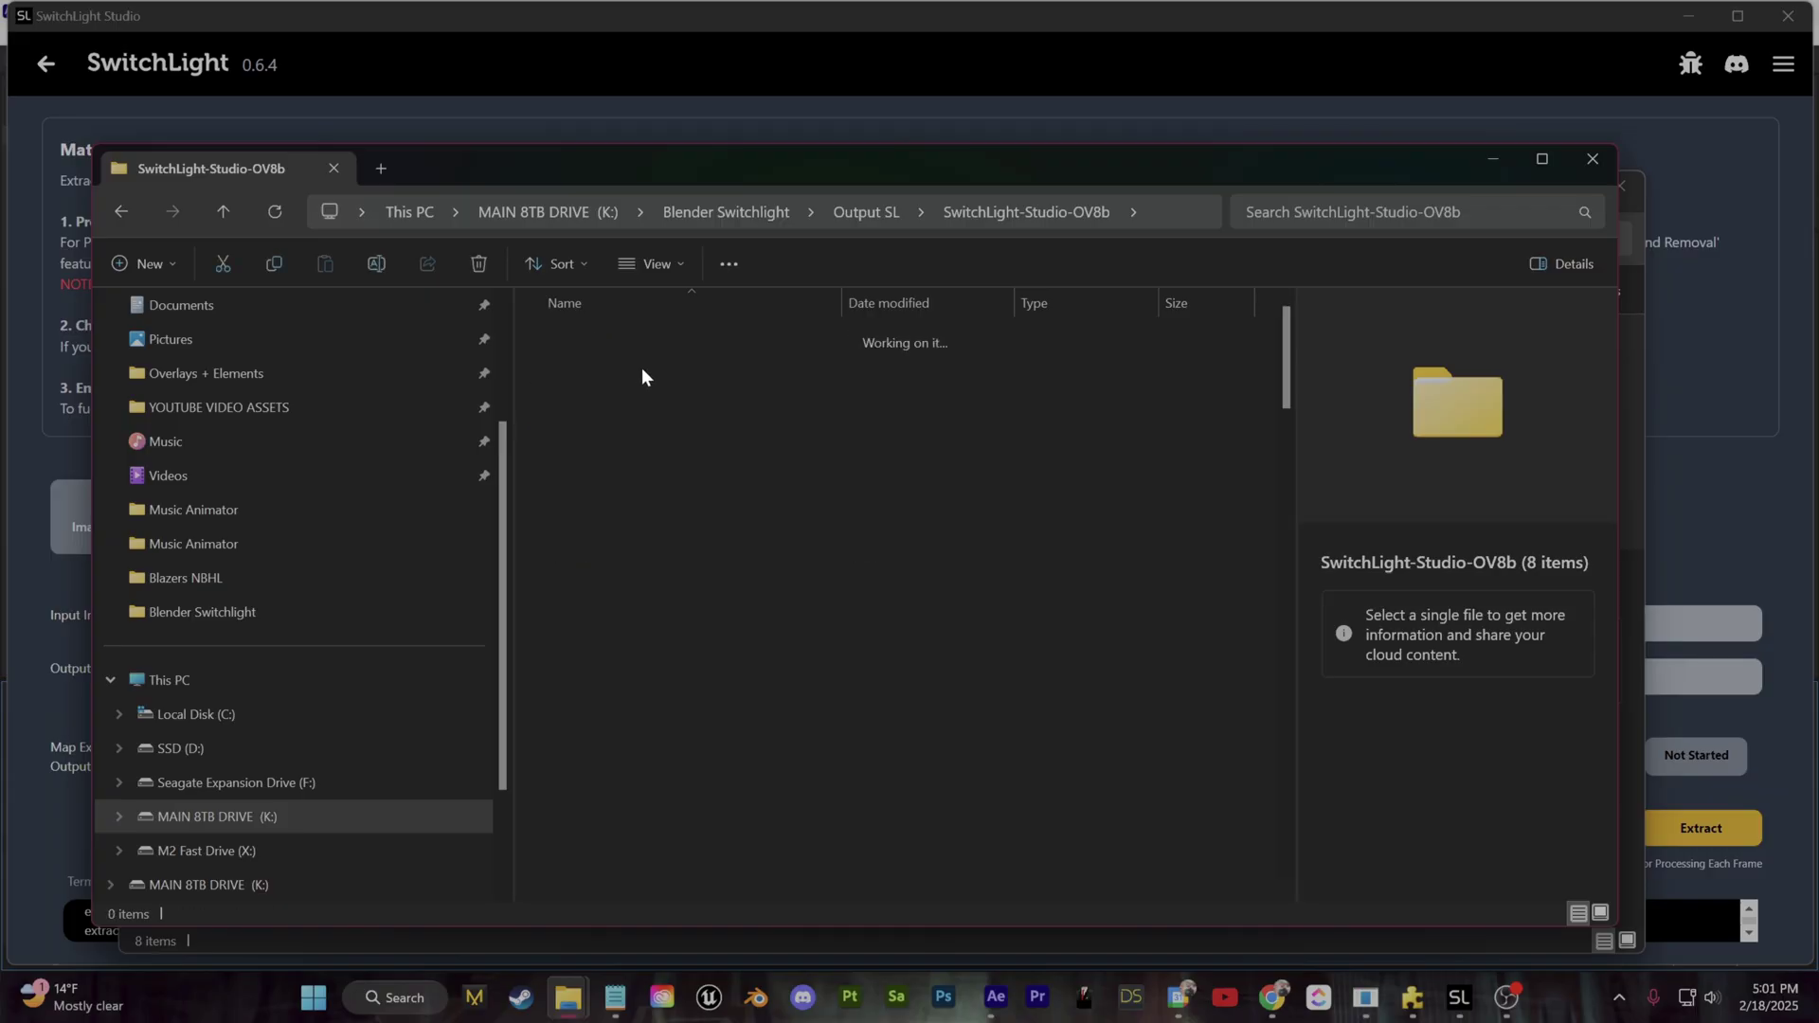
{"action": "left_click", "coordinate": [1602, 915]}
{"action": "key", "text": "alt+Left"}
{"action": "double_click", "coordinate": [606, 402]}
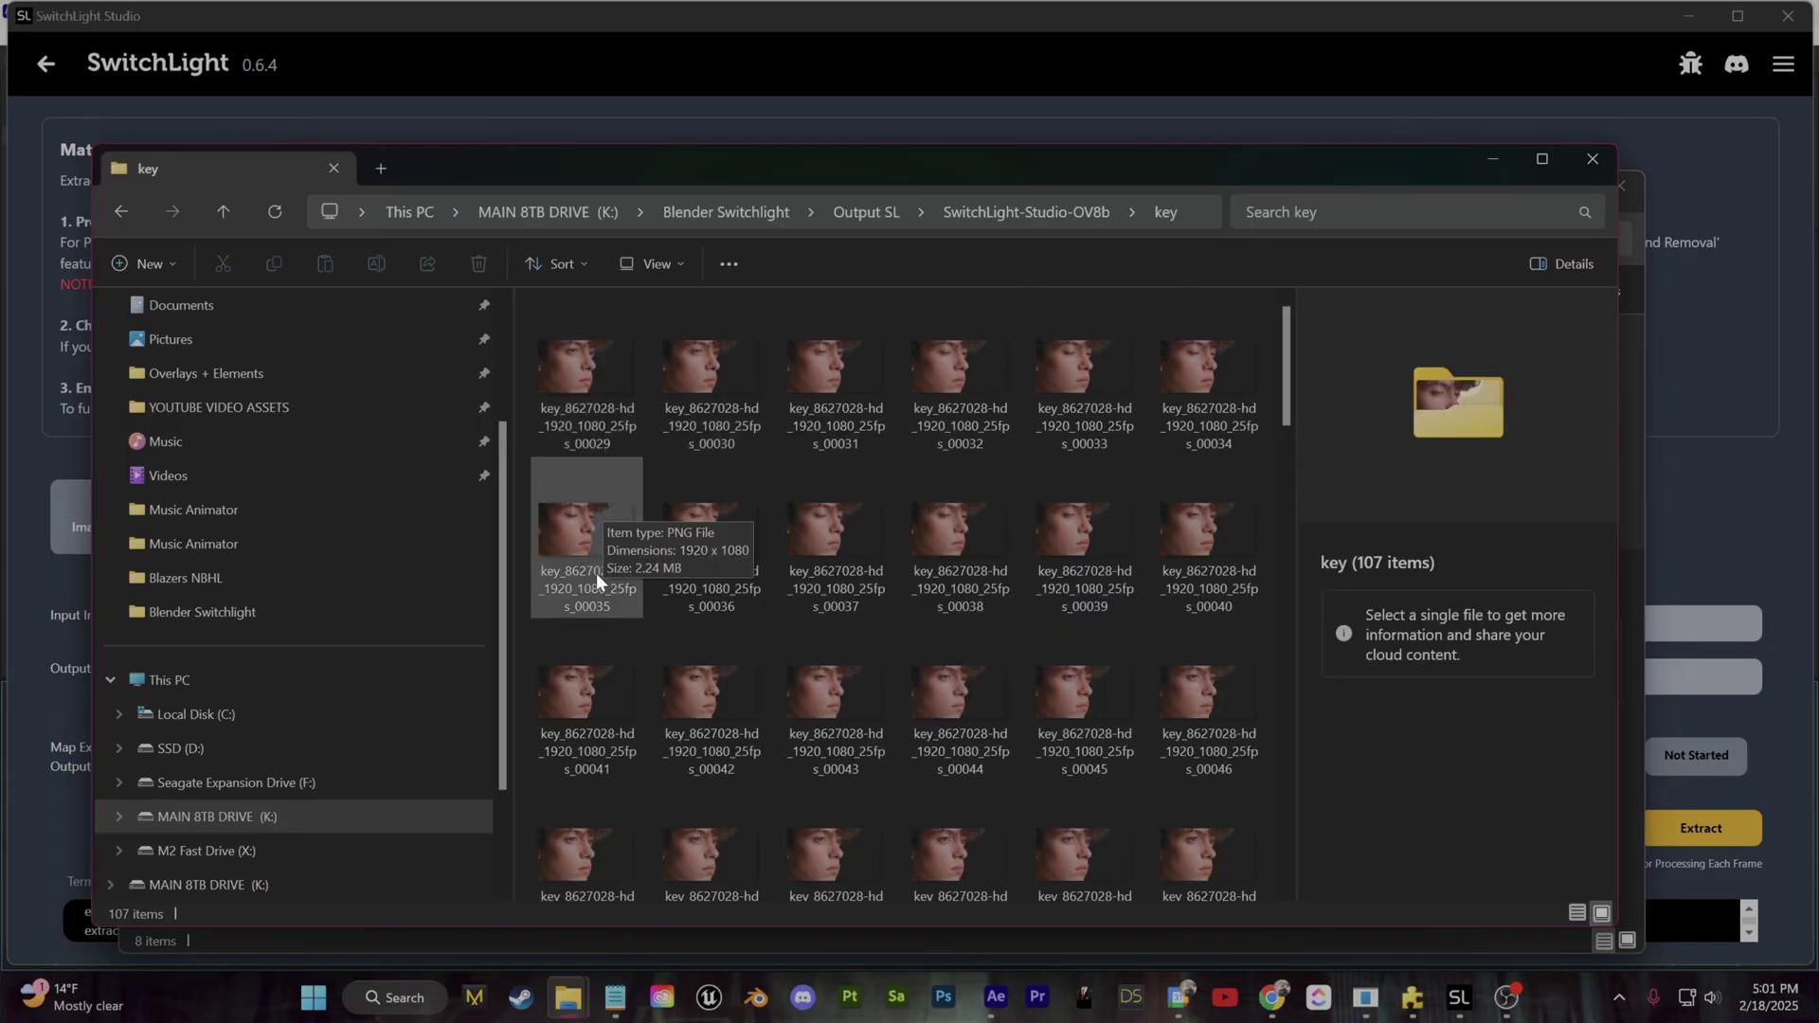
{"action": "key", "text": "alt+Left"}
Step: Open the first image in the normal folder and step through the following normal map frames
{"action": "double_click", "coordinate": [616, 434]}
{"action": "left_click", "coordinate": [601, 401]}
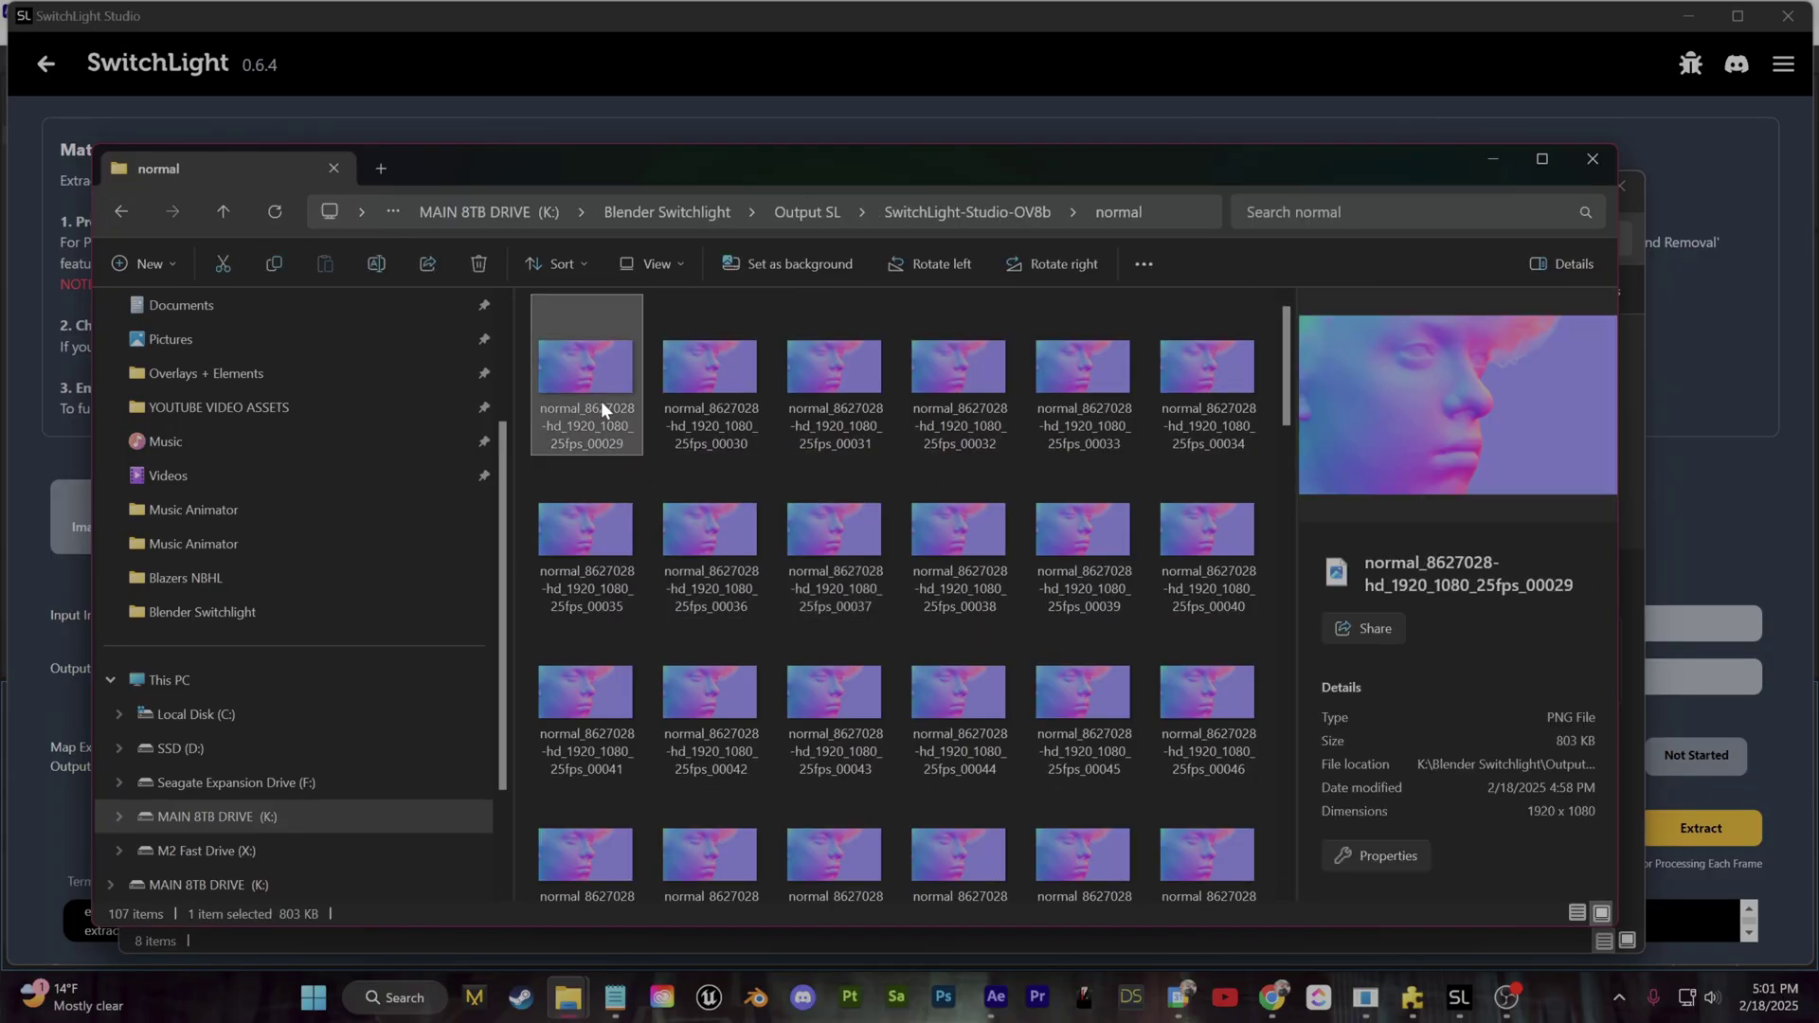
{"action": "double_click", "coordinate": [601, 400]}
{"action": "left_click", "coordinate": [1441, 443]}
{"action": "left_click", "coordinate": [1440, 444]}
{"action": "left_click", "coordinate": [1440, 443]}
{"action": "left_click", "coordinate": [1440, 443]}
{"action": "left_click", "coordinate": [1440, 443]}
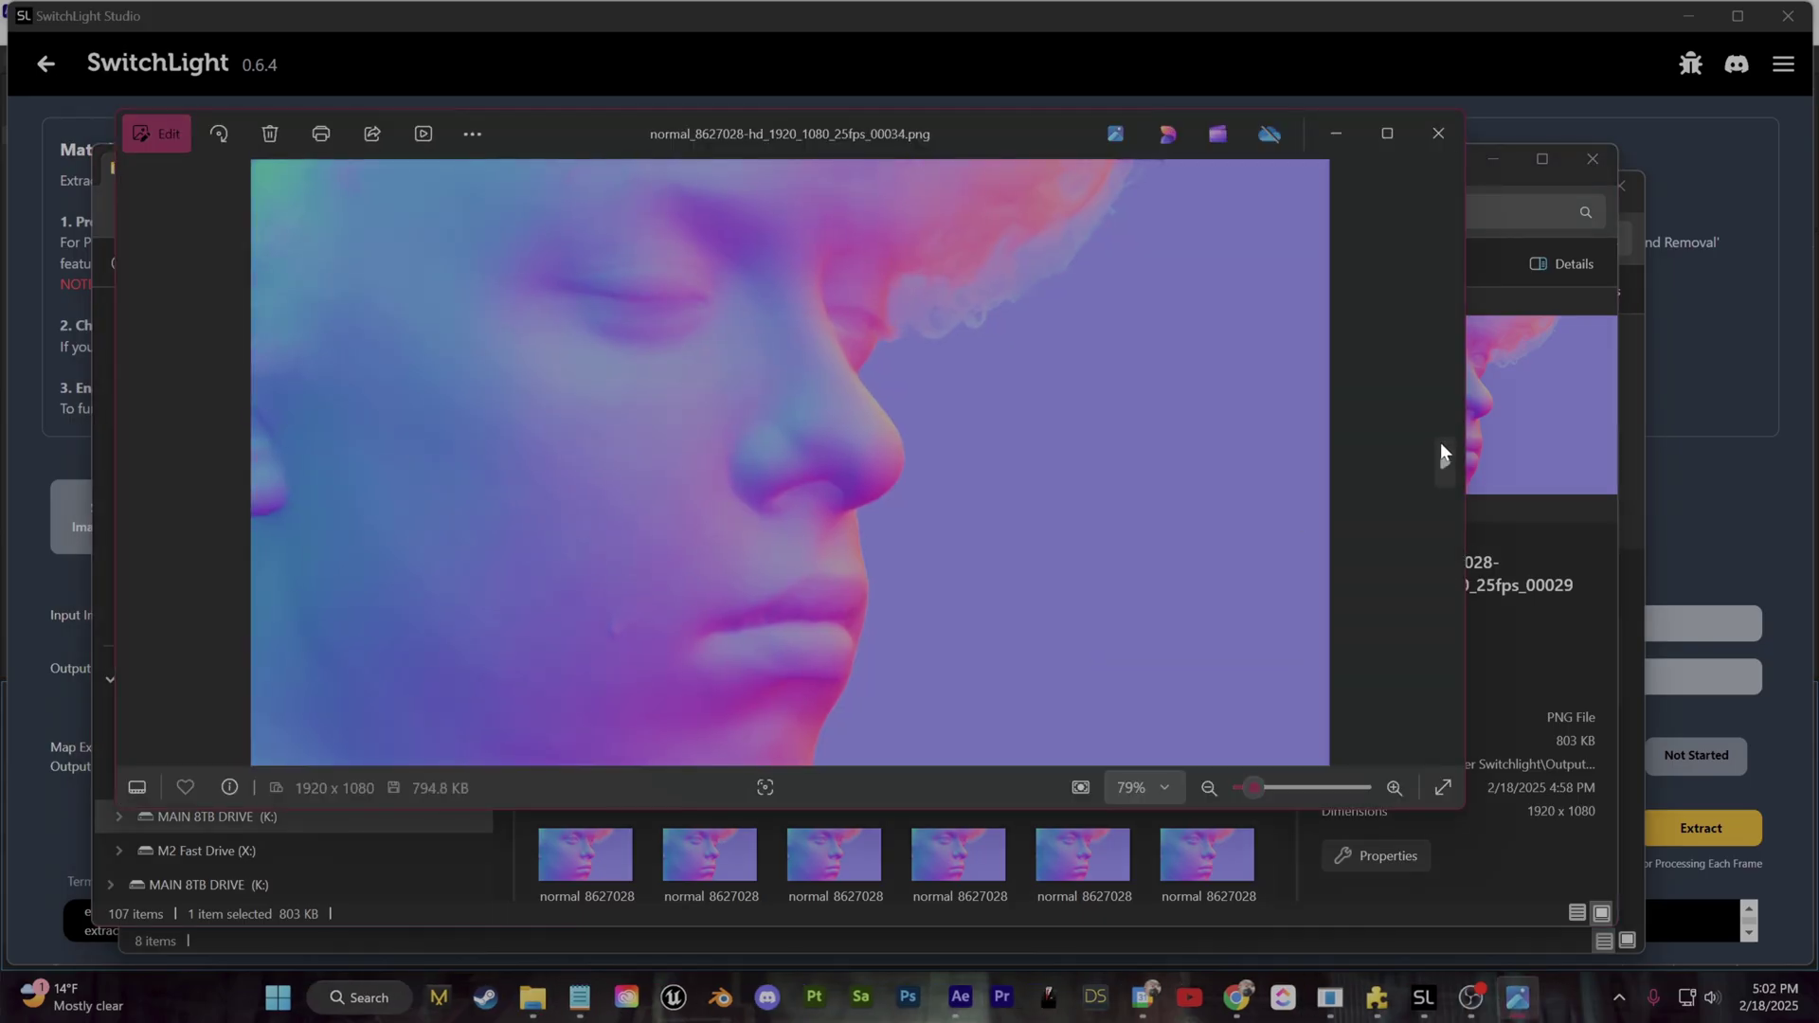
{"action": "left_click", "coordinate": [1441, 444]}
{"action": "left_click", "coordinate": [1440, 443]}
{"action": "left_click", "coordinate": [1444, 457]}
{"action": "left_click", "coordinate": [1442, 453]}
{"action": "left_click", "coordinate": [1441, 453]}
{"action": "left_click", "coordinate": [1438, 134]}
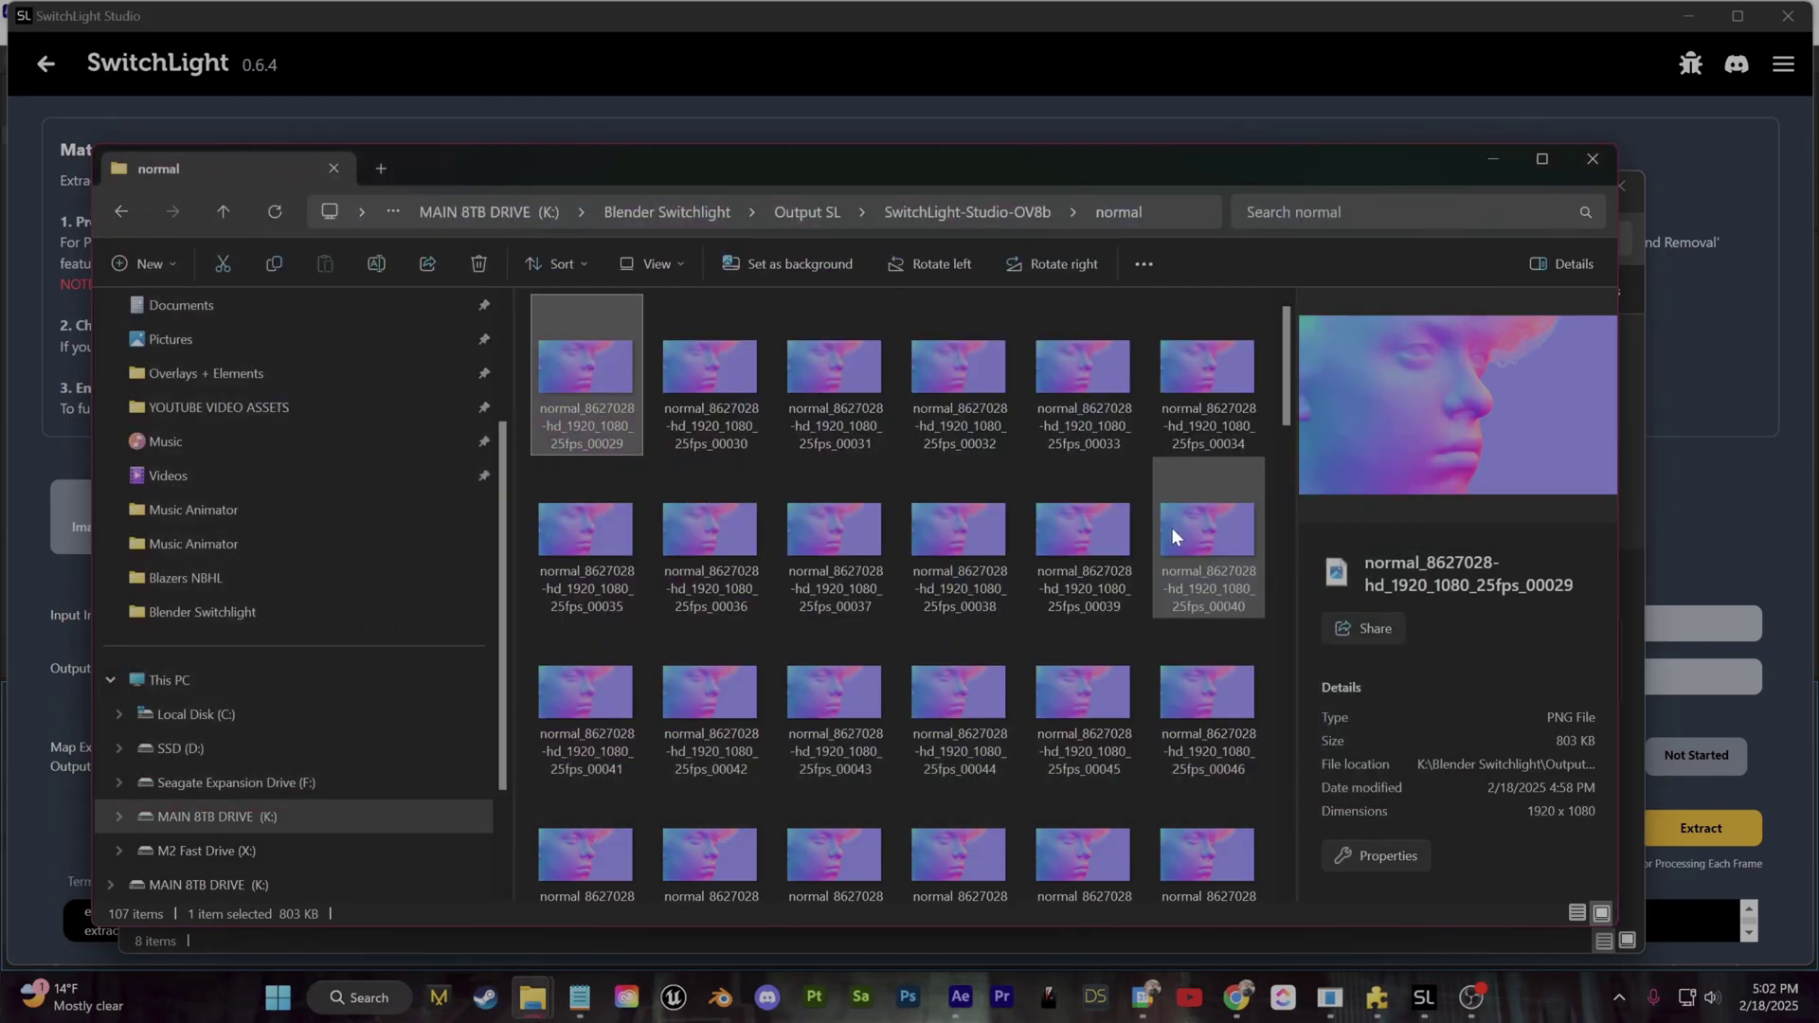
Step: Check the extracted images in the specular folder and return to the list of map folders
{"action": "key", "text": "alt+Left"}
{"action": "double_click", "coordinate": [626, 523]}
{"action": "key", "text": "alt+Left"}
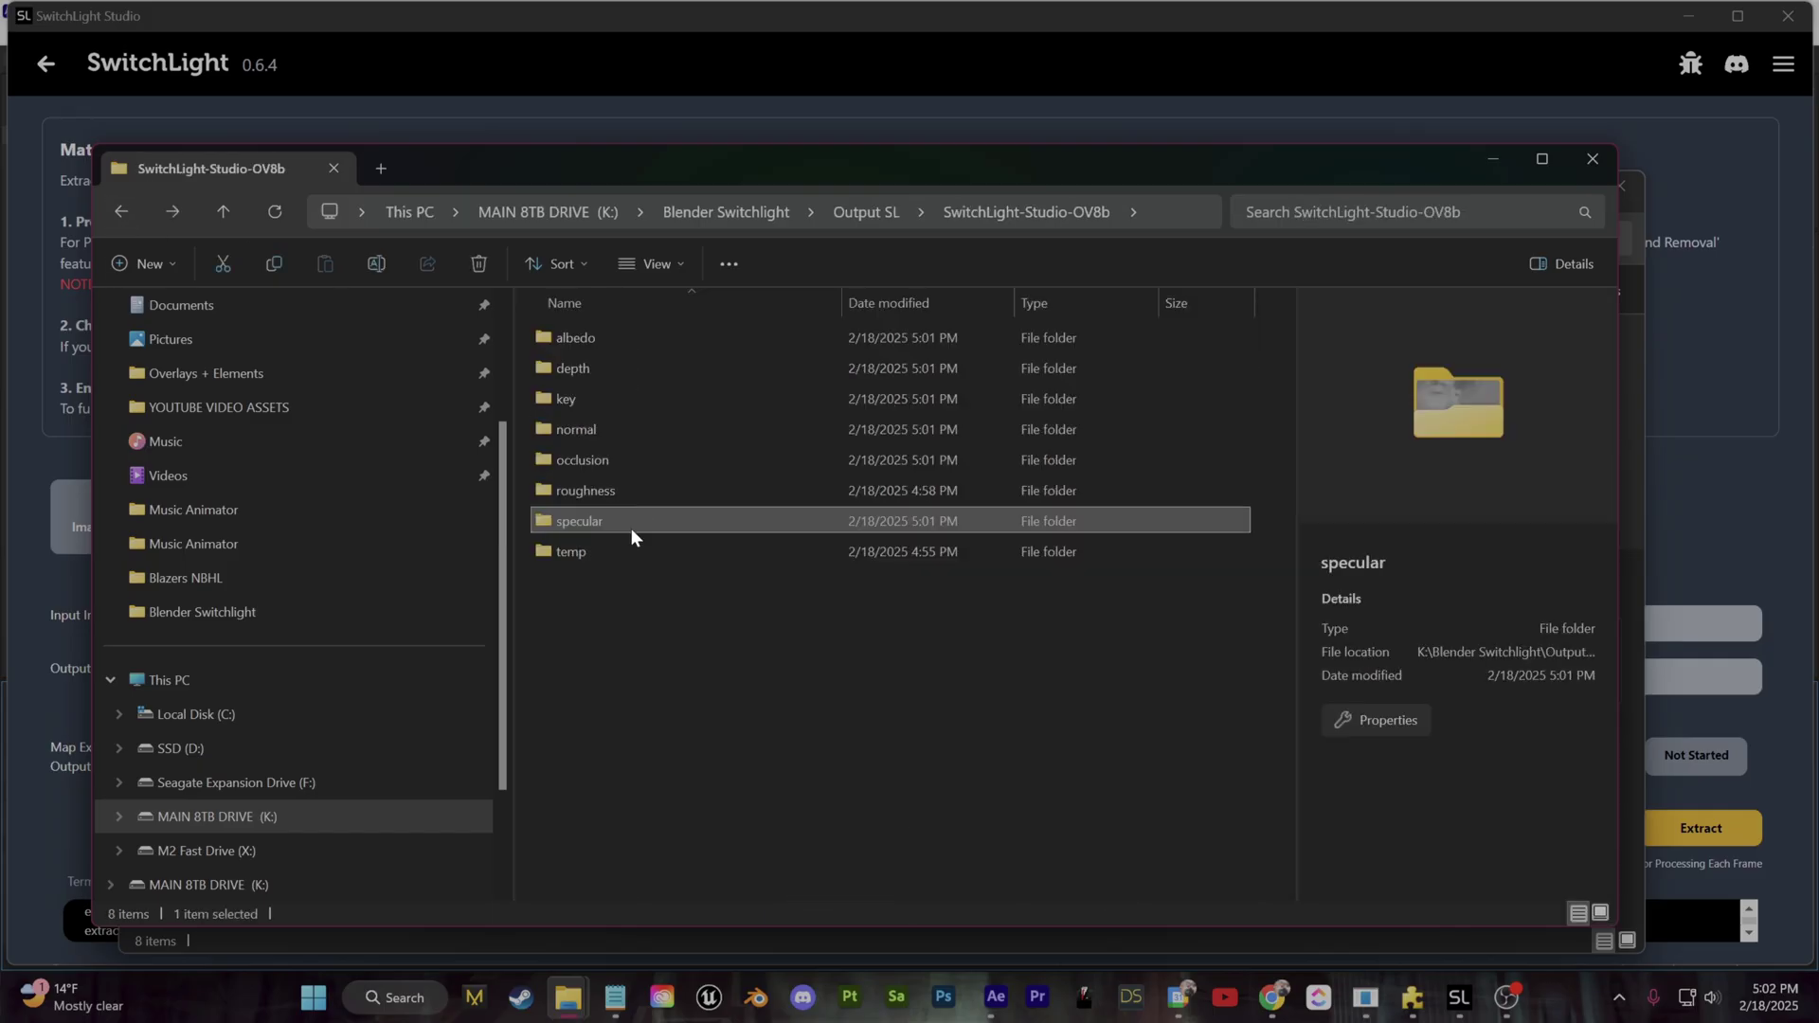
Step: Open the first image in the roughness folder and step through the map frames up to 00036
{"action": "double_click", "coordinate": [621, 495]}
{"action": "double_click", "coordinate": [595, 383]}
{"action": "left_click", "coordinate": [1437, 469]}
{"action": "left_click", "coordinate": [1438, 469]}
{"action": "left_click", "coordinate": [1437, 469]}
{"action": "left_click", "coordinate": [1438, 469]}
{"action": "left_click", "coordinate": [1437, 469]}
{"action": "left_click", "coordinate": [1438, 469]}
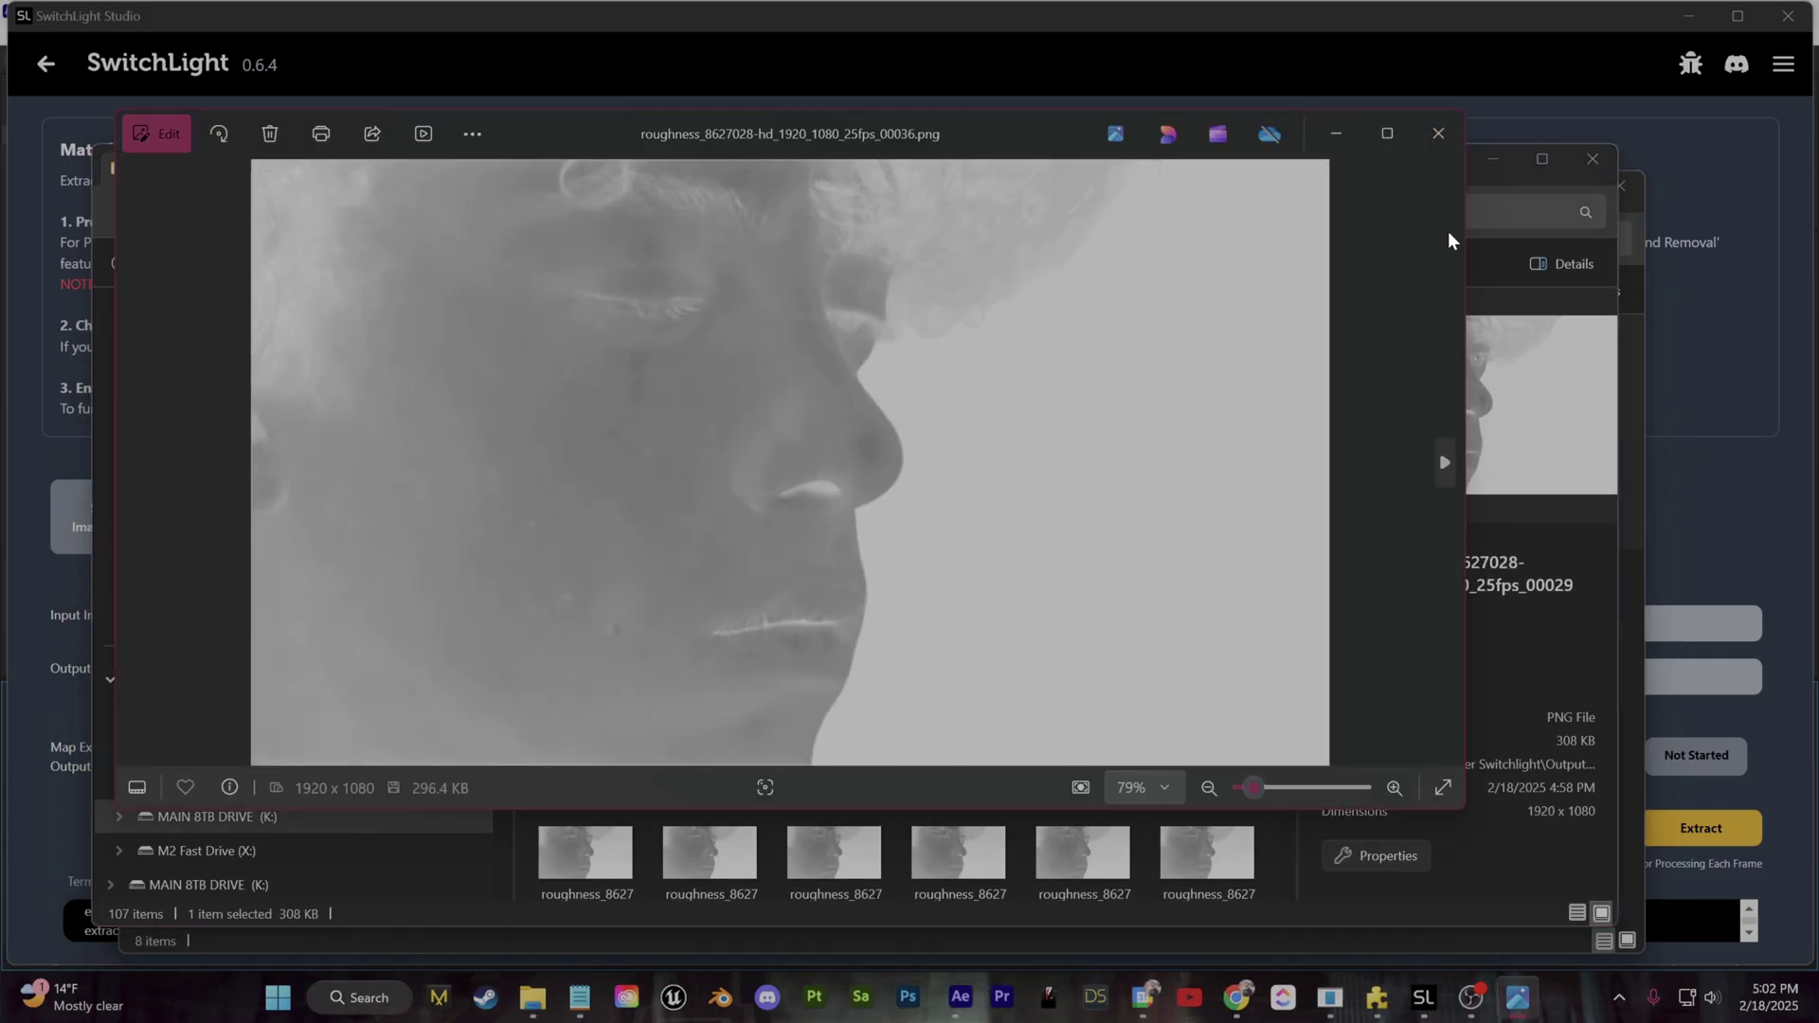
Step: Close the roughness preview, return to the list of map folders and open an image from another folder
{"action": "left_click", "coordinate": [1438, 134]}
{"action": "left_click", "coordinate": [130, 215]}
{"action": "double_click", "coordinate": [628, 466]}
{"action": "double_click", "coordinate": [569, 358]}
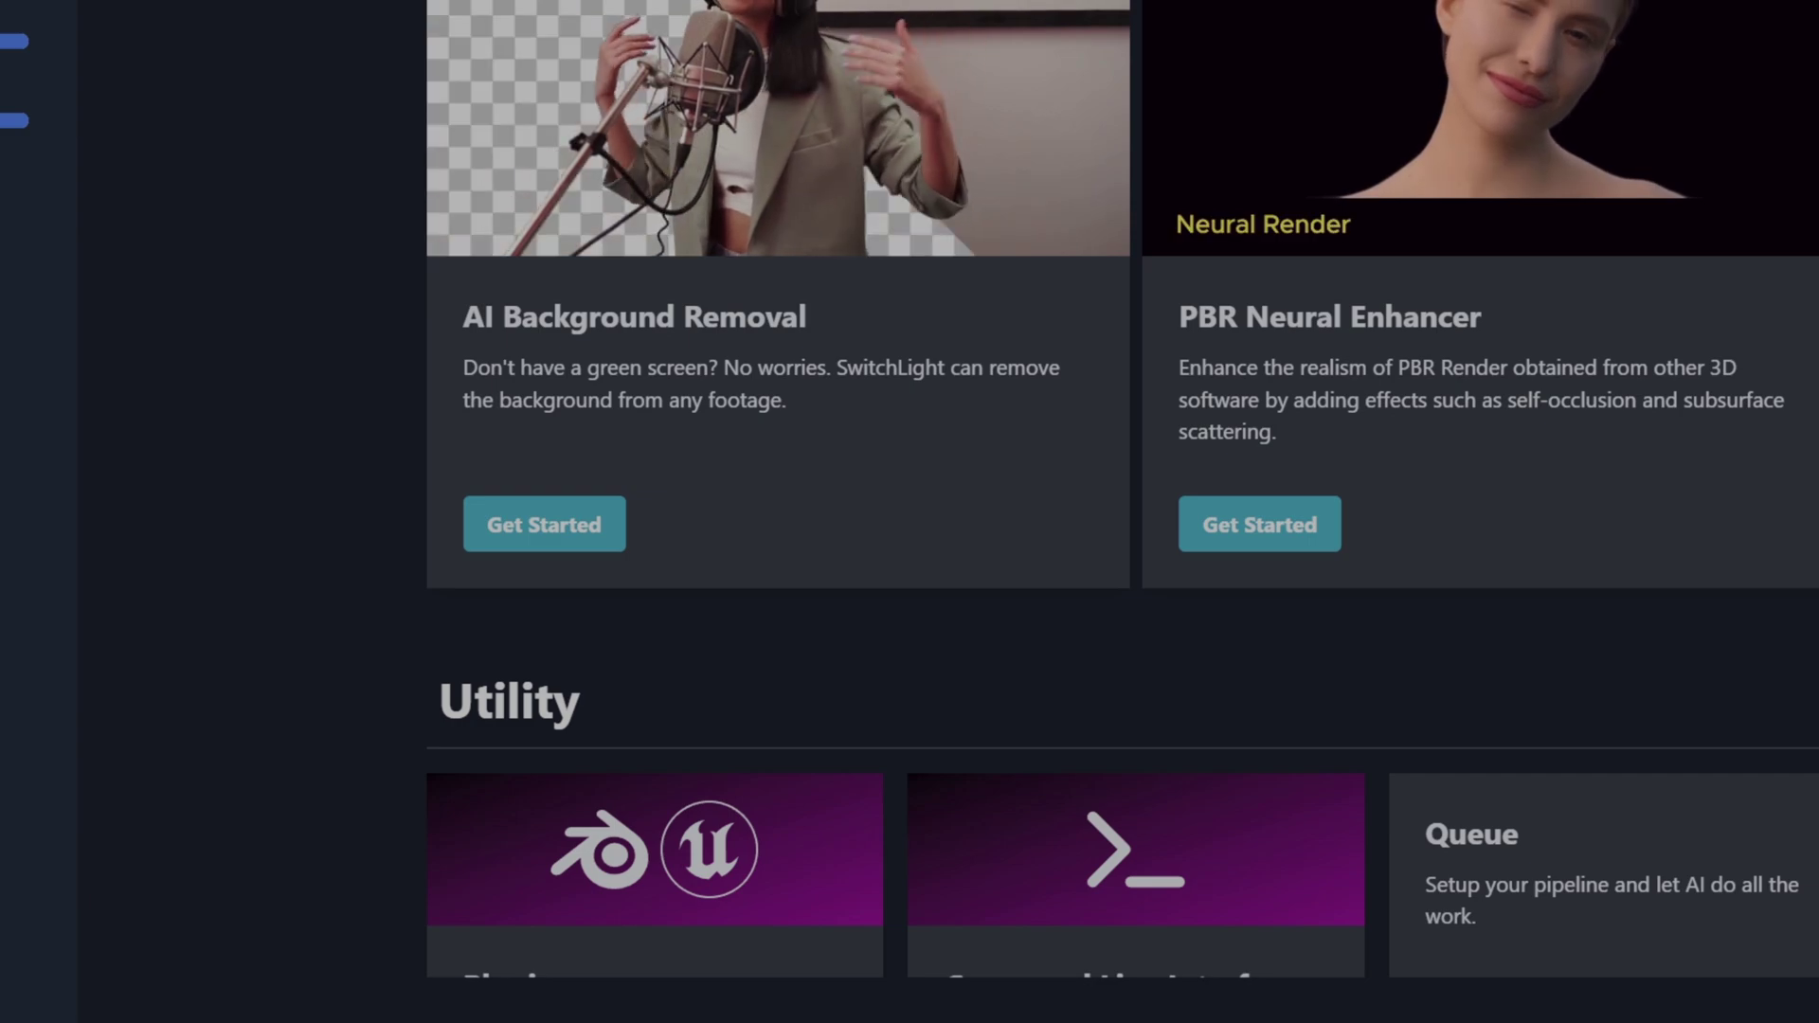
Step: Switch to Blender and install and enable the SwitchLight Studio add-on from pbr_loader_blender.py in K:\Blender Switchlight
{"action": "scroll", "coordinate": [369, 616], "scroll_direction": "down", "scroll_amount": 5}
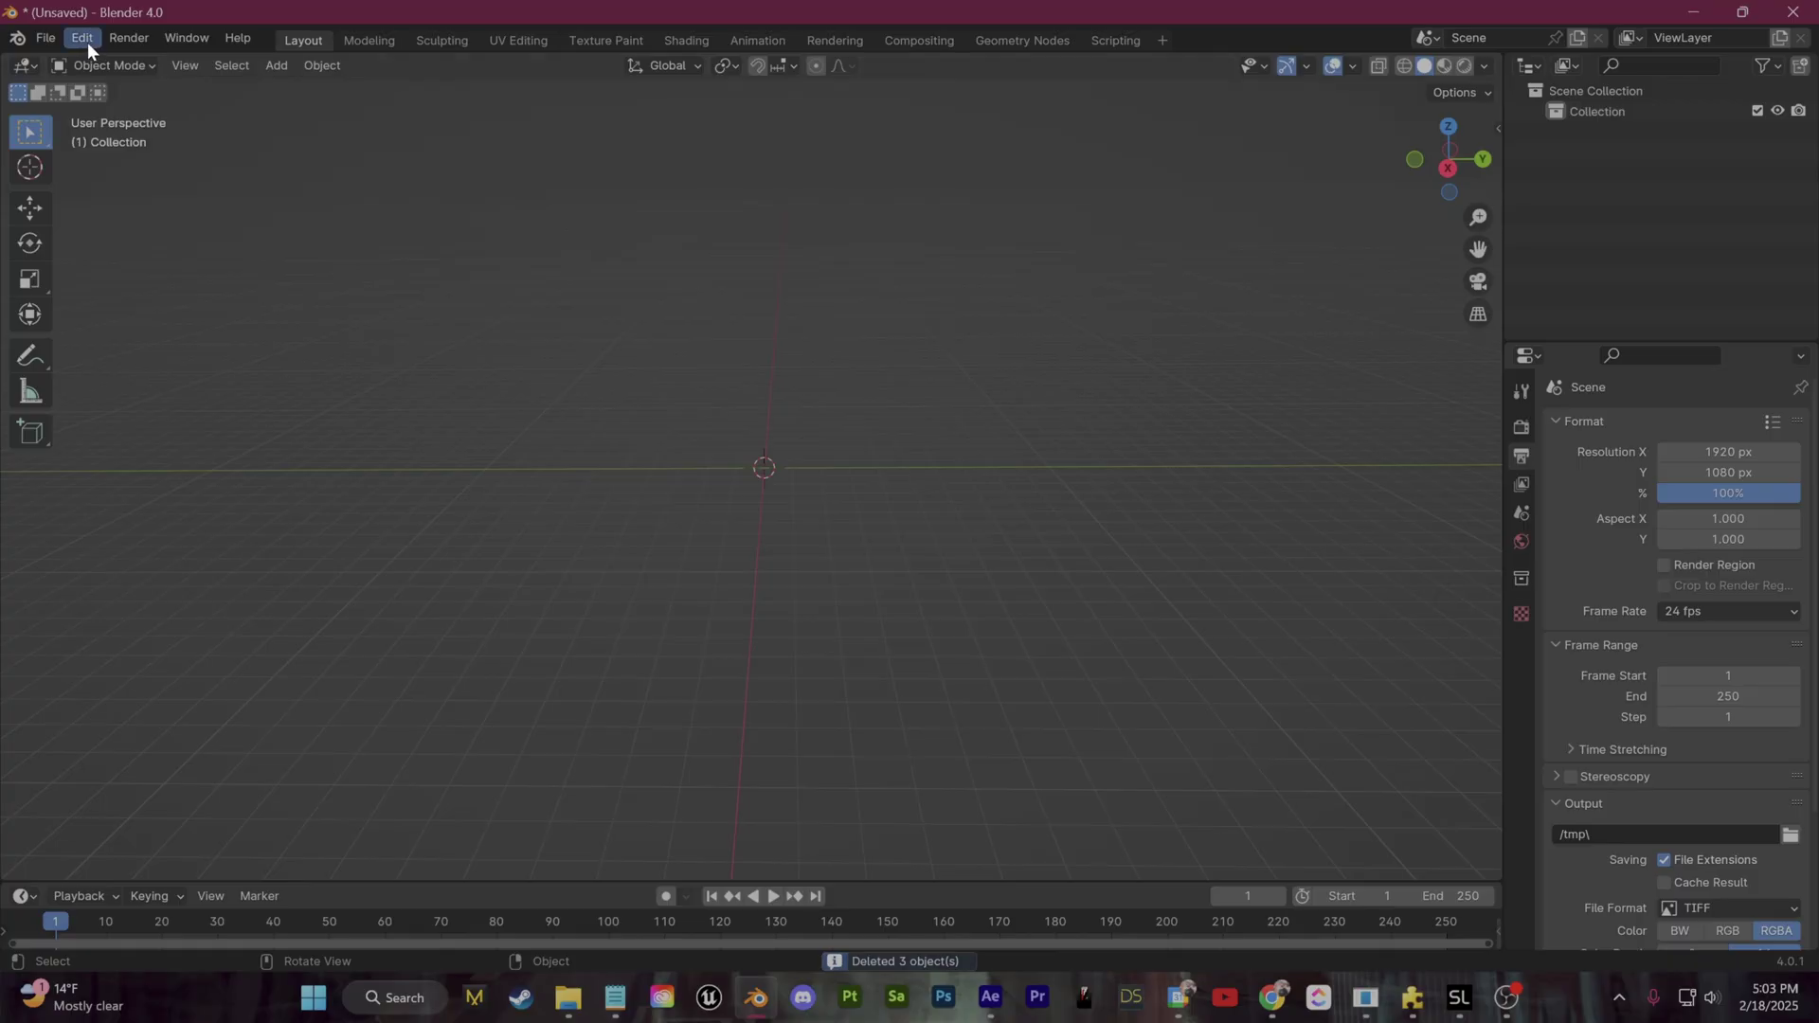
{"action": "left_click", "coordinate": [83, 40]}
{"action": "left_click", "coordinate": [149, 305]}
{"action": "left_click_drag", "start_coordinate": [271, 15], "coordinate": [461, 201]}
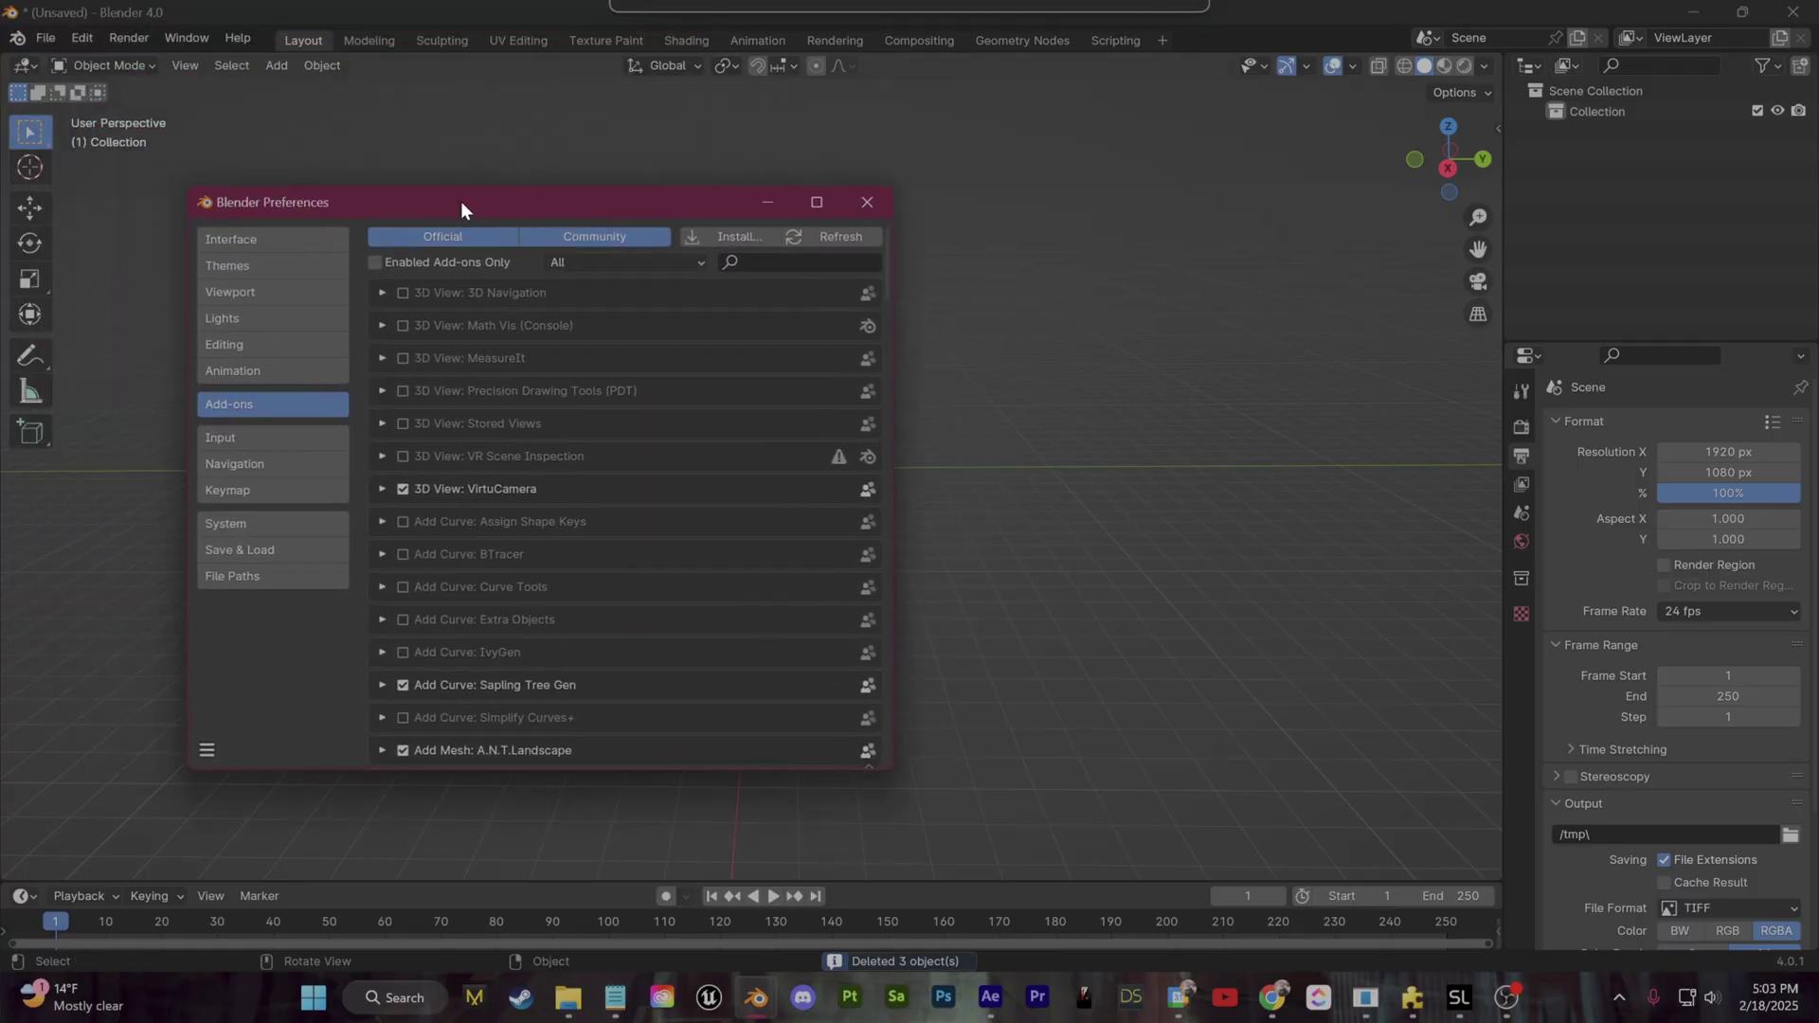
{"action": "left_click", "coordinate": [711, 239]}
{"action": "left_click", "coordinate": [404, 386]}
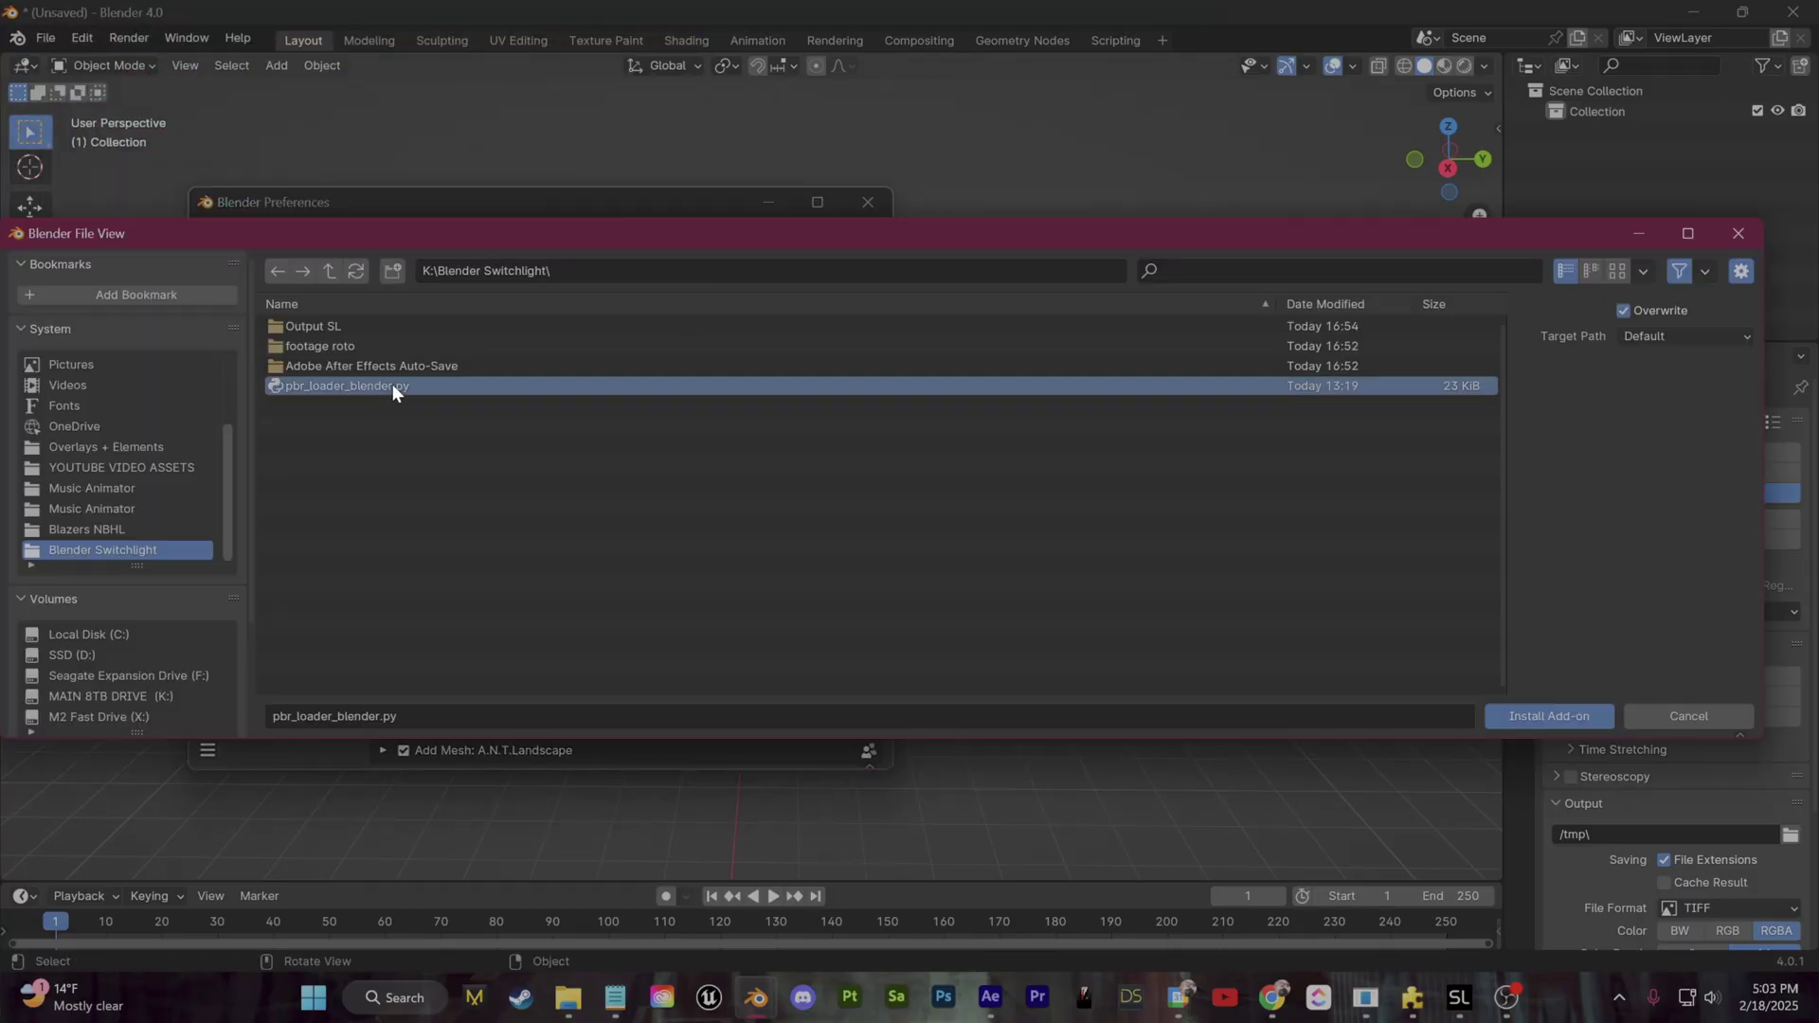
{"action": "left_click", "coordinate": [1554, 717]}
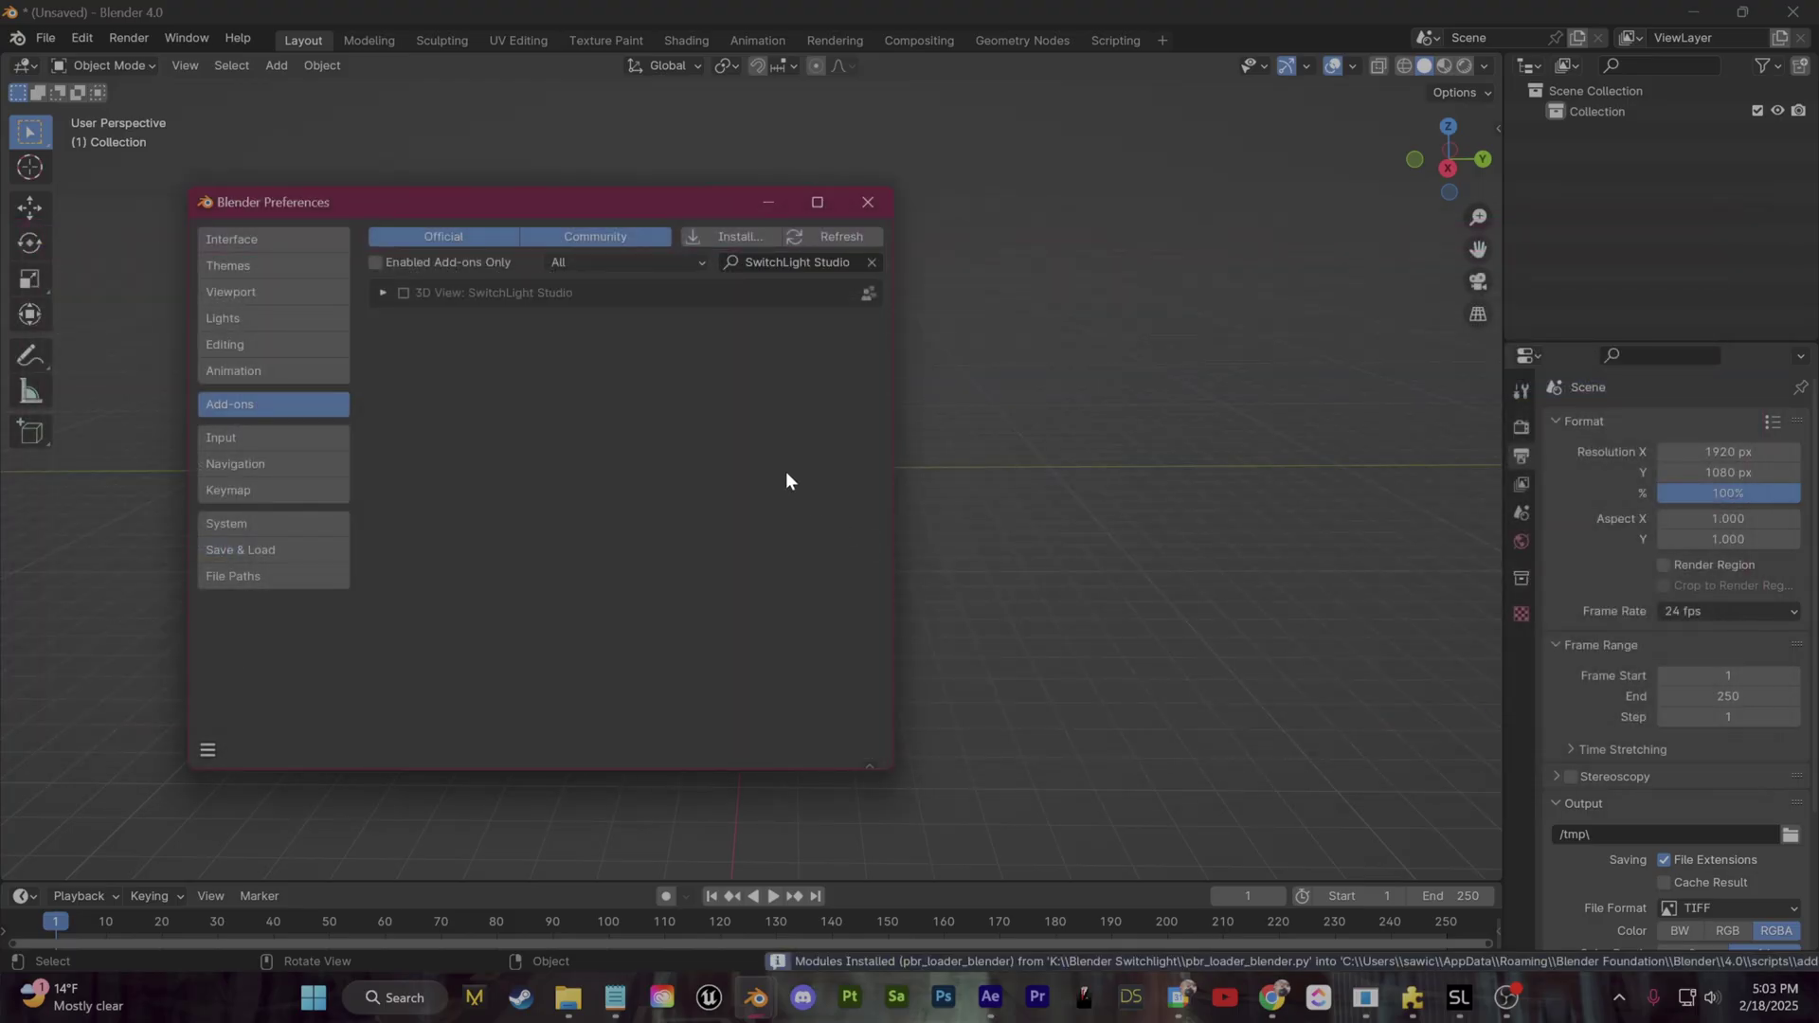
{"action": "left_click", "coordinate": [867, 202]}
Step: Load the PBR sequence from K:\Blender Switchlight\Output SL\SwitchLight-Studio-OV8b with the SwitchLight Studio add-on
{"action": "left_click", "coordinate": [1500, 124]}
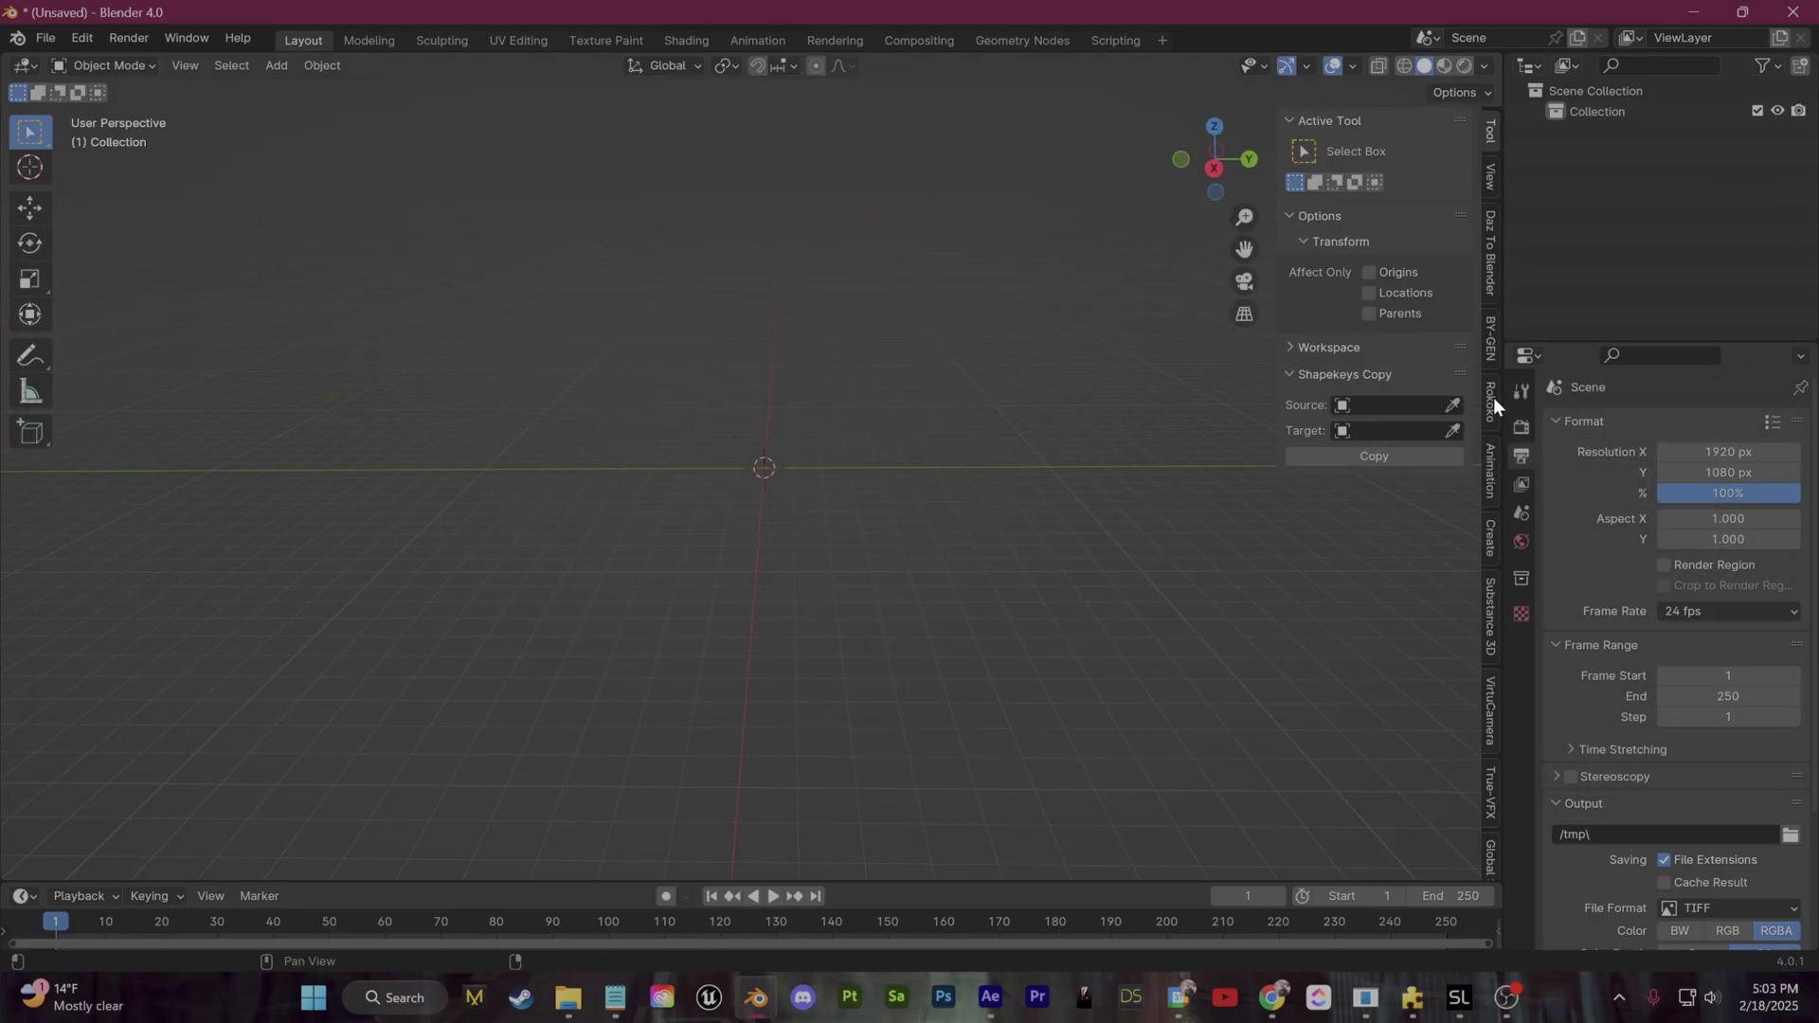
{"action": "scroll", "coordinate": [1492, 408], "scroll_direction": "down", "scroll_amount": 4}
{"action": "left_click", "coordinate": [1491, 815]}
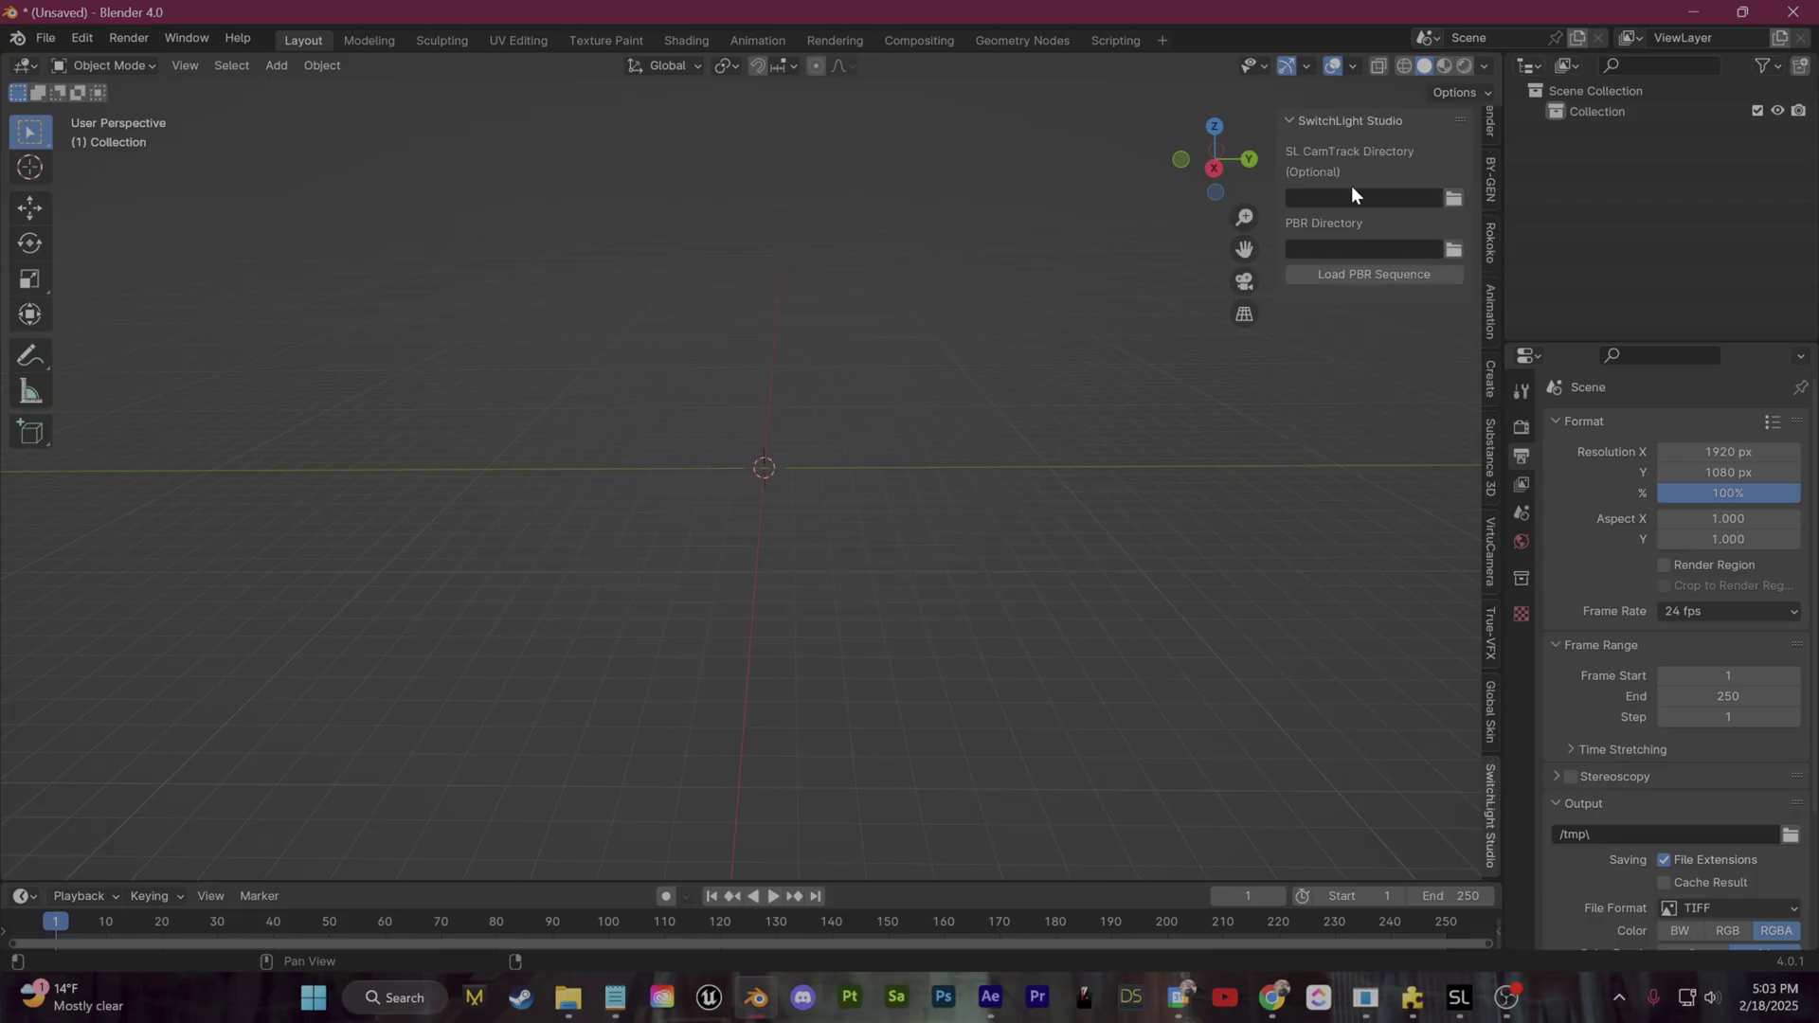
{"action": "left_click", "coordinate": [1453, 251]}
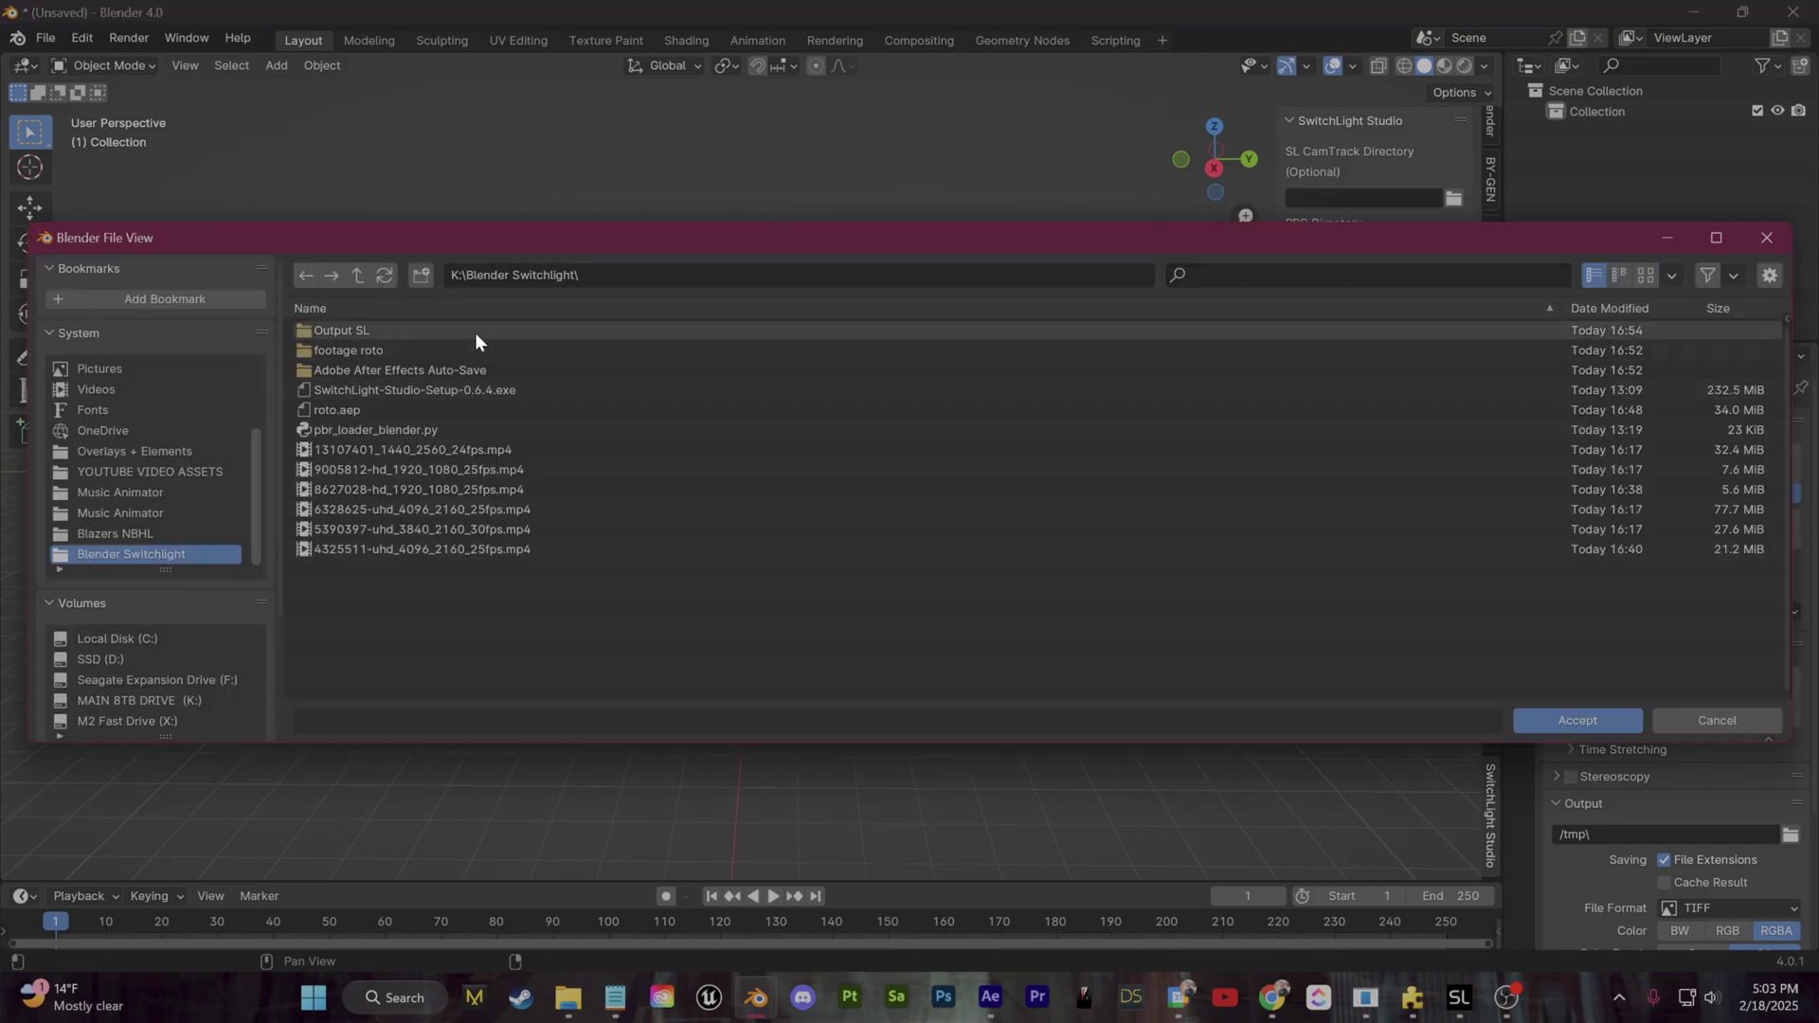
{"action": "double_click", "coordinate": [436, 329]}
{"action": "double_click", "coordinate": [435, 330]}
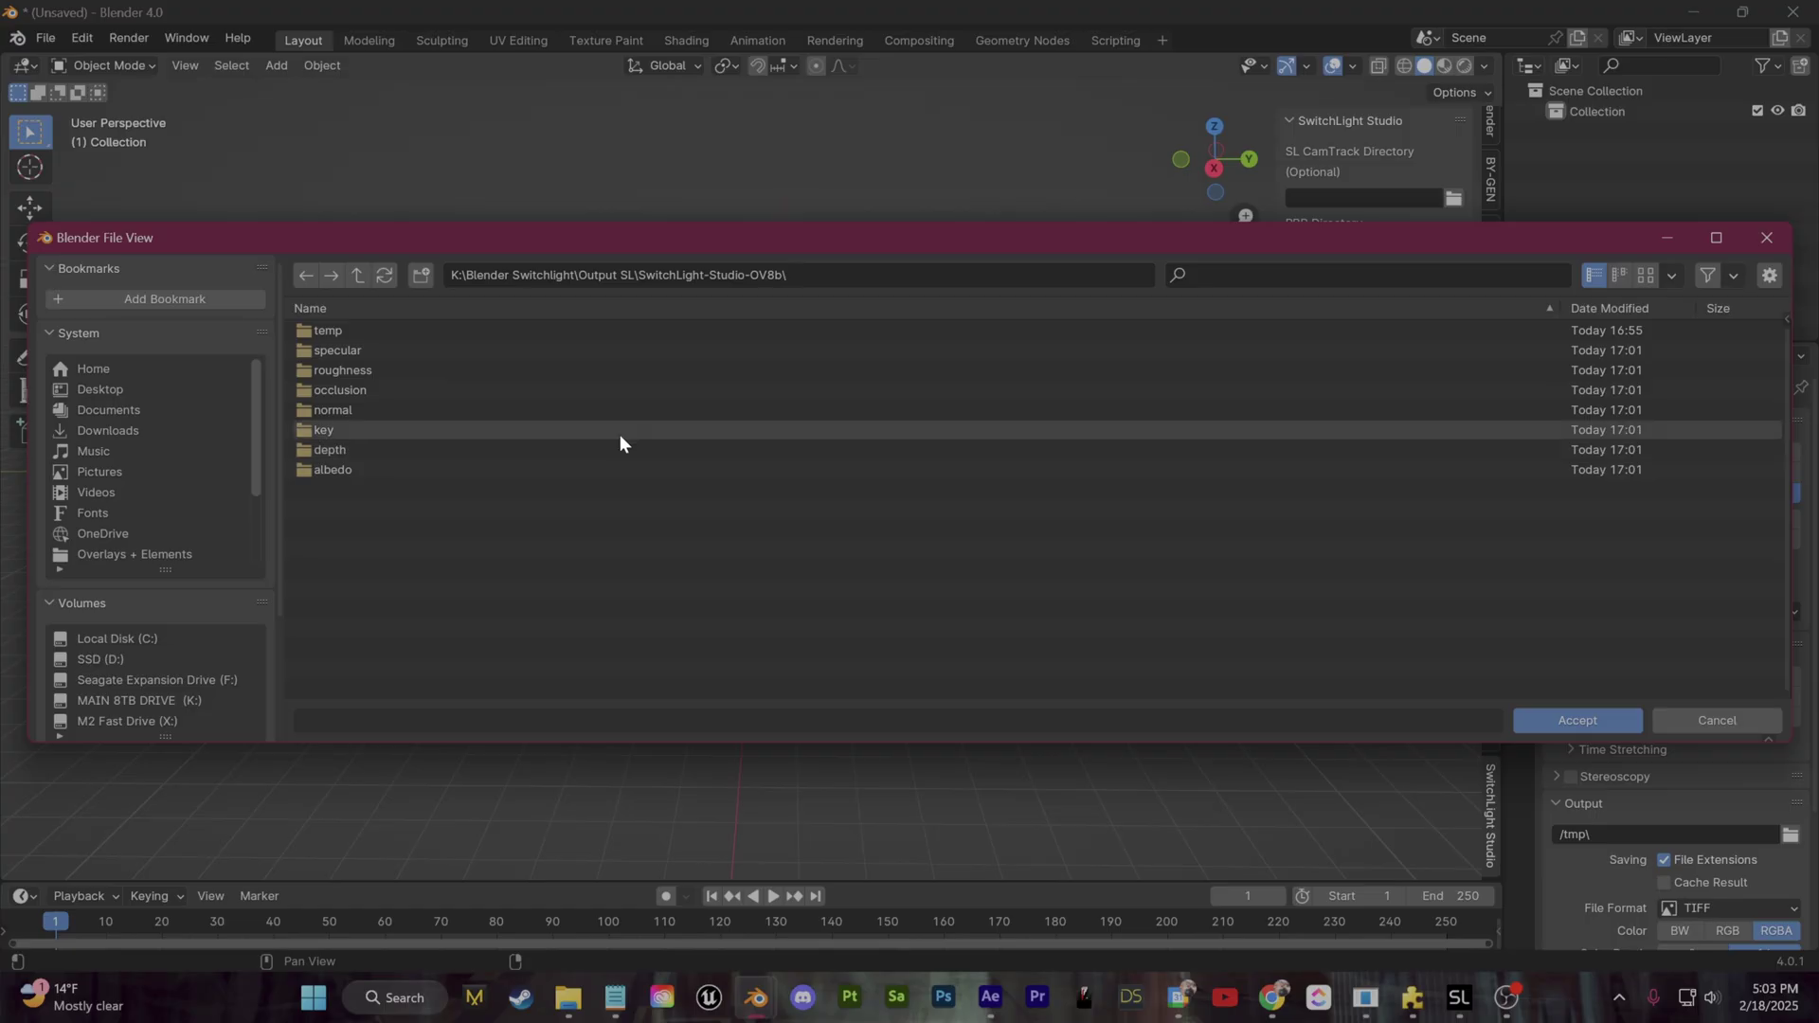
{"action": "left_click", "coordinate": [1590, 722]}
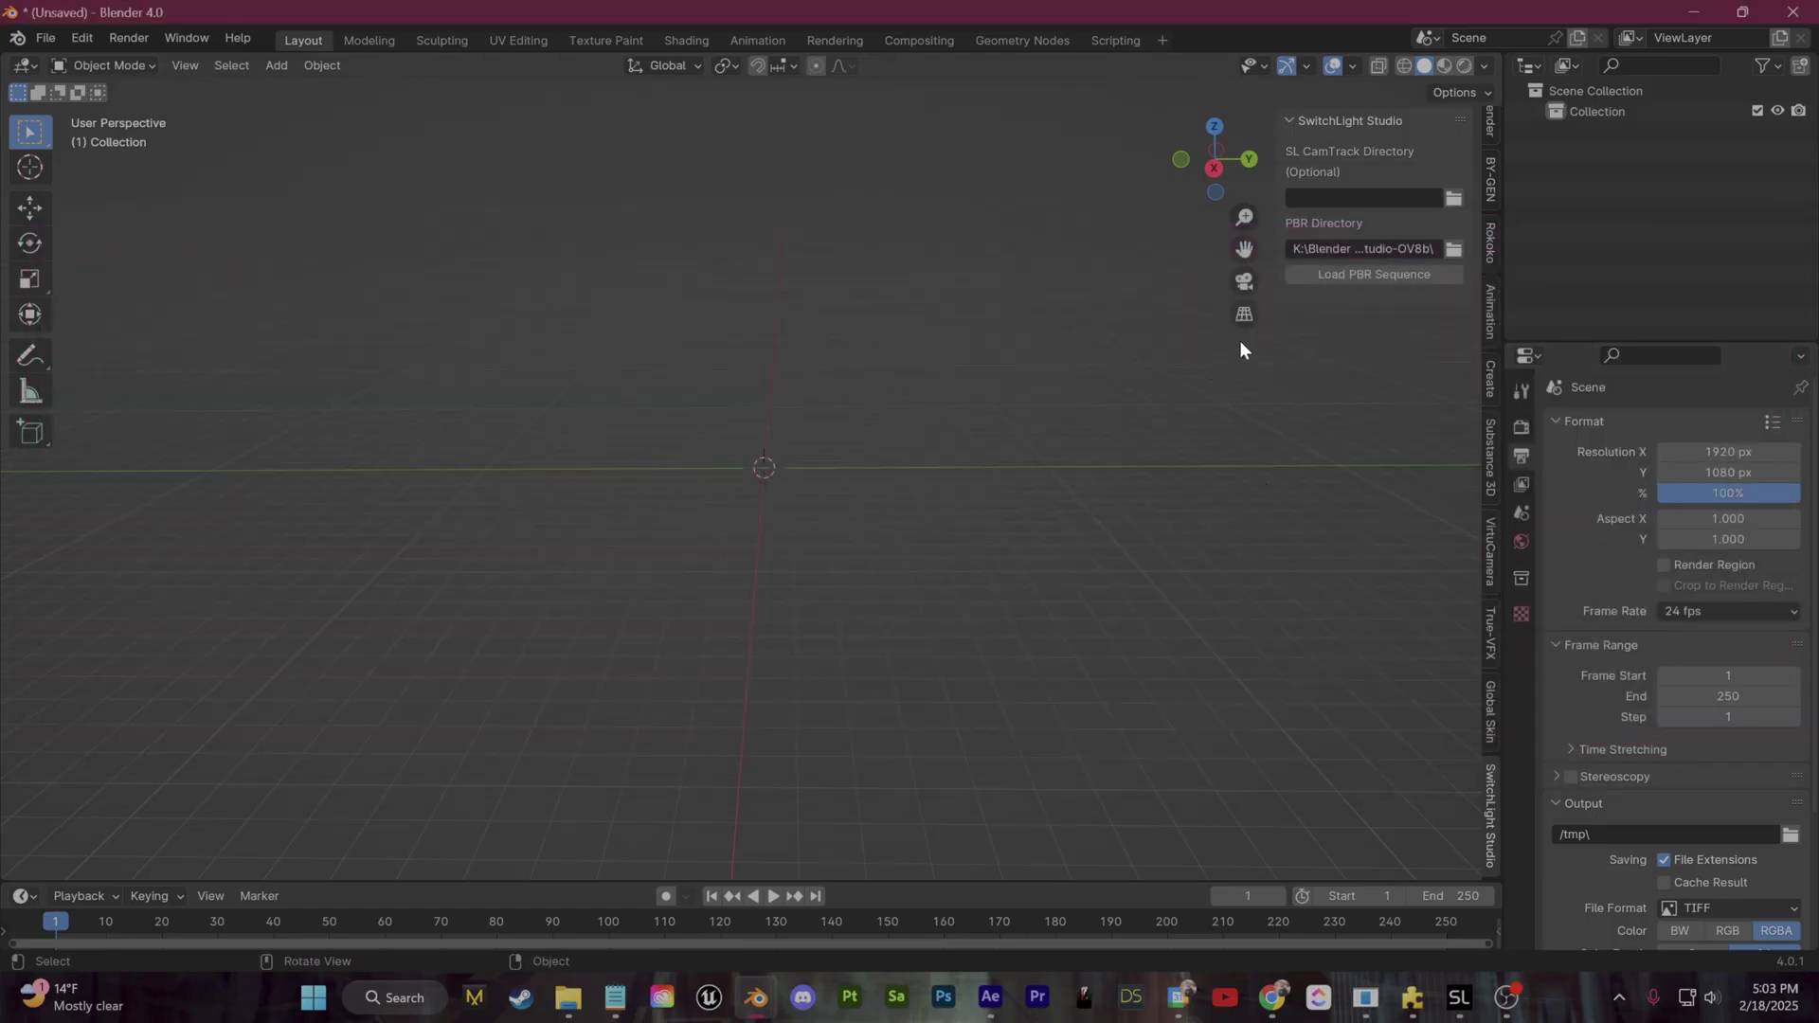
{"action": "left_click", "coordinate": [1378, 274]}
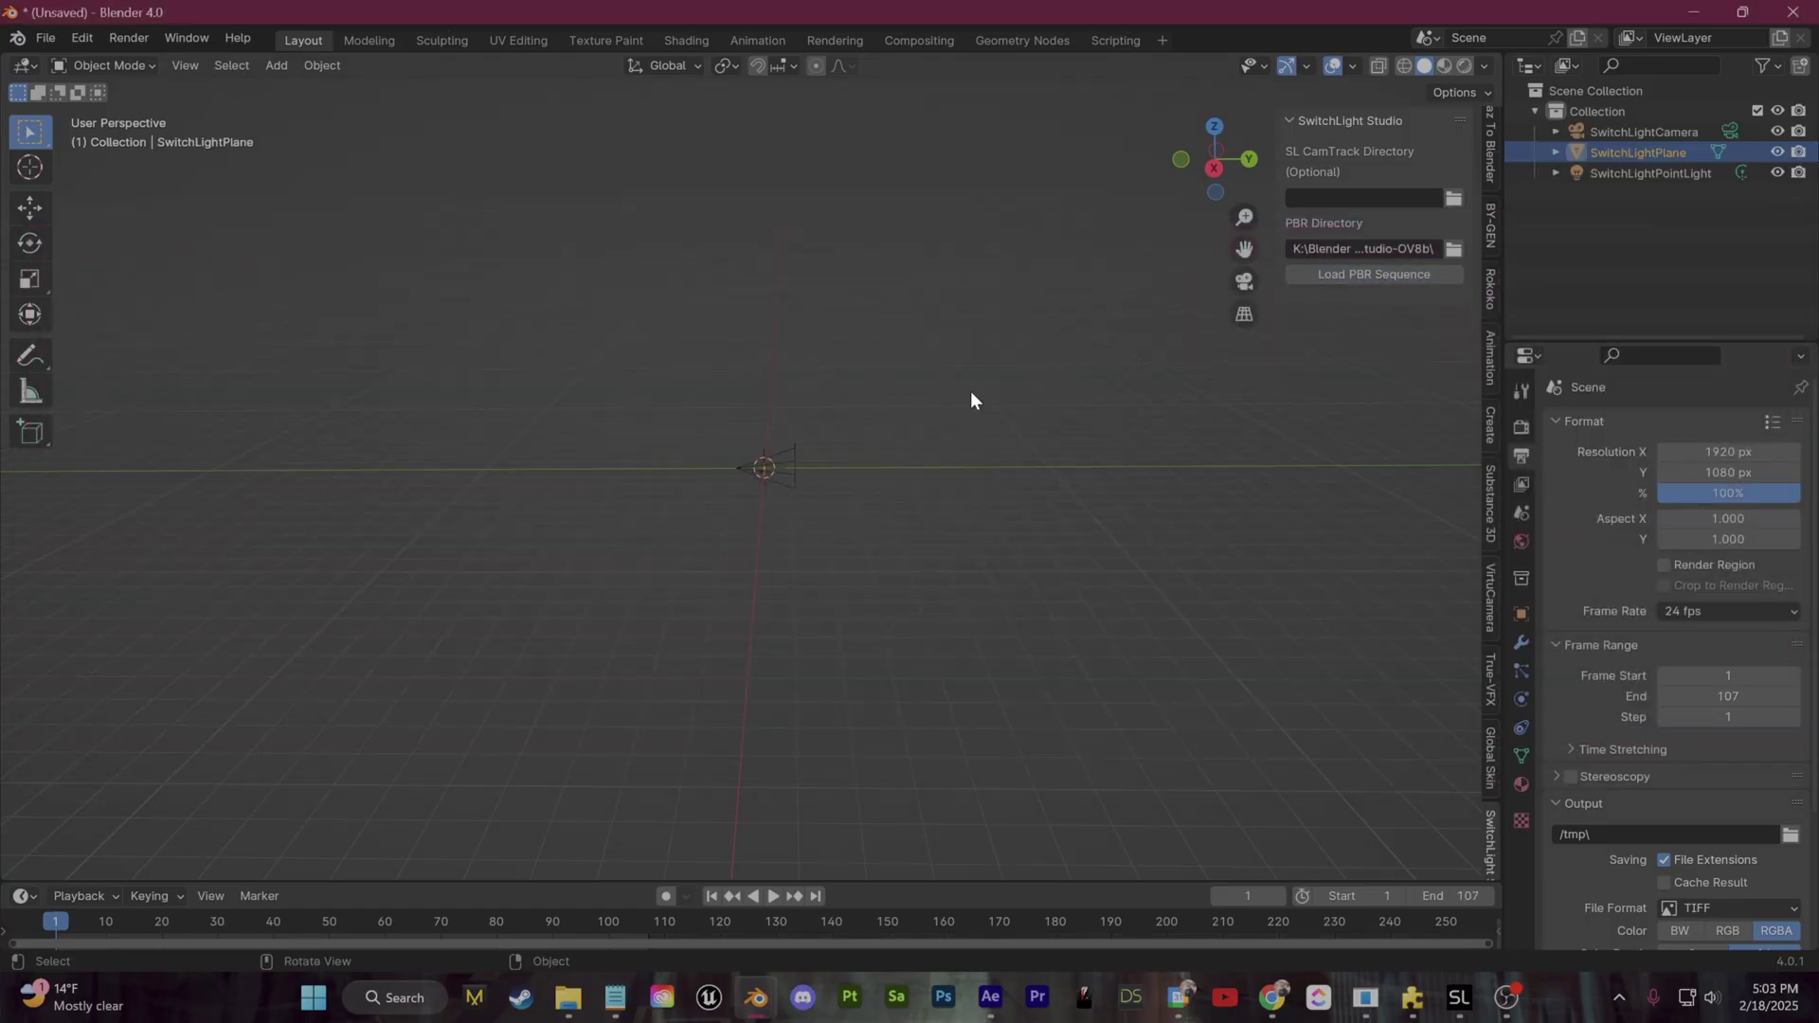
Step: Examine the loaded footage plane in the rendered camera view and scrub the animation to frame 36
{"action": "scroll", "coordinate": [786, 512], "scroll_direction": "up", "scroll_amount": 5}
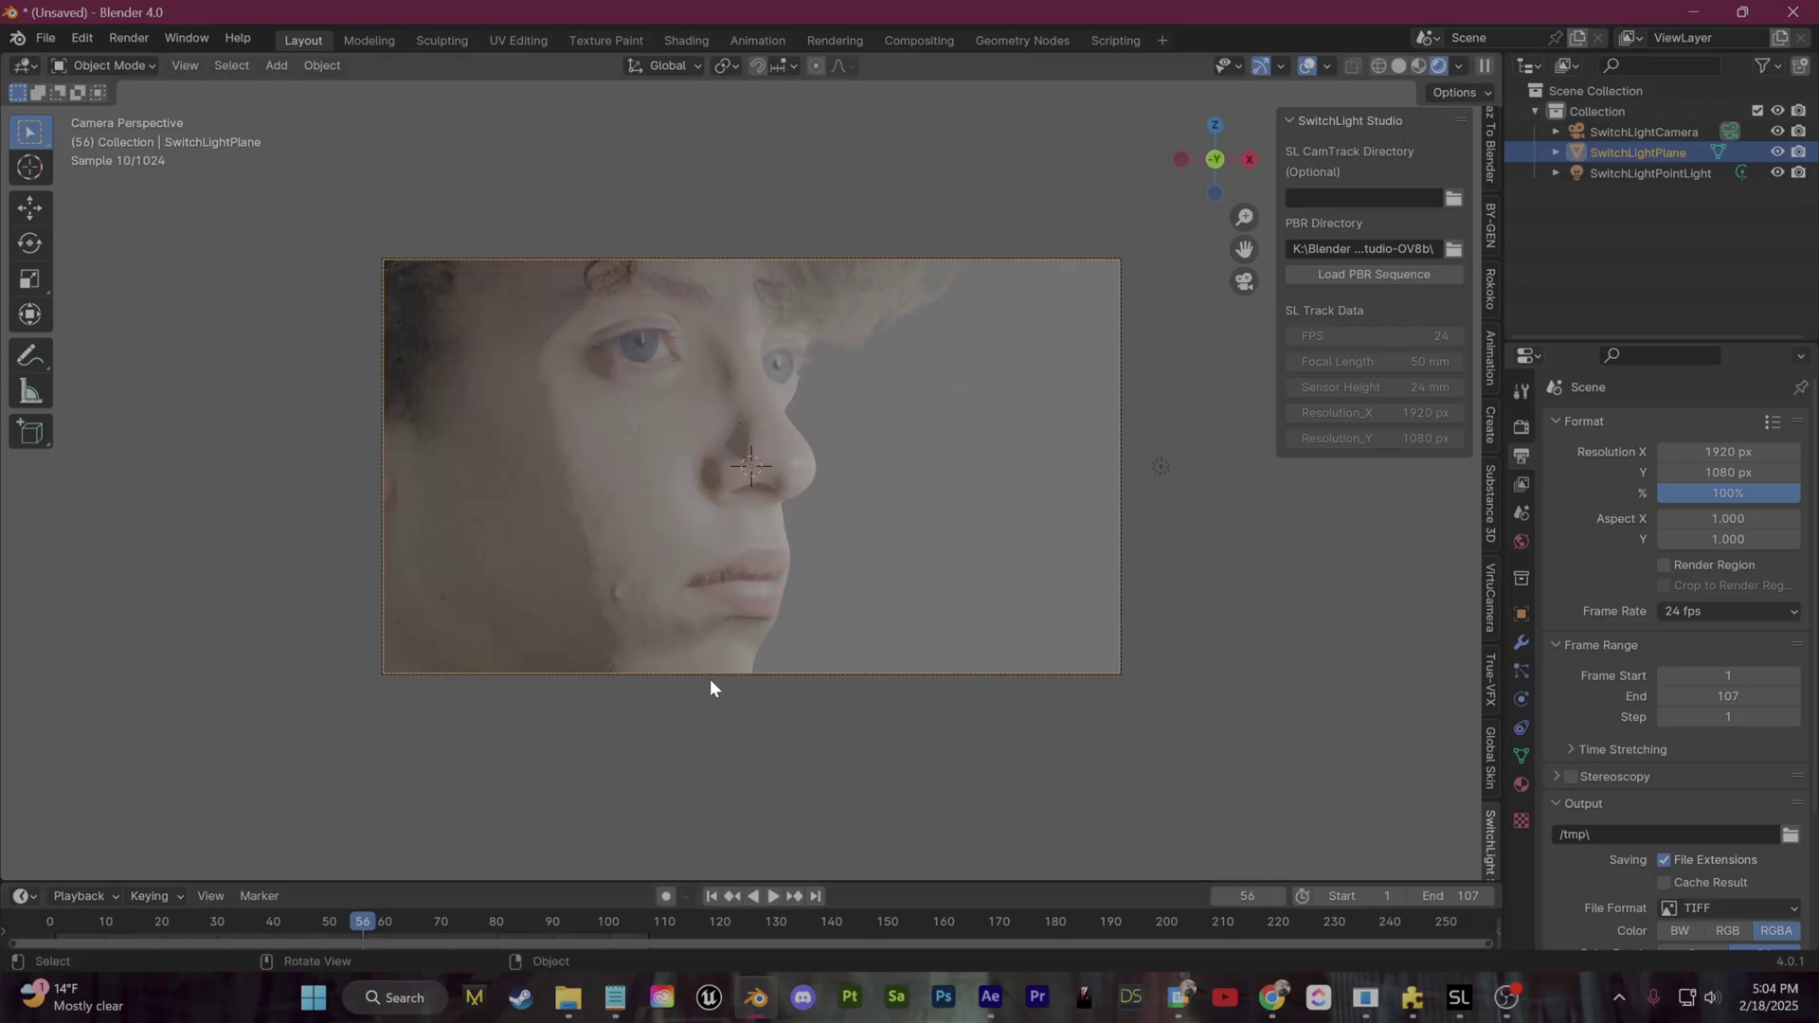
{"action": "scroll", "coordinate": [703, 676], "scroll_direction": "down", "scroll_amount": 2}
{"action": "left_click_drag", "start_coordinate": [379, 924], "coordinate": [252, 928]}
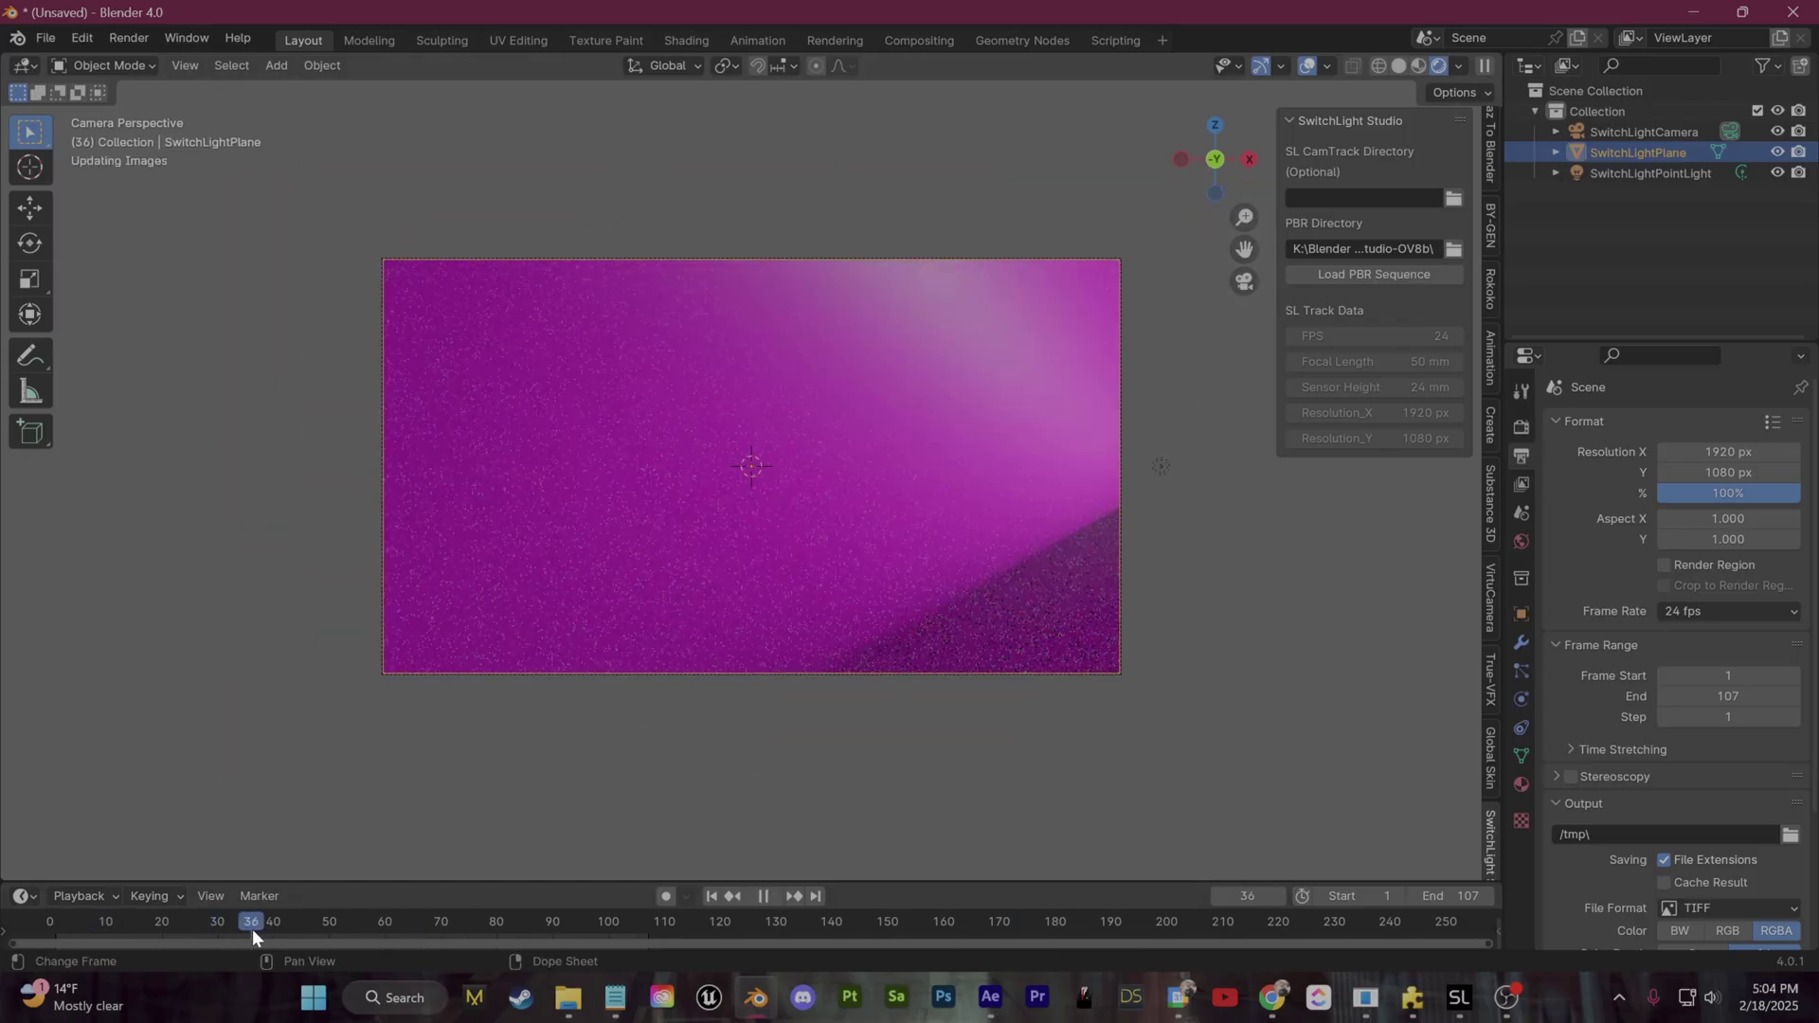
Step: Show the render settings and inspect the face lit by the added point light in the camera view
{"action": "left_click", "coordinate": [1521, 428]}
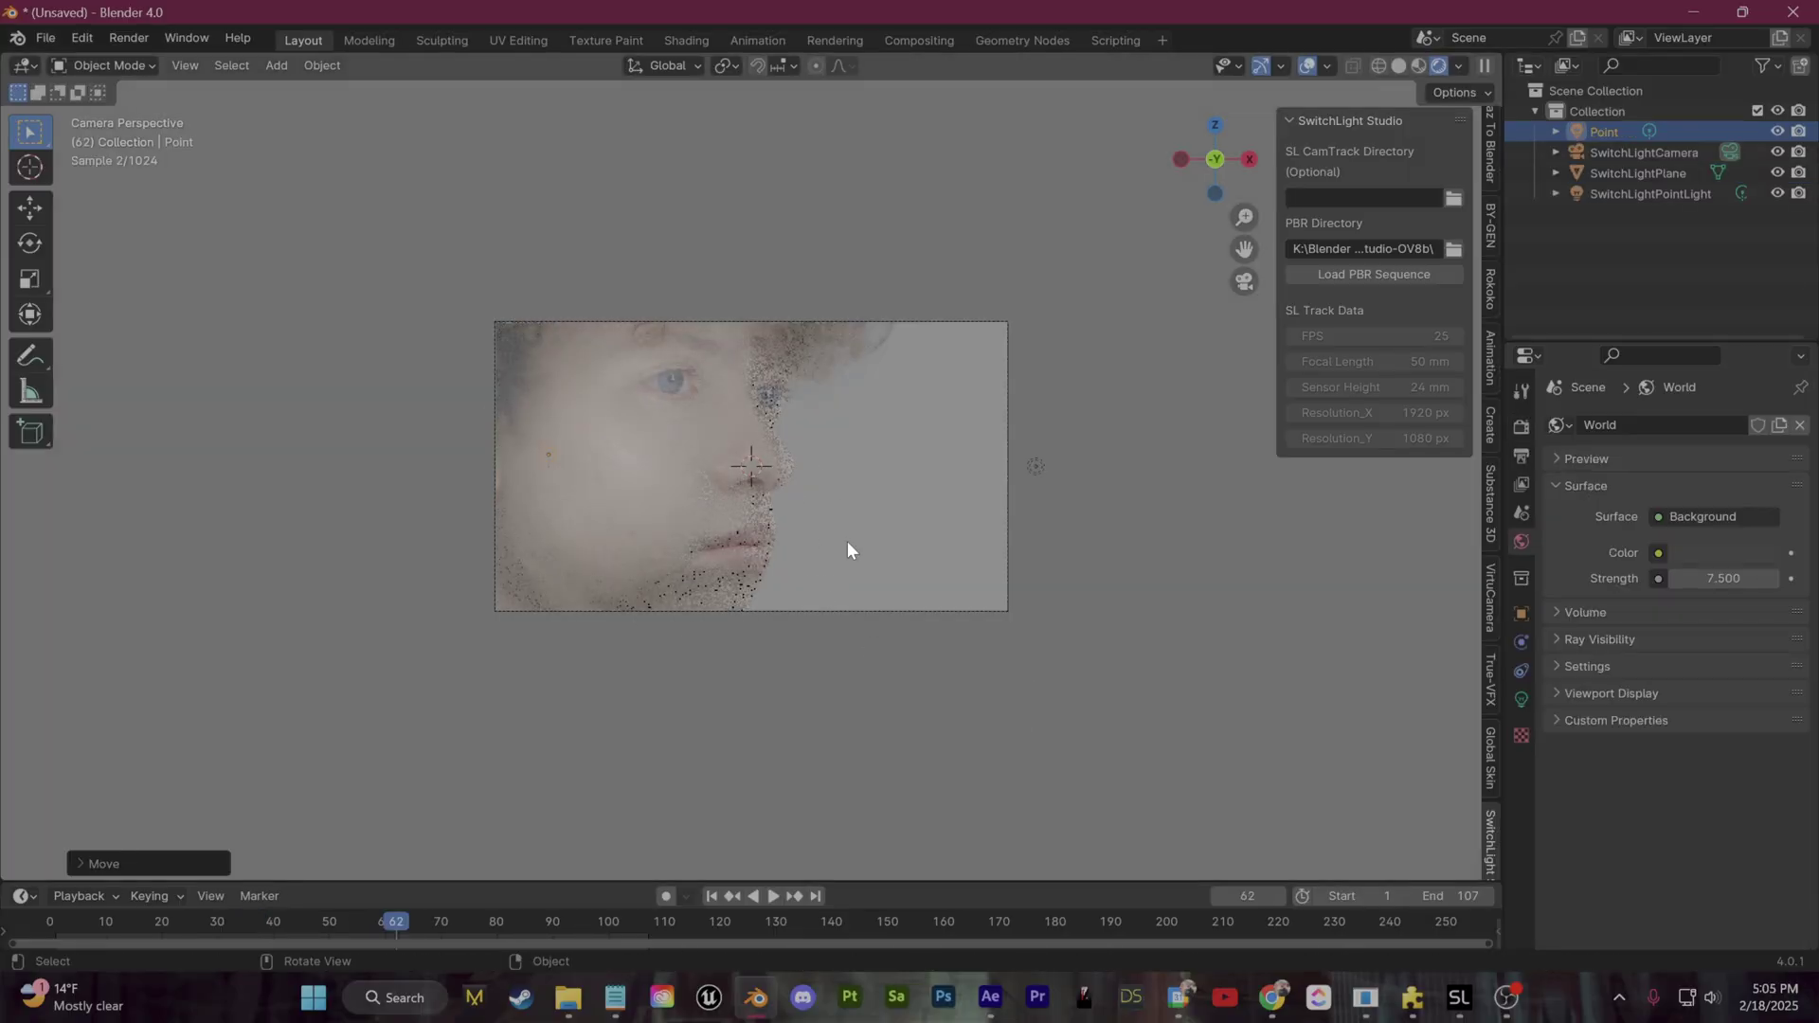
{"action": "scroll", "coordinate": [824, 536], "scroll_direction": "up", "scroll_amount": 4}
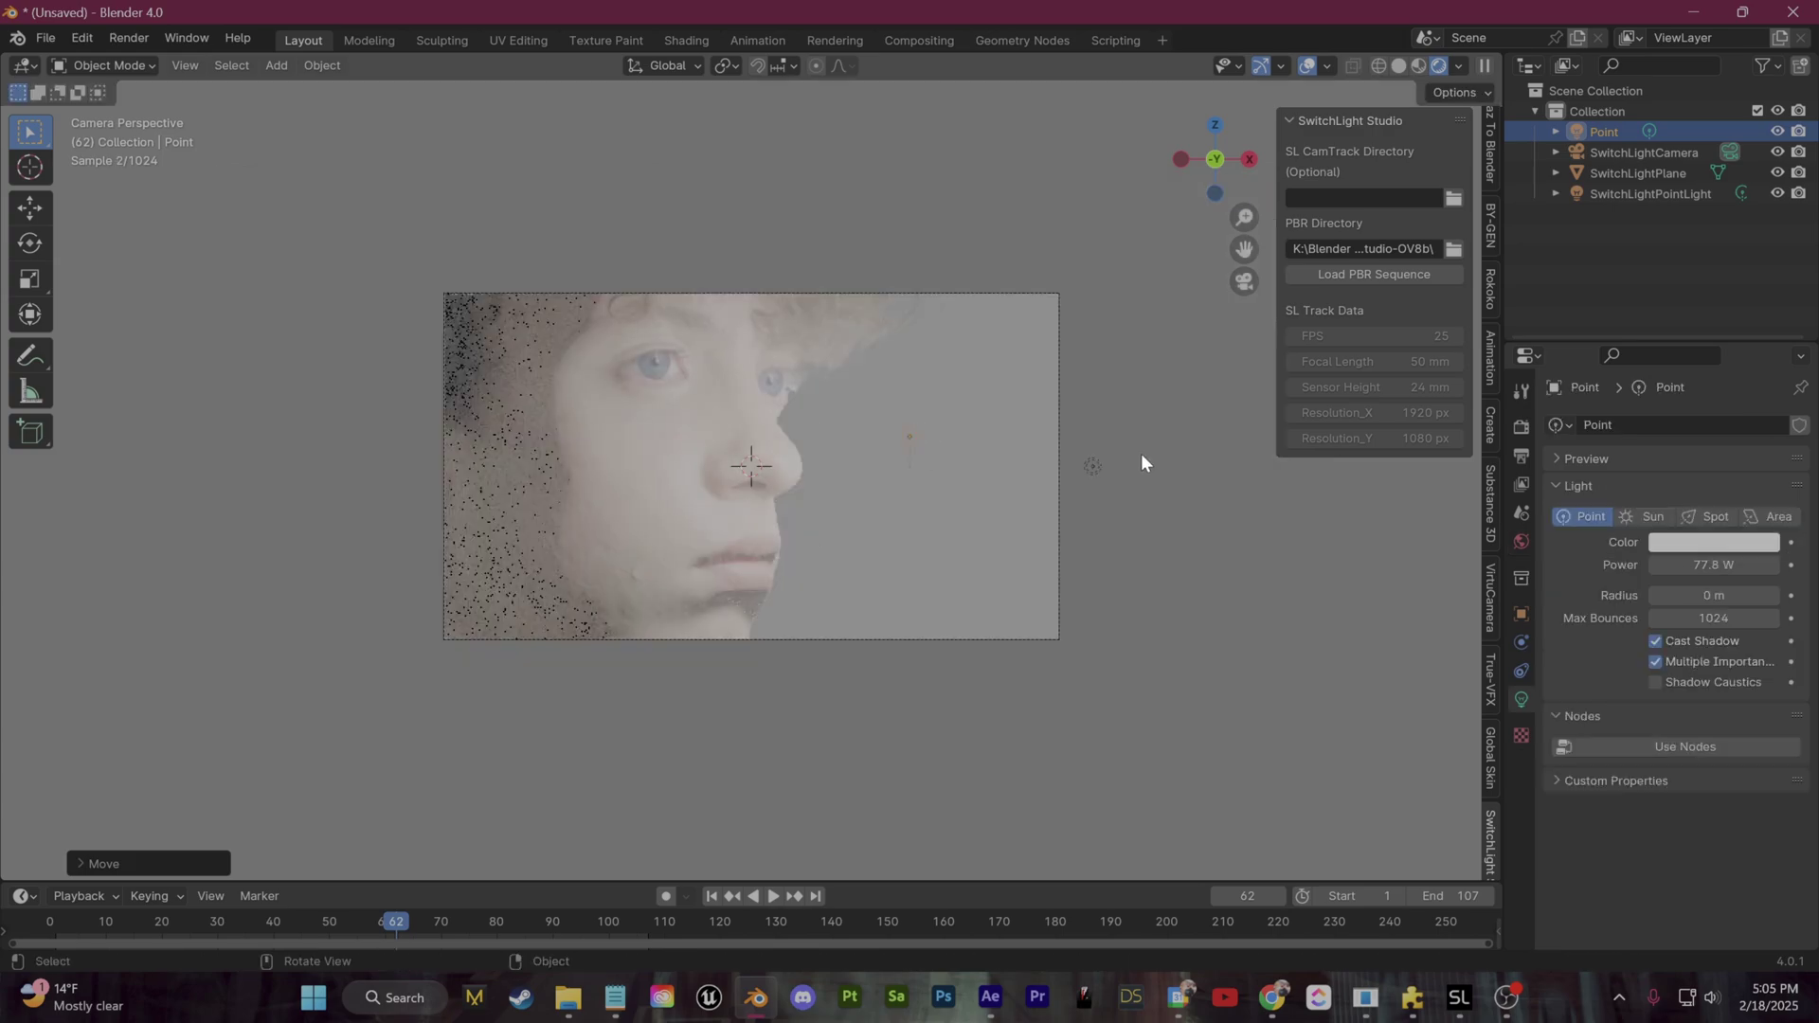
{"action": "middle_click_drag", "start_coordinate": [1142, 463], "coordinate": [1025, 469]}
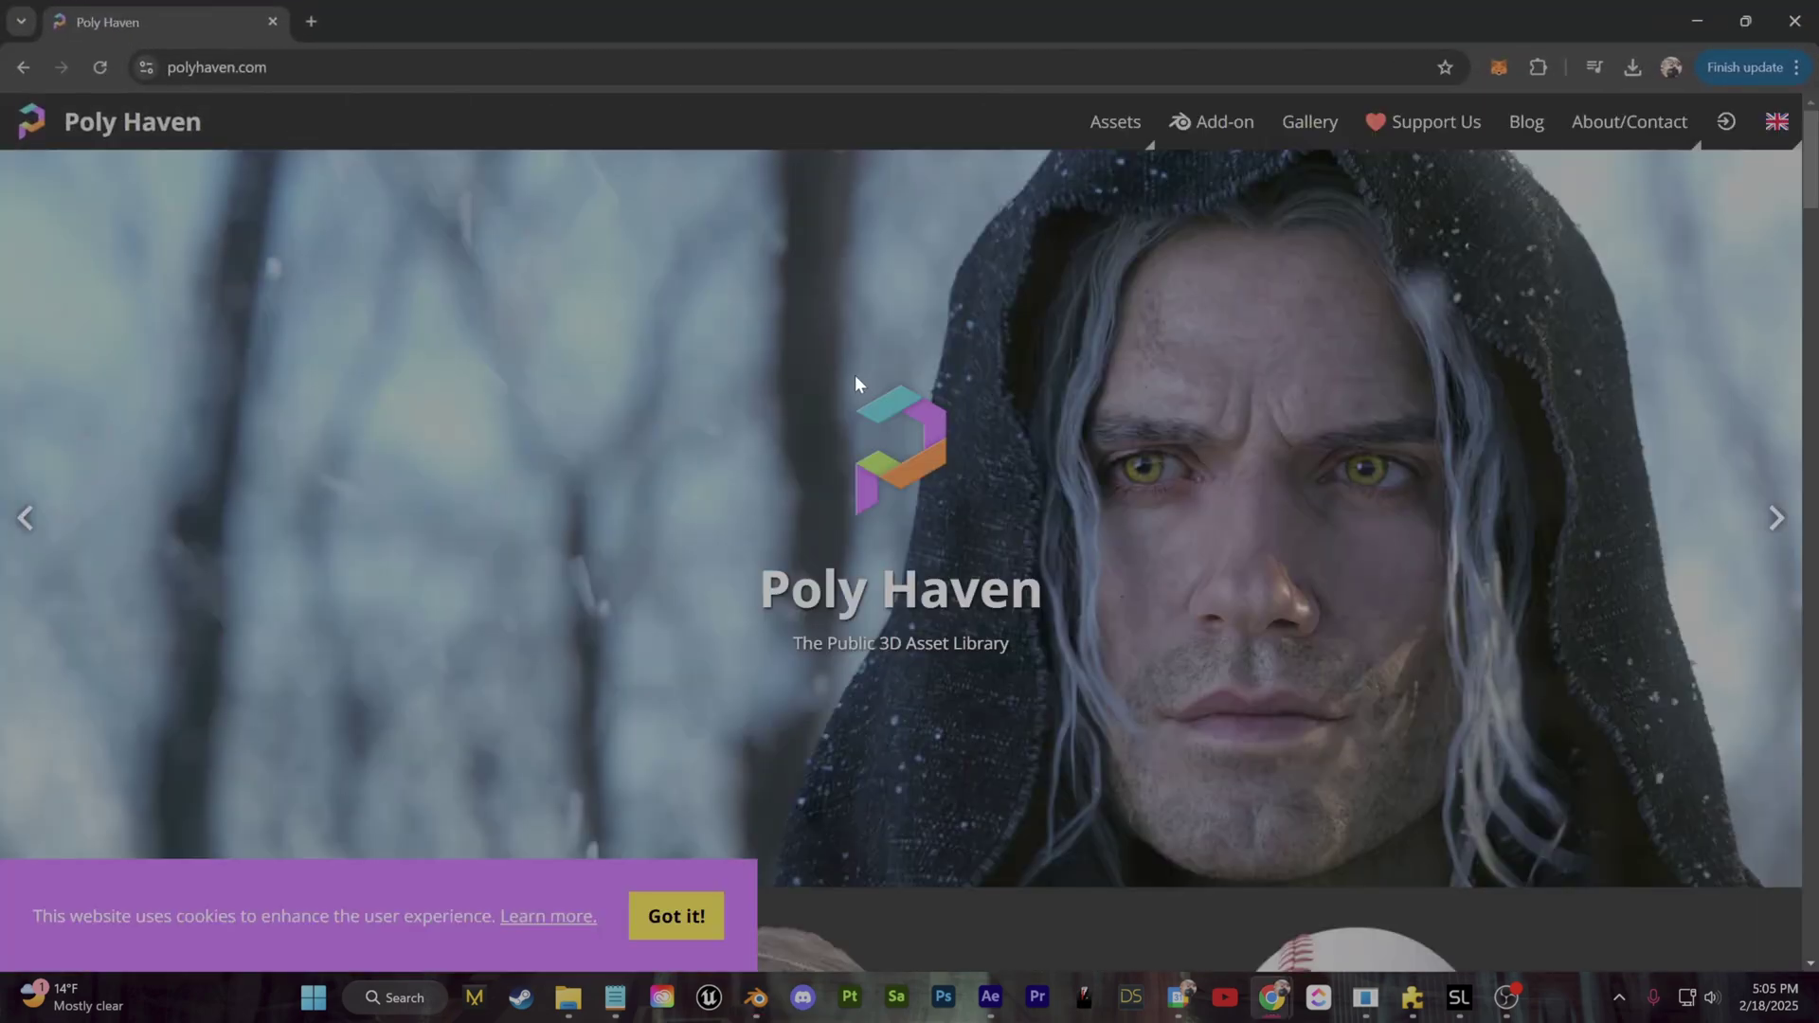
Step: Browse the HDRI collection on Poly Haven in the browser and open the Lakeside Sunrise HDRI
{"action": "scroll", "coordinate": [686, 512], "scroll_direction": "down", "scroll_amount": 5}
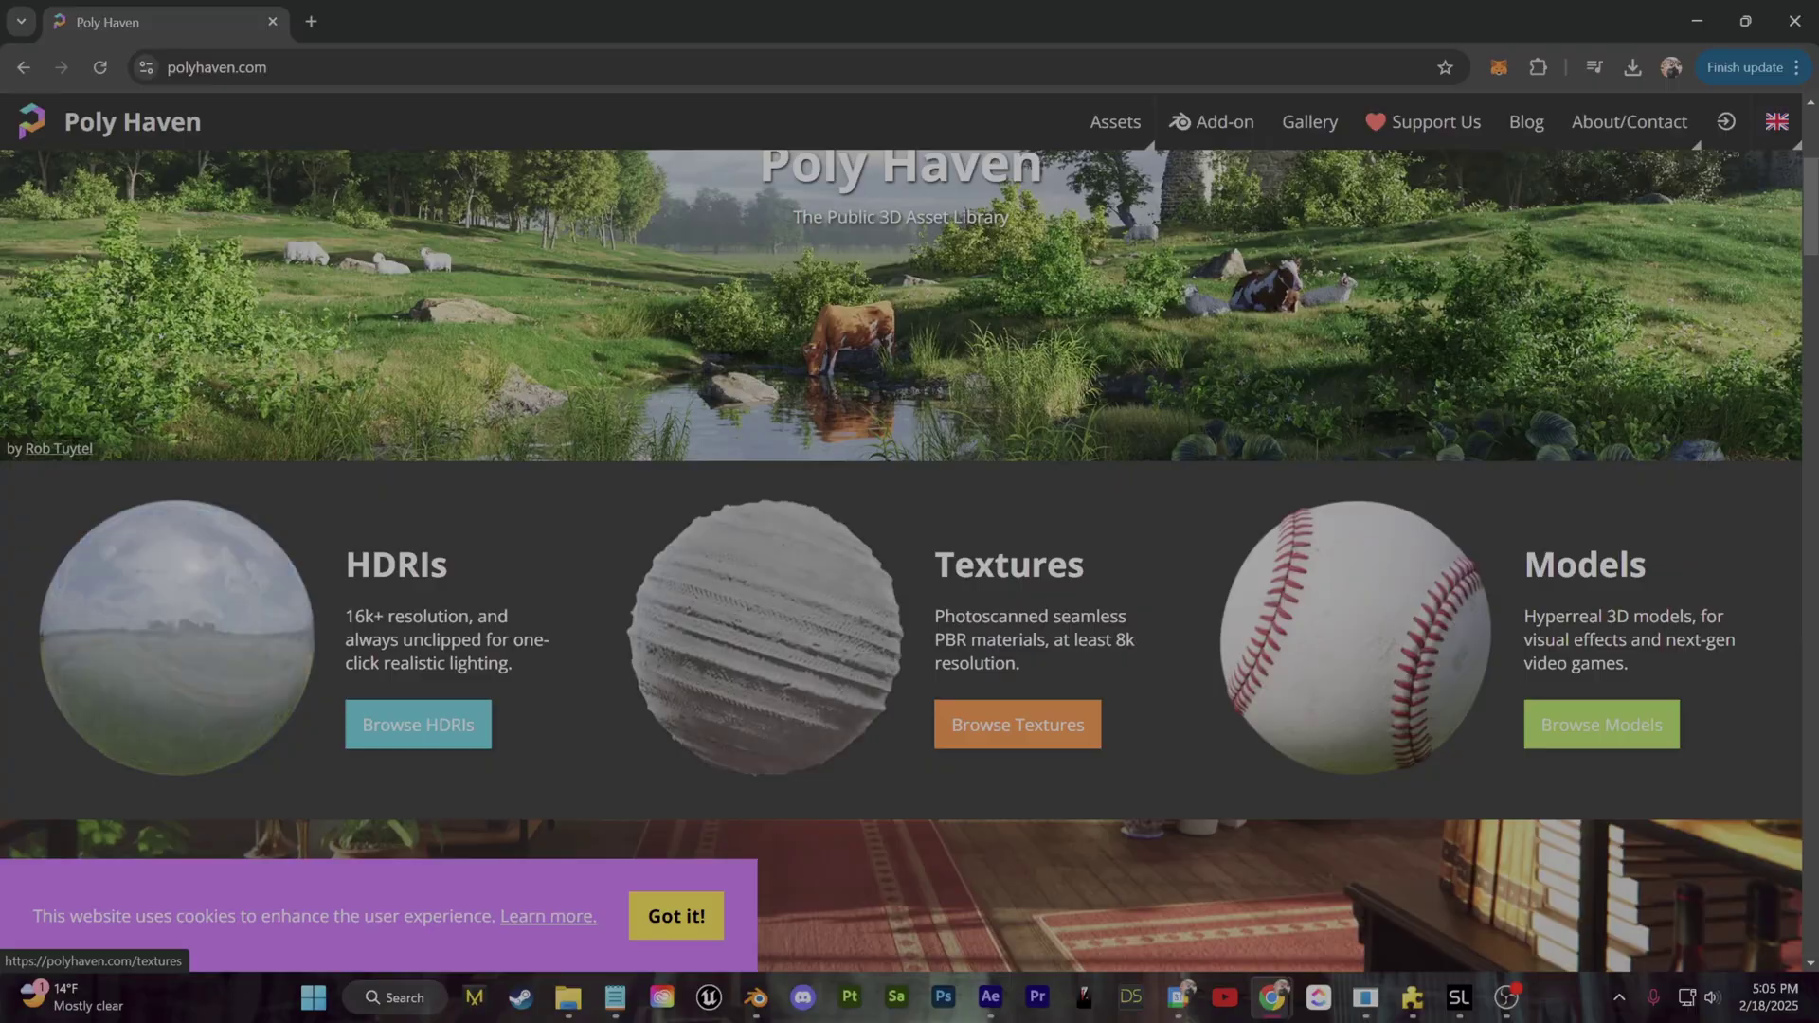
{"action": "left_click", "coordinate": [309, 565]}
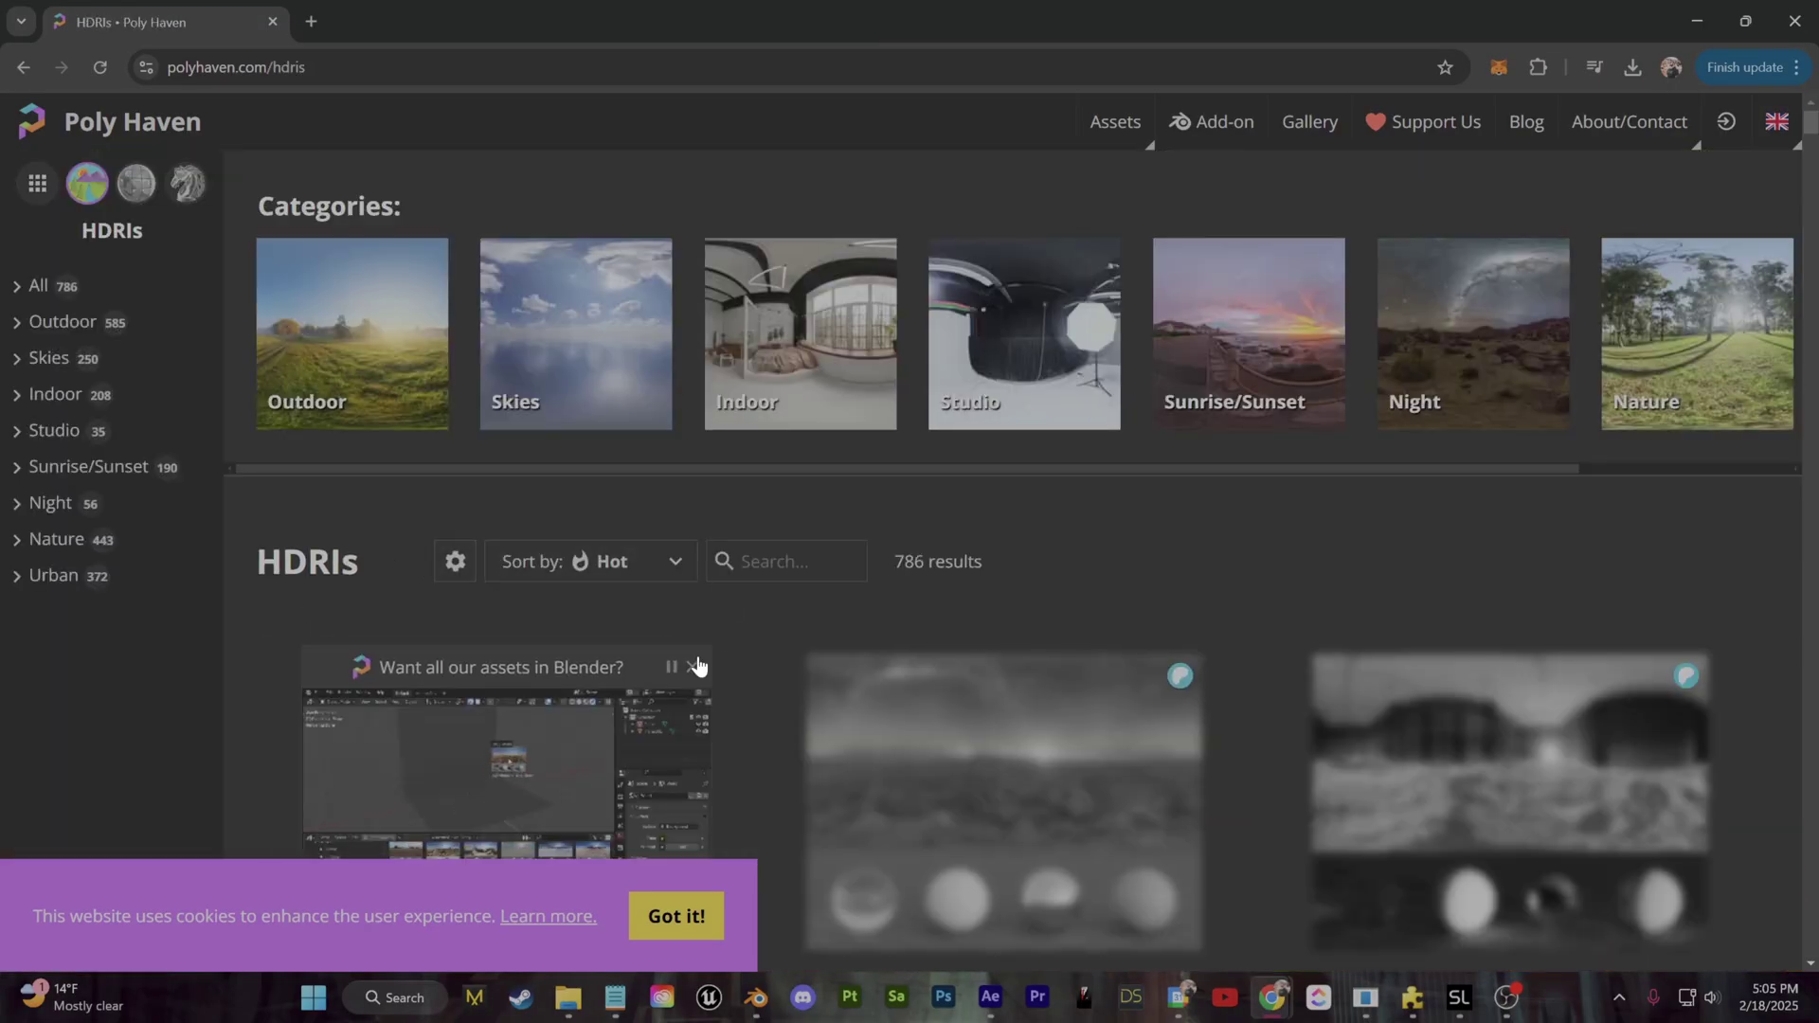
{"action": "scroll", "coordinate": [794, 690], "scroll_direction": "down", "scroll_amount": 2}
{"action": "scroll", "coordinate": [786, 786], "scroll_direction": "down", "scroll_amount": 4}
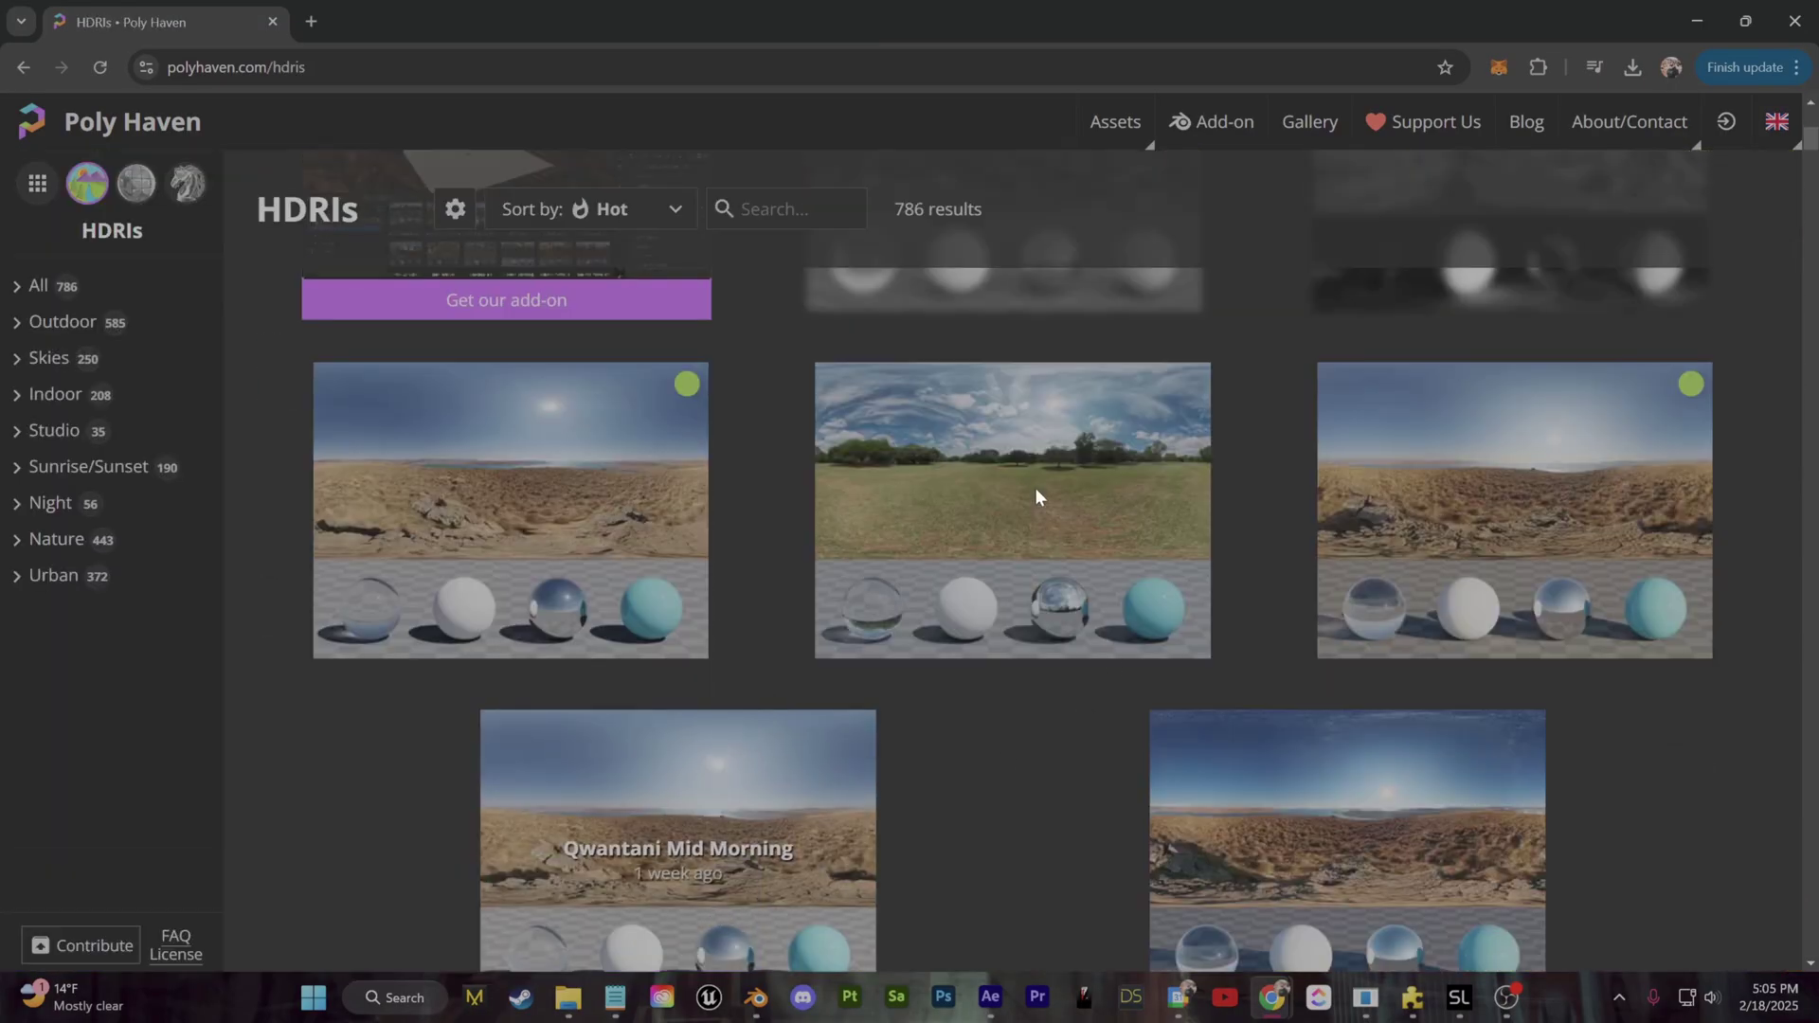
{"action": "scroll", "coordinate": [1097, 827], "scroll_direction": "down", "scroll_amount": 3}
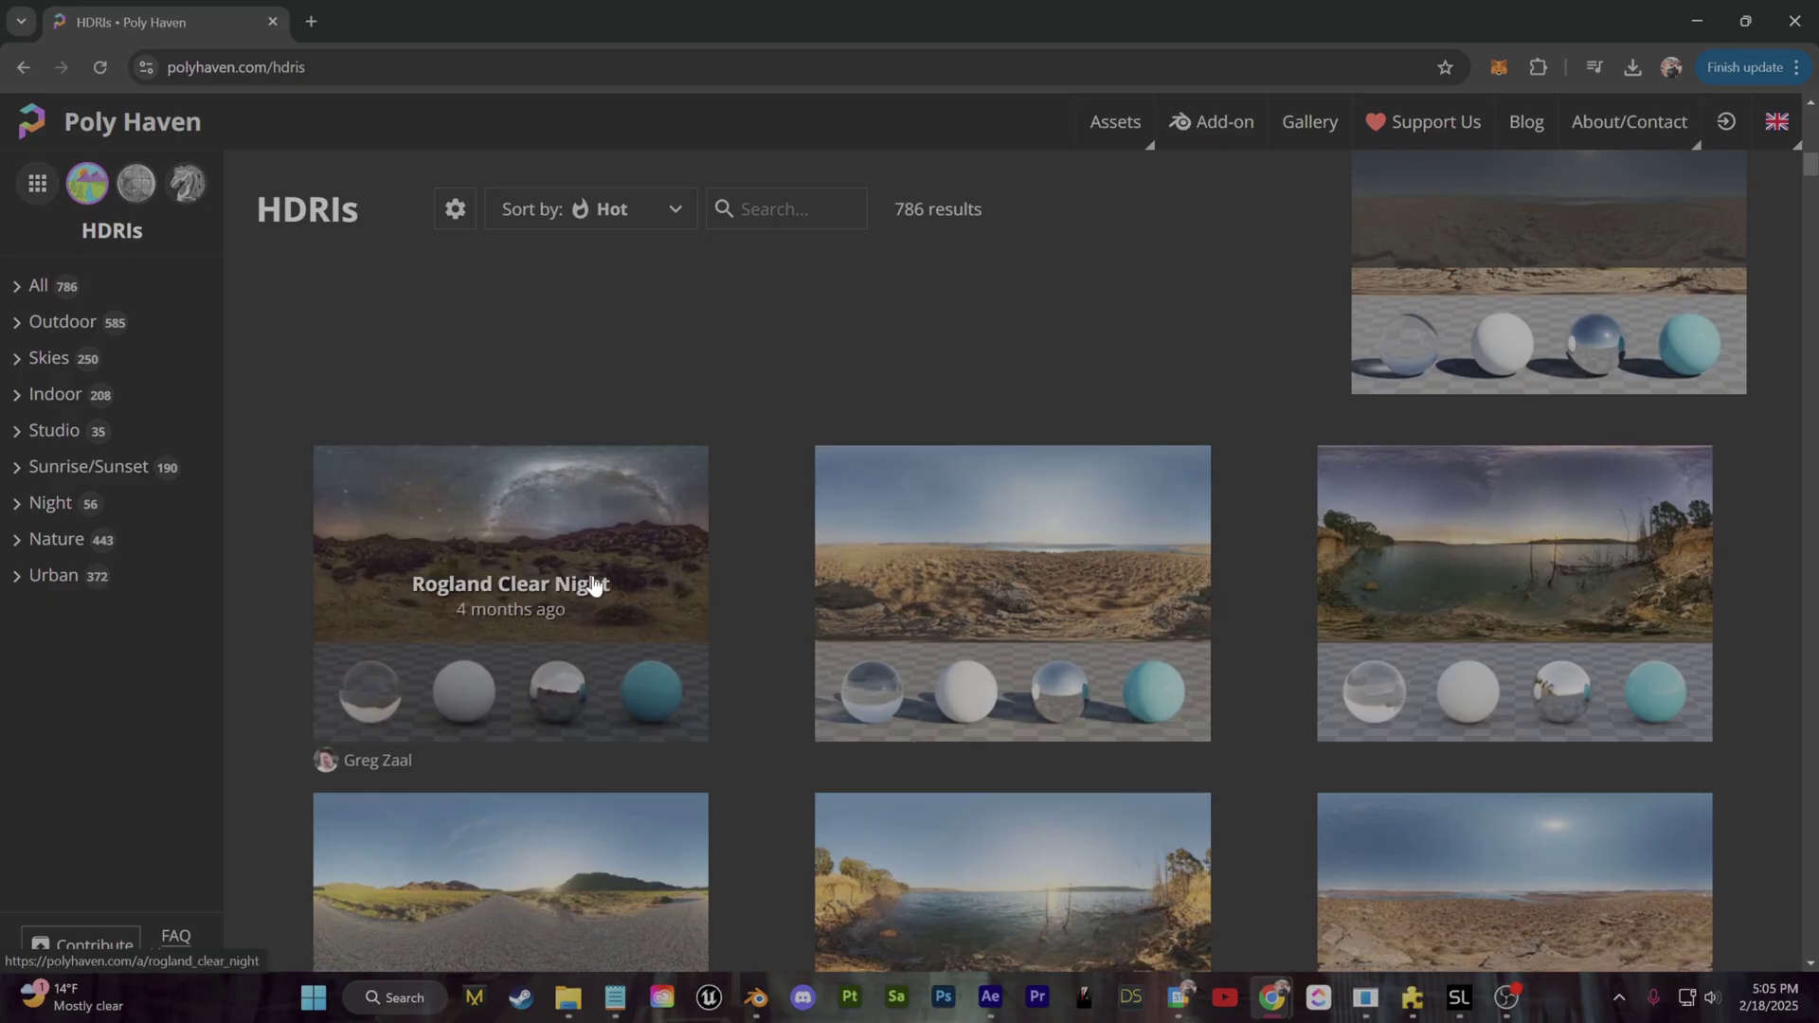
{"action": "scroll", "coordinate": [615, 493], "scroll_direction": "down", "scroll_amount": 2}
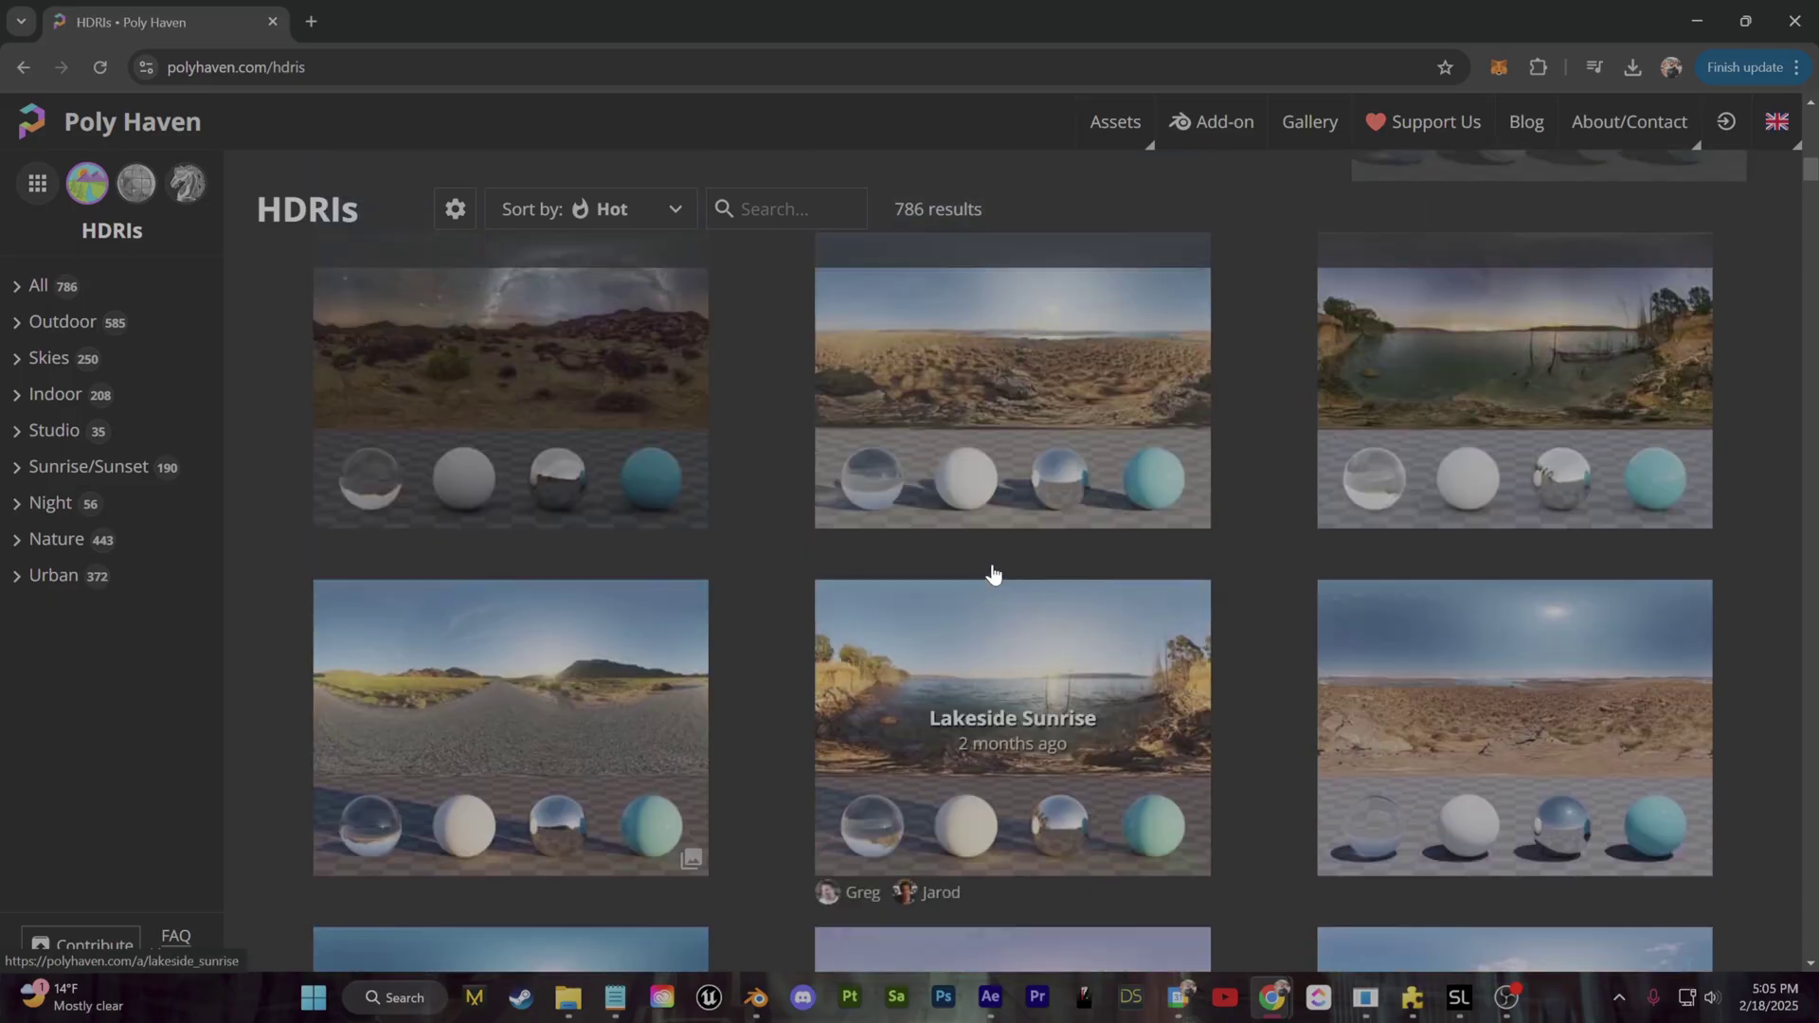
{"action": "left_click", "coordinate": [1056, 763]}
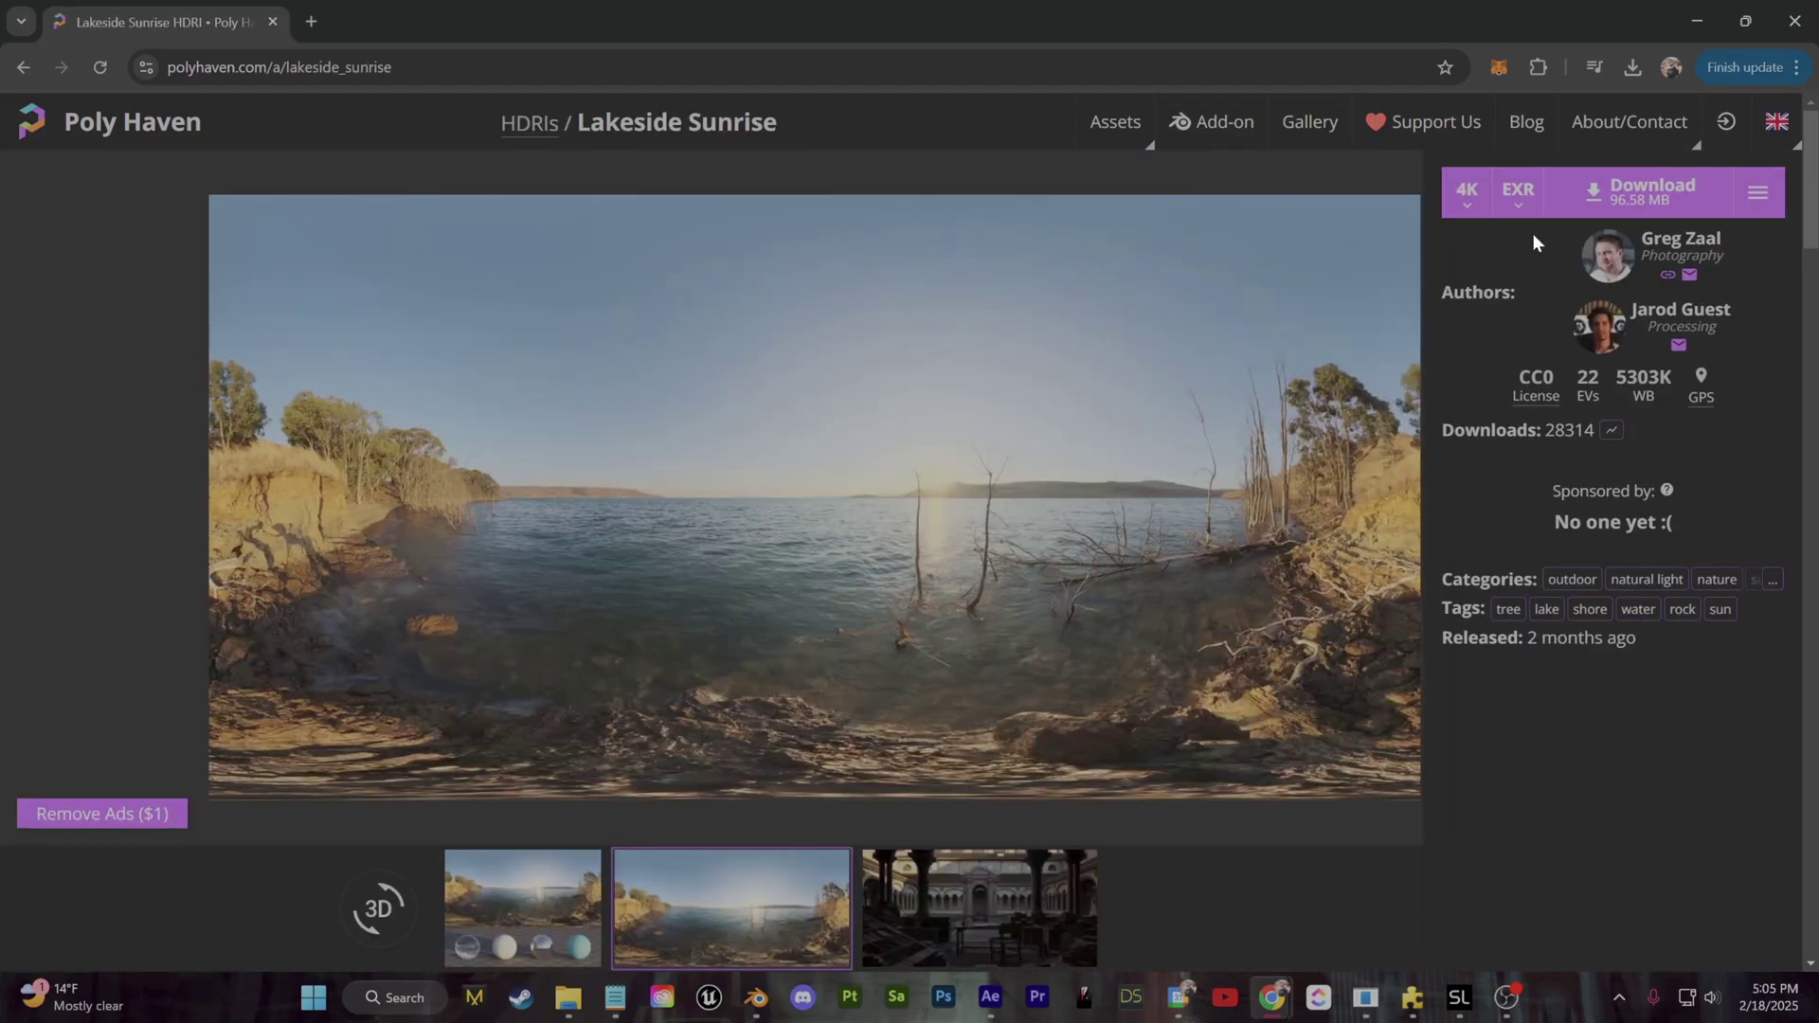
Step: Download the 4K EXR of Lakeside Sunrise as lakeside_sunrise_4k into a new HDRI folder inside Blender Switchlight
{"action": "left_click", "coordinate": [1633, 193]}
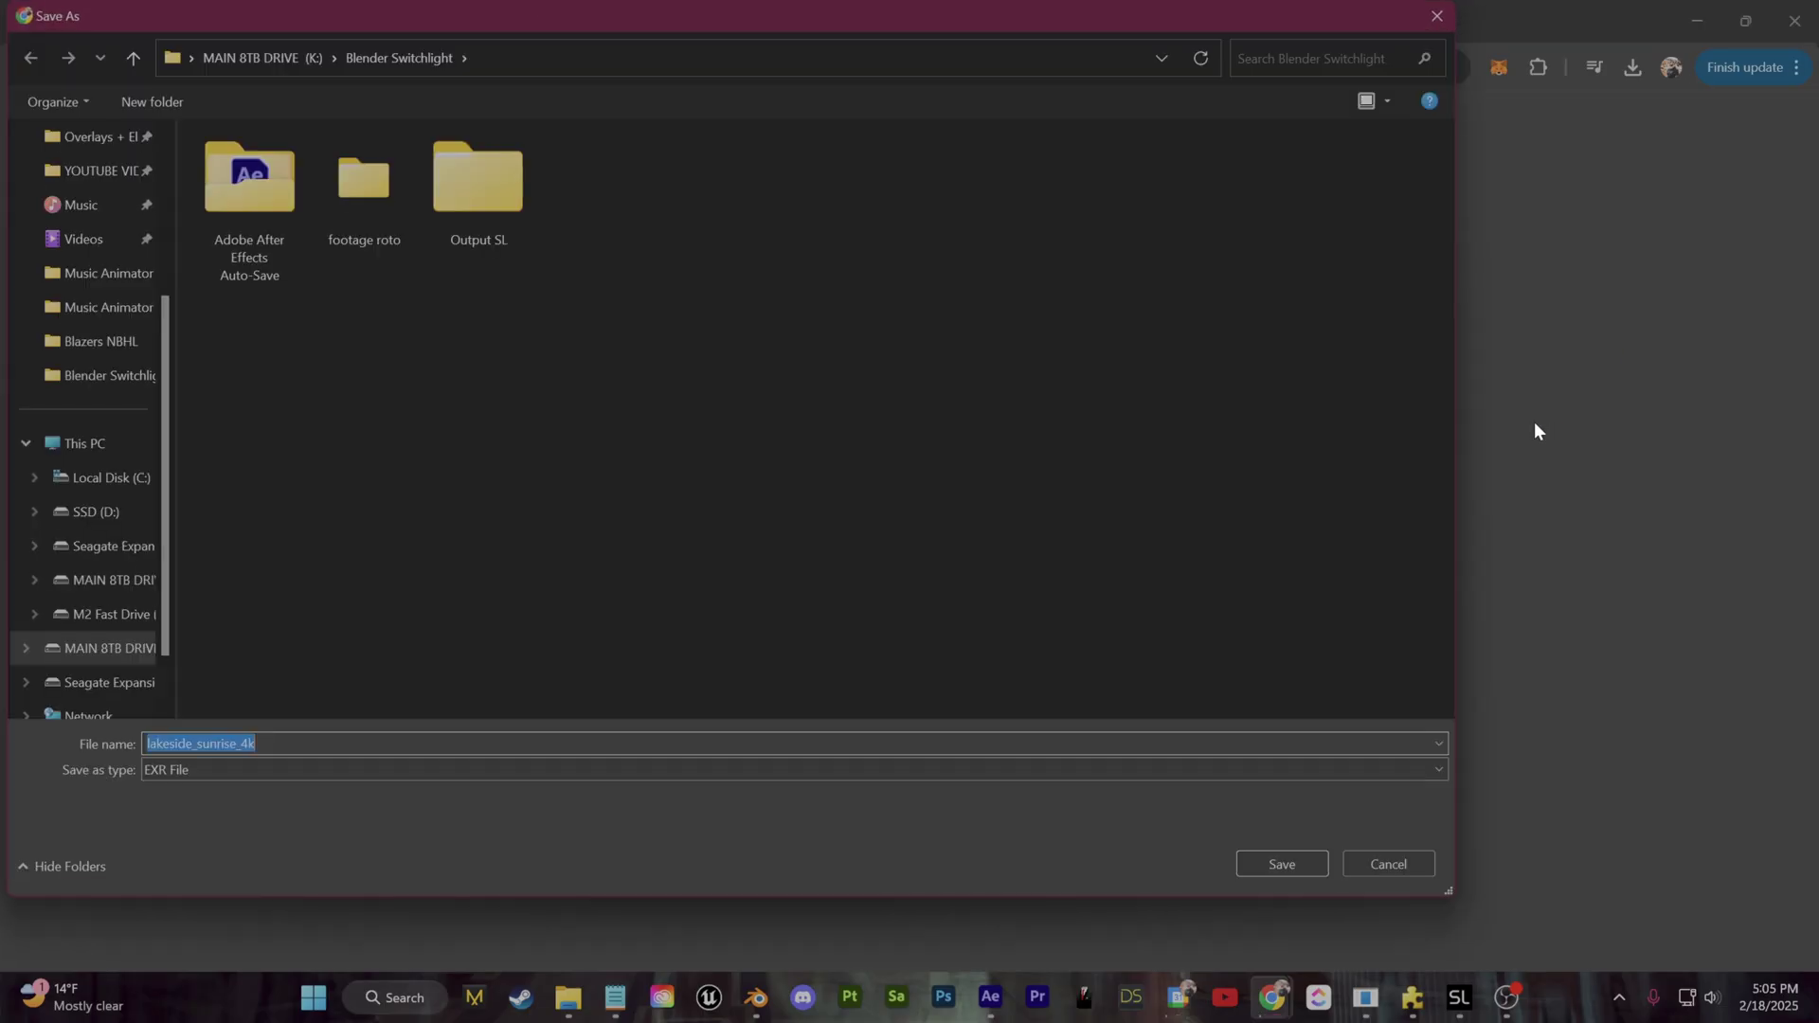
{"action": "right_click", "coordinate": [779, 377]}
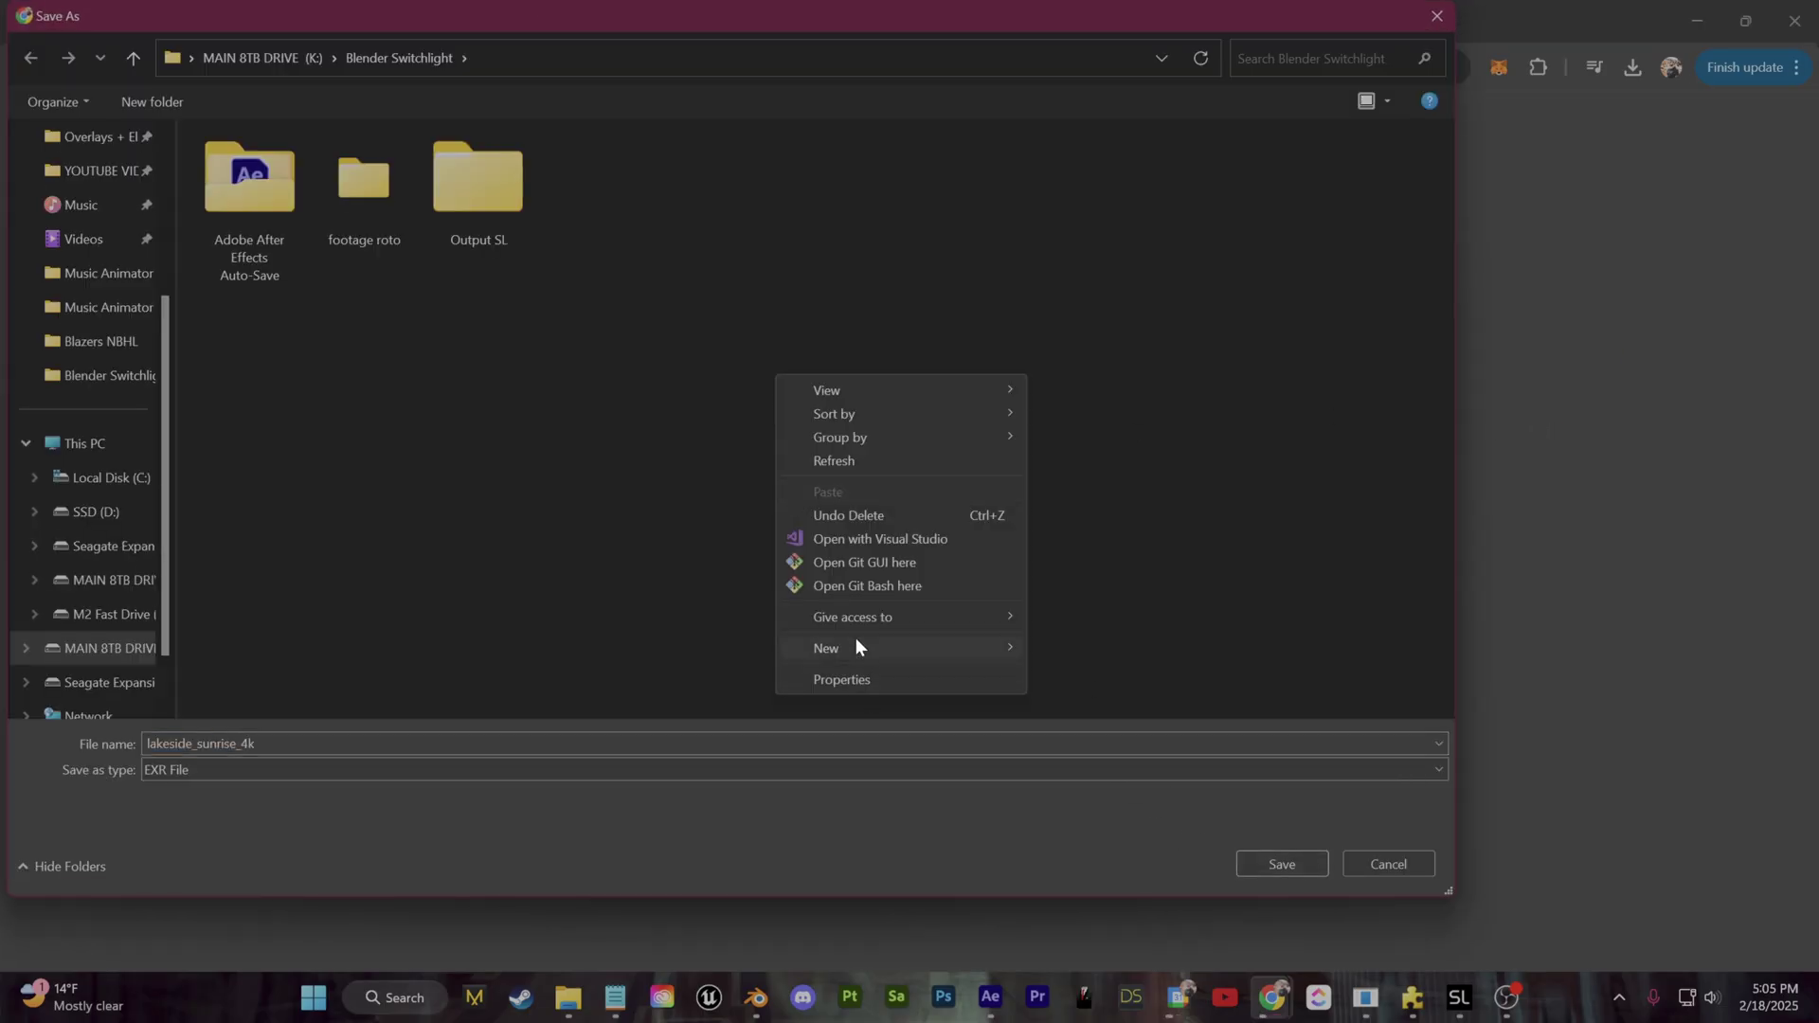
{"action": "mouse_move", "coordinate": [856, 648]}
{"action": "left_click", "coordinate": [1069, 651]}
{"action": "type", "text": "HDRI"}
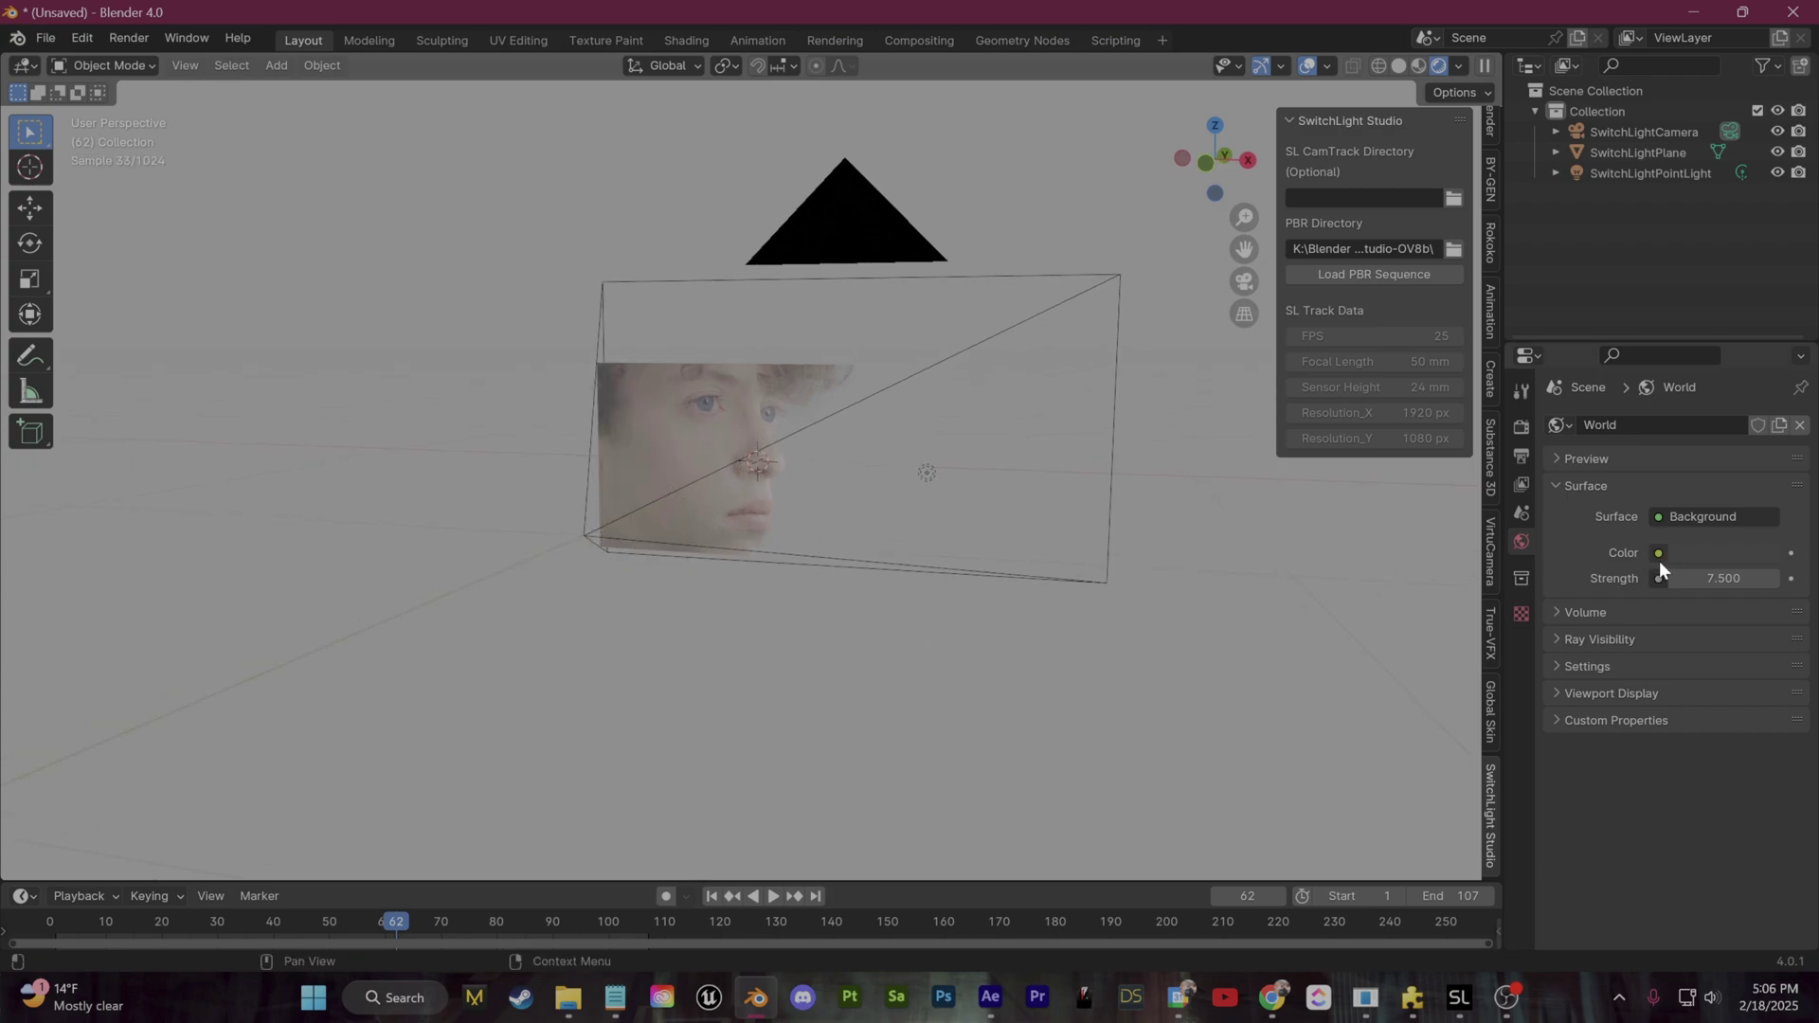
Step: Switch to Blender and assign an Environment Texture with lakeside_sunrise_4k.exr as the world background colour
{"action": "left_click", "coordinate": [1658, 557]}
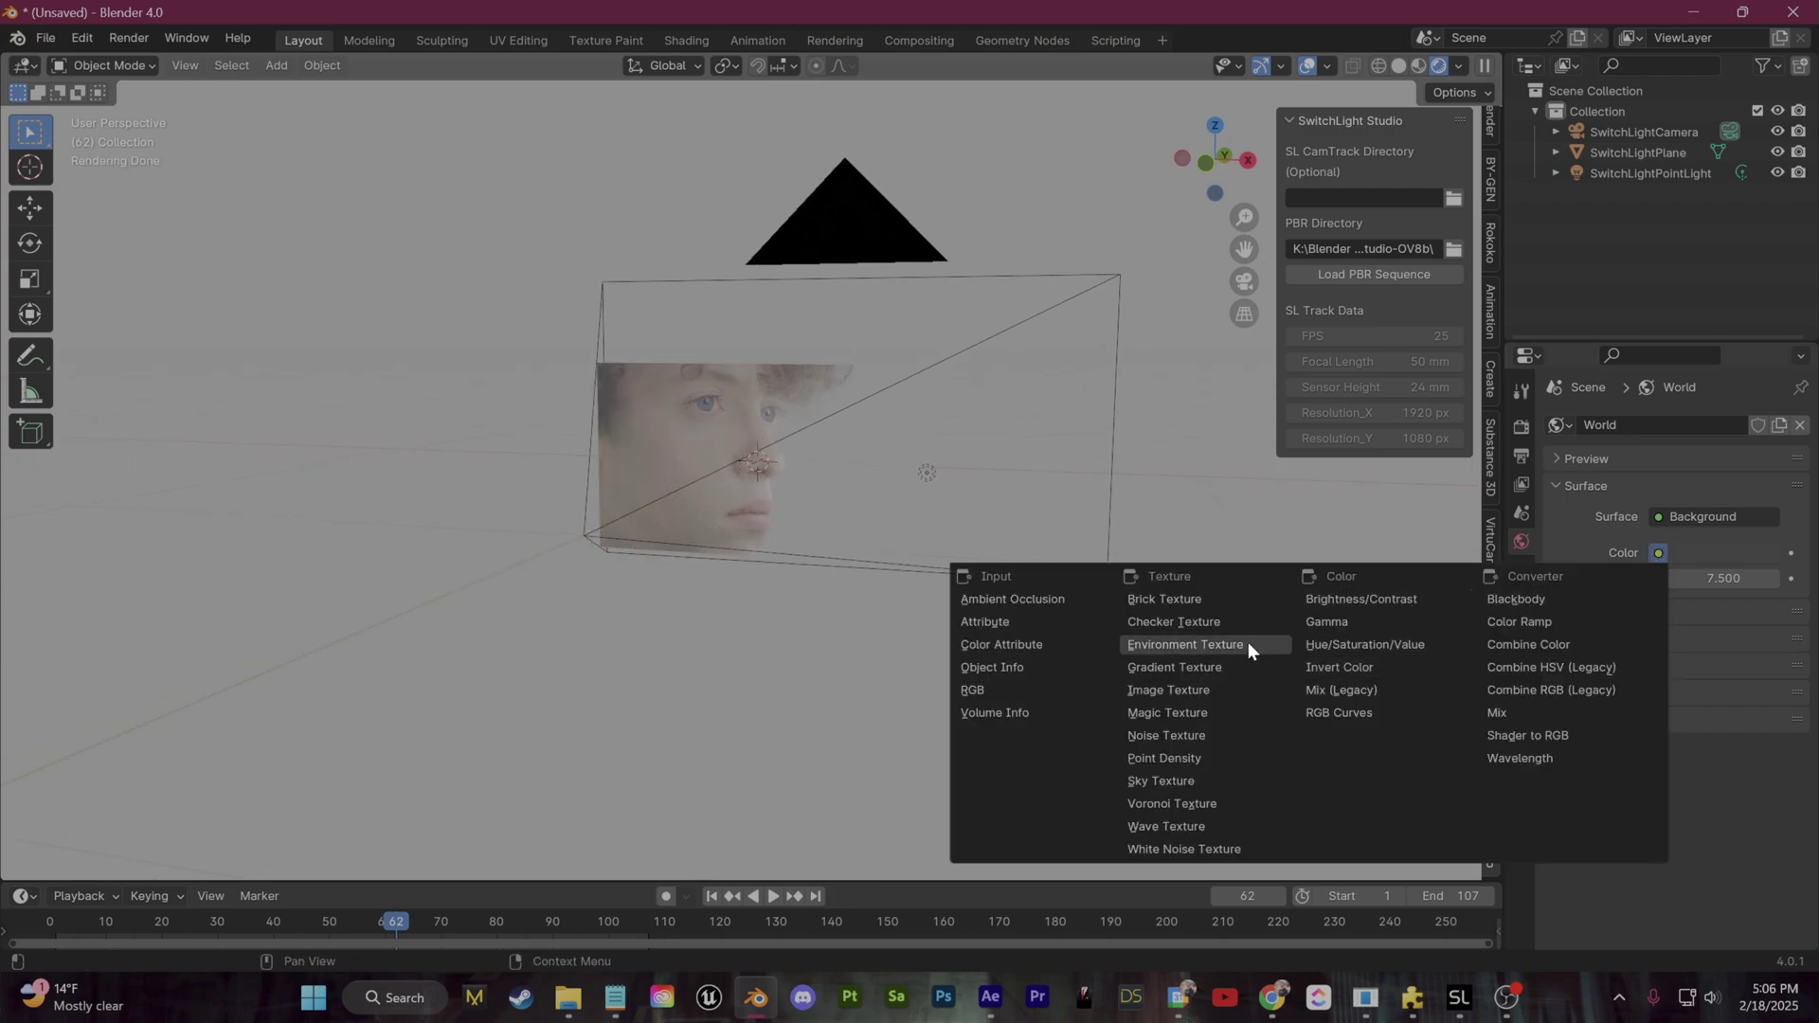
{"action": "left_click", "coordinate": [1220, 642]}
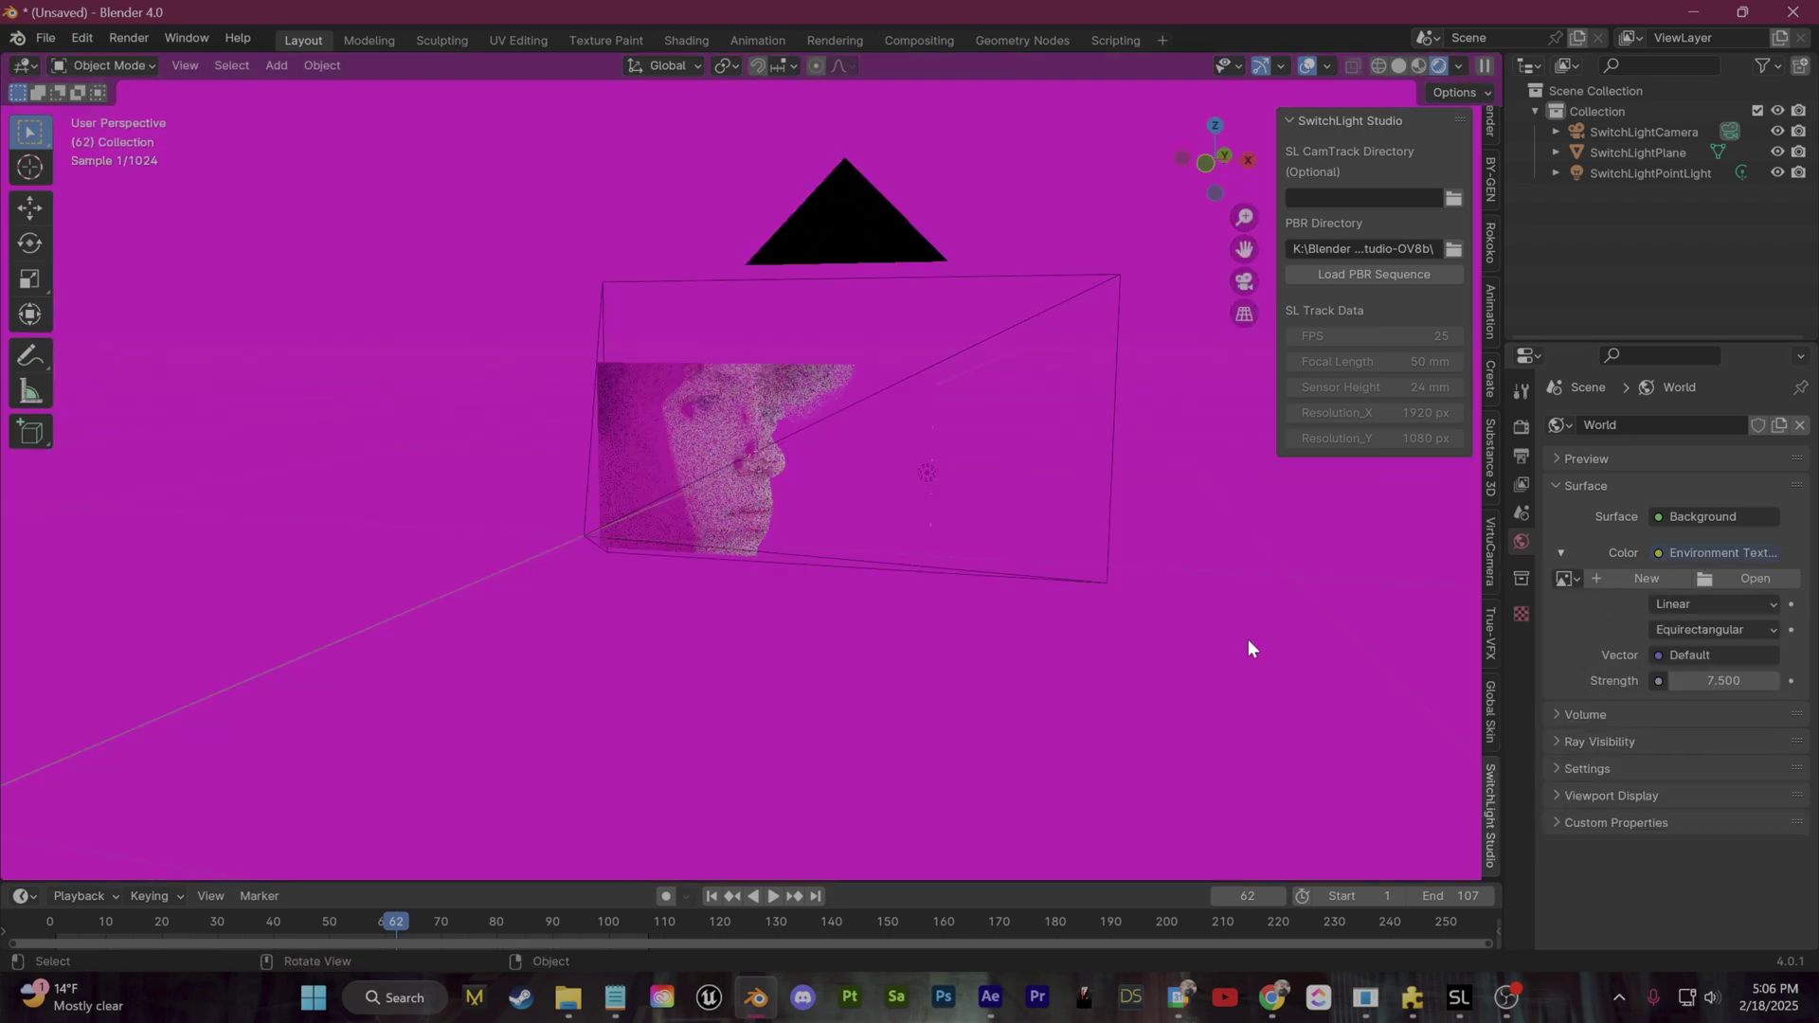
{"action": "left_click", "coordinate": [1756, 578]}
{"action": "left_click", "coordinate": [403, 331]}
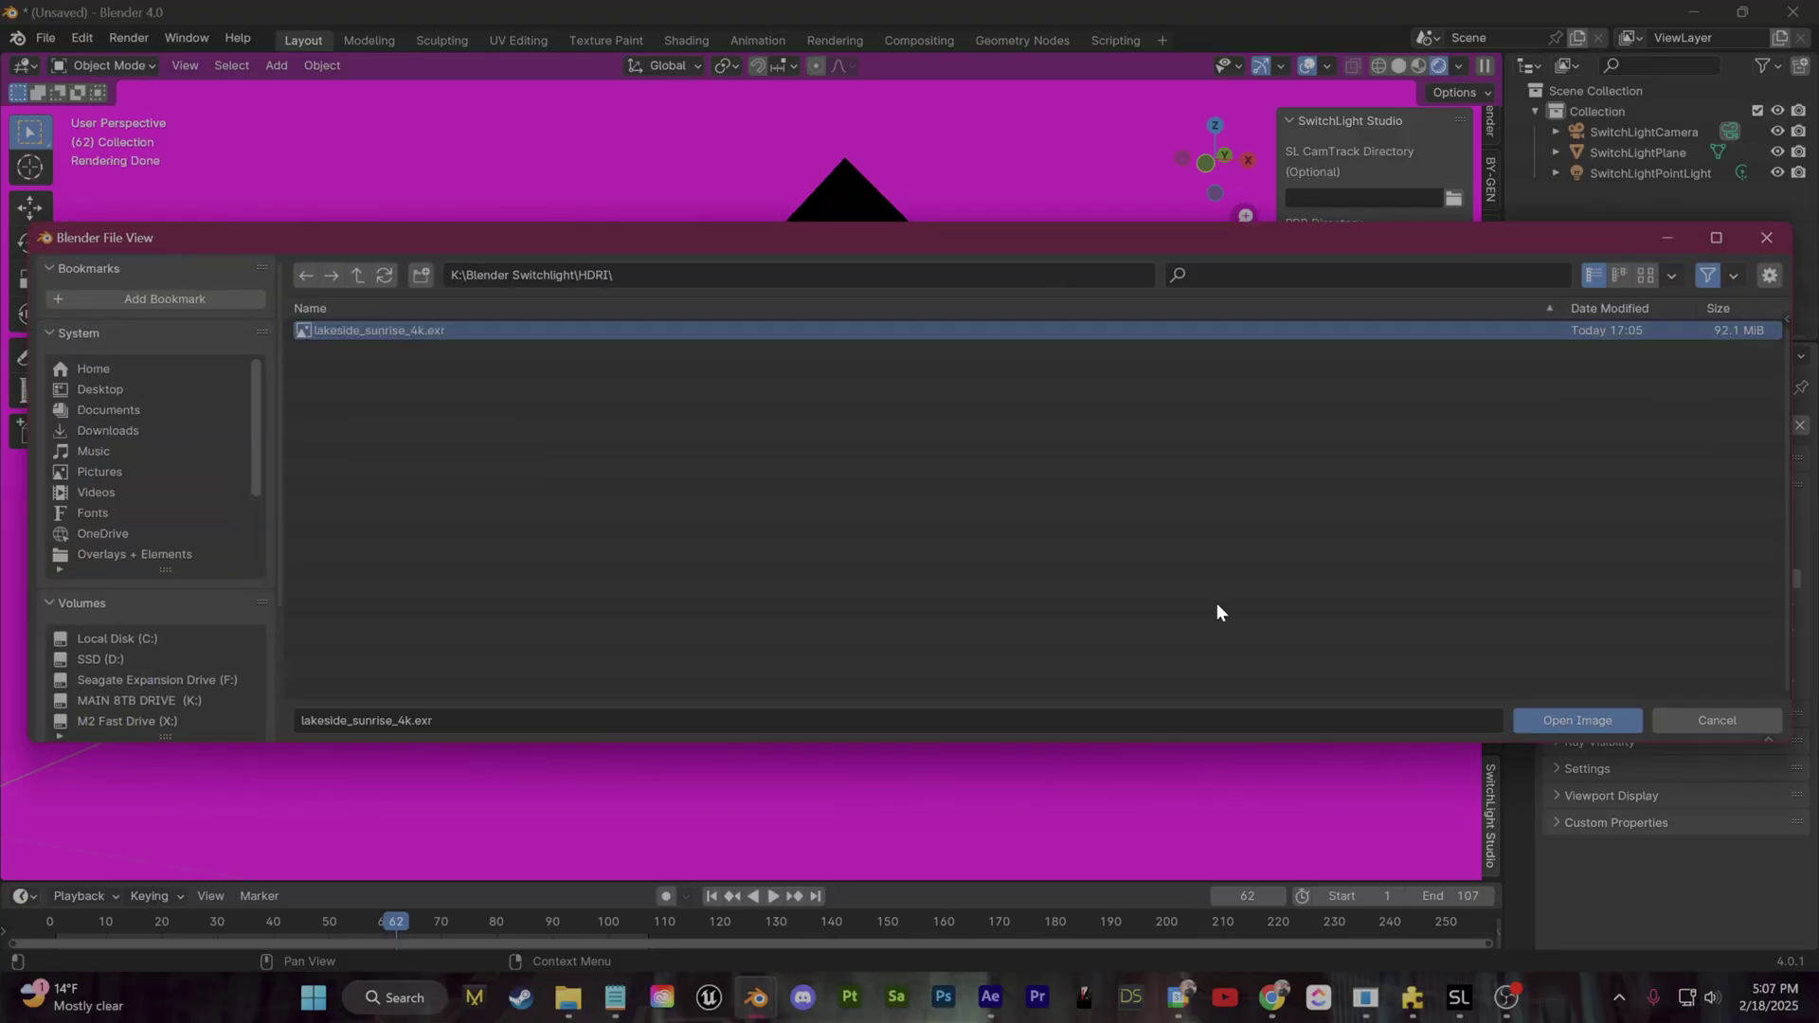
{"action": "left_click", "coordinate": [1571, 720]}
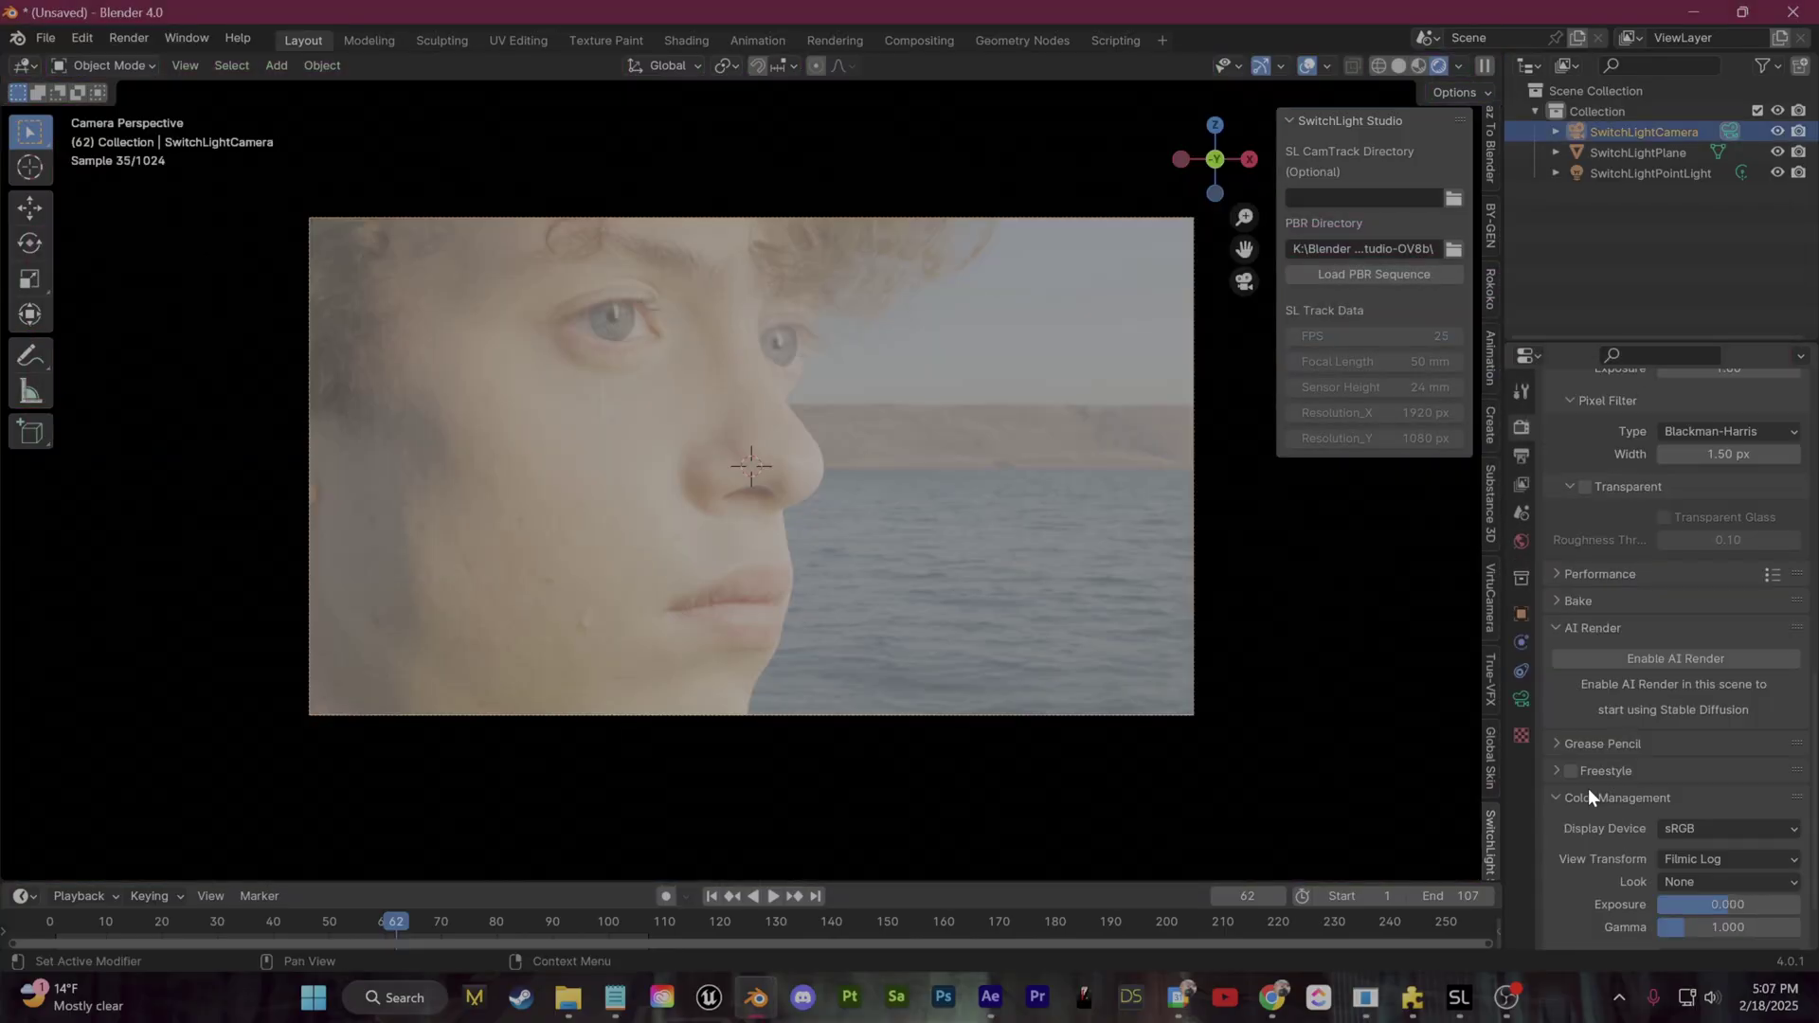
Step: Set the view transform in the render's colour management to Standard
{"action": "scroll", "coordinate": [1588, 788], "scroll_direction": "down", "scroll_amount": 2}
{"action": "left_click", "coordinate": [1722, 783]}
{"action": "left_click", "coordinate": [1719, 803]}
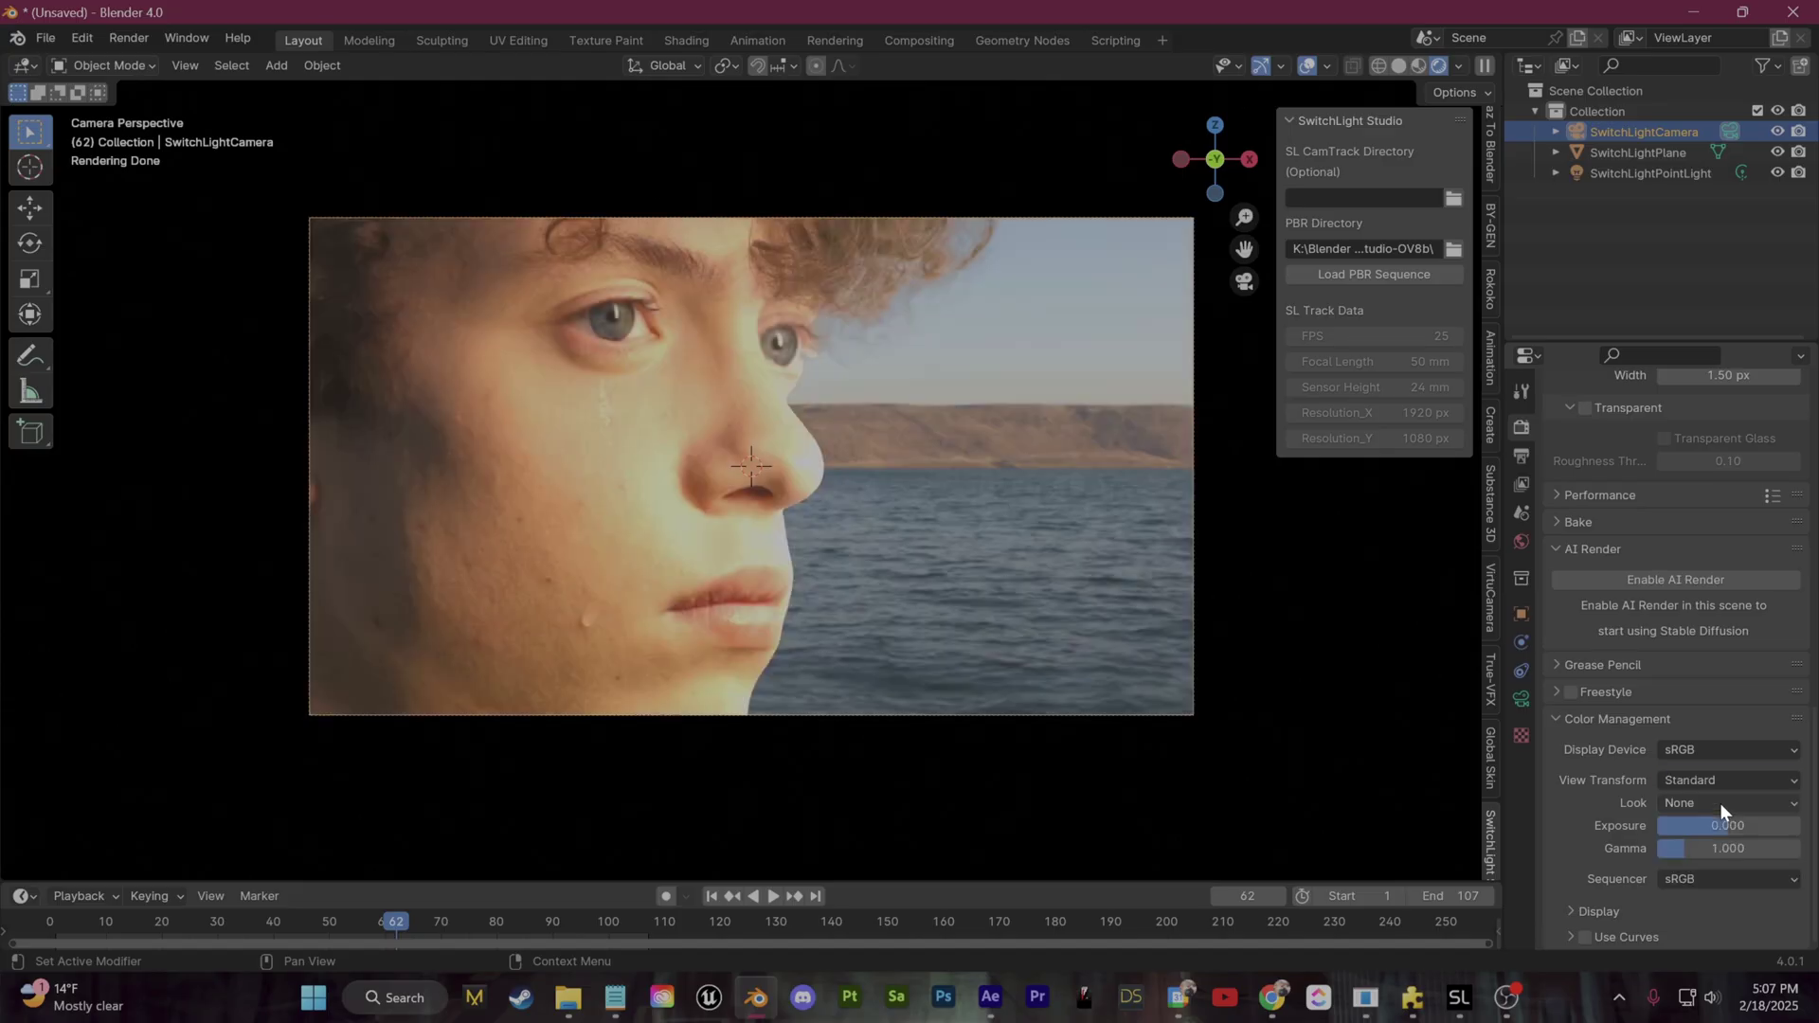
{"action": "scroll", "coordinate": [1668, 832], "scroll_direction": "up", "scroll_amount": 10}
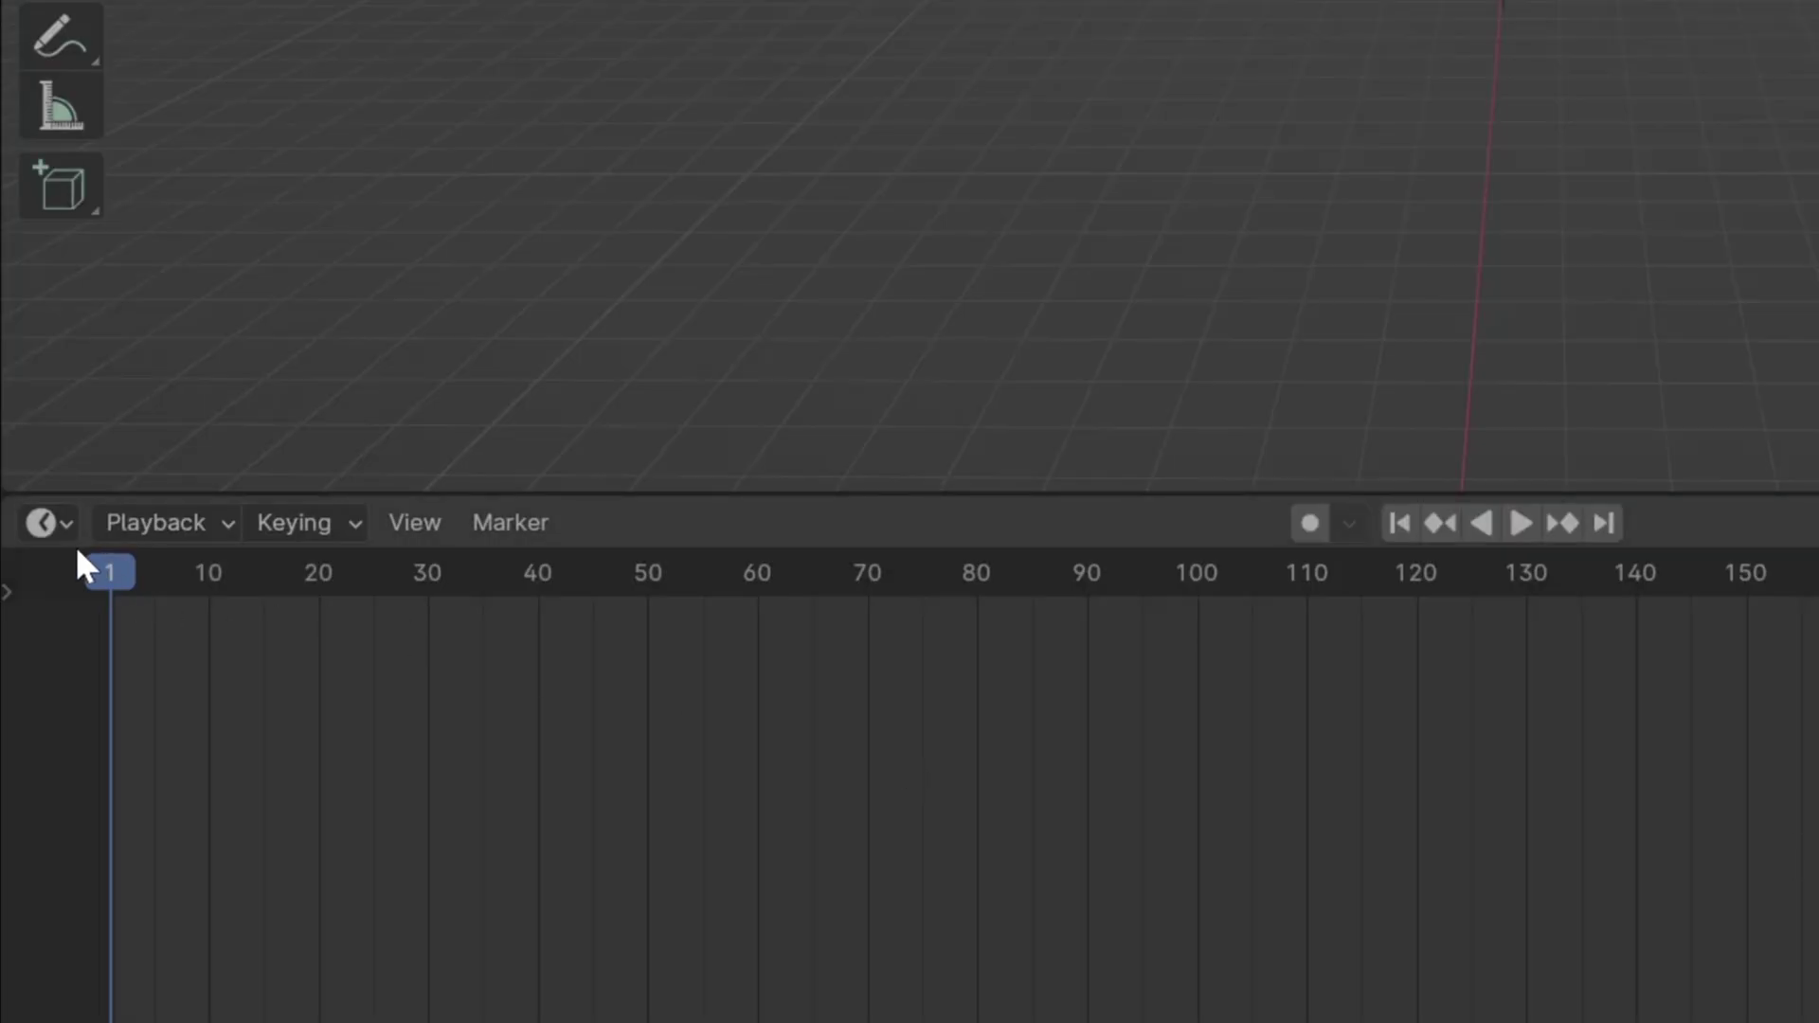
Step: Turn the timeline area into a Shader Editor showing the World shader nodes, and enlarge it to work on them
{"action": "left_click", "coordinate": [64, 523]}
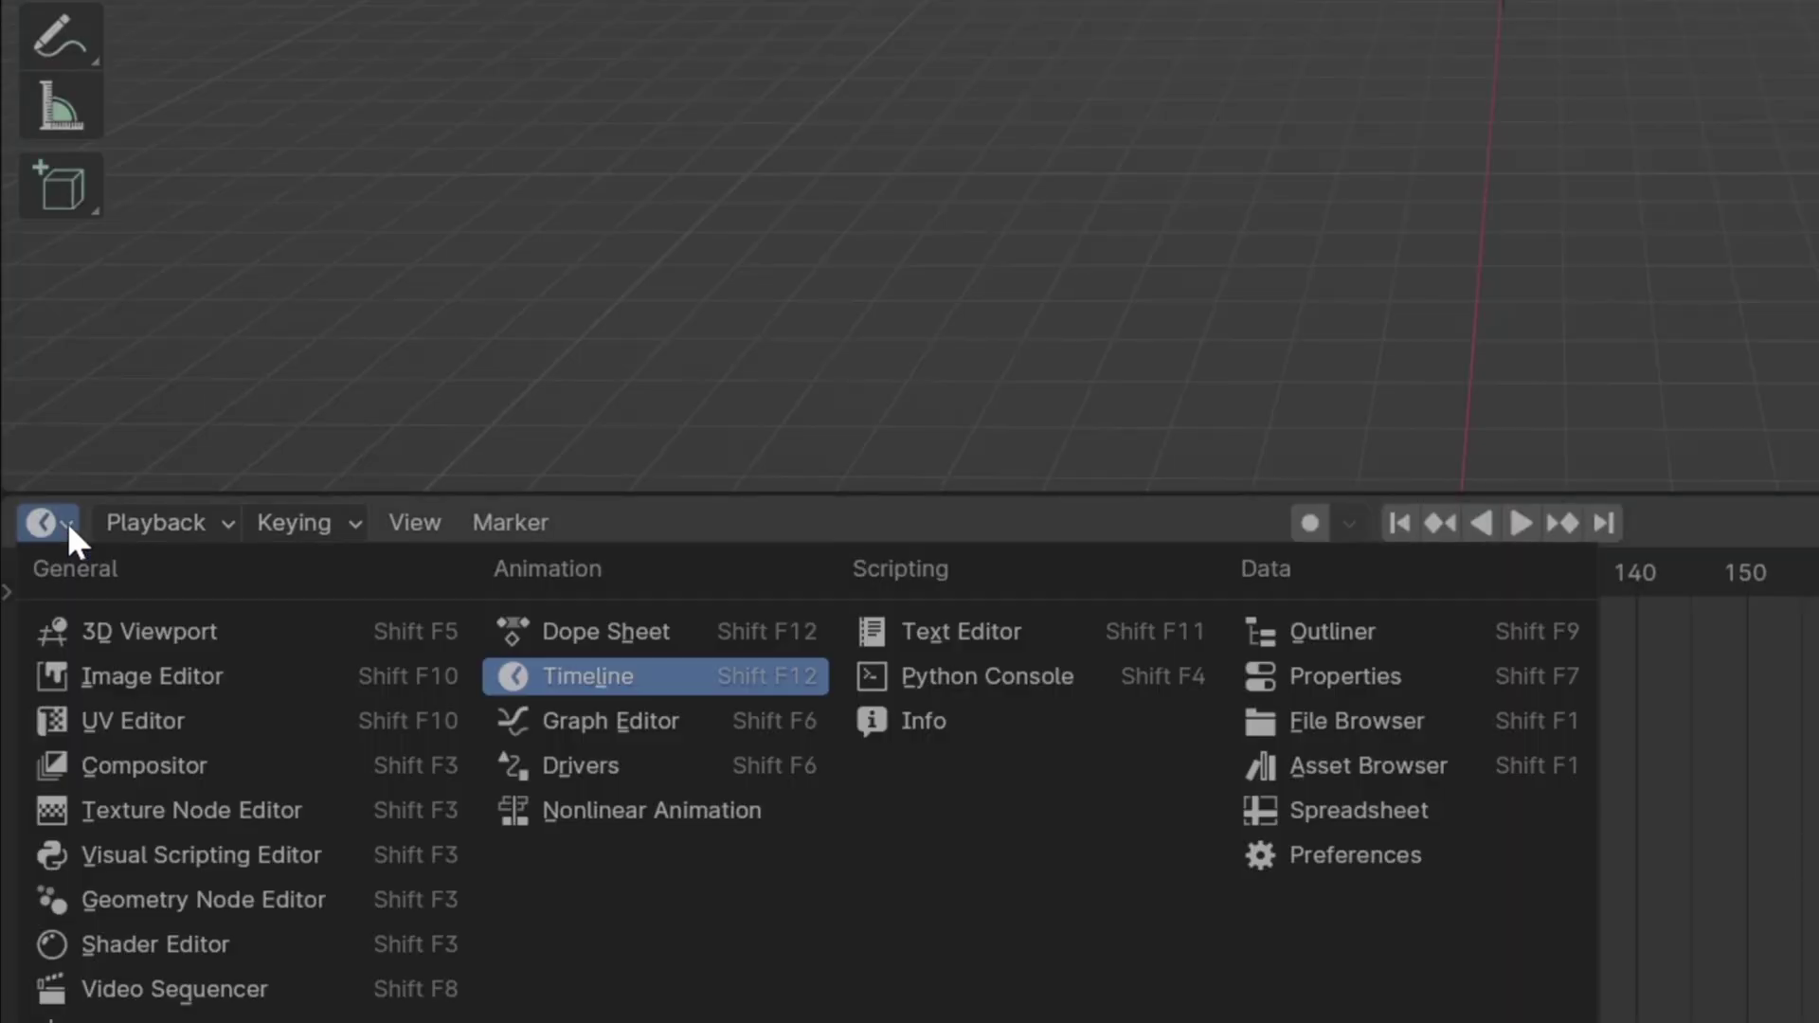
{"action": "left_click", "coordinate": [178, 946]}
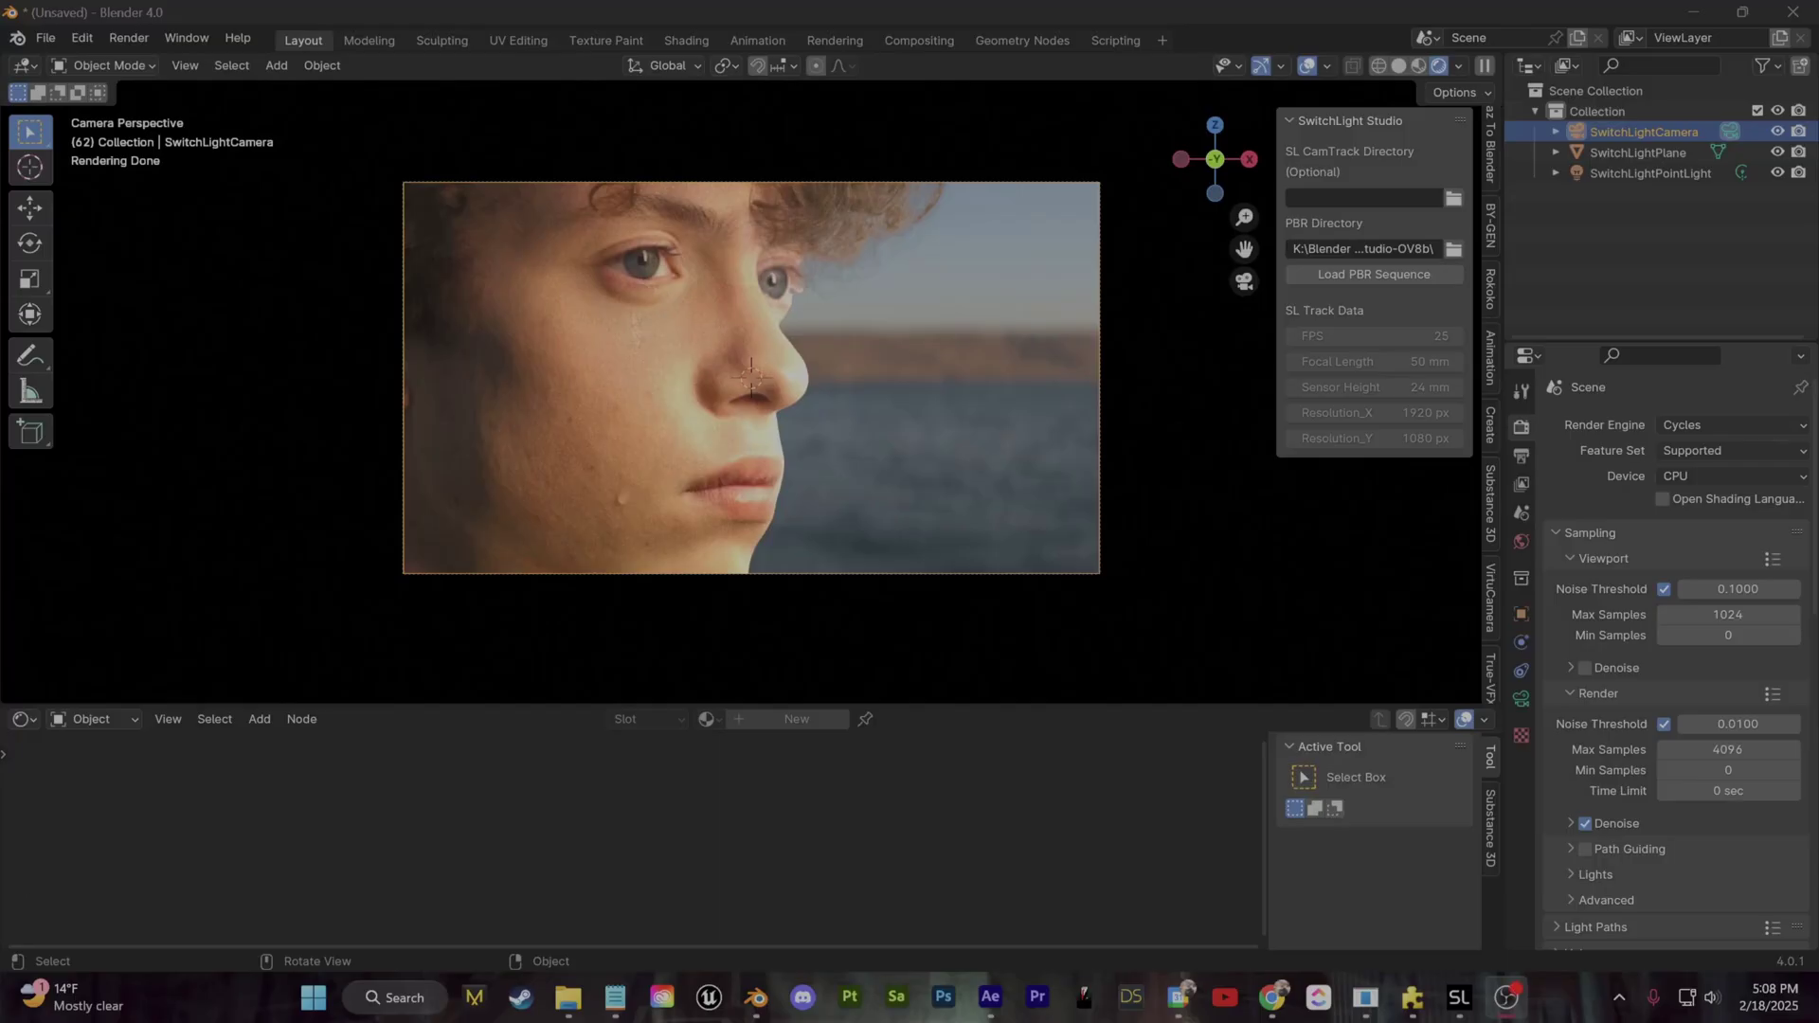
{"action": "left_click", "coordinate": [888, 9]}
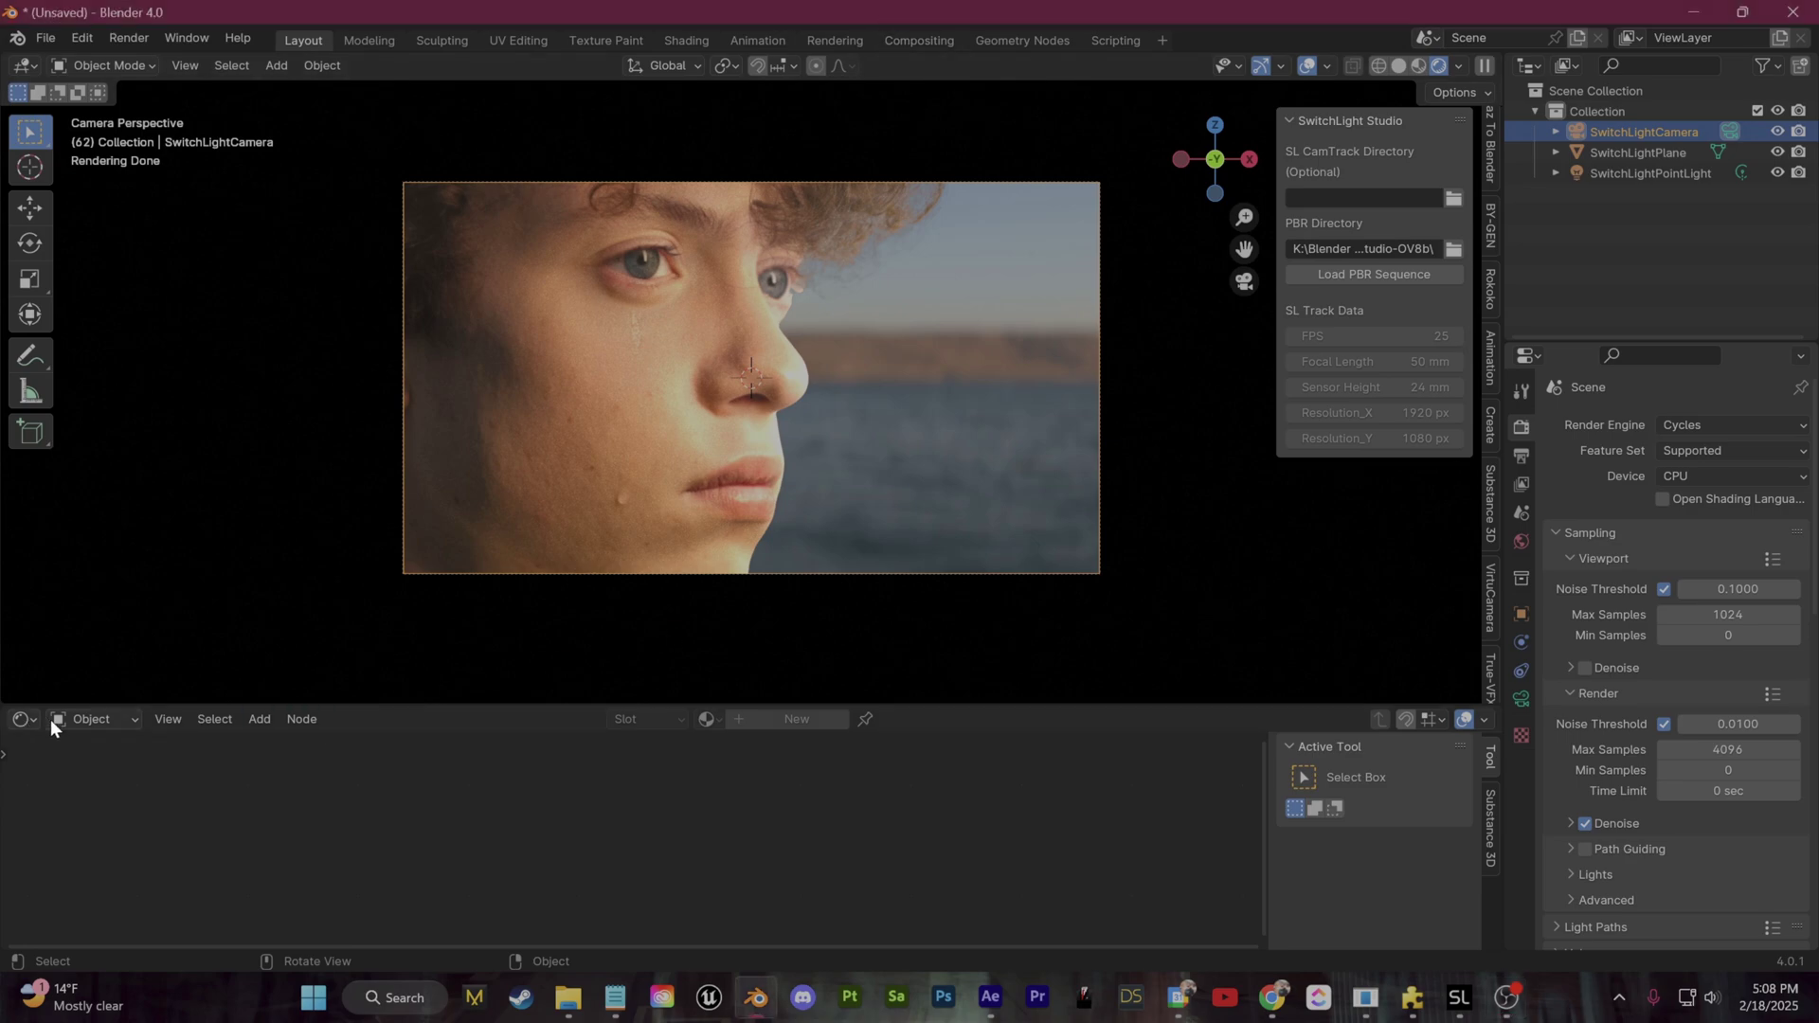
{"action": "left_click", "coordinate": [82, 718]}
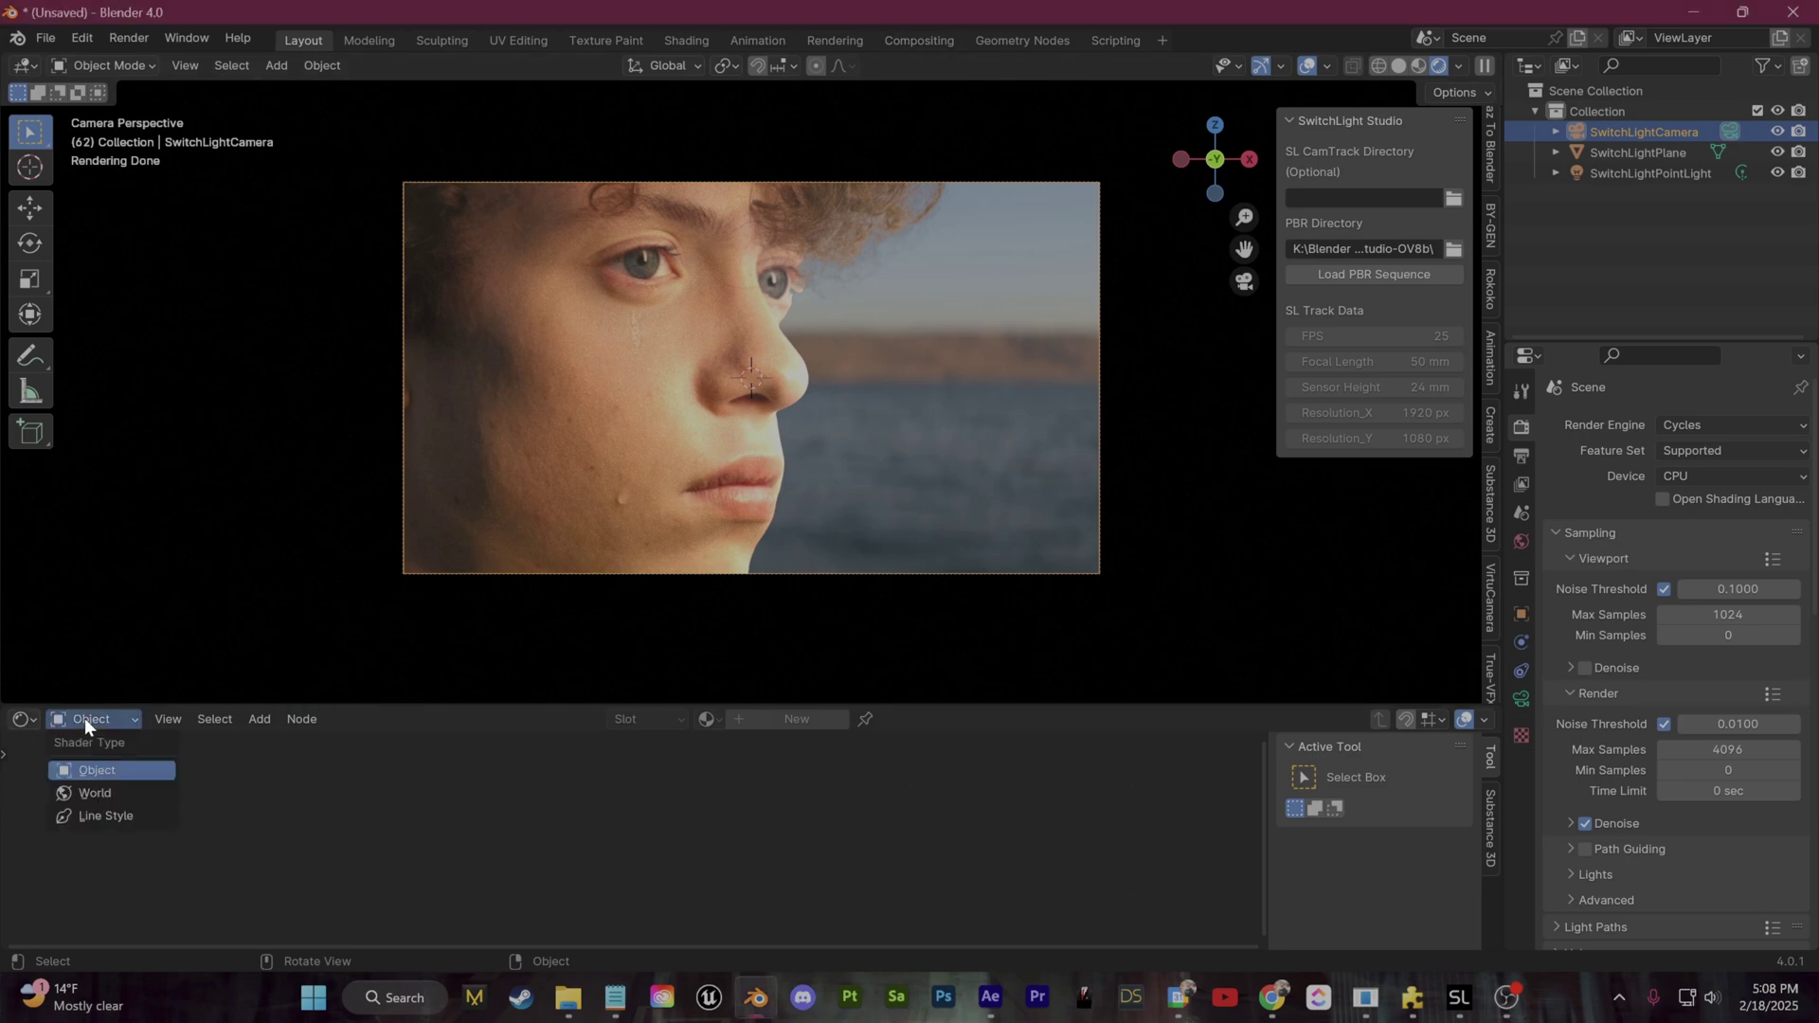
{"action": "left_click", "coordinate": [88, 792]}
{"action": "left_click_drag", "start_coordinate": [513, 704], "coordinate": [524, 585]}
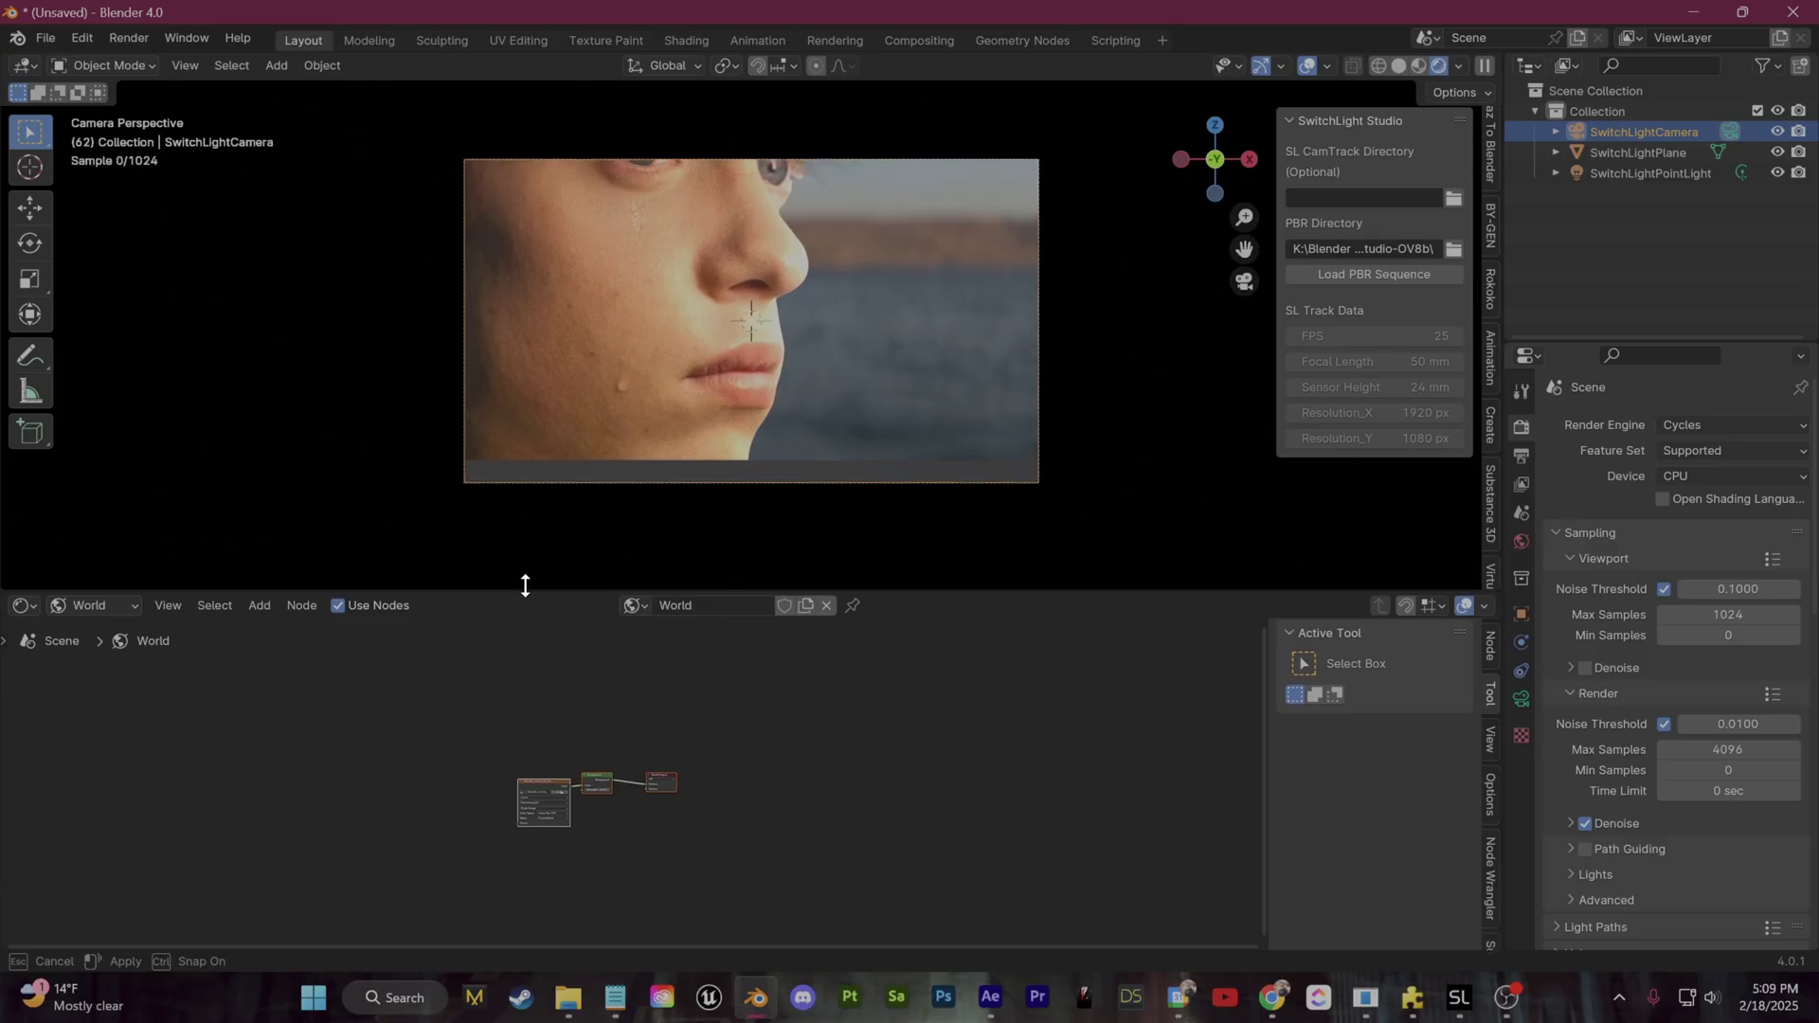
{"action": "scroll", "coordinate": [516, 739], "scroll_direction": "up", "scroll_amount": 5}
{"action": "left_click_drag", "start_coordinate": [509, 762], "coordinate": [562, 764]}
{"action": "scroll", "coordinate": [678, 859], "scroll_direction": "up", "scroll_amount": 3}
{"action": "middle_click_drag", "start_coordinate": [549, 845], "coordinate": [792, 812]}
Step: Search the add-ons in Preferences for "node" and check that Node Wrangler is enabled
{"action": "left_click", "coordinate": [76, 36]}
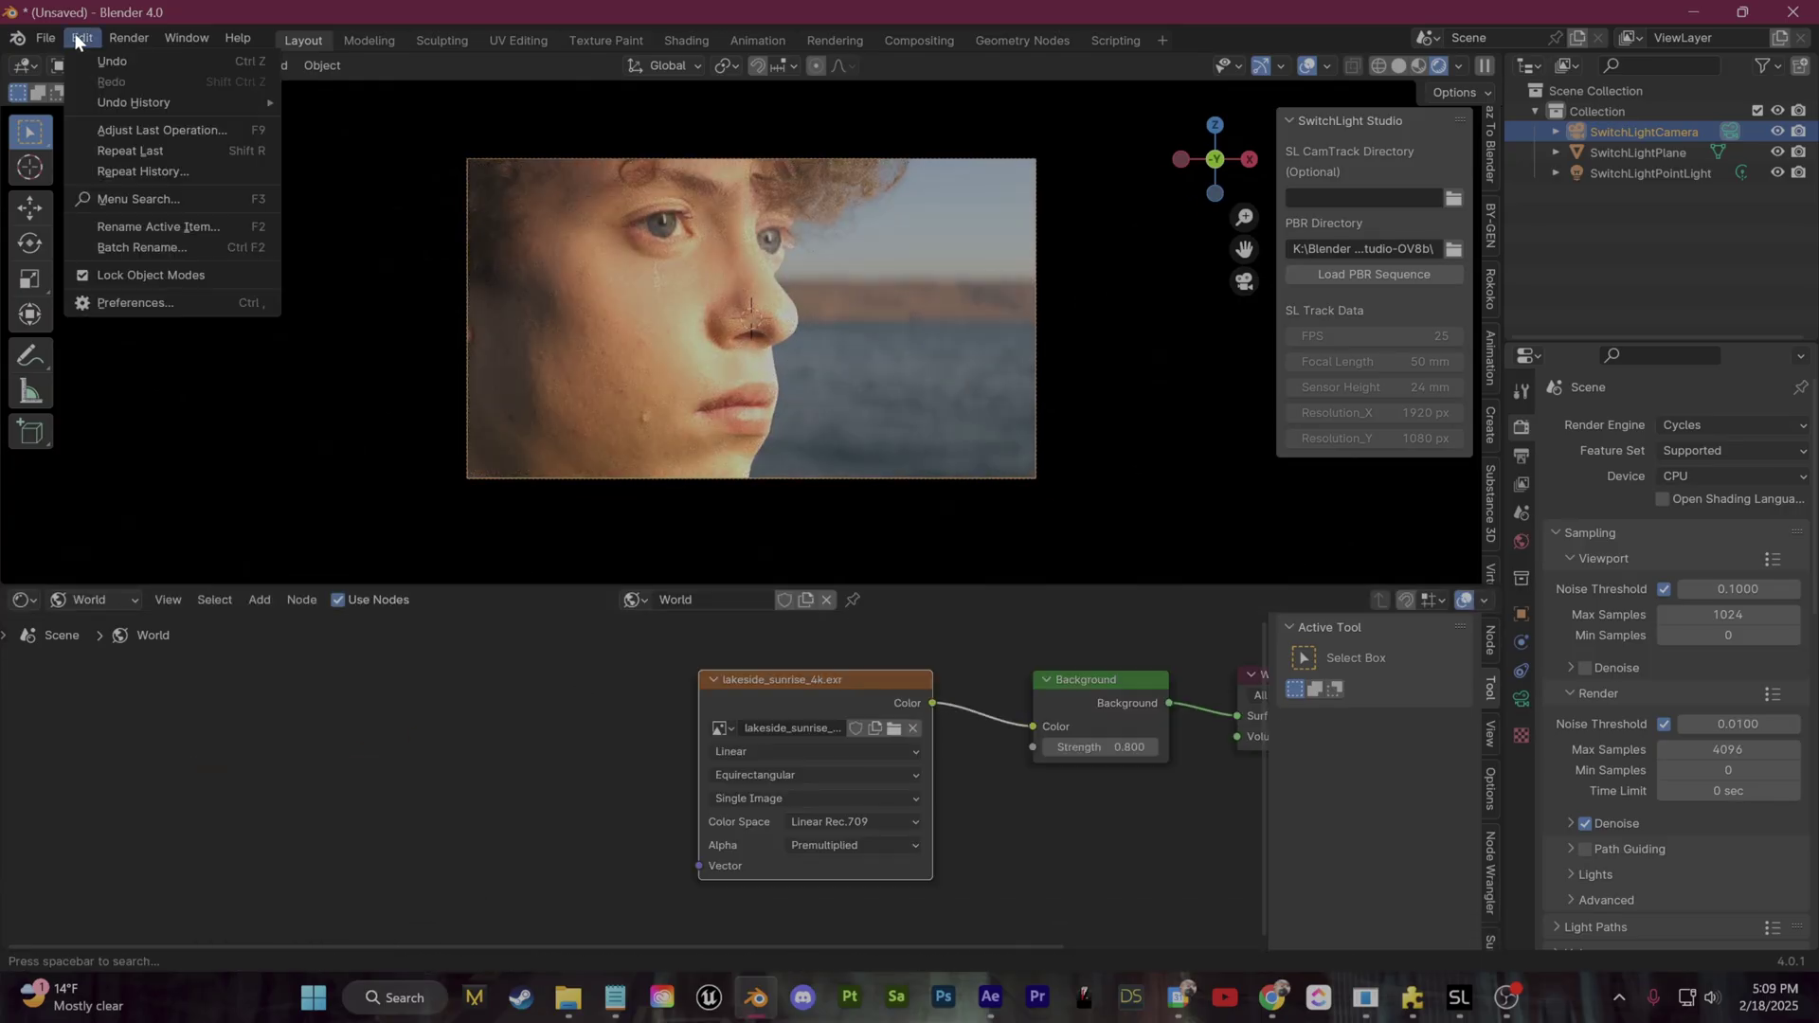
{"action": "left_click", "coordinate": [76, 303]}
{"action": "left_click_drag", "start_coordinate": [345, 36], "coordinate": [559, 259]}
{"action": "left_click", "coordinate": [815, 296]}
{"action": "type", "text": "node"}
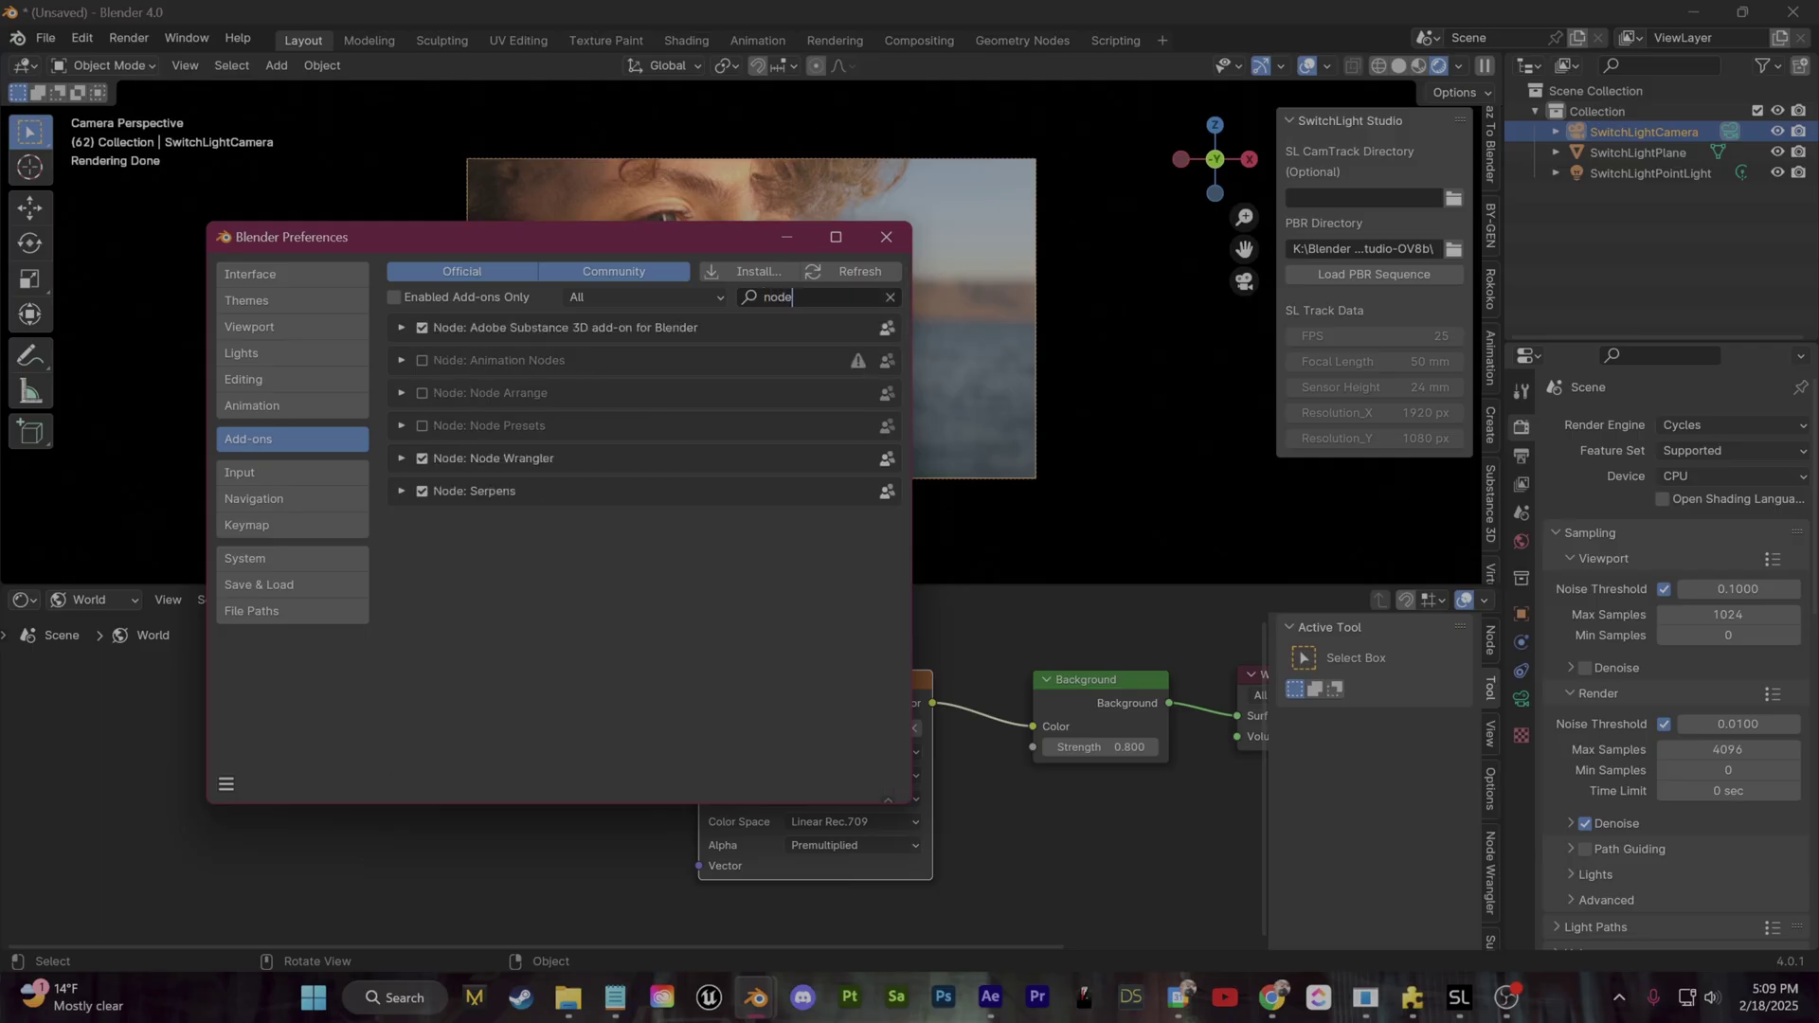
{"action": "left_click", "coordinate": [401, 459]}
{"action": "left_click", "coordinate": [886, 237]}
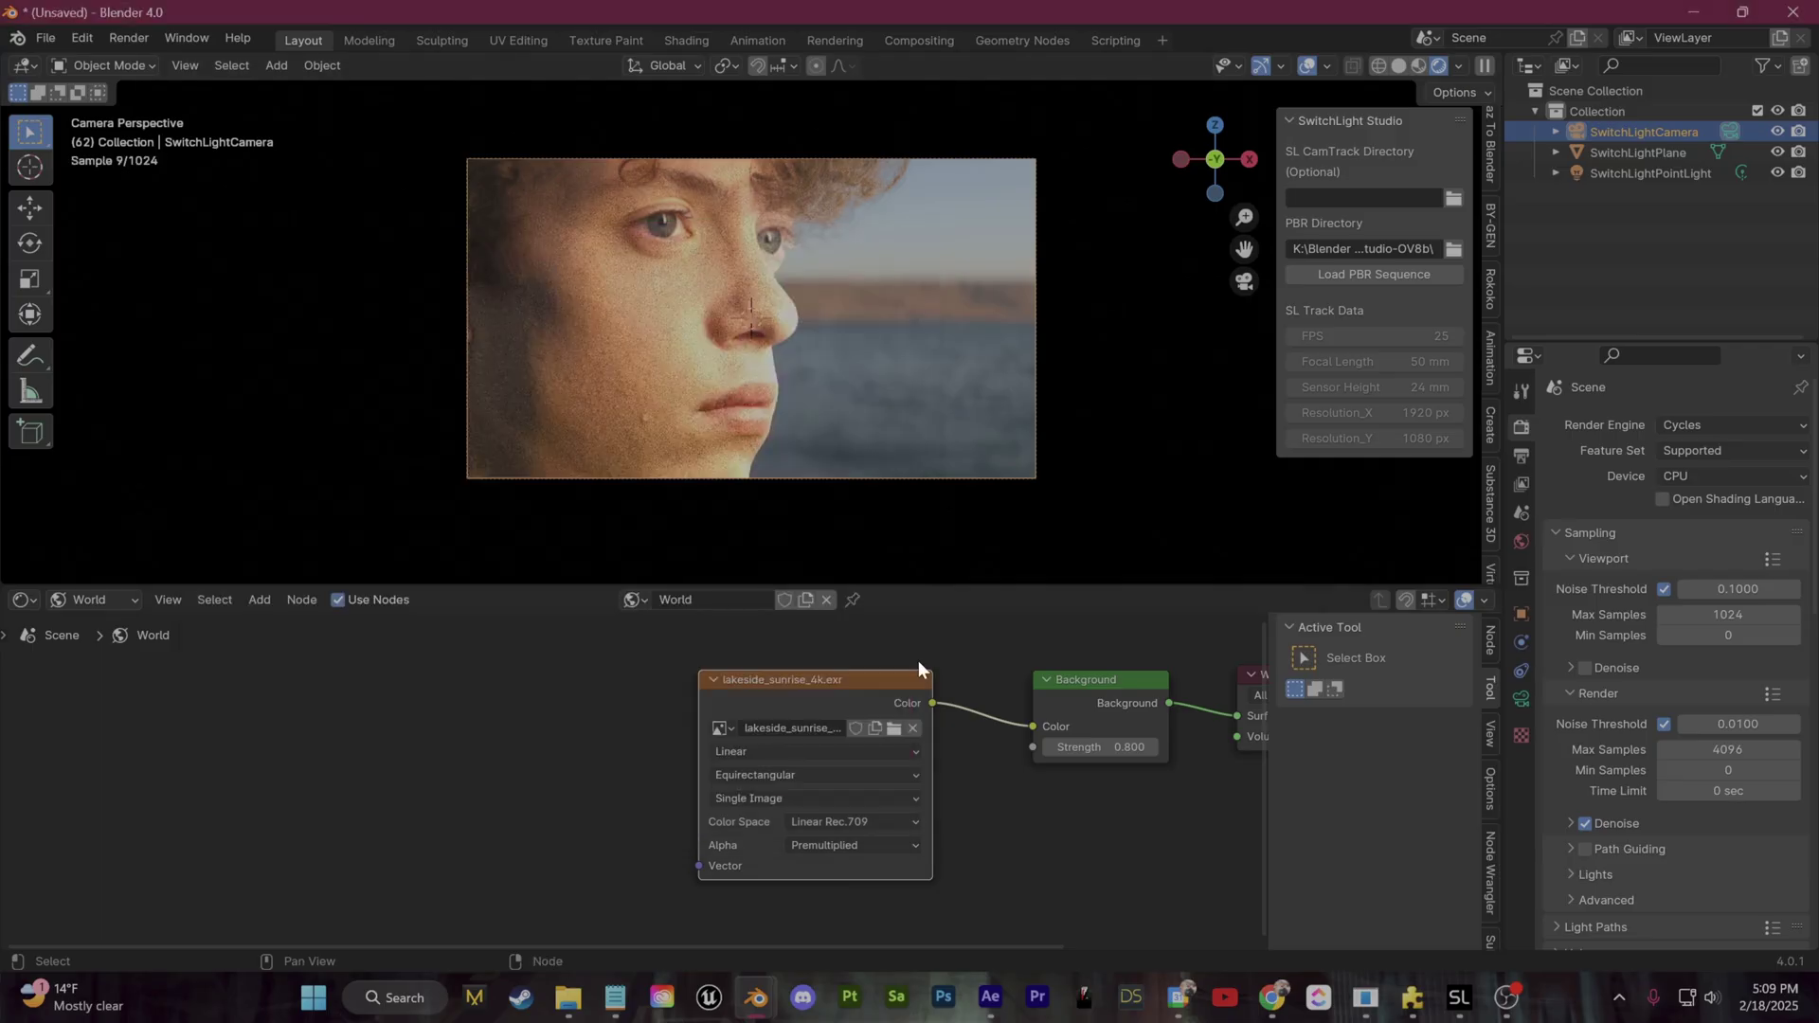
Step: Add Texture Coordinate and Mapping nodes to the lakeside_sunrise_4k.exr texture and rotate the environment about Z in the Mapping node
{"action": "key", "text": "ctrl+t"}
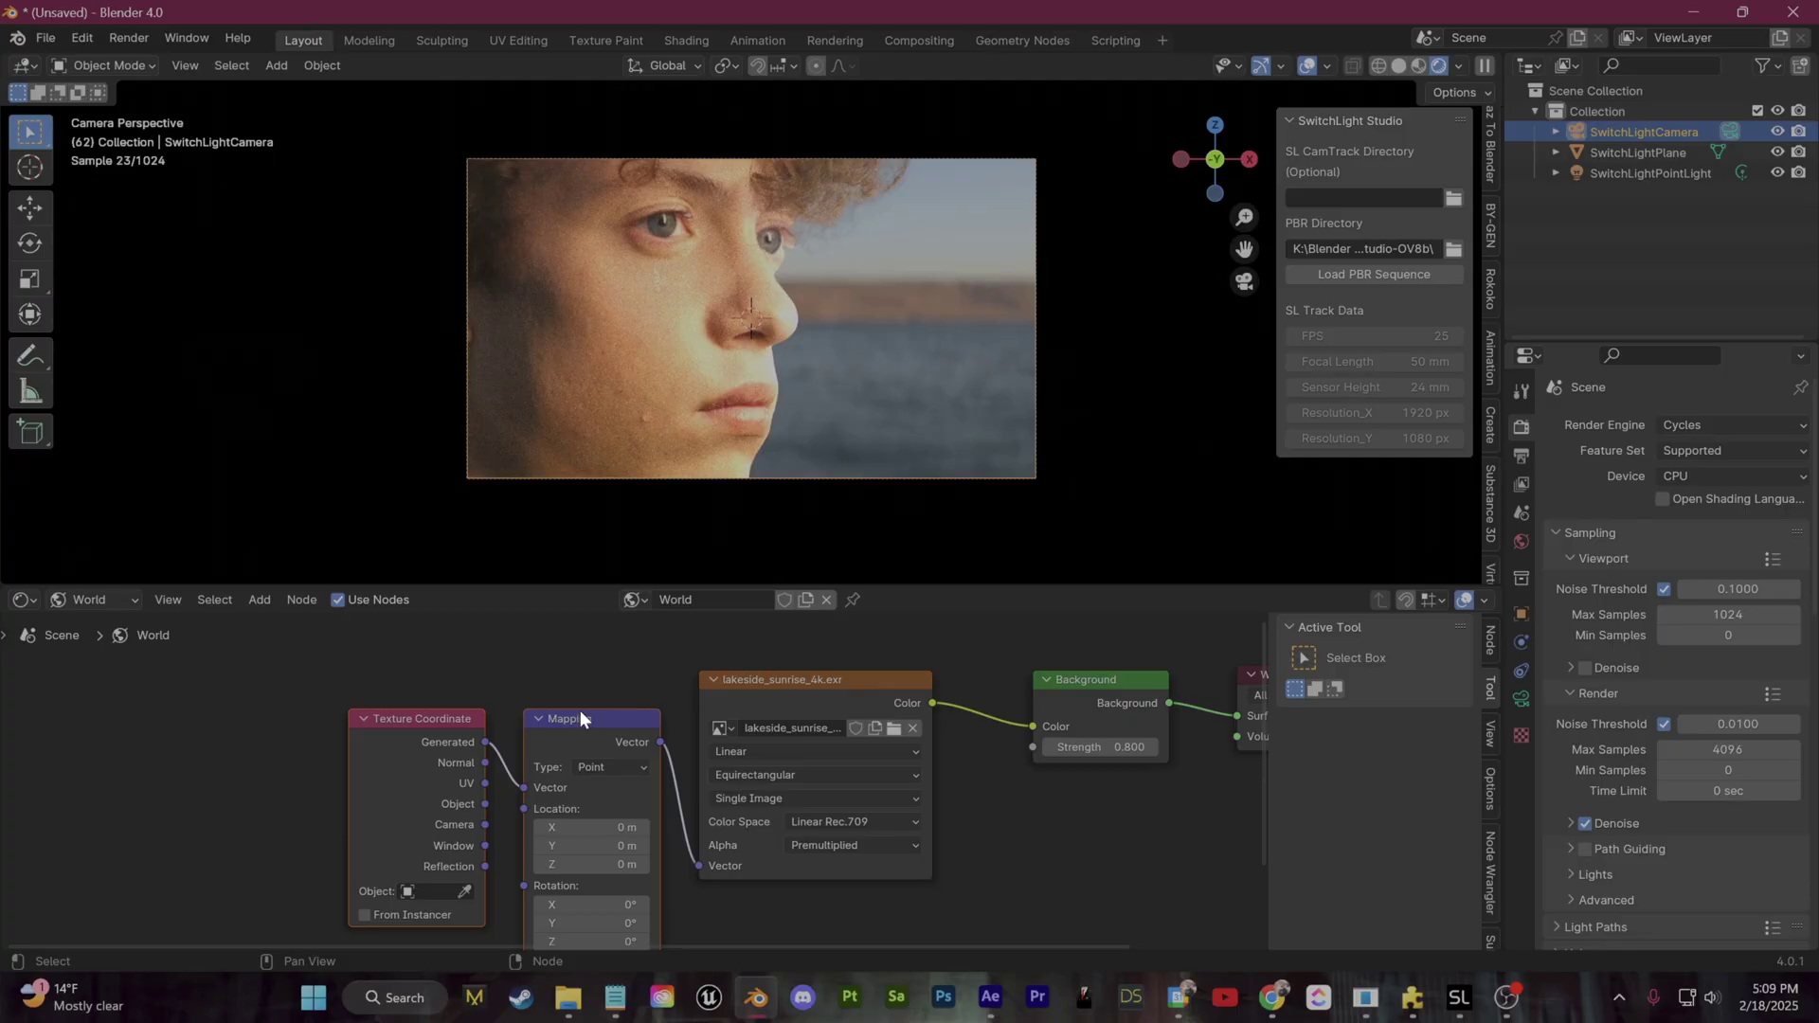
{"action": "middle_click_drag", "start_coordinate": [278, 820], "coordinate": [274, 733]}
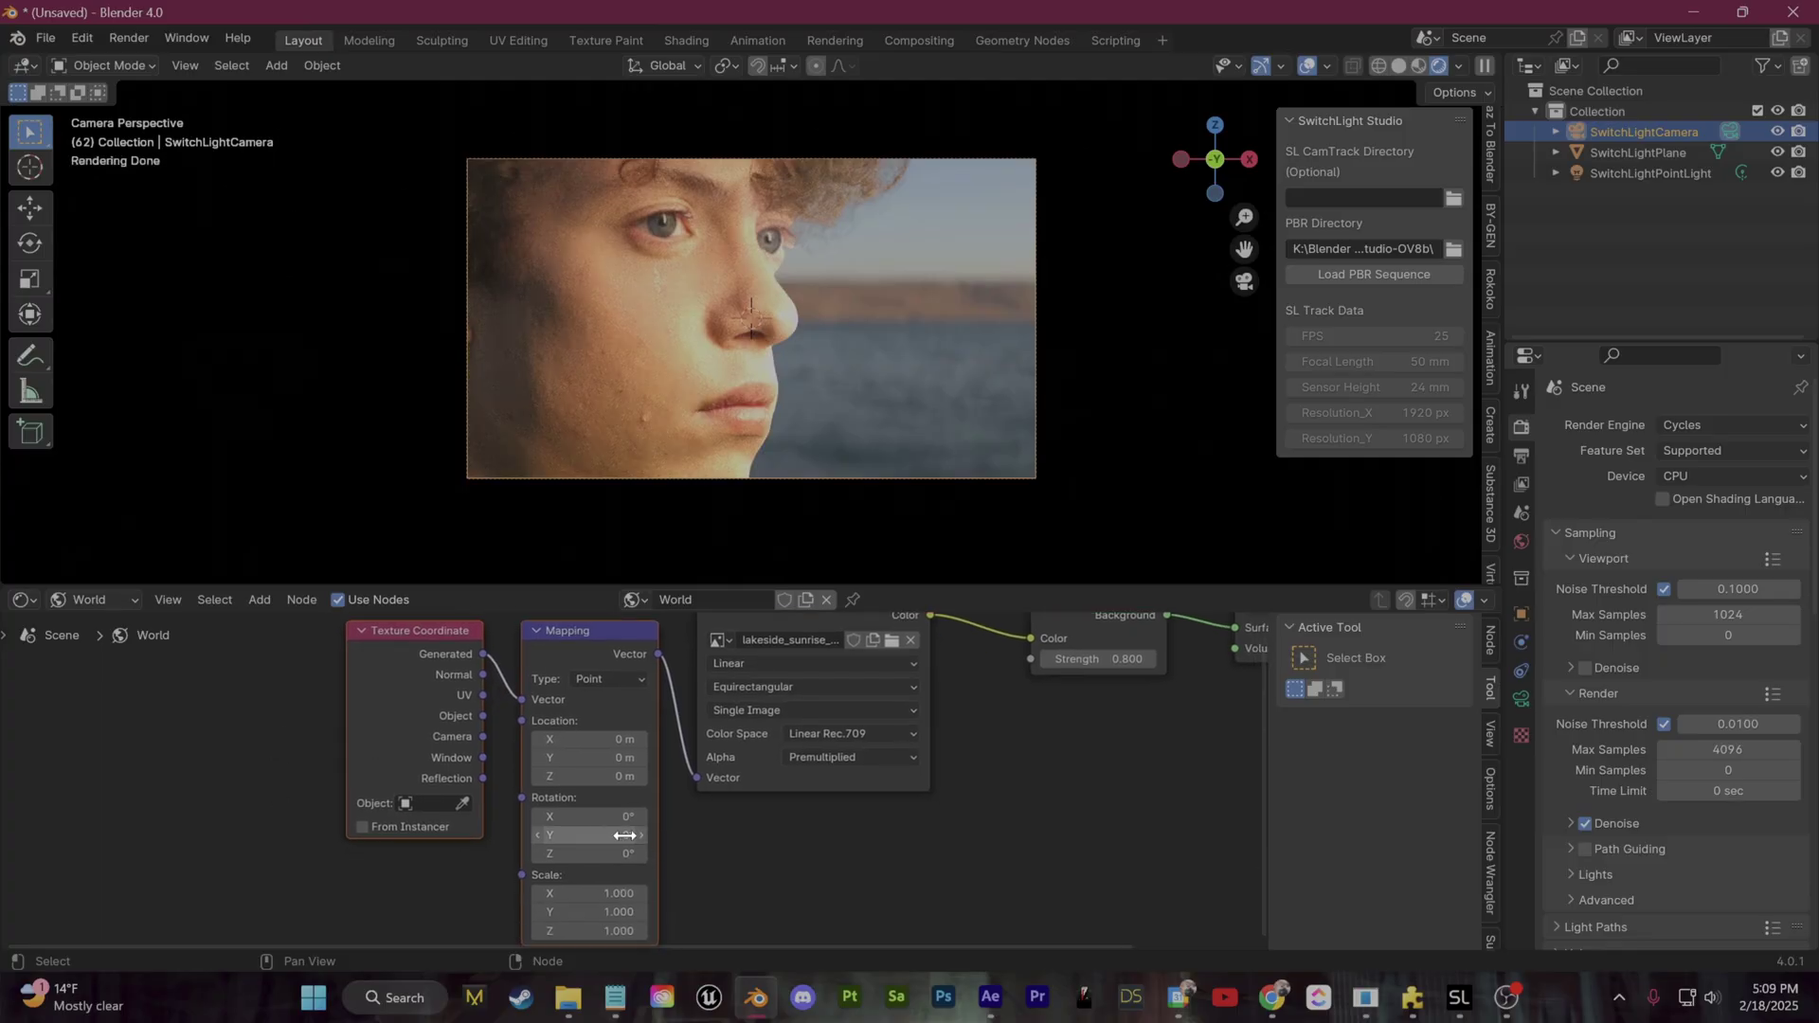
{"action": "left_click_drag", "start_coordinate": [603, 834], "coordinate": [1080, 859]}
{"action": "key", "text": "ctrl+z"}
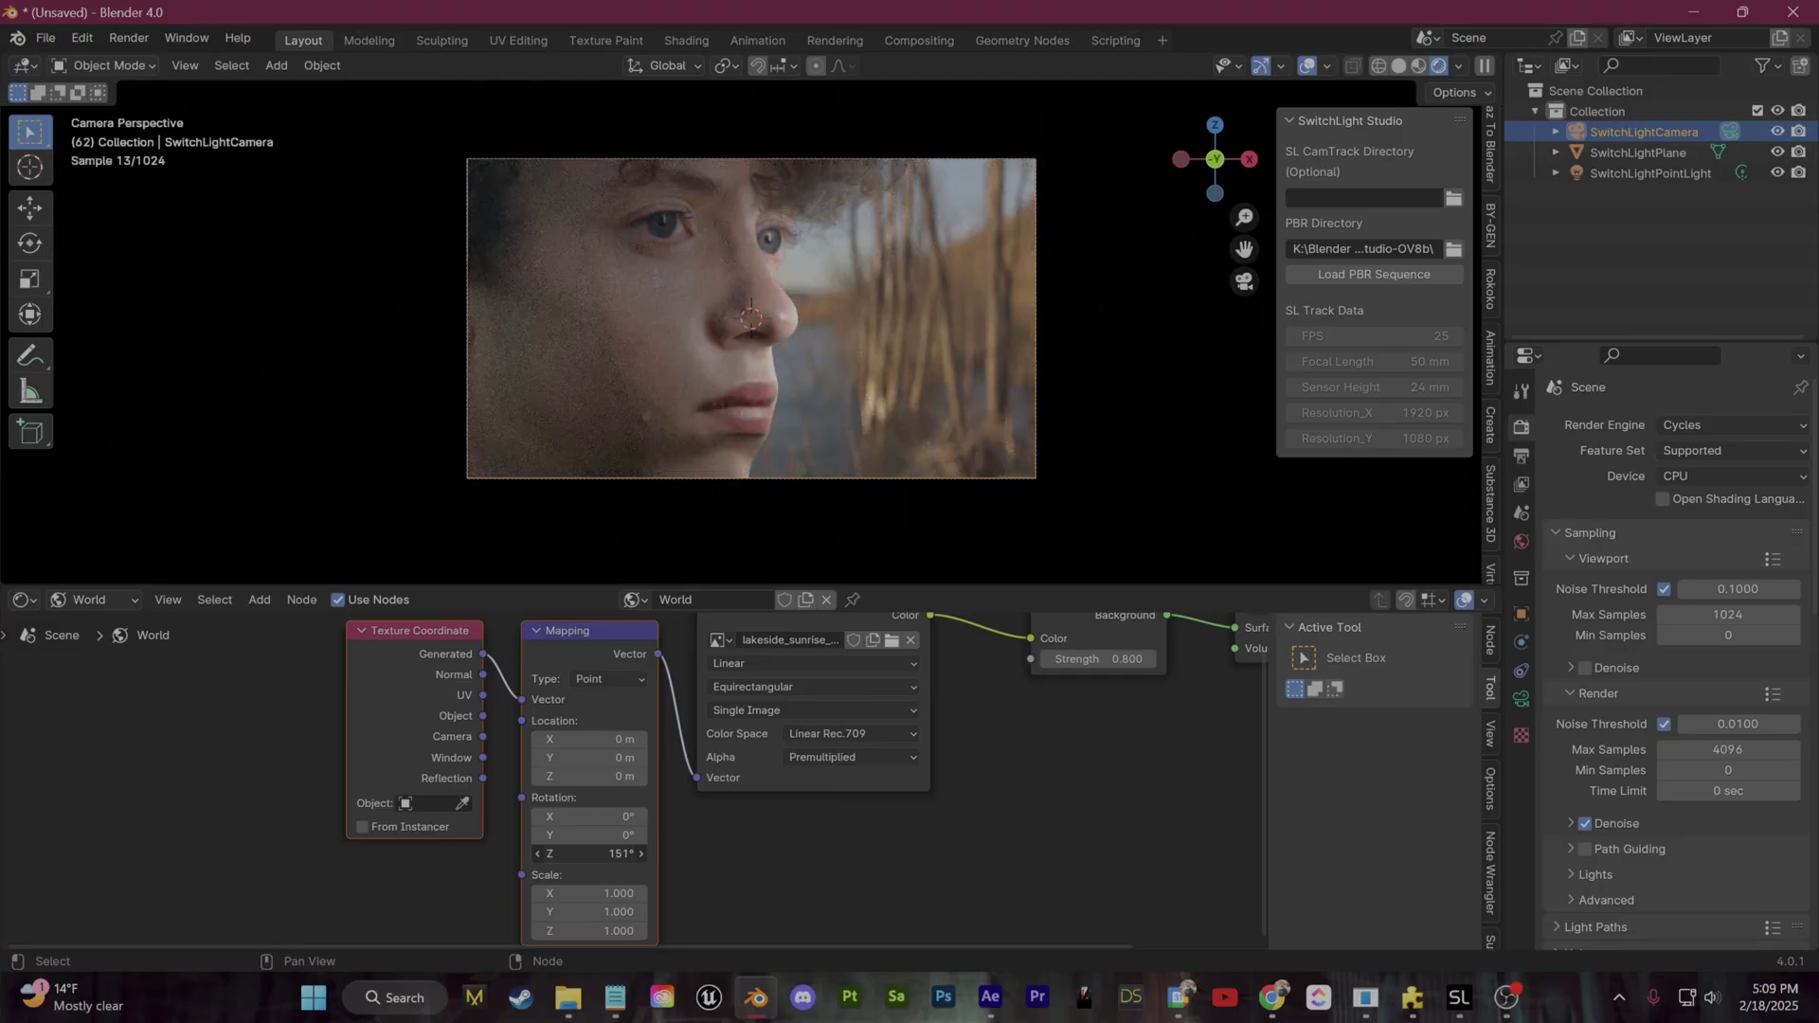
{"action": "left_click_drag", "start_coordinate": [606, 854], "coordinate": [1327, 854]}
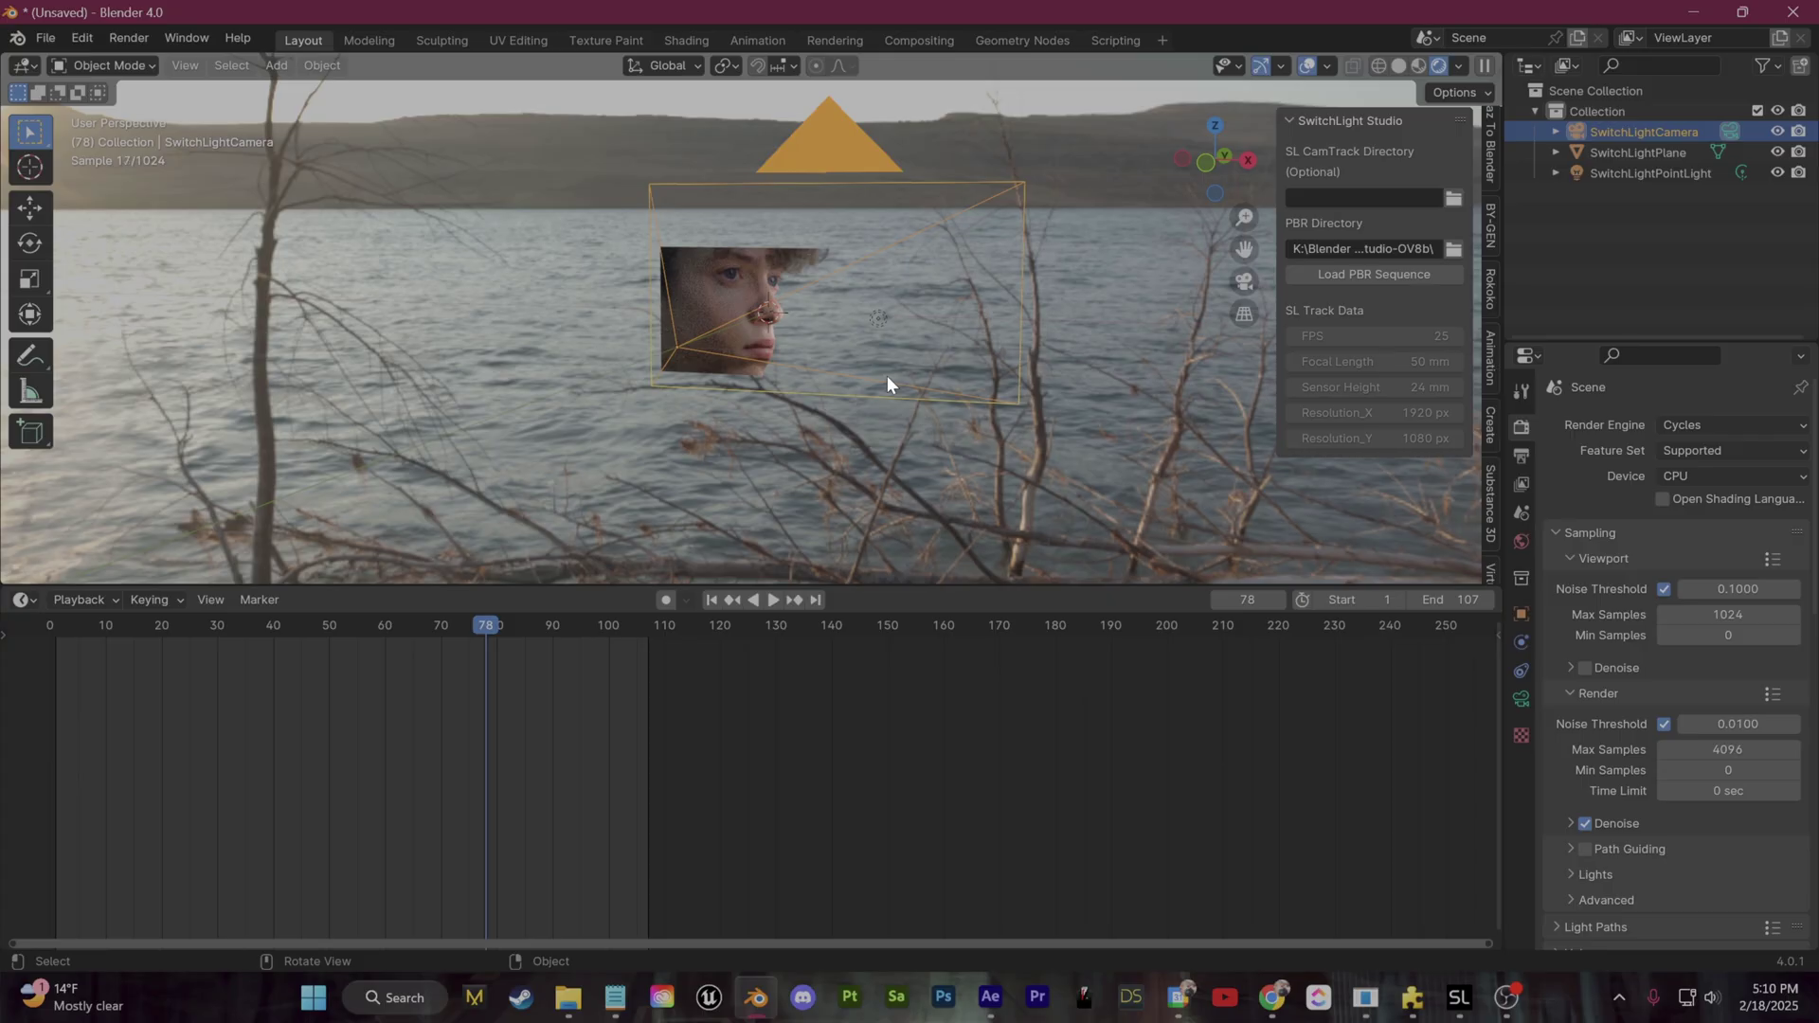
Step: Add a cube mesh to the scene, scale it down and move it near the face plane
{"action": "scroll", "coordinate": [897, 374], "scroll_direction": "up", "scroll_amount": 3}
{"action": "key", "text": "shift+a"}
{"action": "mouse_move", "coordinate": [890, 372]}
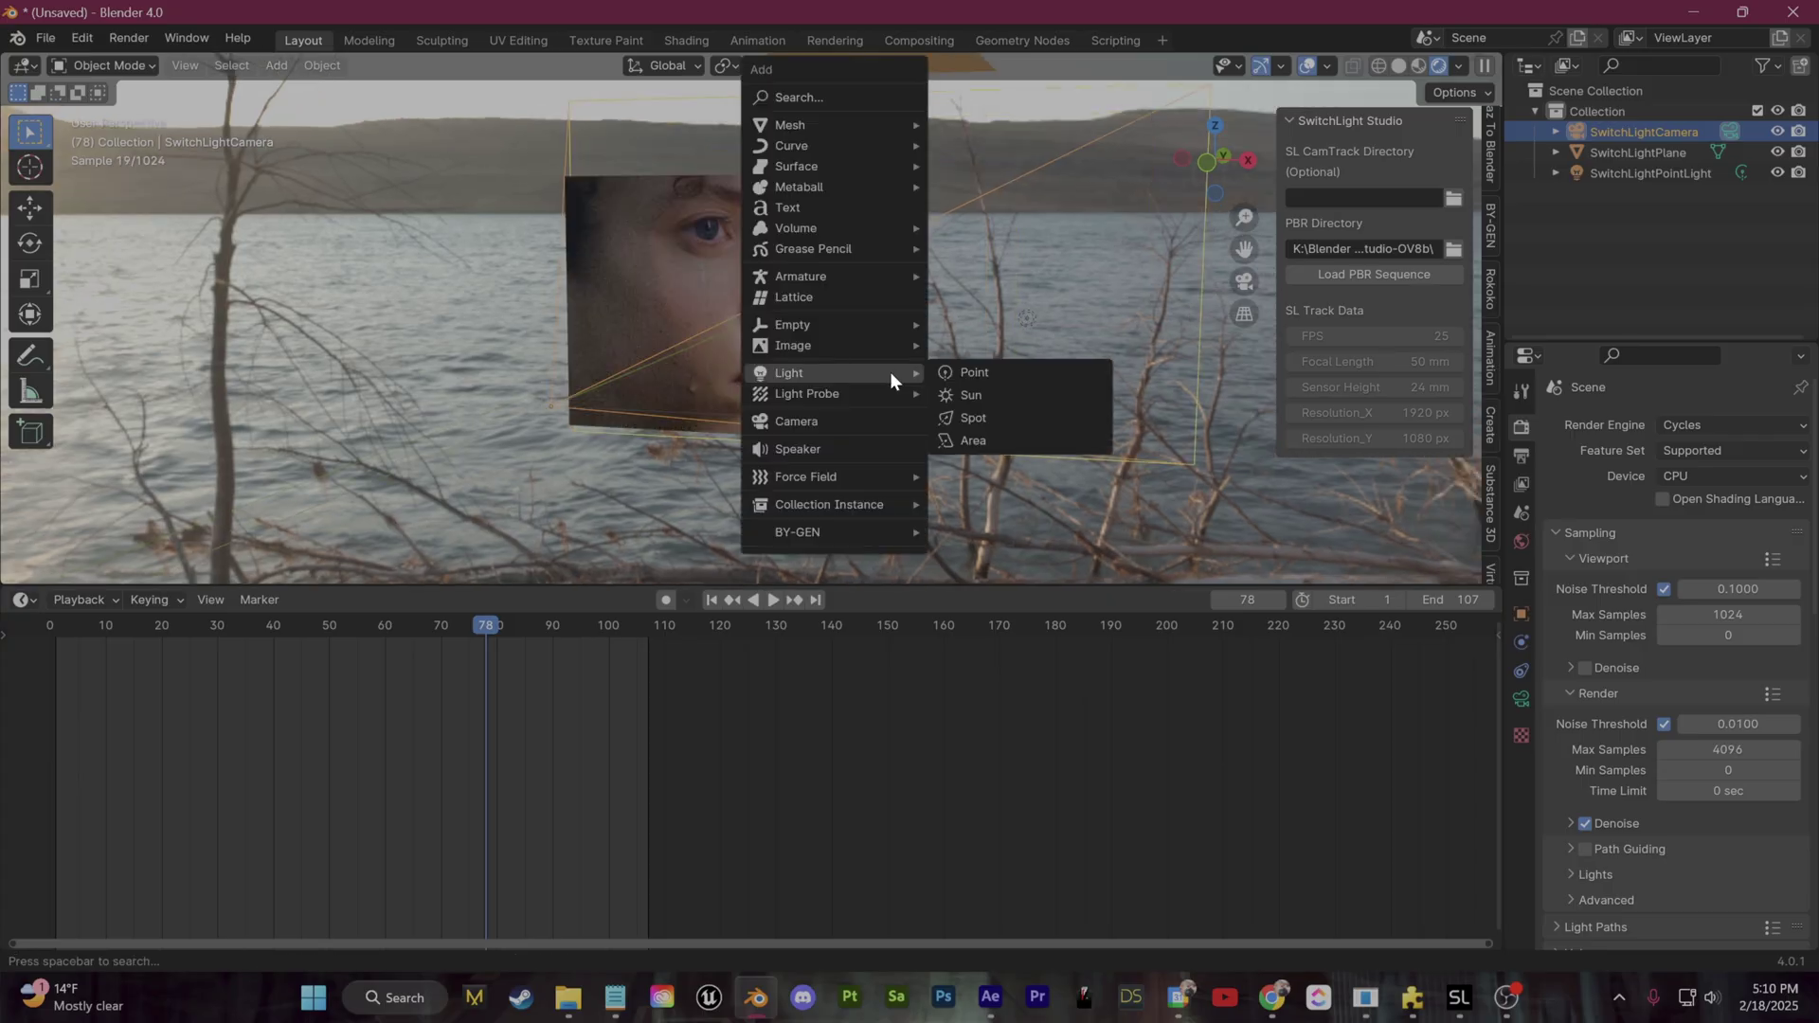
{"action": "mouse_move", "coordinate": [819, 127]}
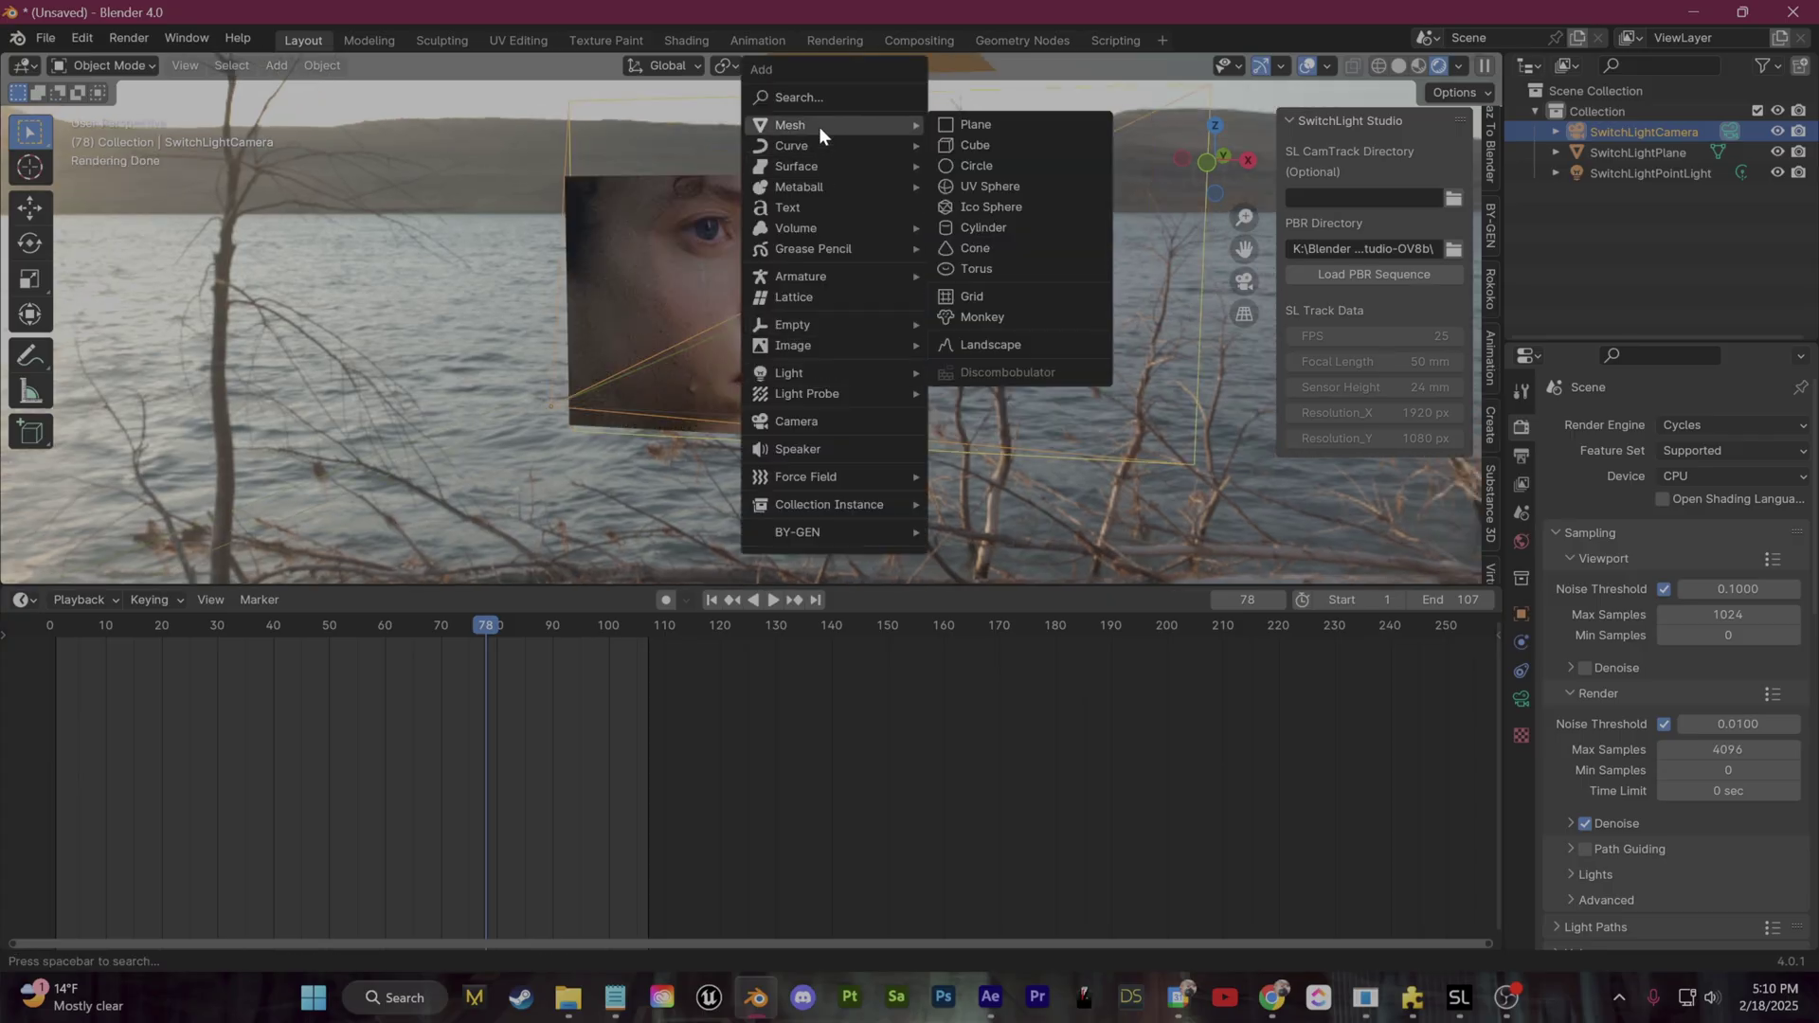
{"action": "left_click", "coordinate": [980, 144]}
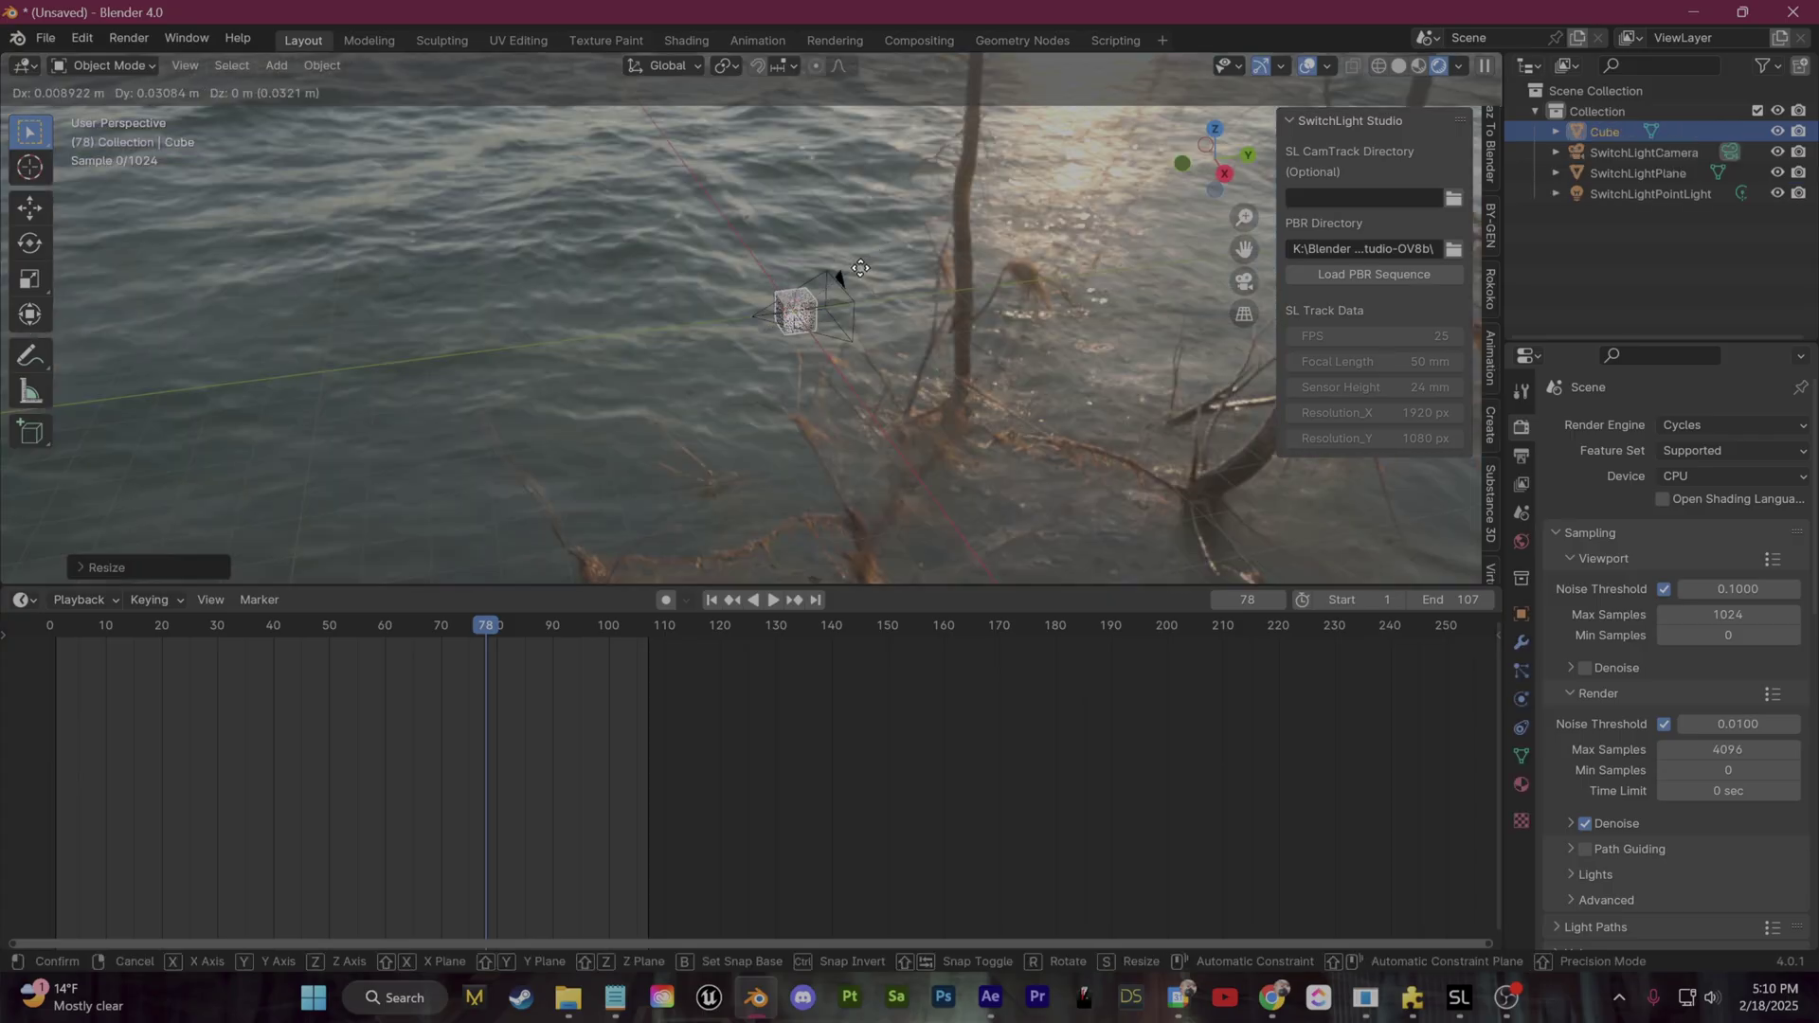
{"action": "left_click", "coordinate": [1299, 275]}
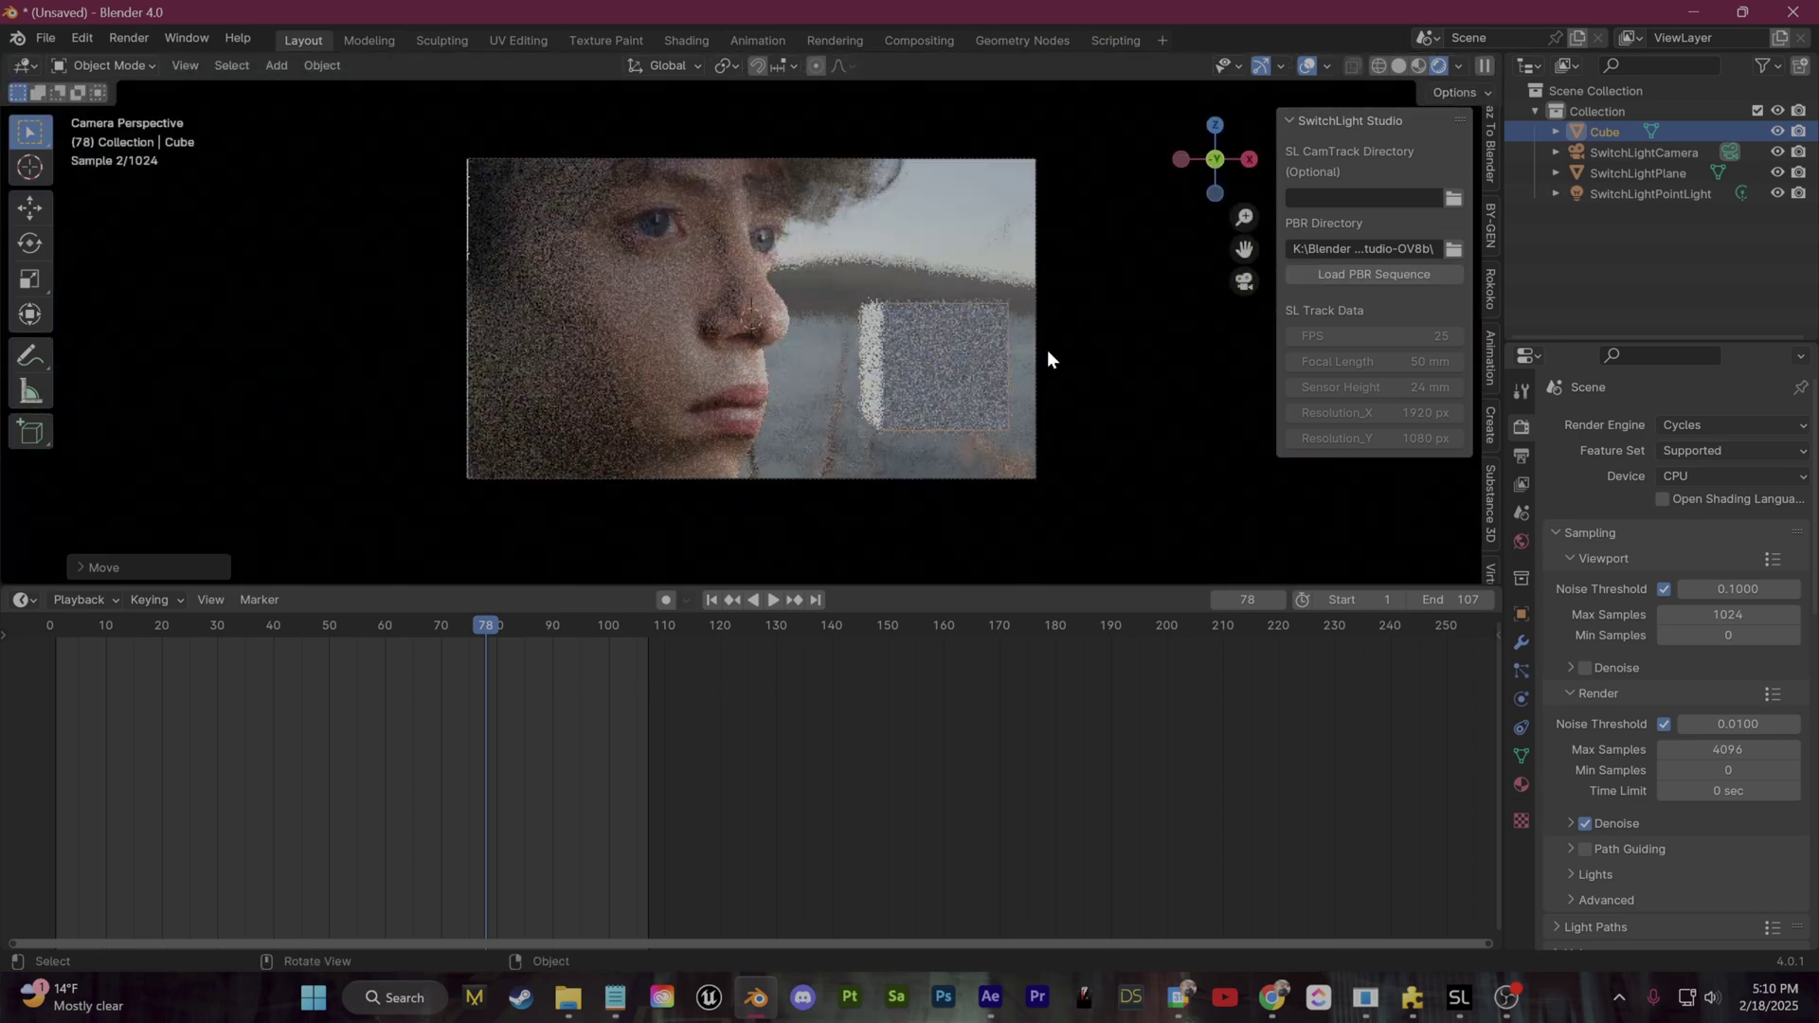
Step: Adjust the cube's size and placement beside the face in the camera view, and scrub through the frames to preview the shot
{"action": "key", "text": "g"}
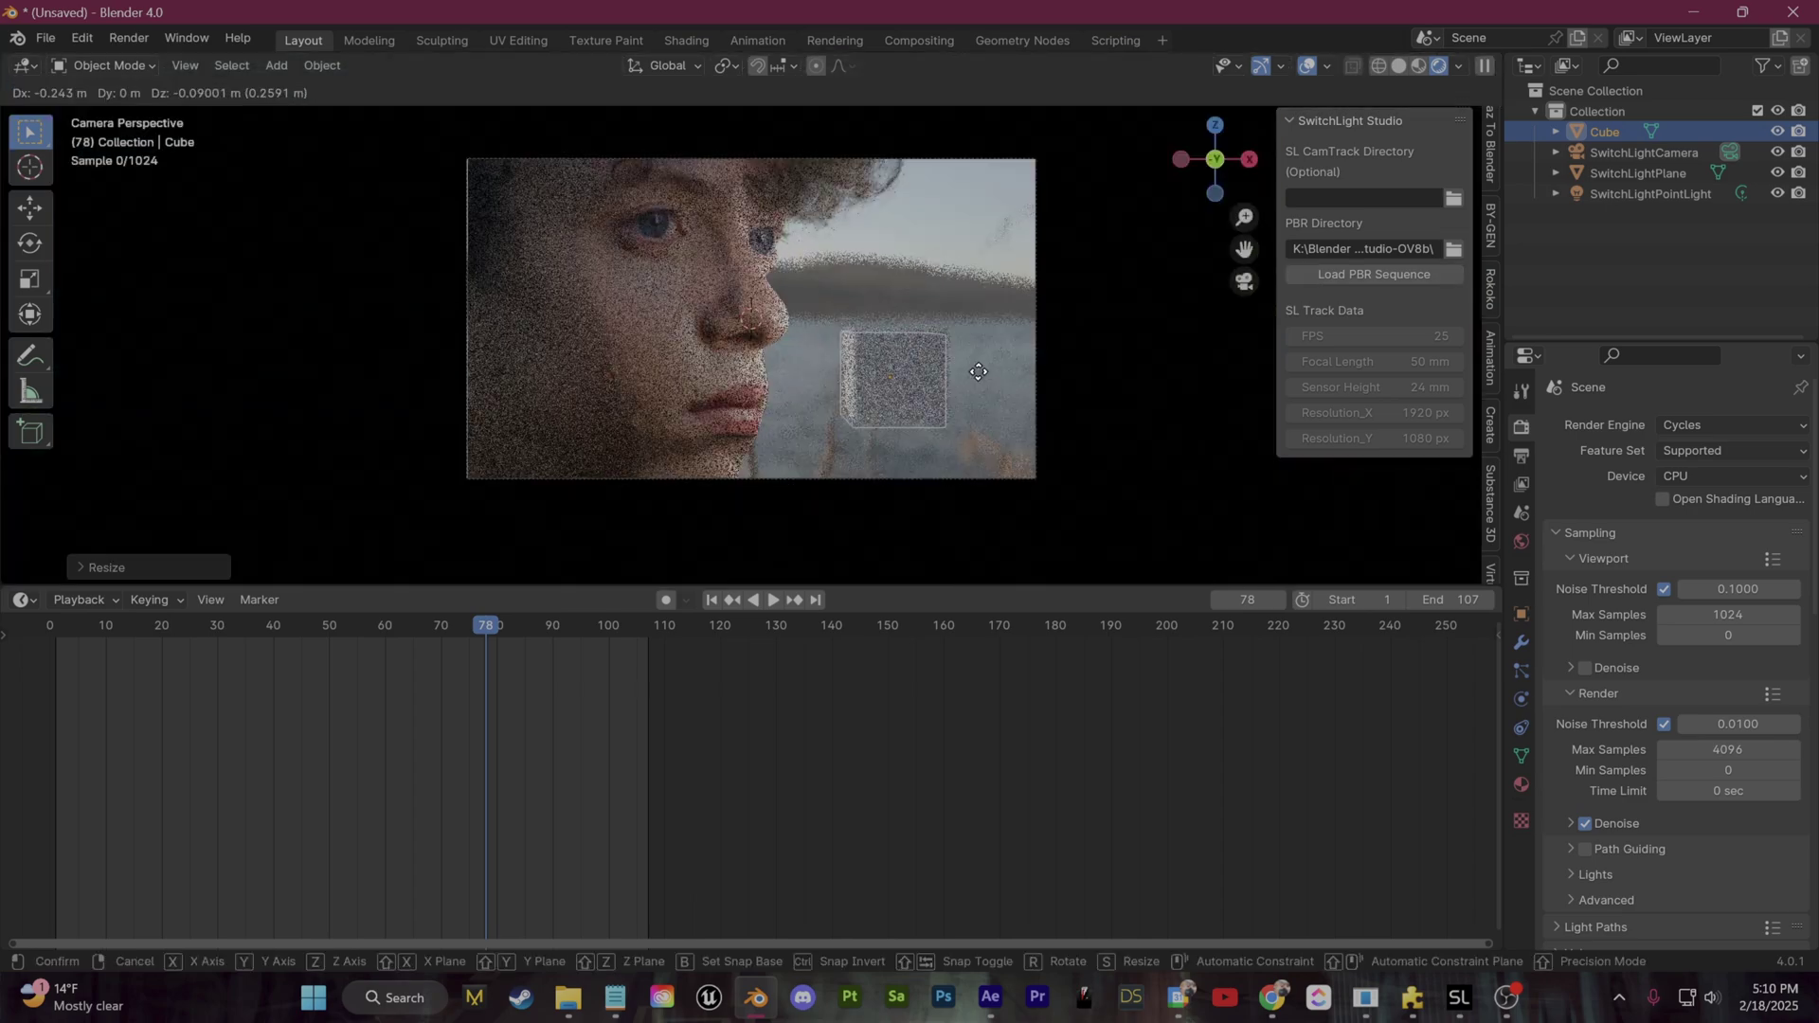
{"action": "left_click", "coordinate": [974, 410]}
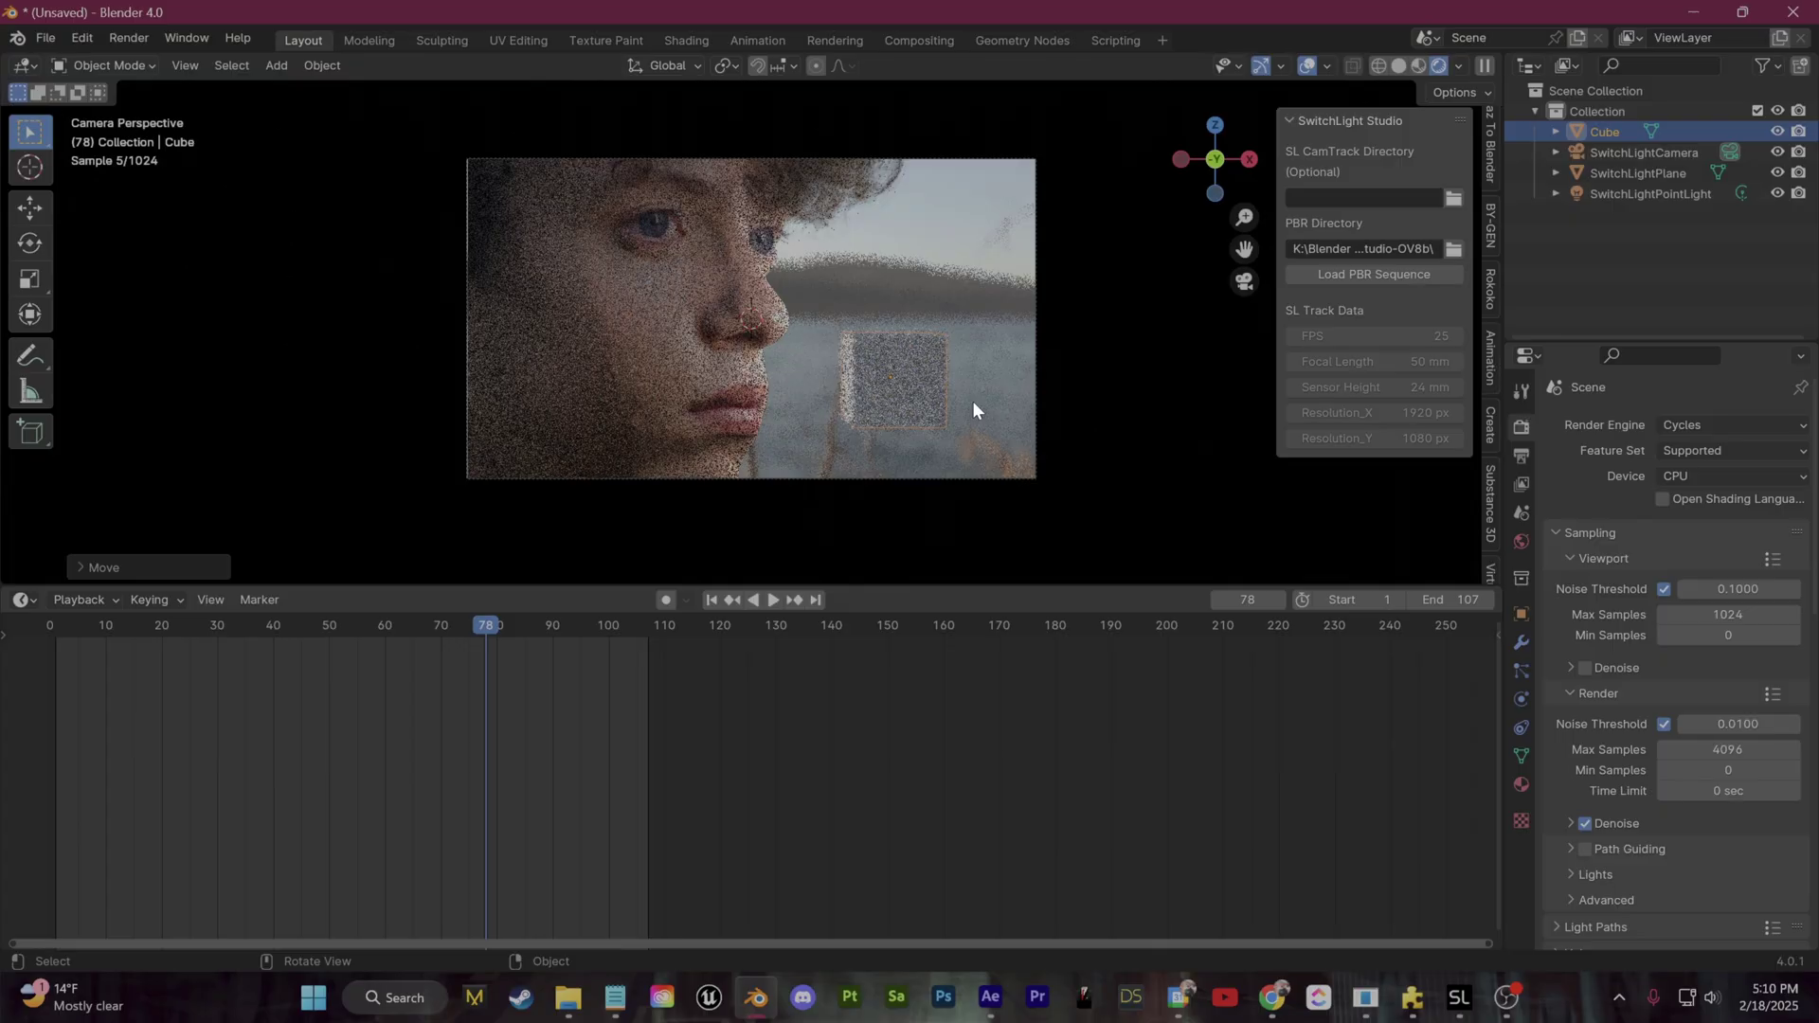
{"action": "scroll", "coordinate": [972, 400], "scroll_direction": "up", "scroll_amount": 3}
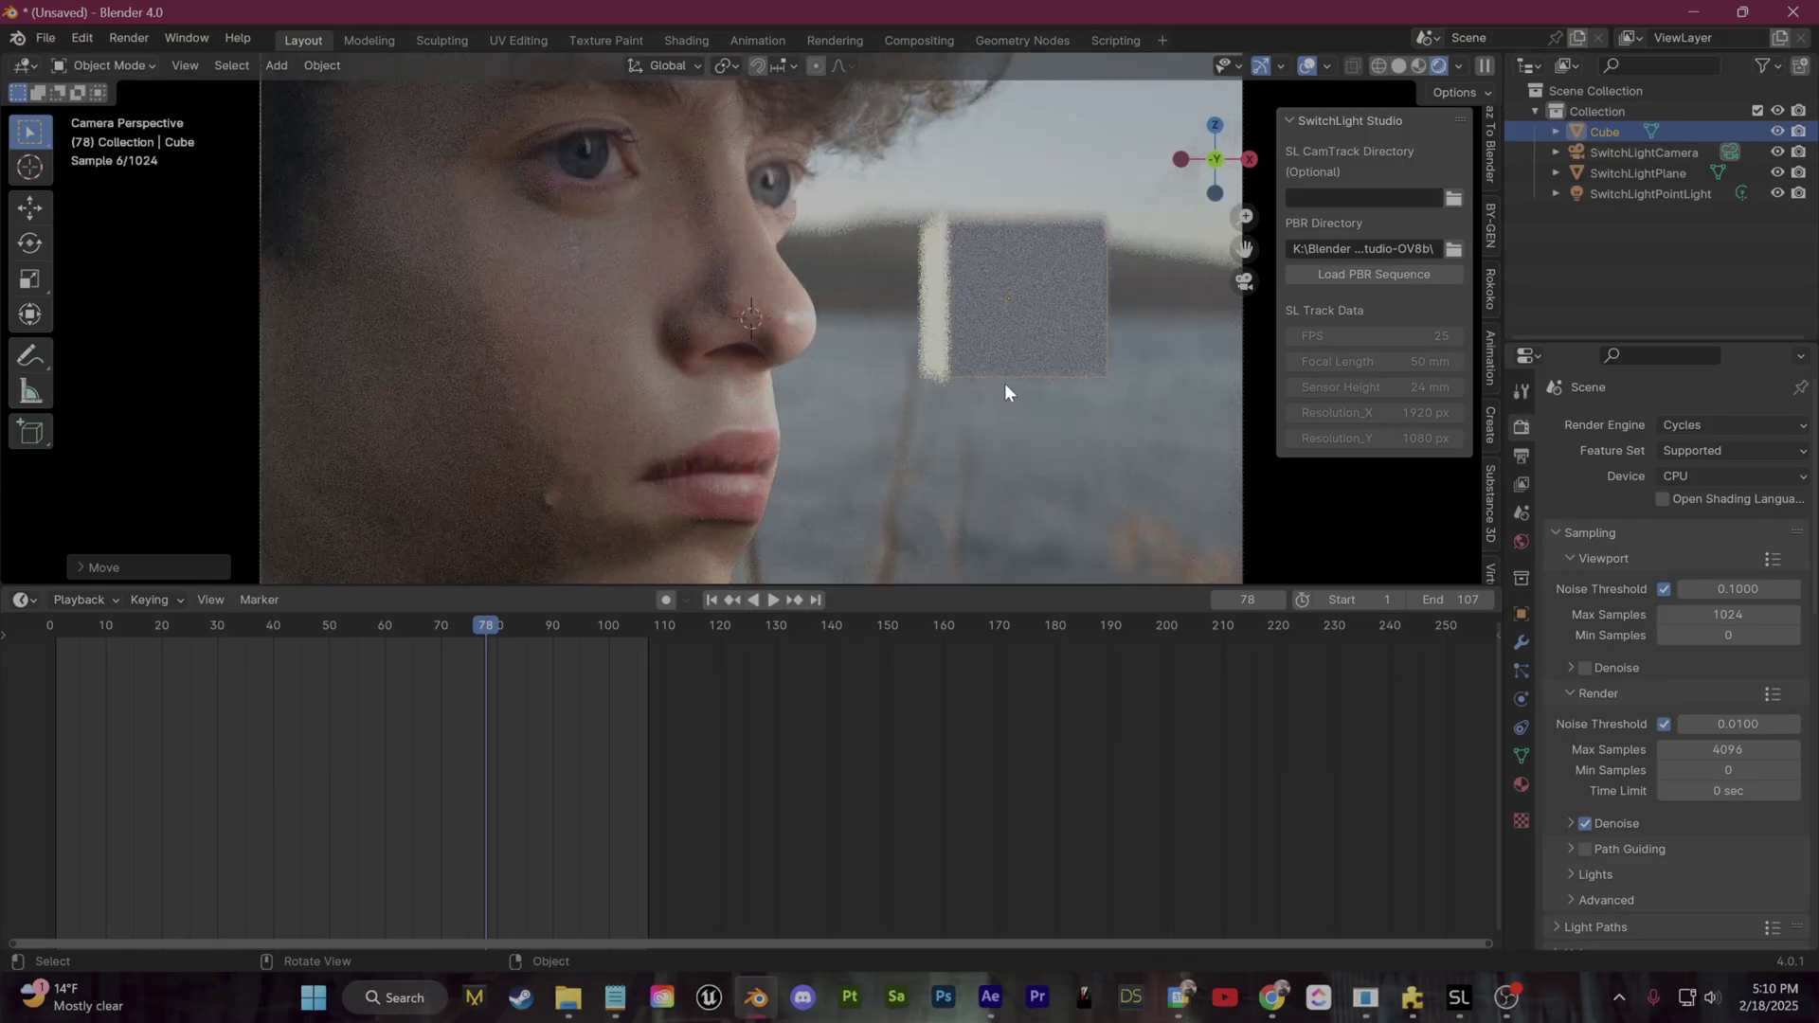
{"action": "scroll", "coordinate": [1004, 383], "scroll_direction": "down", "scroll_amount": 3}
{"action": "left_click_drag", "start_coordinate": [158, 635], "coordinate": [357, 630]}
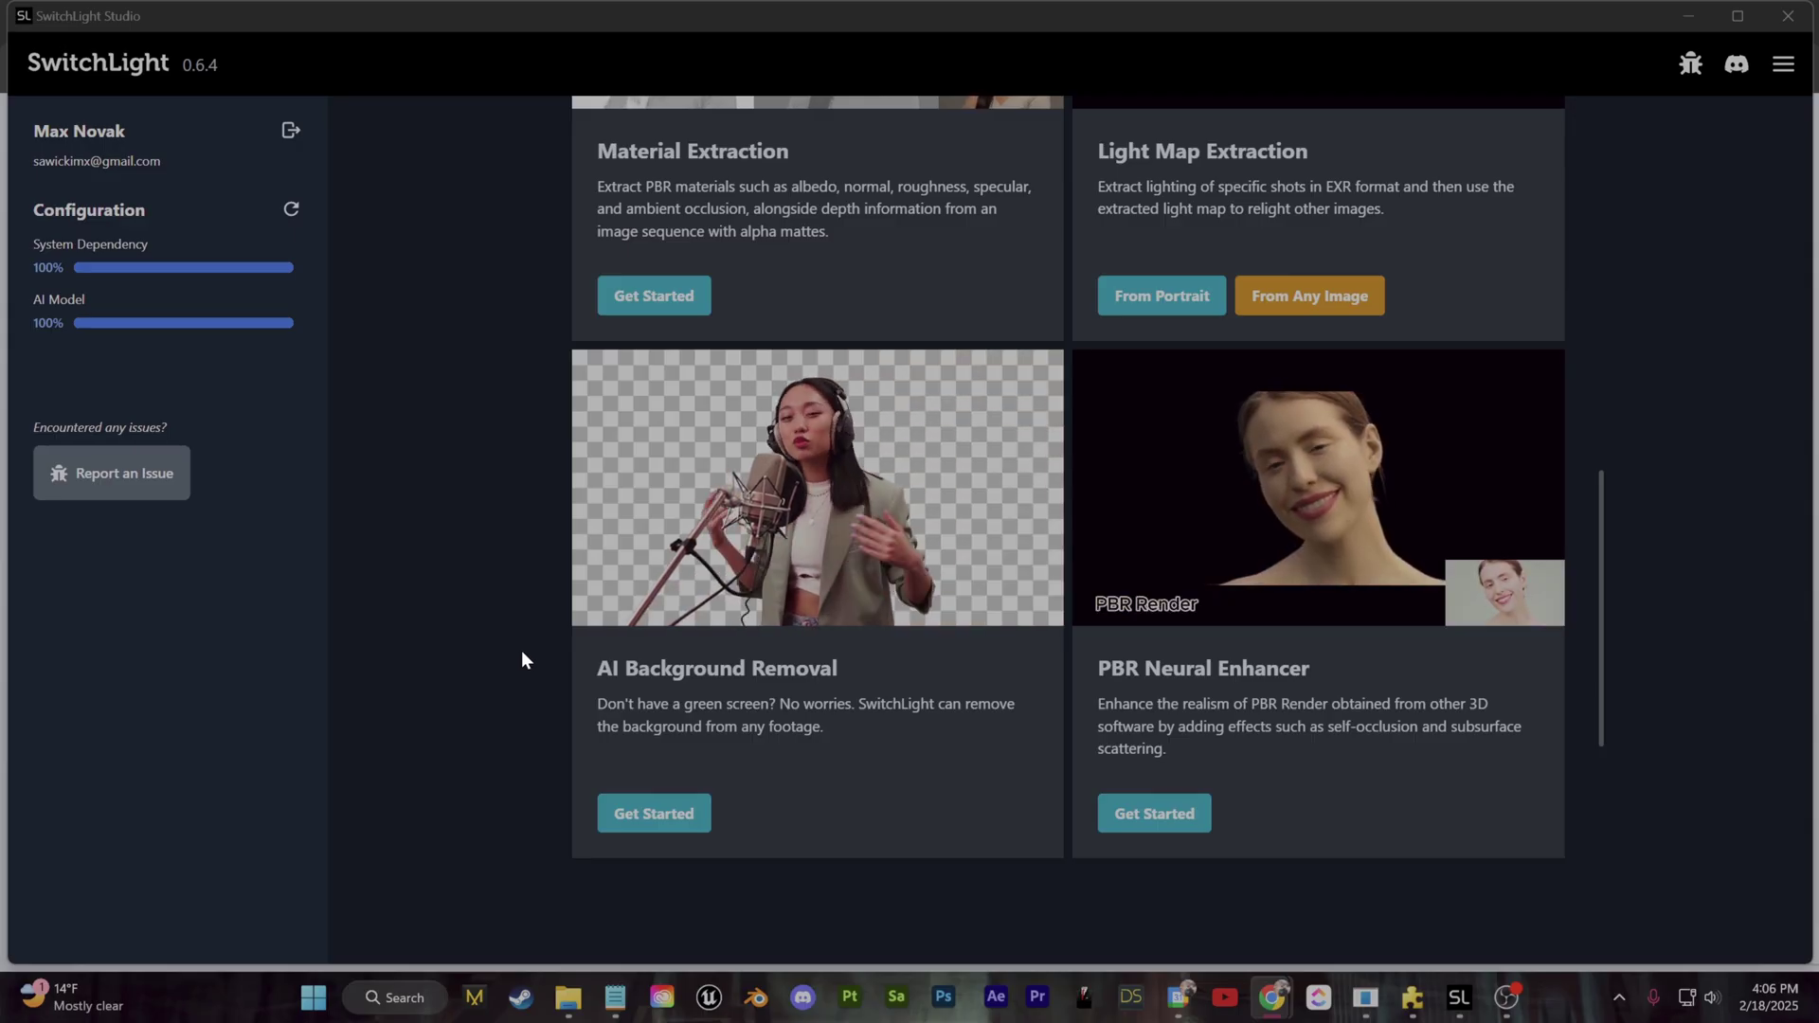
Step: Switch to SwitchLight Studio and open Light Map Extraction from any image
{"action": "scroll", "coordinate": [521, 650], "scroll_direction": "up", "scroll_amount": 5}
{"action": "left_click", "coordinate": [1316, 724]}
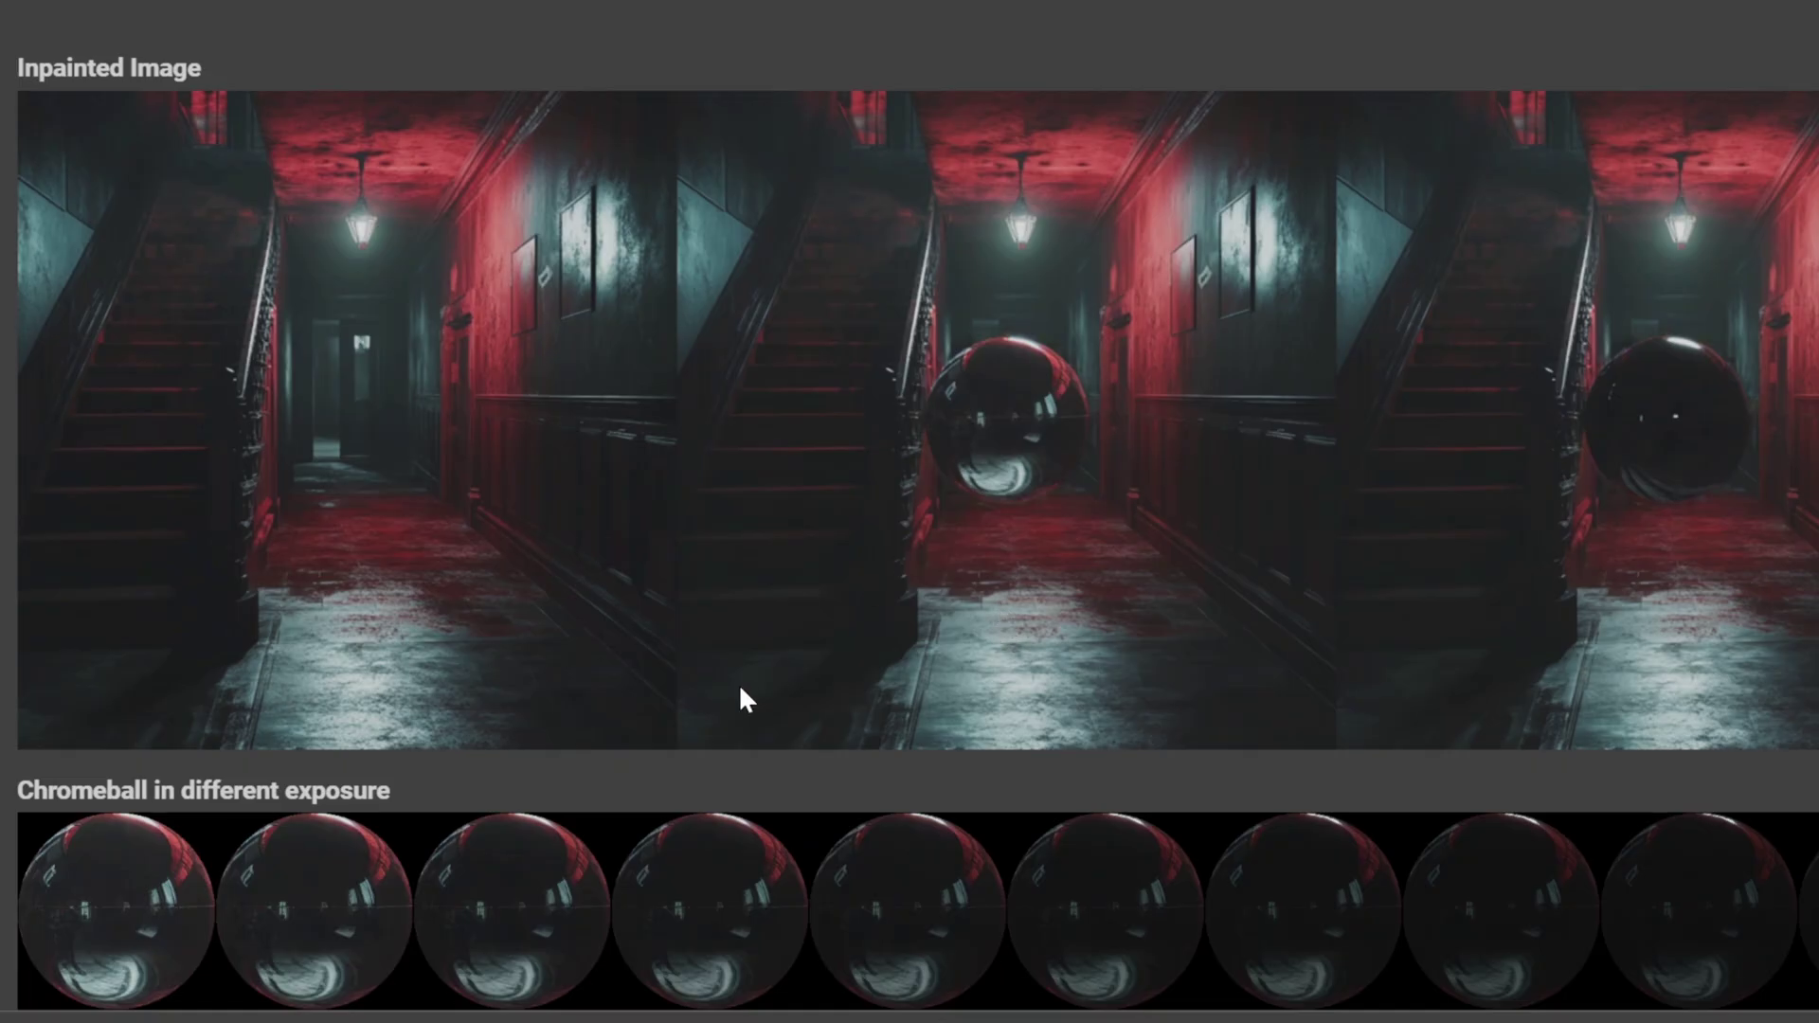
Step: Run the Project to Environment map cell in the notebook and review the predicted environment map for the red hallway image
{"action": "scroll", "coordinate": [740, 688], "scroll_direction": "down", "scroll_amount": 8}
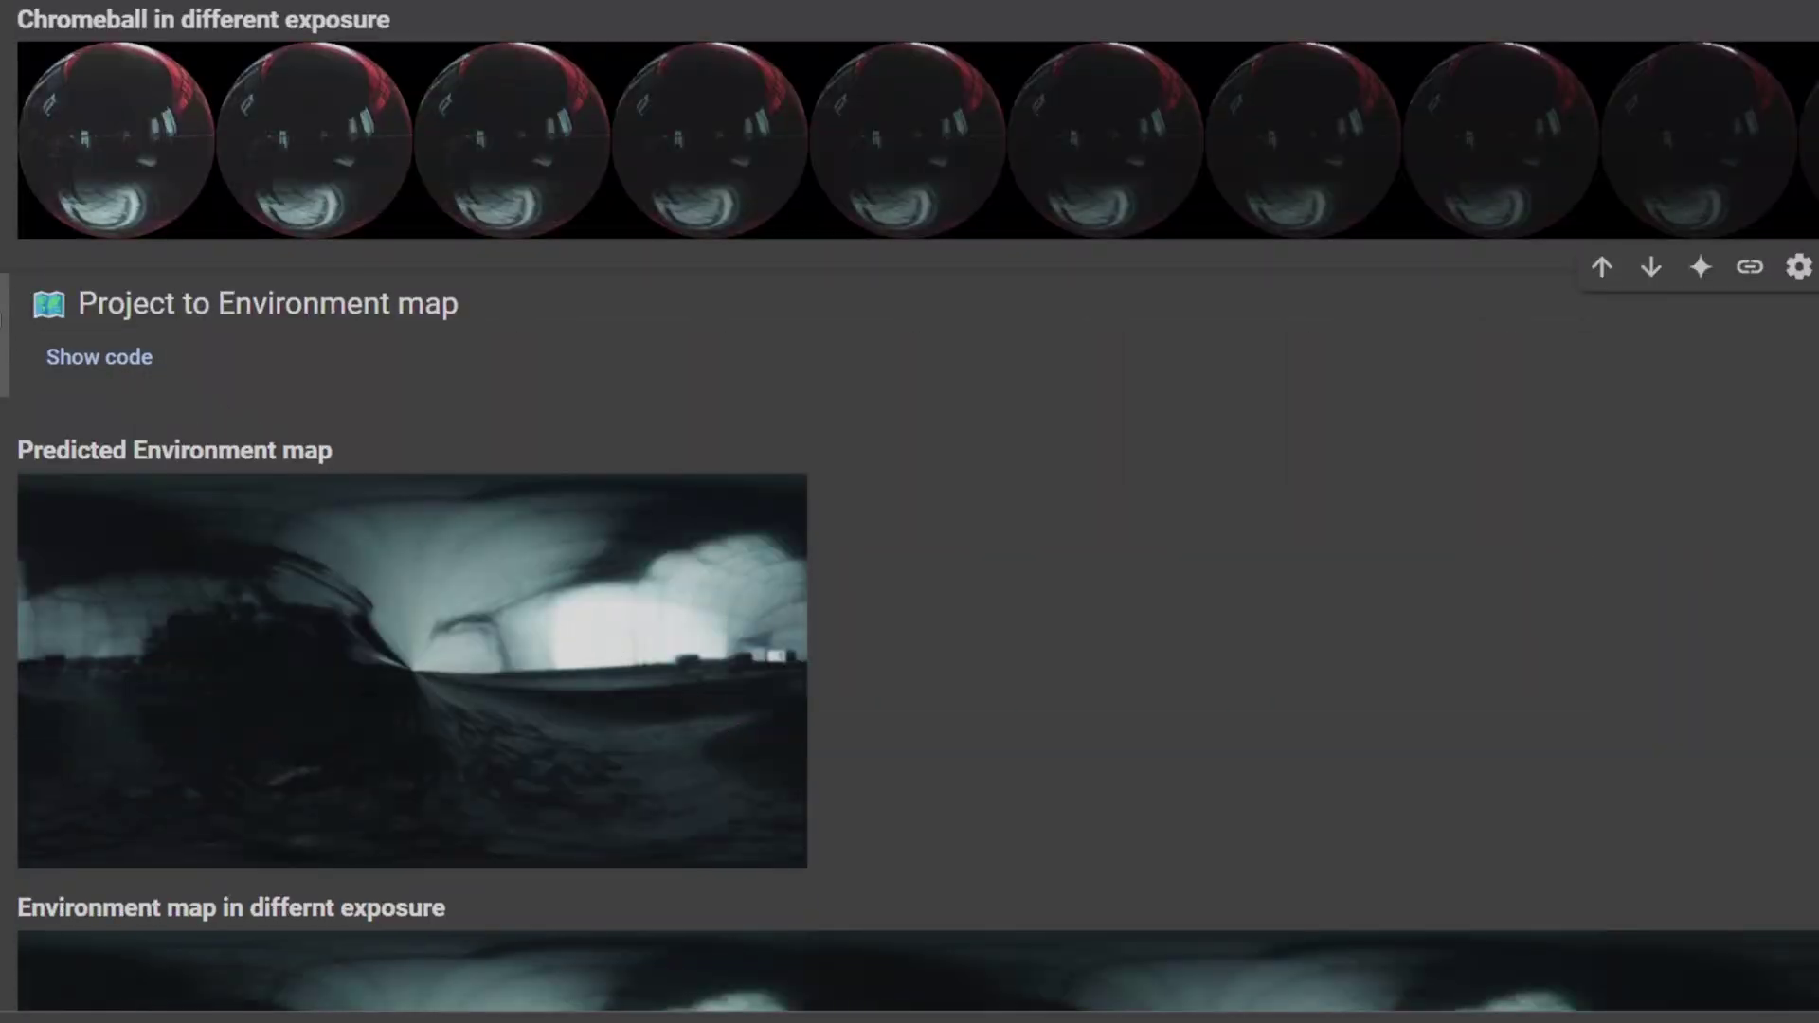
{"action": "left_click", "coordinate": [1, 322]}
{"action": "scroll", "coordinate": [693, 739], "scroll_direction": "up", "scroll_amount": 5}
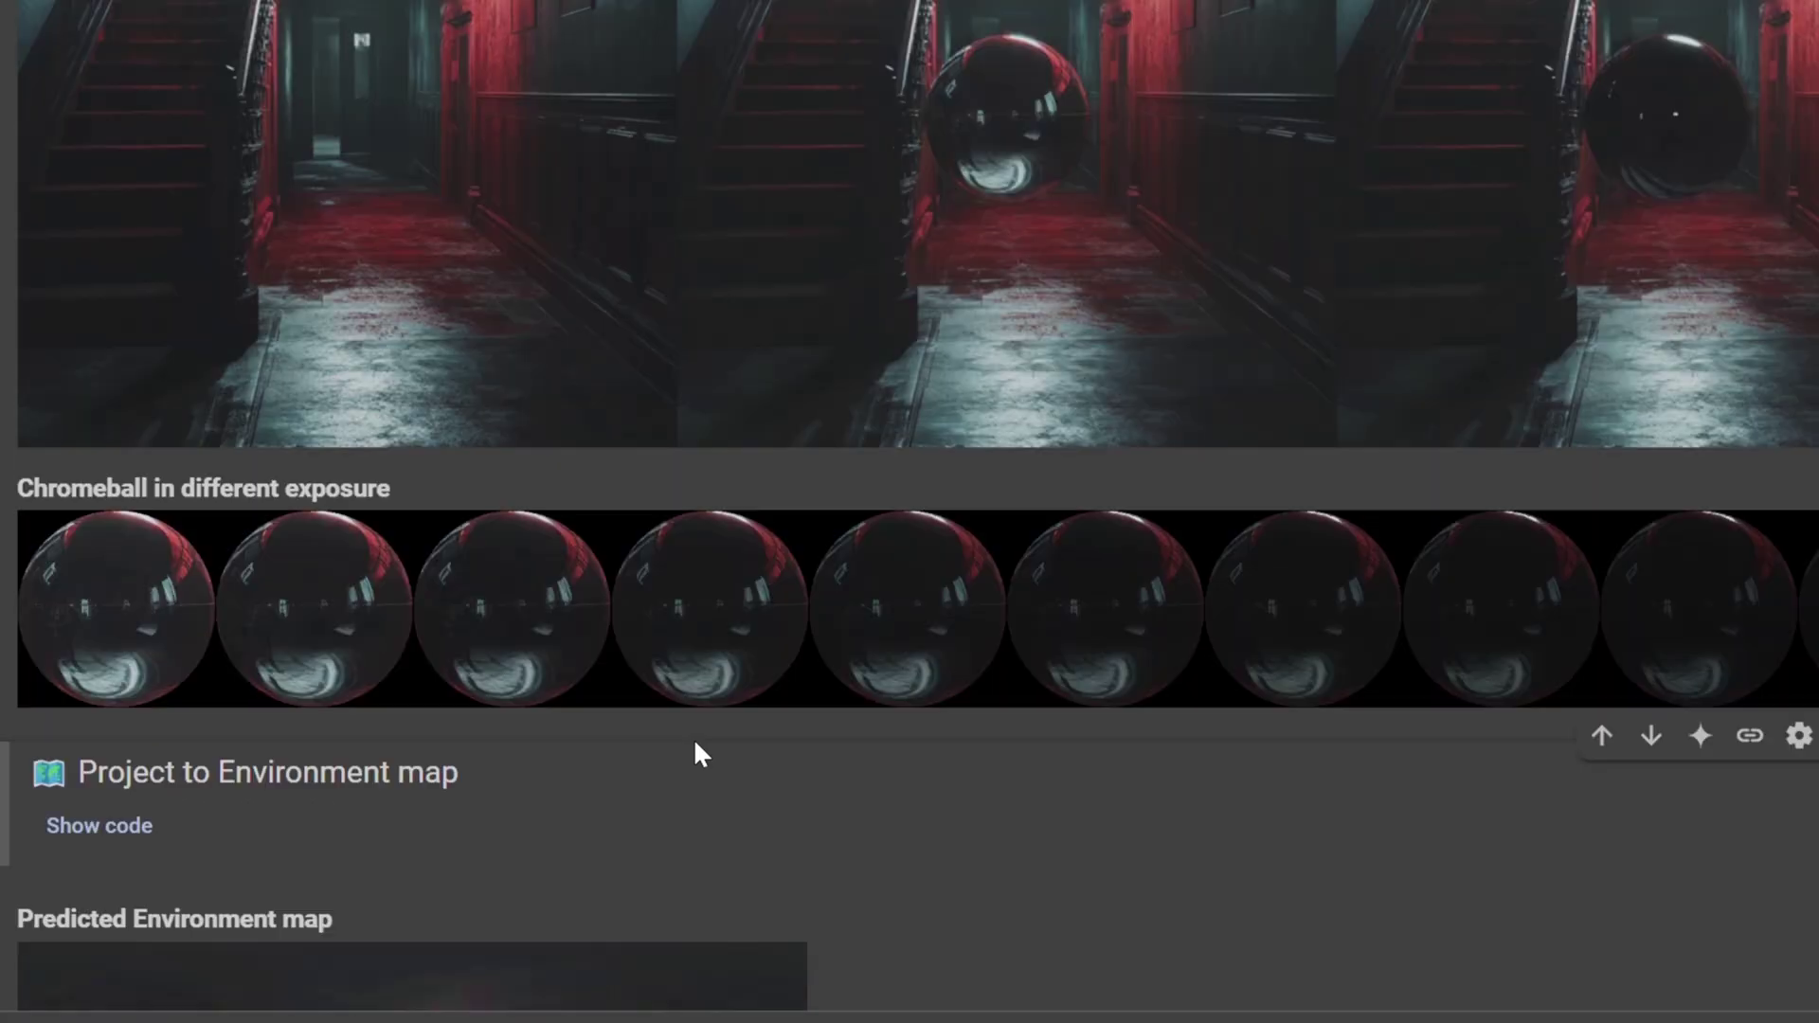
{"action": "scroll", "coordinate": [690, 743], "scroll_direction": "down", "scroll_amount": 4}
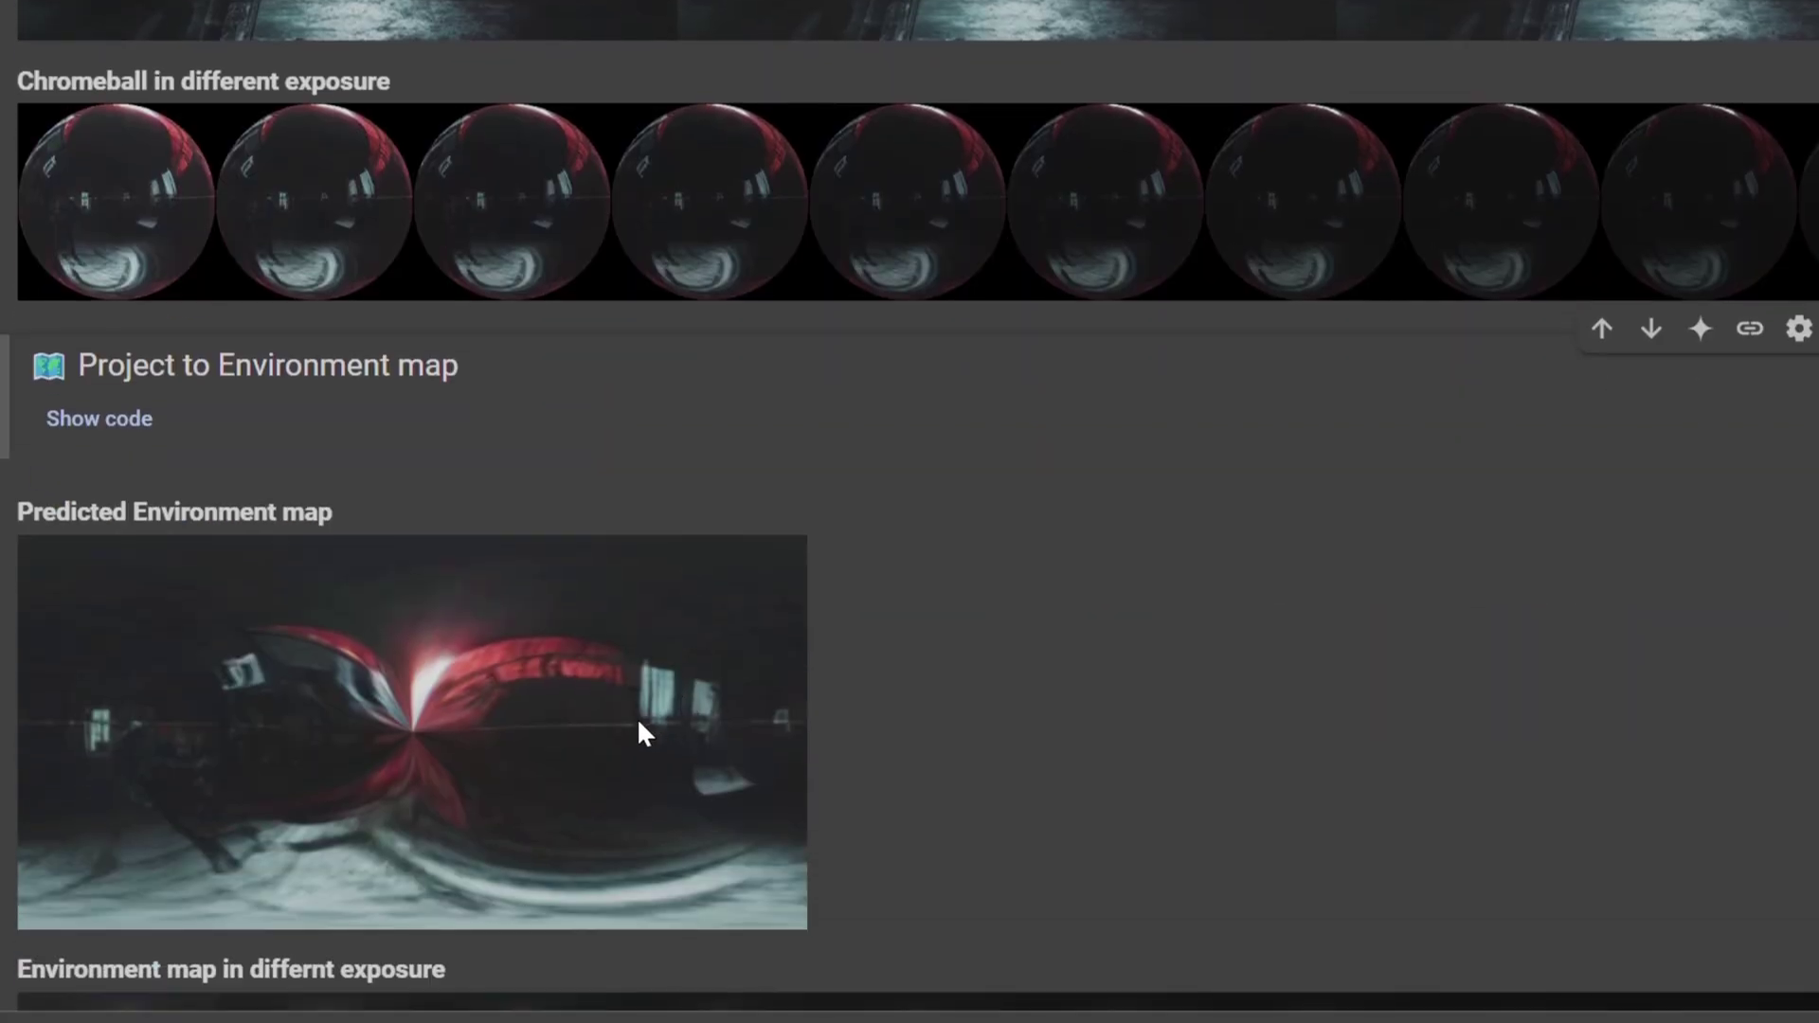
{"action": "scroll", "coordinate": [285, 540], "scroll_direction": "down", "scroll_amount": 4}
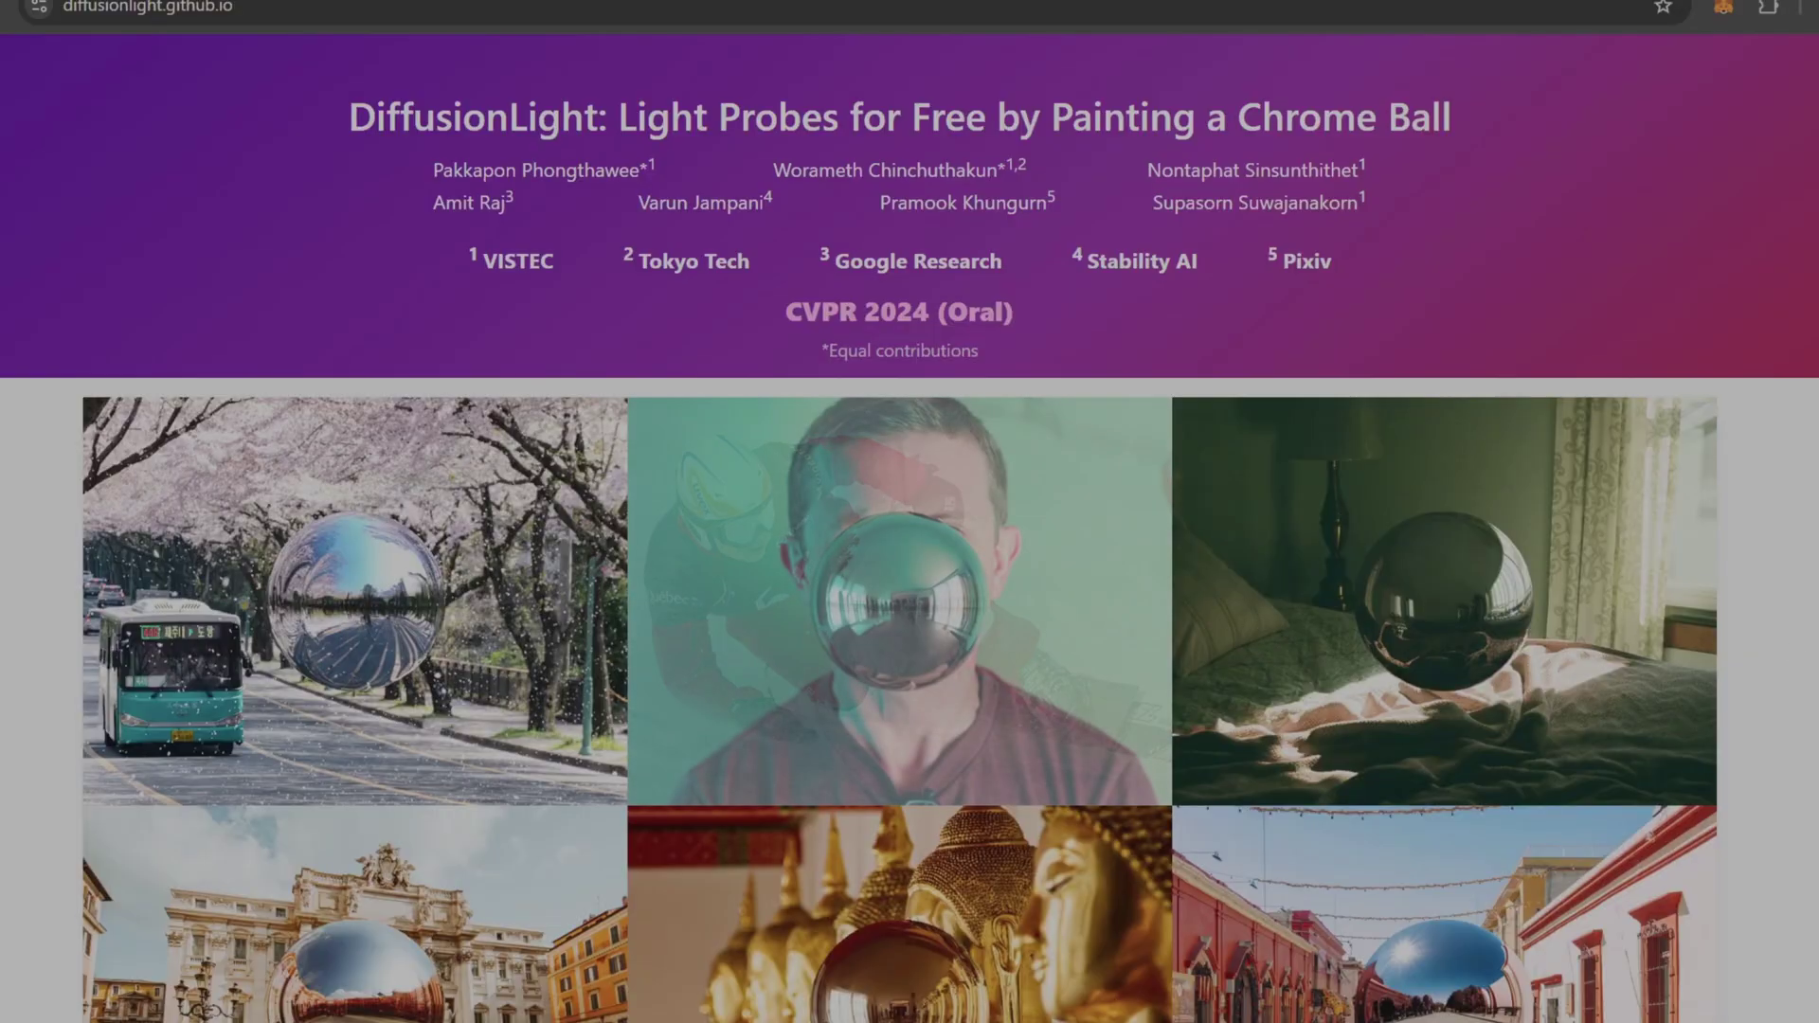
Step: Look through the DiffusionLight project page, covering the abstract, resource links, approach diagrams and chrome ball results
{"action": "scroll", "coordinate": [910, 529], "scroll_direction": "down", "scroll_amount": 3}
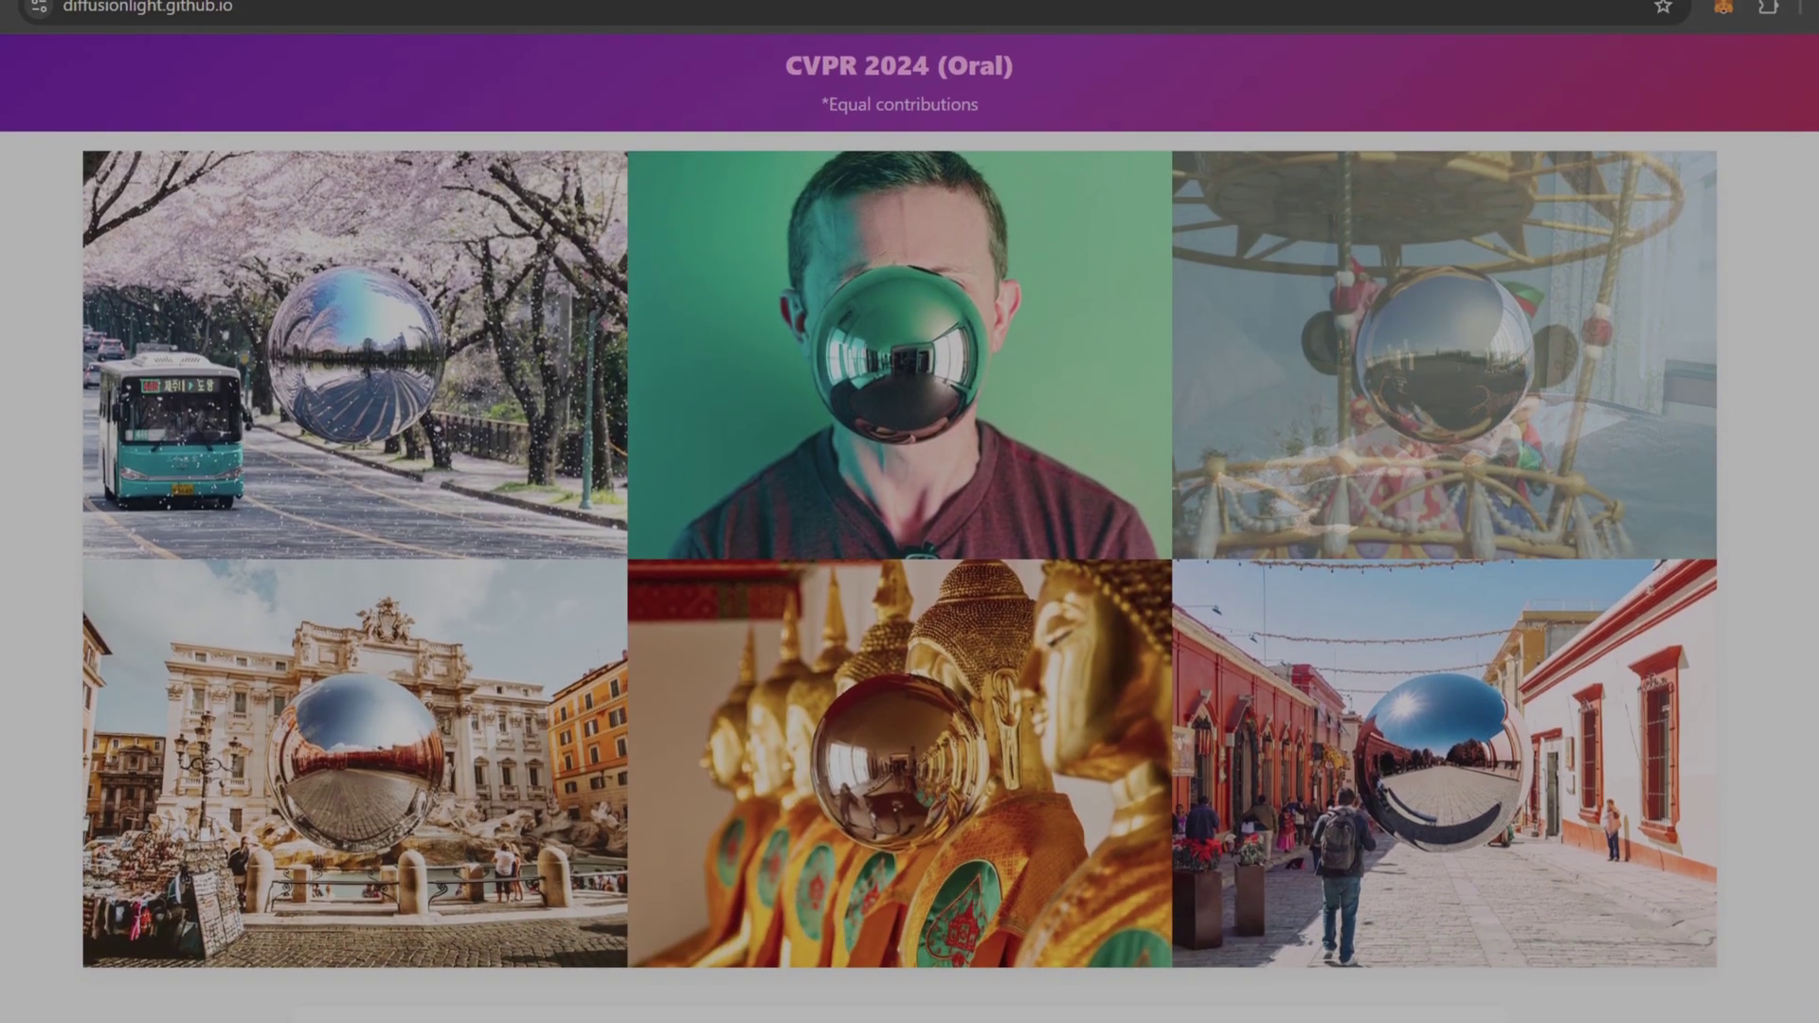
{"action": "scroll", "coordinate": [910, 549], "scroll_direction": "down", "scroll_amount": 4}
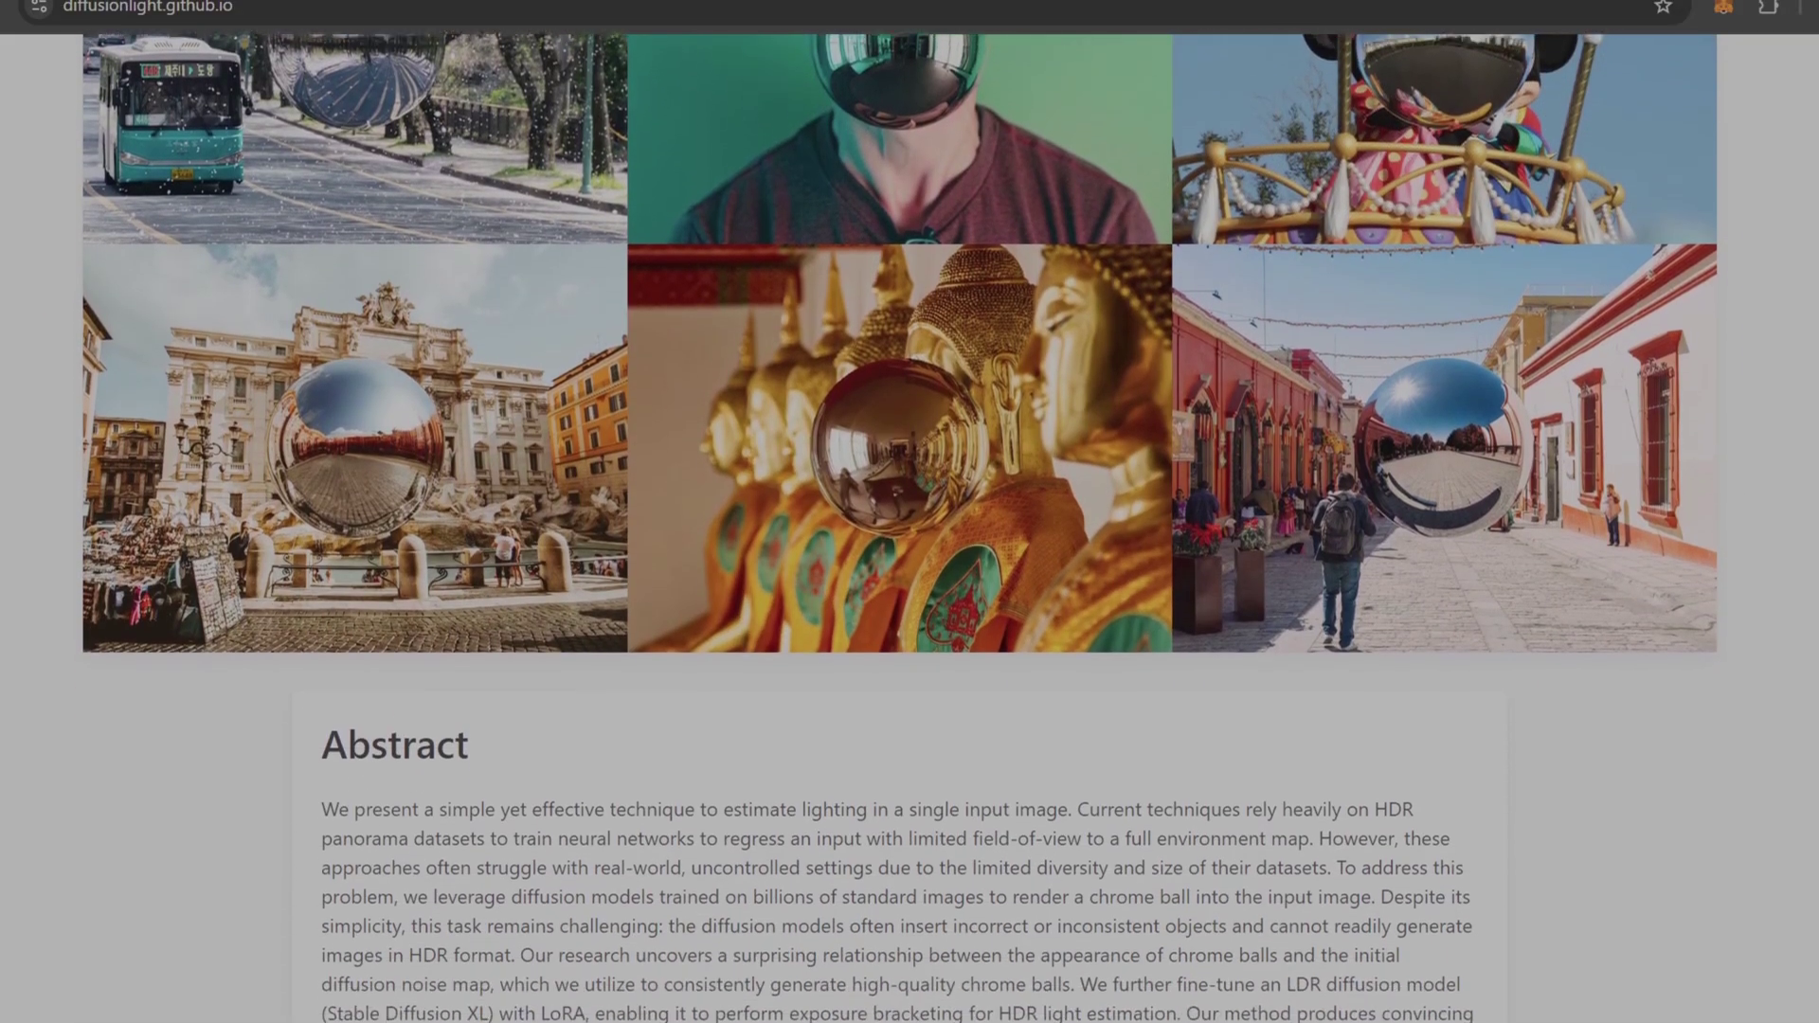
{"action": "scroll", "coordinate": [910, 550], "scroll_direction": "down", "scroll_amount": 4}
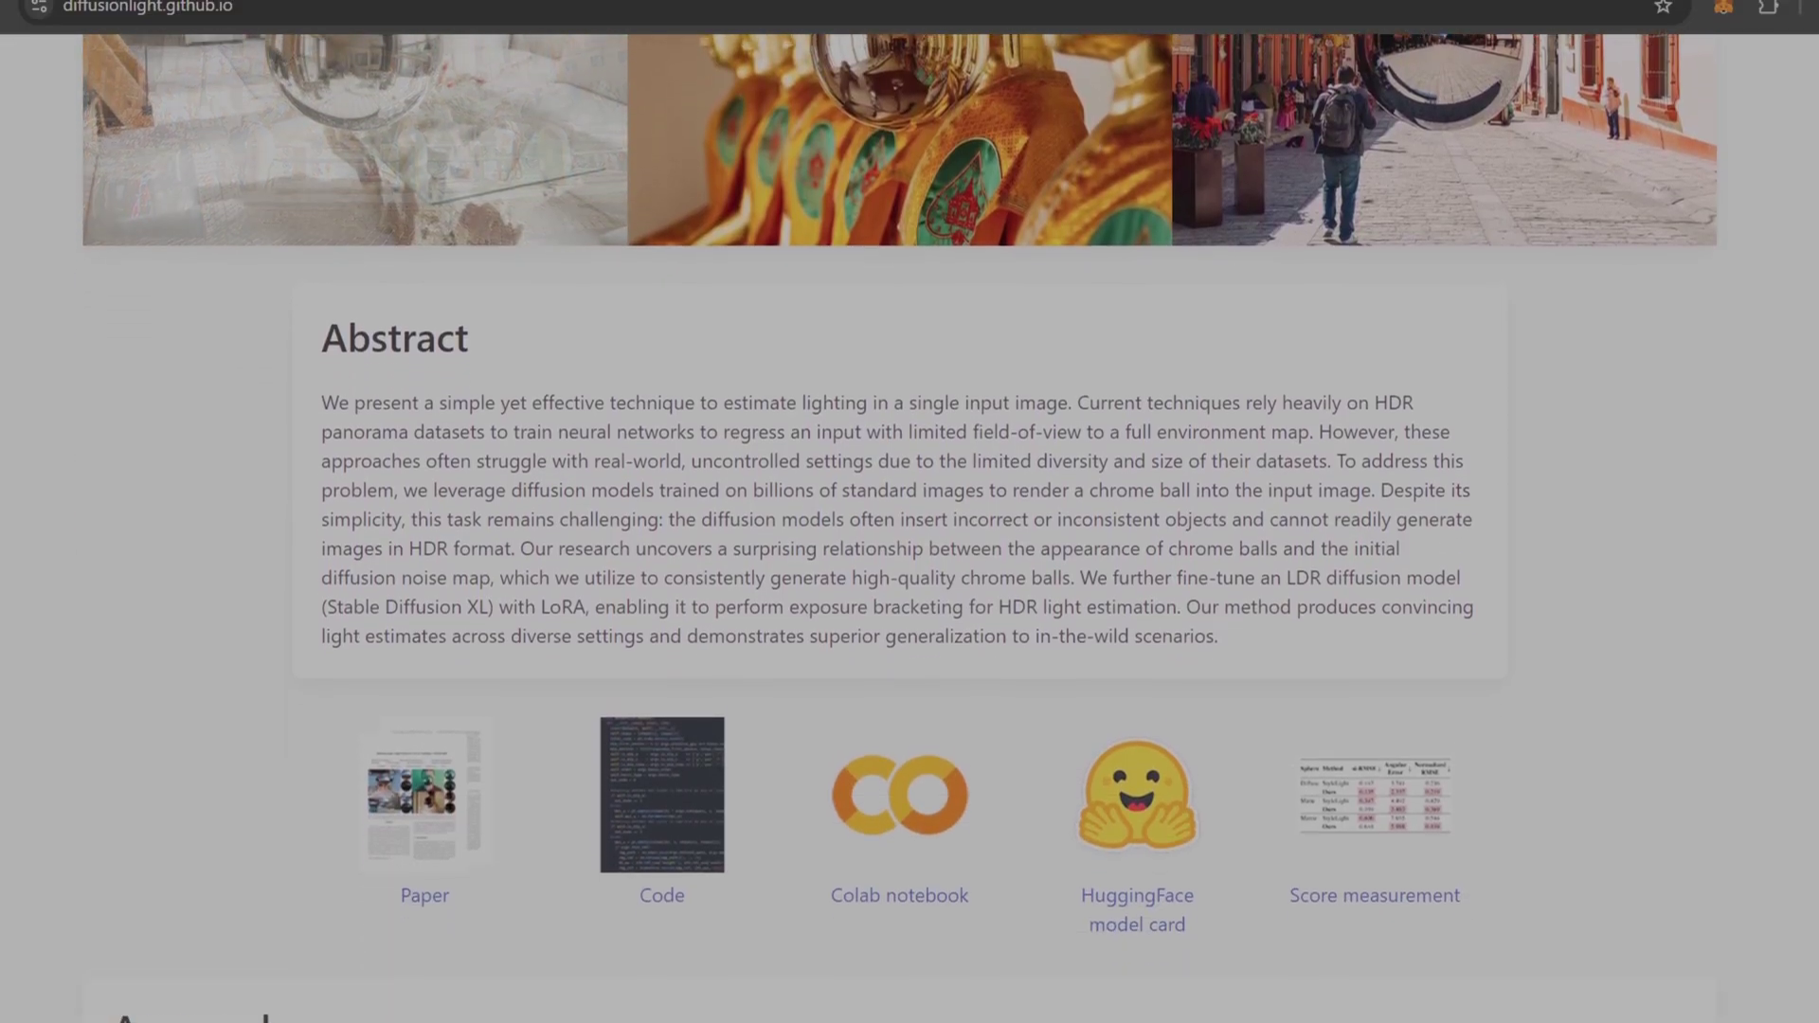
{"action": "scroll", "coordinate": [1780, 784], "scroll_direction": "down", "scroll_amount": 6}
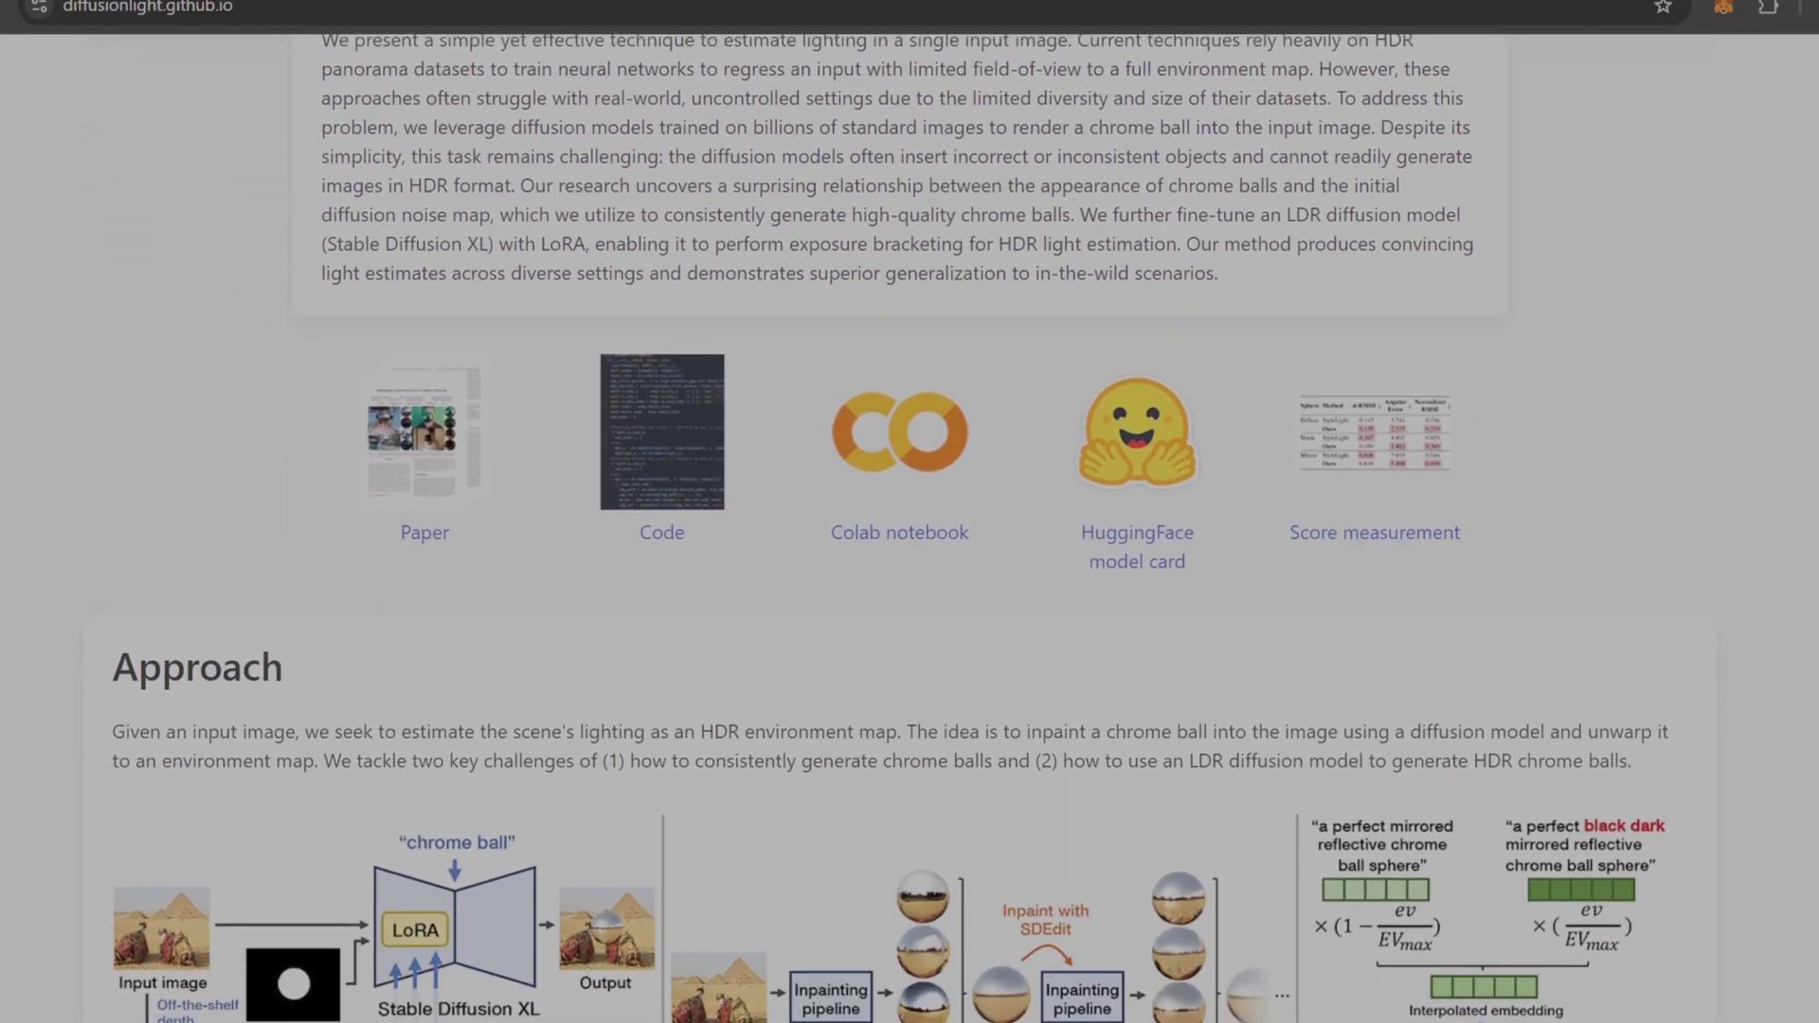
{"action": "scroll", "coordinate": [1803, 688], "scroll_direction": "down", "scroll_amount": 2}
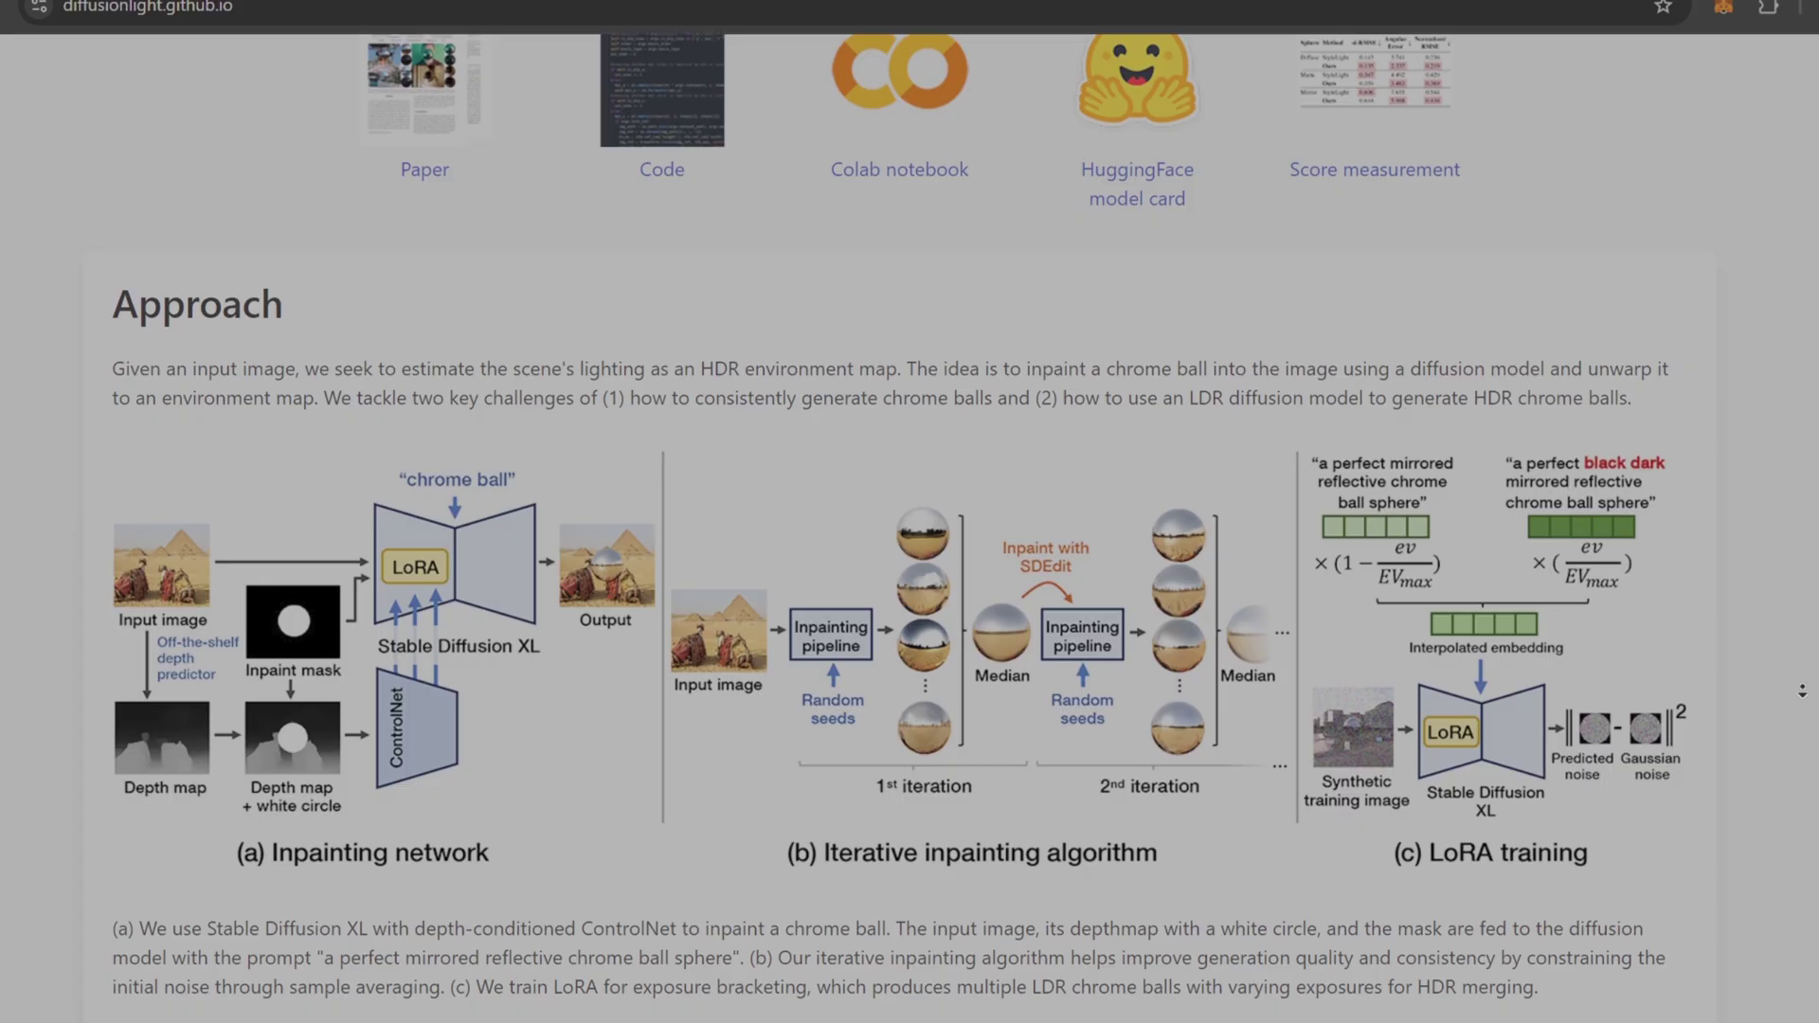
{"action": "scroll", "coordinate": [1777, 749], "scroll_direction": "up", "scroll_amount": 1}
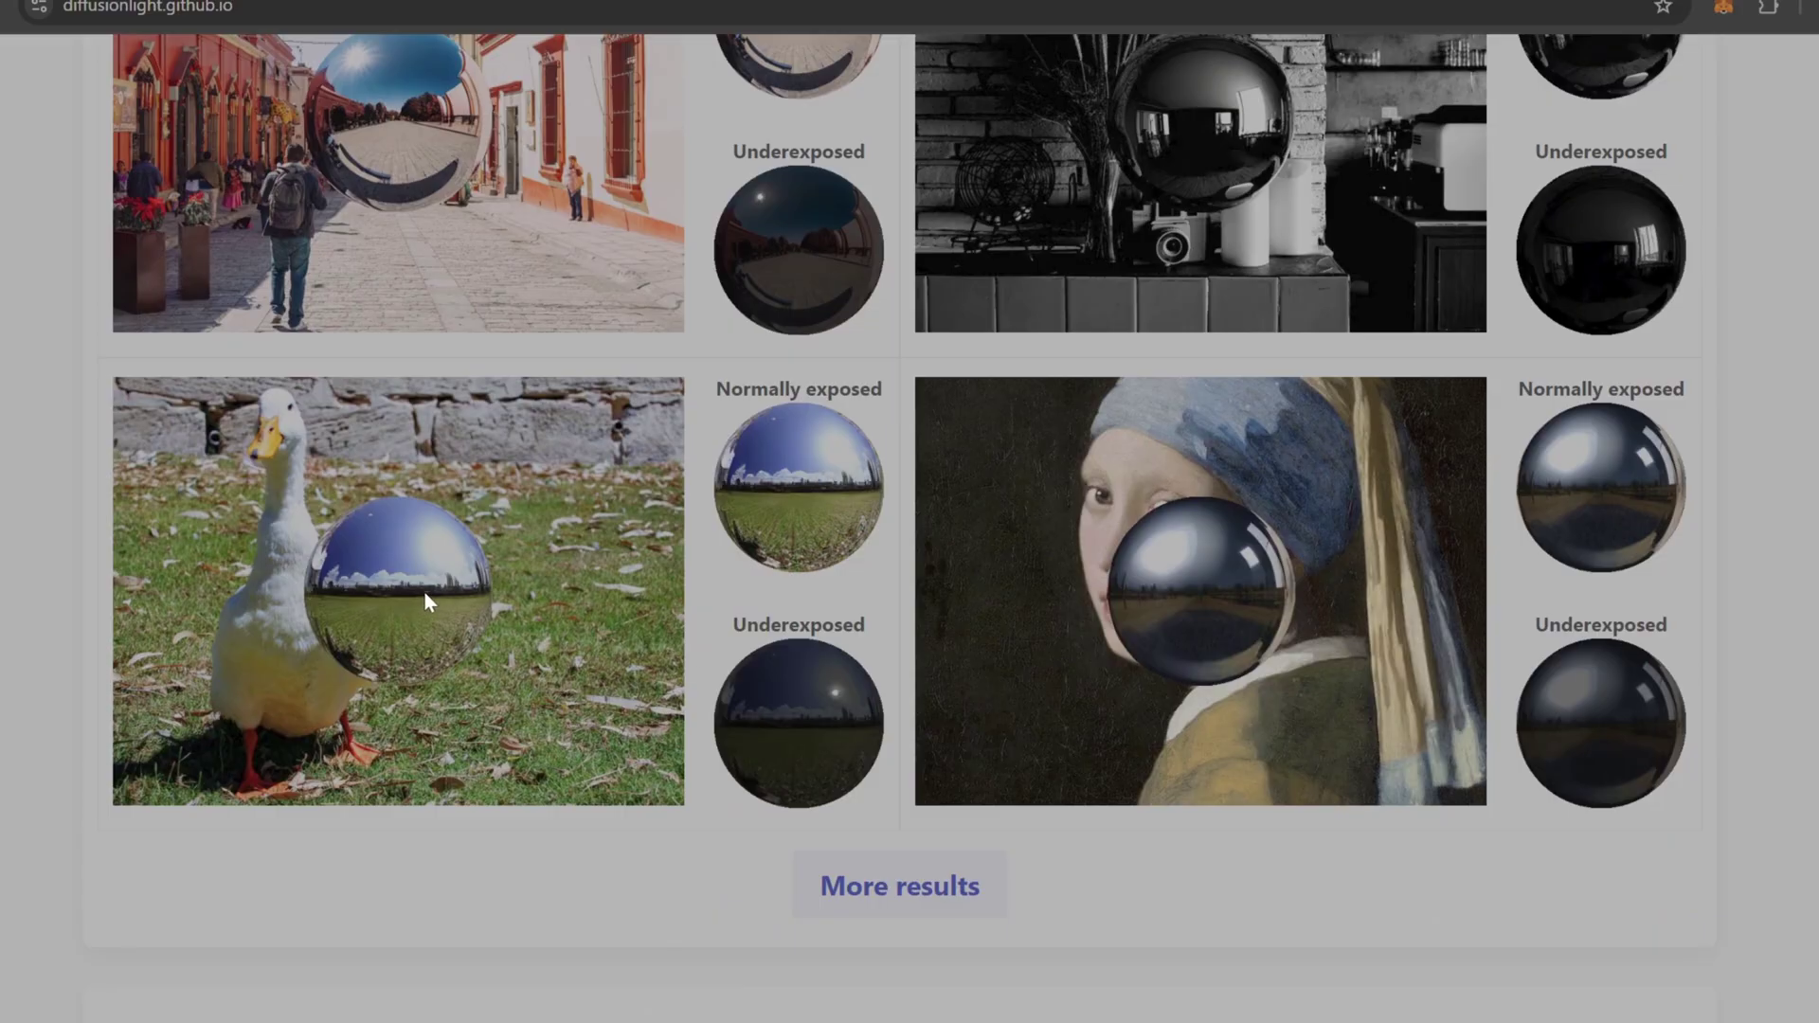
{"action": "scroll", "coordinate": [595, 616], "scroll_direction": "down", "scroll_amount": 7}
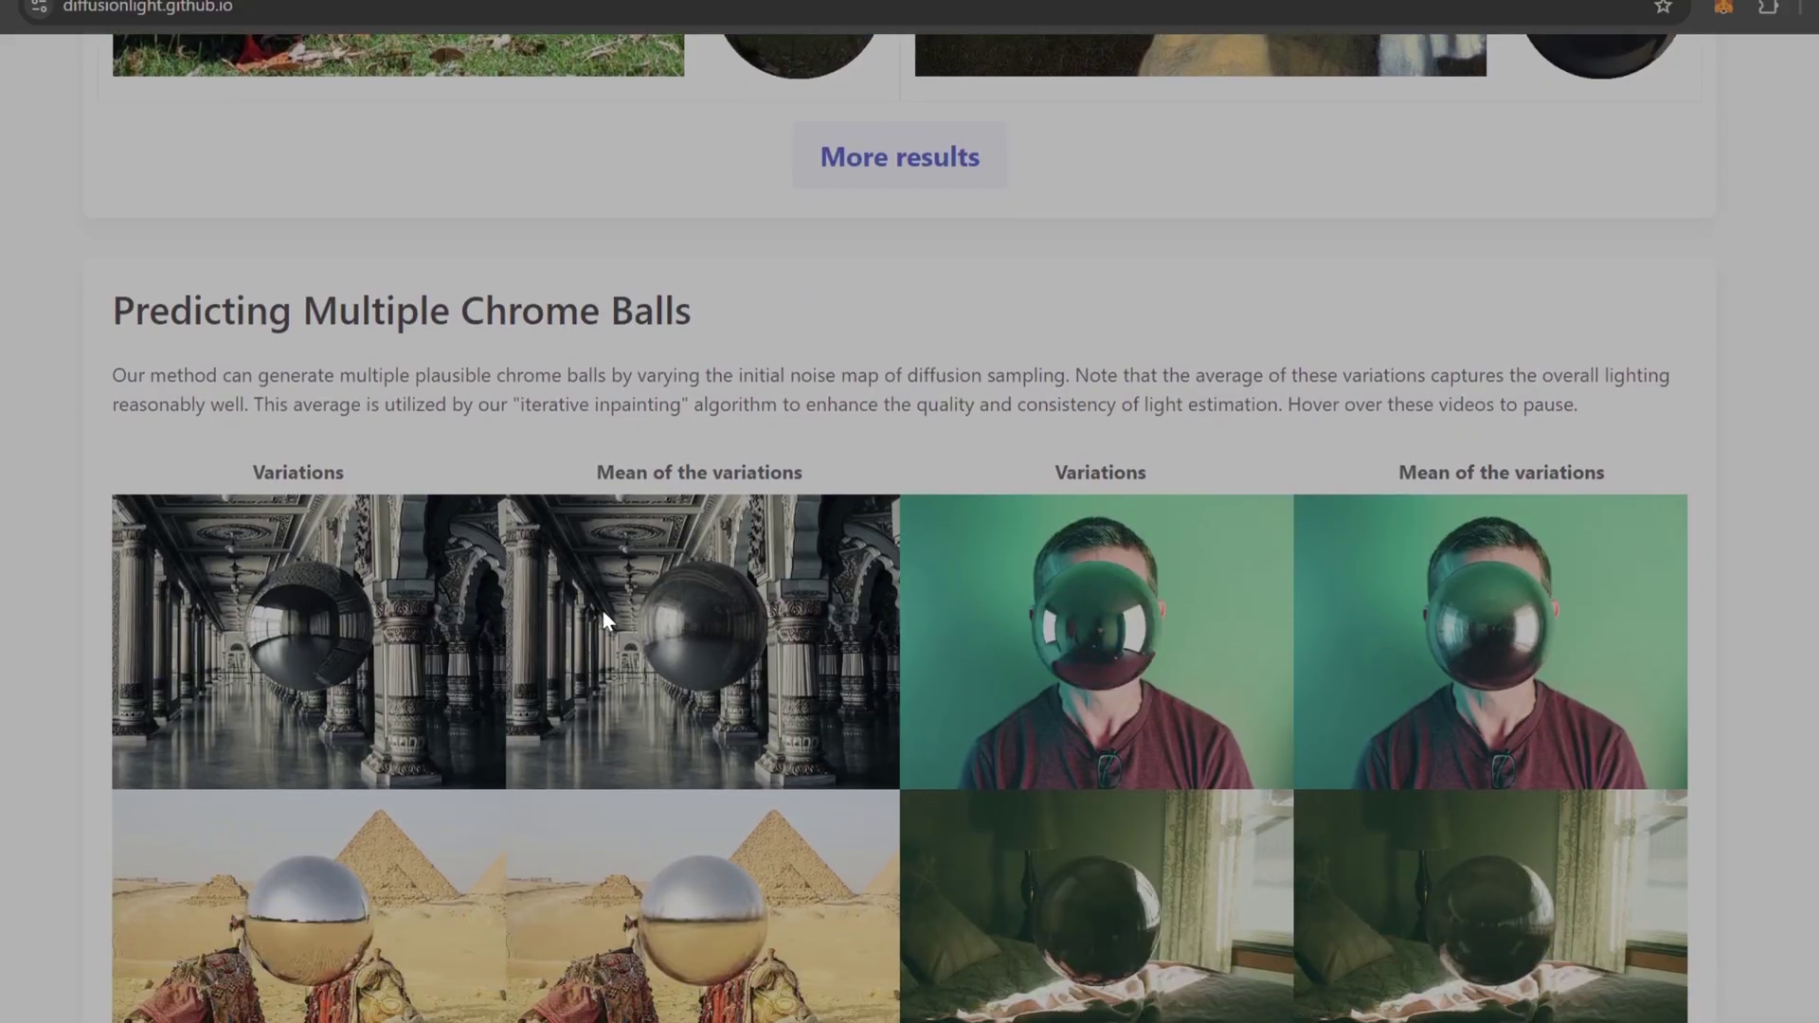
{"action": "scroll", "coordinate": [602, 618], "scroll_direction": "down", "scroll_amount": 1}
{"action": "scroll", "coordinate": [1764, 725], "scroll_direction": "down", "scroll_amount": 1}
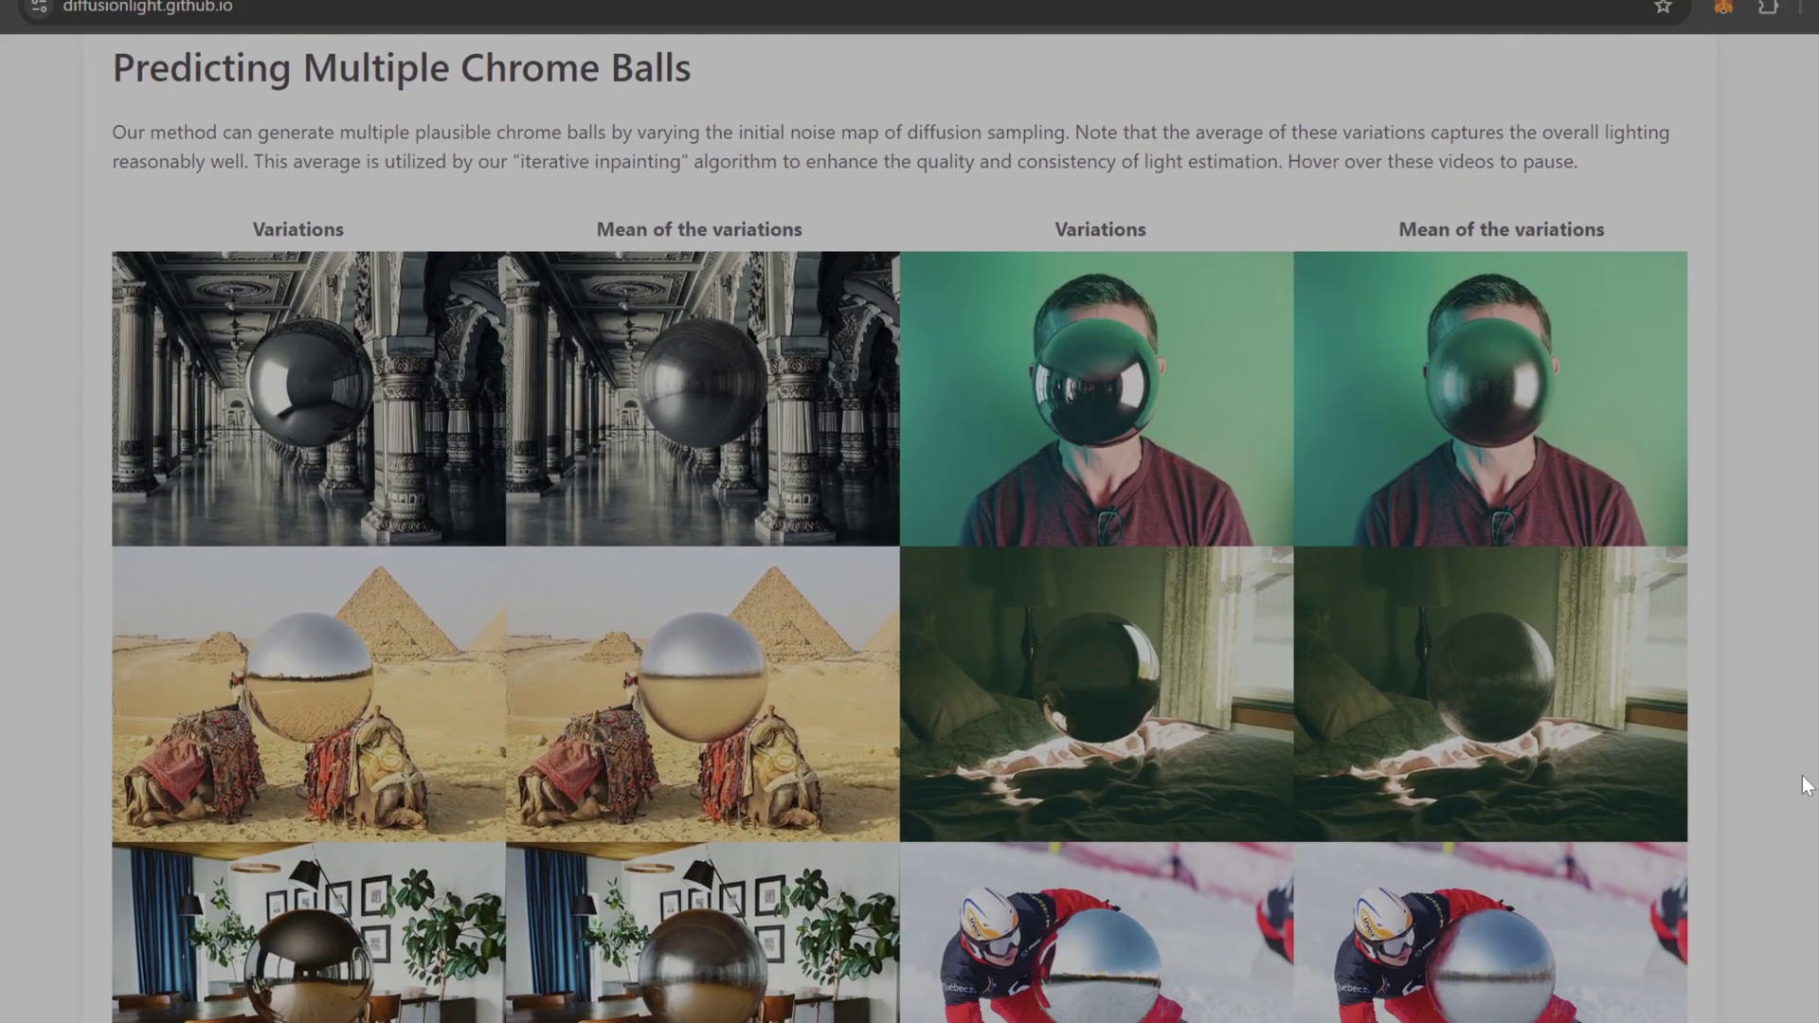
{"action": "scroll", "coordinate": [1805, 785], "scroll_direction": "down", "scroll_amount": 1}
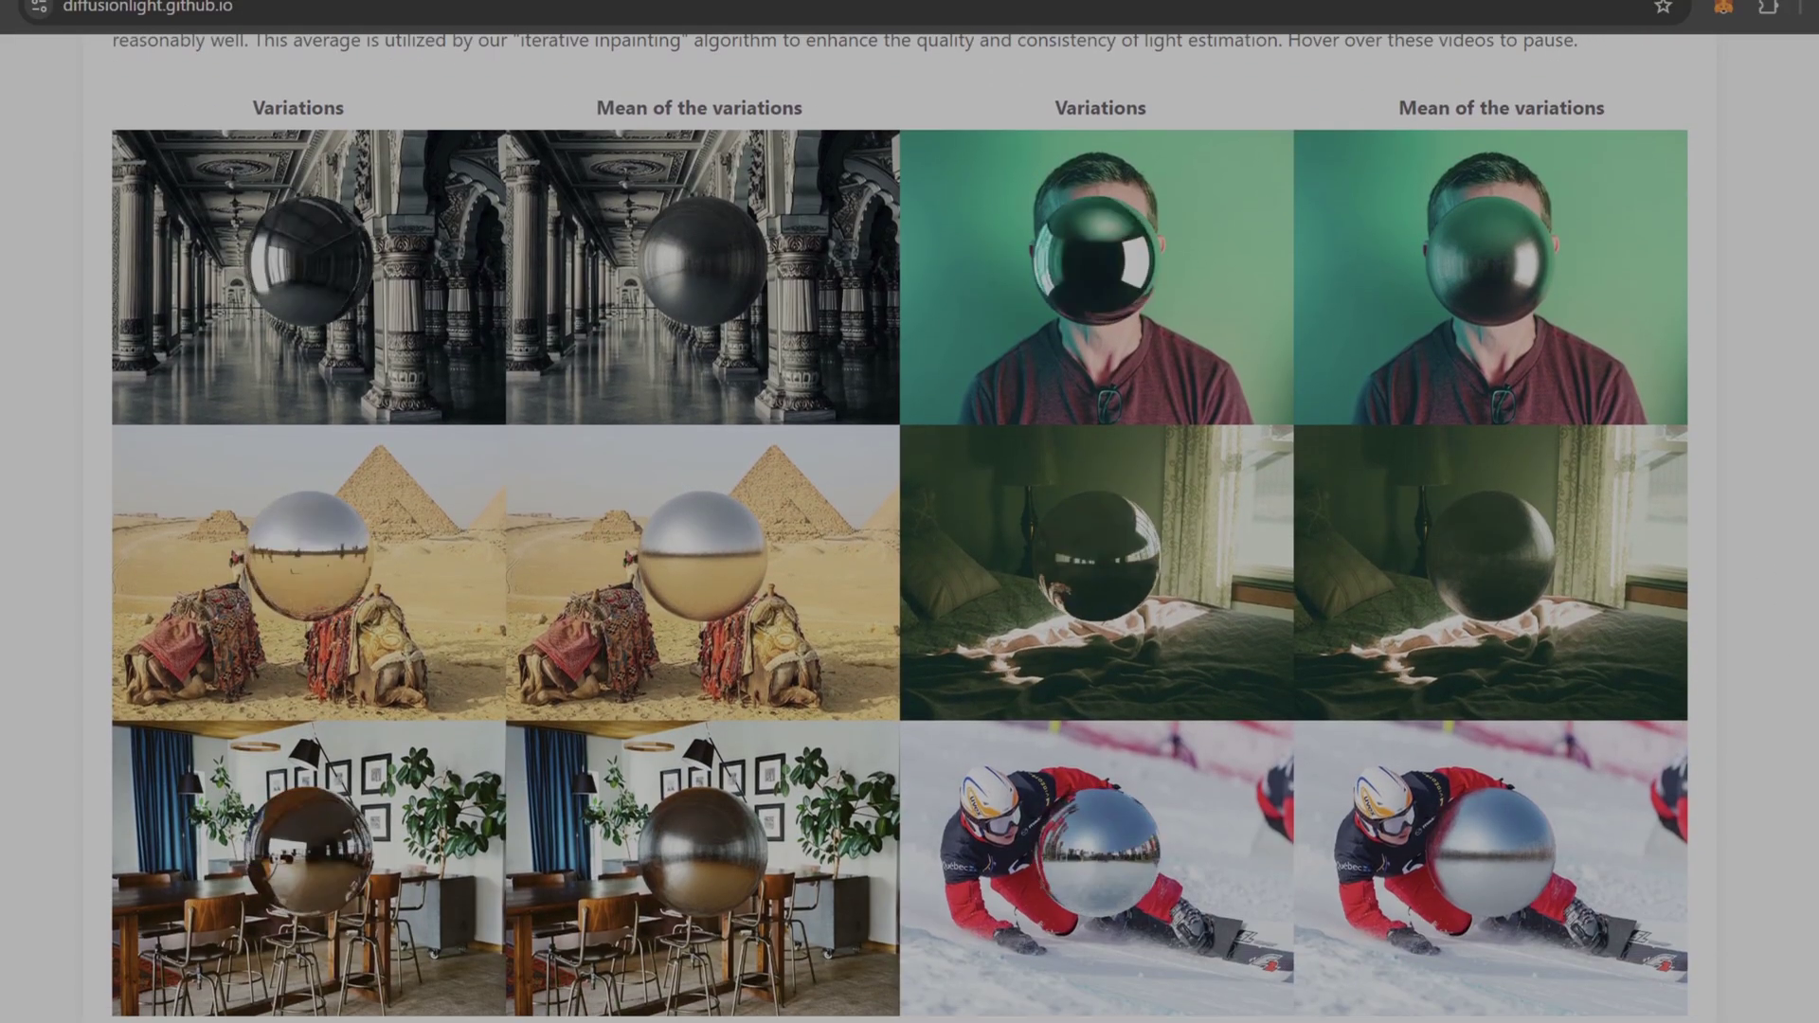
{"action": "scroll", "coordinate": [900, 527], "scroll_direction": "down", "scroll_amount": 1}
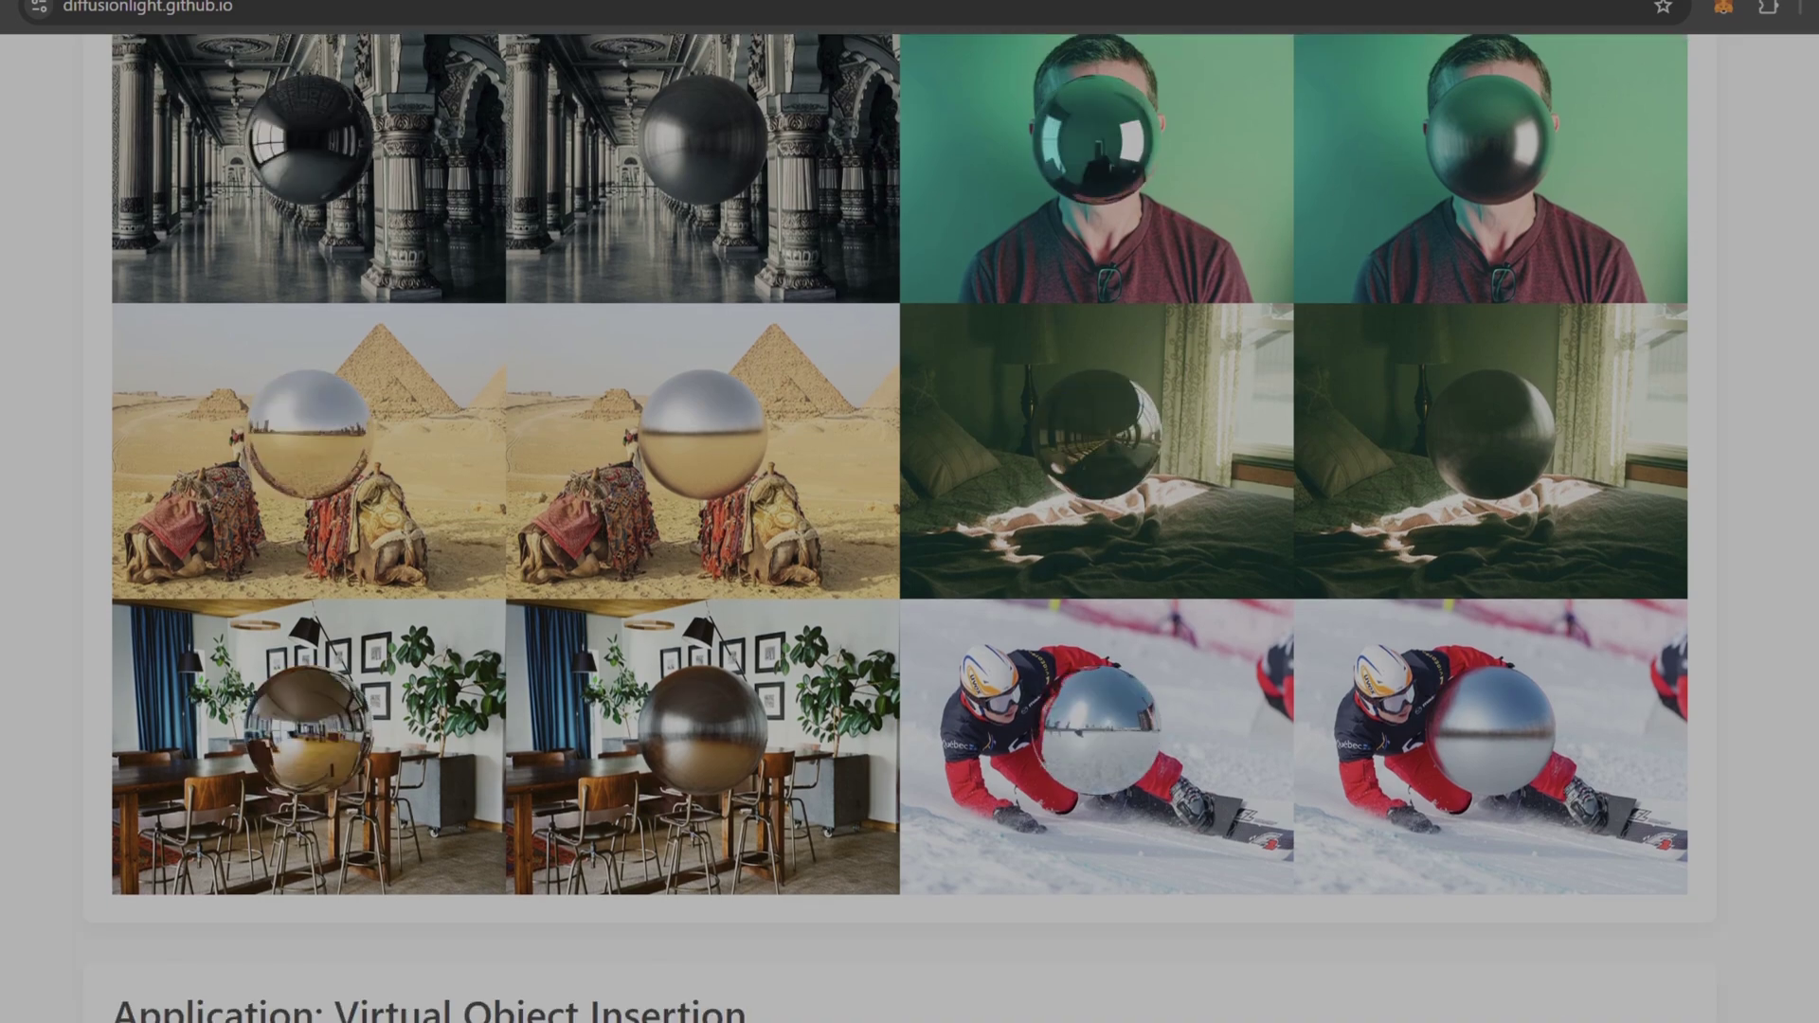
Step: Examine the DiffusionLight page's Virtual Object Insertion comparison, its abstract and the paper, code and Colab notebook links
{"action": "scroll", "coordinate": [900, 529], "scroll_direction": "down", "scroll_amount": 6}
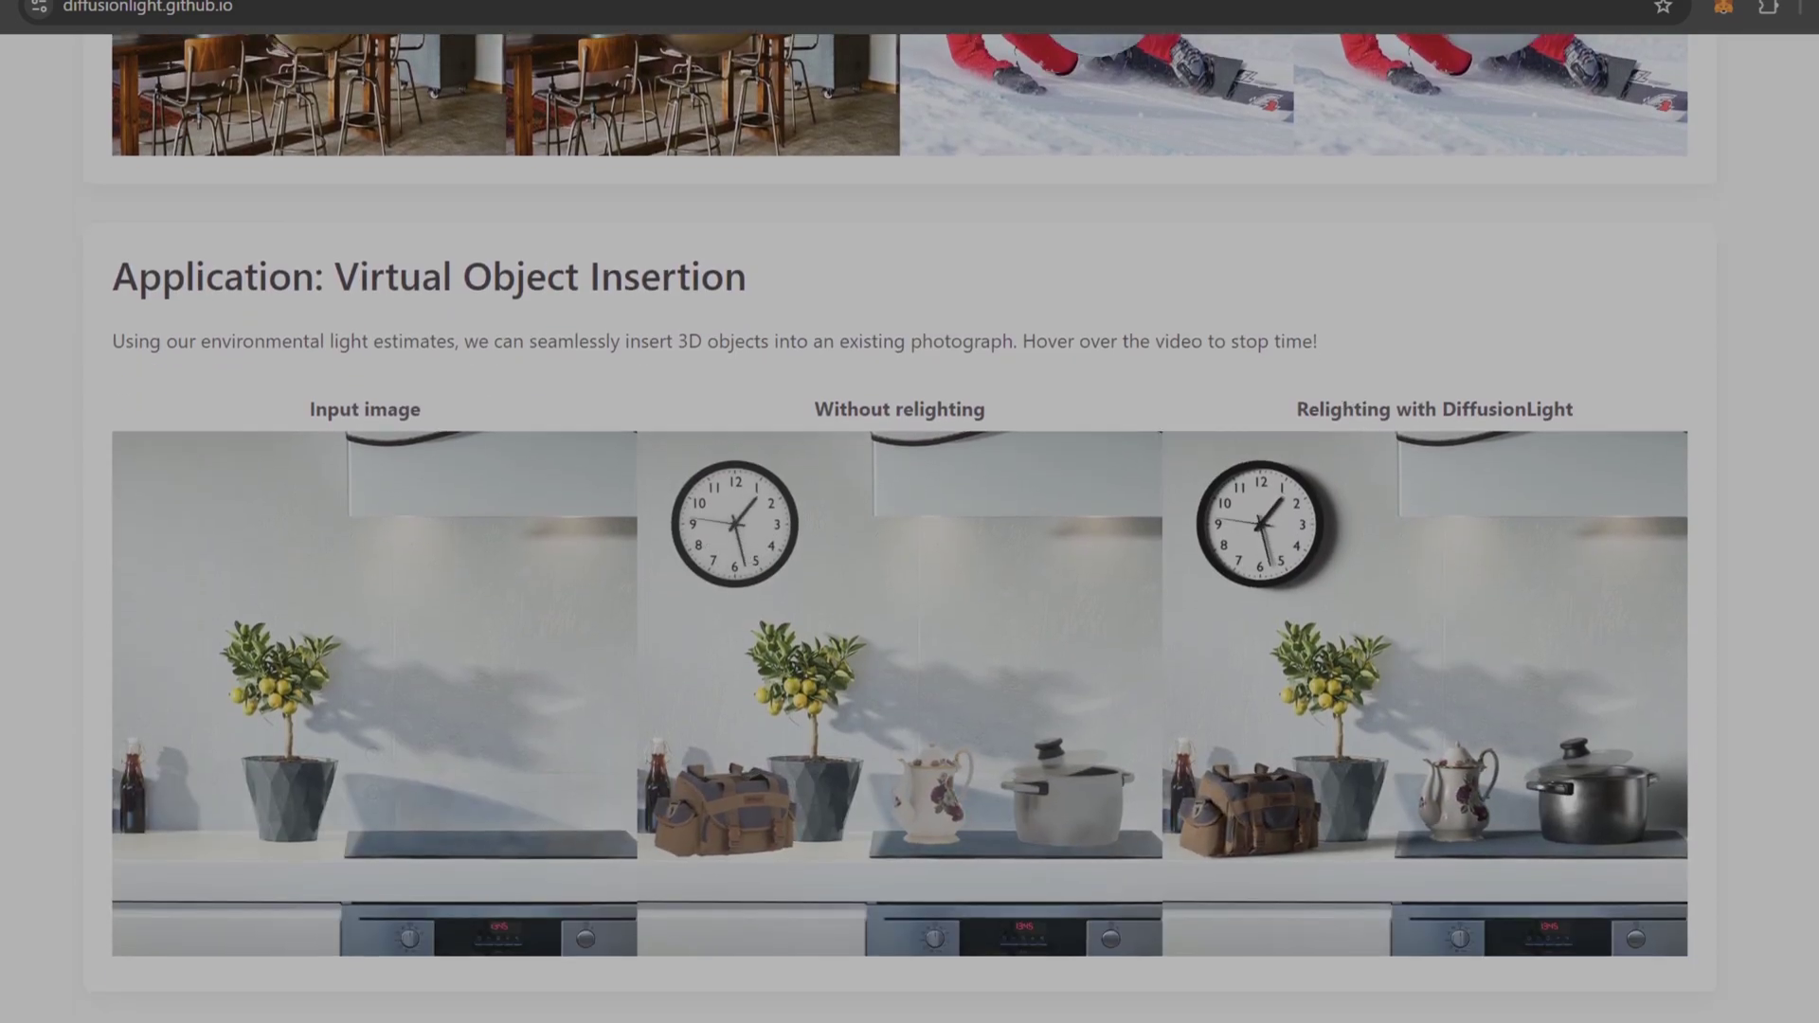
{"action": "scroll", "coordinate": [900, 529], "scroll_direction": "down", "scroll_amount": 1}
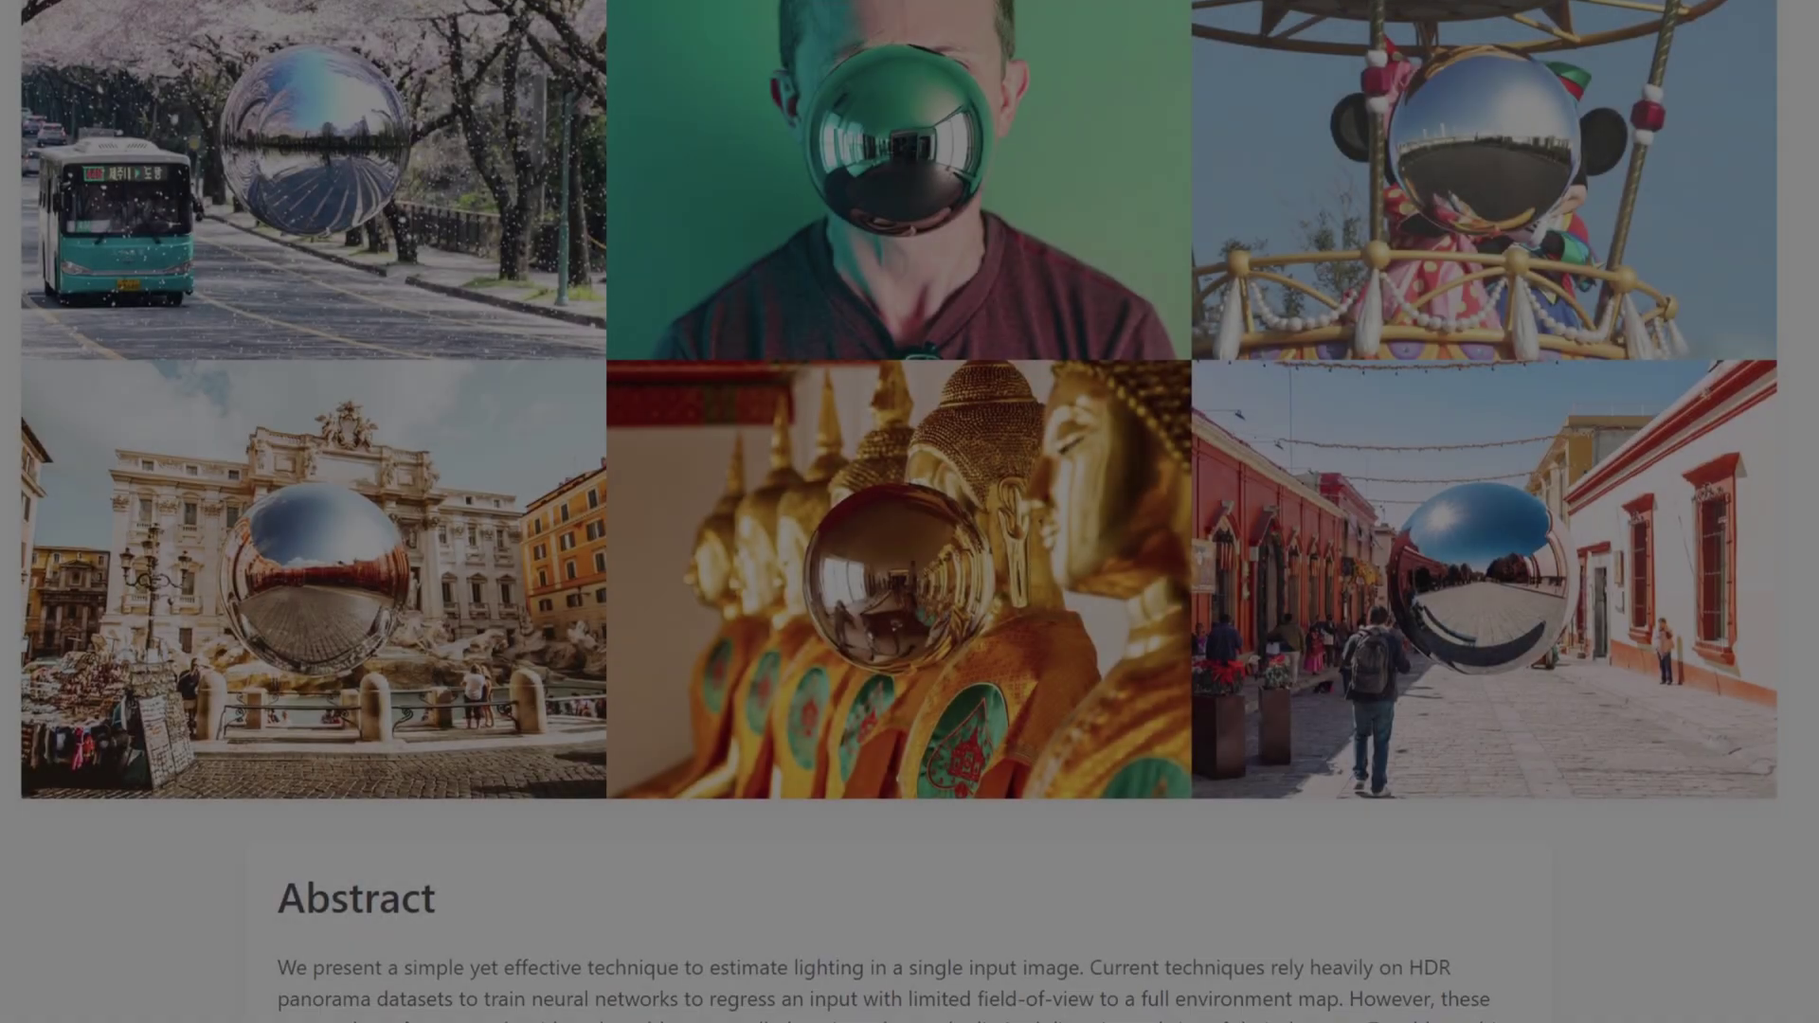
{"action": "scroll", "coordinate": [910, 511], "scroll_direction": "down", "scroll_amount": 5}
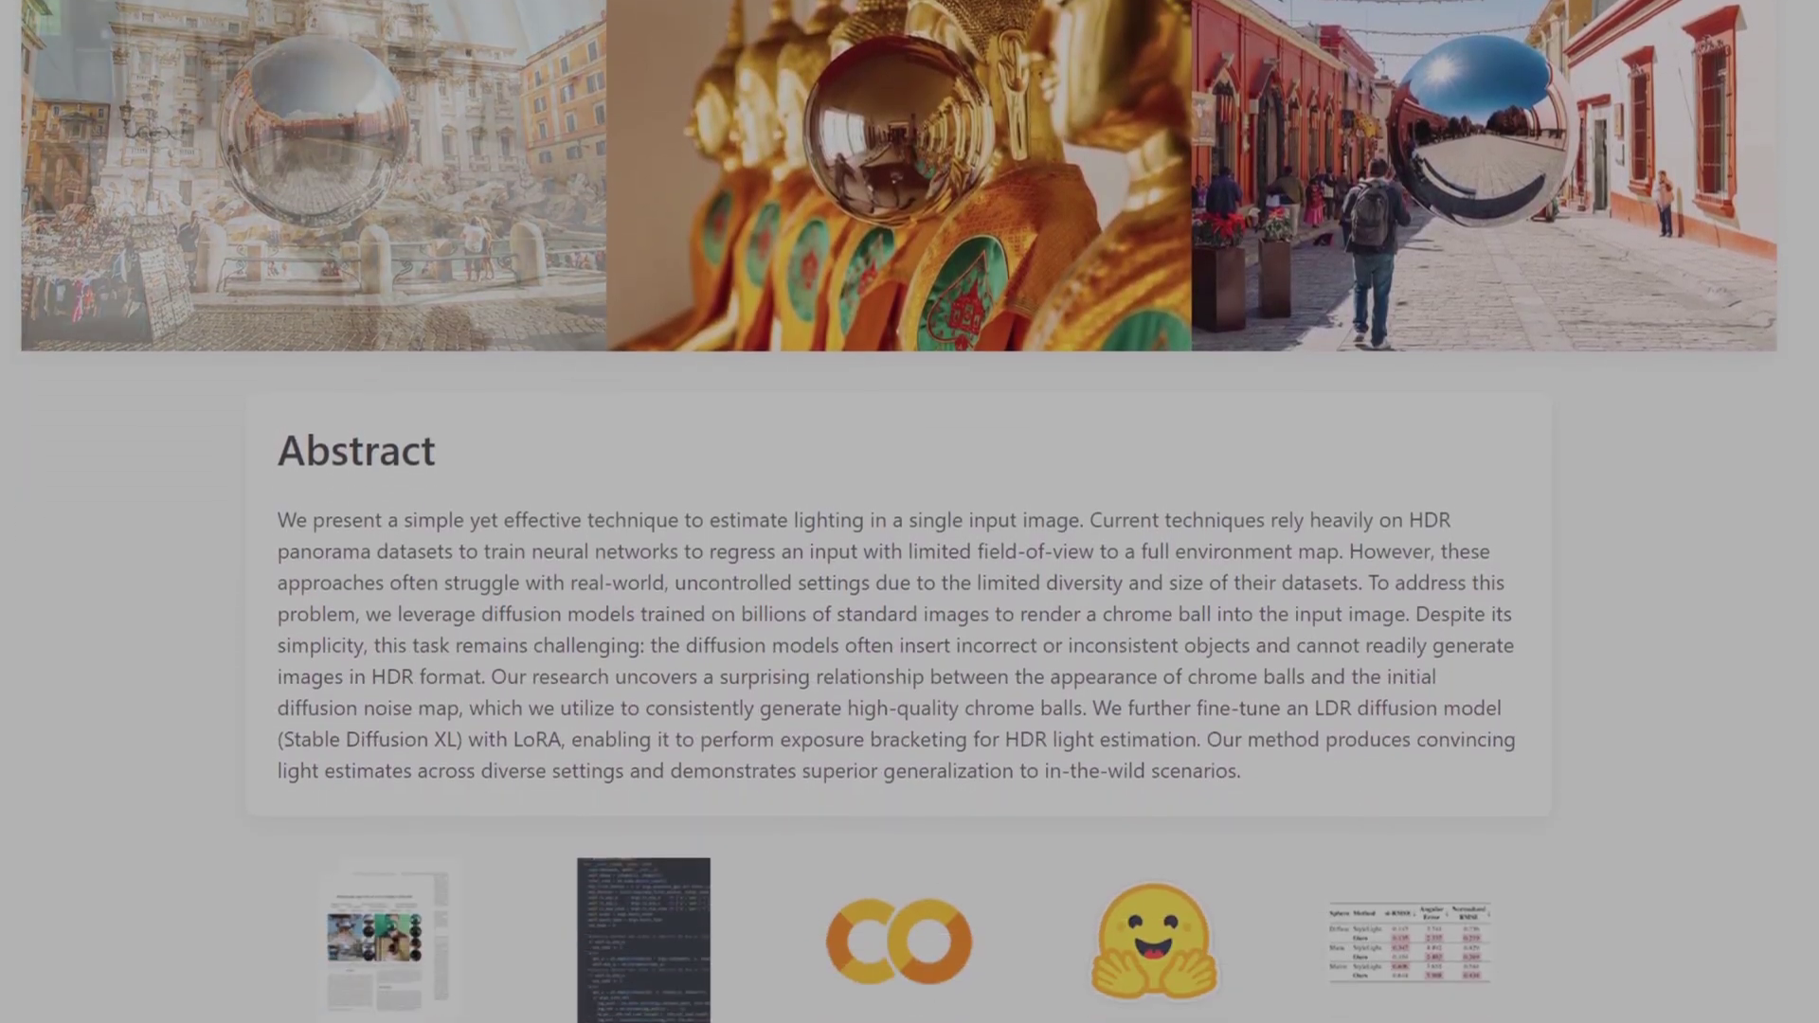
{"action": "scroll", "coordinate": [910, 512], "scroll_direction": "down", "scroll_amount": 4}
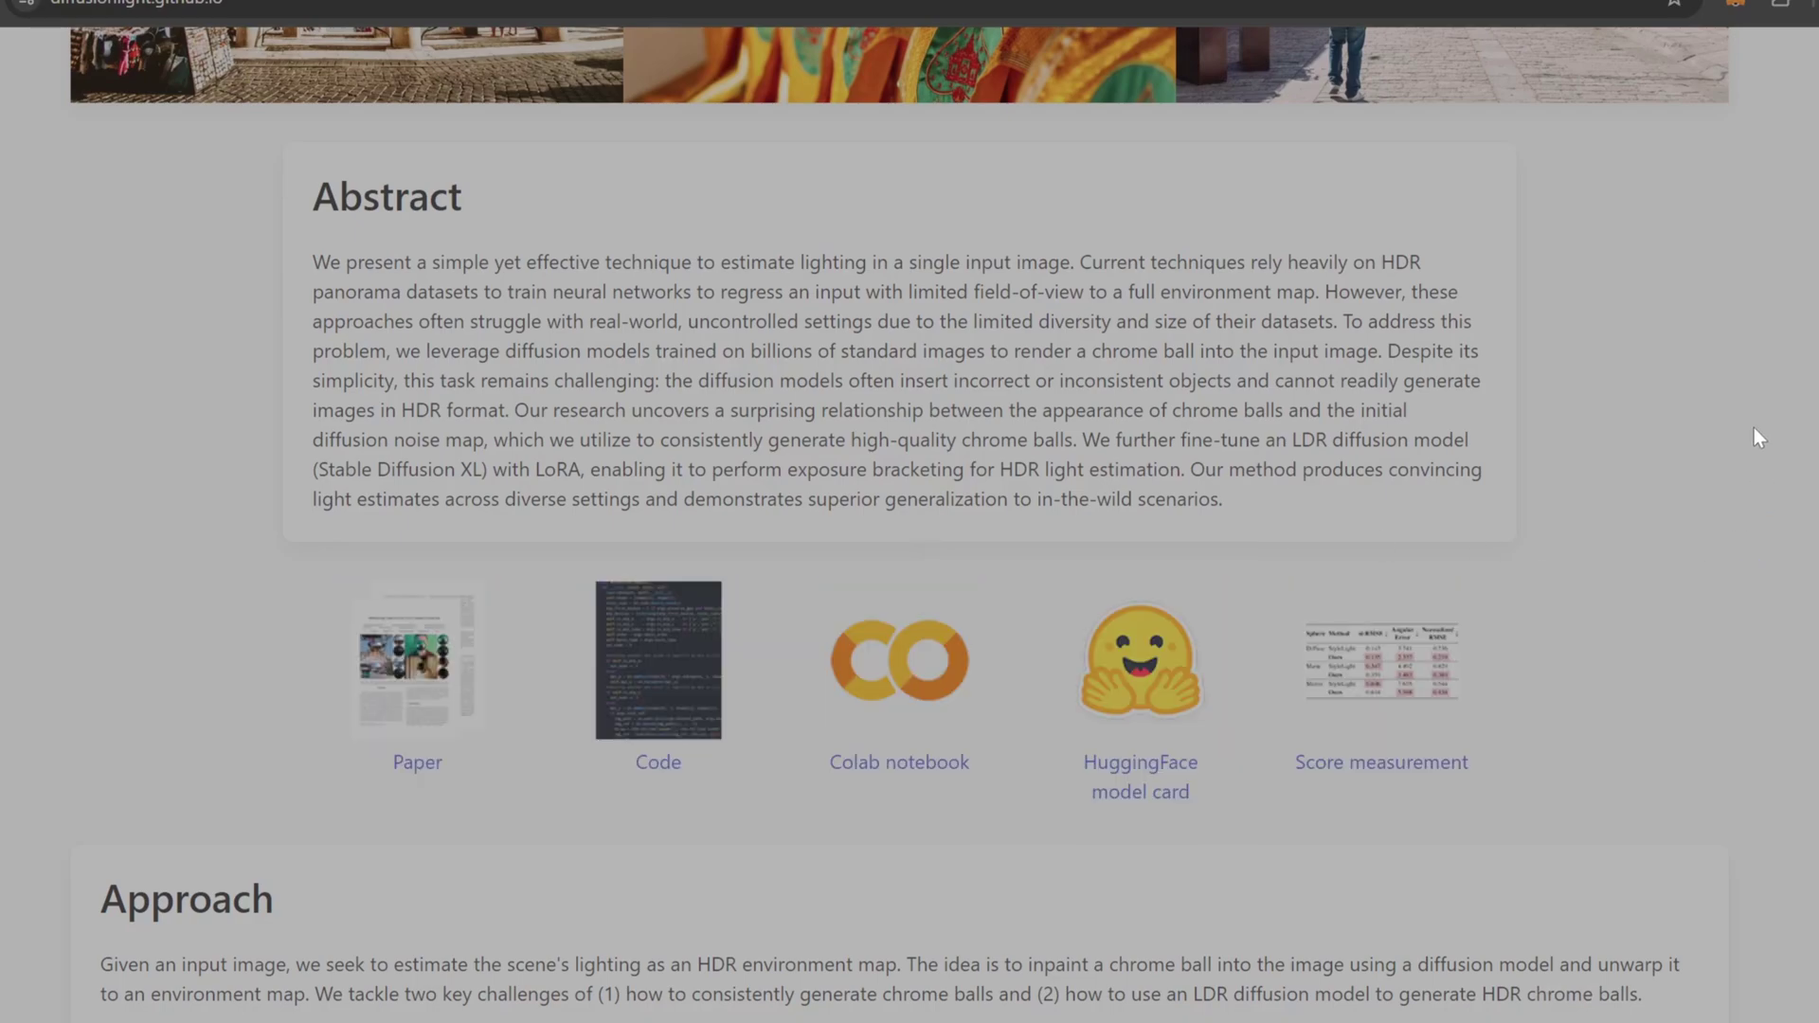
{"action": "scroll", "coordinate": [1753, 429], "scroll_direction": "down", "scroll_amount": 1}
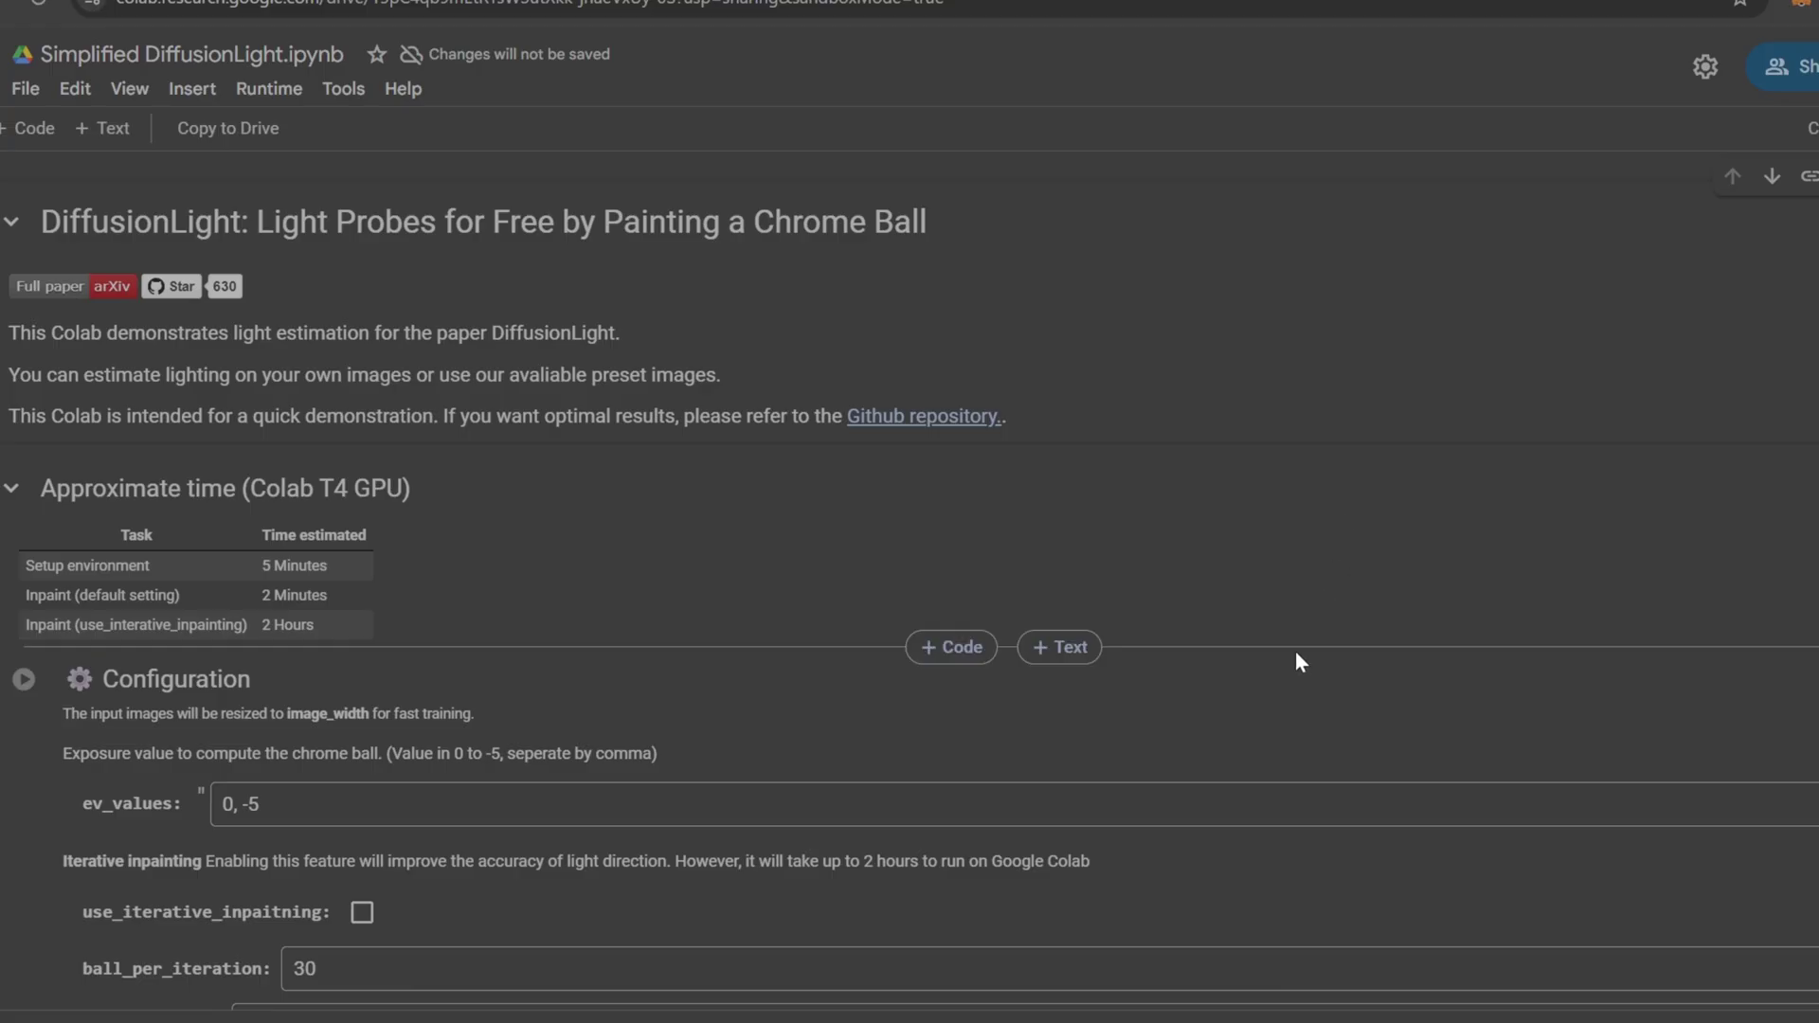
Step: Look through the Simplified DiffusionLight notebook's configuration, input image, chrome ball inpainting and environment map cells with the goose example
{"action": "scroll", "coordinate": [1297, 653], "scroll_direction": "down", "scroll_amount": 10}
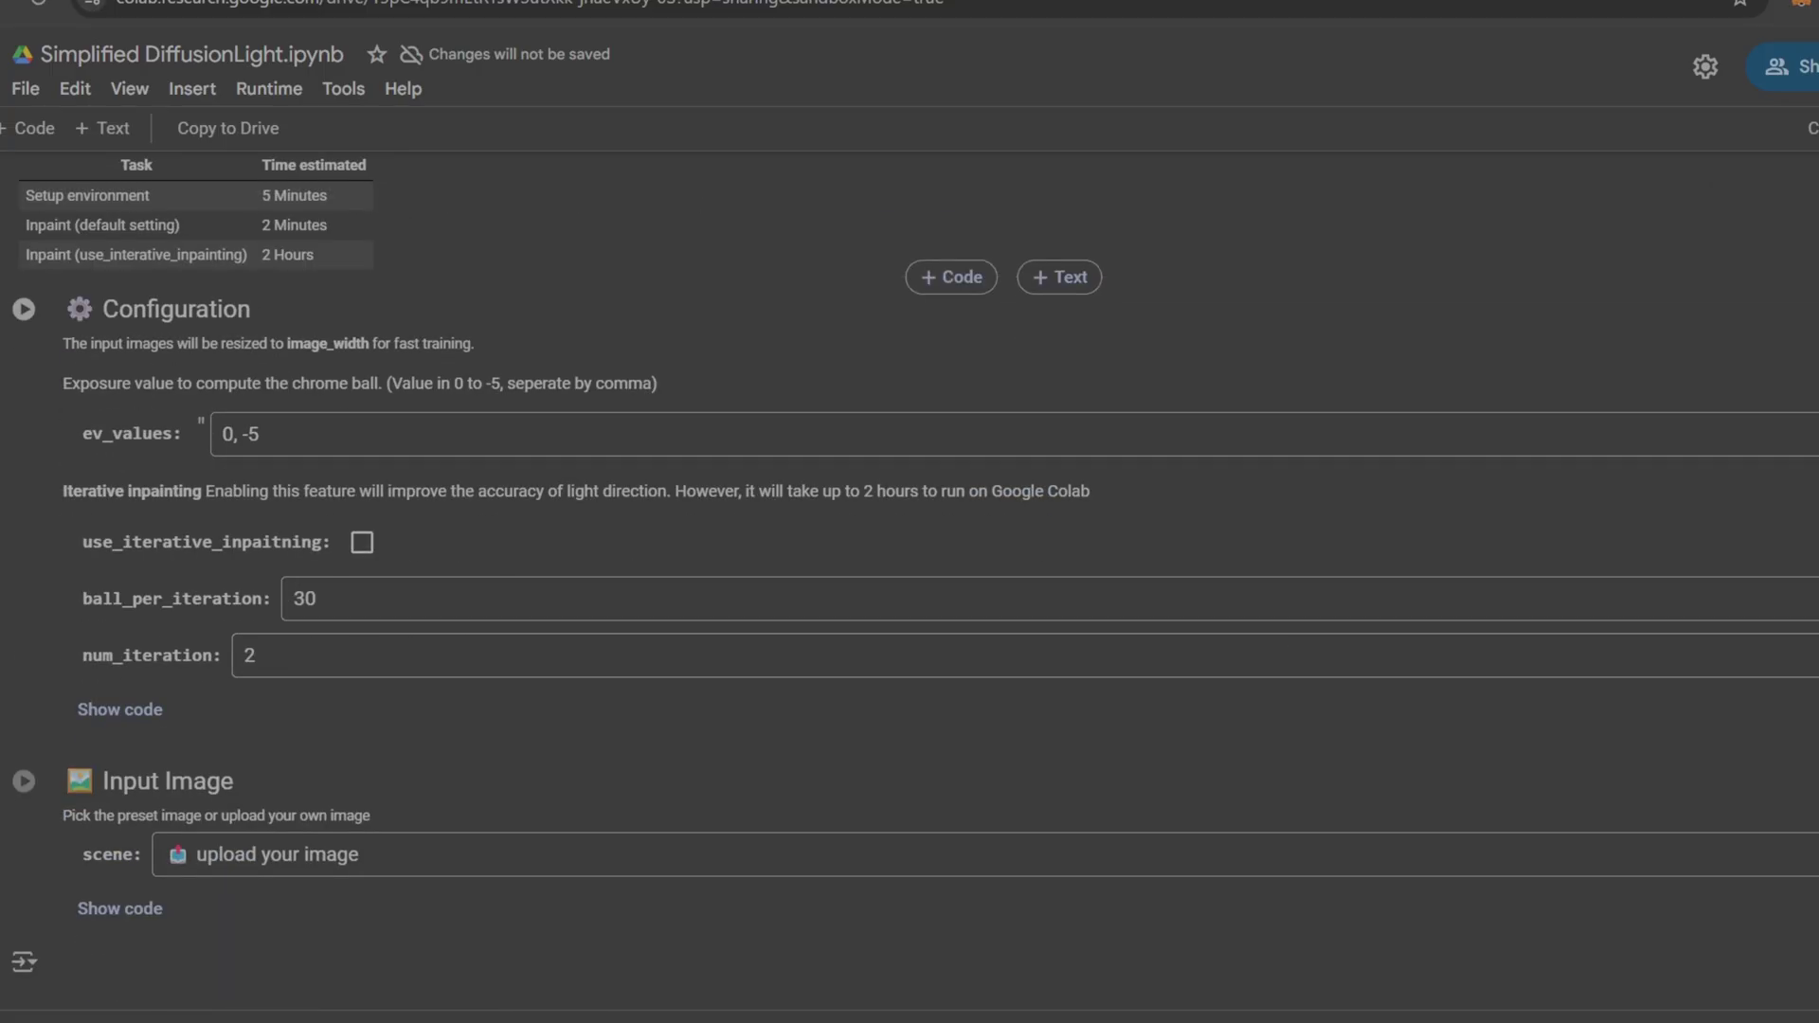
{"action": "scroll", "coordinate": [1295, 647], "scroll_direction": "down", "scroll_amount": 9}
{"action": "scroll", "coordinate": [1294, 646], "scroll_direction": "up", "scroll_amount": 9}
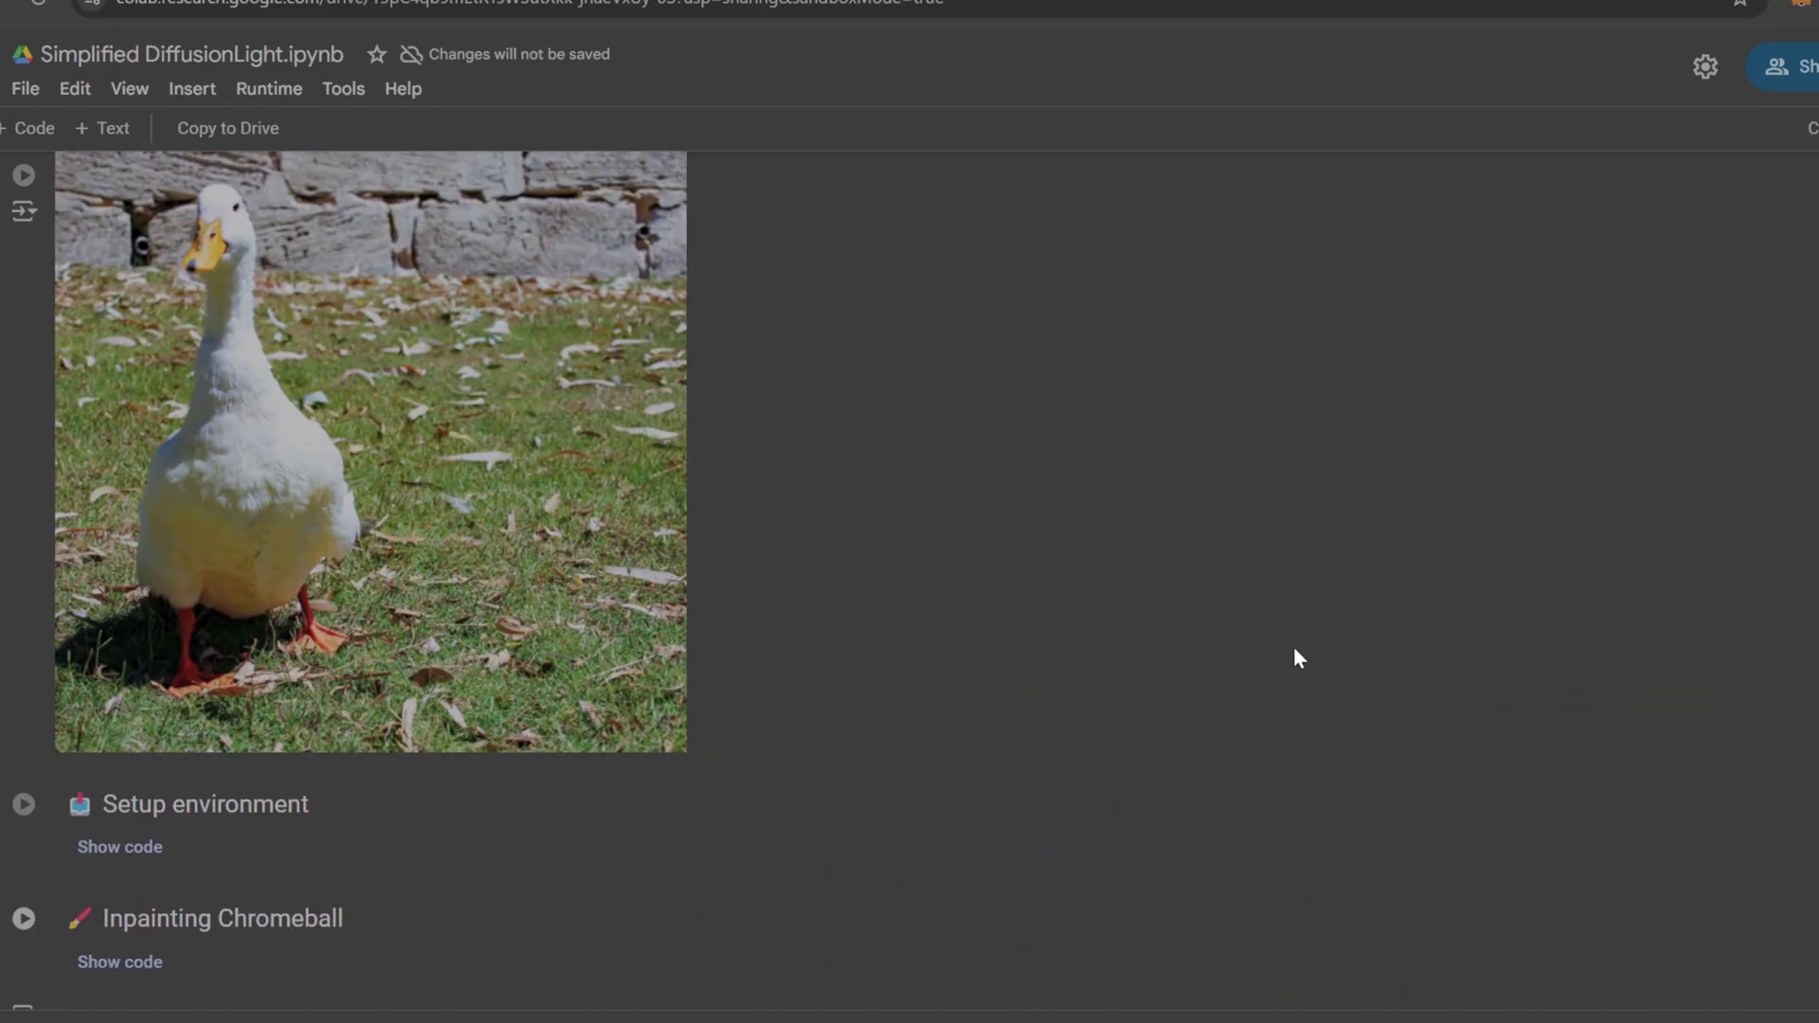
{"action": "scroll", "coordinate": [1287, 655], "scroll_direction": "down", "scroll_amount": 4}
{"action": "scroll", "coordinate": [1288, 659], "scroll_direction": "down", "scroll_amount": 15}
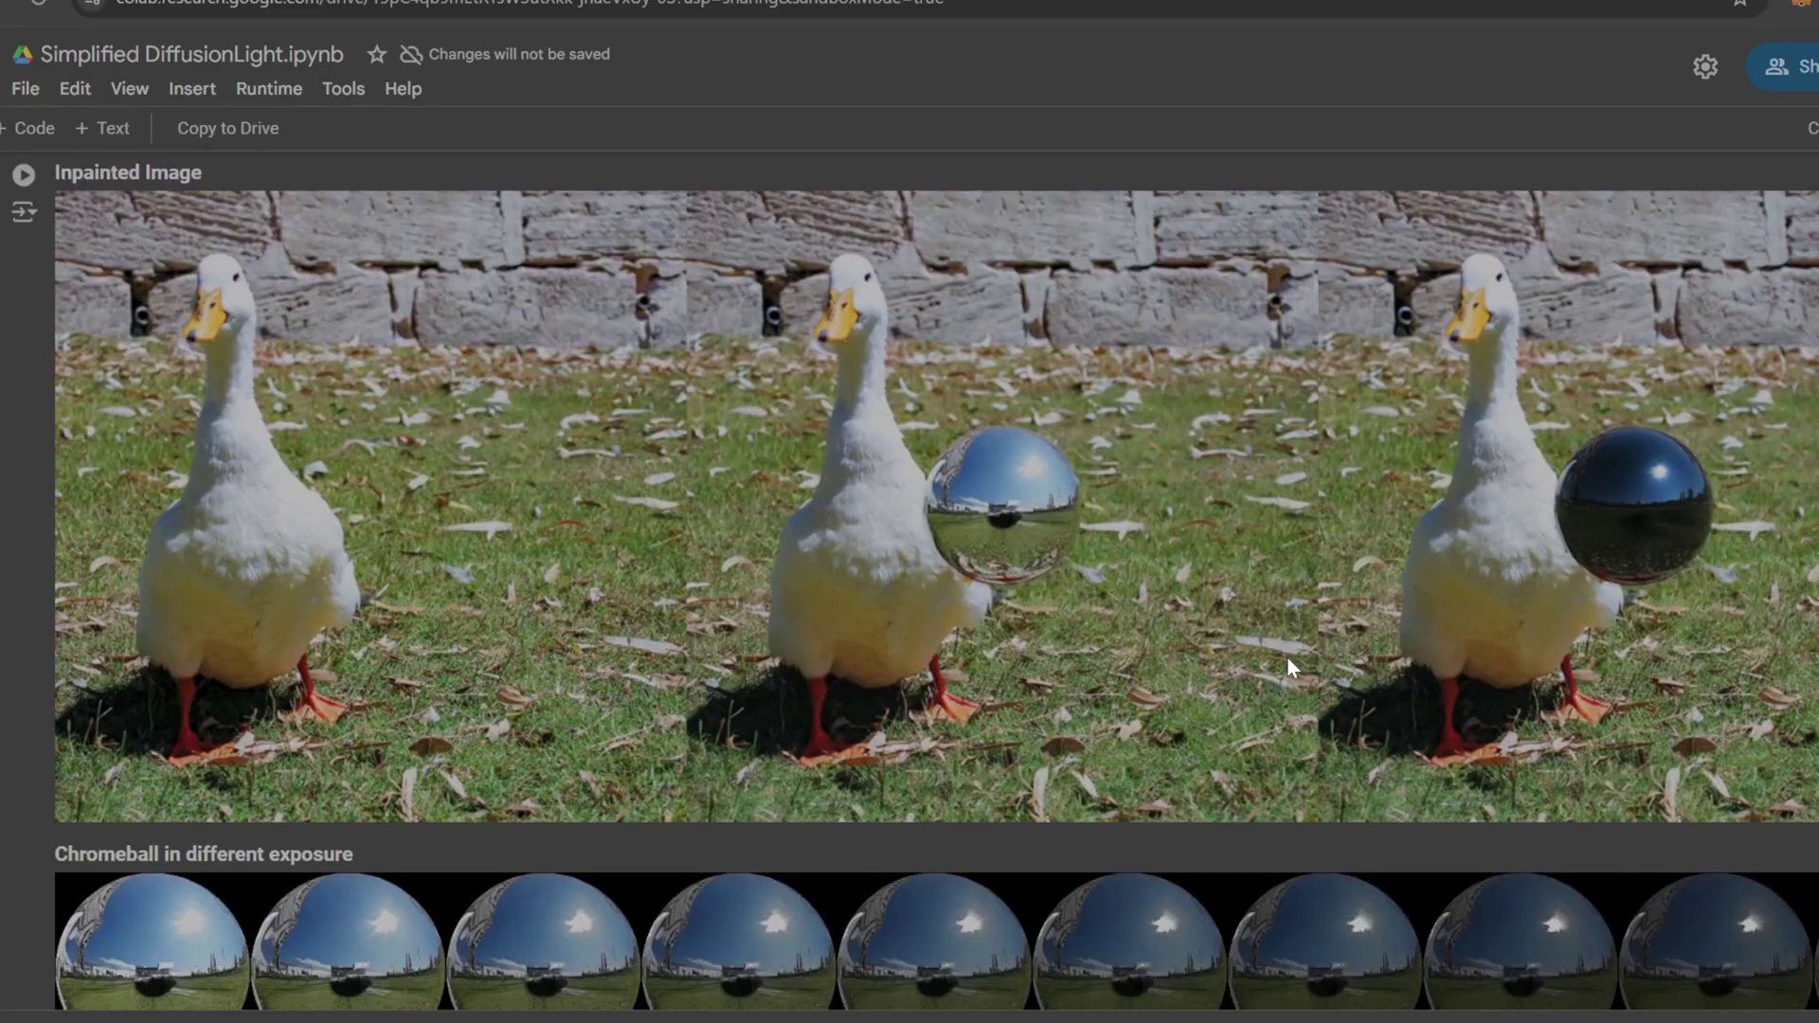
{"action": "scroll", "coordinate": [1287, 662], "scroll_direction": "down", "scroll_amount": 6}
{"action": "scroll", "coordinate": [1286, 661], "scroll_direction": "up", "scroll_amount": 20}
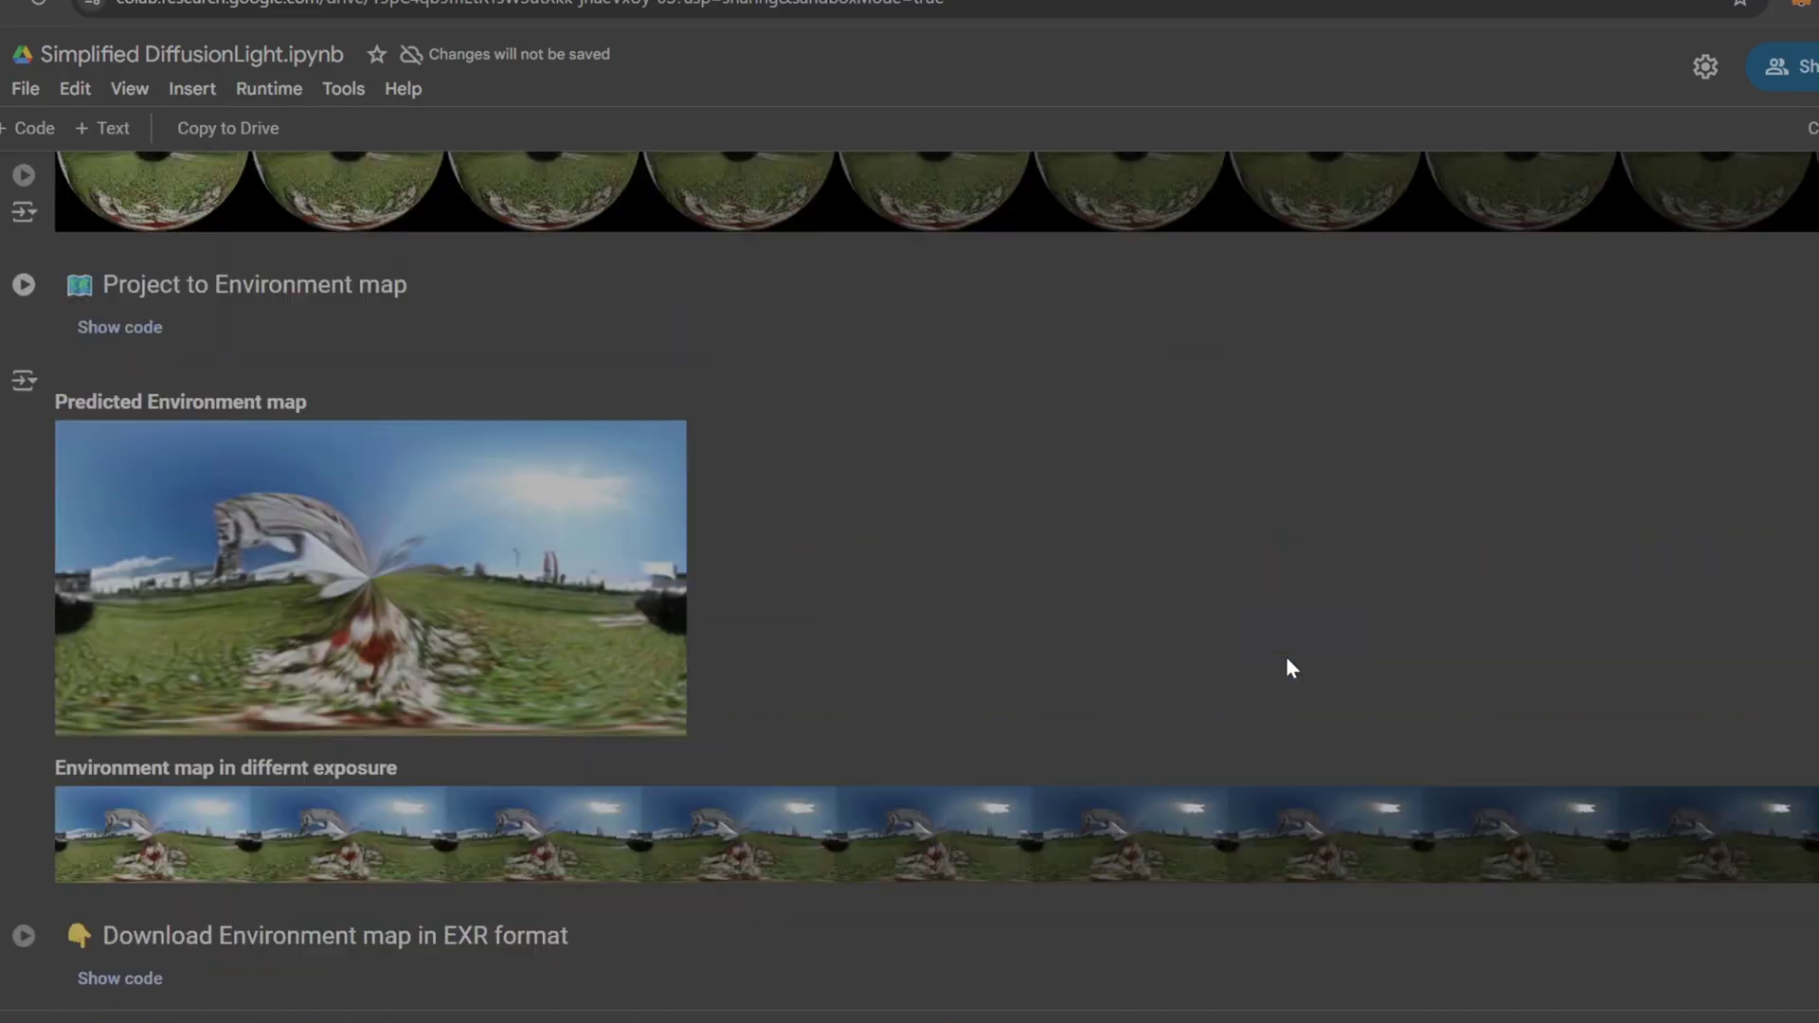
{"action": "scroll", "coordinate": [1285, 660], "scroll_direction": "up", "scroll_amount": 10}
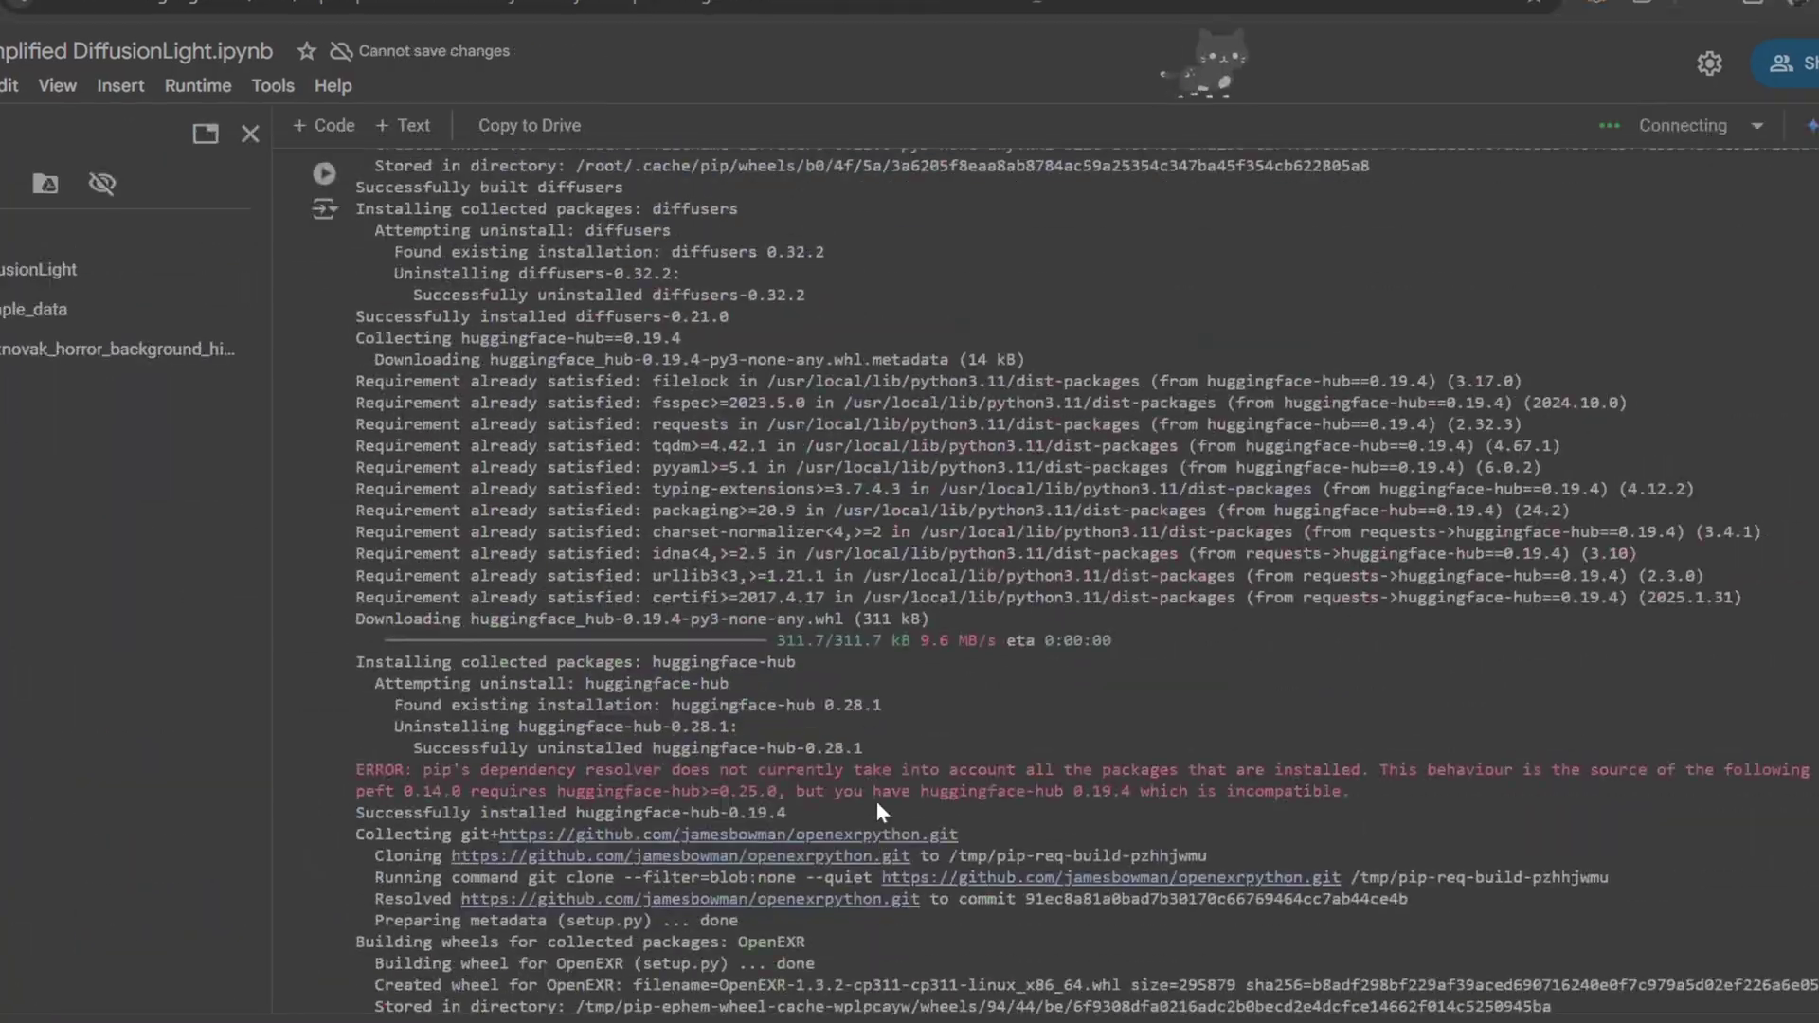
Step: Examine the setup and inpainting output and enlarge the environment map's different exposures for the dark cabin image
{"action": "scroll", "coordinate": [874, 799], "scroll_direction": "up", "scroll_amount": 5}
{"action": "scroll", "coordinate": [873, 799], "scroll_direction": "down", "scroll_amount": 10}
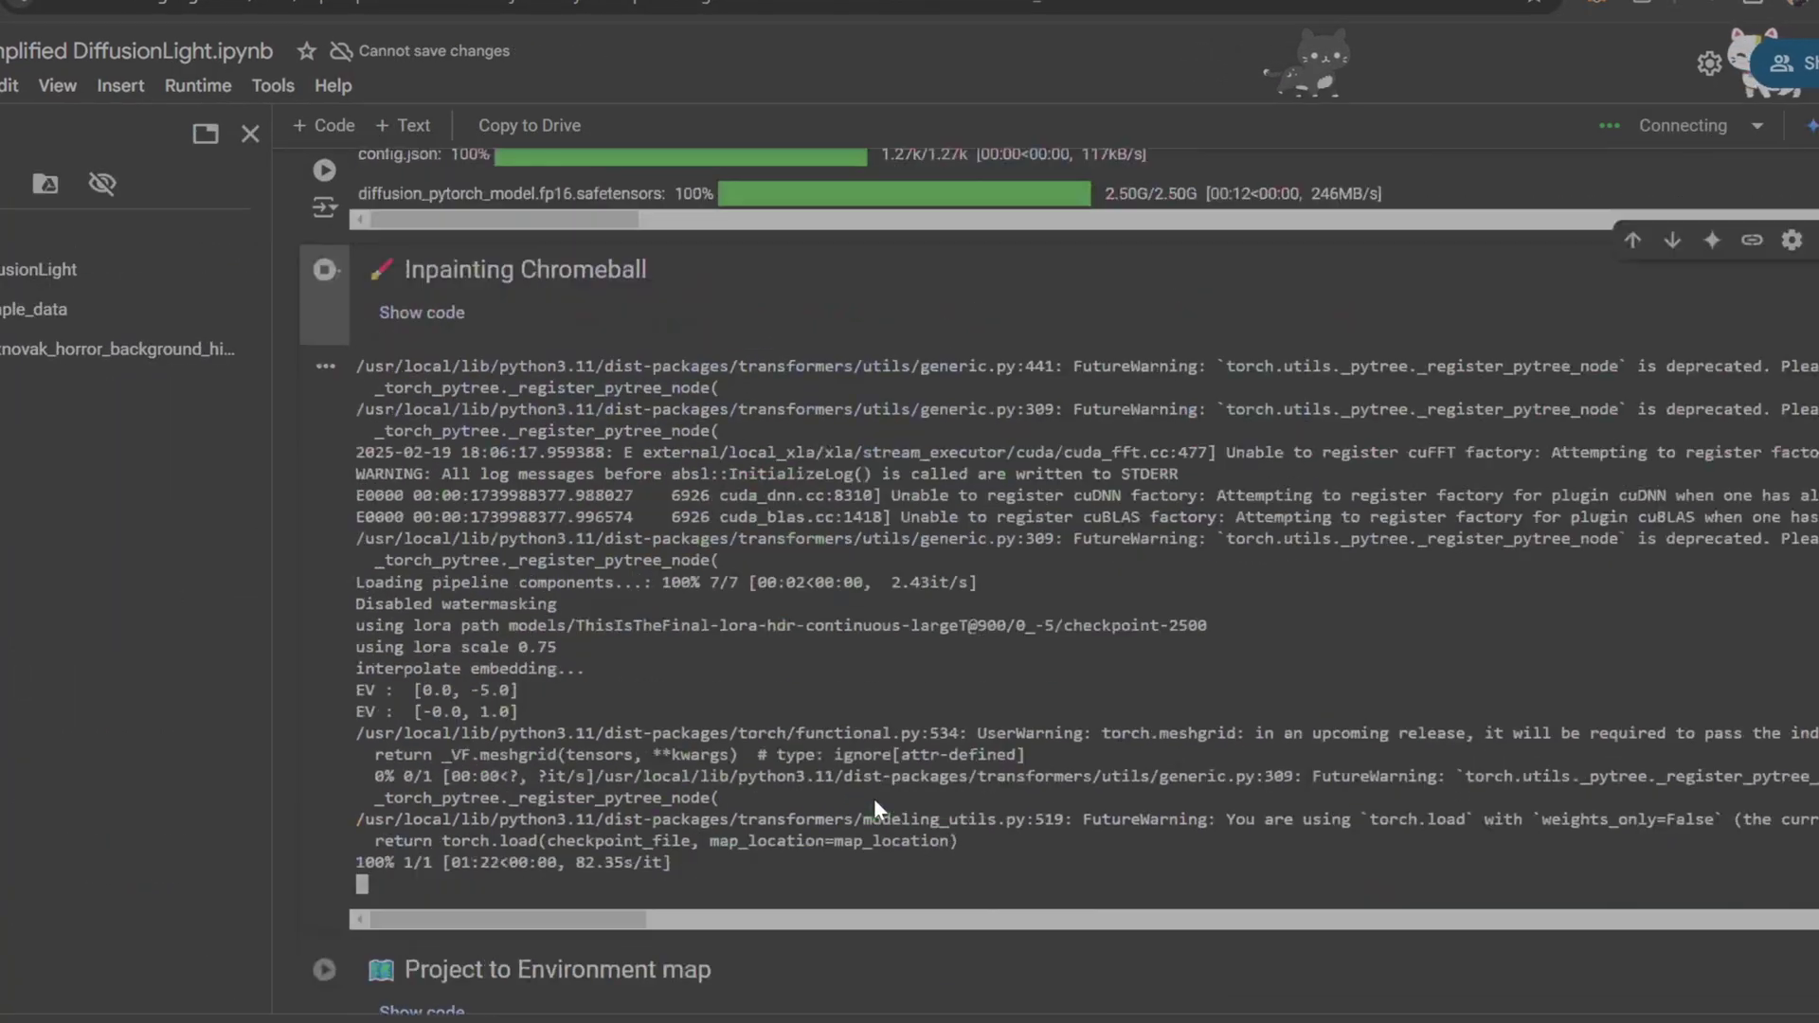
{"action": "scroll", "coordinate": [873, 798], "scroll_direction": "down", "scroll_amount": 8}
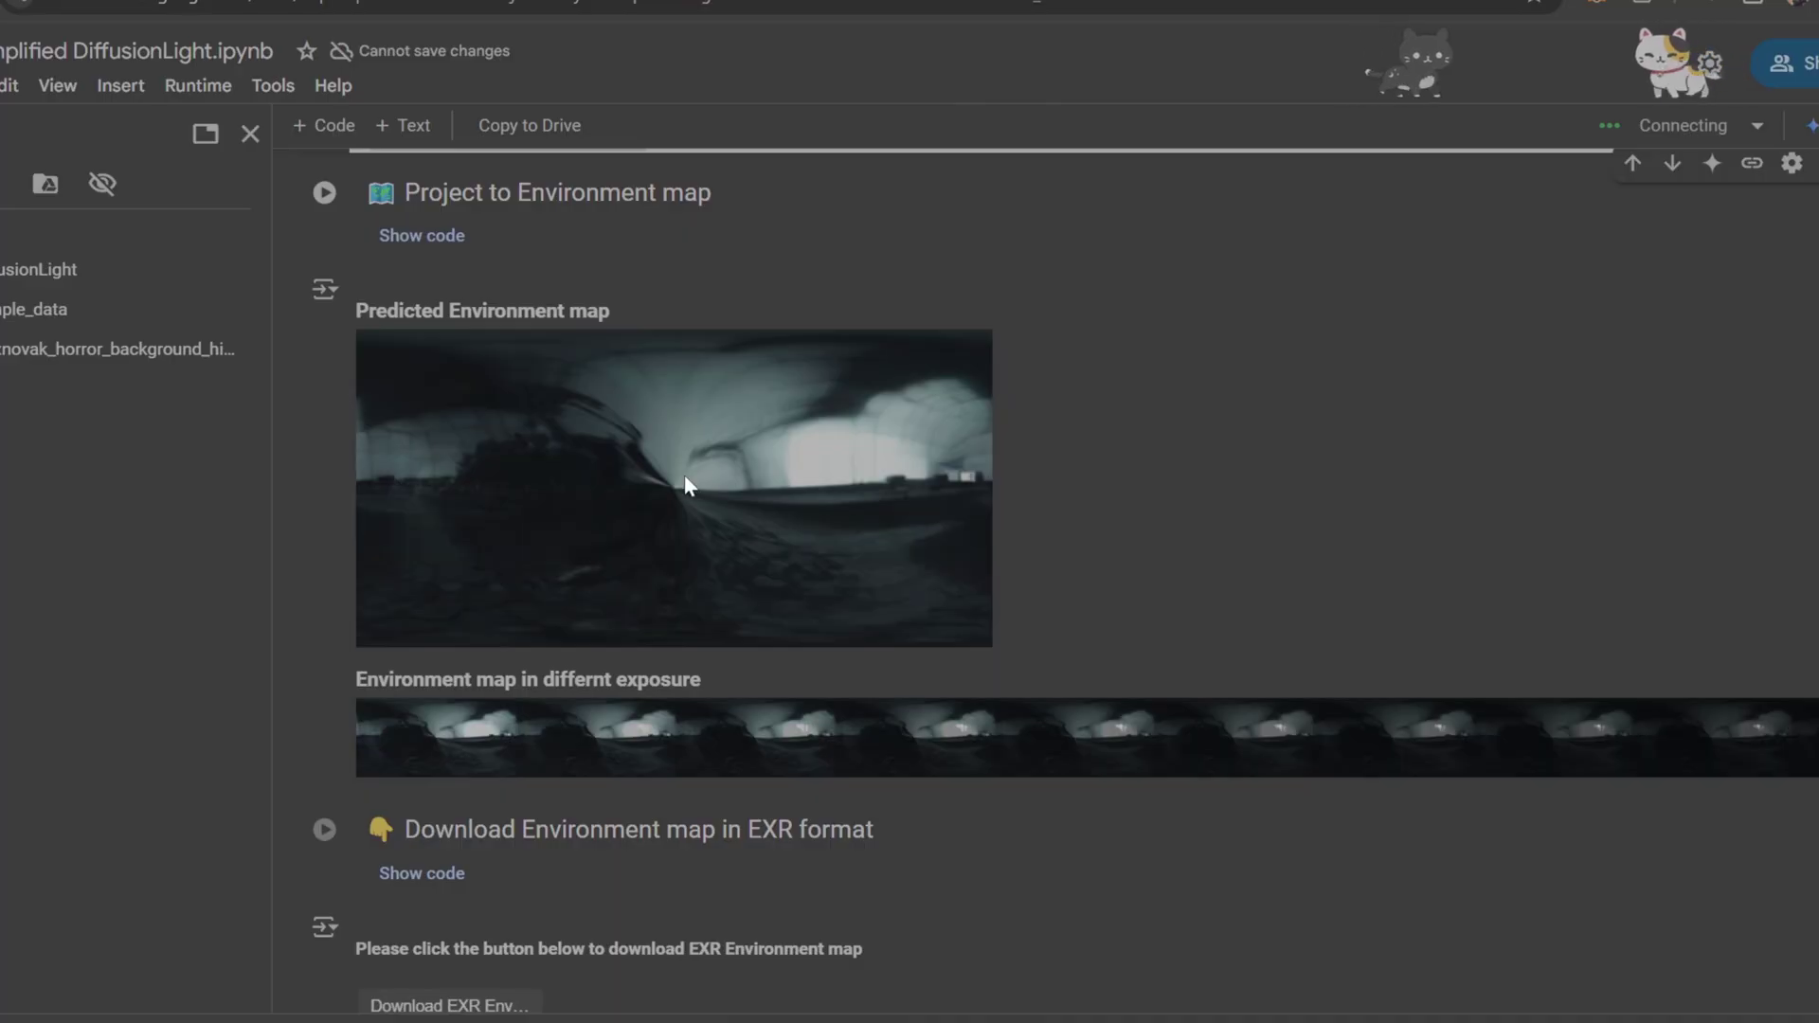
{"action": "left_click", "coordinate": [737, 725]}
{"action": "scroll", "coordinate": [822, 731], "scroll_direction": "down", "scroll_amount": 4}
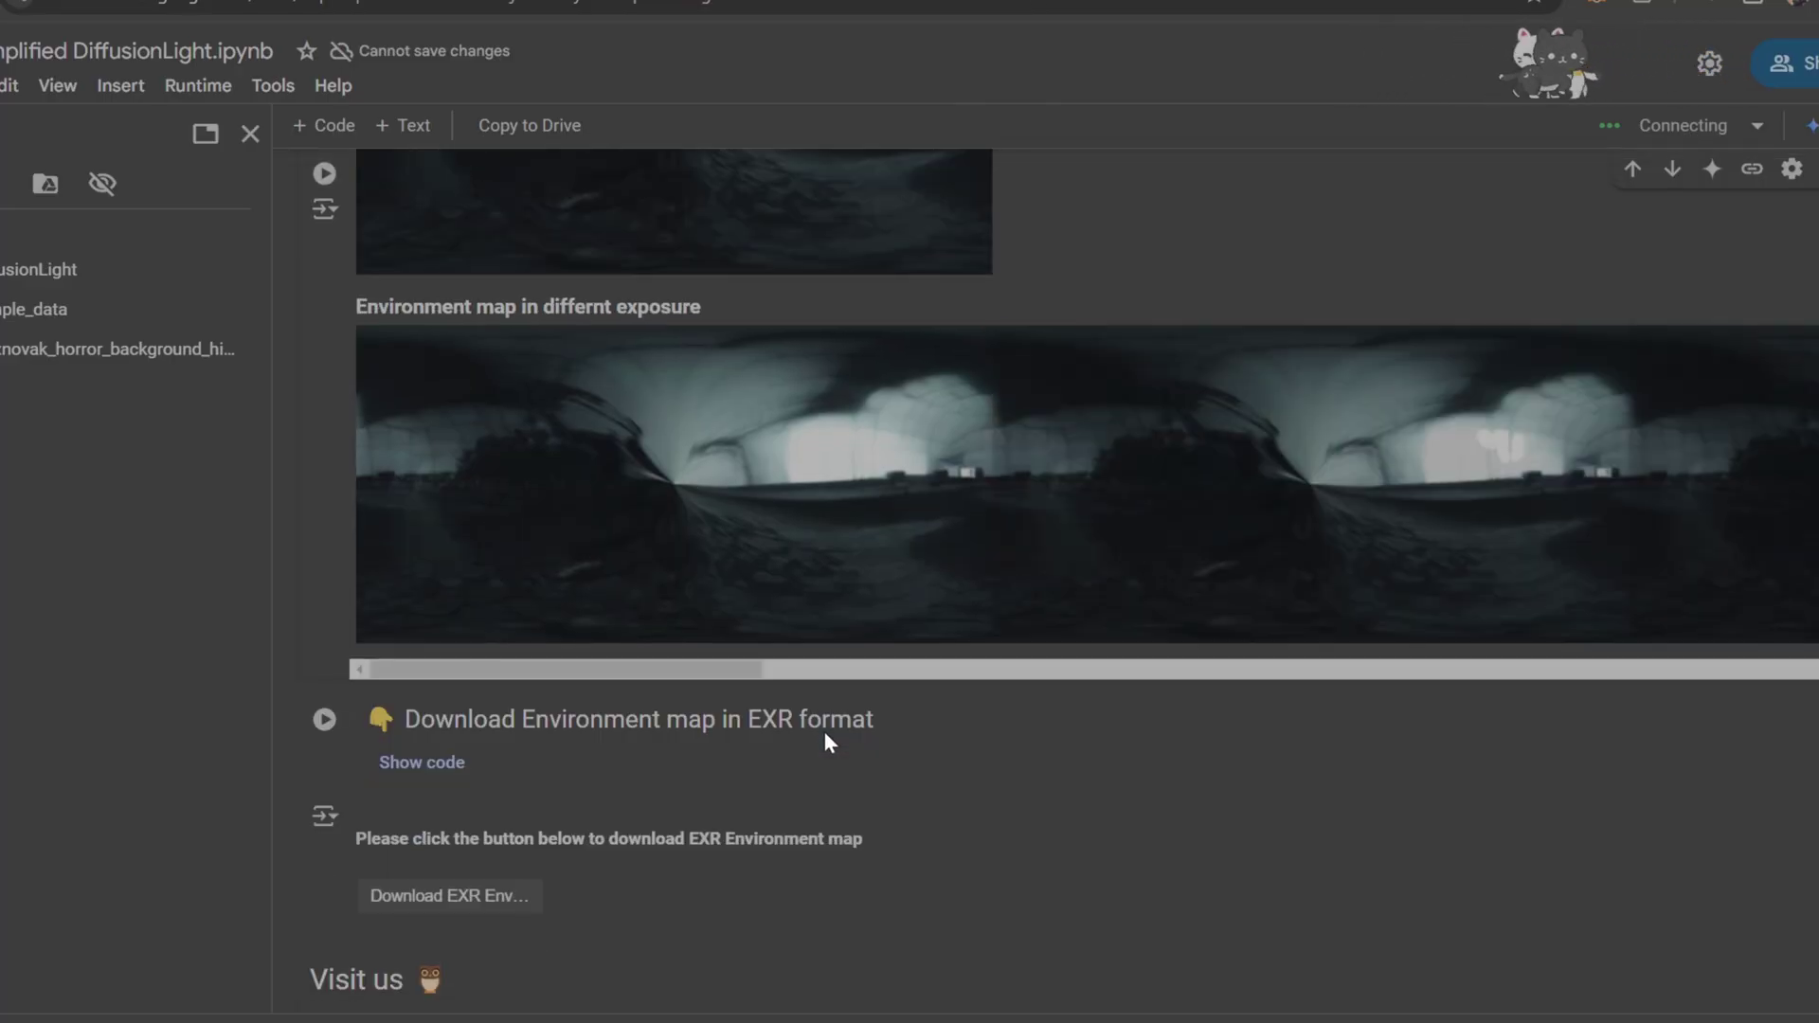
{"action": "scroll", "coordinate": [824, 732], "scroll_direction": "up", "scroll_amount": 3}
{"action": "left_click_drag", "start_coordinate": [707, 915], "coordinate": [418, 920]}
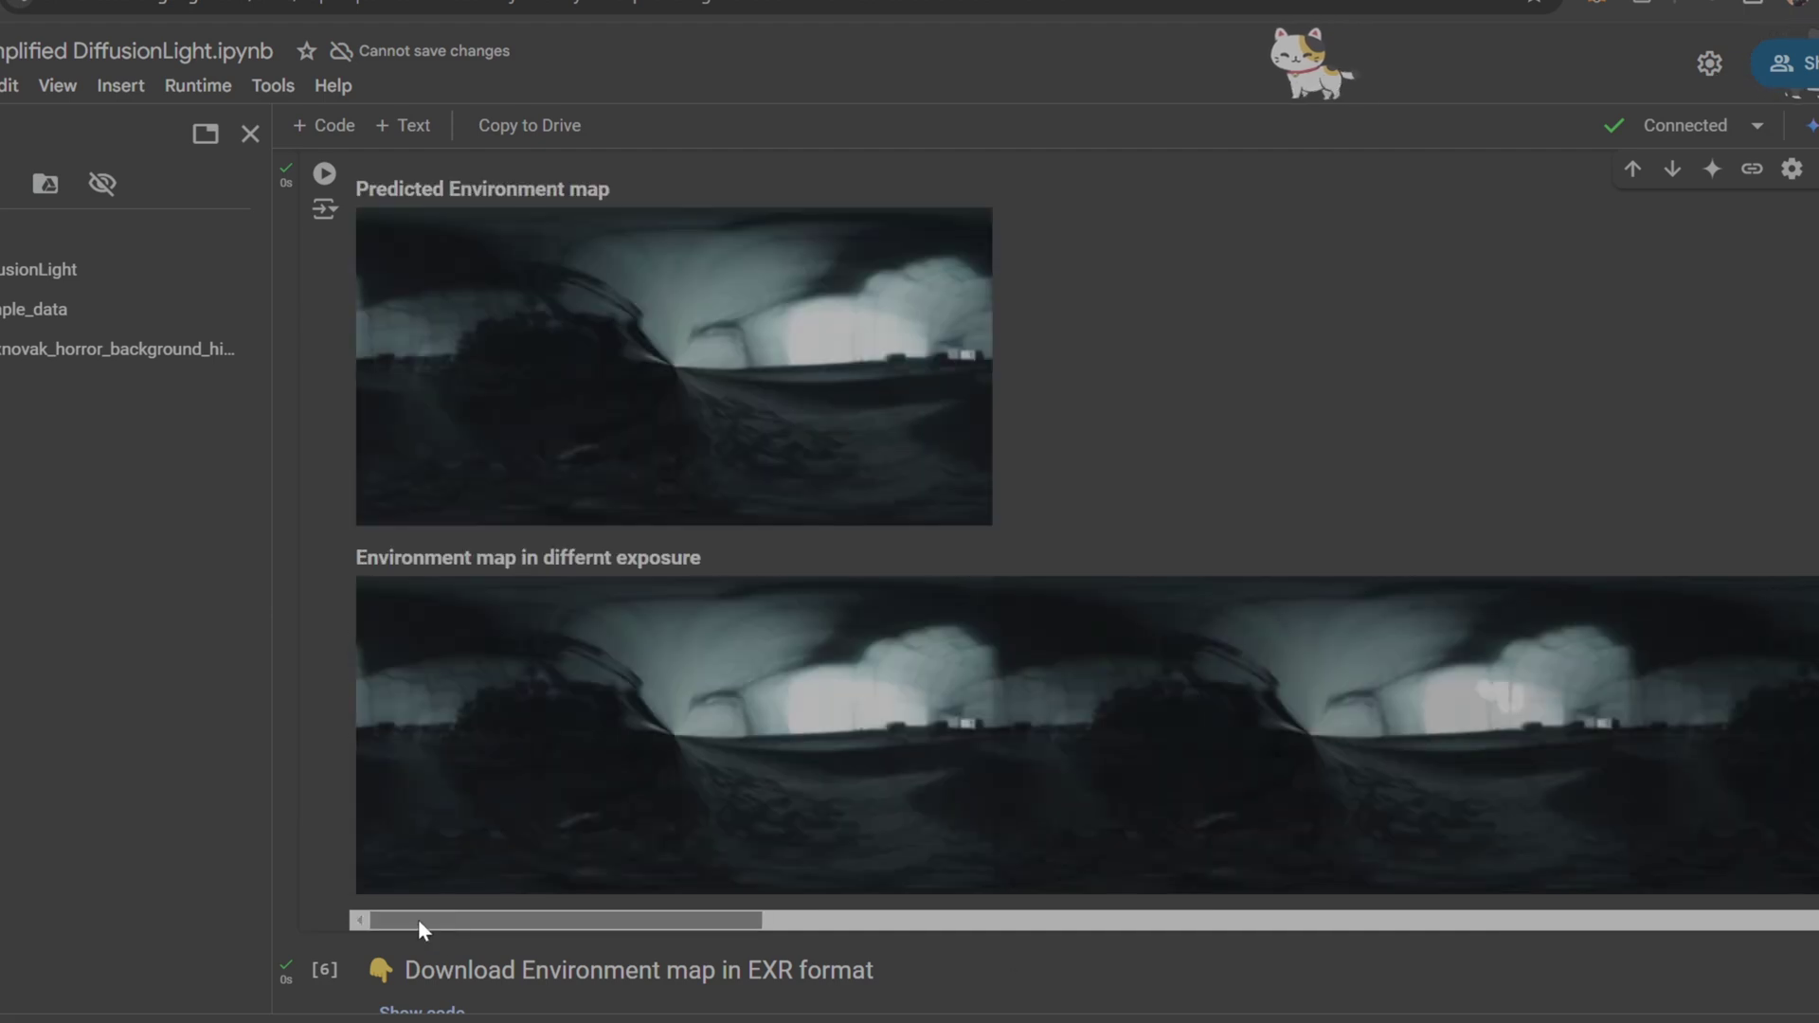
Step: Run the Project to Environment map cell on the red hallway's inpainted chrome balls and inspect the predicted map
{"action": "scroll", "coordinate": [642, 905], "scroll_direction": "up", "scroll_amount": 6}
{"action": "scroll", "coordinate": [643, 915], "scroll_direction": "up", "scroll_amount": 5}
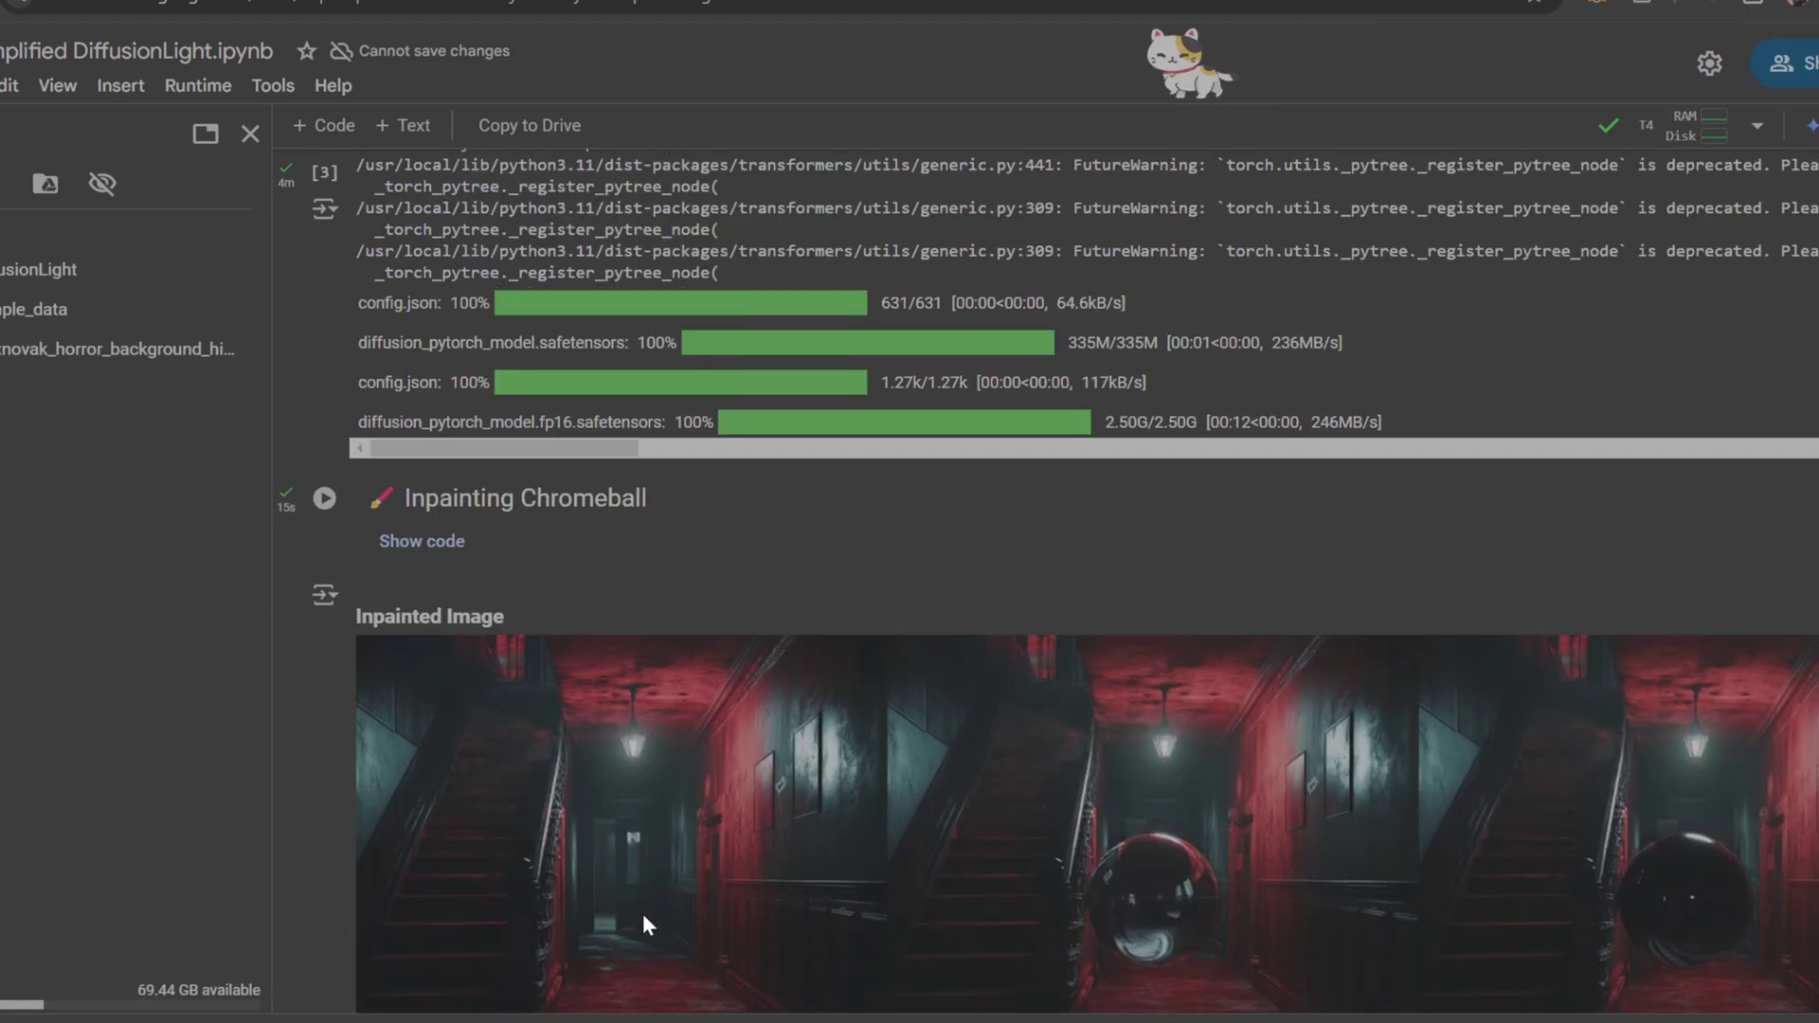
{"action": "scroll", "coordinate": [635, 900], "scroll_direction": "down", "scroll_amount": 3}
{"action": "scroll", "coordinate": [676, 812], "scroll_direction": "down", "scroll_amount": 1}
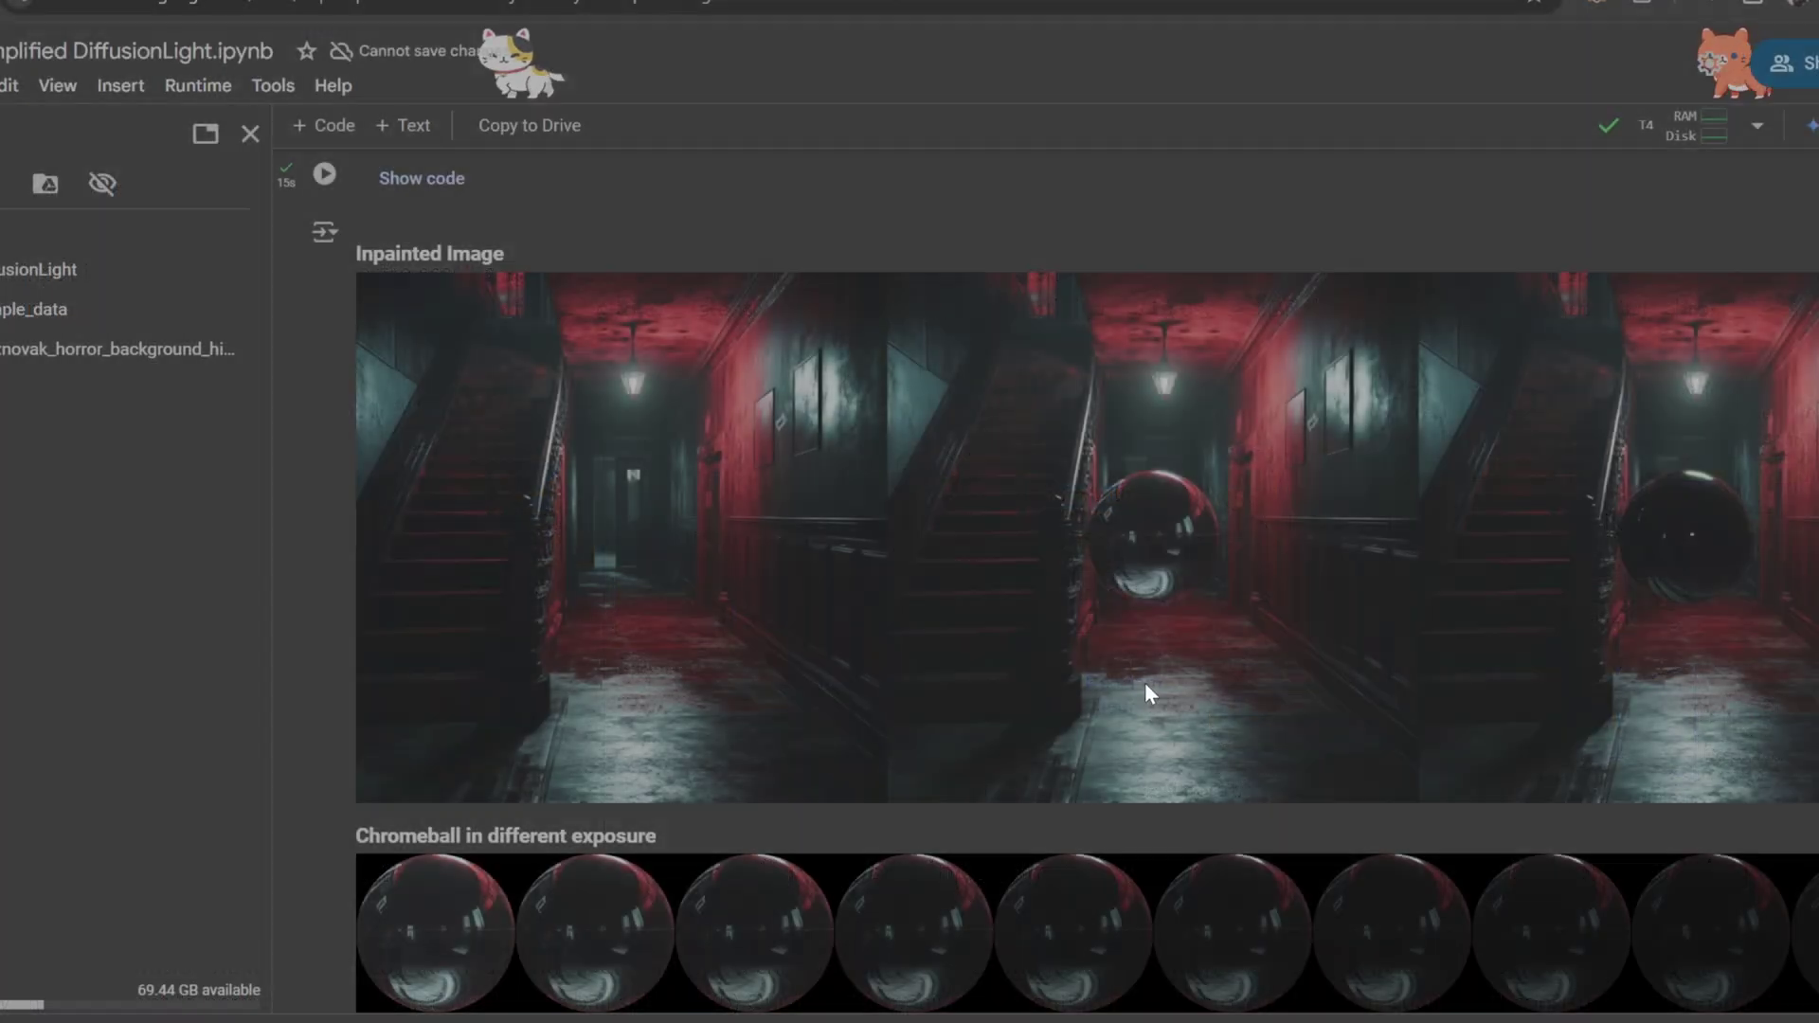
{"action": "scroll", "coordinate": [936, 753], "scroll_direction": "down", "scroll_amount": 1}
{"action": "scroll", "coordinate": [938, 763], "scroll_direction": "down", "scroll_amount": 5}
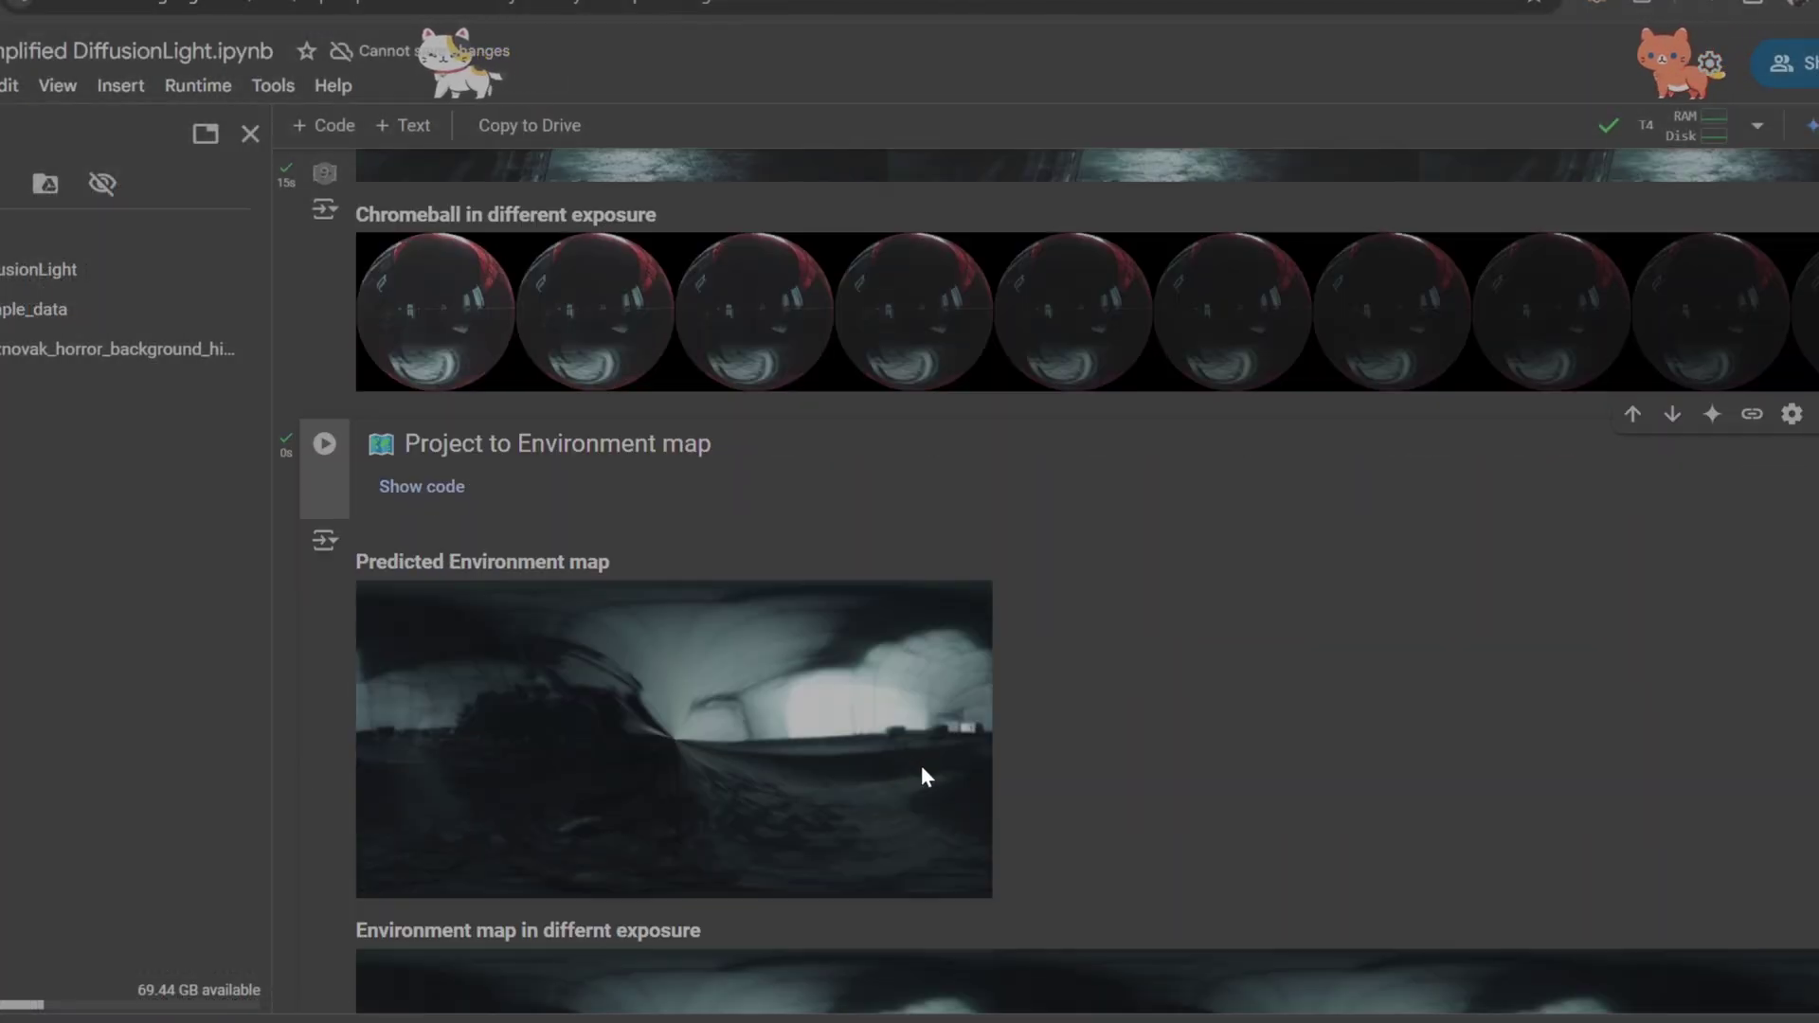
{"action": "left_click", "coordinate": [325, 445]}
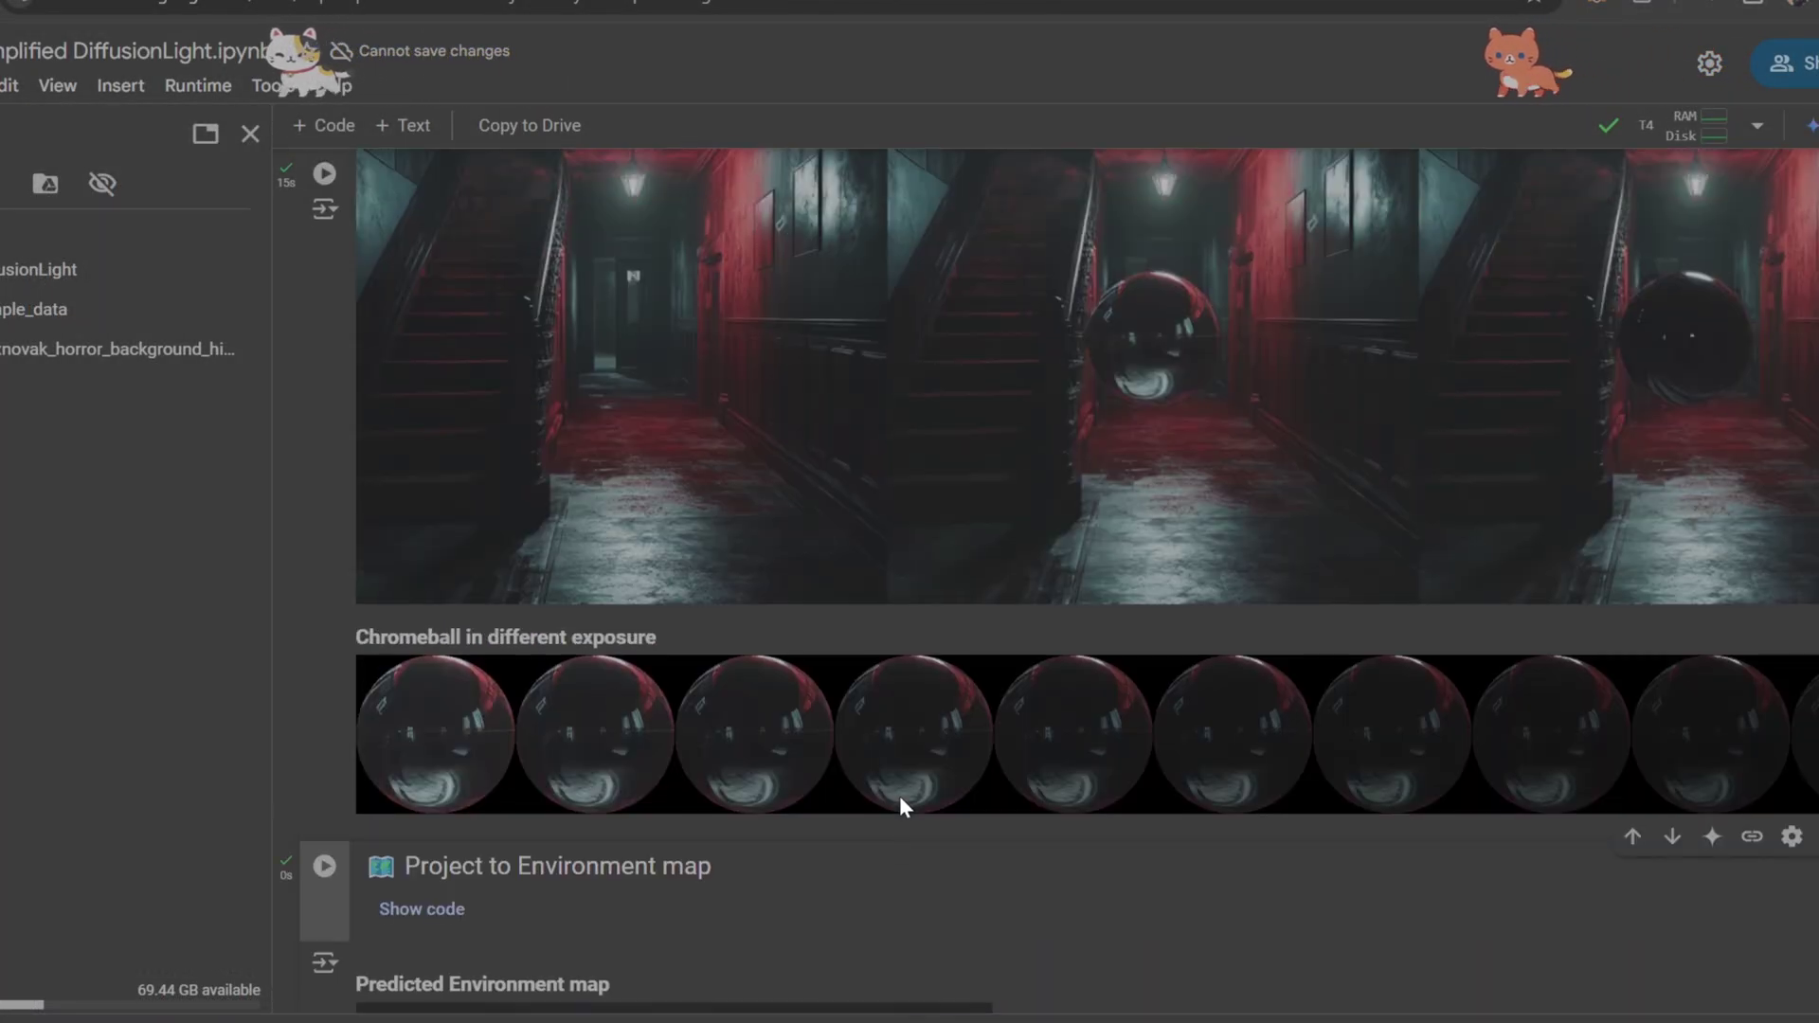
{"action": "scroll", "coordinate": [900, 796], "scroll_direction": "down", "scroll_amount": 4}
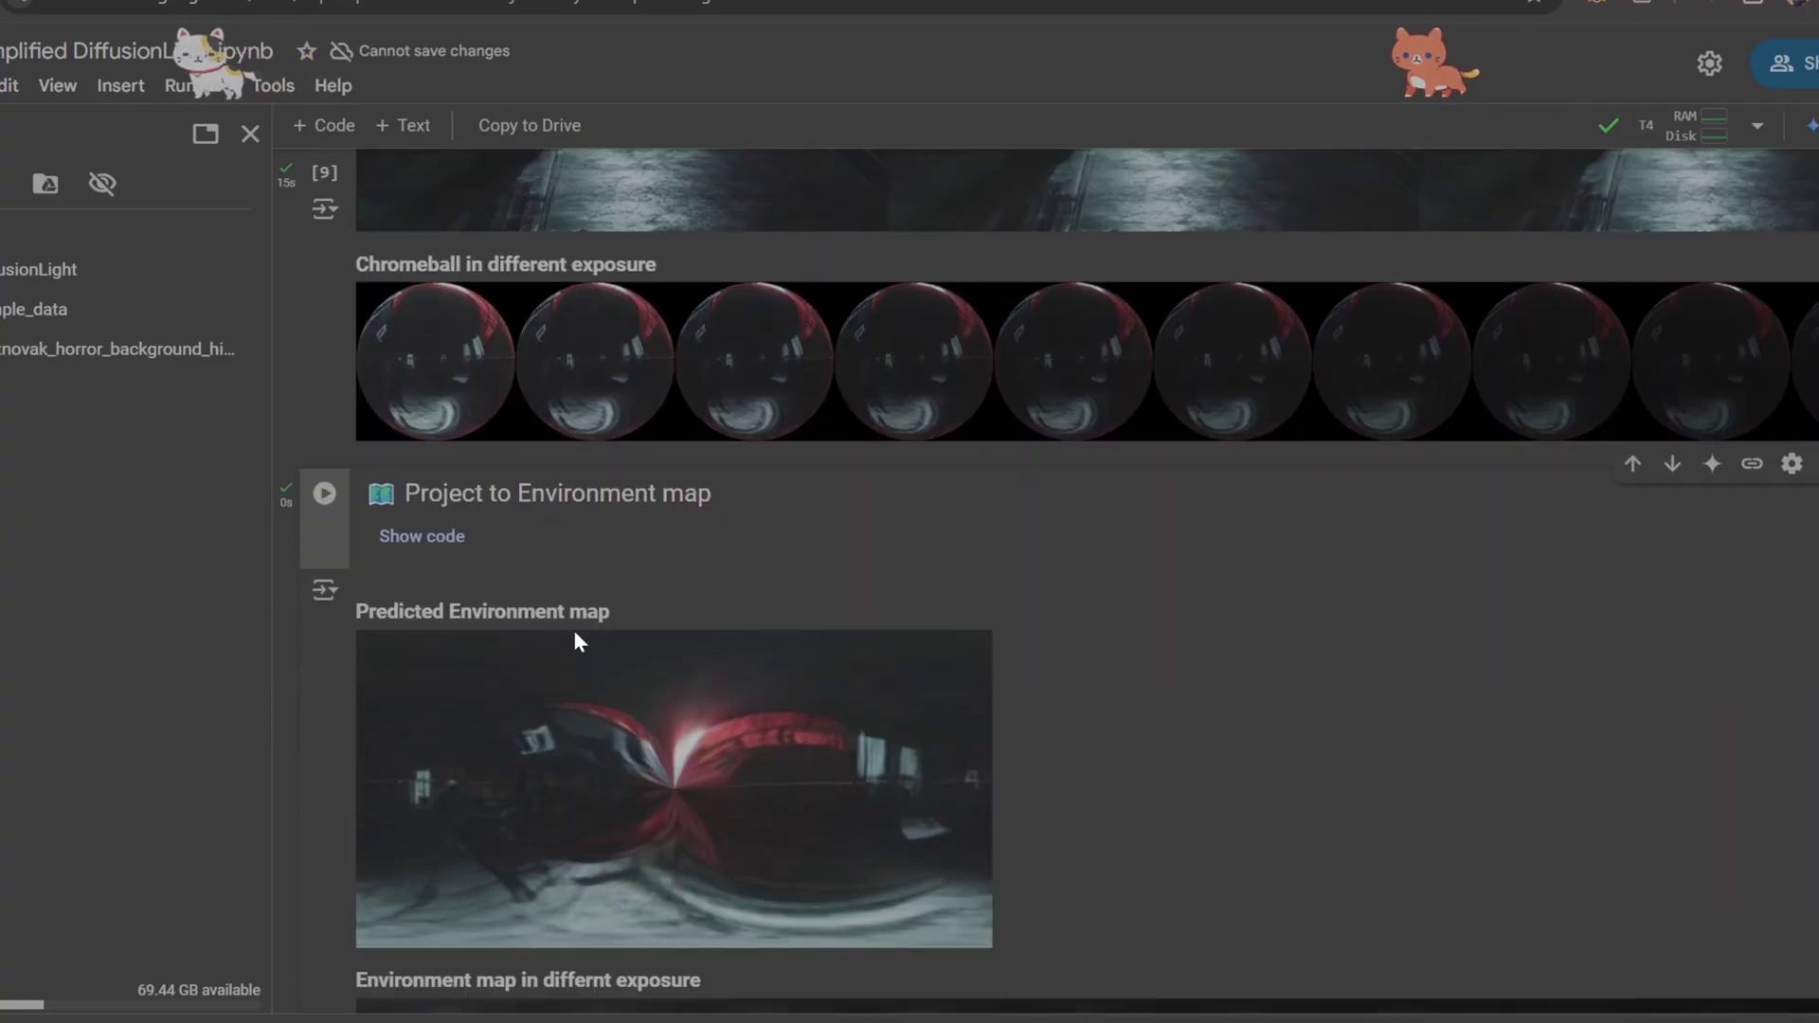
{"action": "scroll", "coordinate": [580, 654], "scroll_direction": "down", "scroll_amount": 5}
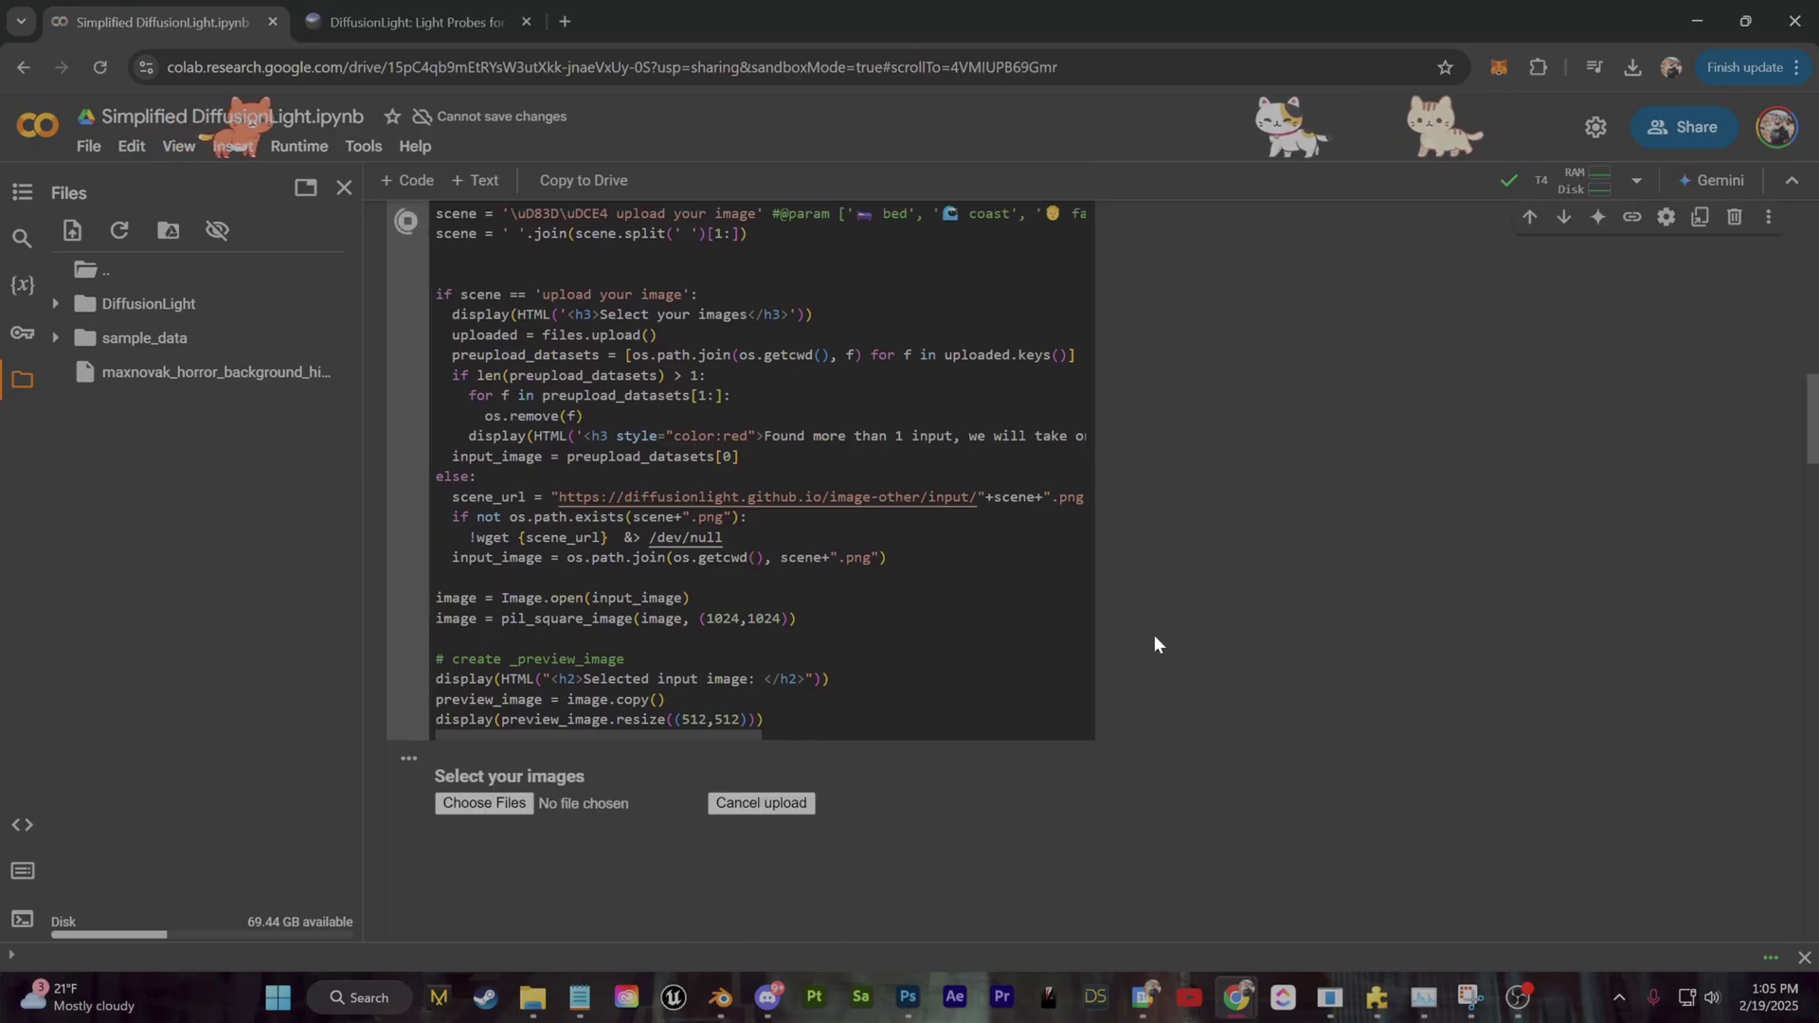
Step: Upload the red hallway horror background PNG from the Blender Switchlight folder as the notebook's input image
{"action": "scroll", "coordinate": [1154, 635], "scroll_direction": "down", "scroll_amount": 3}
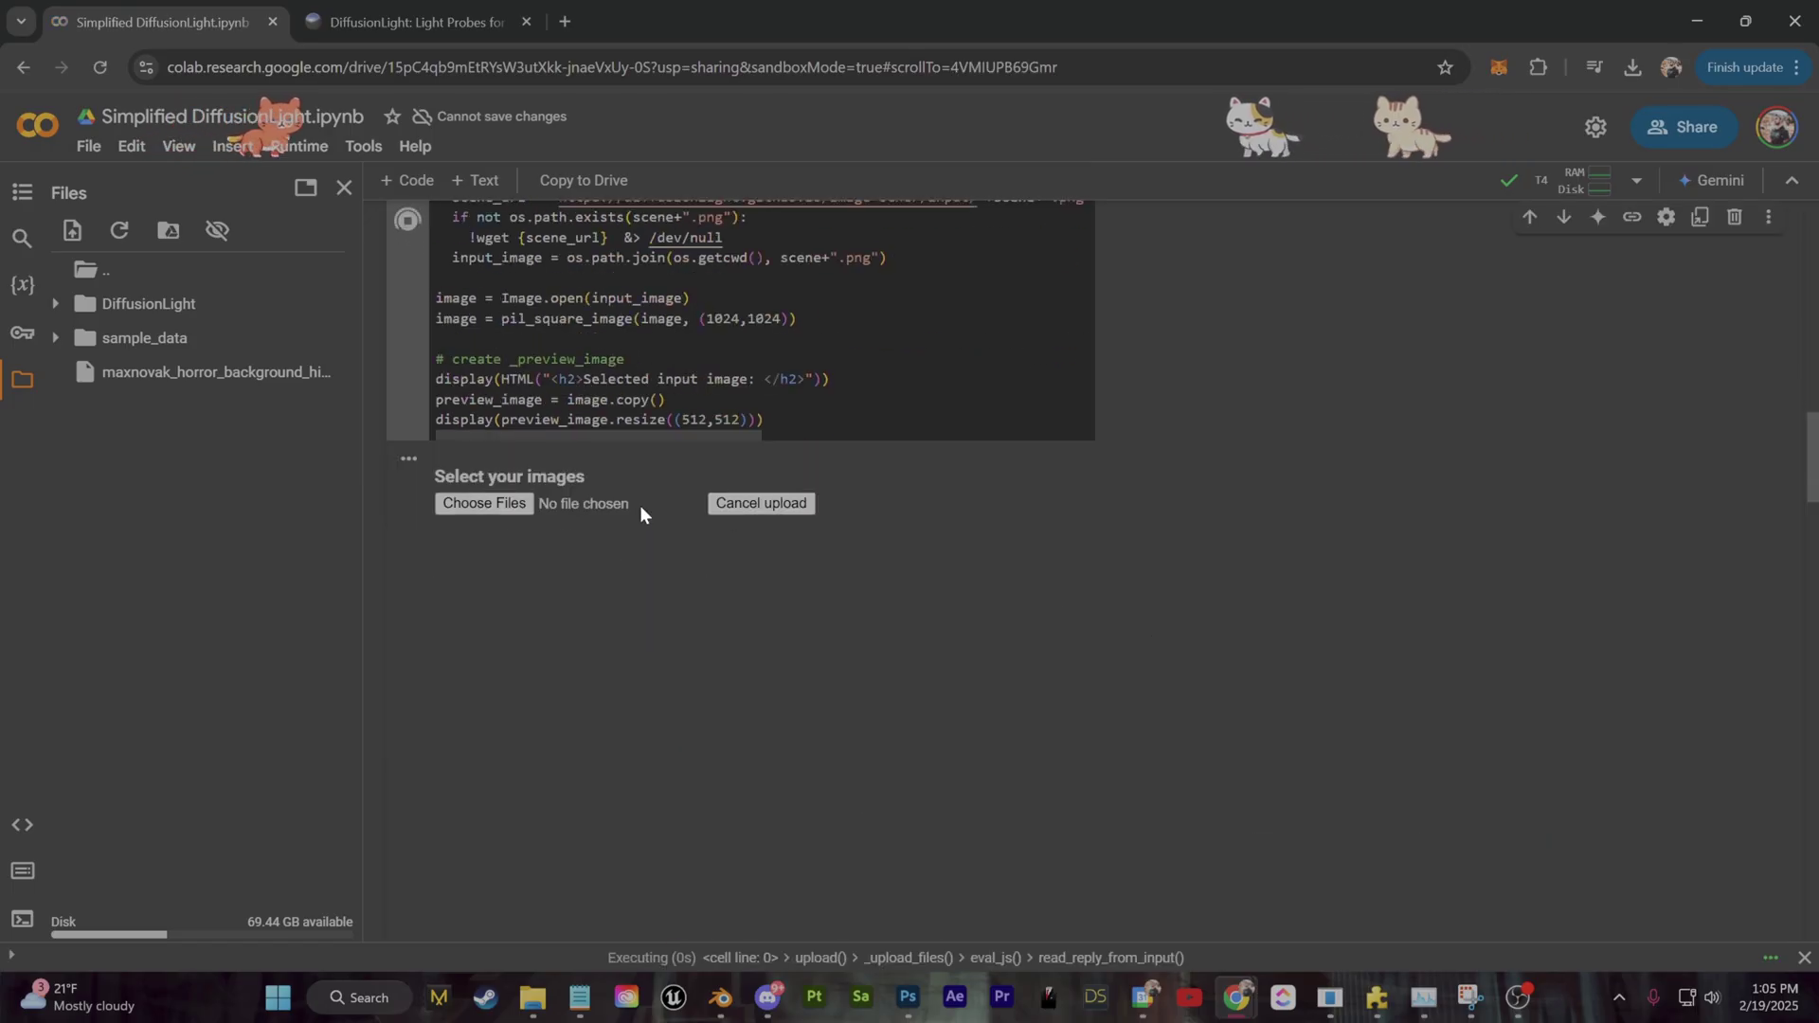
{"action": "left_click", "coordinate": [507, 504]}
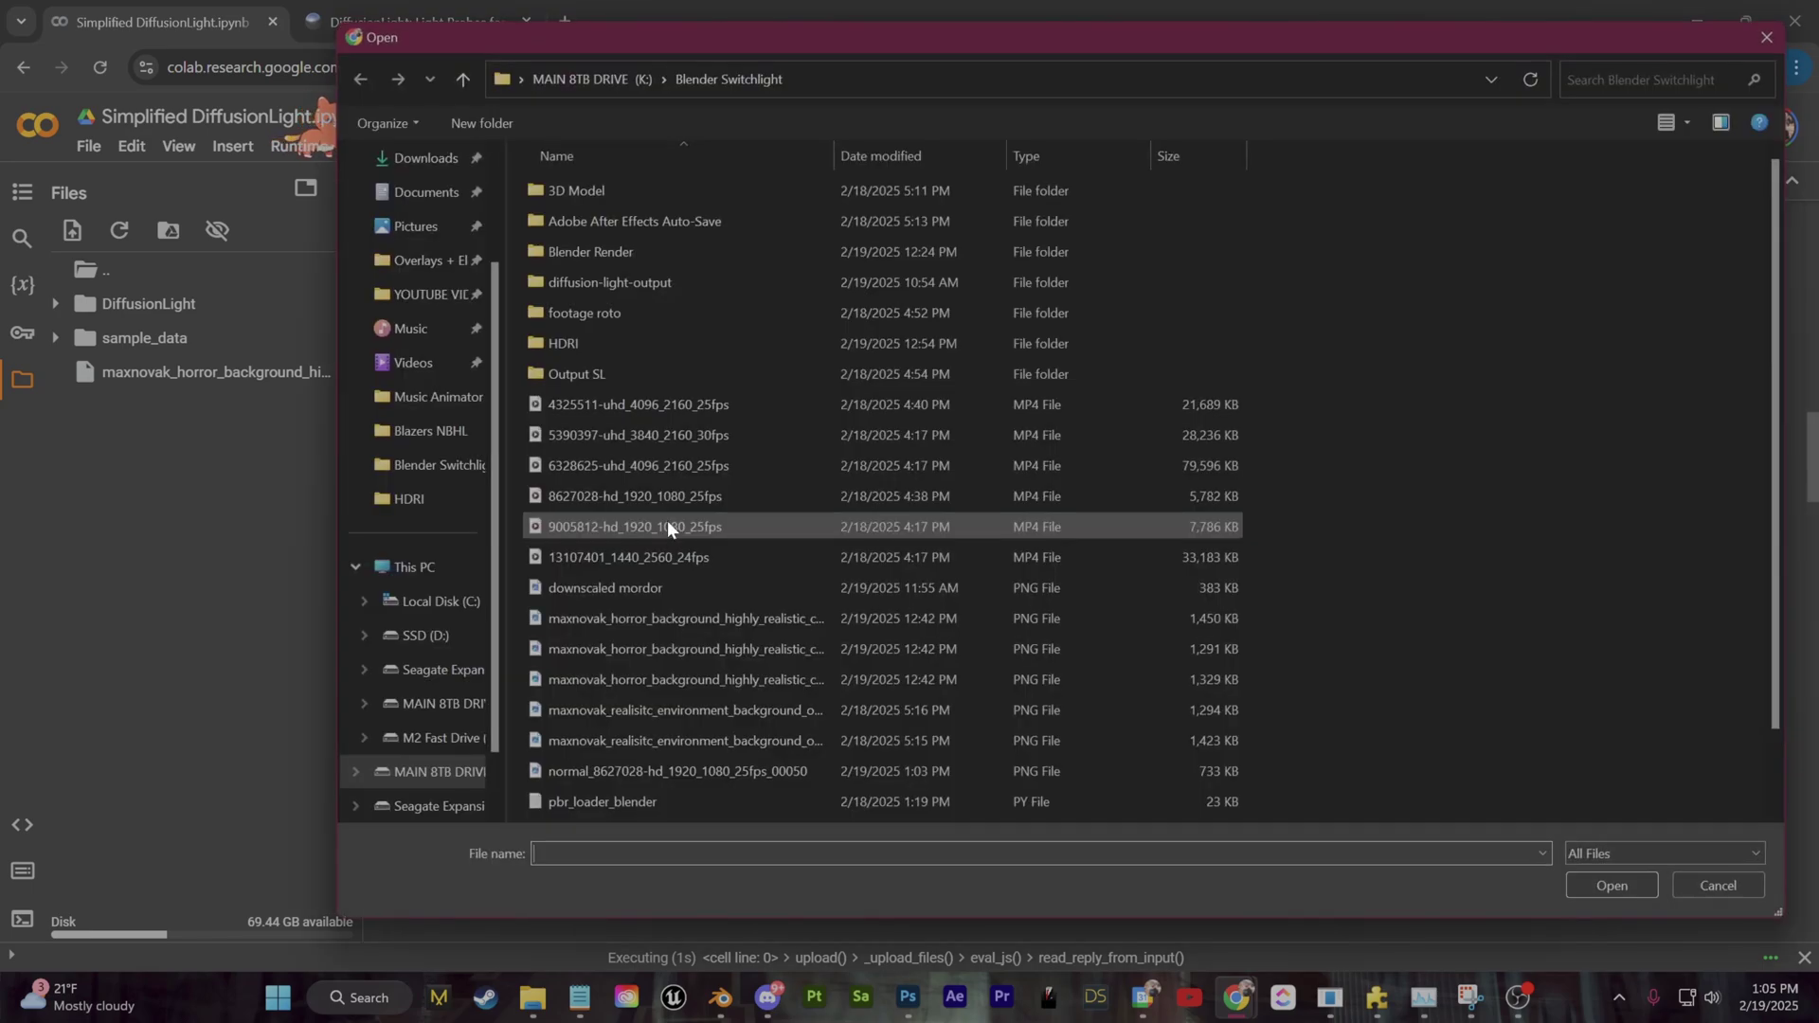
{"action": "left_click", "coordinate": [735, 659]}
{"action": "left_click", "coordinate": [1610, 886]}
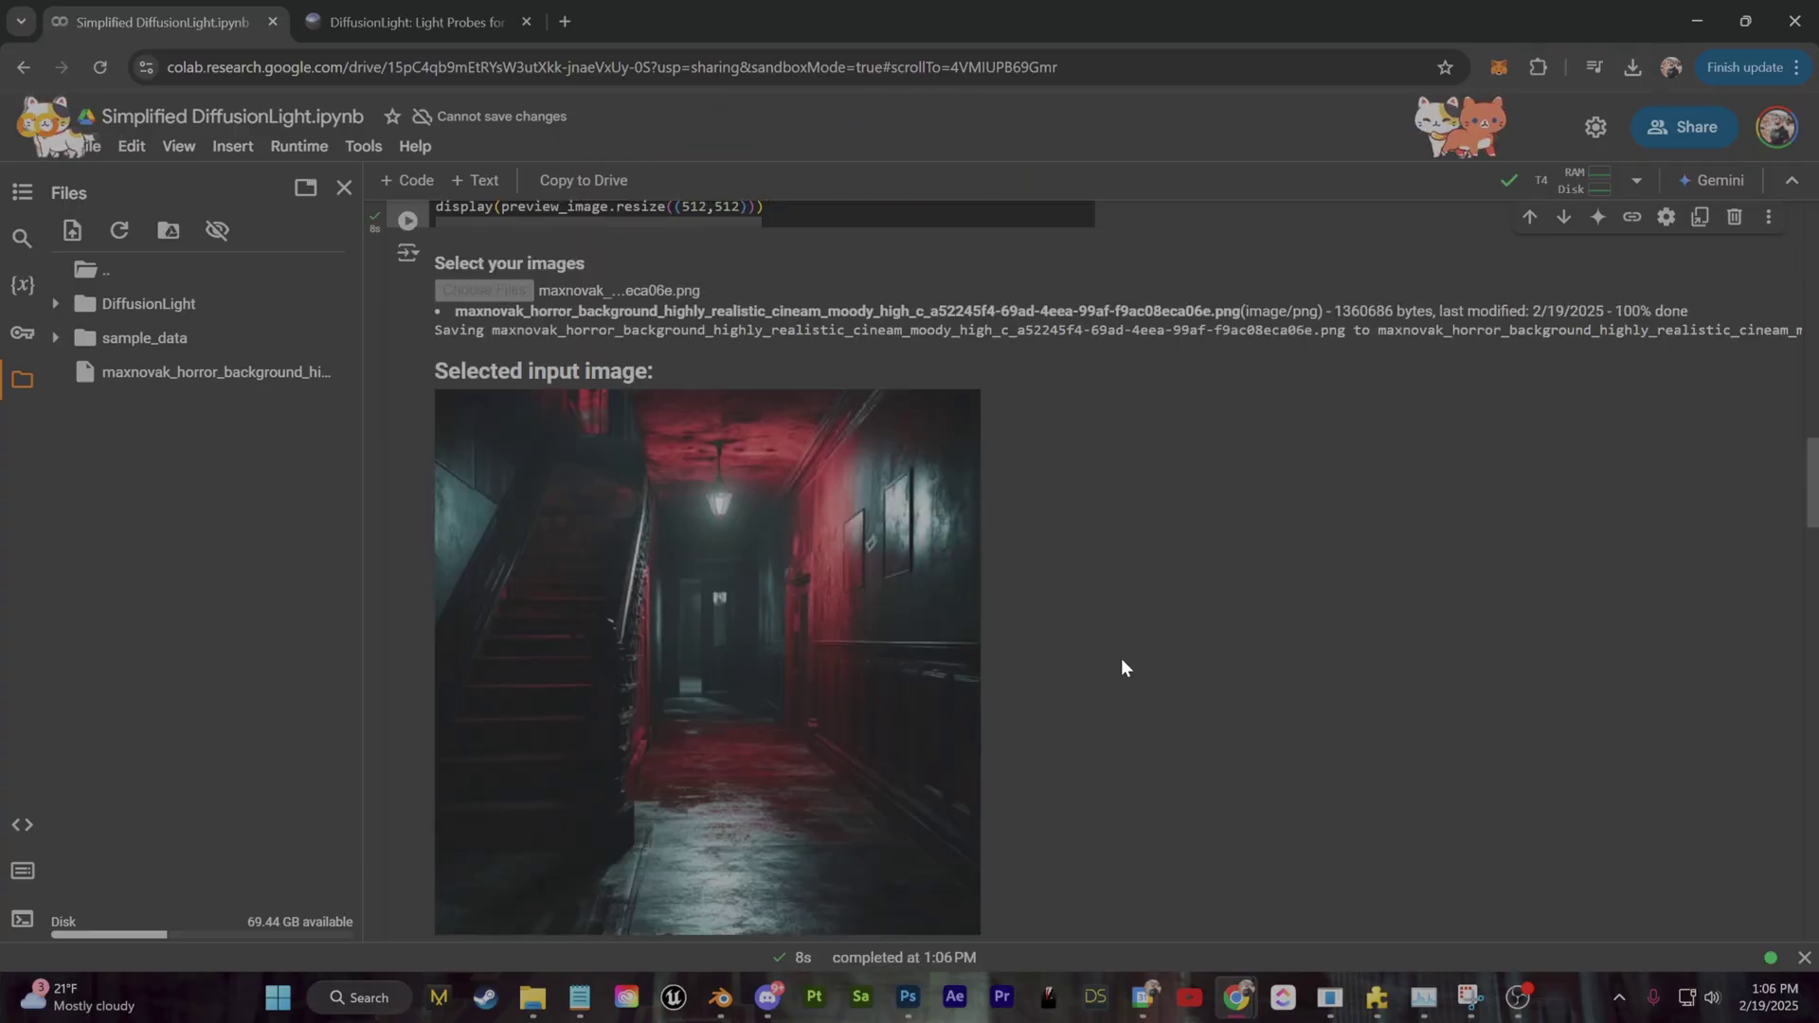
Step: Run the Inpainting Chromeball cell on the uploaded red hallway image
{"action": "scroll", "coordinate": [1089, 643], "scroll_direction": "down", "scroll_amount": 1}
{"action": "scroll", "coordinate": [1074, 635], "scroll_direction": "down", "scroll_amount": 2}
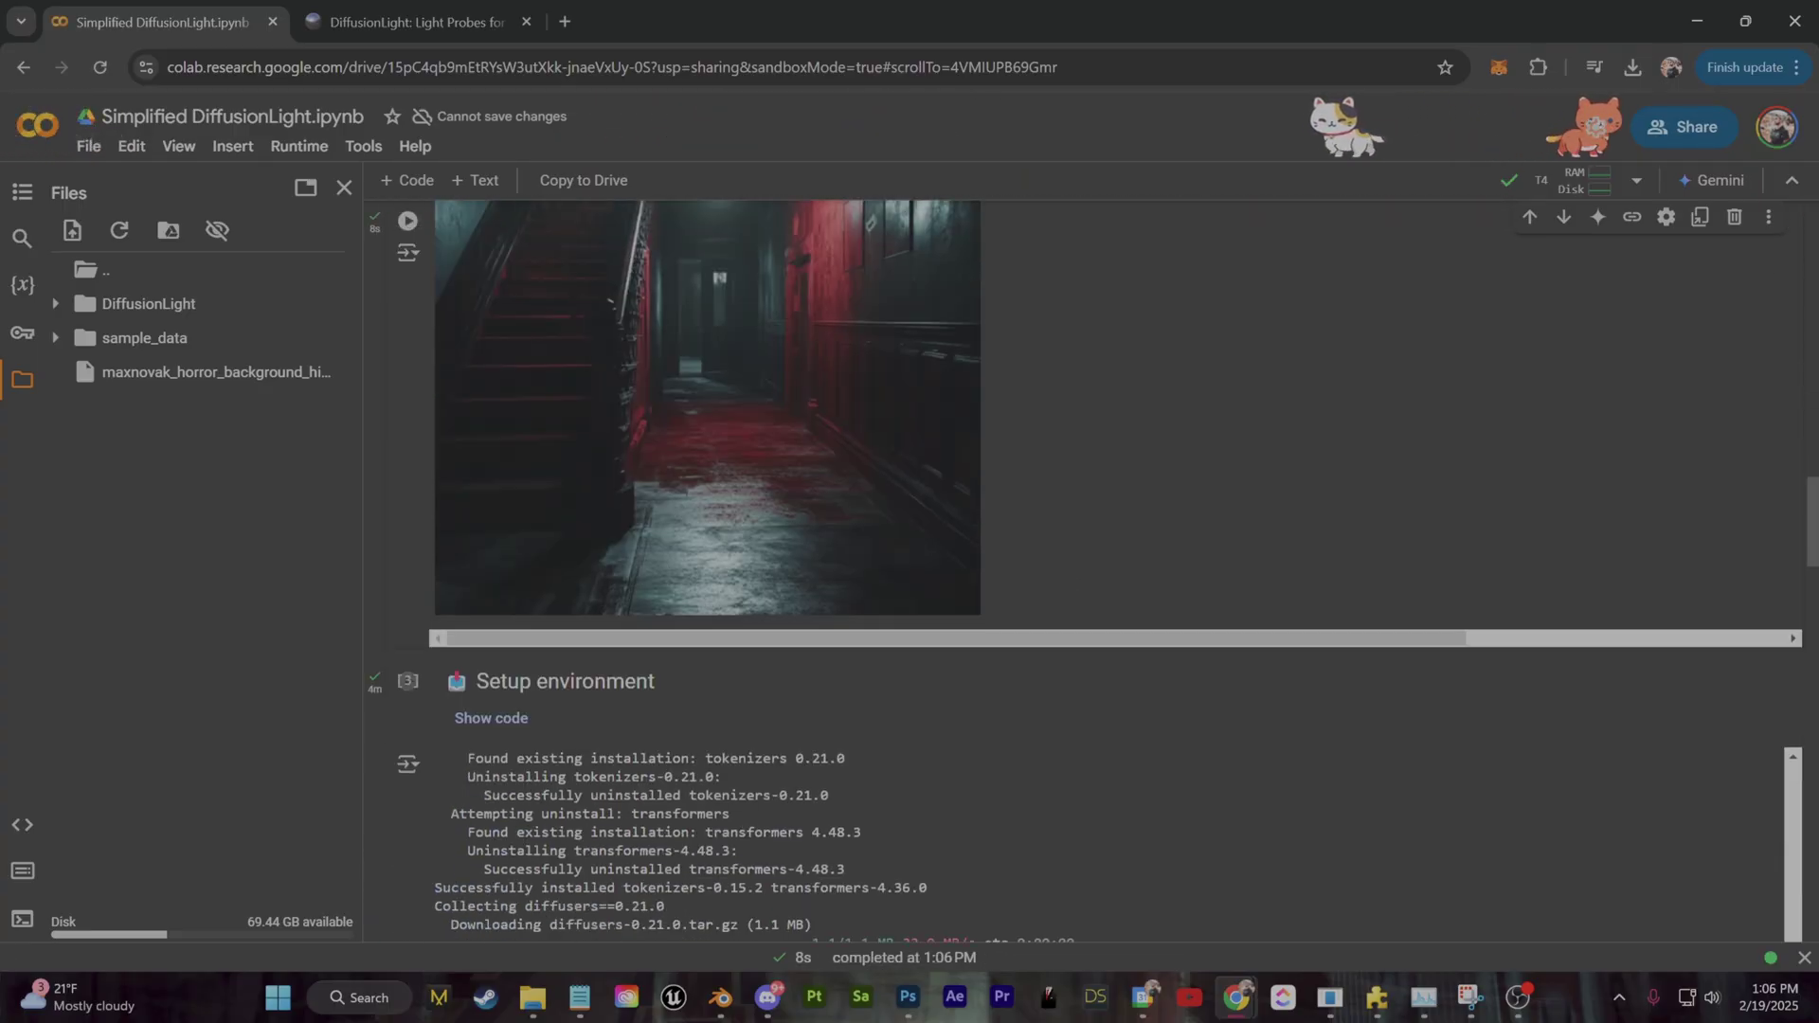
{"action": "scroll", "coordinate": [406, 699], "scroll_direction": "down", "scroll_amount": 4}
{"action": "scroll", "coordinate": [406, 679], "scroll_direction": "down", "scroll_amount": 10}
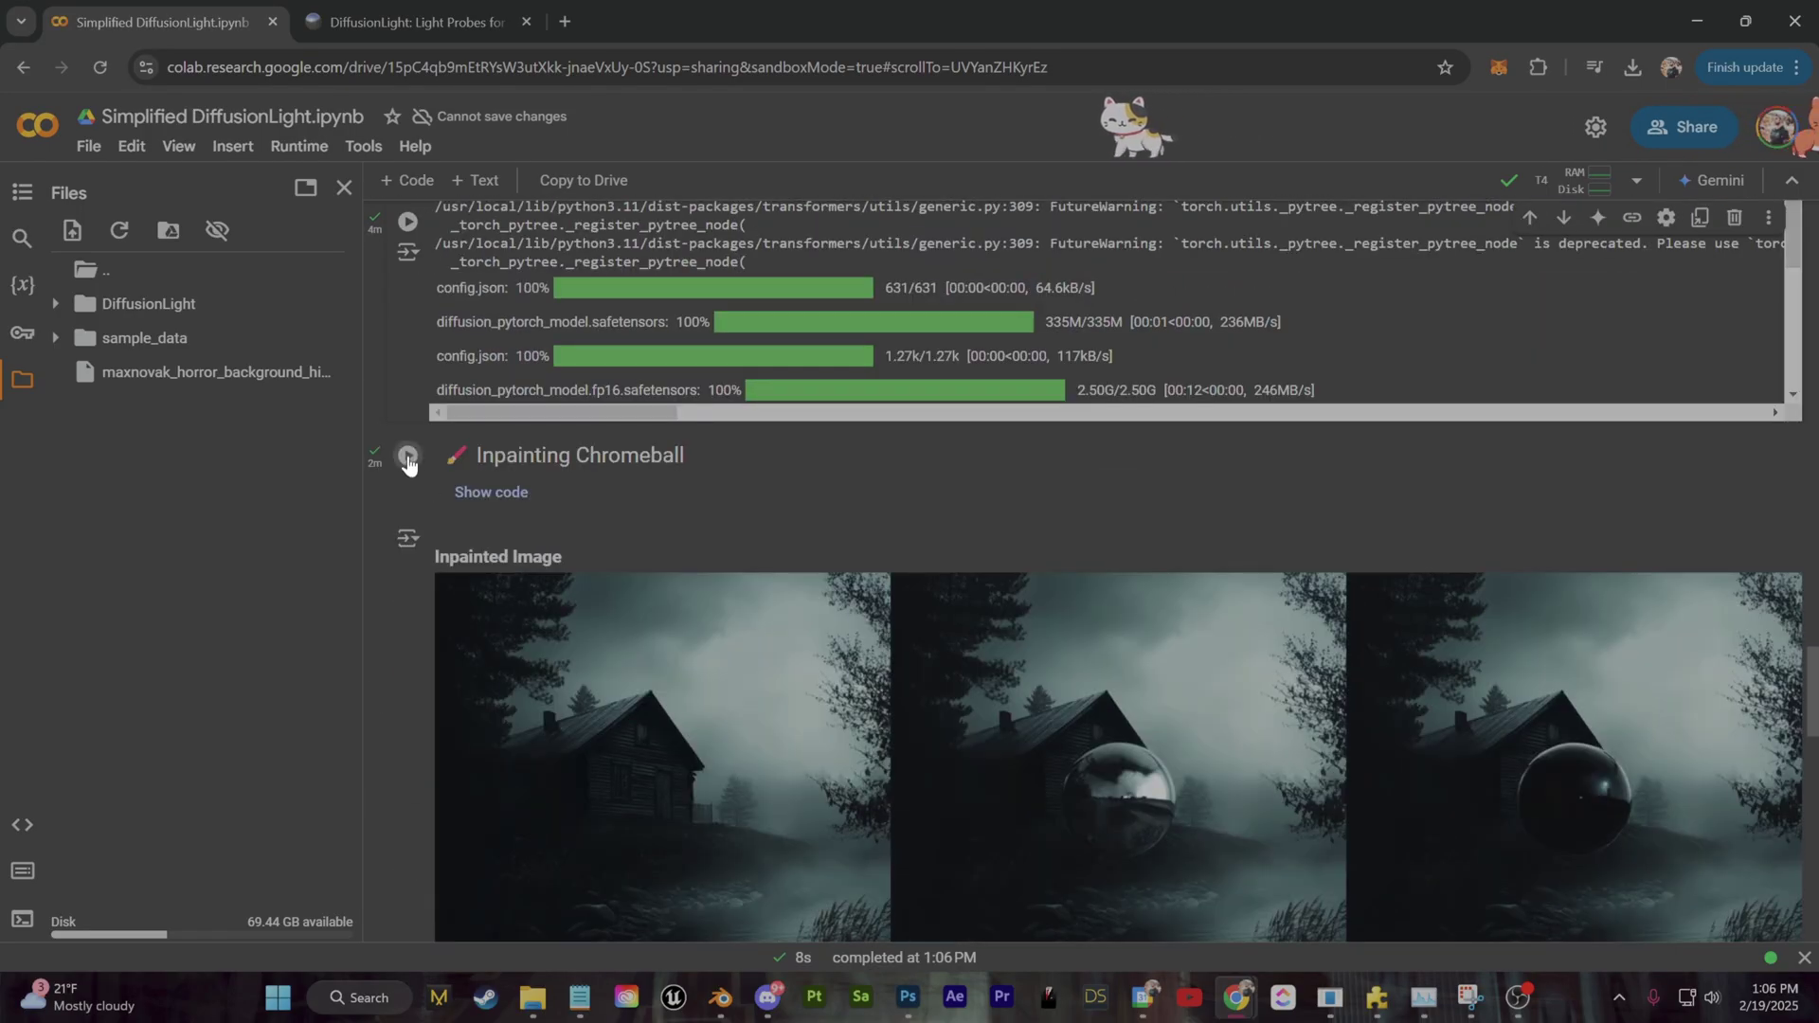
{"action": "scroll", "coordinate": [403, 502], "scroll_direction": "down", "scroll_amount": 2}
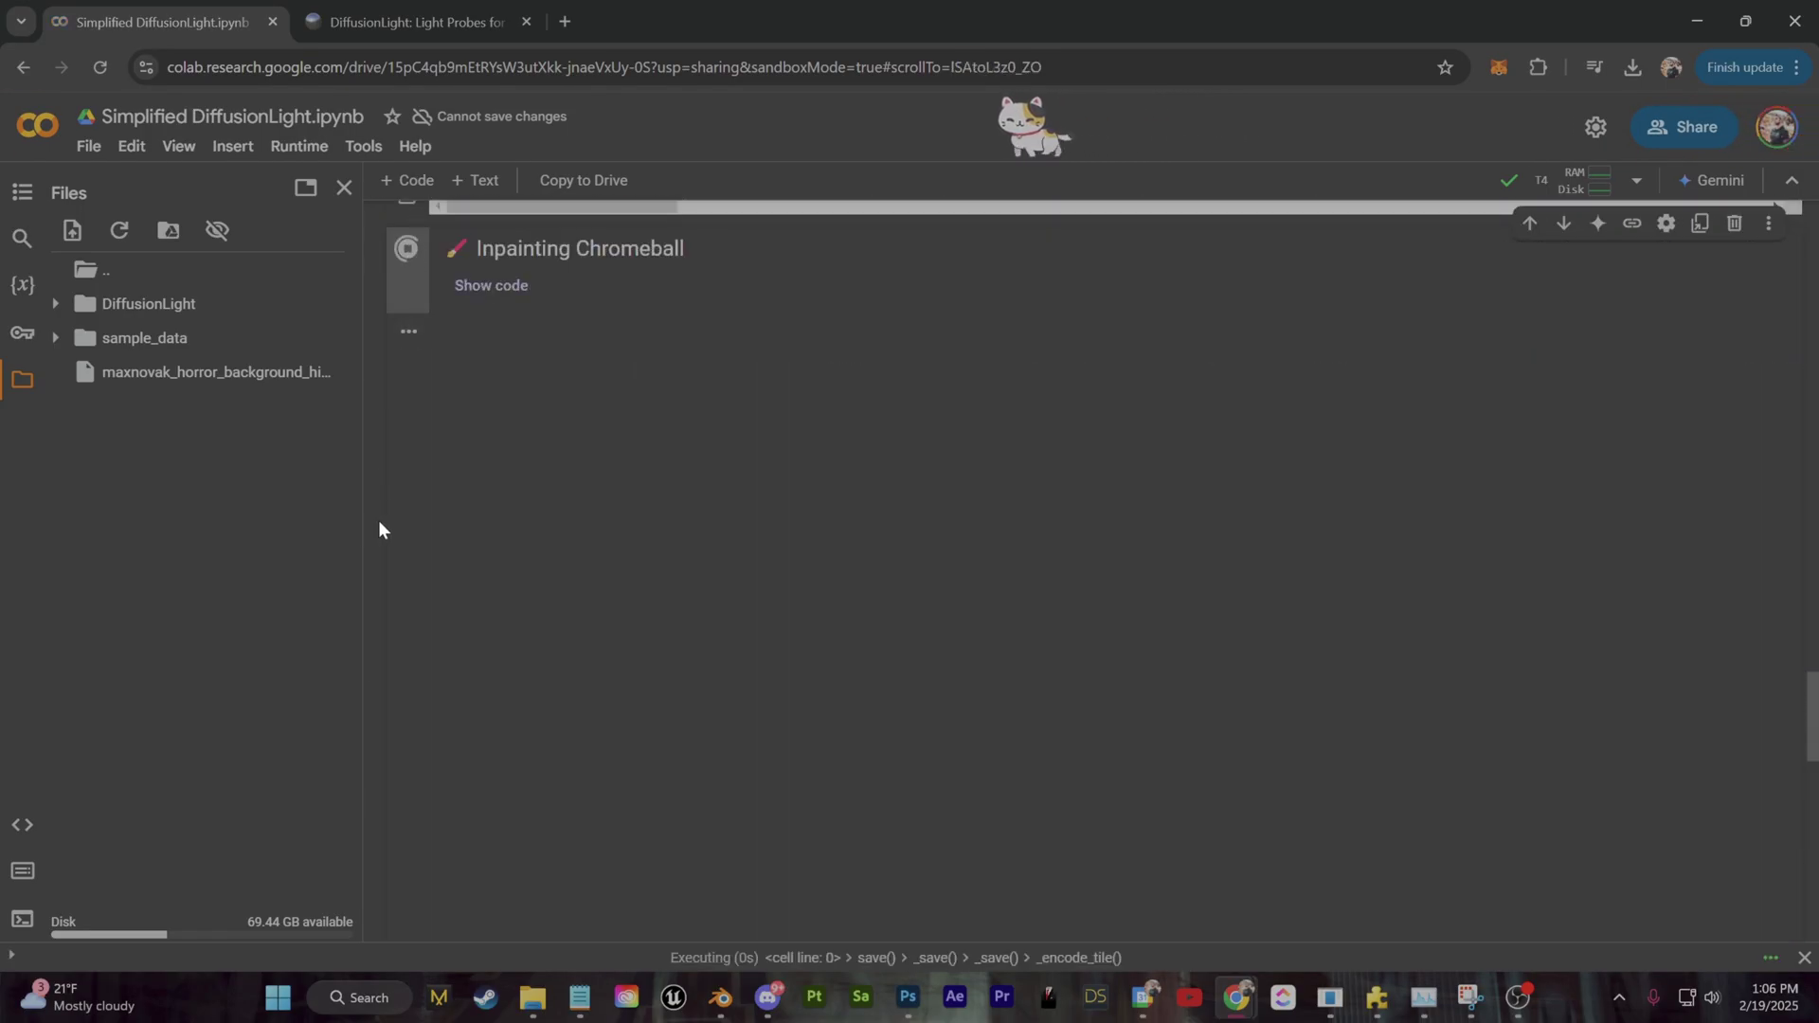
{"action": "scroll", "coordinate": [716, 760], "scroll_direction": "down", "scroll_amount": 1}
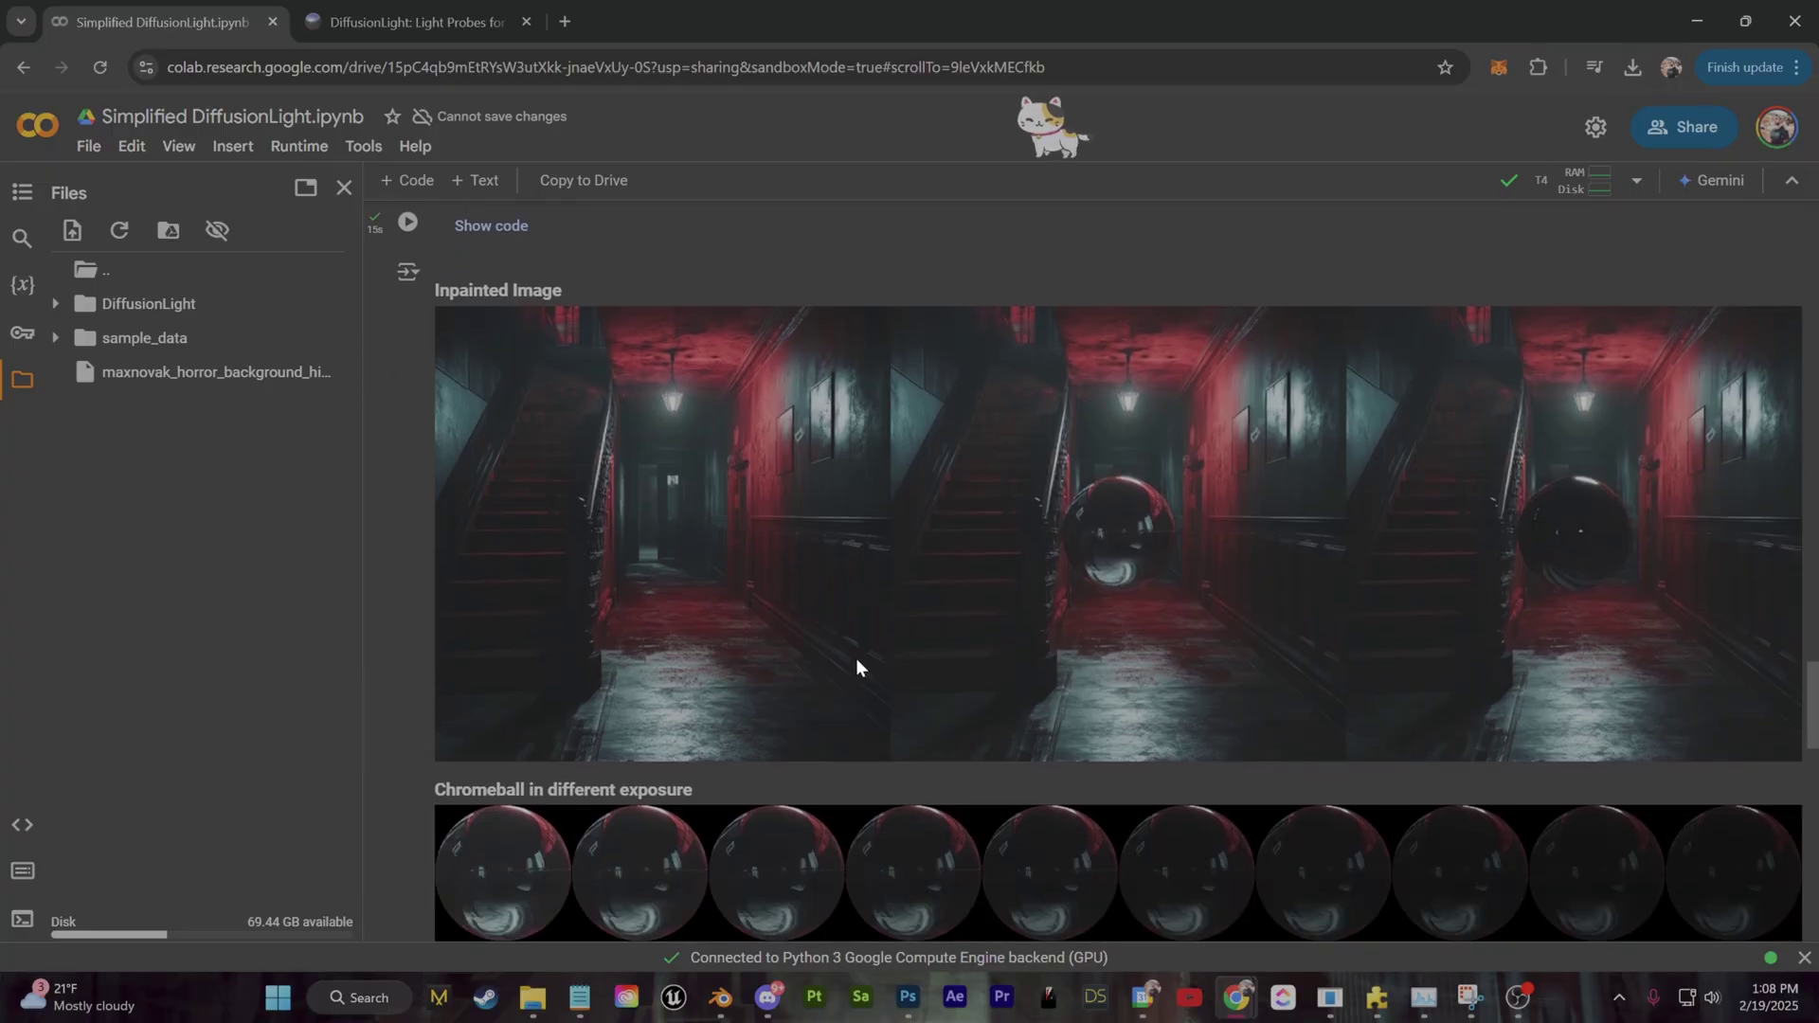
Step: Run the Project to Environment map cell for the red hallway and compare the map with the chrome balls
{"action": "scroll", "coordinate": [1067, 574], "scroll_direction": "down", "scroll_amount": 5}
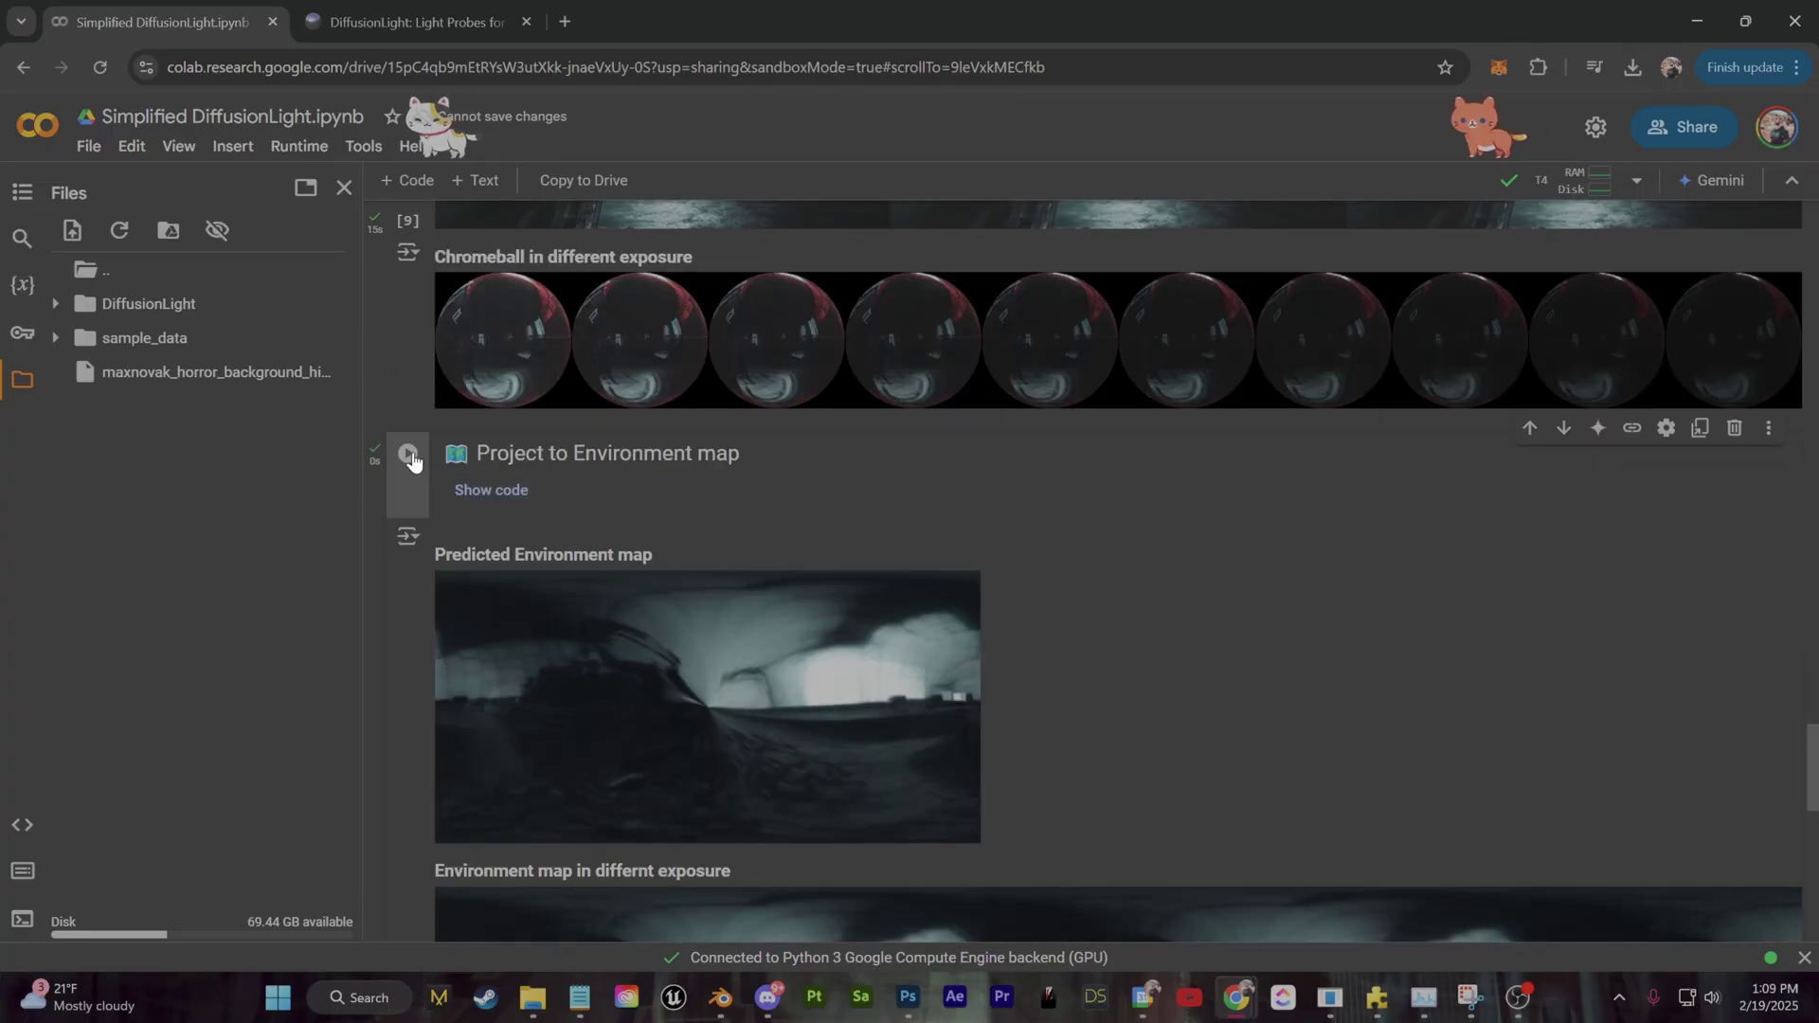
{"action": "left_click", "coordinate": [408, 455]}
{"action": "scroll", "coordinate": [900, 758], "scroll_direction": "up", "scroll_amount": 3}
{"action": "scroll", "coordinate": [900, 758], "scroll_direction": "down", "scroll_amount": 3}
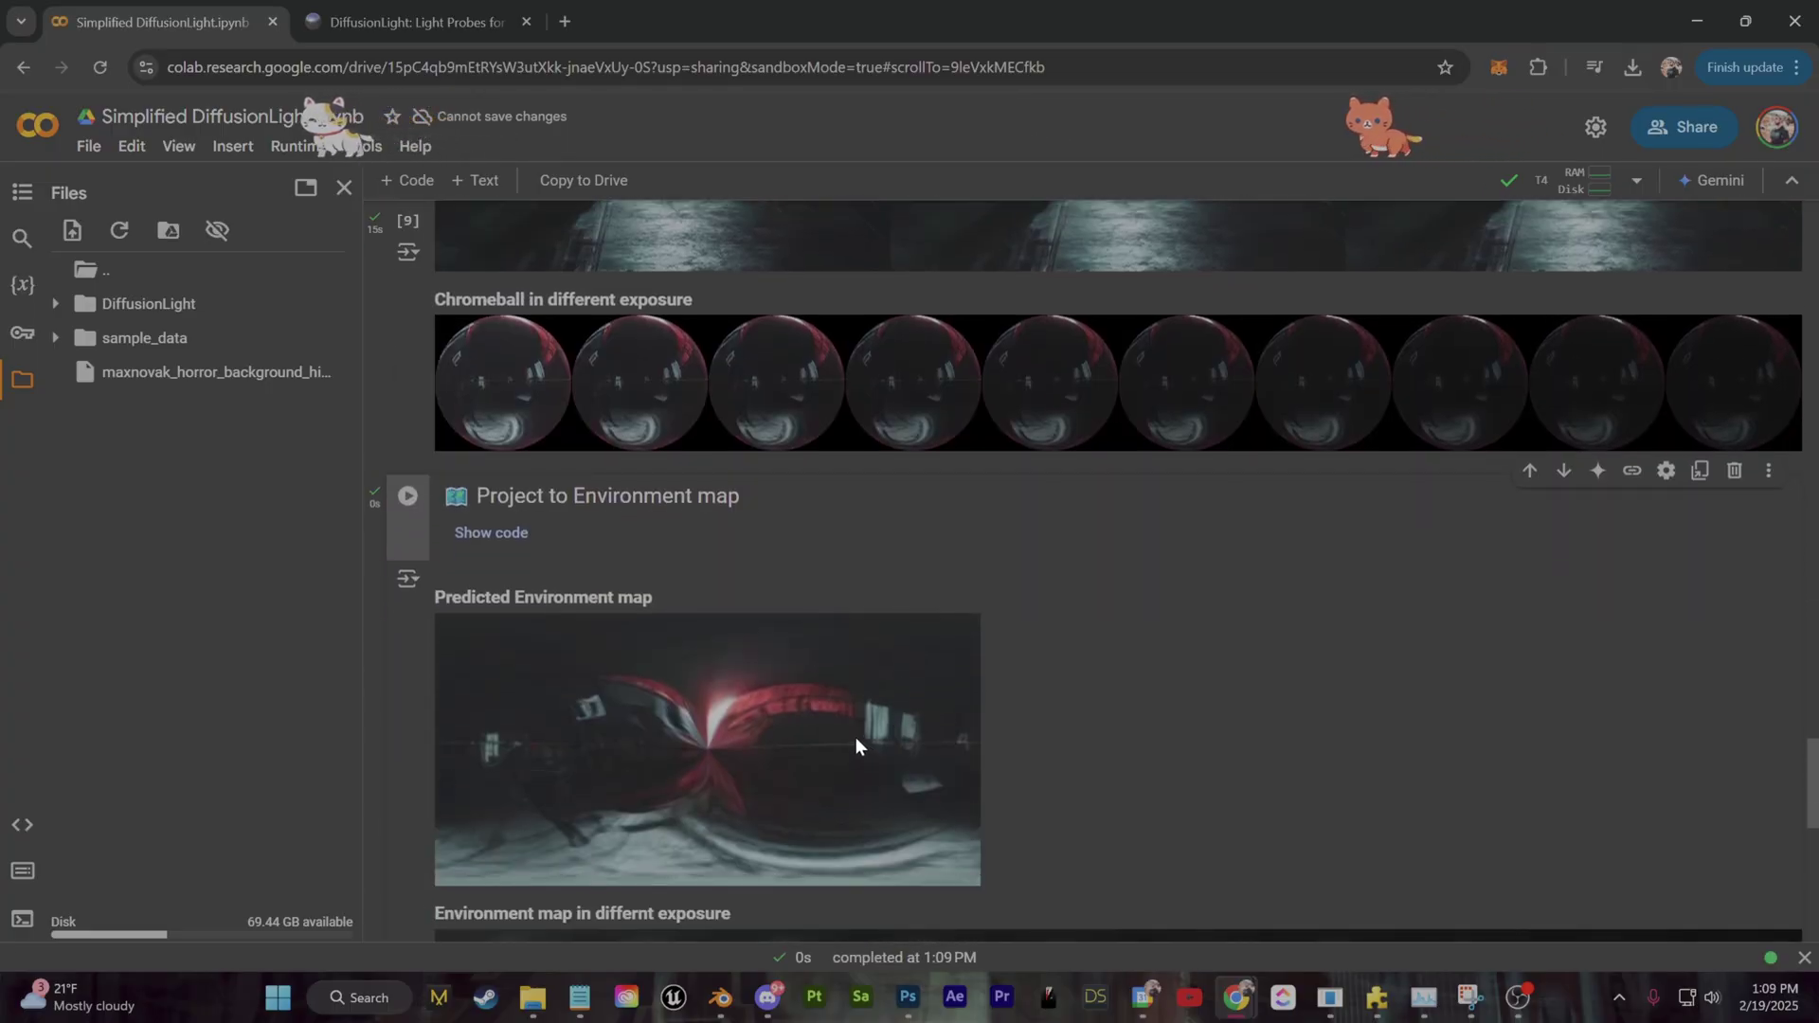
Step: Run the EXR download cell and save the environment map in the HDRI folder as "horror red light"
{"action": "scroll", "coordinate": [625, 645], "scroll_direction": "down", "scroll_amount": 4}
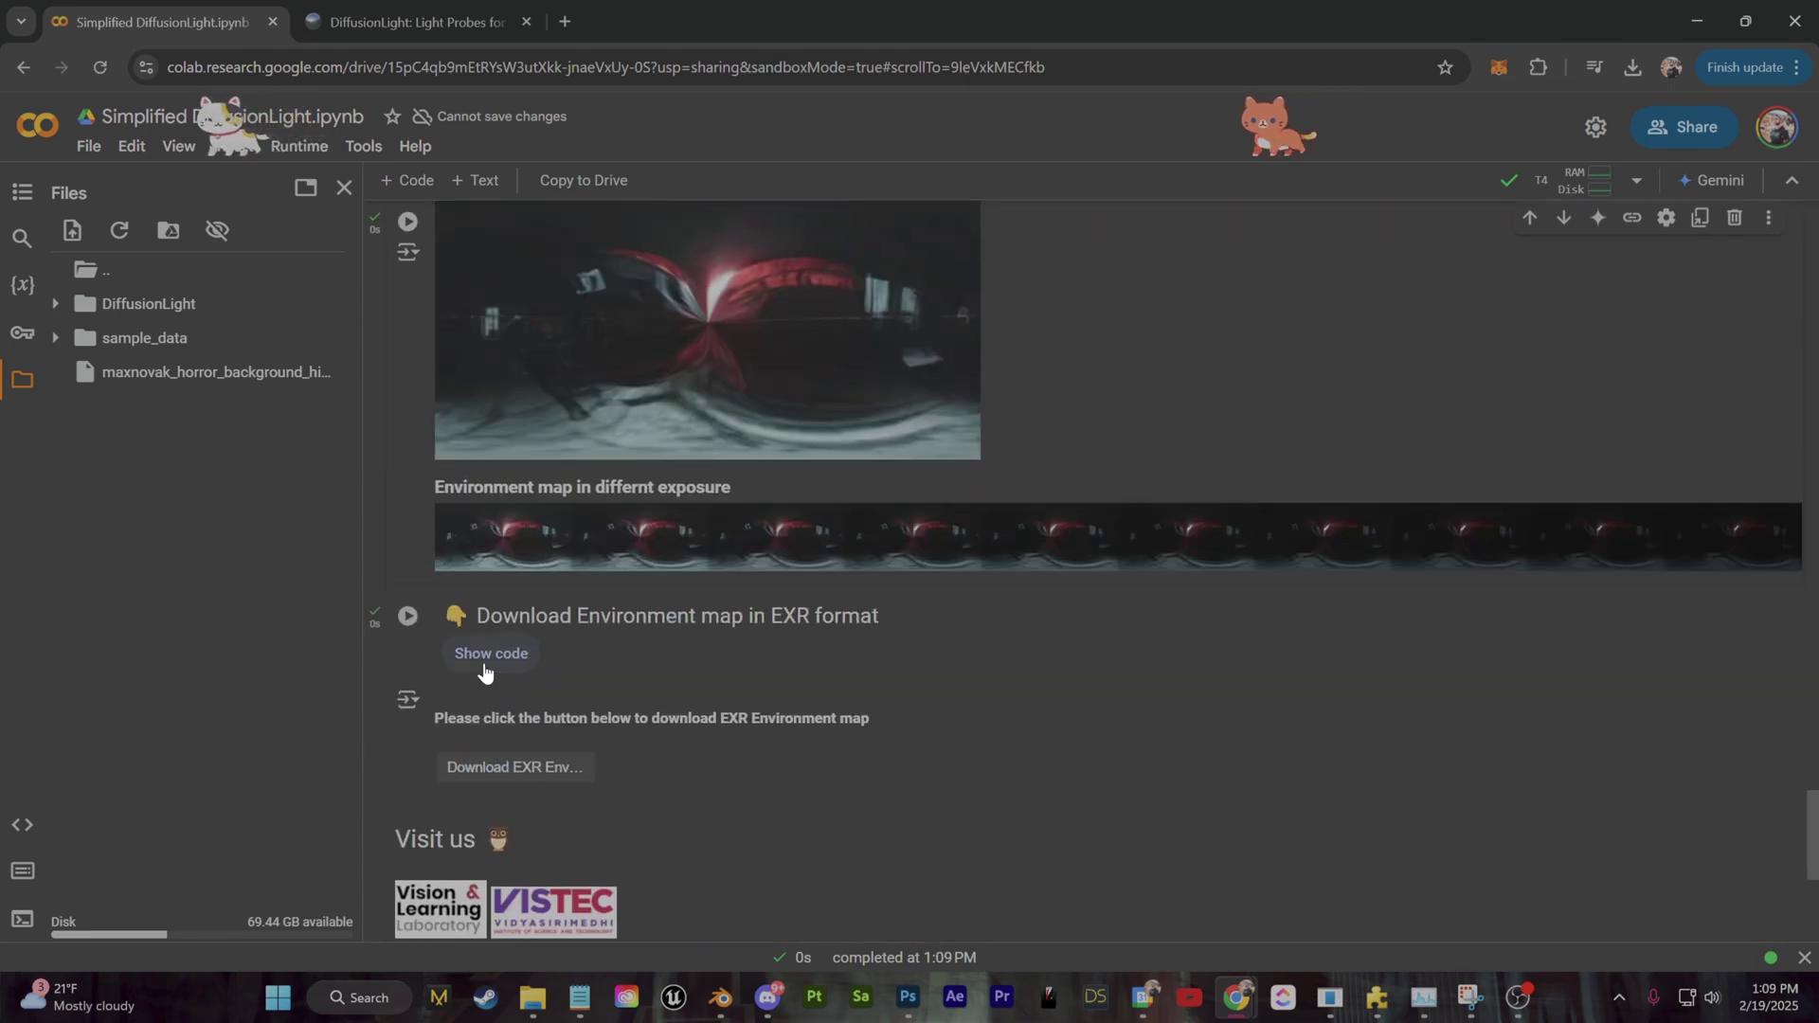
{"action": "left_click", "coordinate": [408, 616]}
{"action": "left_click", "coordinate": [541, 769]}
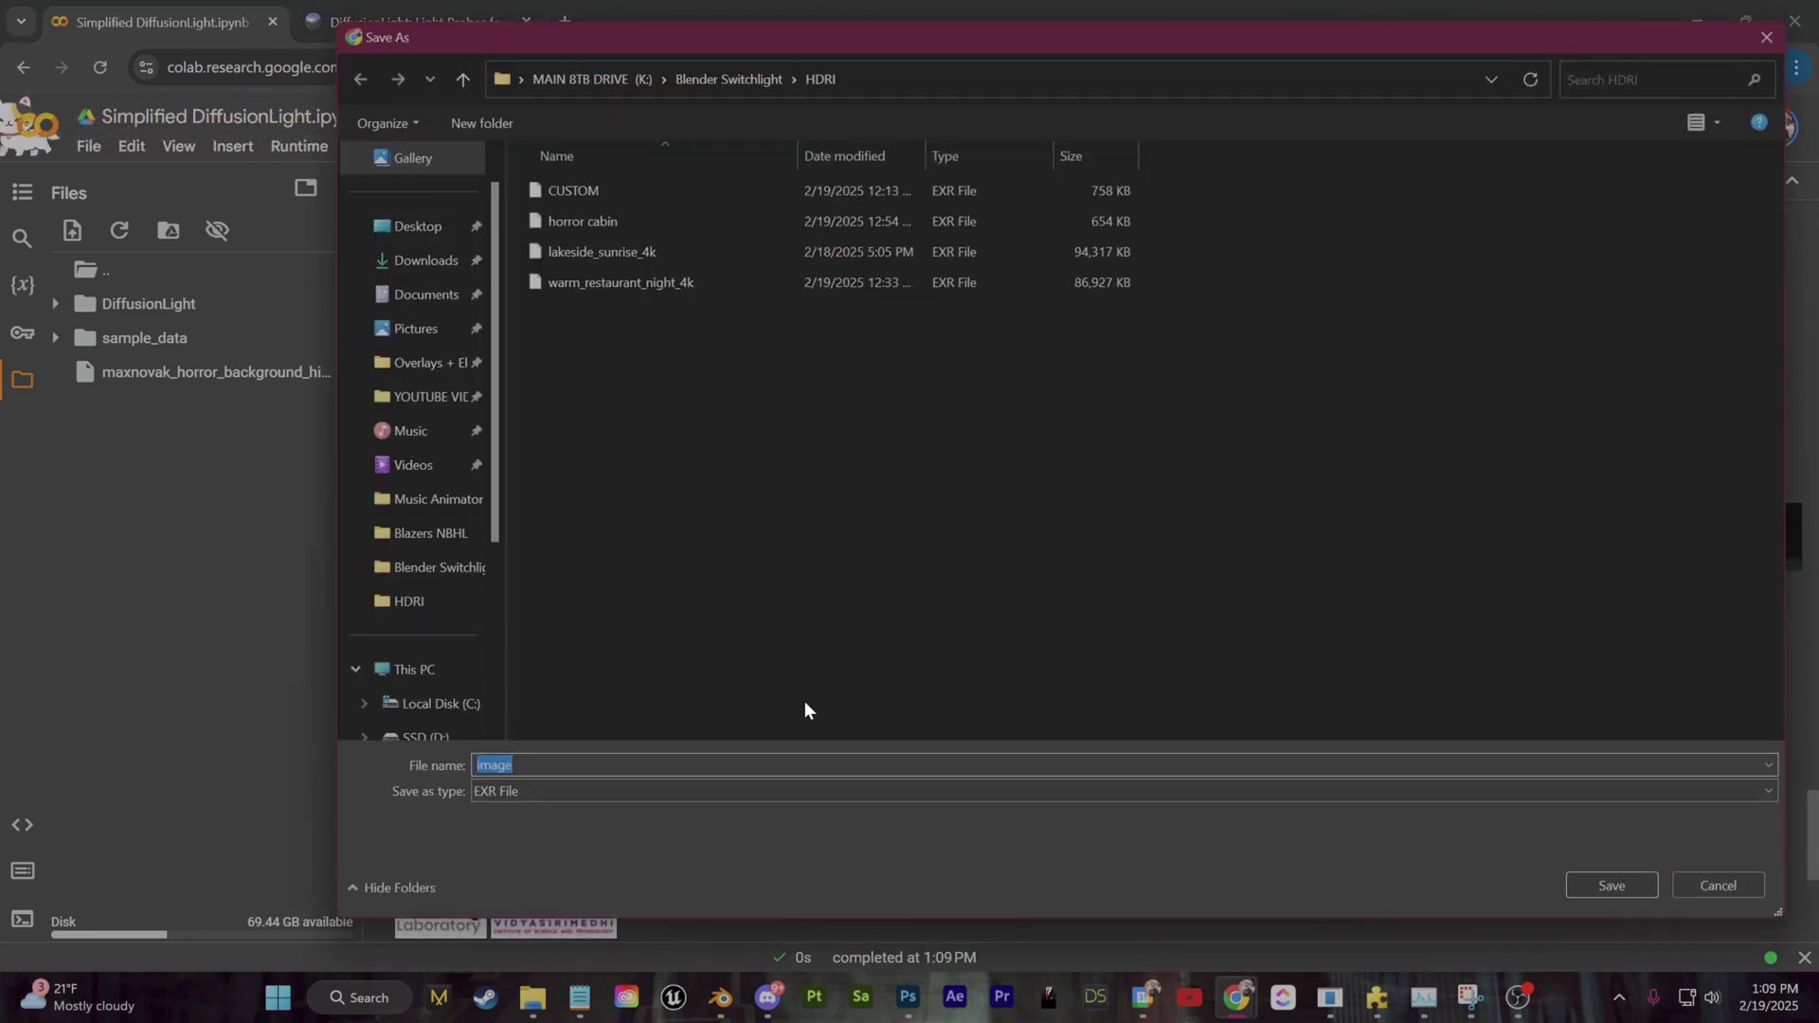
{"action": "type", "text": "hor"}
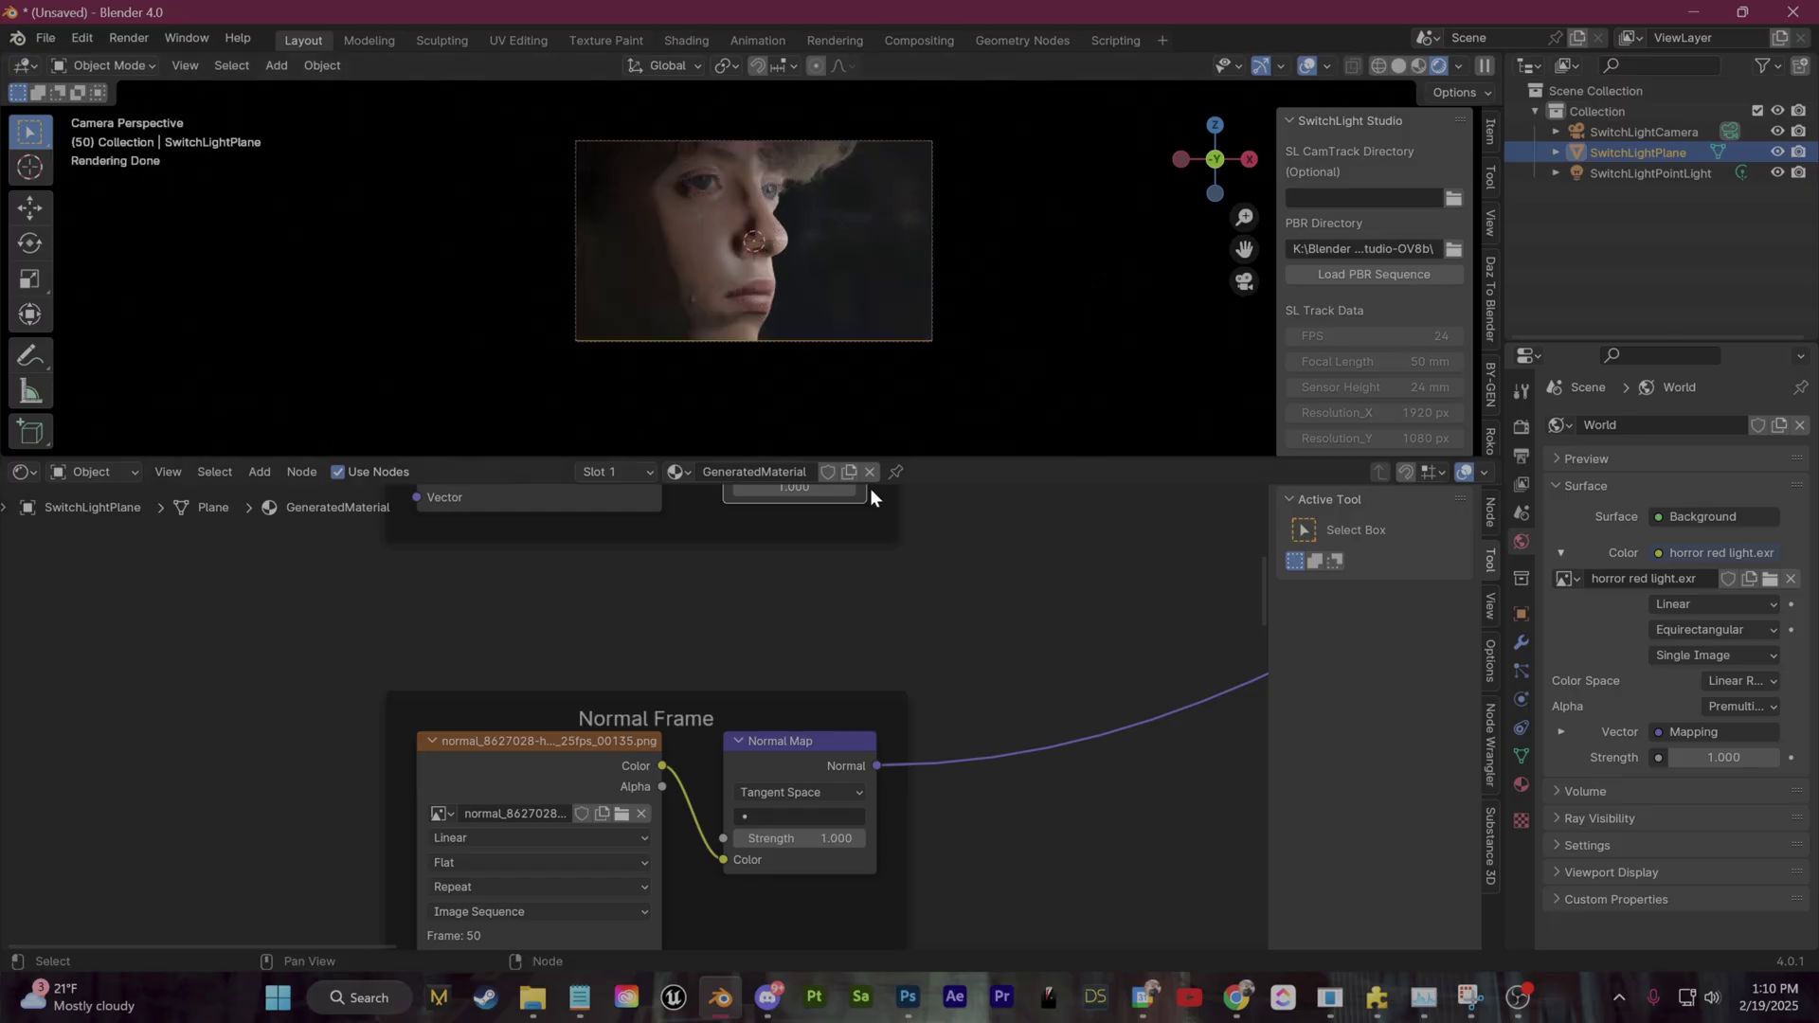
Step: Import the red hallway horror background PNG from the Blender Switchlight folder as an image plane
{"action": "scroll", "coordinate": [682, 360], "scroll_direction": "up", "scroll_amount": 2}
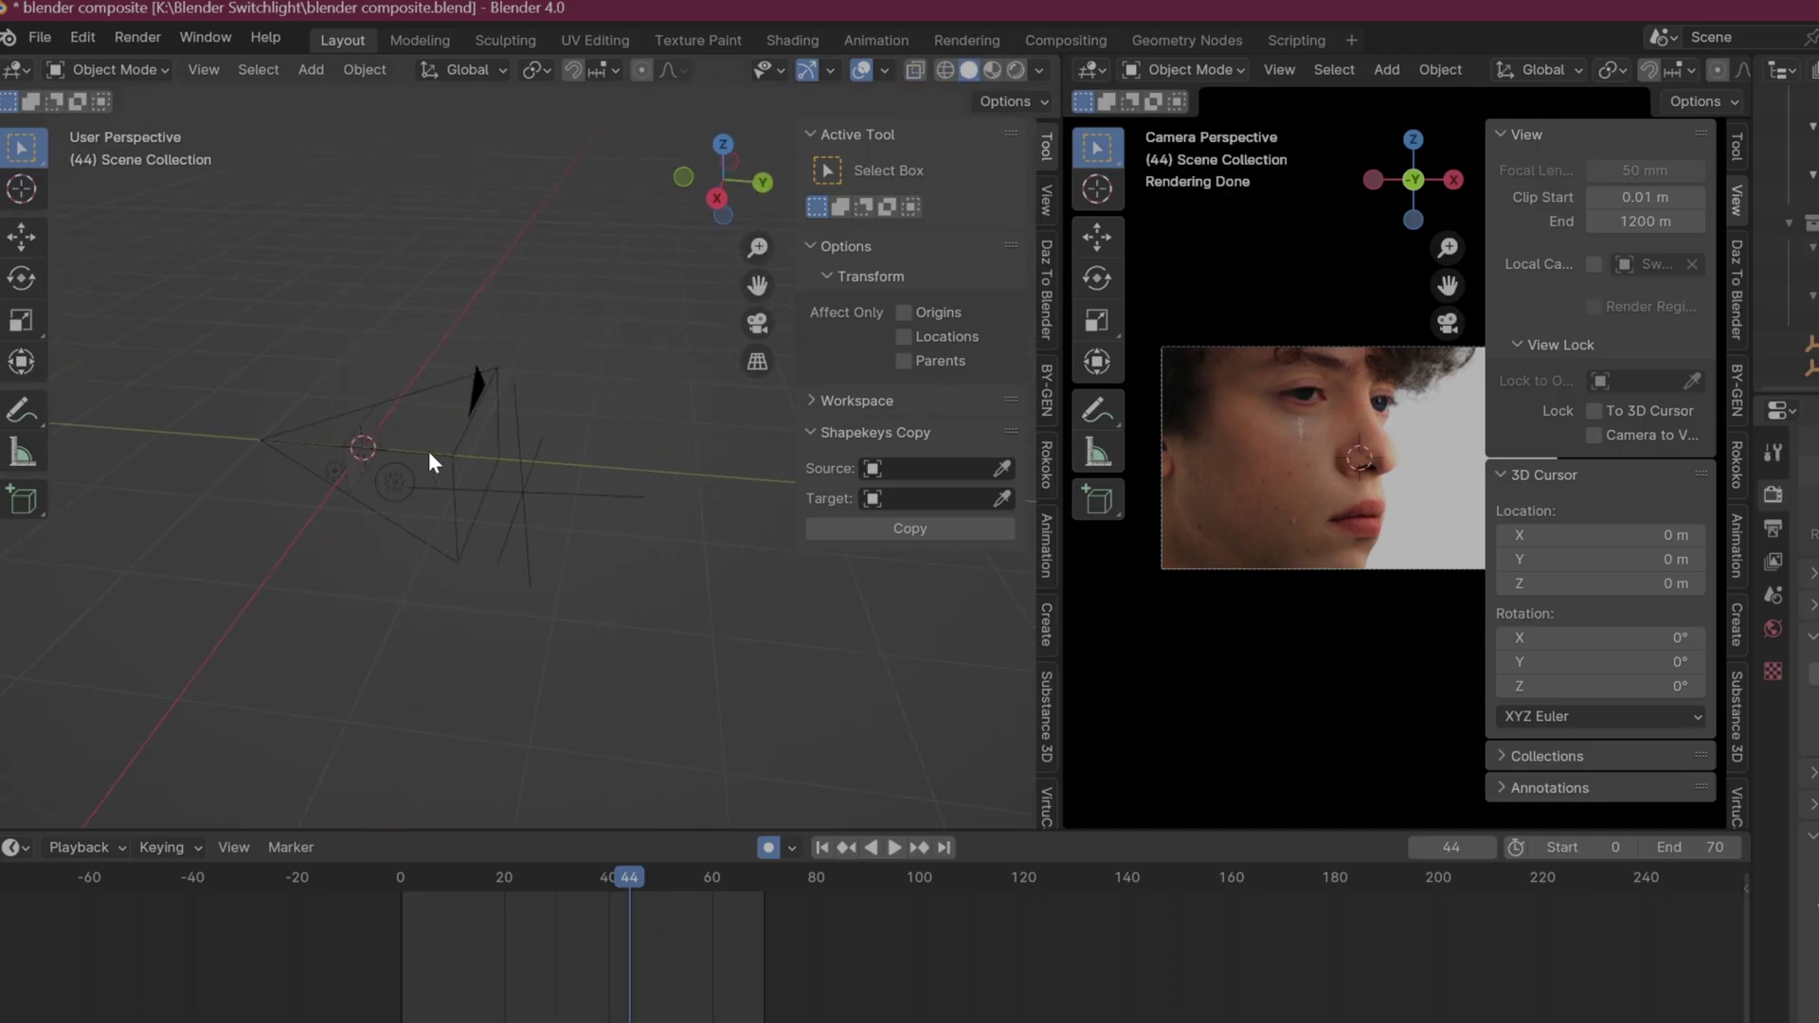
{"action": "scroll", "coordinate": [540, 507], "scroll_direction": "up", "scroll_amount": 2}
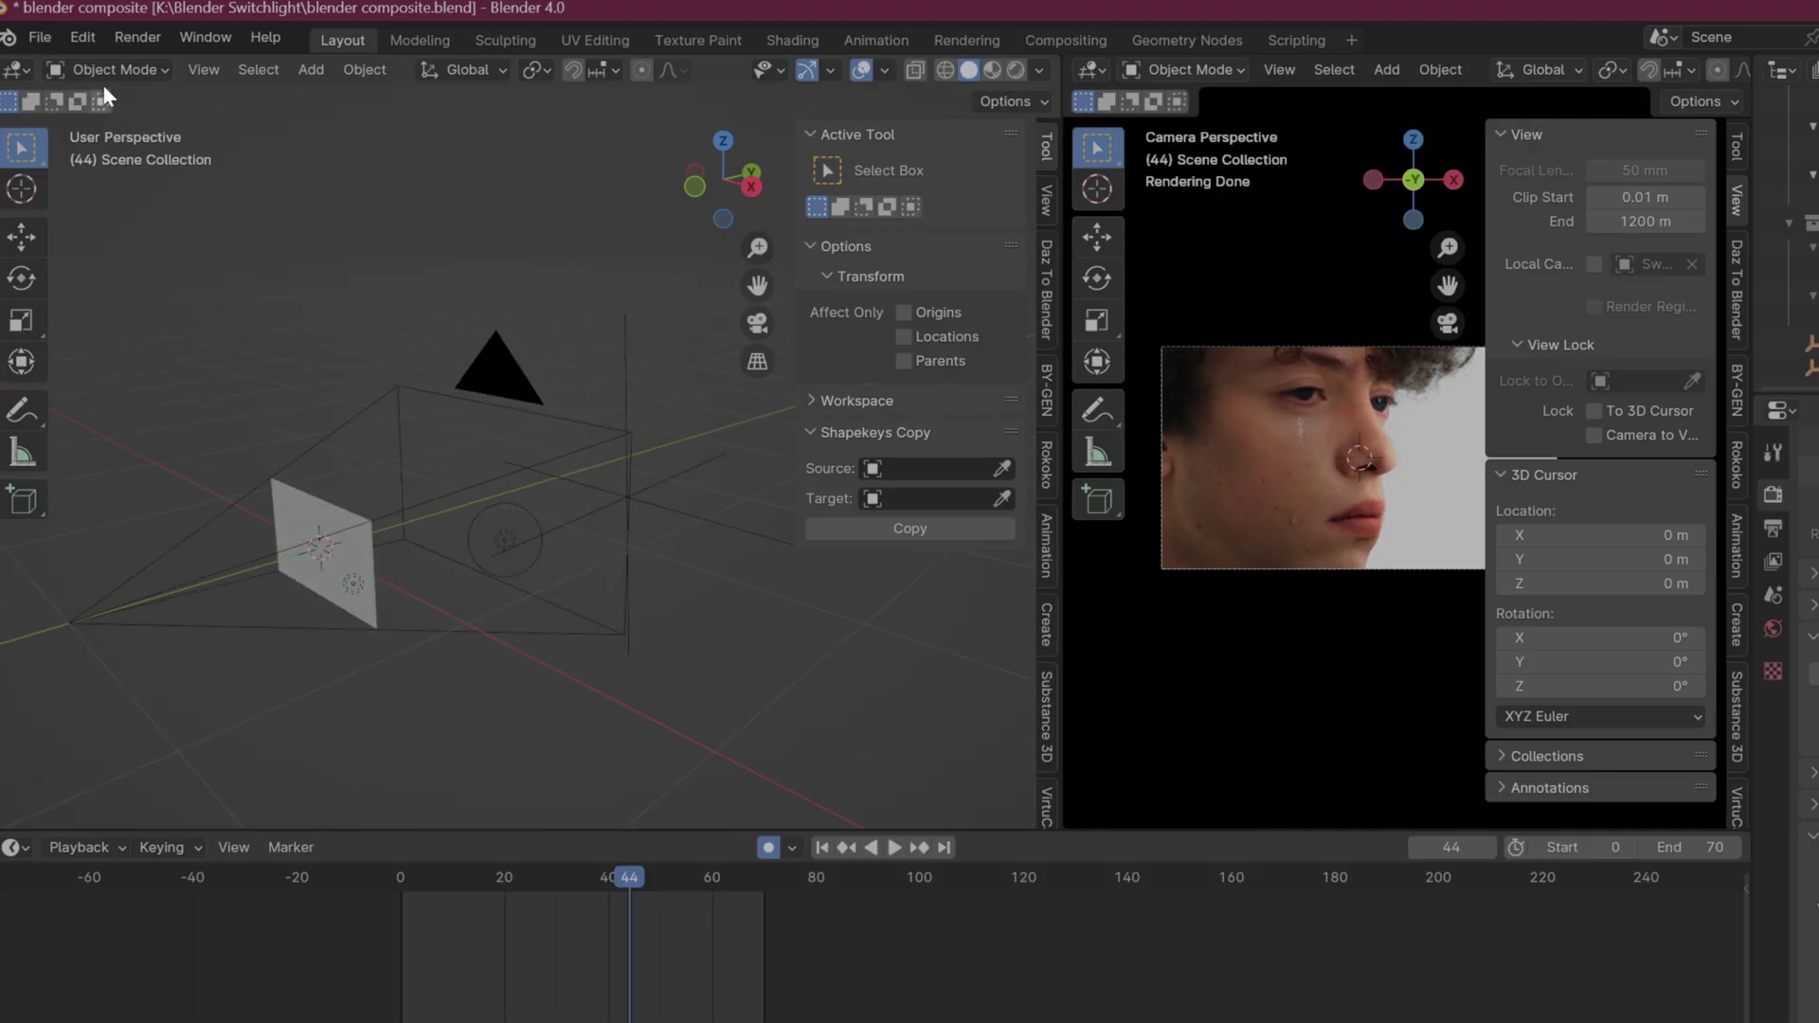
{"action": "left_click", "coordinate": [36, 37]}
{"action": "mouse_move", "coordinate": [144, 380]}
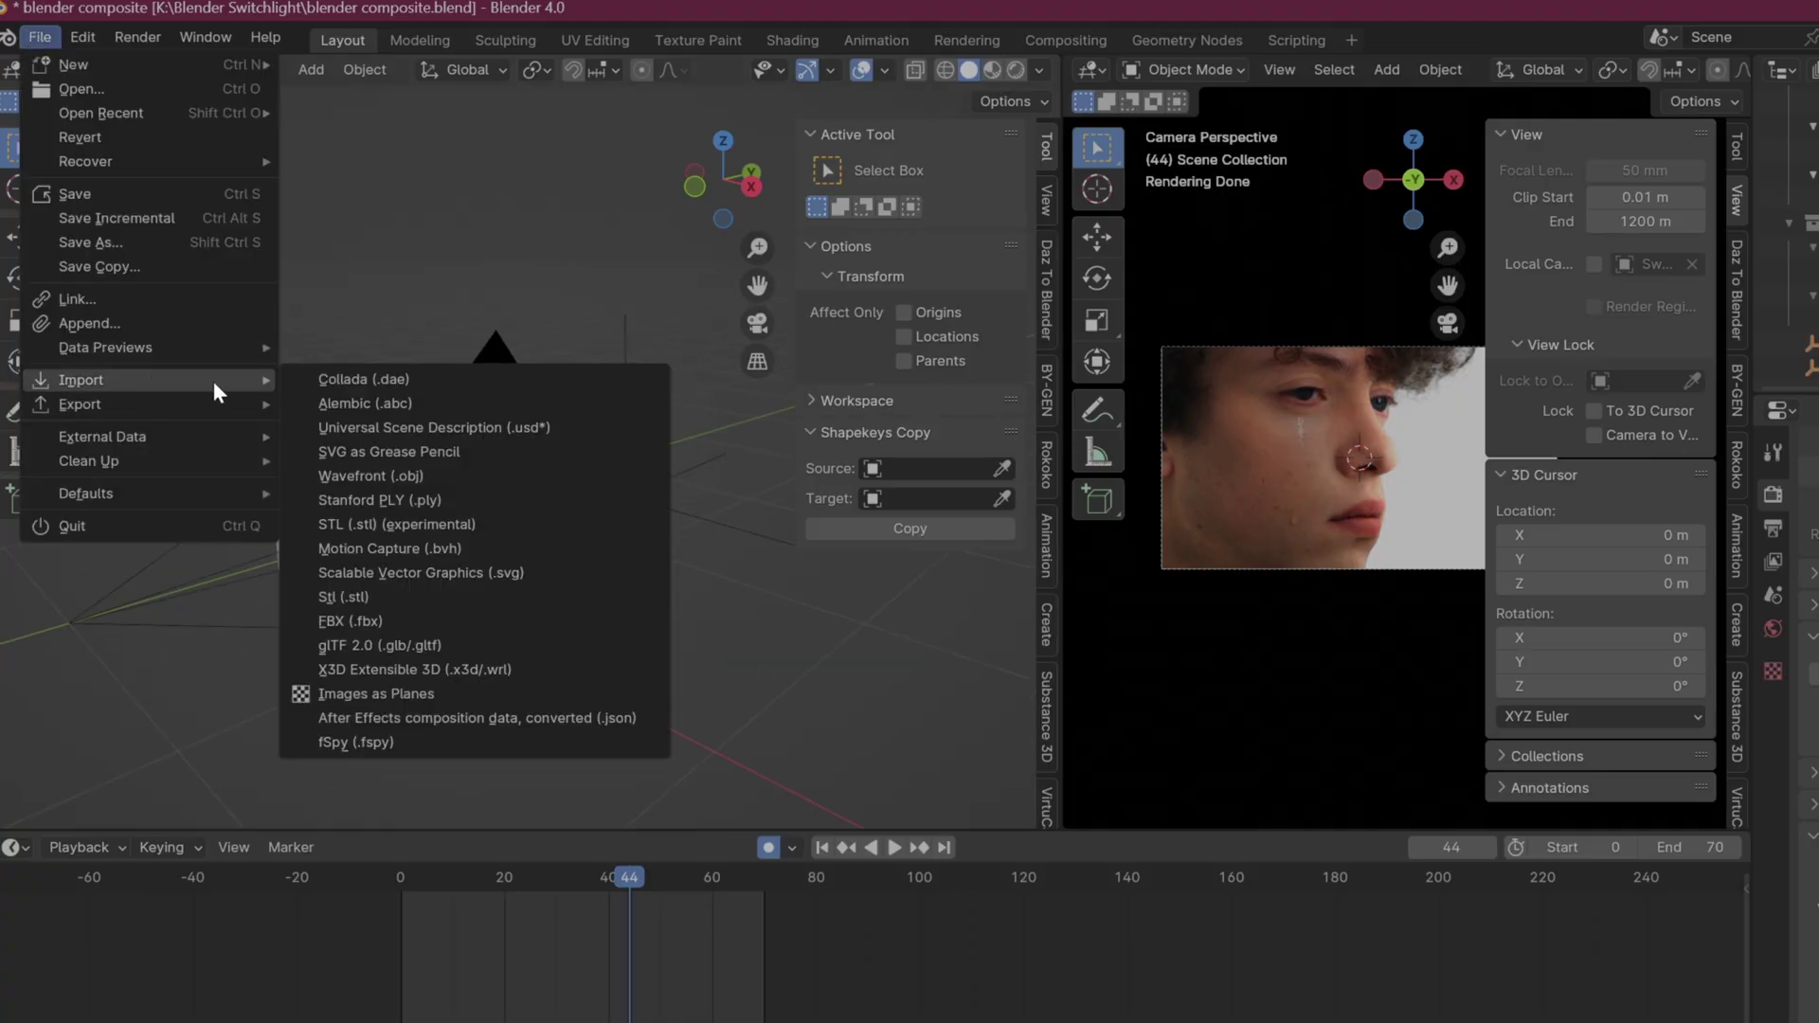
{"action": "left_click", "coordinate": [462, 692]}
{"action": "left_click", "coordinate": [667, 705]}
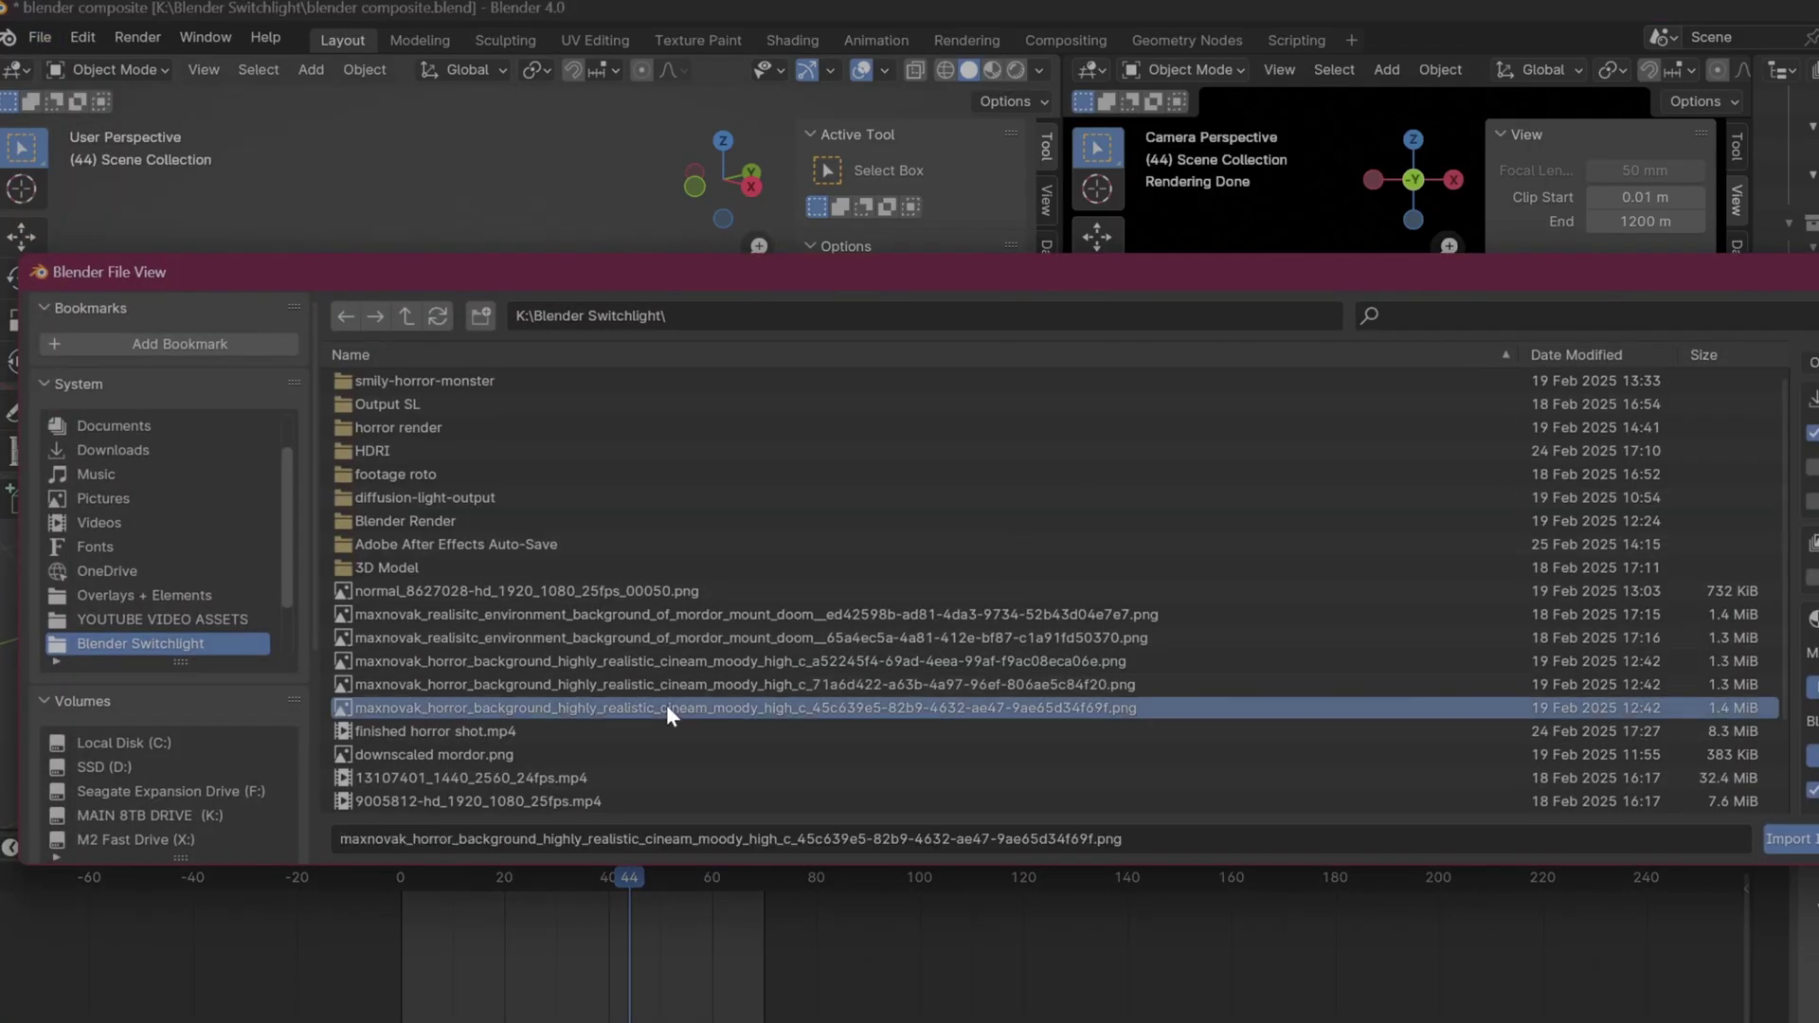
{"action": "left_click", "coordinate": [663, 685]}
{"action": "left_click", "coordinate": [1788, 840]}
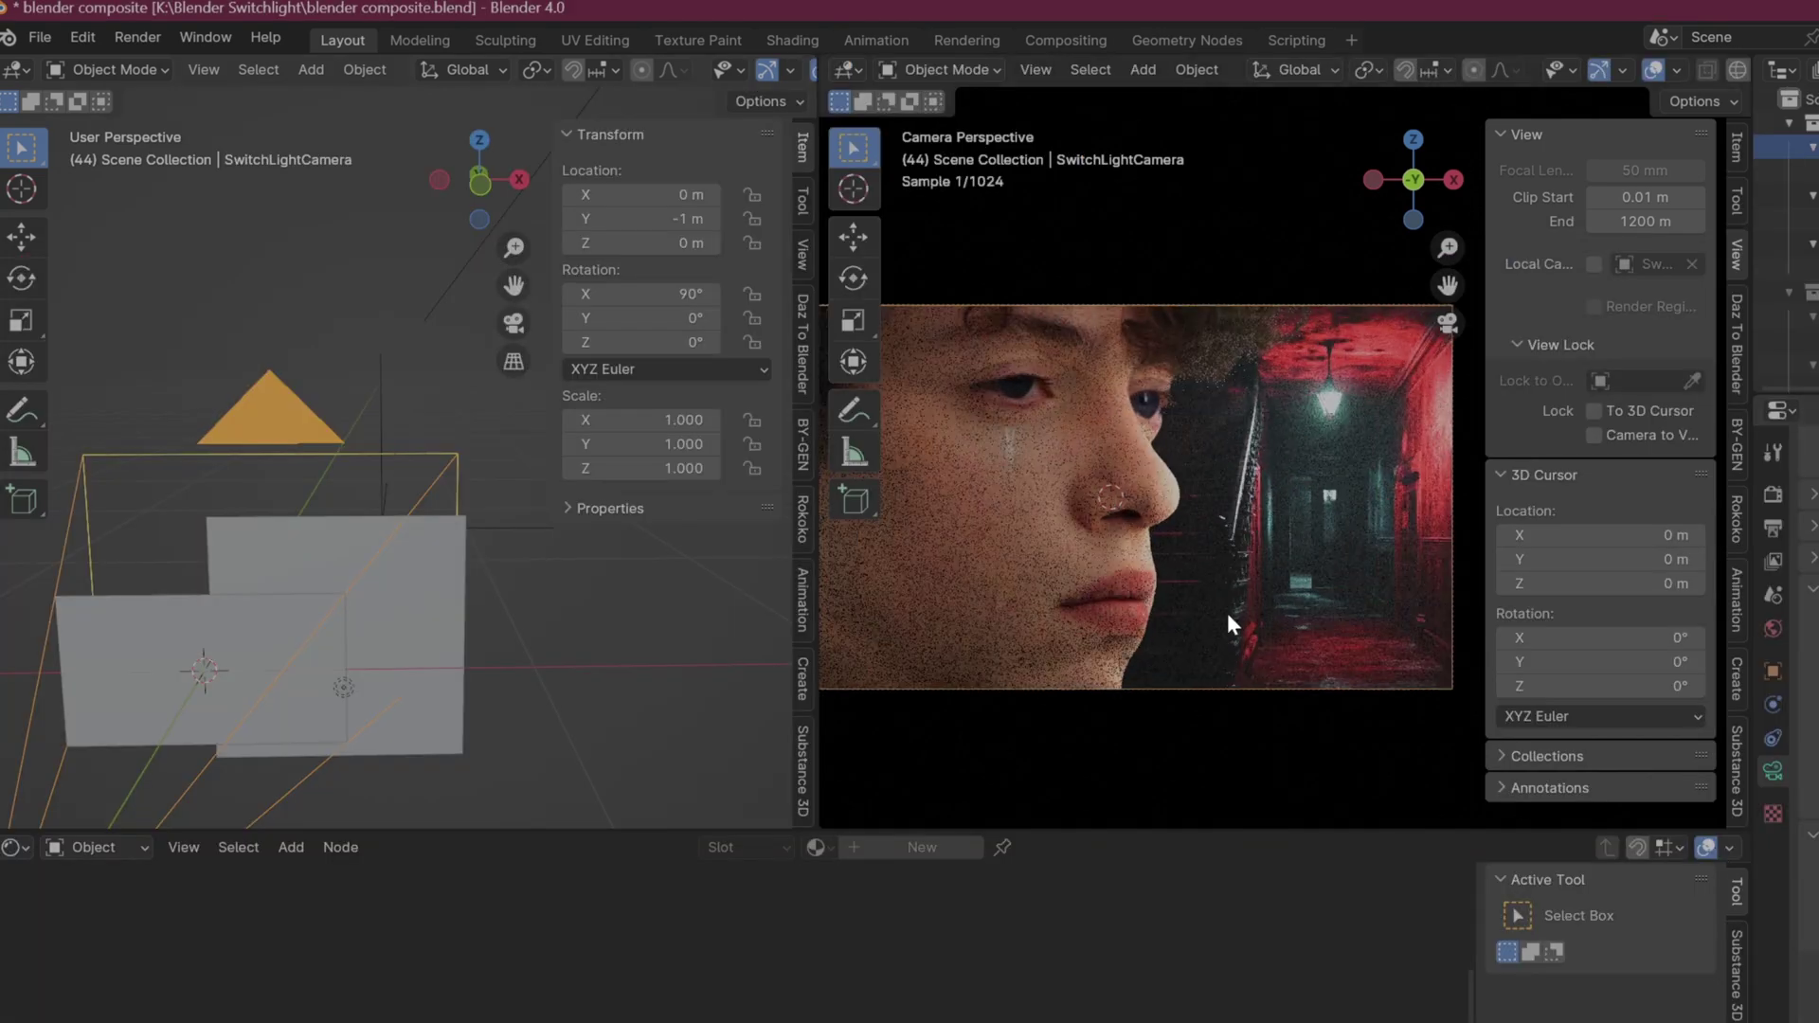
Step: Load "horror red light.exr" from the HDRI folder as the world's environment texture and lower its strength
{"action": "middle_click_drag", "start_coordinate": [1199, 662], "coordinate": [1222, 574], "text": "shift"}
{"action": "left_click_drag", "start_coordinate": [817, 550], "coordinate": [528, 547]}
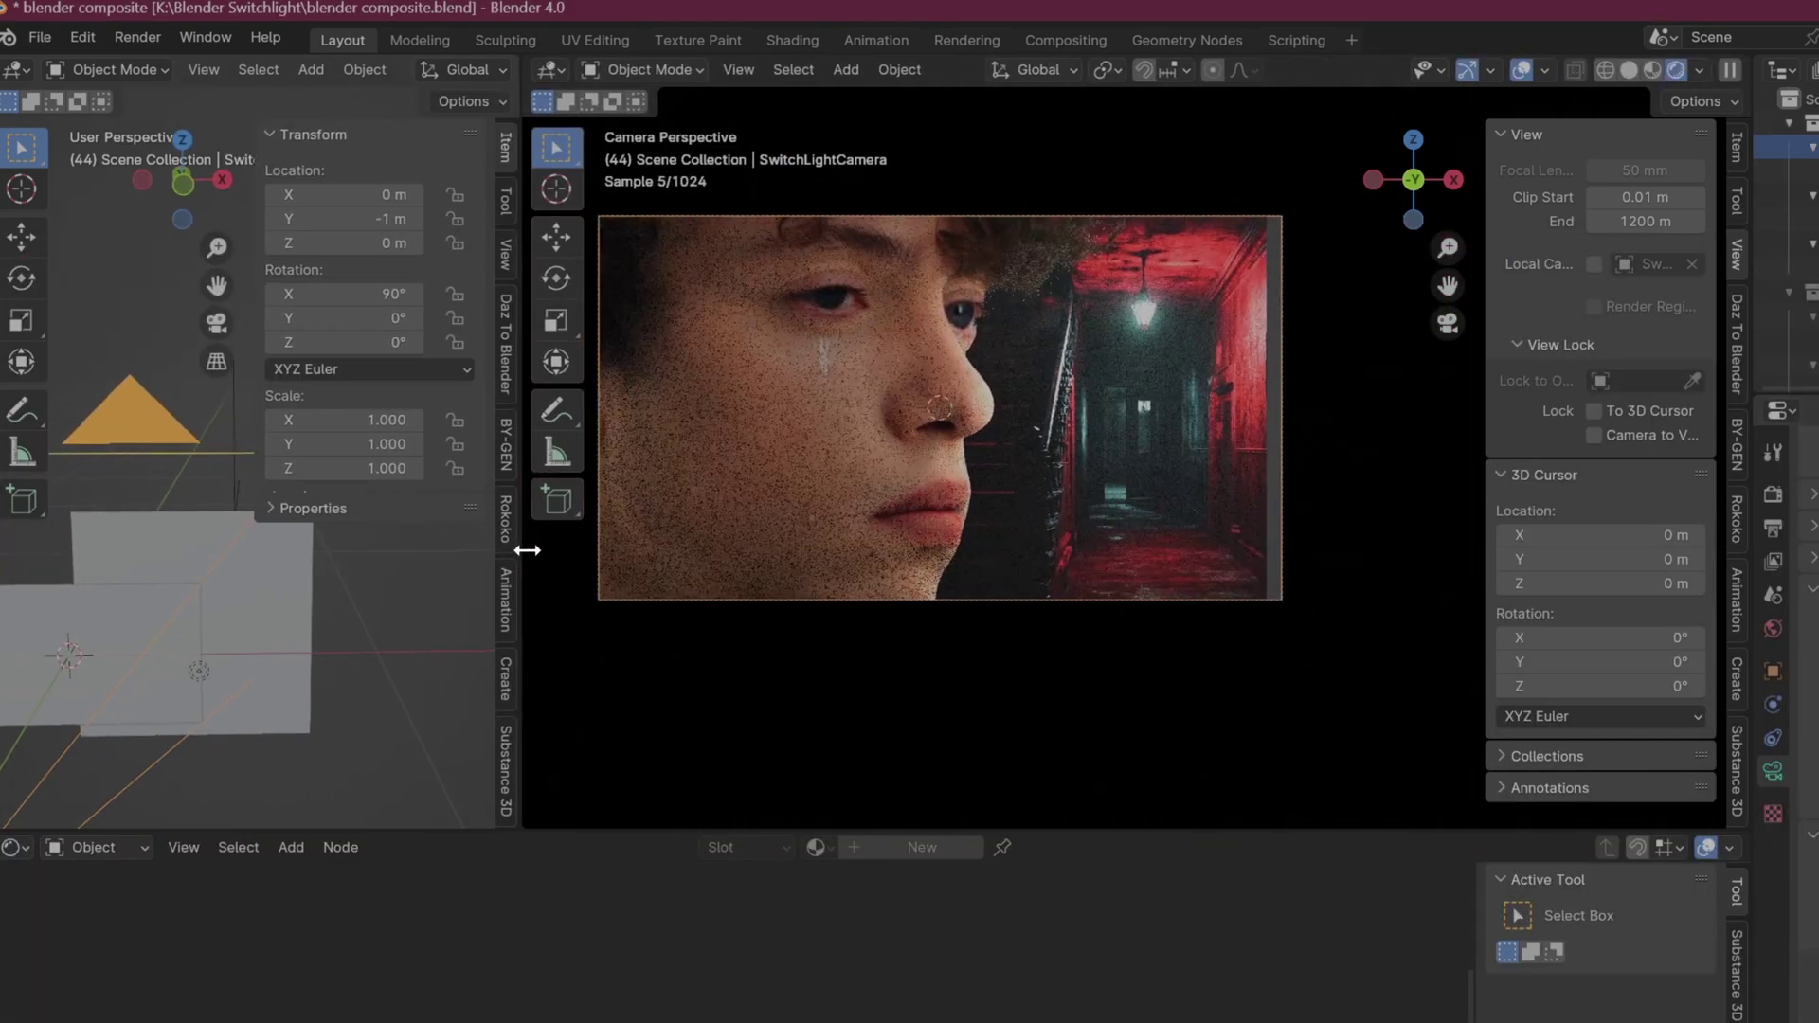
{"action": "middle_click_drag", "start_coordinate": [1092, 580], "coordinate": [1180, 725], "text": "shift"}
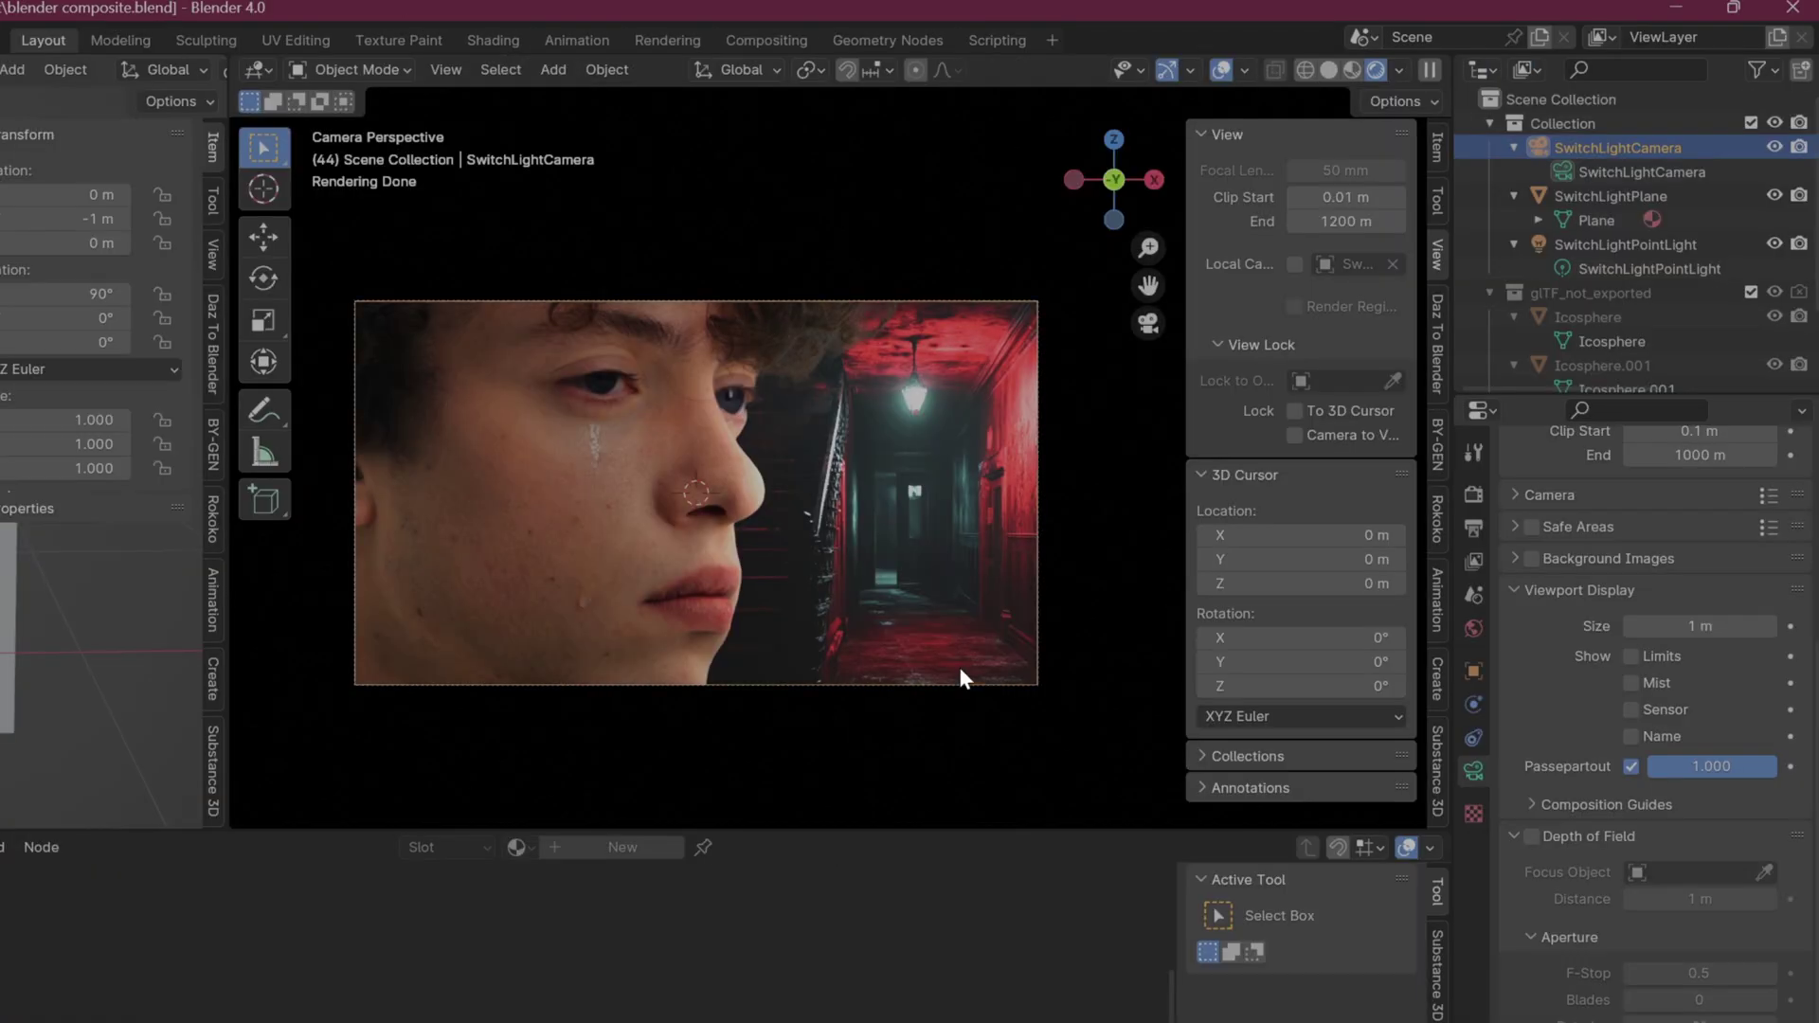
{"action": "left_click", "coordinate": [1475, 628]}
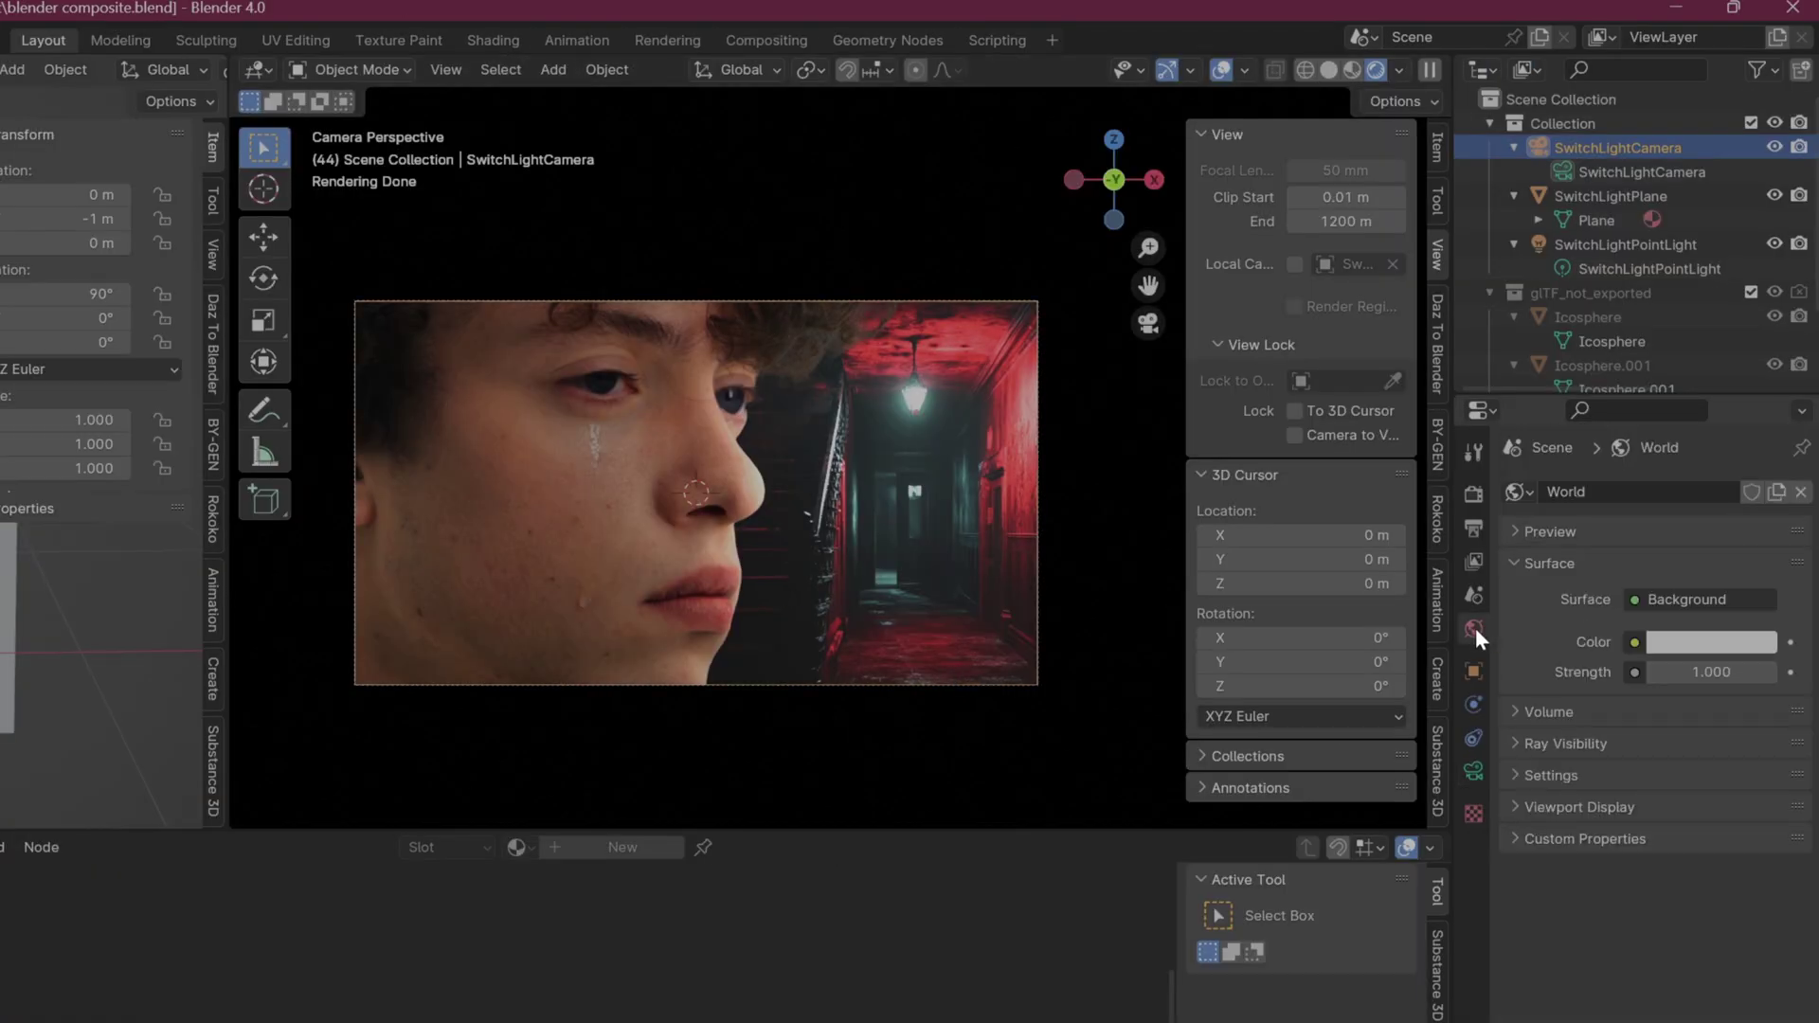
{"action": "left_click", "coordinate": [1635, 642]}
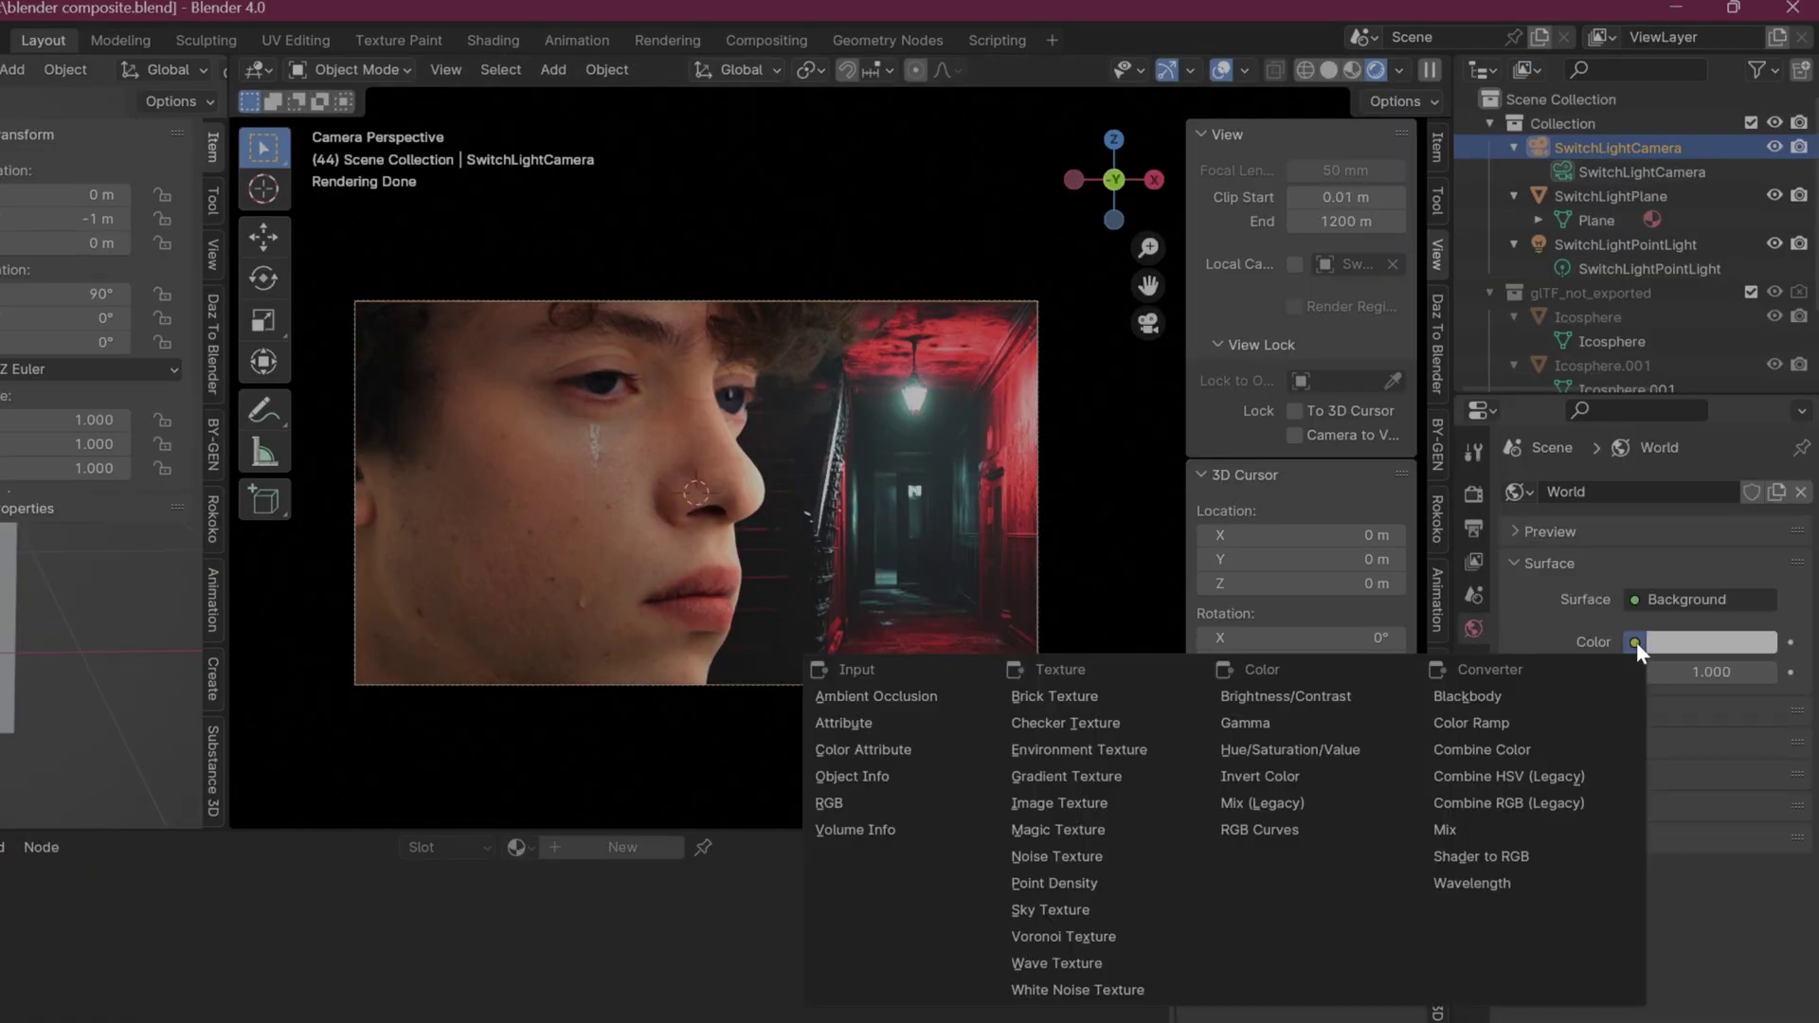
{"action": "left_click", "coordinate": [1074, 750]}
{"action": "left_click", "coordinate": [1757, 674]}
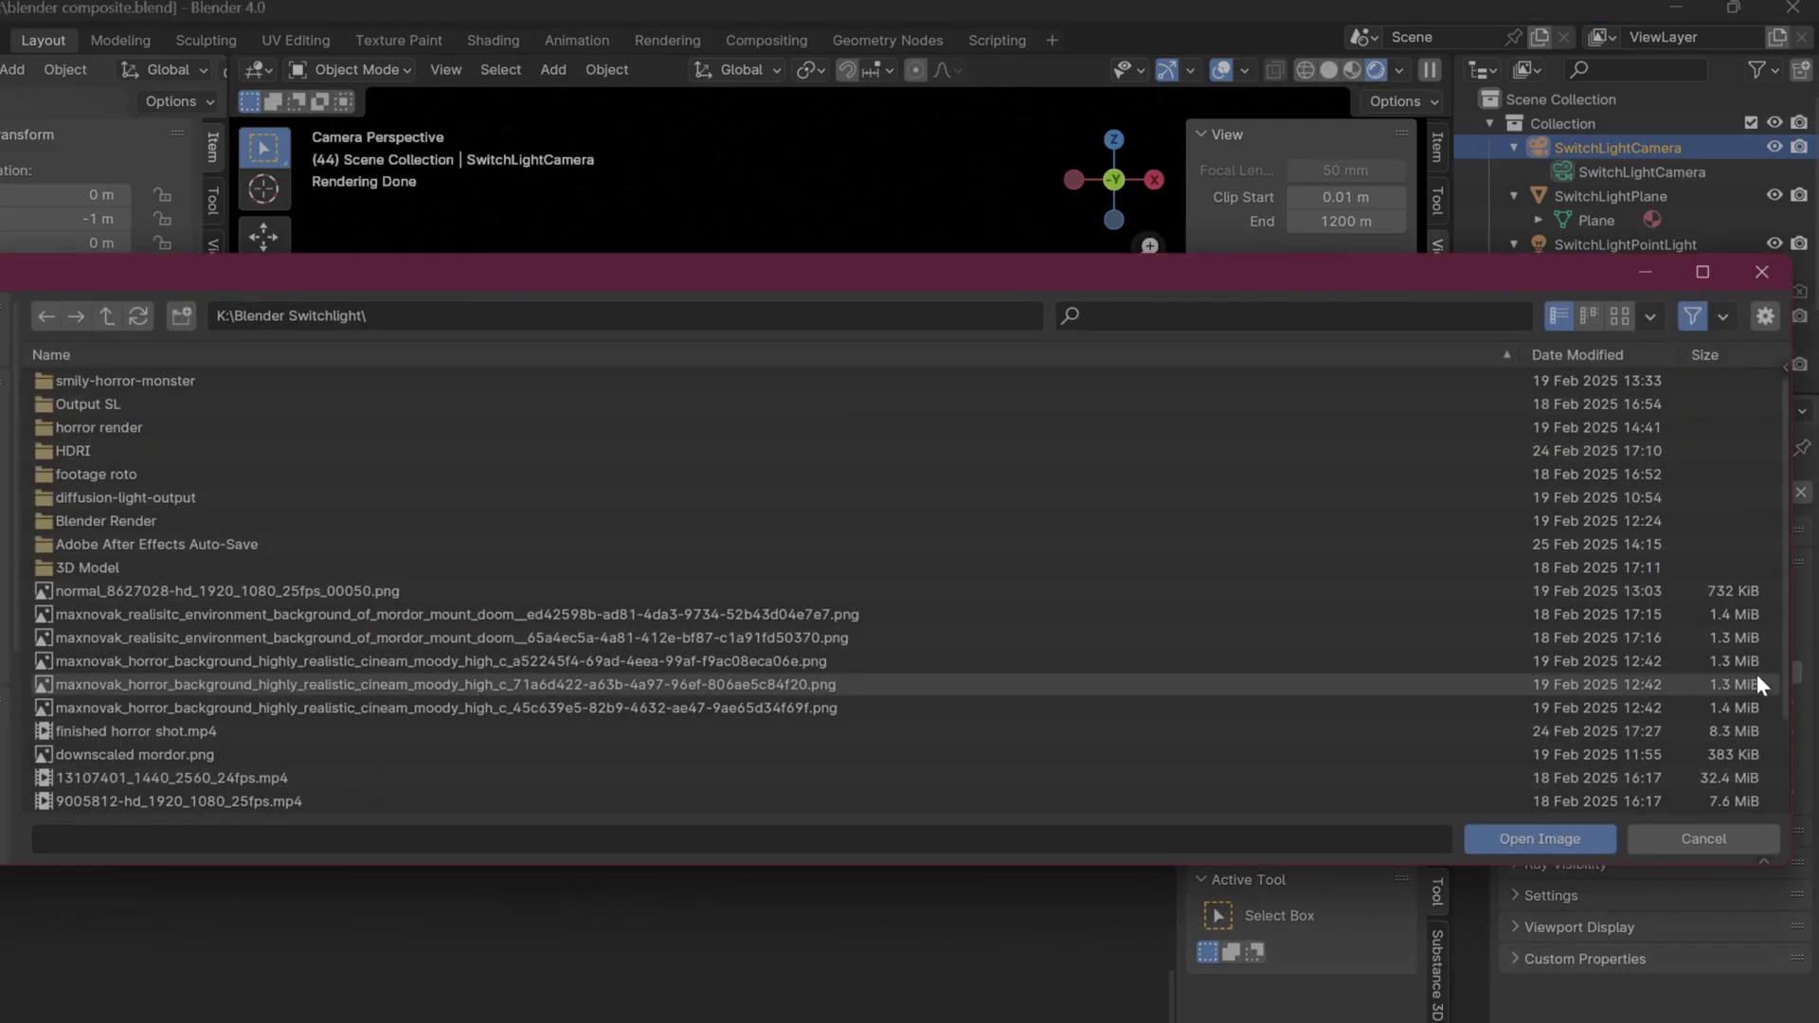
{"action": "double_click", "coordinate": [161, 440]}
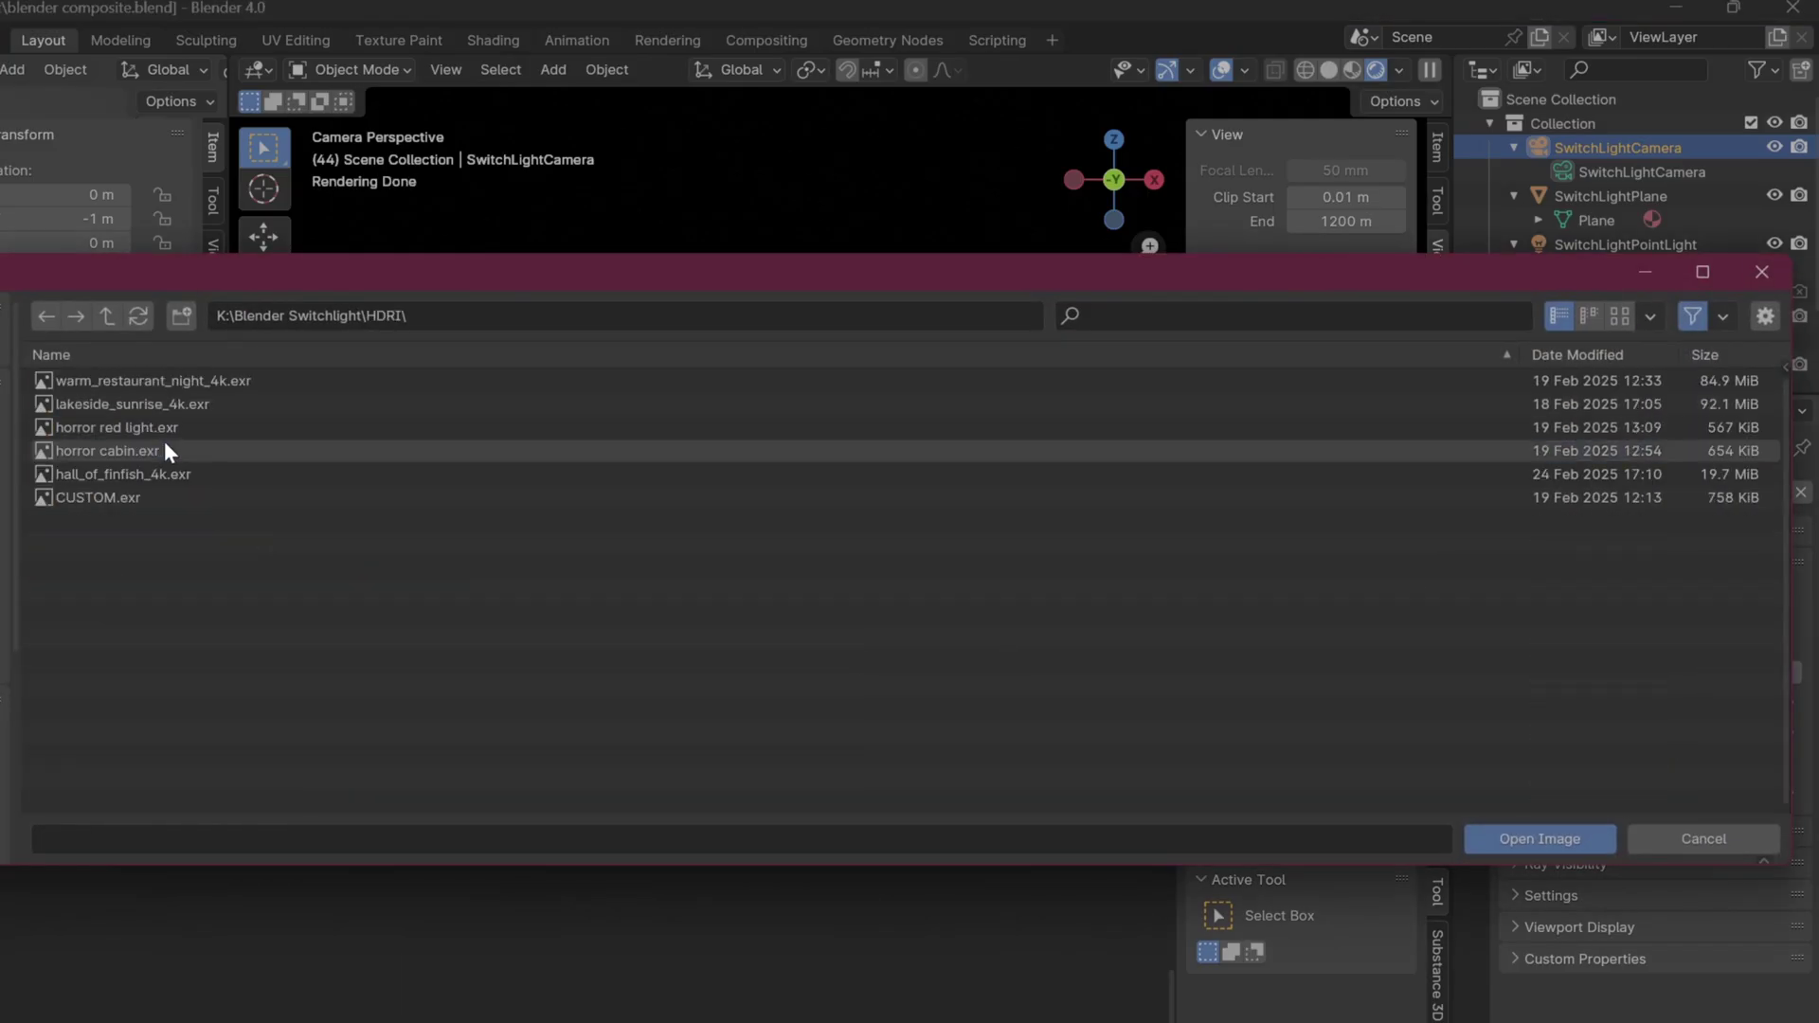
{"action": "double_click", "coordinate": [139, 487]}
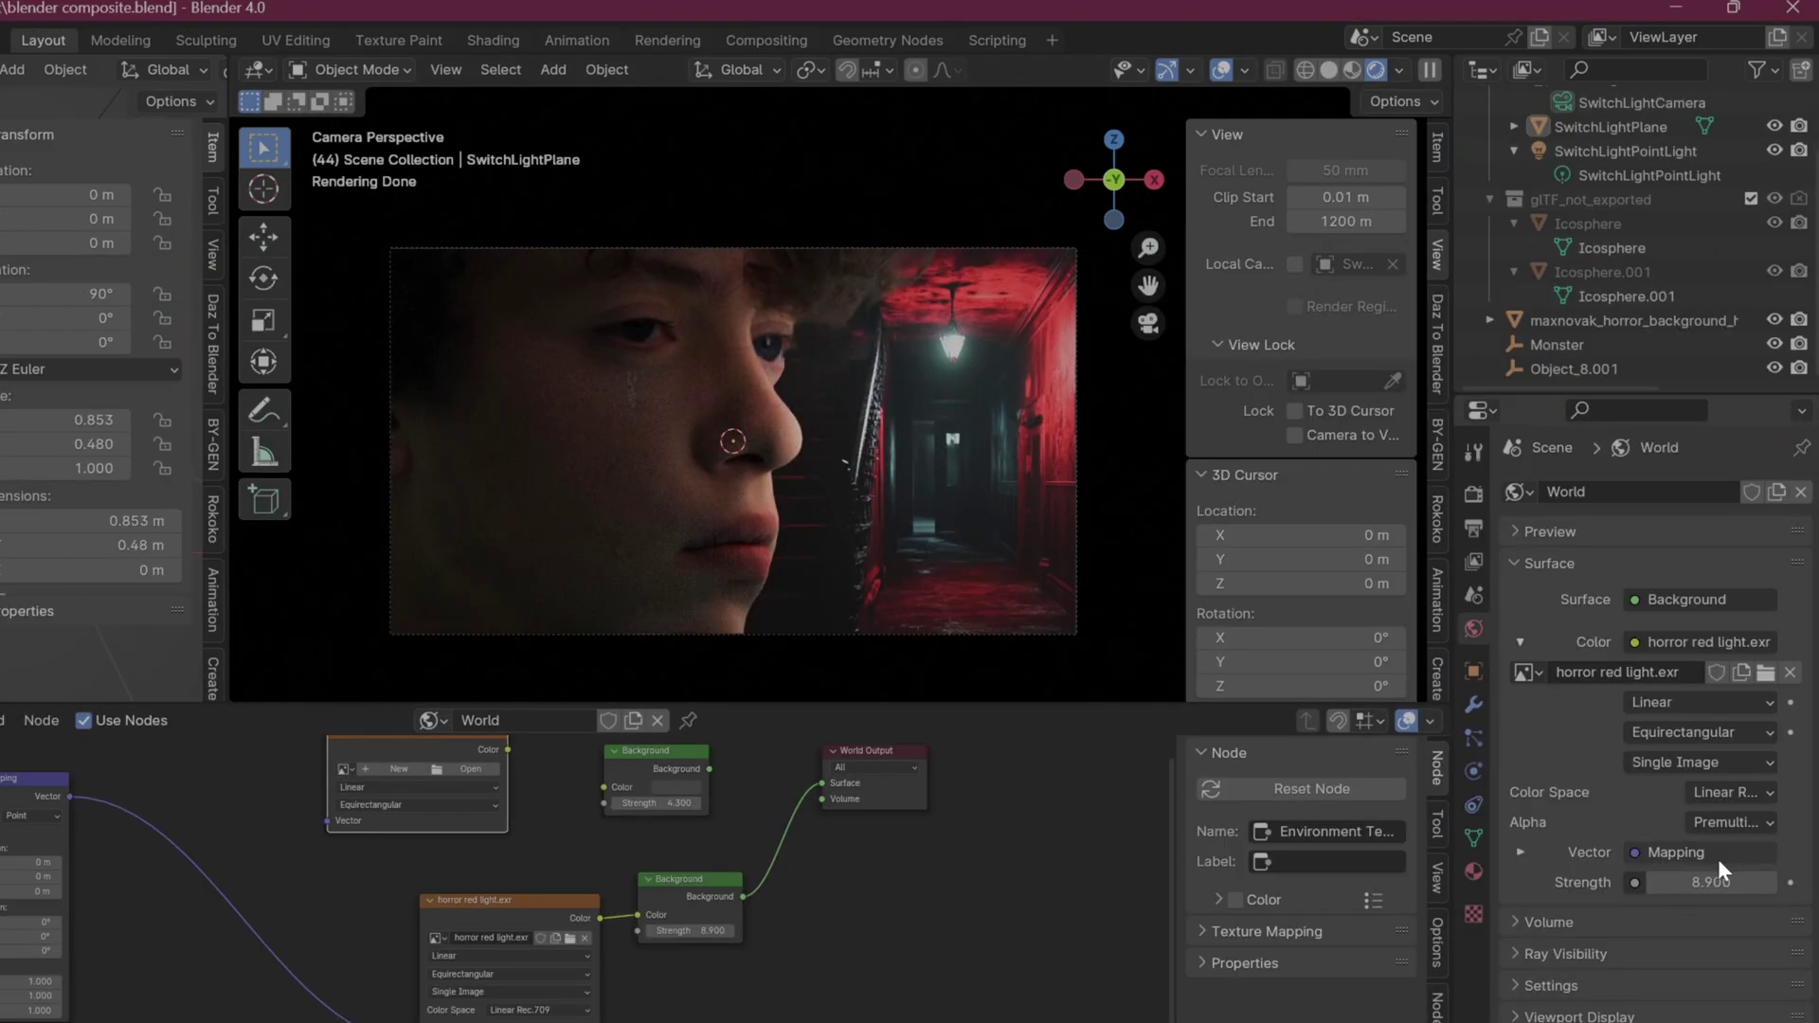
{"action": "left_click_drag", "start_coordinate": [1710, 883], "coordinate": [1668, 882]}
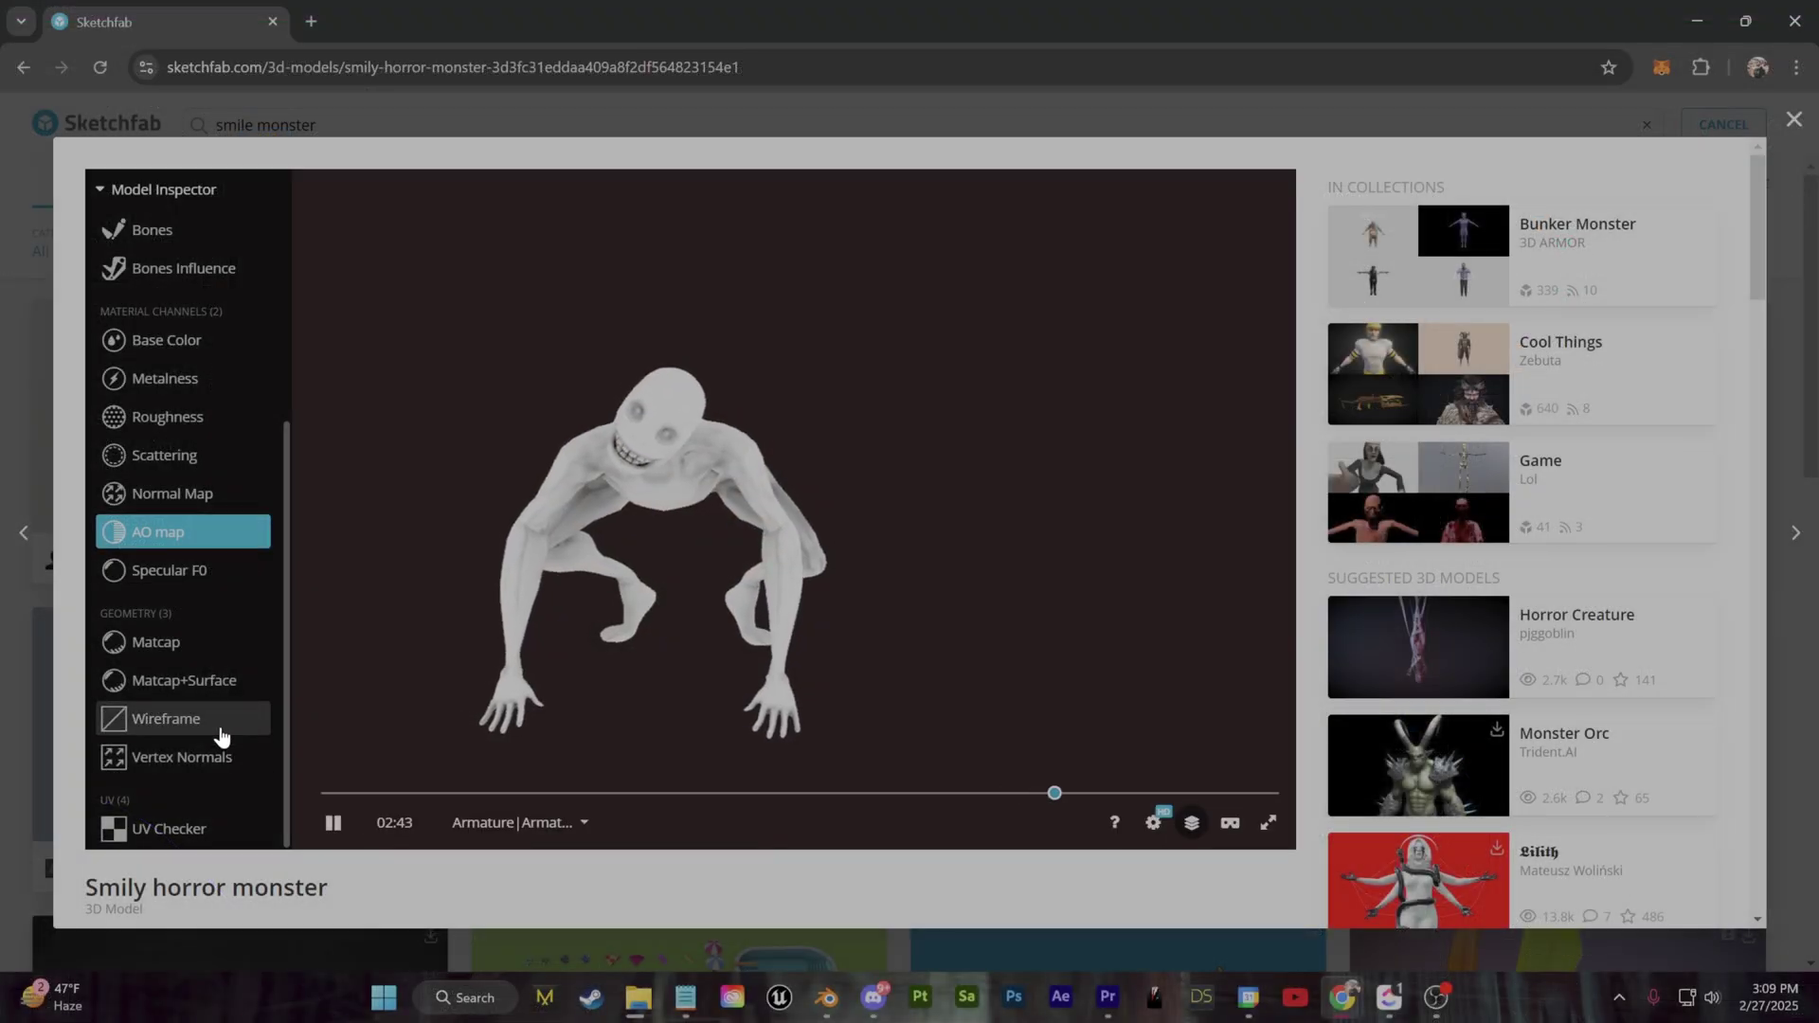
Step: Inspect the wireframe and vertex normals of the Smily horror monster model on Sketchfab
{"action": "left_click", "coordinate": [227, 725]}
{"action": "left_click", "coordinate": [229, 758]}
{"action": "left_click", "coordinate": [230, 731]}
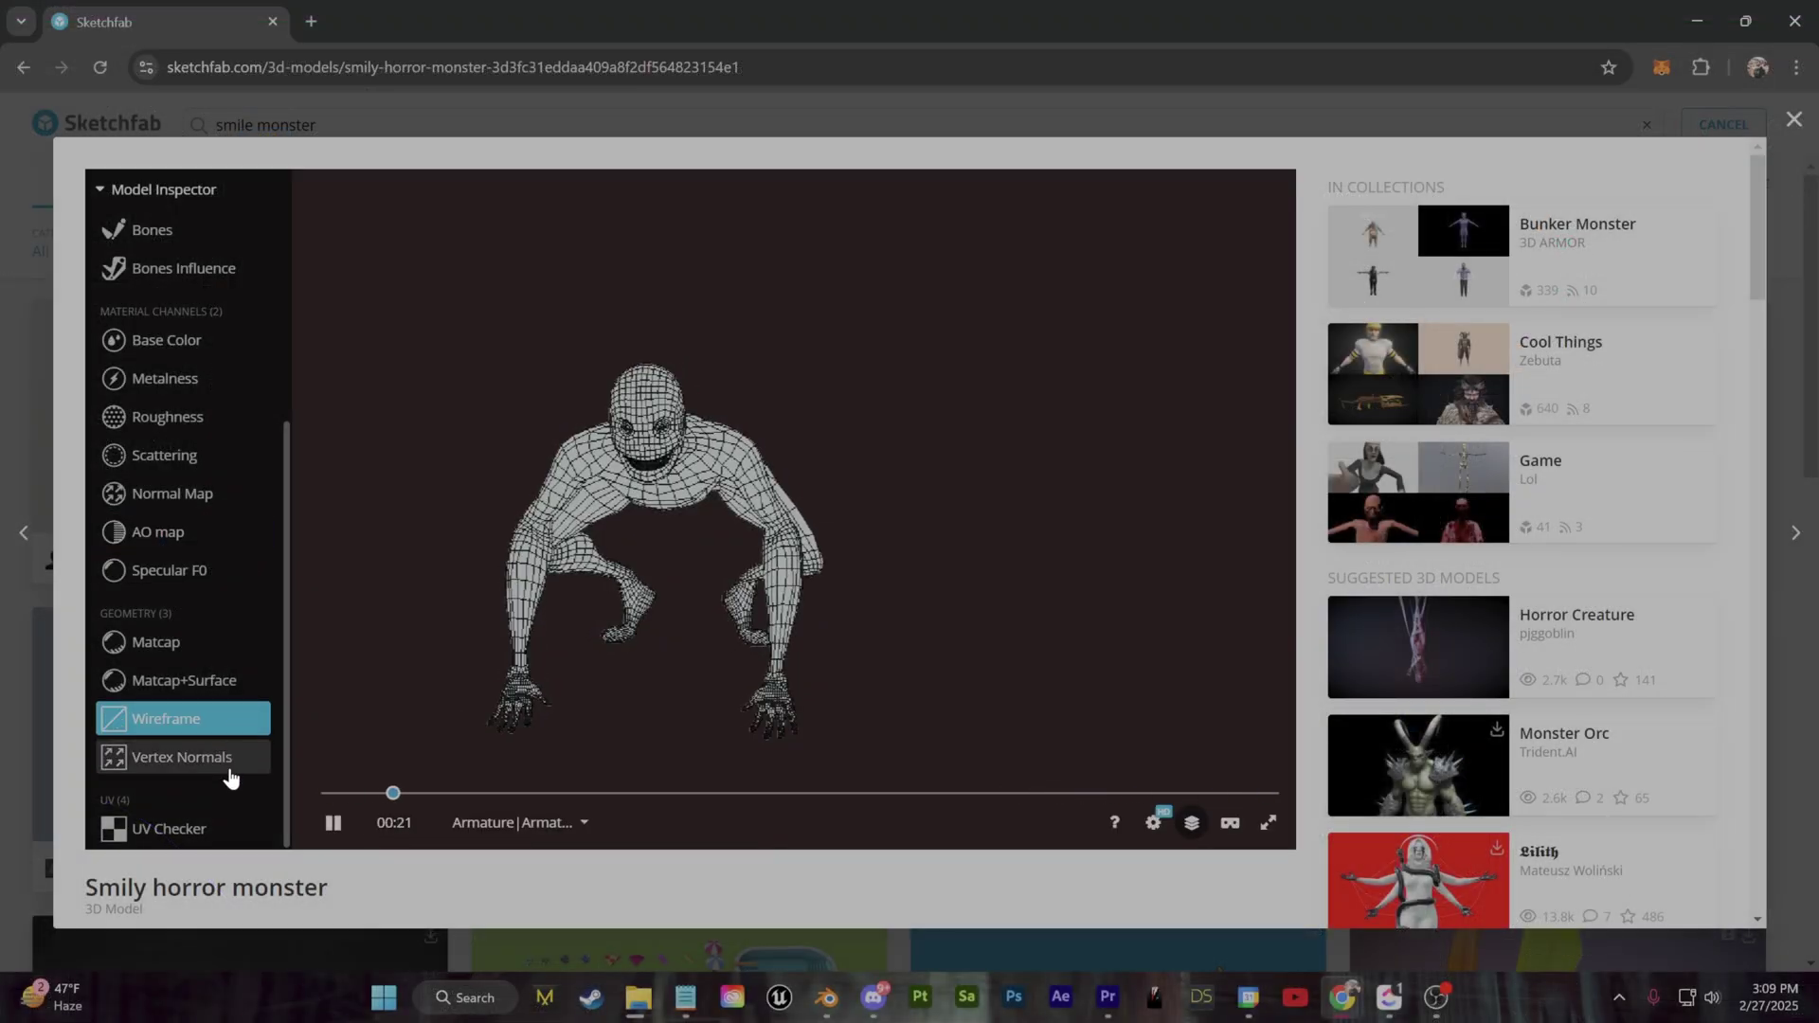
{"action": "scroll", "coordinate": [268, 519], "scroll_direction": "down", "scroll_amount": 5}
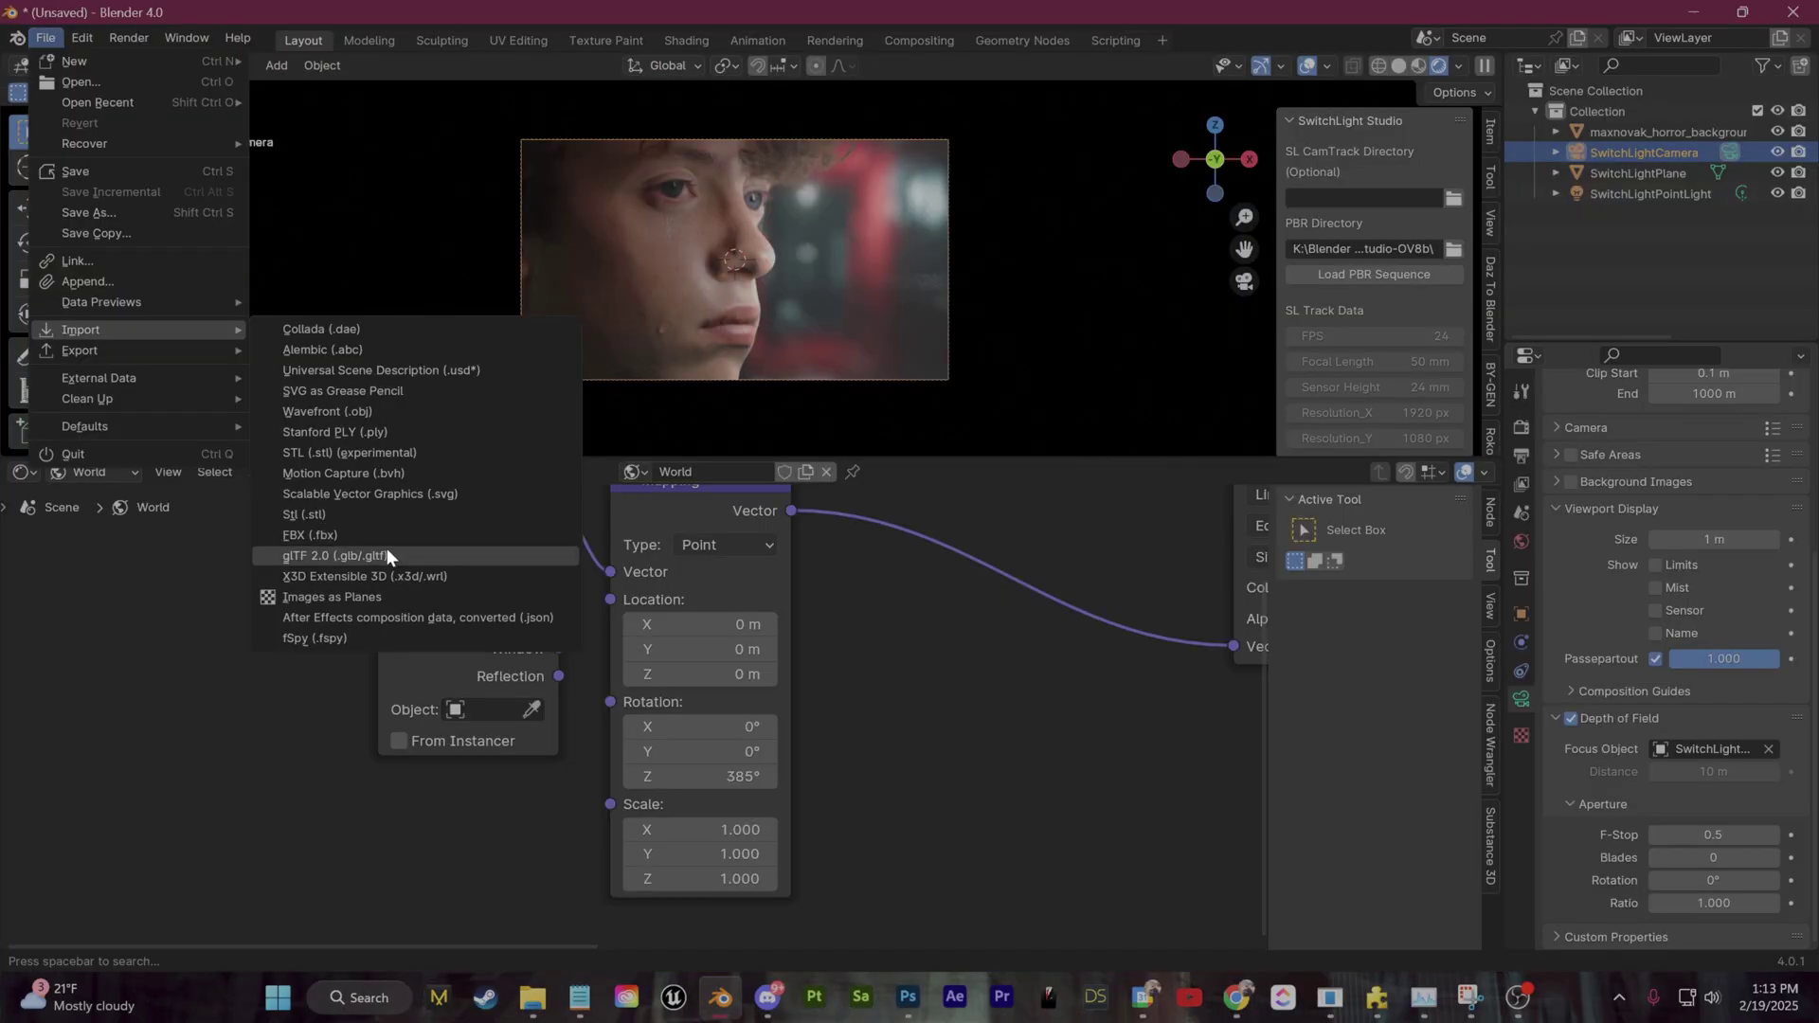
Step: Switch to Blender, import the monster as a glTF model and check it through the camera against the face
{"action": "left_click", "coordinate": [386, 548]}
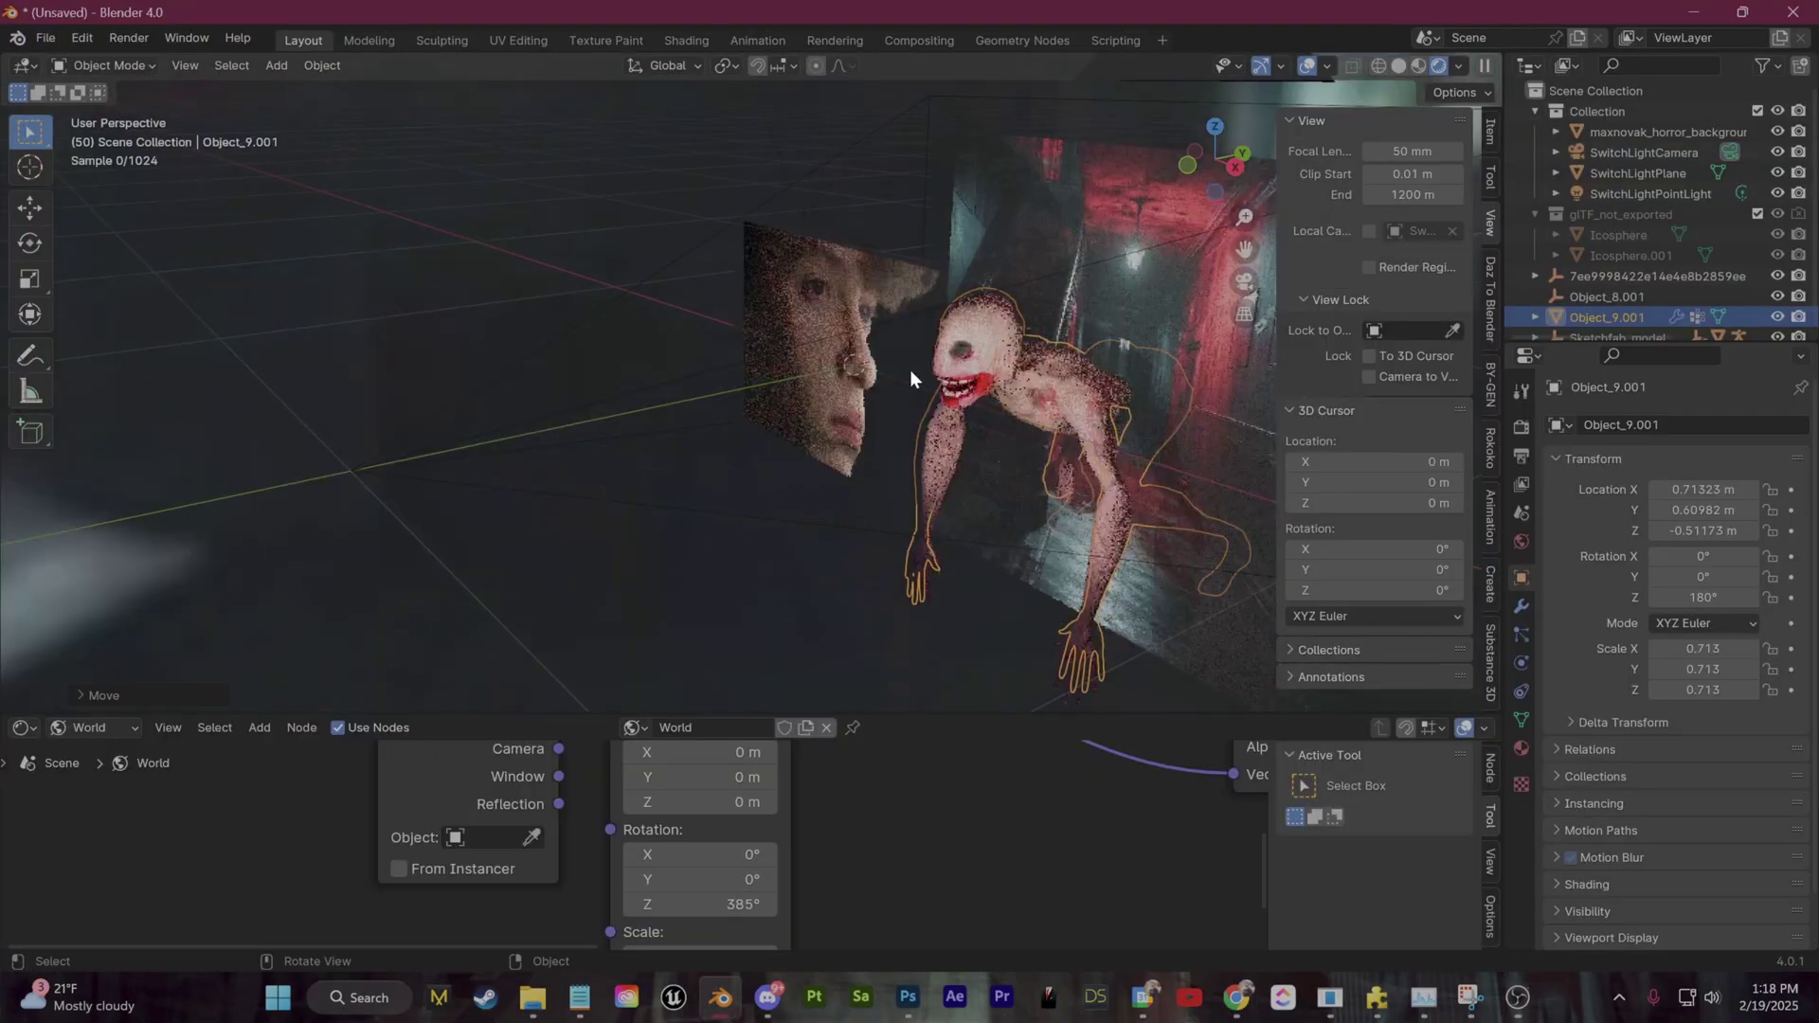
{"action": "left_click", "coordinate": [1244, 281]}
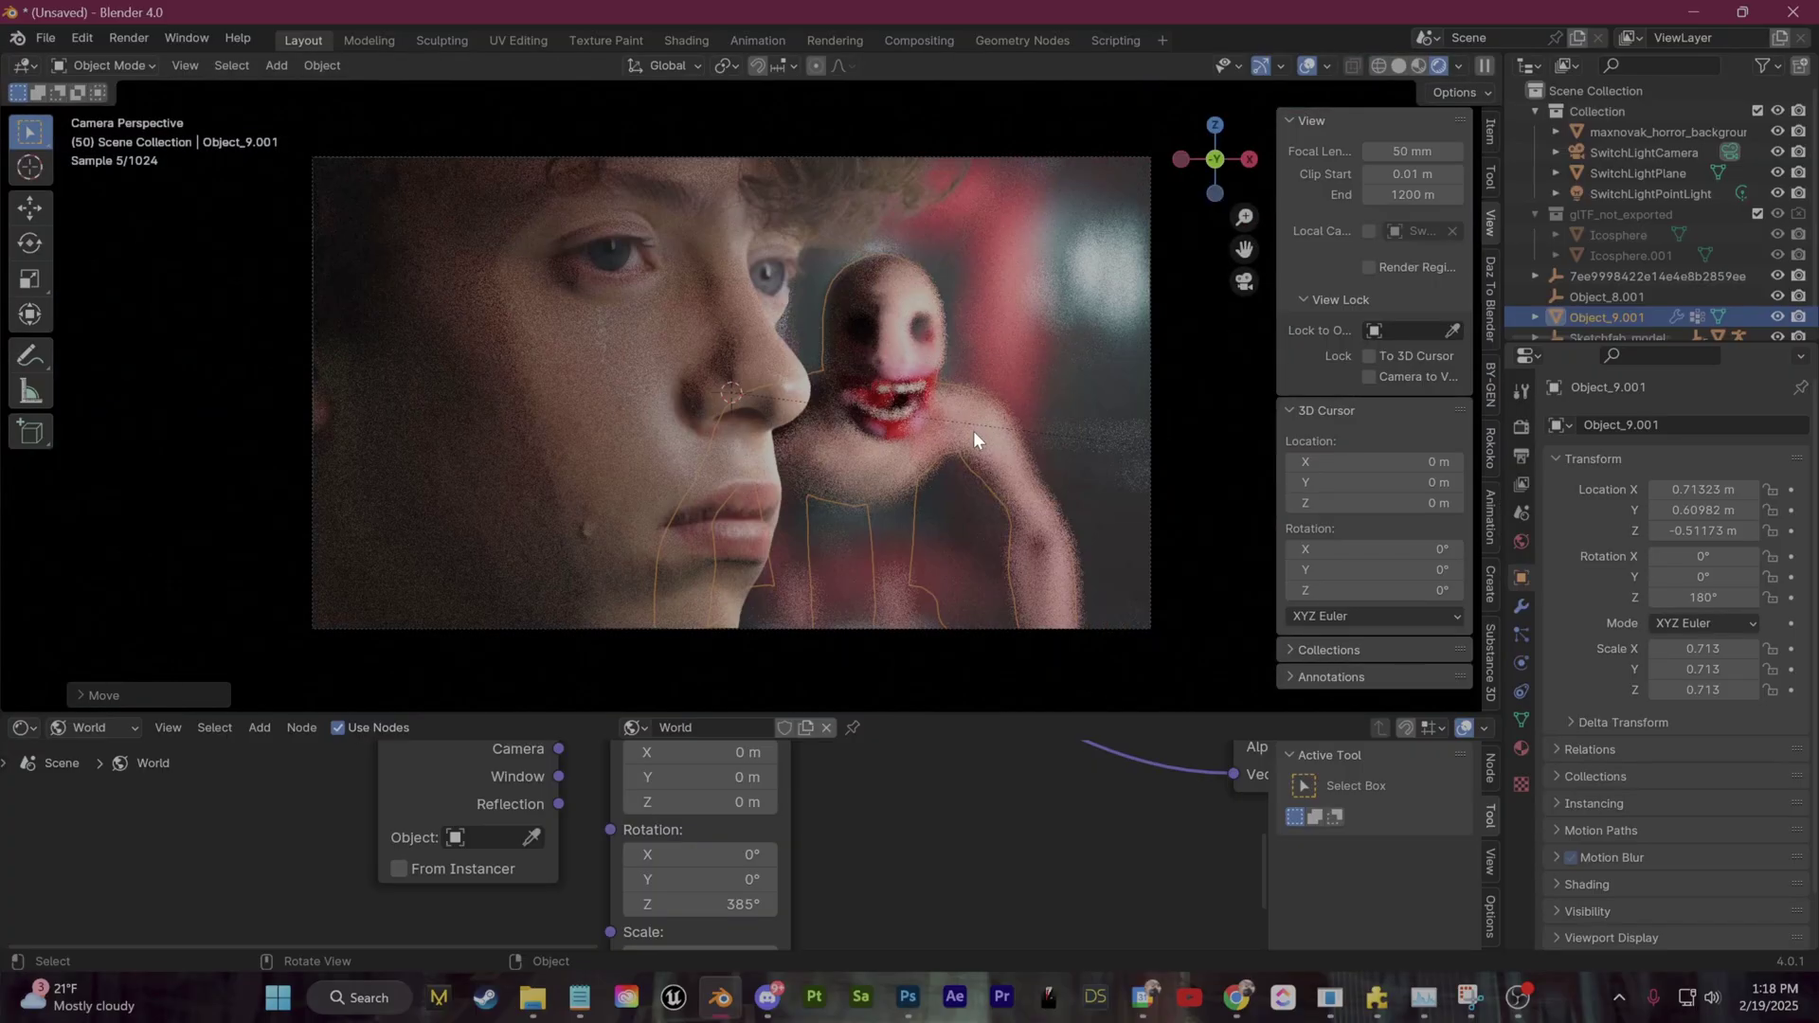
{"action": "left_click", "coordinate": [913, 410]}
{"action": "middle_click_drag", "start_coordinate": [913, 409], "coordinate": [950, 481]}
{"action": "left_click", "coordinate": [862, 396]}
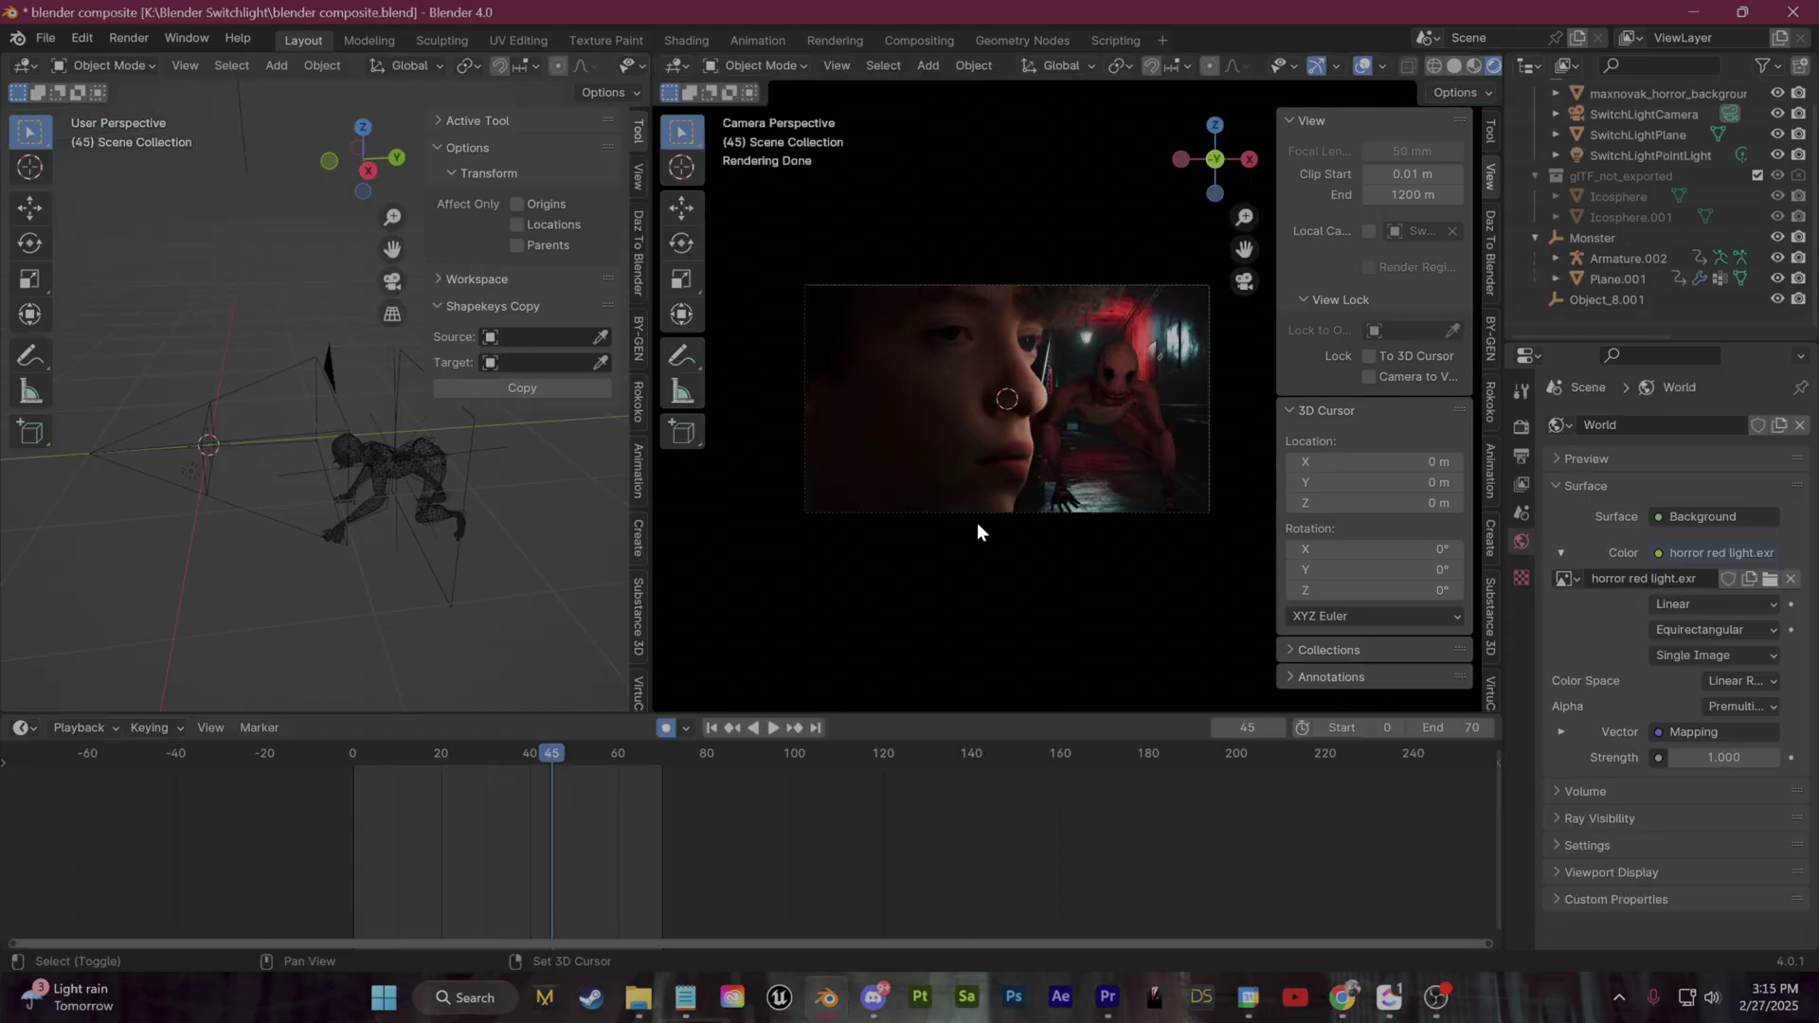
Step: Add a point light, move it to about X 0.119, Y -0.675, Z 0.066 m in front of the face, and tint it red
{"action": "key", "text": "shift+a"}
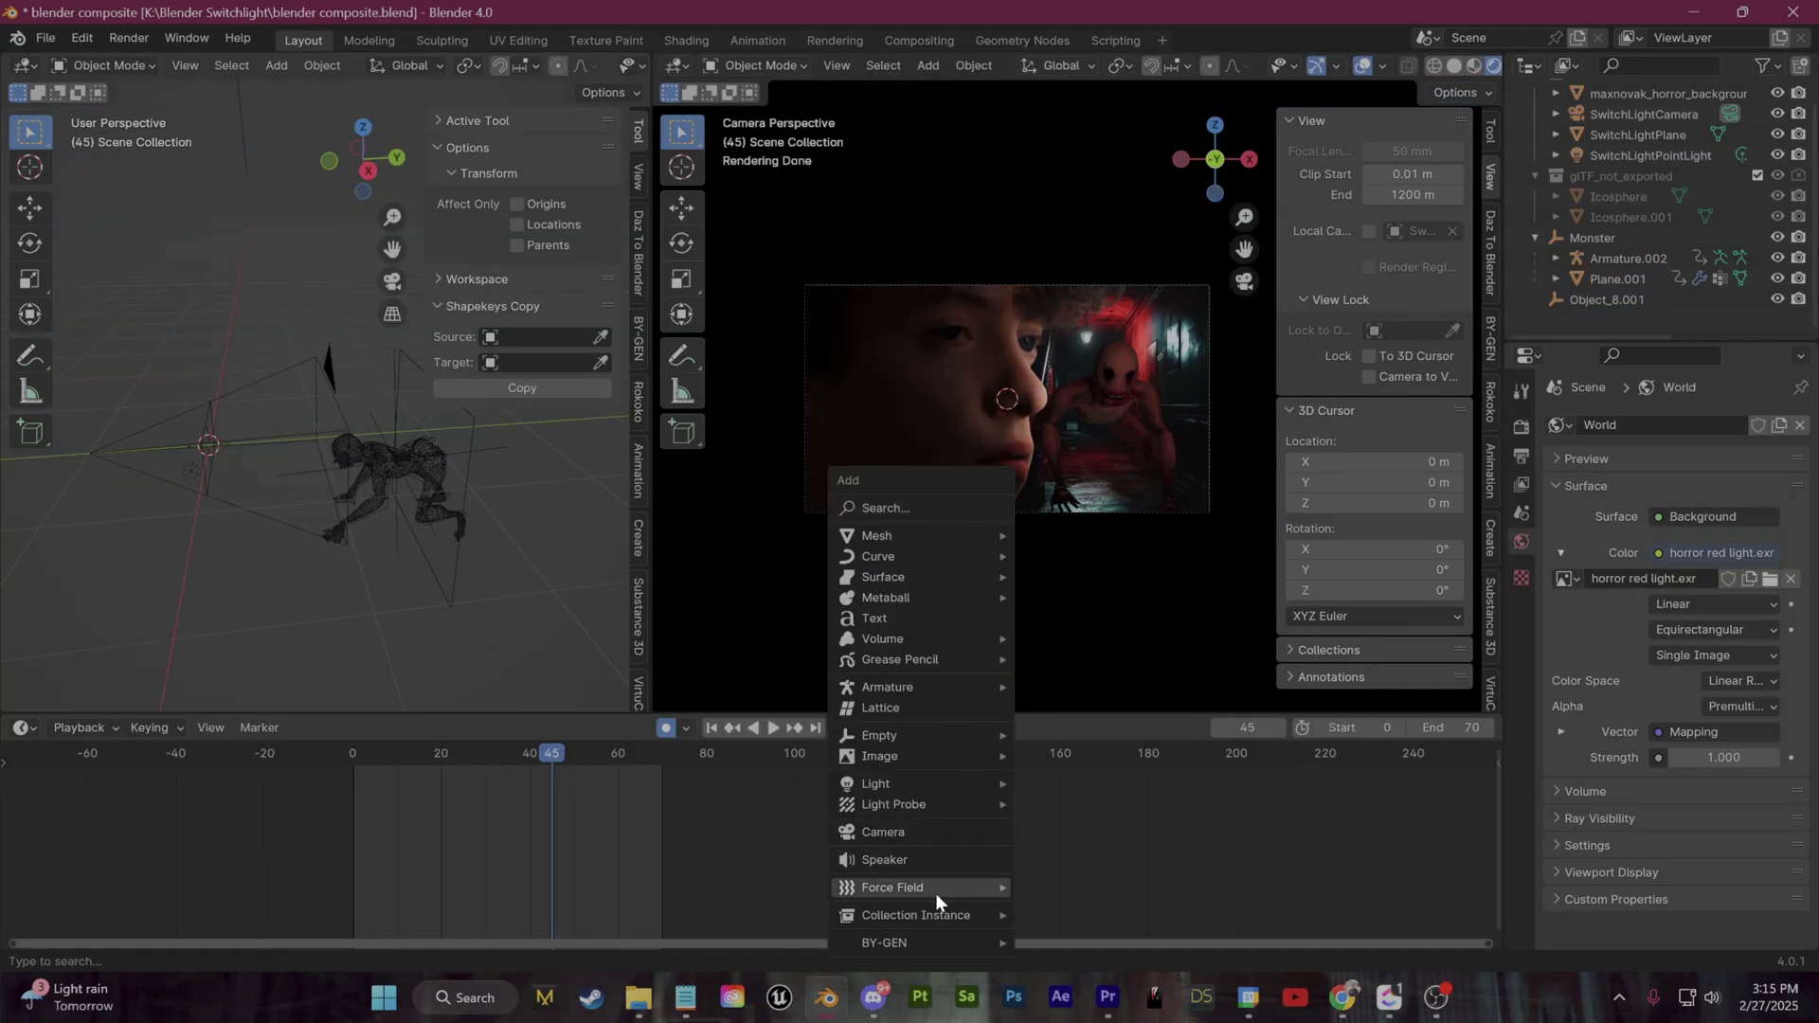
{"action": "mouse_move", "coordinate": [933, 787]}
{"action": "left_click", "coordinate": [1101, 784]}
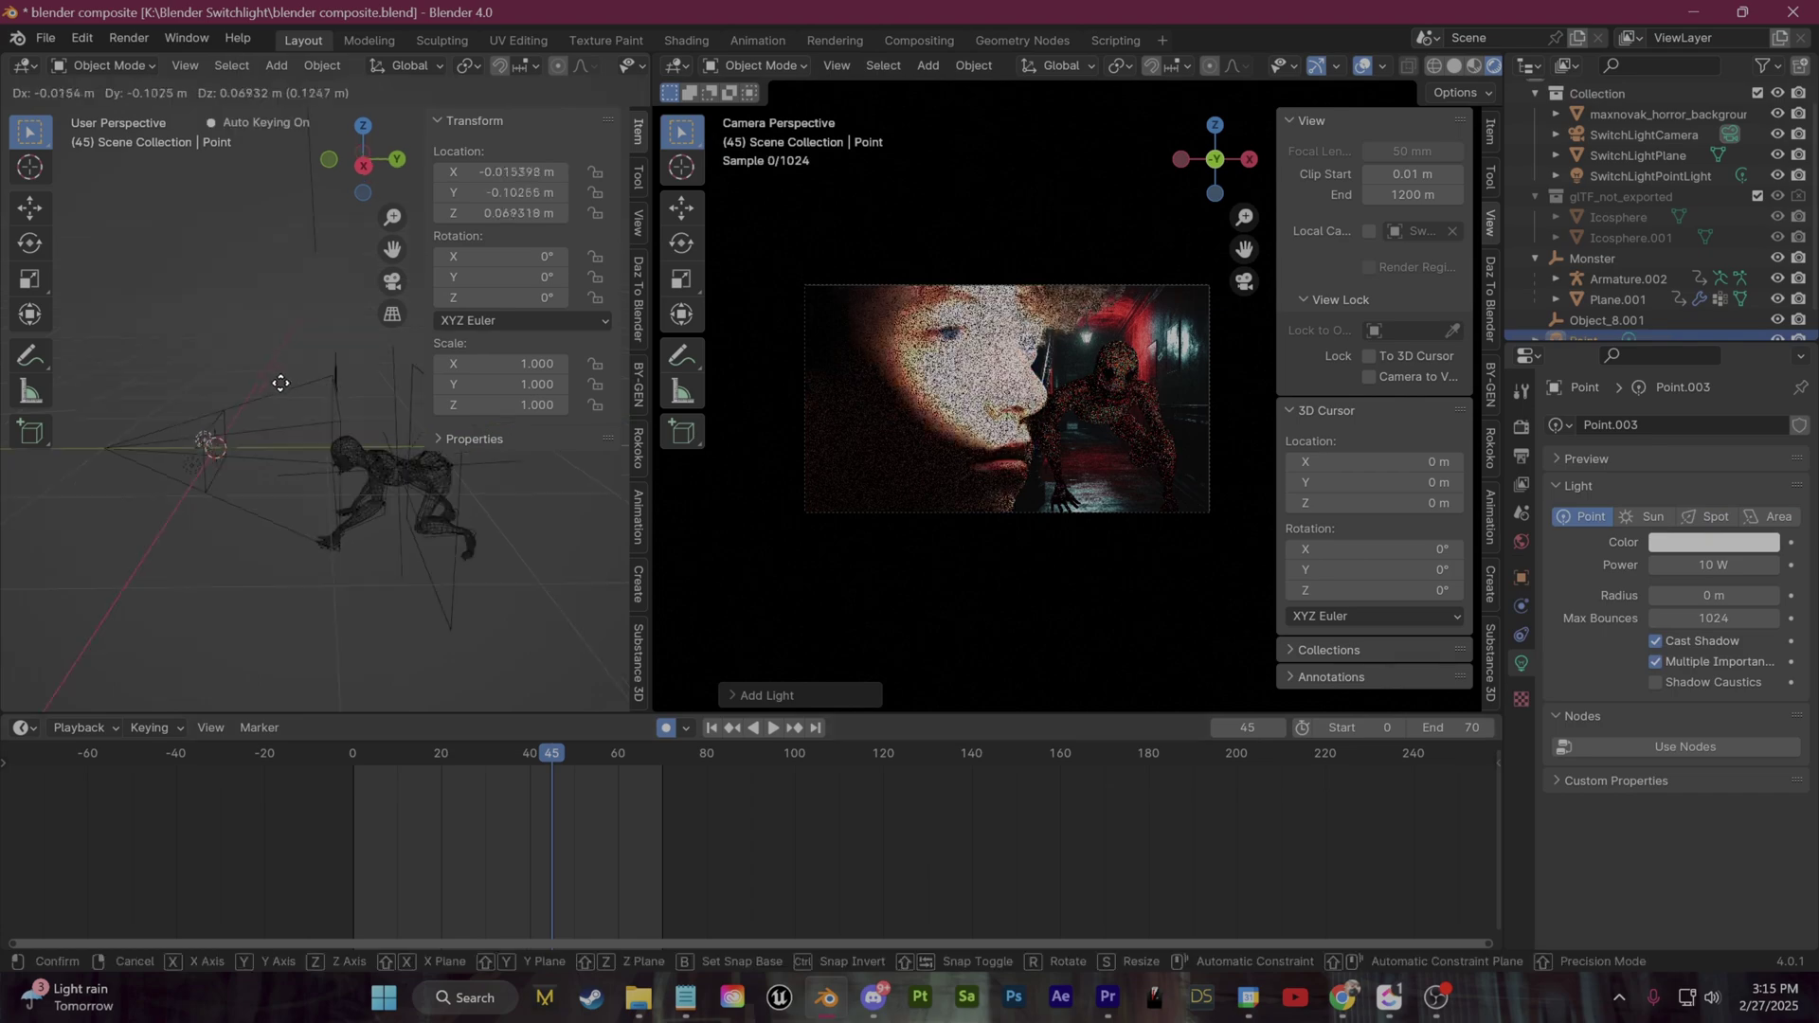
{"action": "key", "text": "g"}
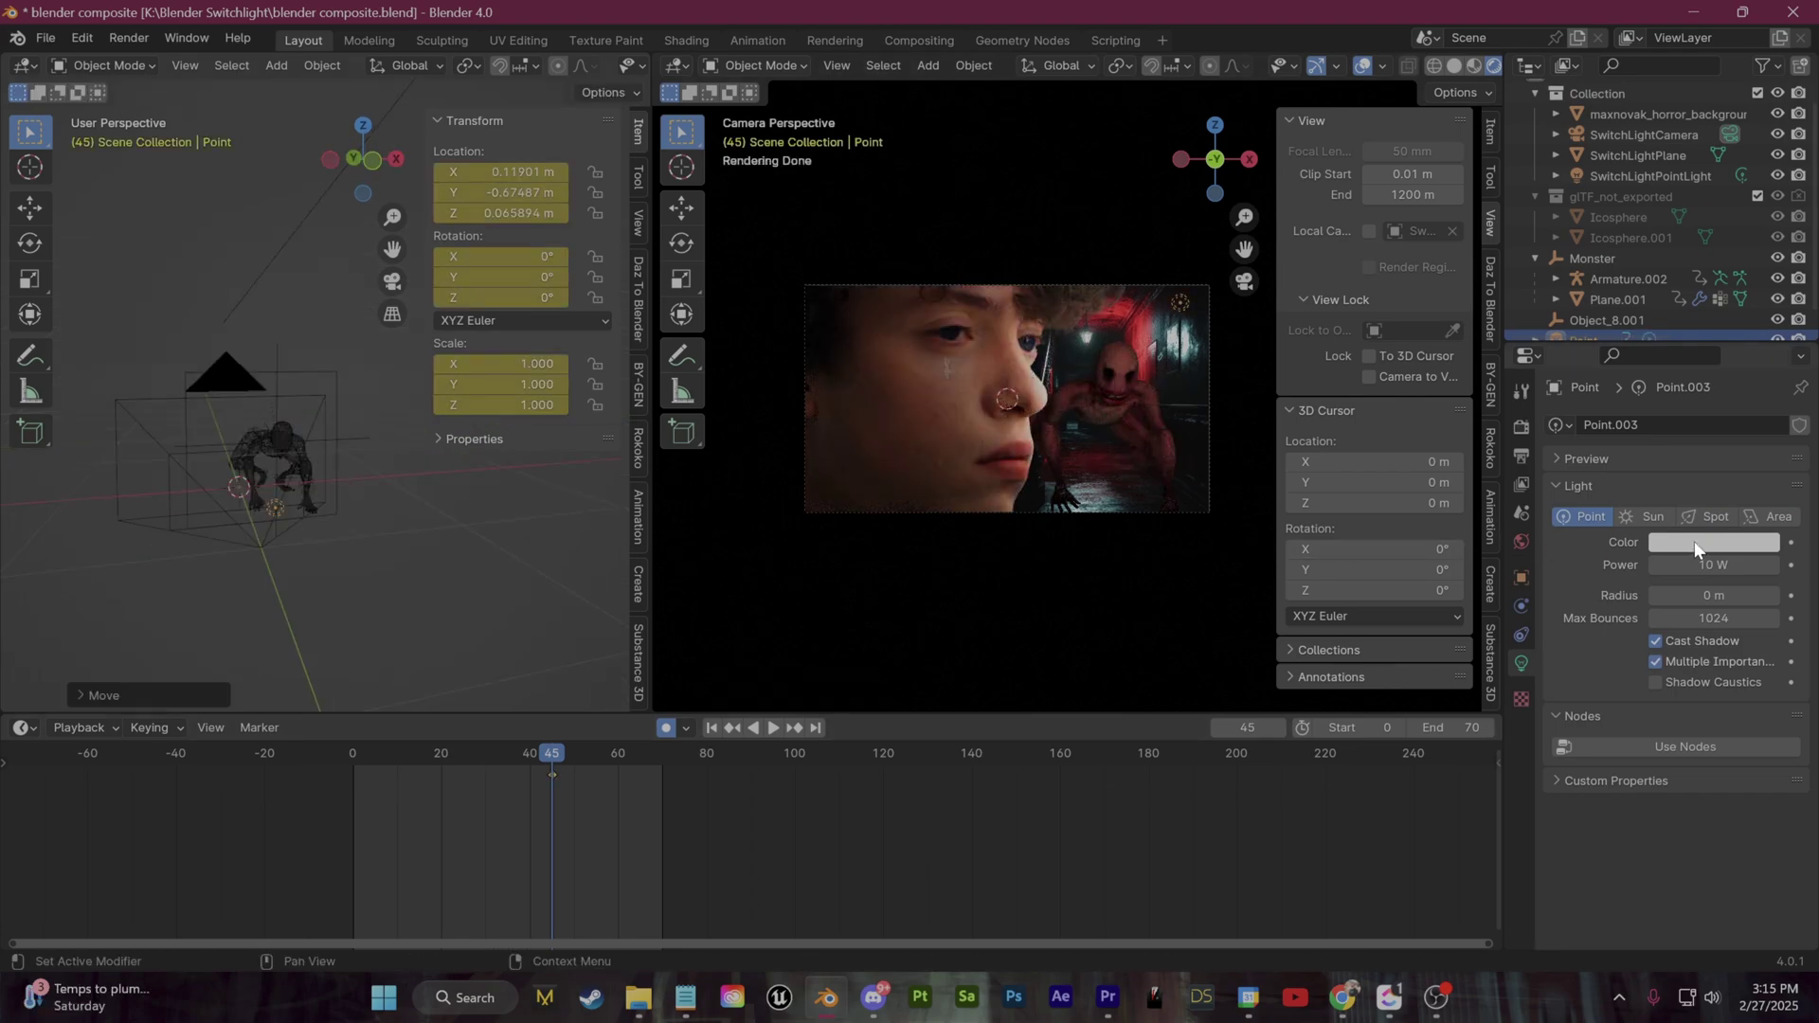
{"action": "left_click", "coordinate": [1695, 542]}
{"action": "left_click_drag", "start_coordinate": [1657, 351], "coordinate": [1663, 414]}
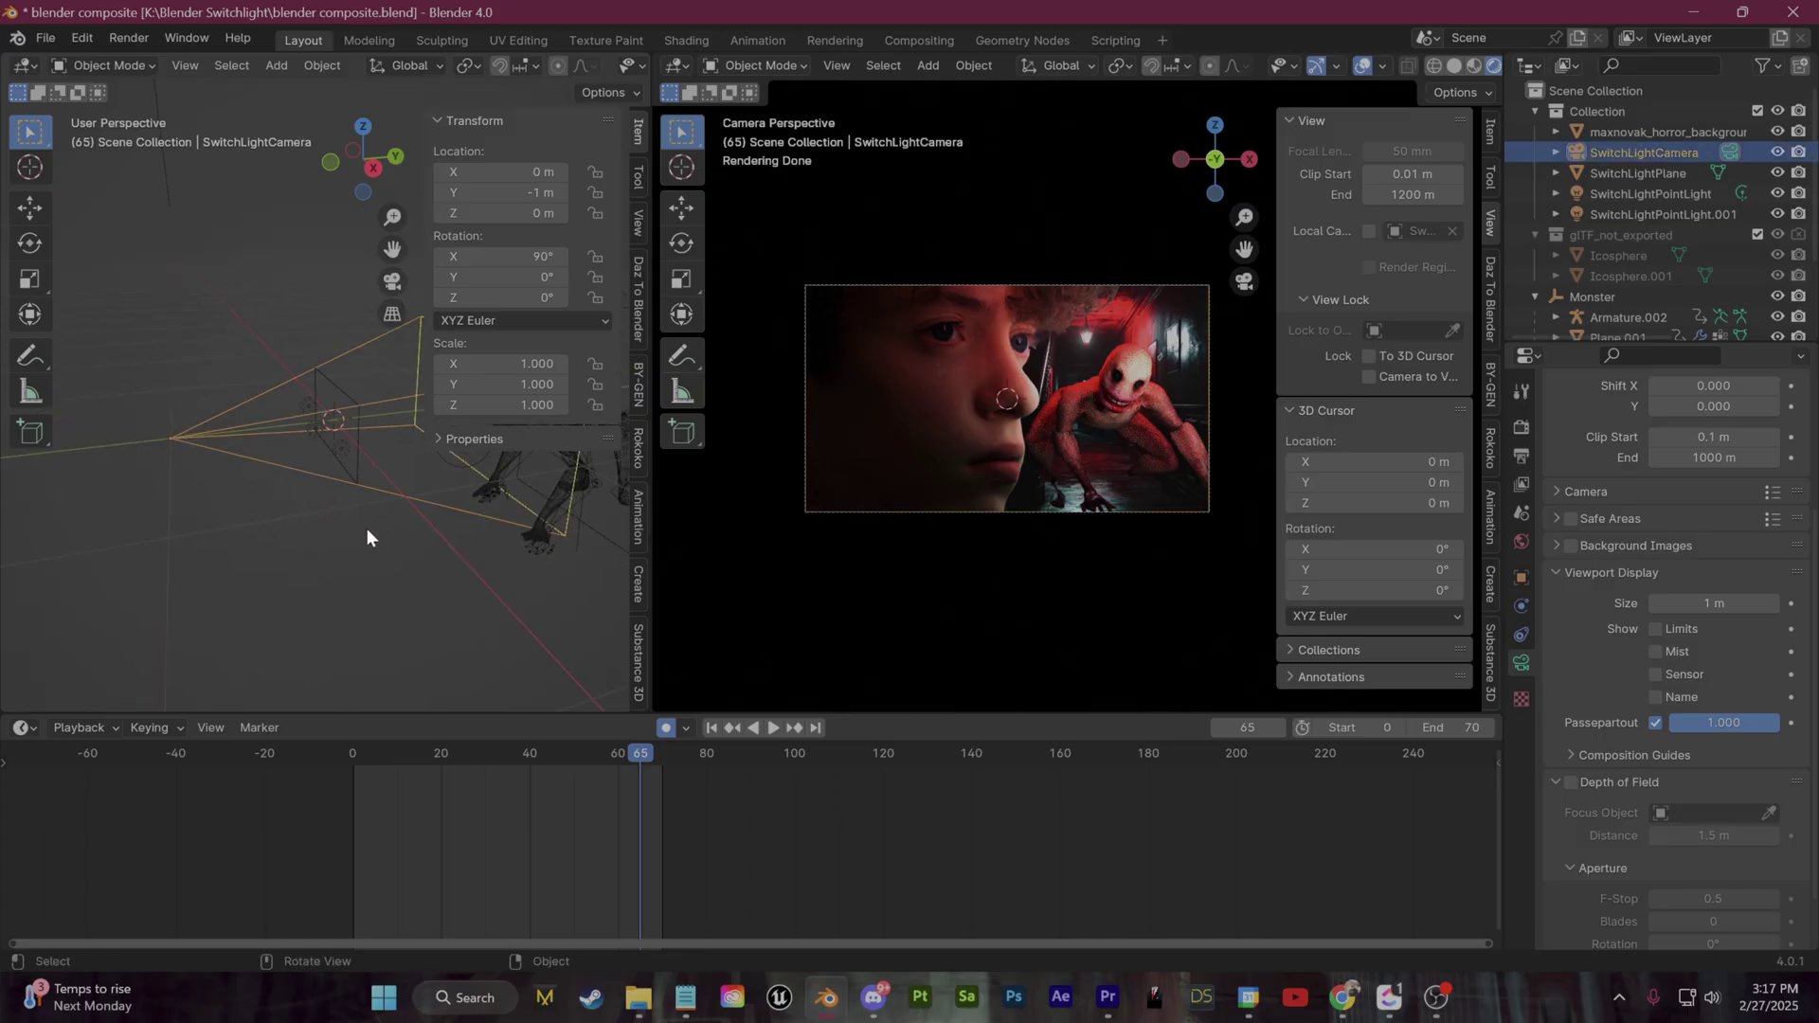
Step: Enable depth of field on SwitchLightCamera, pick the face plane as the focus object and try a higher F-Stop
{"action": "middle_click_drag", "start_coordinate": [367, 538], "coordinate": [227, 544]}
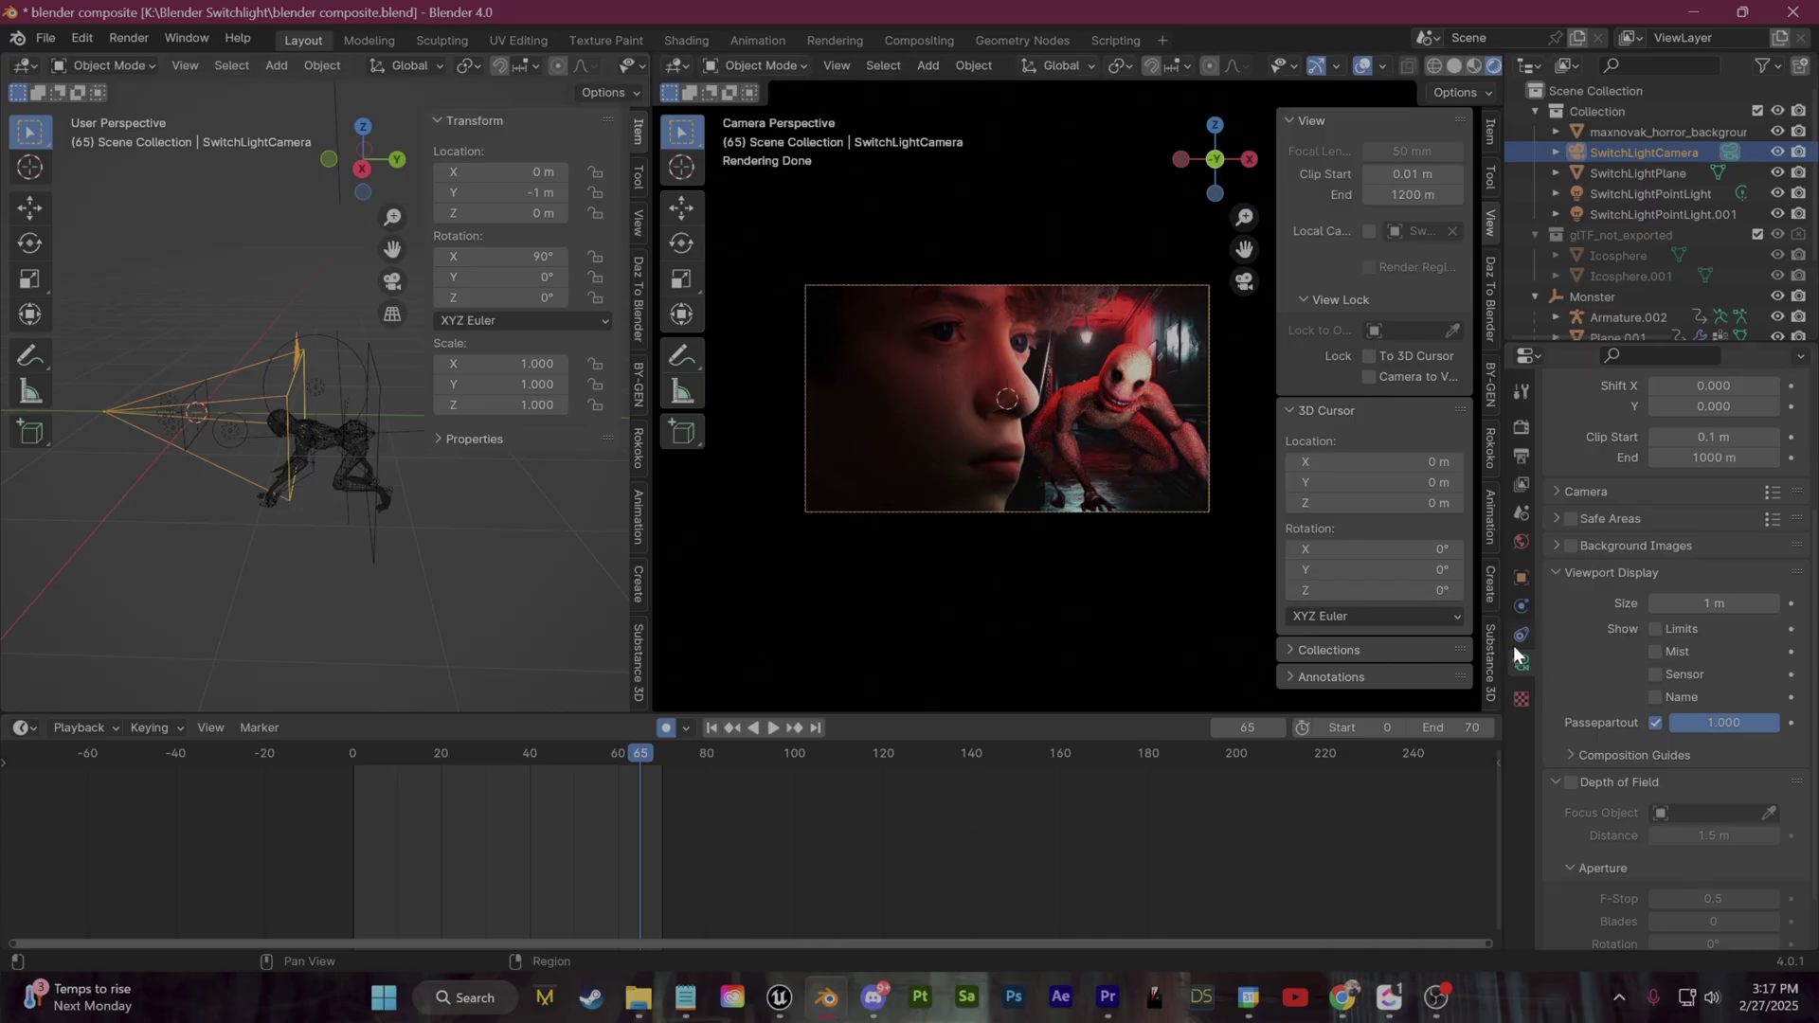
{"action": "scroll", "coordinate": [1600, 684], "scroll_direction": "down", "scroll_amount": 2}
{"action": "left_click", "coordinate": [1572, 719]}
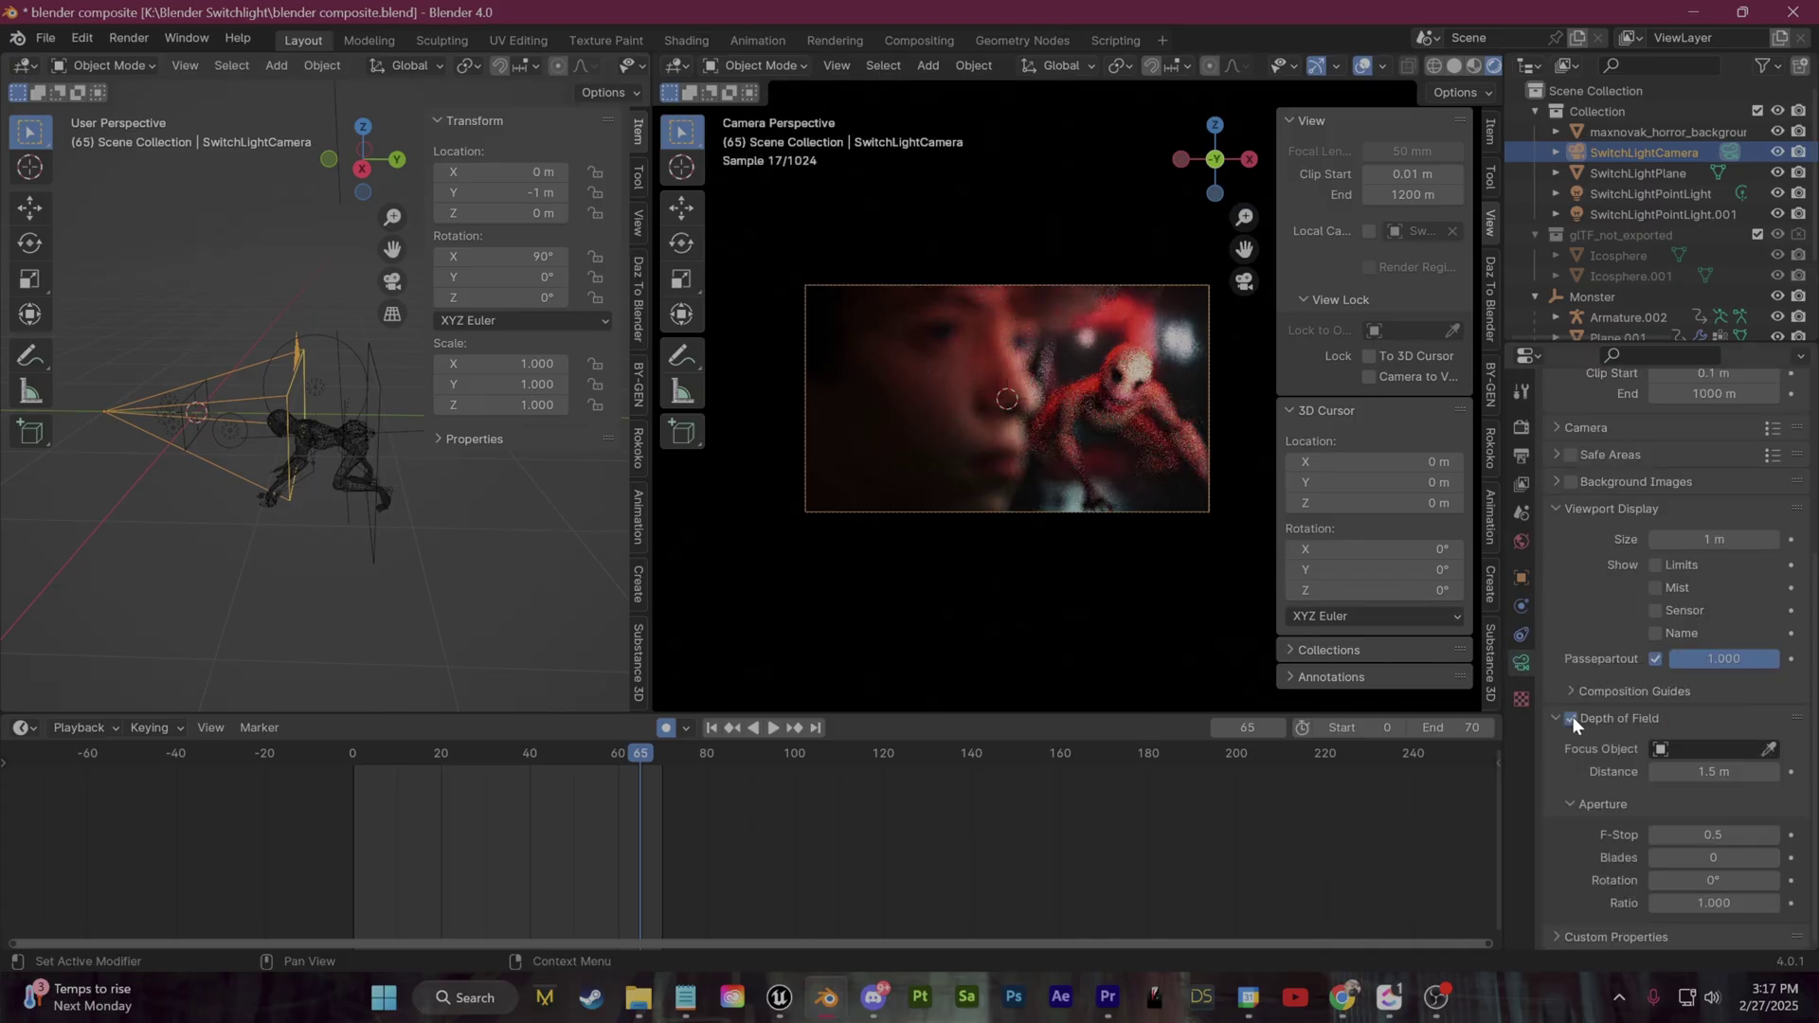
{"action": "left_click", "coordinate": [1769, 748]}
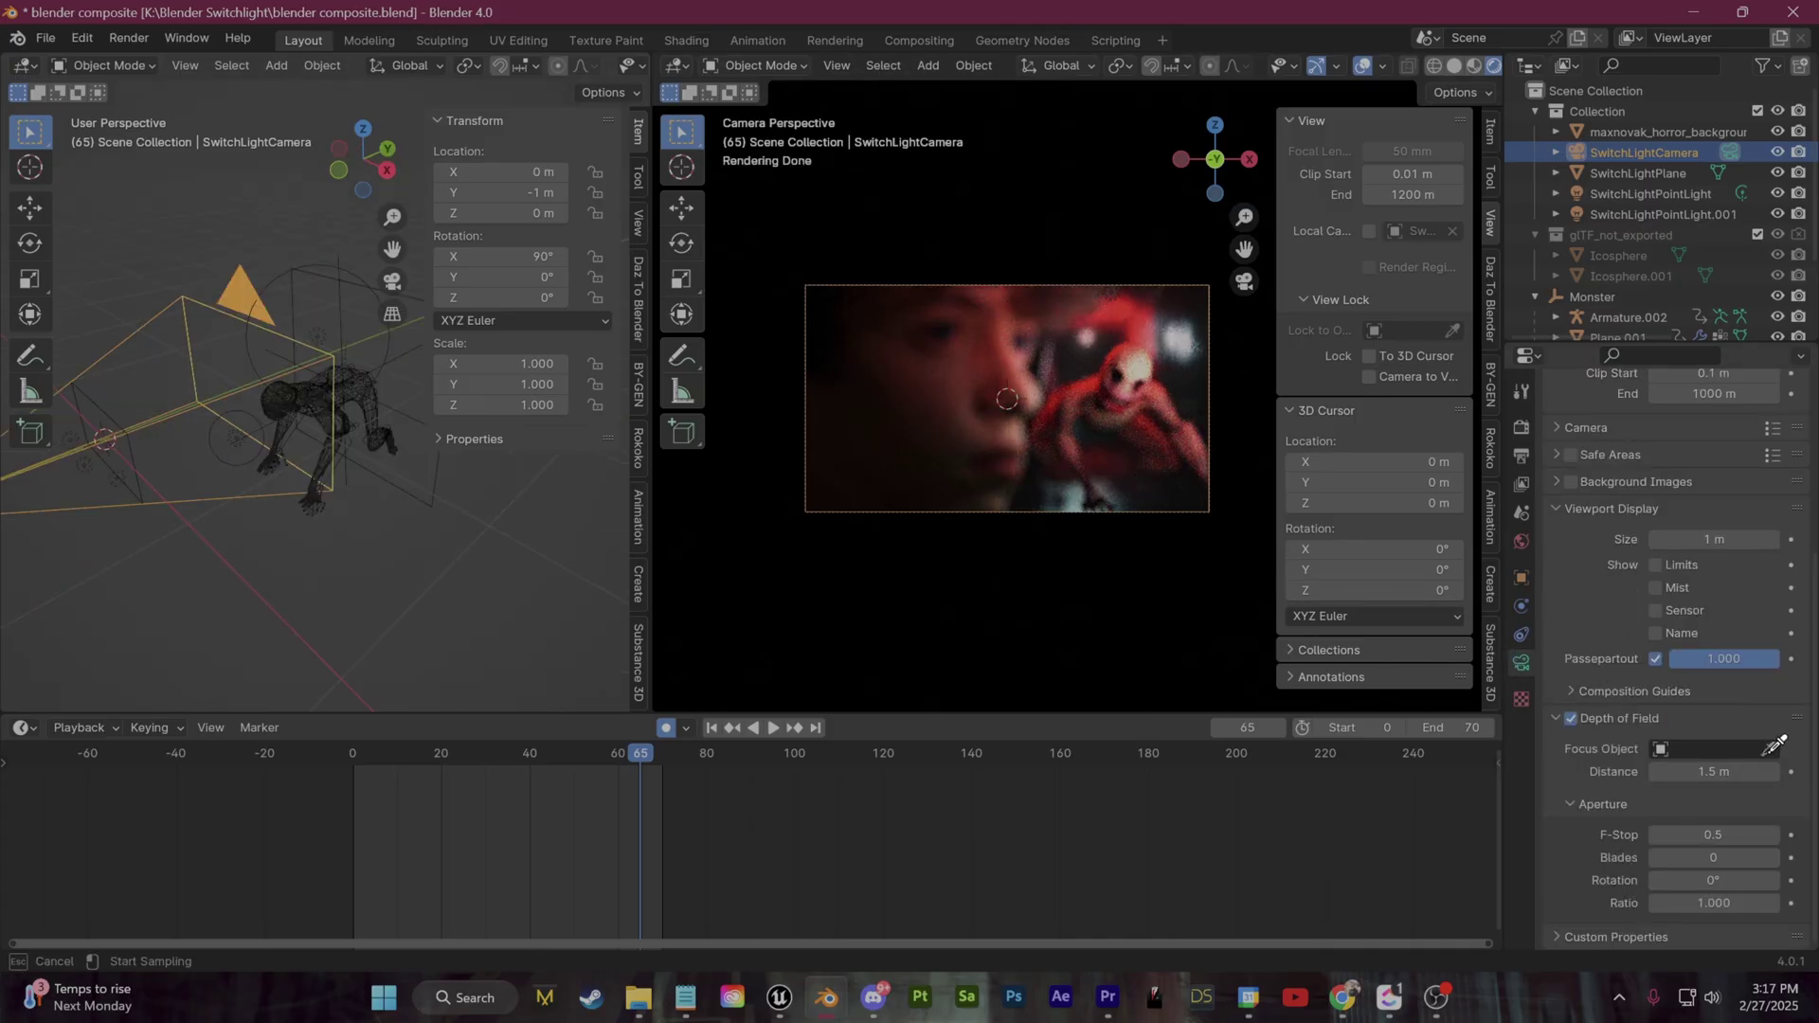
{"action": "left_click", "coordinate": [930, 377]}
{"action": "scroll", "coordinate": [1007, 516], "scroll_direction": "up", "scroll_amount": 2}
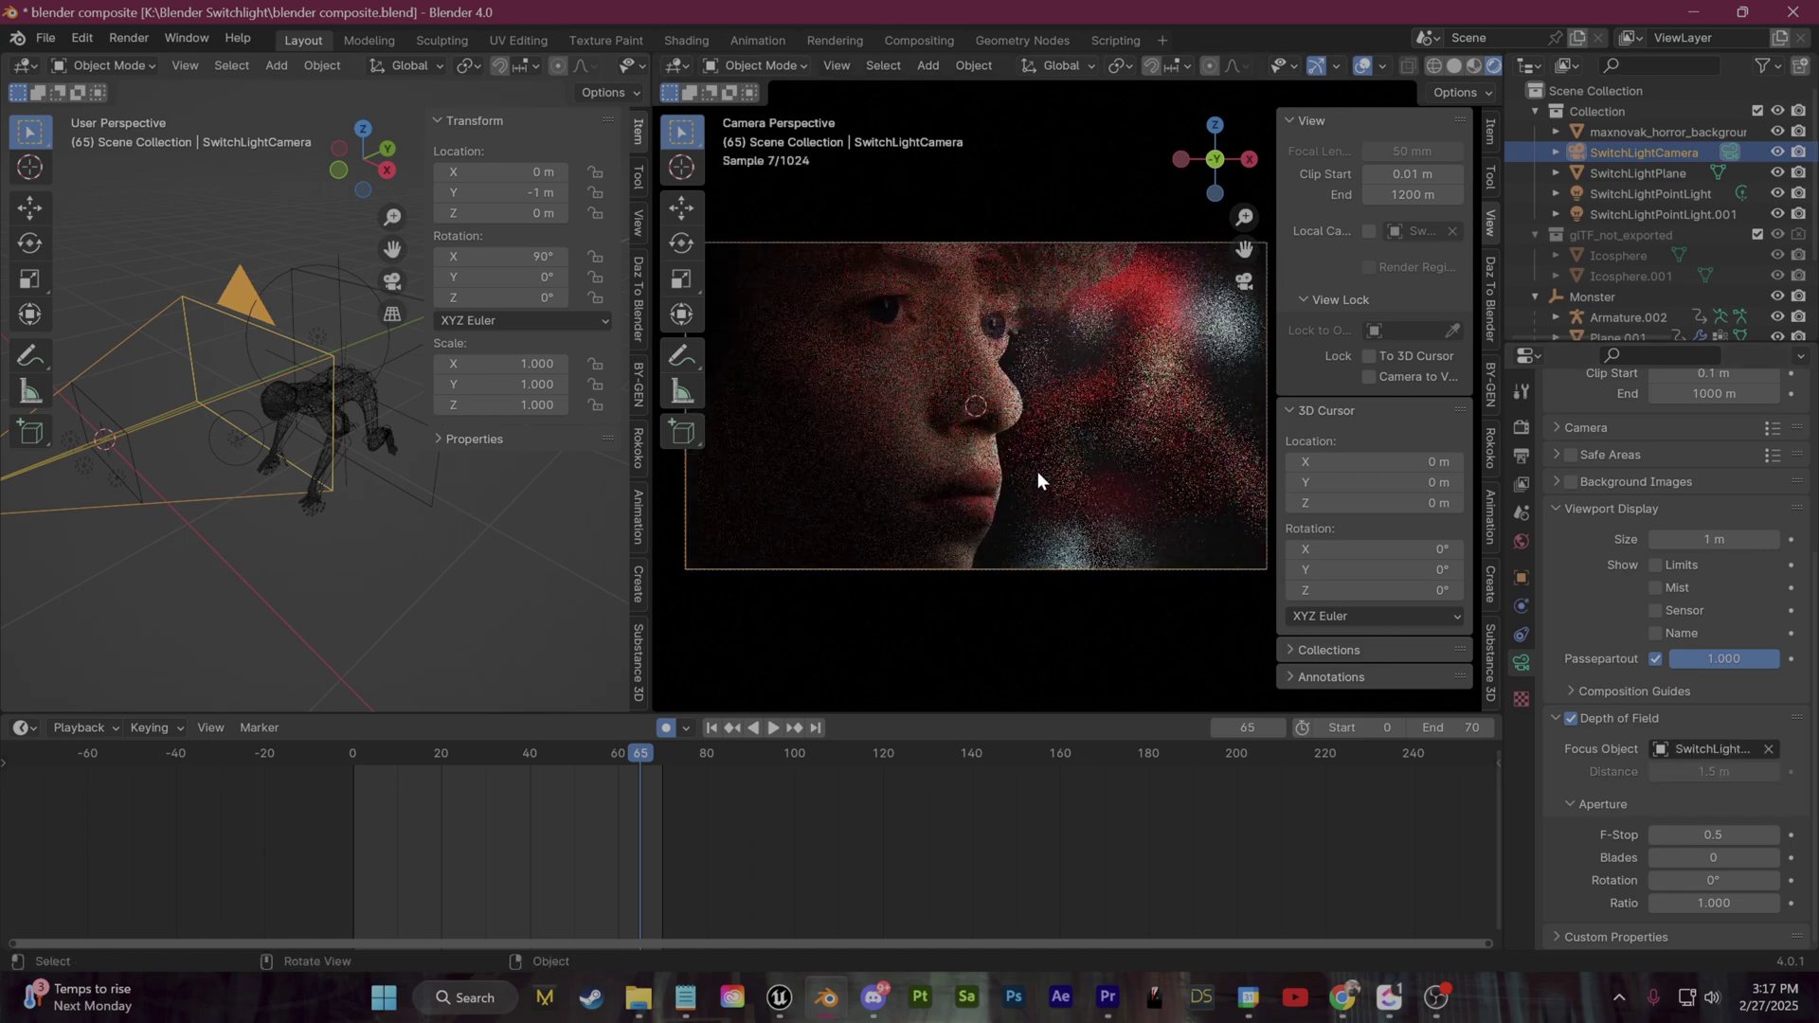
{"action": "left_click_drag", "start_coordinate": [1709, 836], "coordinate": [1746, 836]}
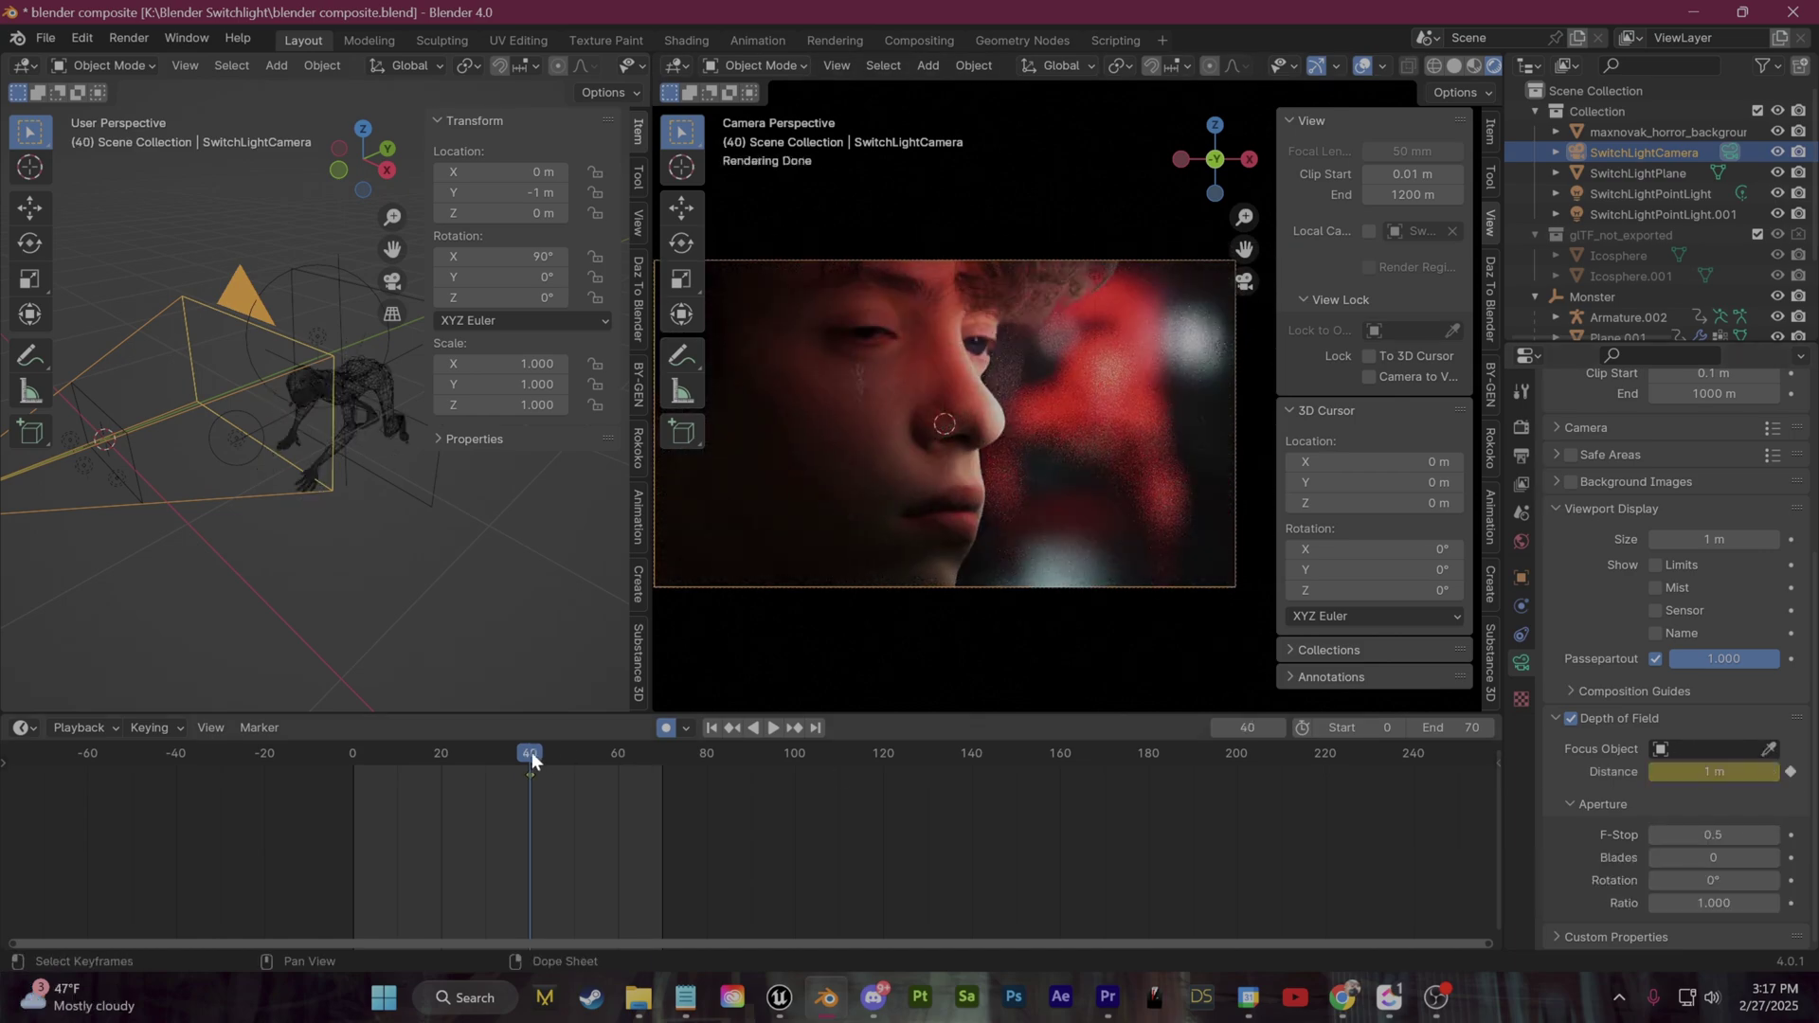
Step: Key a longer camera focus distance at frame 56 that brings the monster into focus
{"action": "left_click_drag", "start_coordinate": [532, 755], "coordinate": [600, 755]}
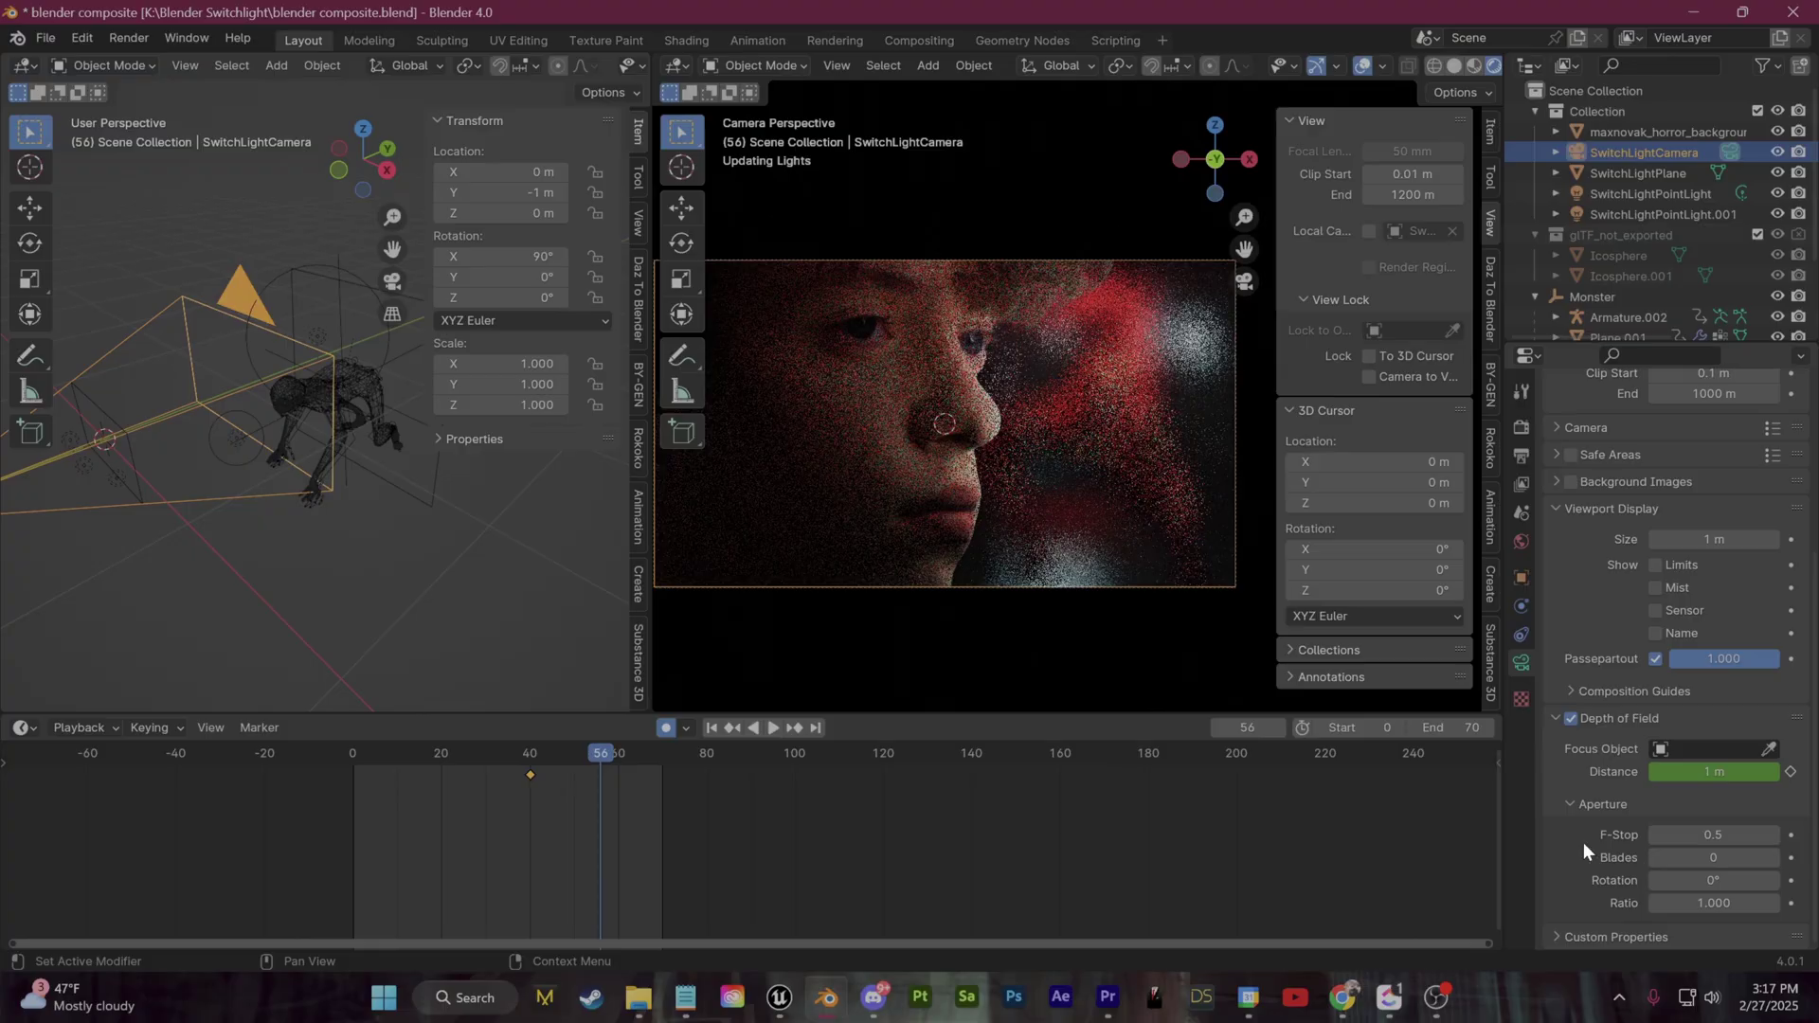
{"action": "left_click_drag", "start_coordinate": [1702, 773], "coordinate": [1746, 772]}
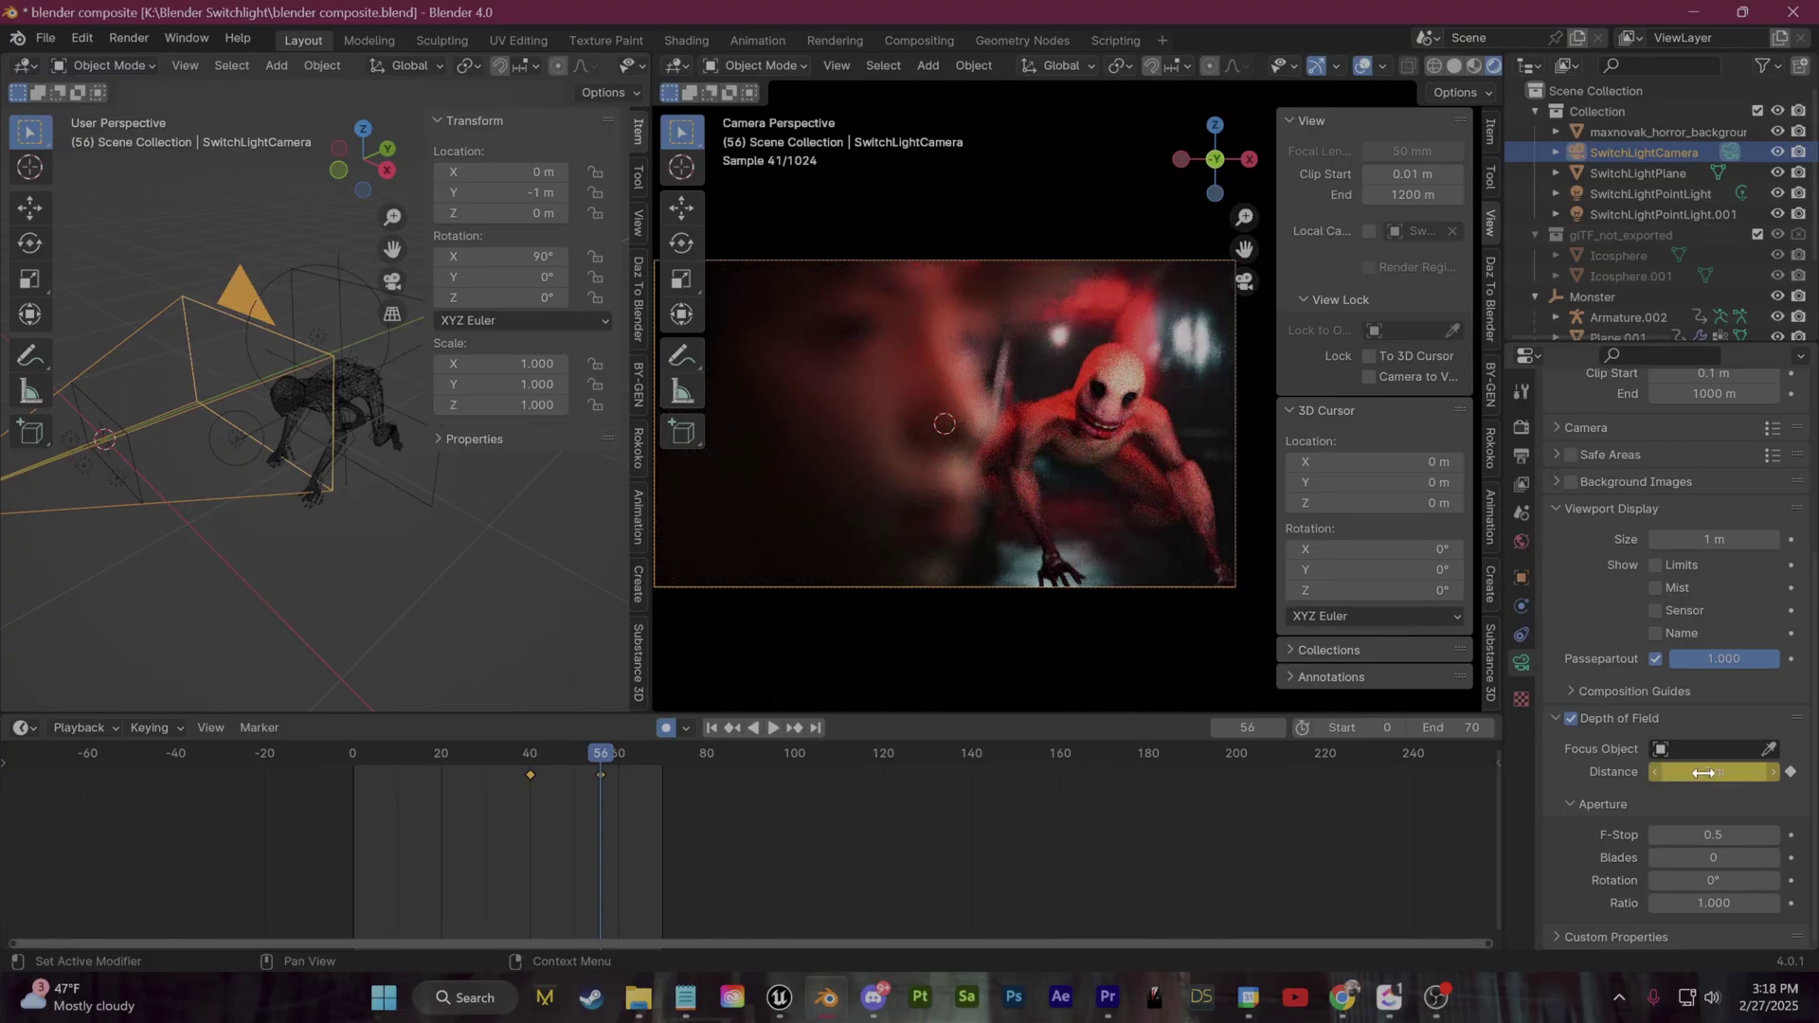
Step: Play the focus shift from the face to the monster several times, starting around frame 40
{"action": "scroll", "coordinate": [658, 848], "scroll_direction": "up", "scroll_amount": 8}
{"action": "left_click", "coordinate": [444, 755]}
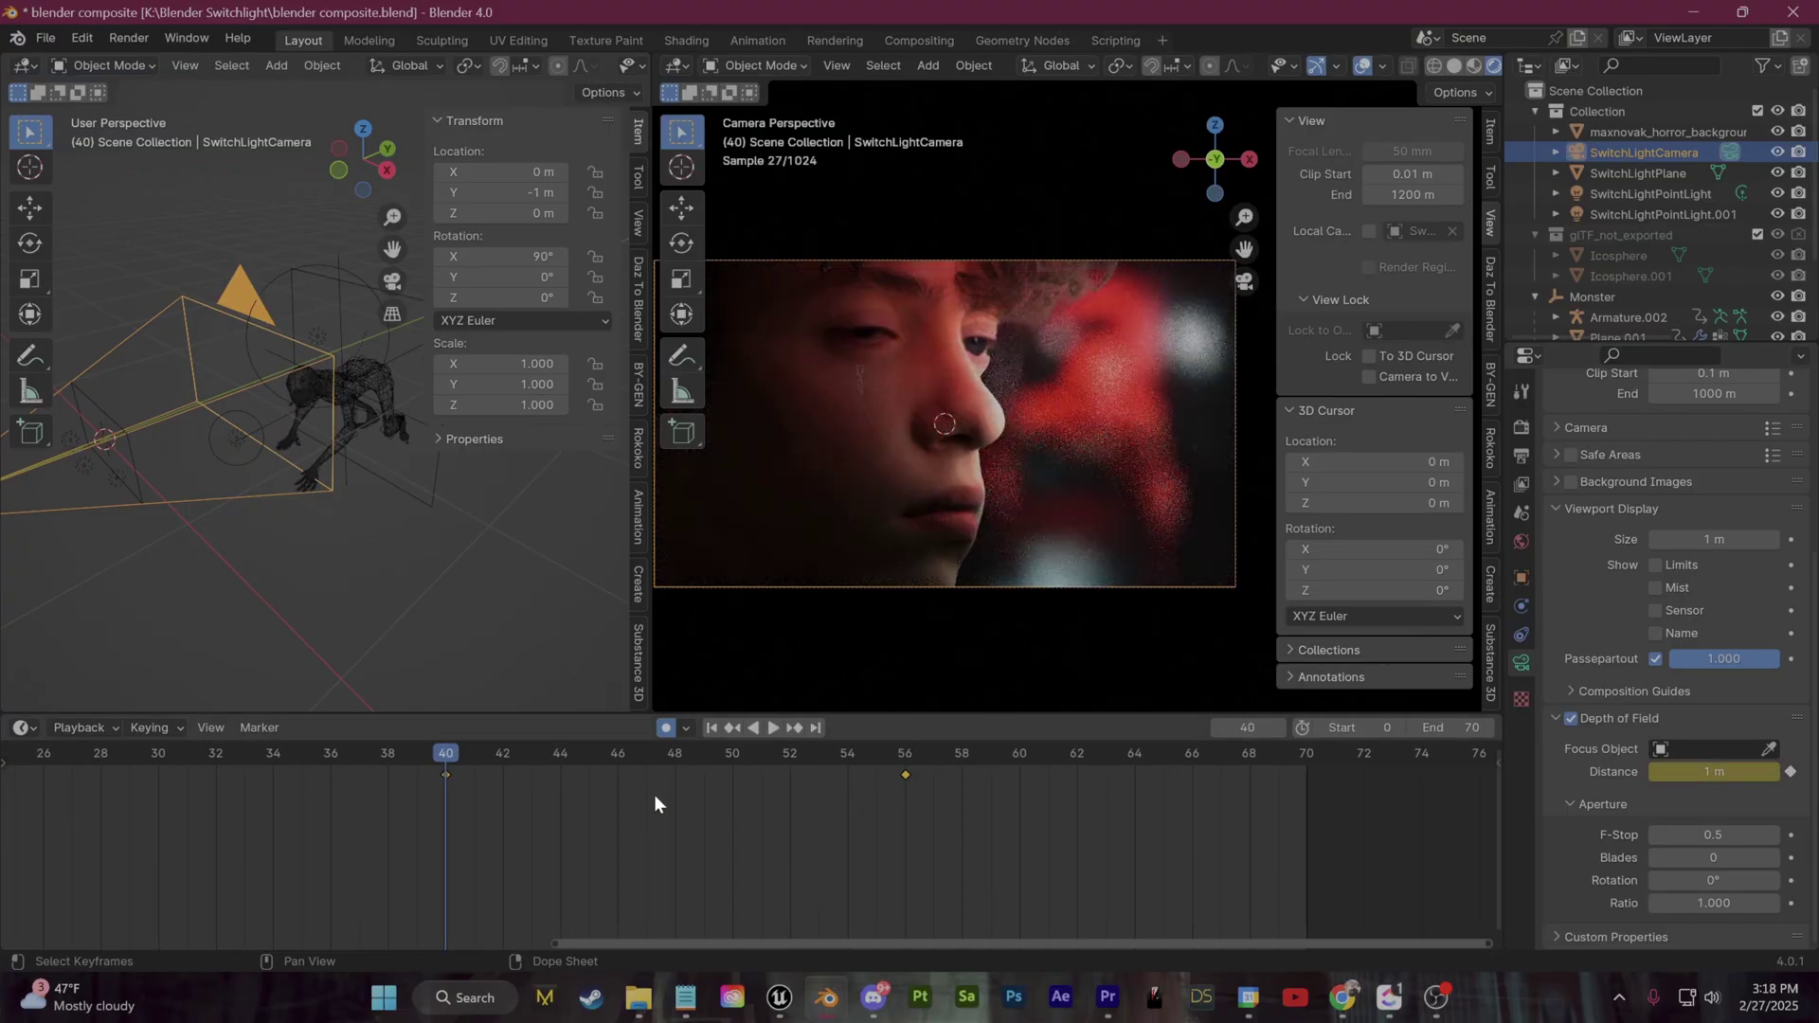
{"action": "key", "text": "space"}
{"action": "key", "text": "space"}
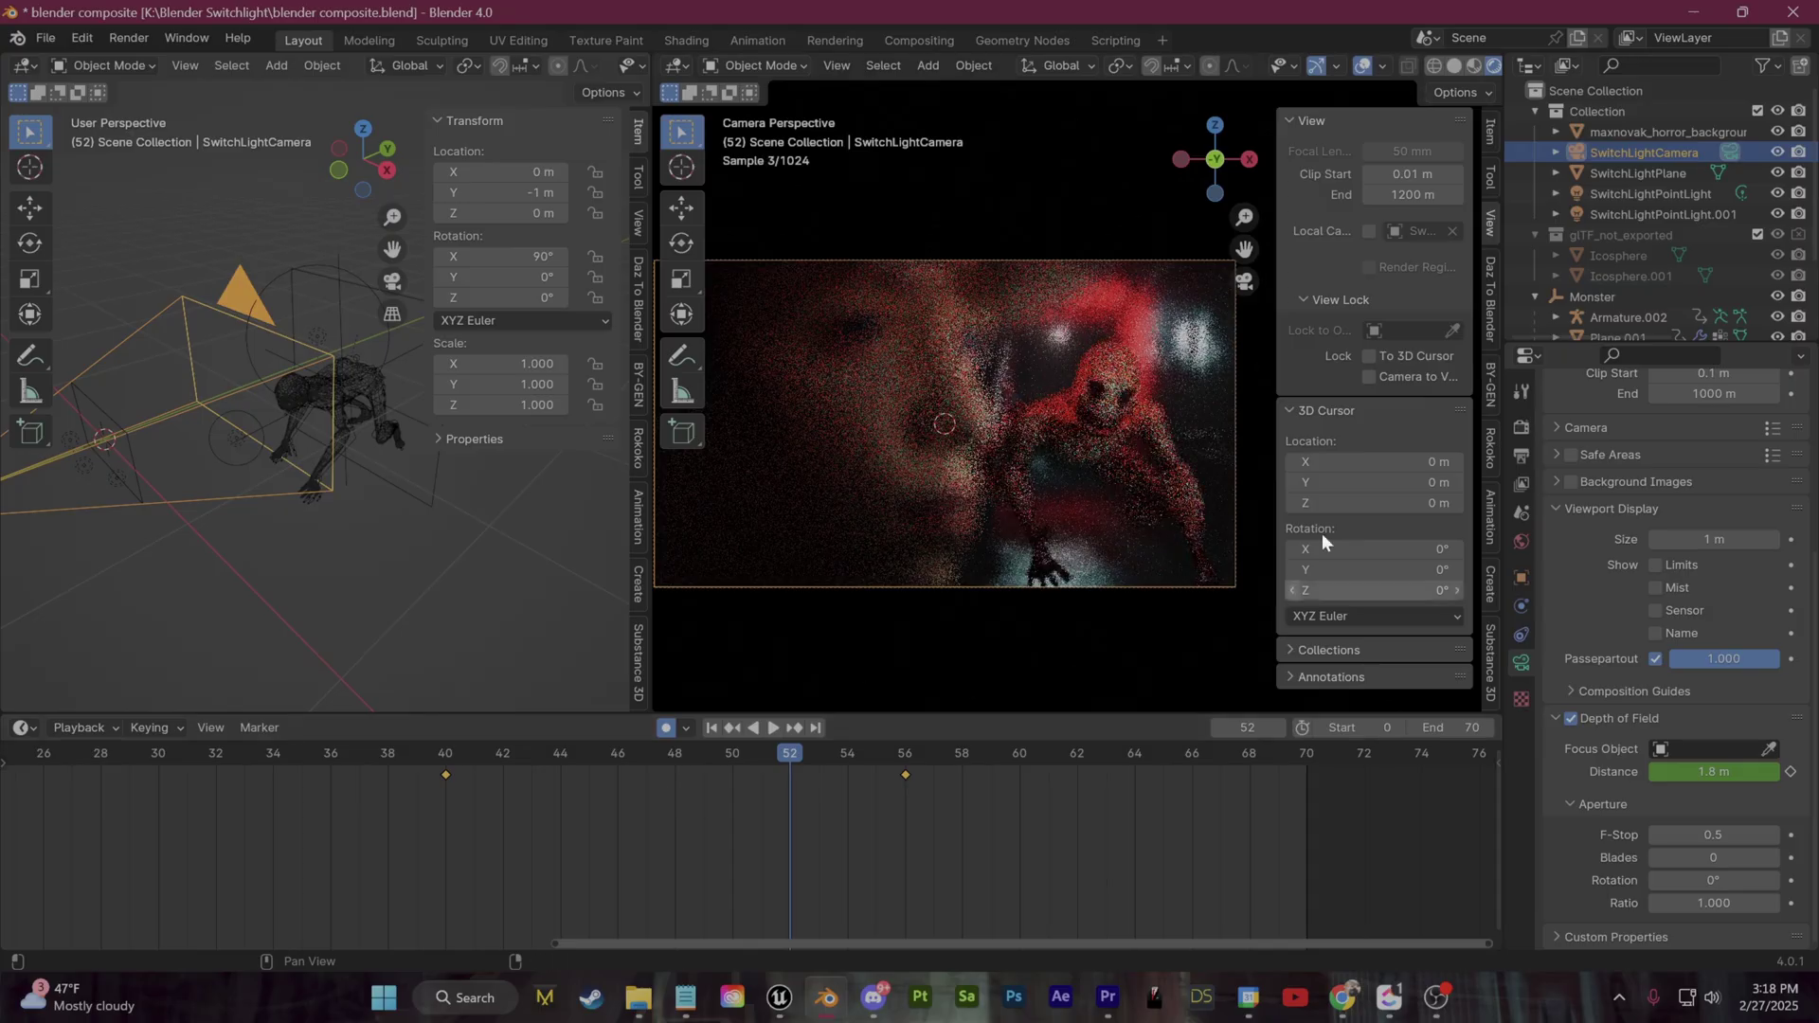
{"action": "left_click_drag", "start_coordinate": [543, 762], "coordinate": [516, 758]}
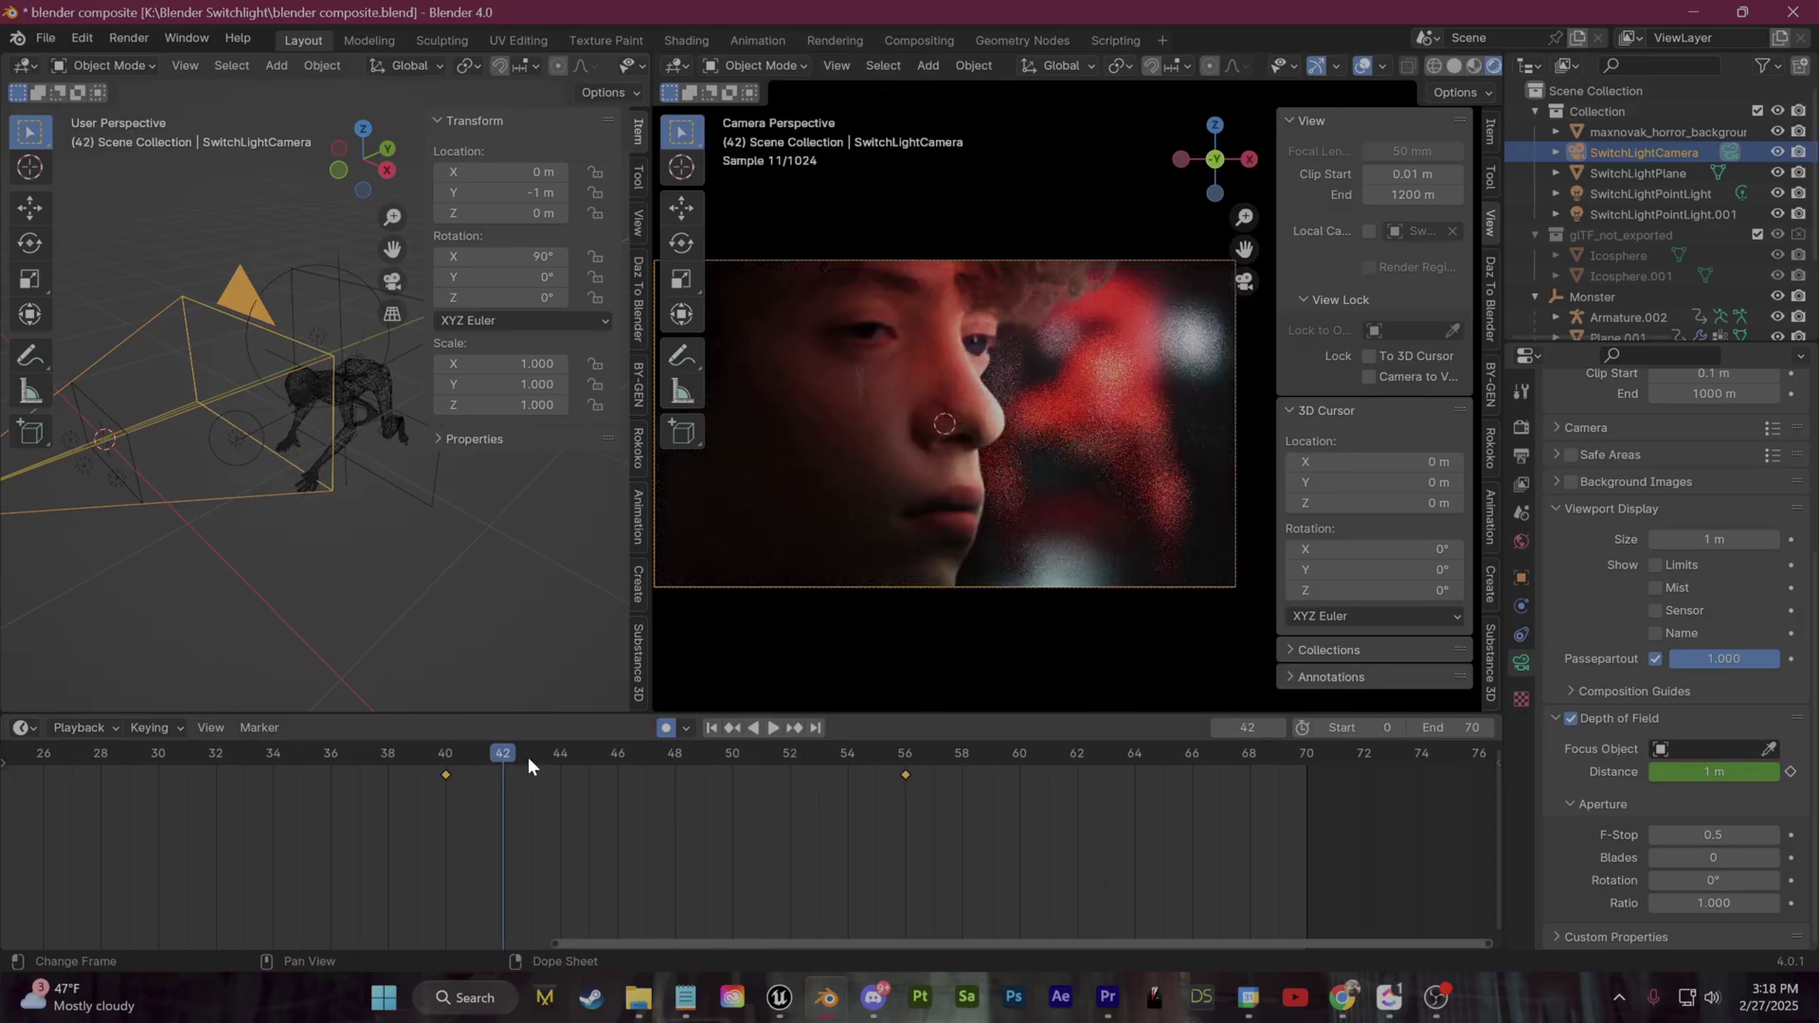
{"action": "key", "text": "space"}
{"action": "key", "text": "space"}
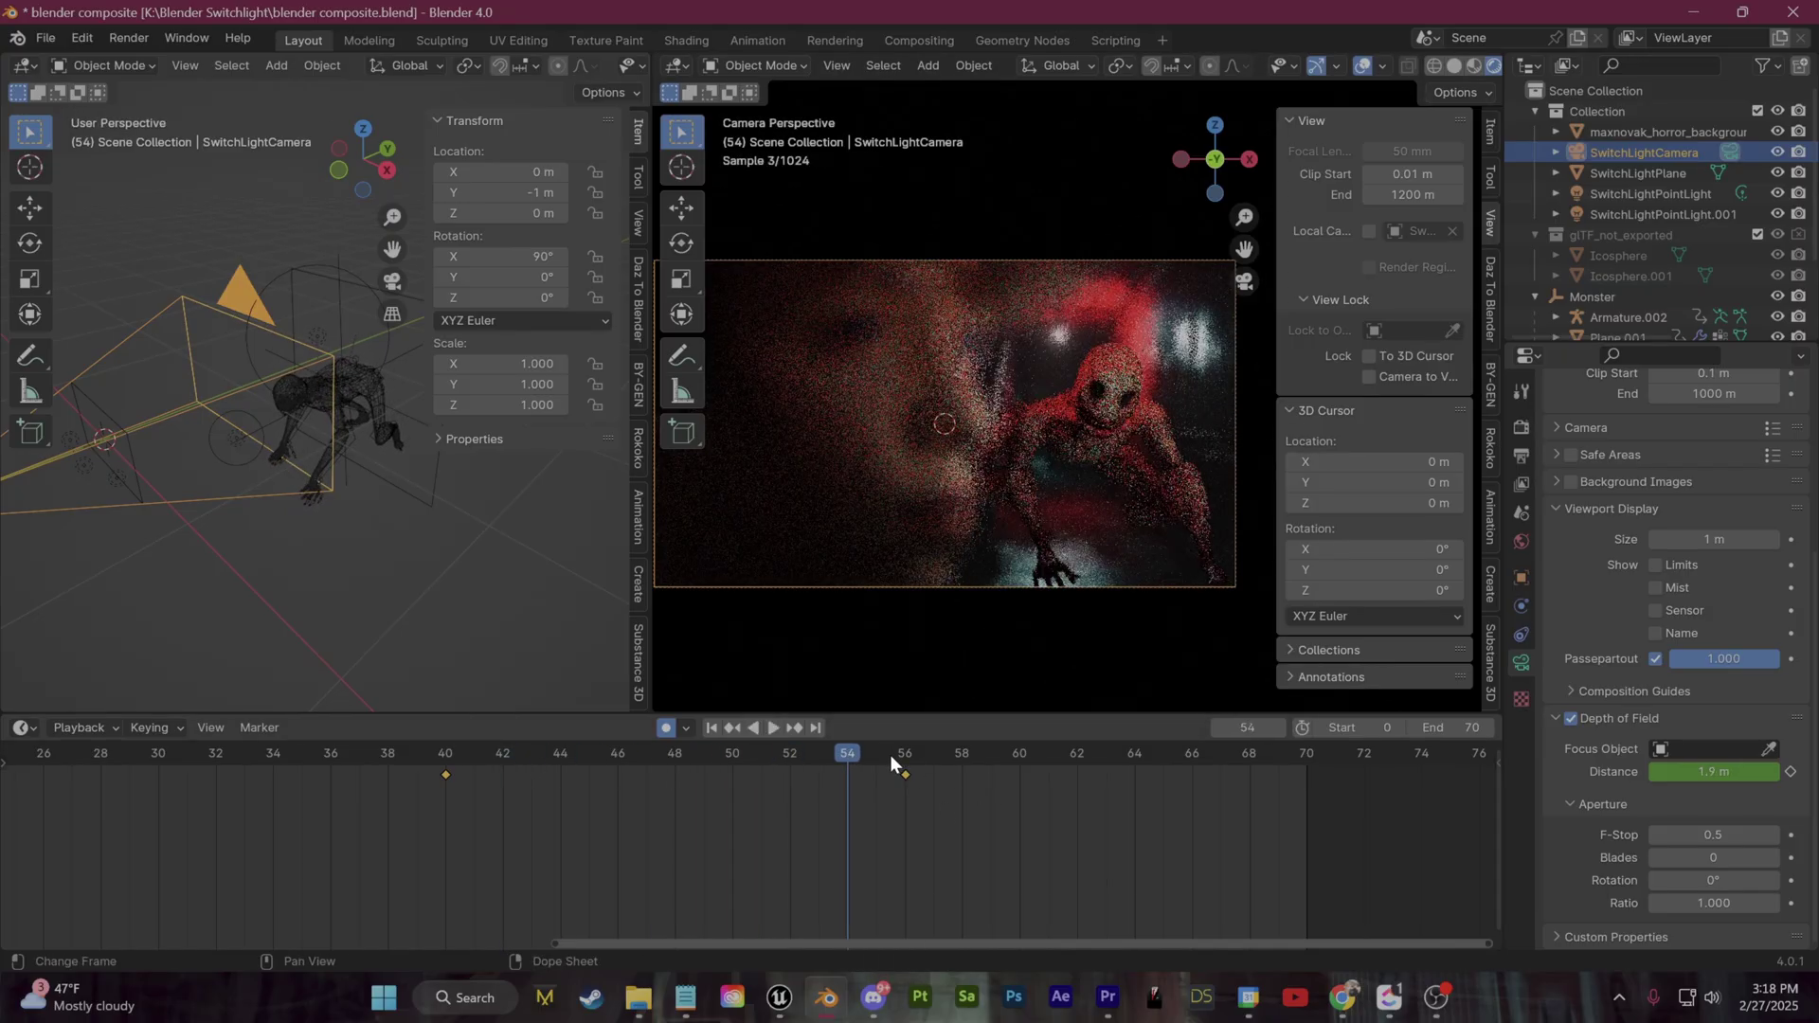
{"action": "left_click_drag", "start_coordinate": [853, 755], "coordinate": [447, 772]}
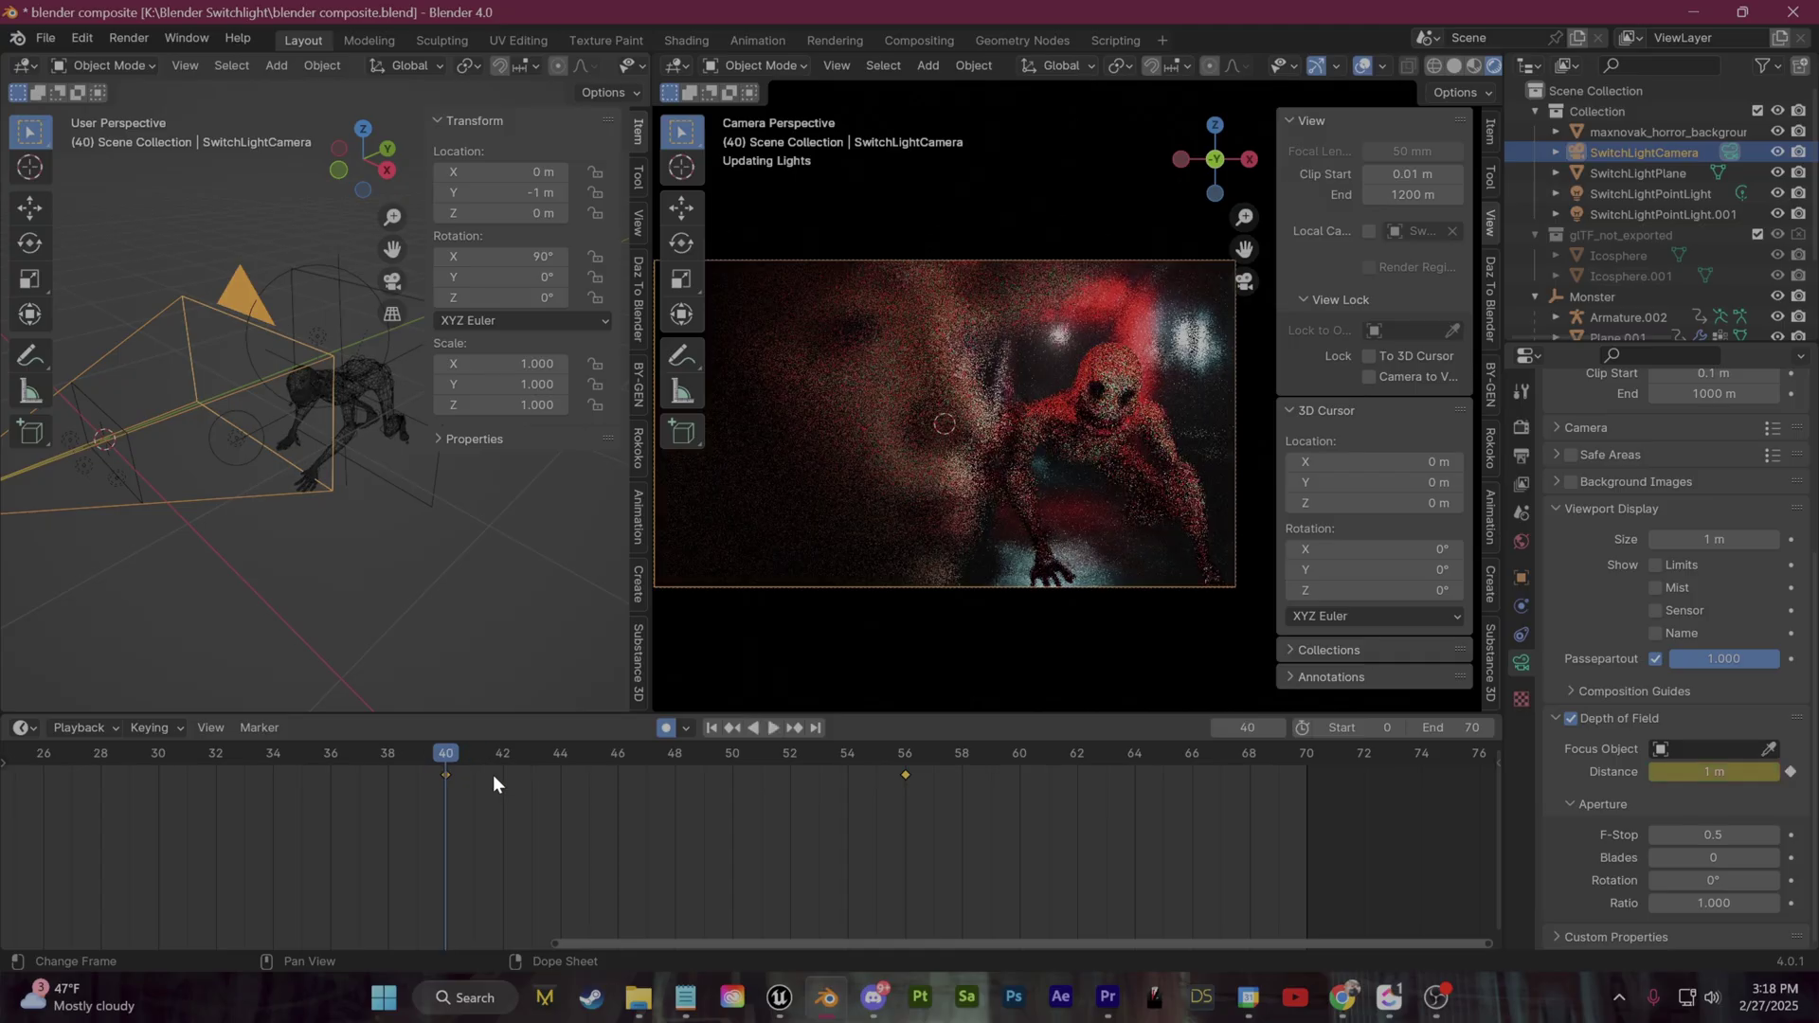
{"action": "key", "text": "space"}
{"action": "key", "text": "space"}
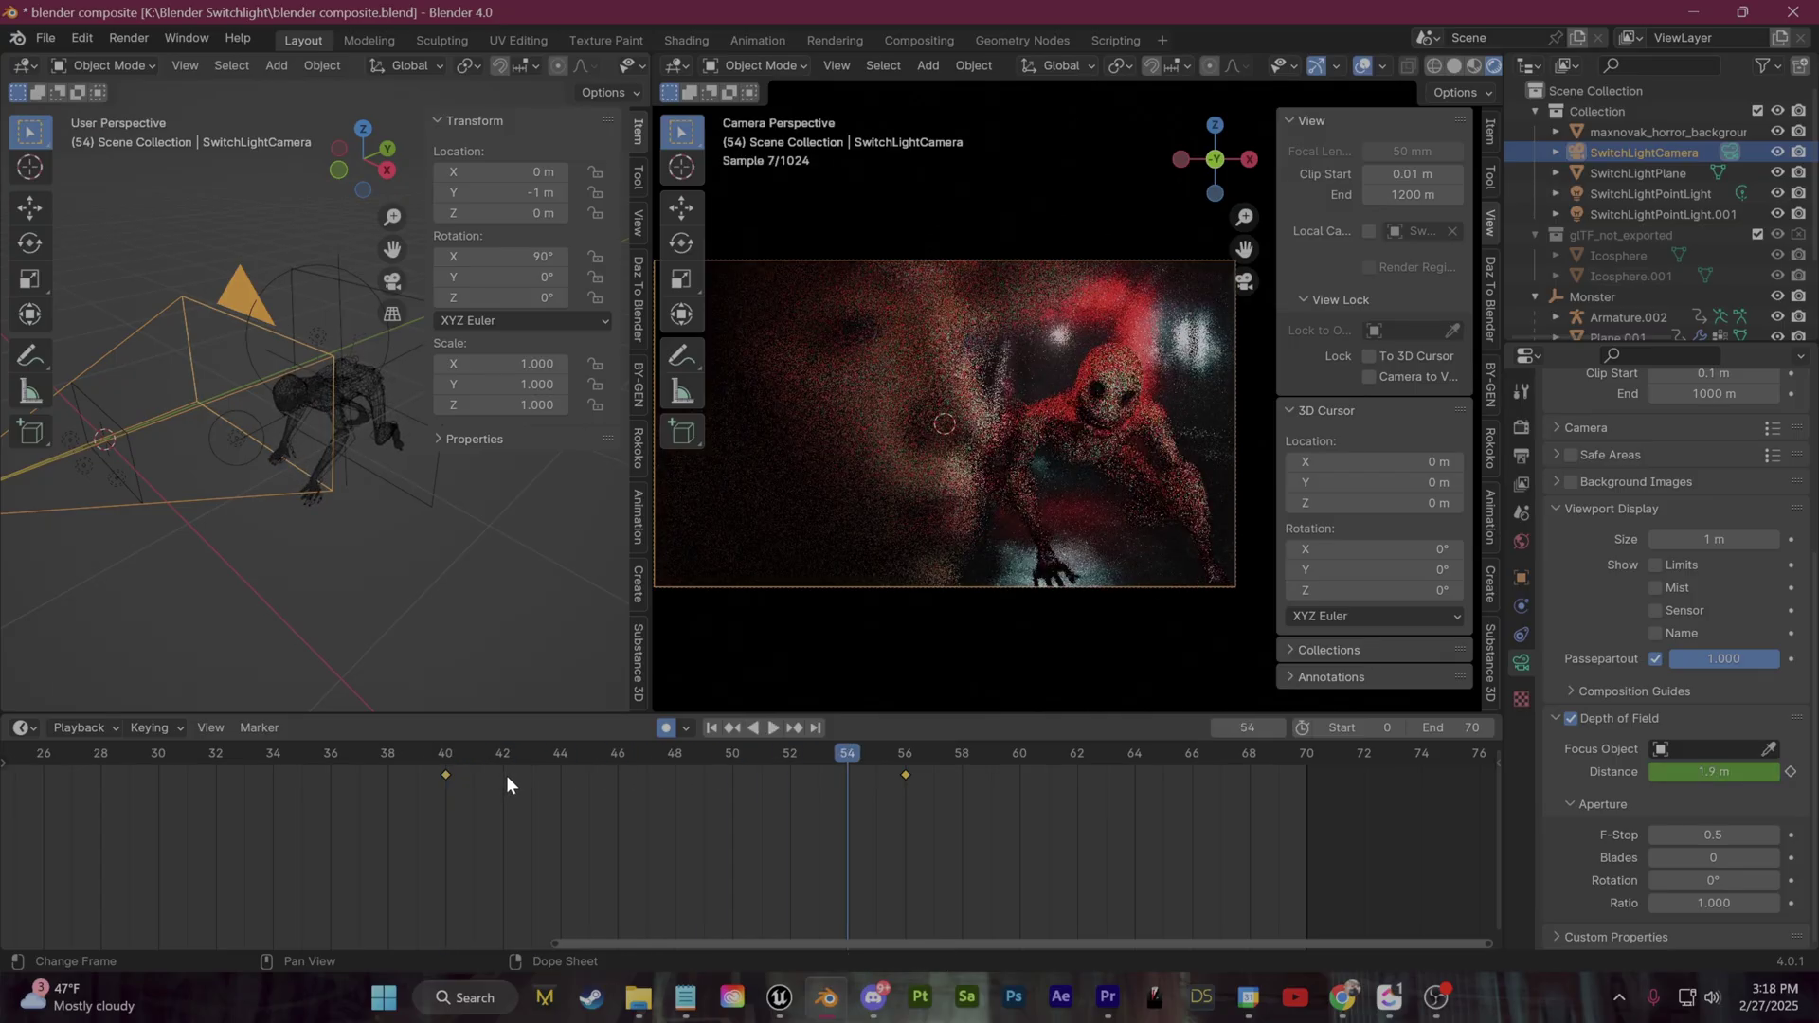
Step: Key the monster's neck bone at frame 73, then move it to about X -0.147, Y 0.800, Z 0.230 m and rotate it at frame 95
{"action": "left_click_drag", "start_coordinate": [843, 755], "coordinate": [440, 760]}
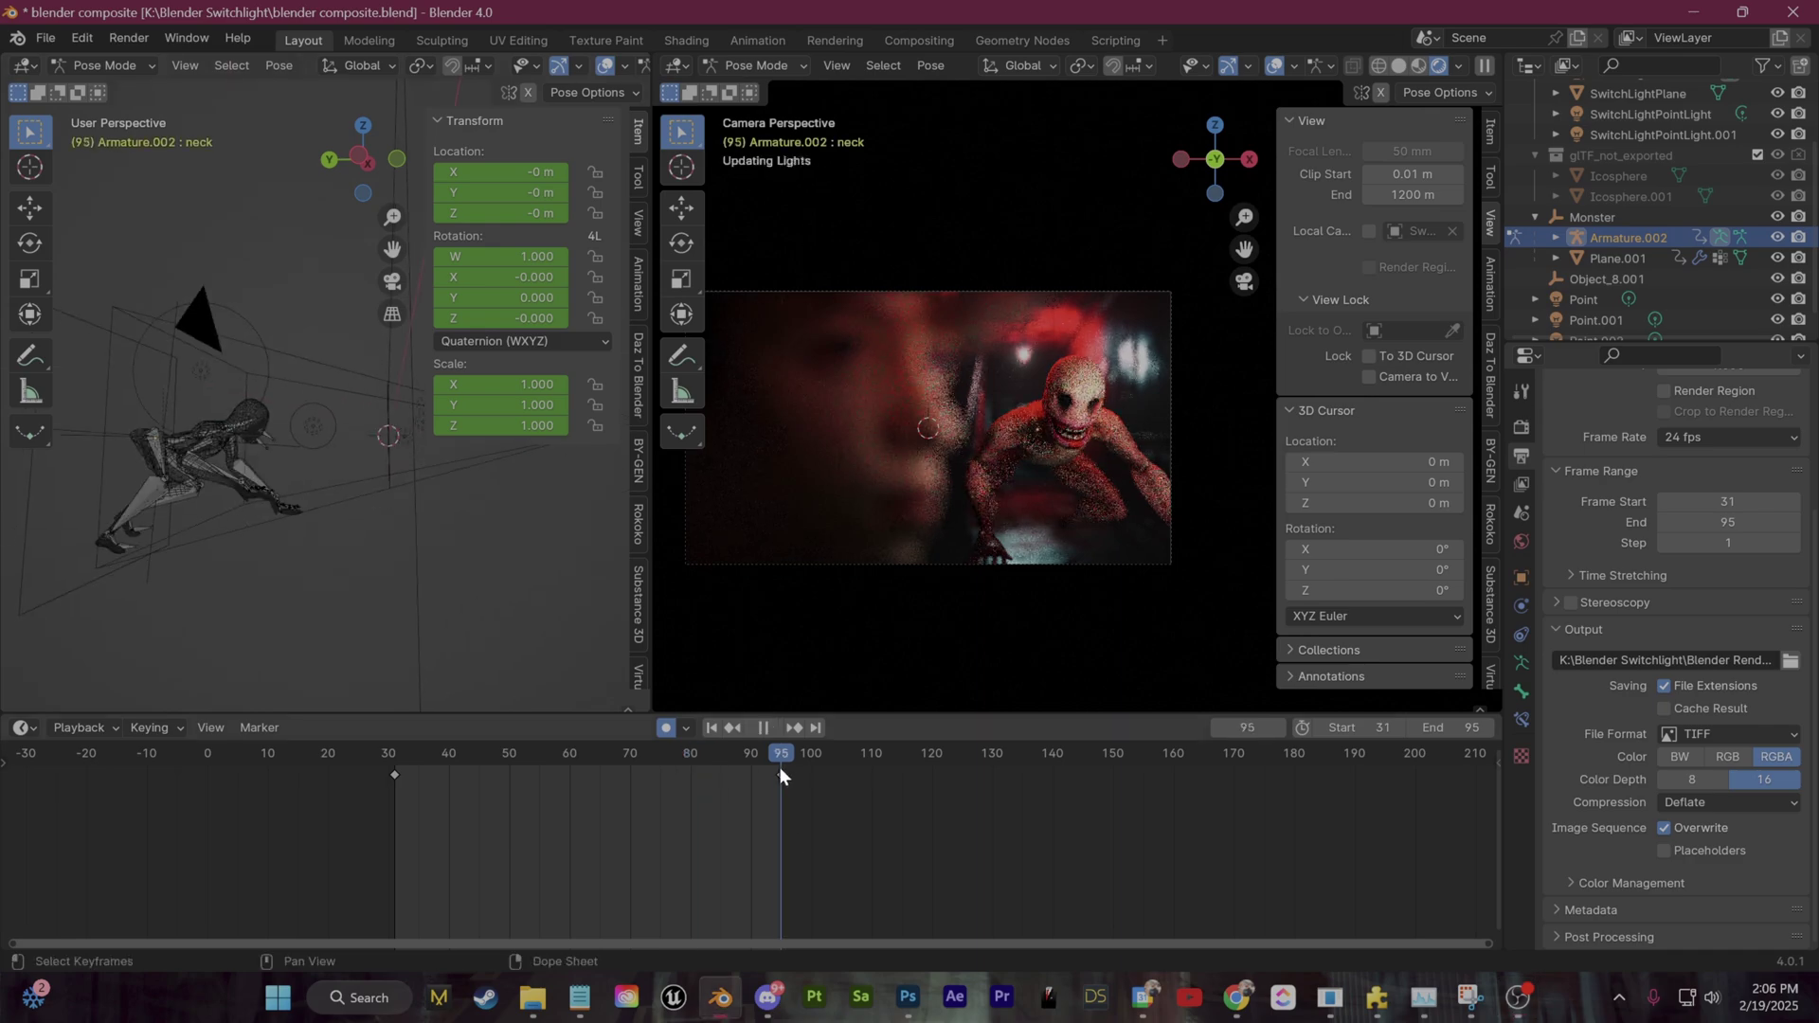
{"action": "left_click", "coordinate": [1527, 696]}
{"action": "key", "text": "i"}
{"action": "left_click_drag", "start_coordinate": [650, 756], "coordinate": [781, 775]}
{"action": "key", "text": "g"}
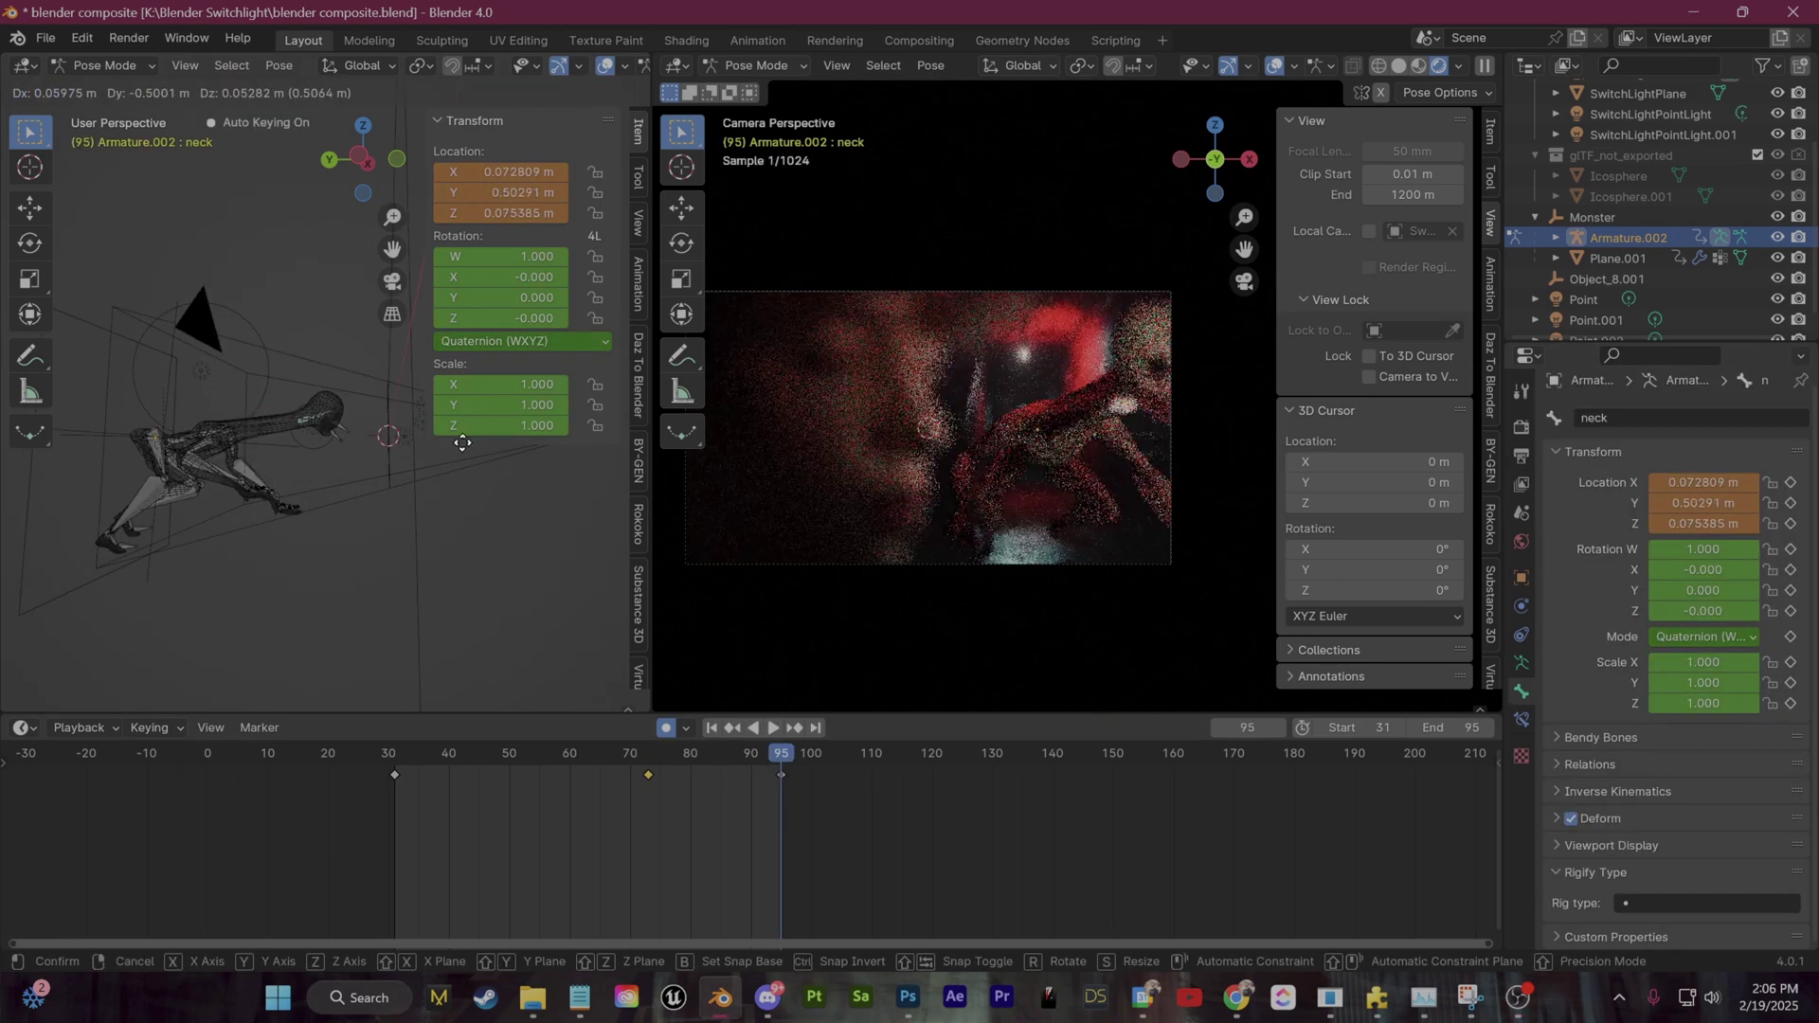
{"action": "left_click", "coordinate": [458, 441]}
{"action": "middle_click_drag", "start_coordinate": [417, 474], "coordinate": [445, 559]}
{"action": "key", "text": "g"}
{"action": "left_click", "coordinate": [417, 515]}
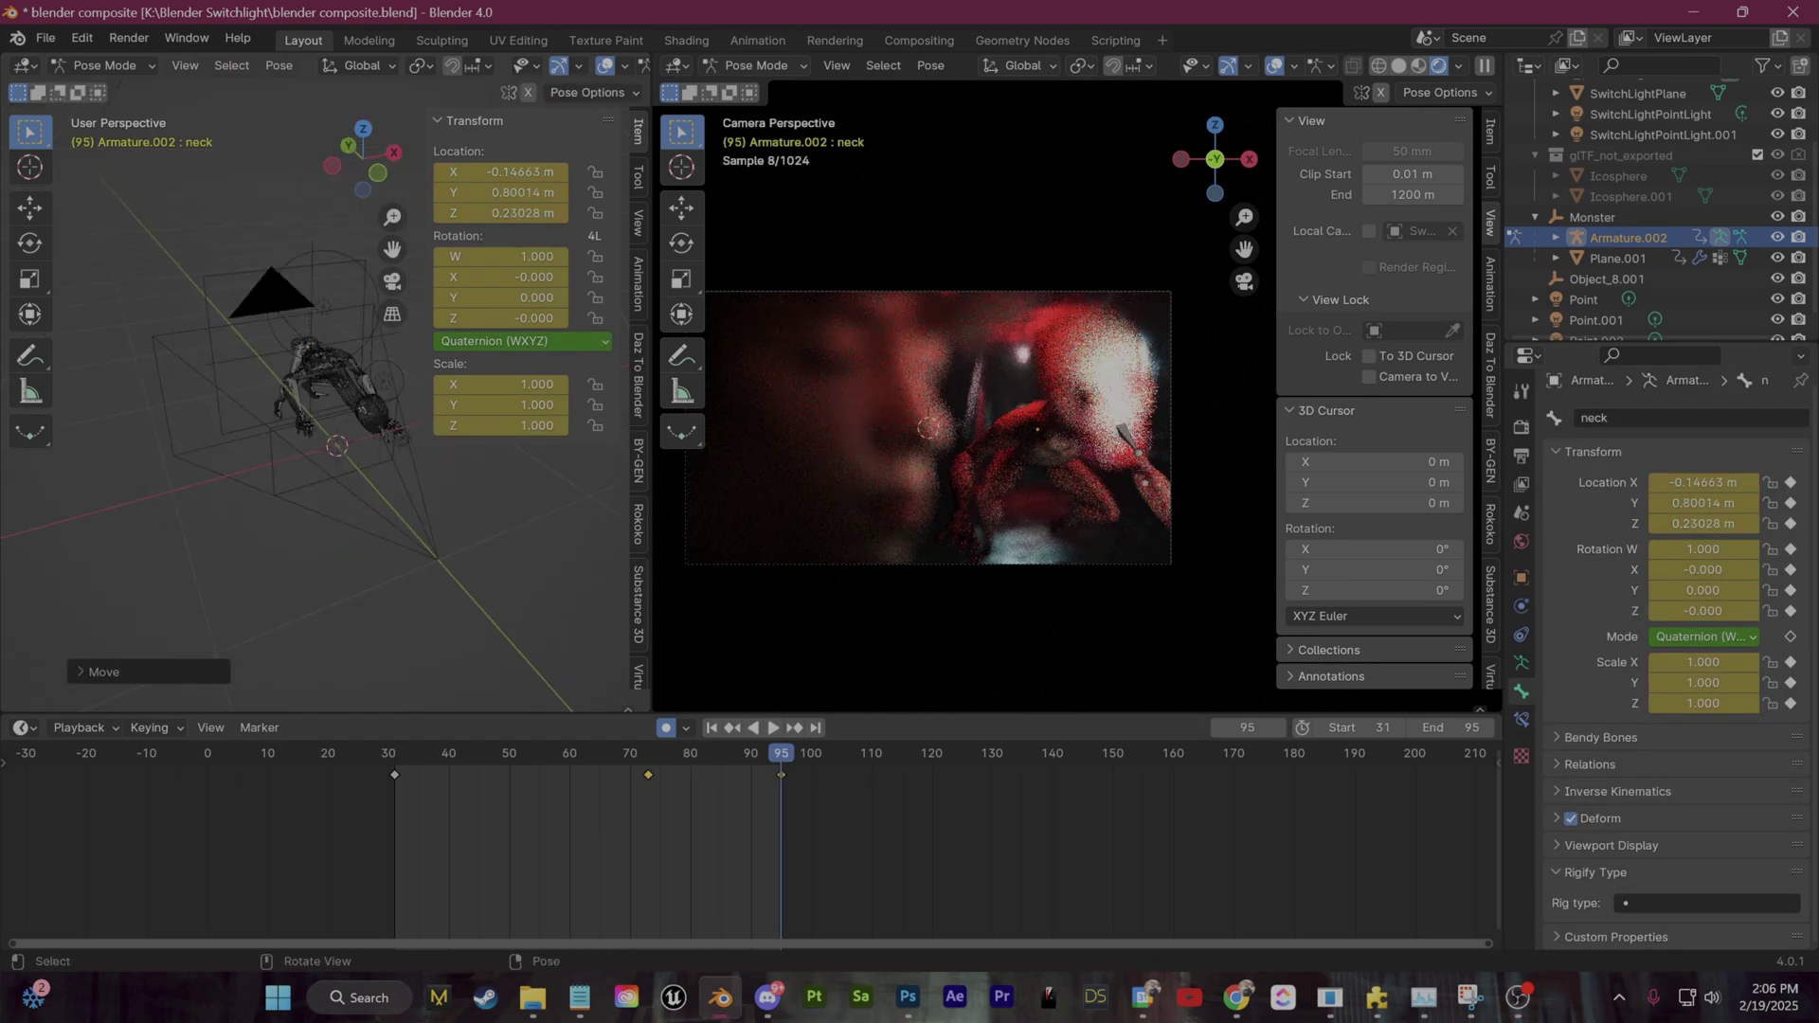
{"action": "key", "text": "r"}
{"action": "left_click_drag", "start_coordinate": [781, 754], "coordinate": [719, 775]}
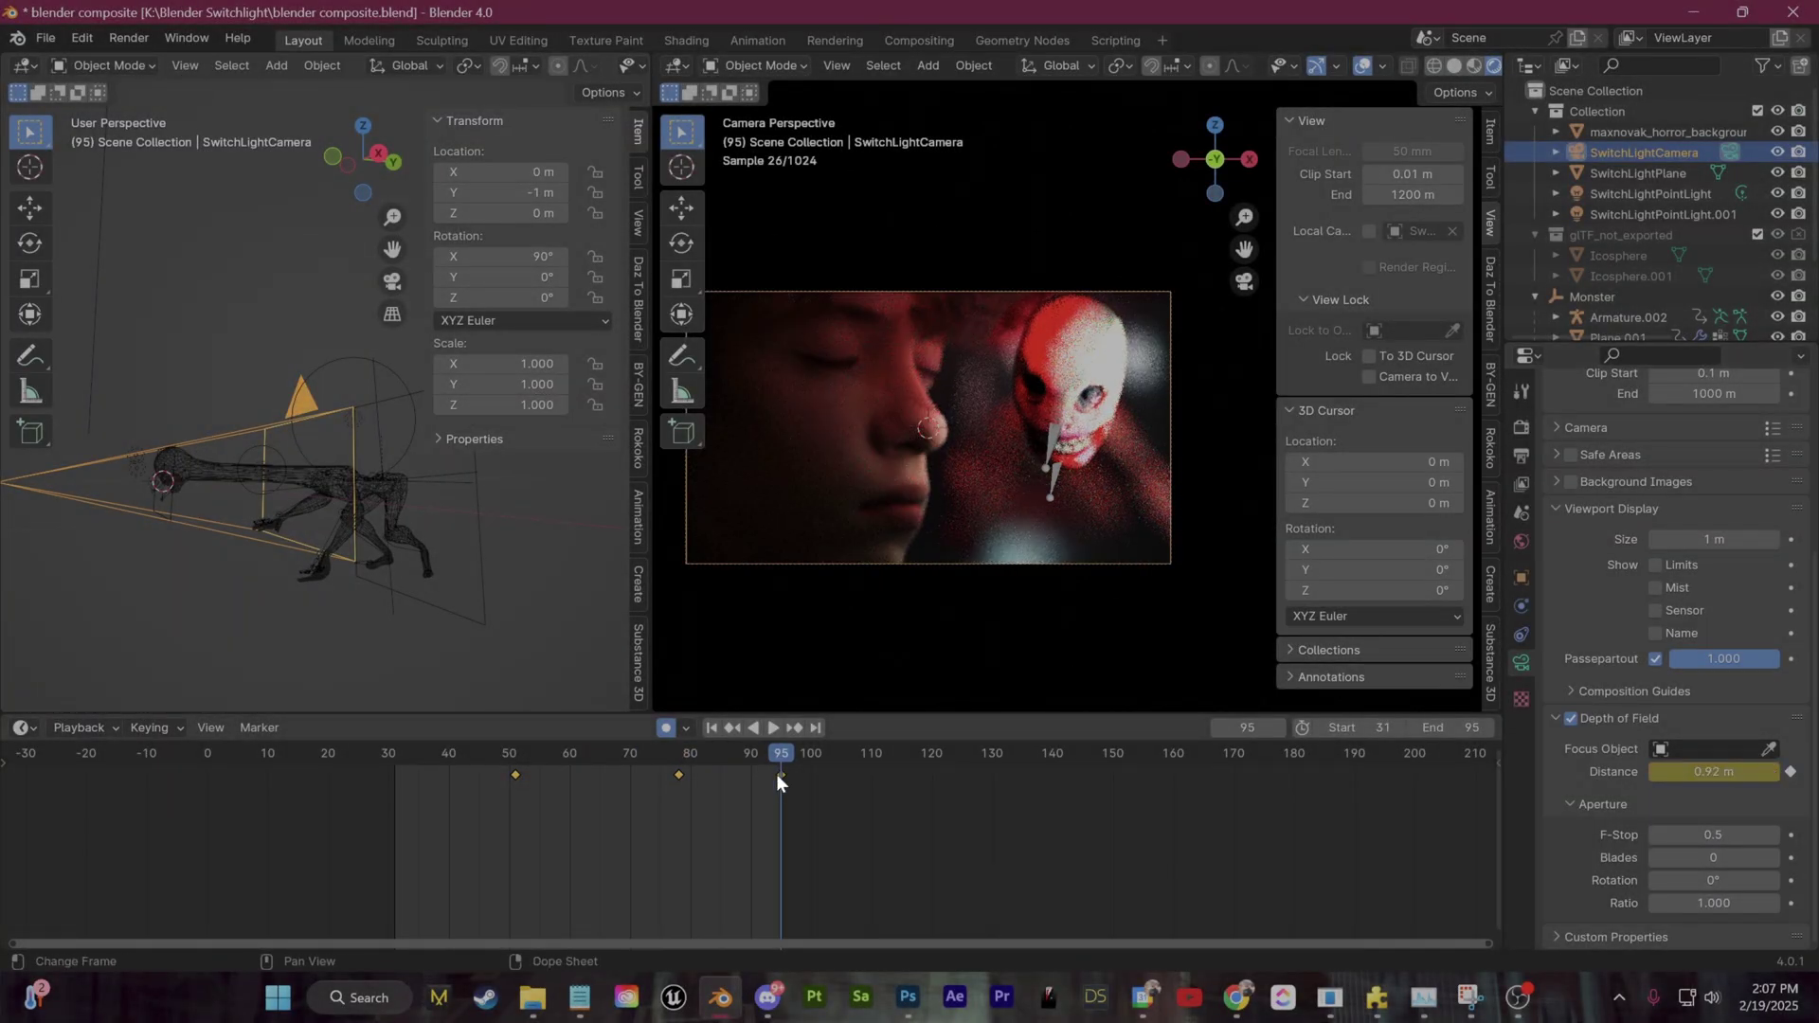
Step: Paste SwitchLightCamera's frame 78 focus distance key at frame 89 and preview the focus returning to the foreground
{"action": "left_click", "coordinate": [742, 754]}
{"action": "key", "text": "ctrl+v"}
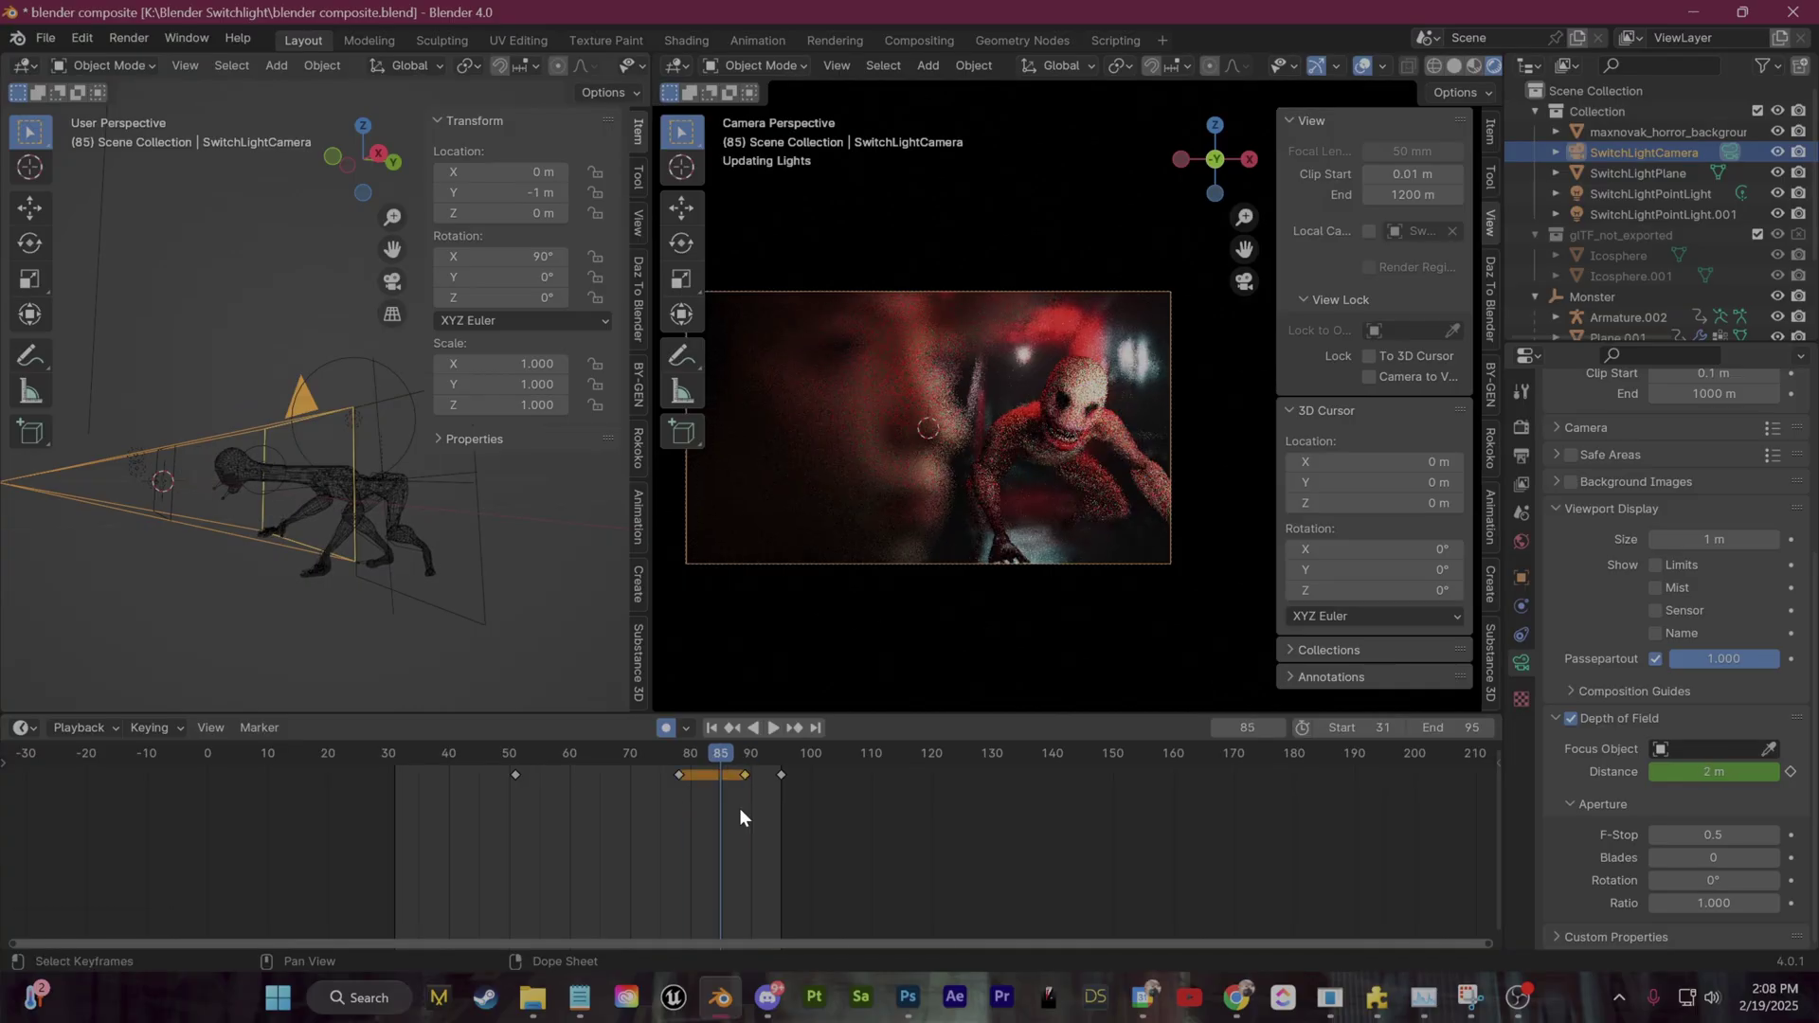
{"action": "key", "text": "space"}
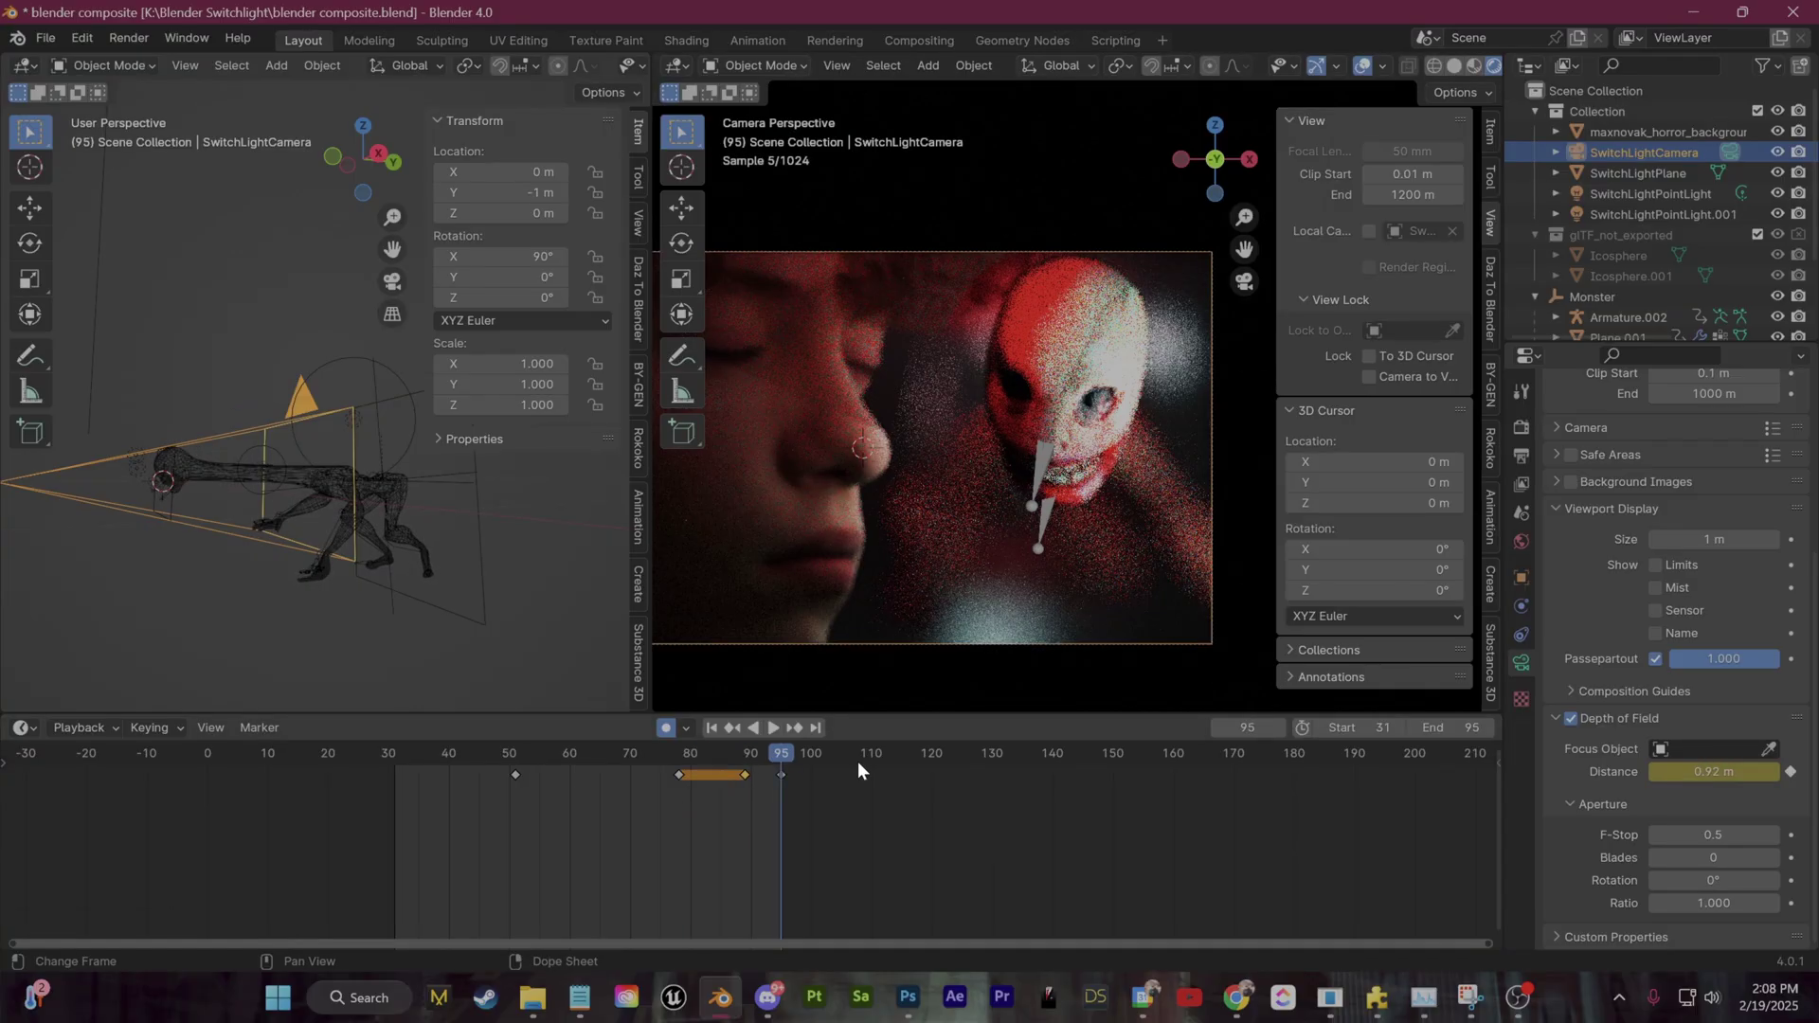
{"action": "scroll", "coordinate": [858, 763], "scroll_direction": "down", "scroll_amount": 1}
{"action": "scroll", "coordinate": [1108, 585], "scroll_direction": "down", "scroll_amount": 2}
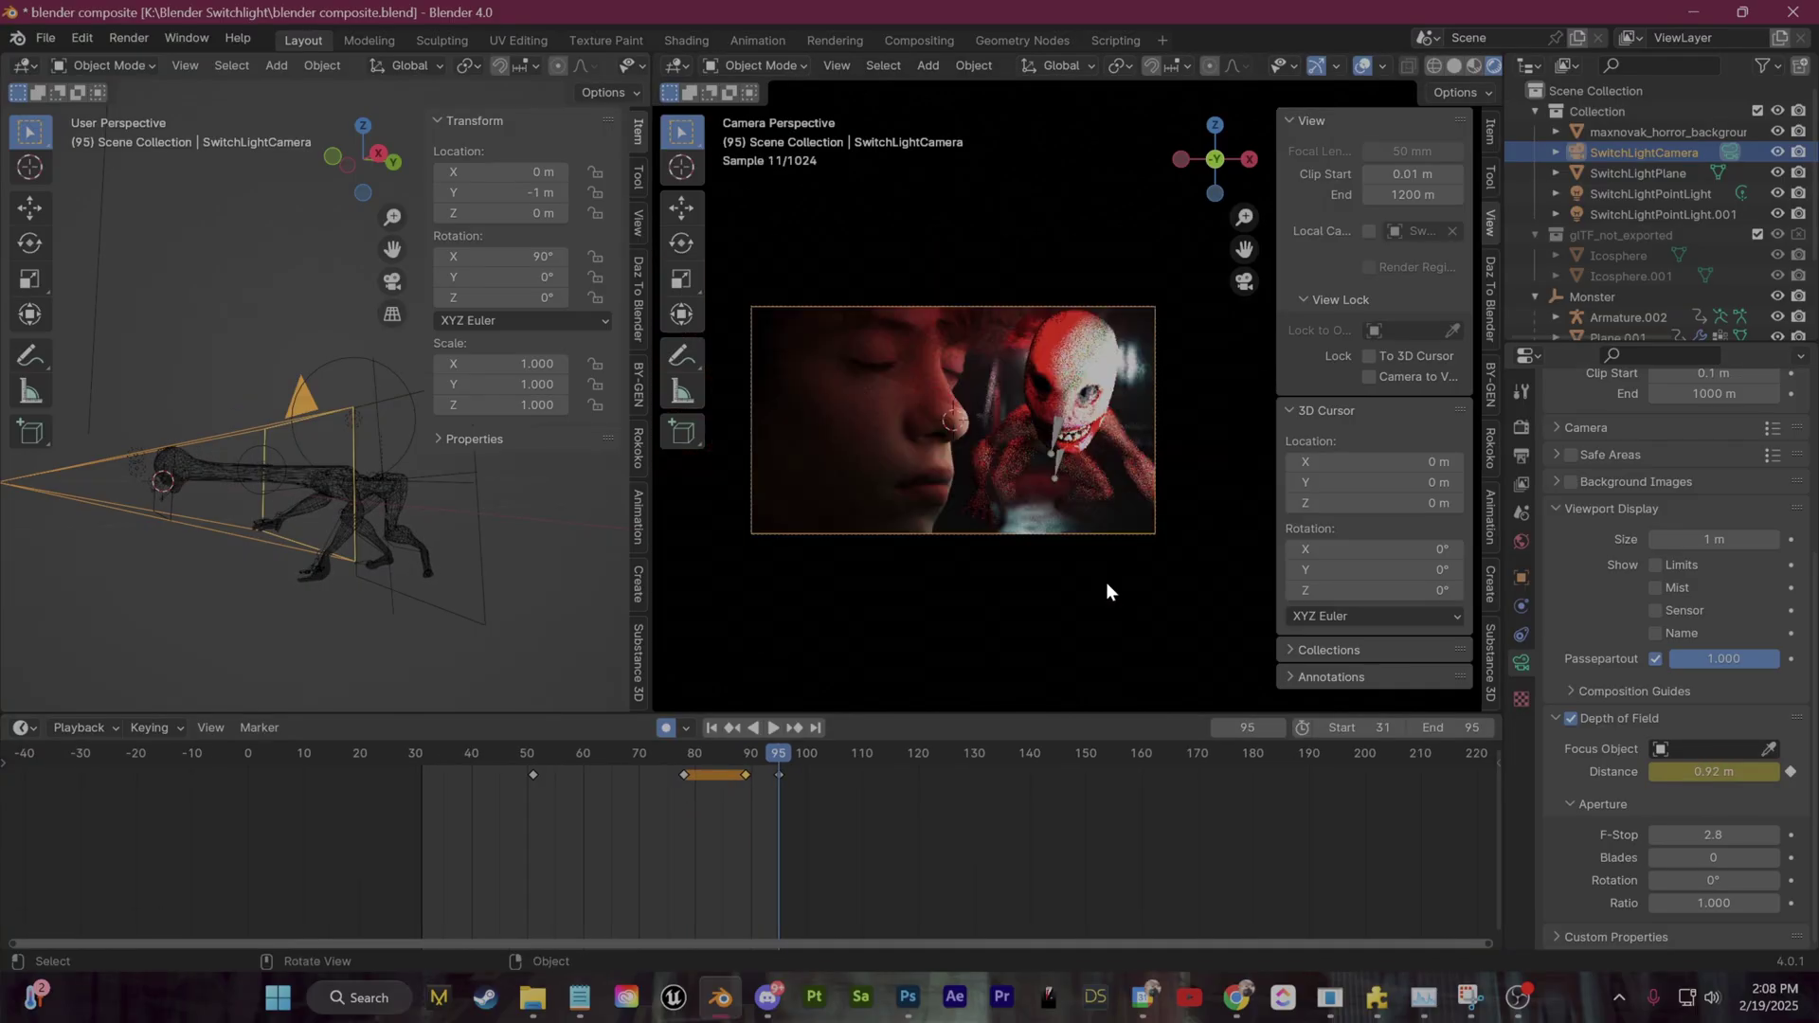
Step: Play the shot from around frames 88, 66 and 45 to check the monster's lunge and the focus changes
{"action": "left_click_drag", "start_coordinate": [779, 755], "coordinate": [739, 766]}
{"action": "key", "text": "space"}
{"action": "key", "text": "space"}
{"action": "left_click", "coordinate": [618, 755]}
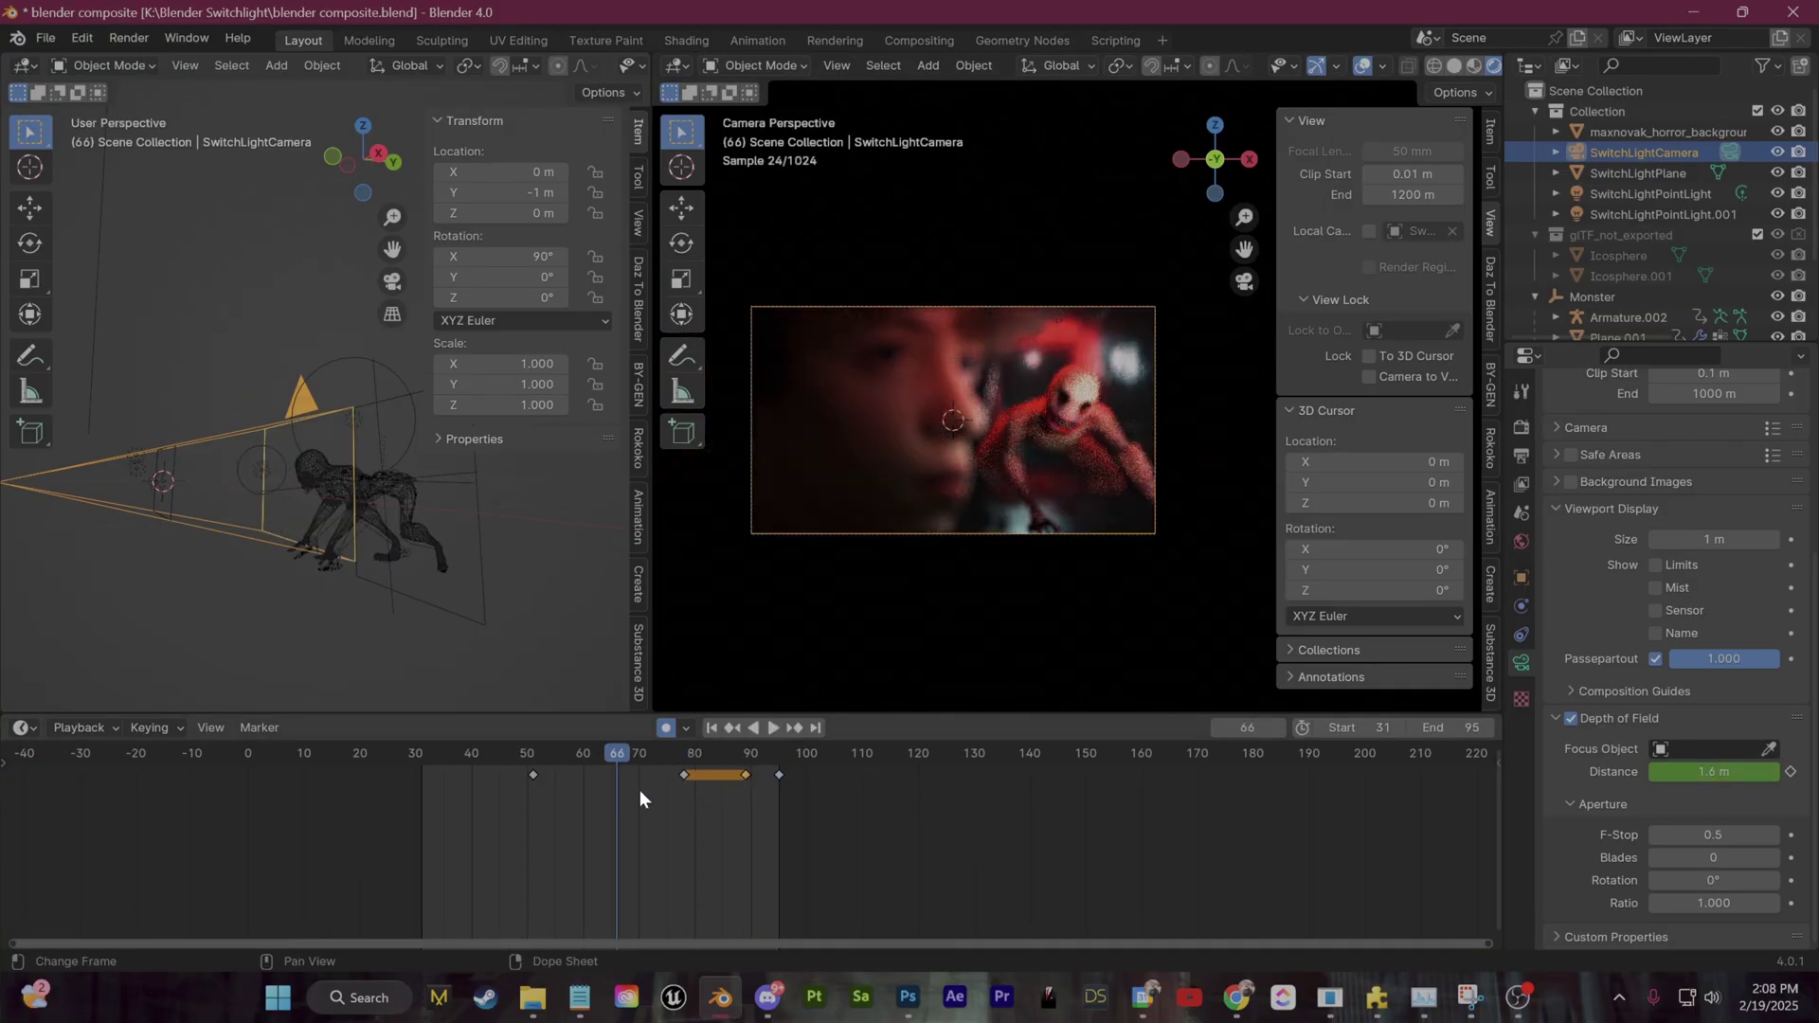
{"action": "key", "text": "space"}
{"action": "key", "text": "space"}
{"action": "left_click", "coordinate": [498, 762]}
{"action": "key", "text": "space"}
{"action": "key", "text": "space"}
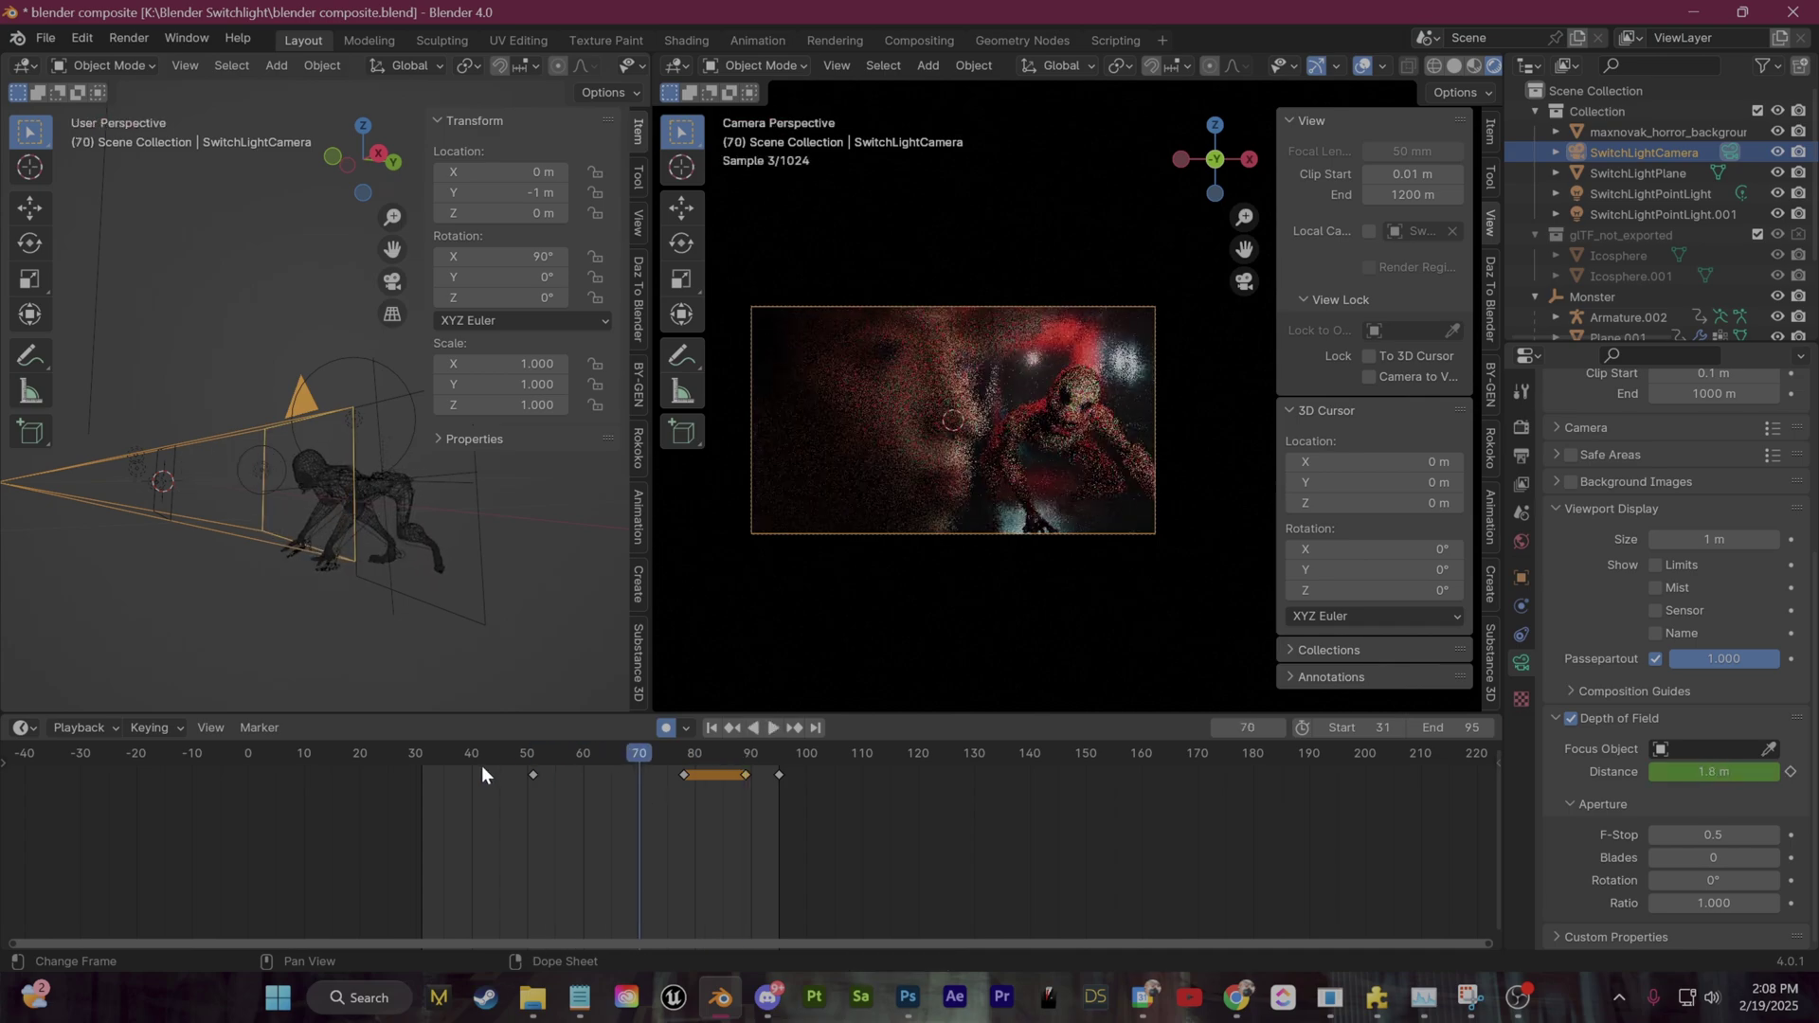
{"action": "key", "text": "space"}
{"action": "key", "text": "space"}
Step: Step forward frame by frame and replay the focus shift from the face to the monster from around frame 53
{"action": "key", "text": "Right"}
{"action": "key", "text": "Right"}
{"action": "key", "text": "Right"}
{"action": "key", "text": "Right"}
{"action": "key", "text": "Right"}
{"action": "key", "text": "Right"}
{"action": "key", "text": "Right"}
{"action": "key", "text": "Right"}
{"action": "key", "text": "Right"}
{"action": "key", "text": "Right"}
{"action": "key", "text": "Right"}
{"action": "key", "text": "Right"}
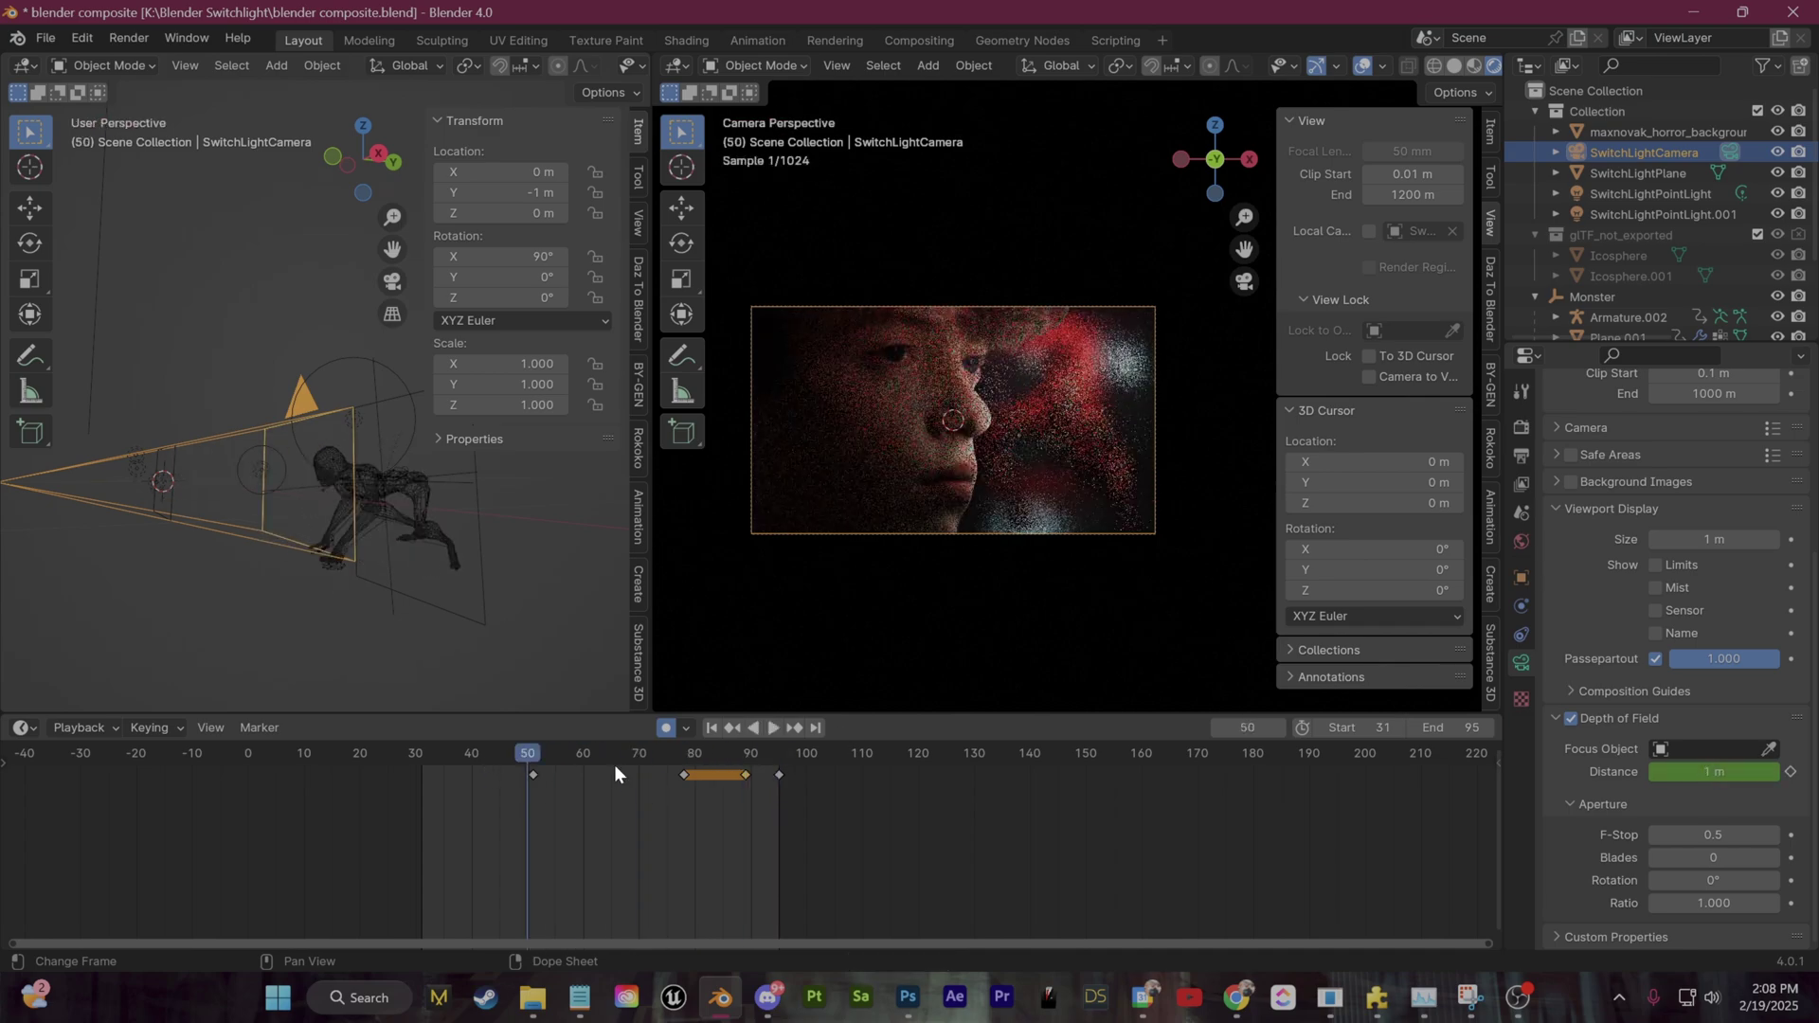
{"action": "left_click_drag", "start_coordinate": [684, 762], "coordinate": [543, 776]}
{"action": "key", "text": "space"}
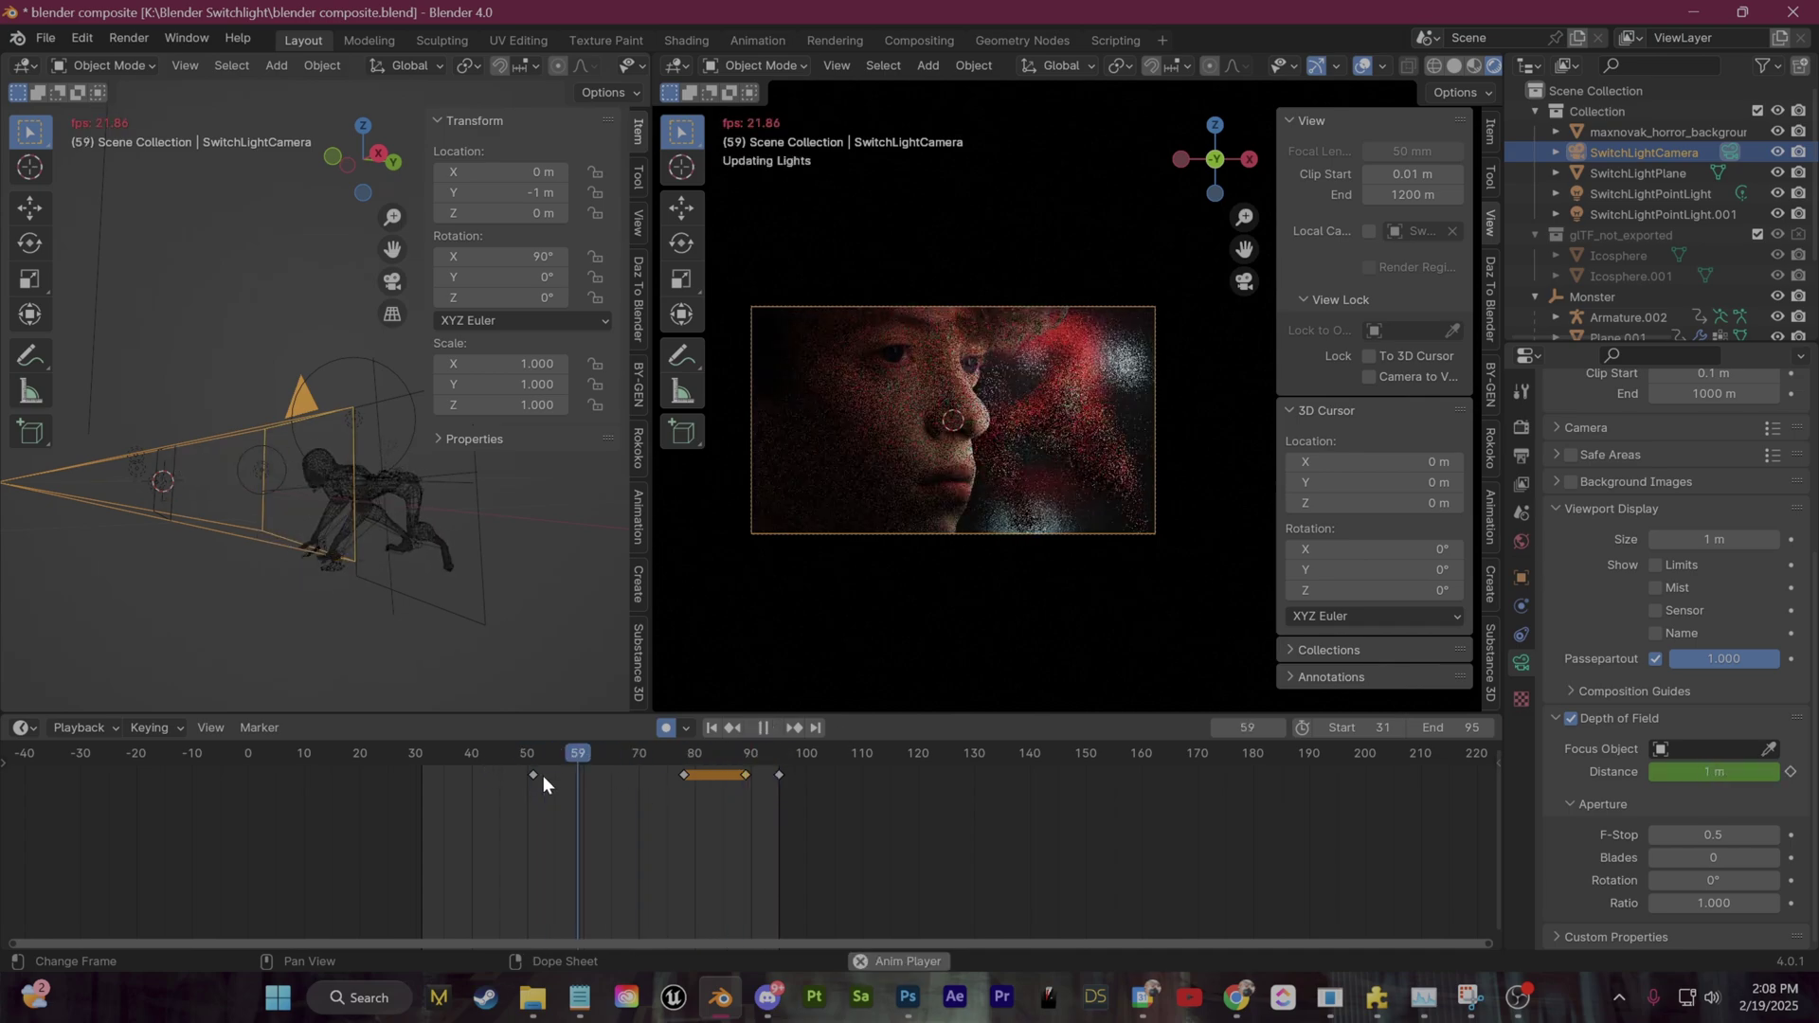
{"action": "key", "text": "space"}
{"action": "key", "text": "space"}
{"action": "key", "text": "space"}
{"action": "key", "text": "space"}
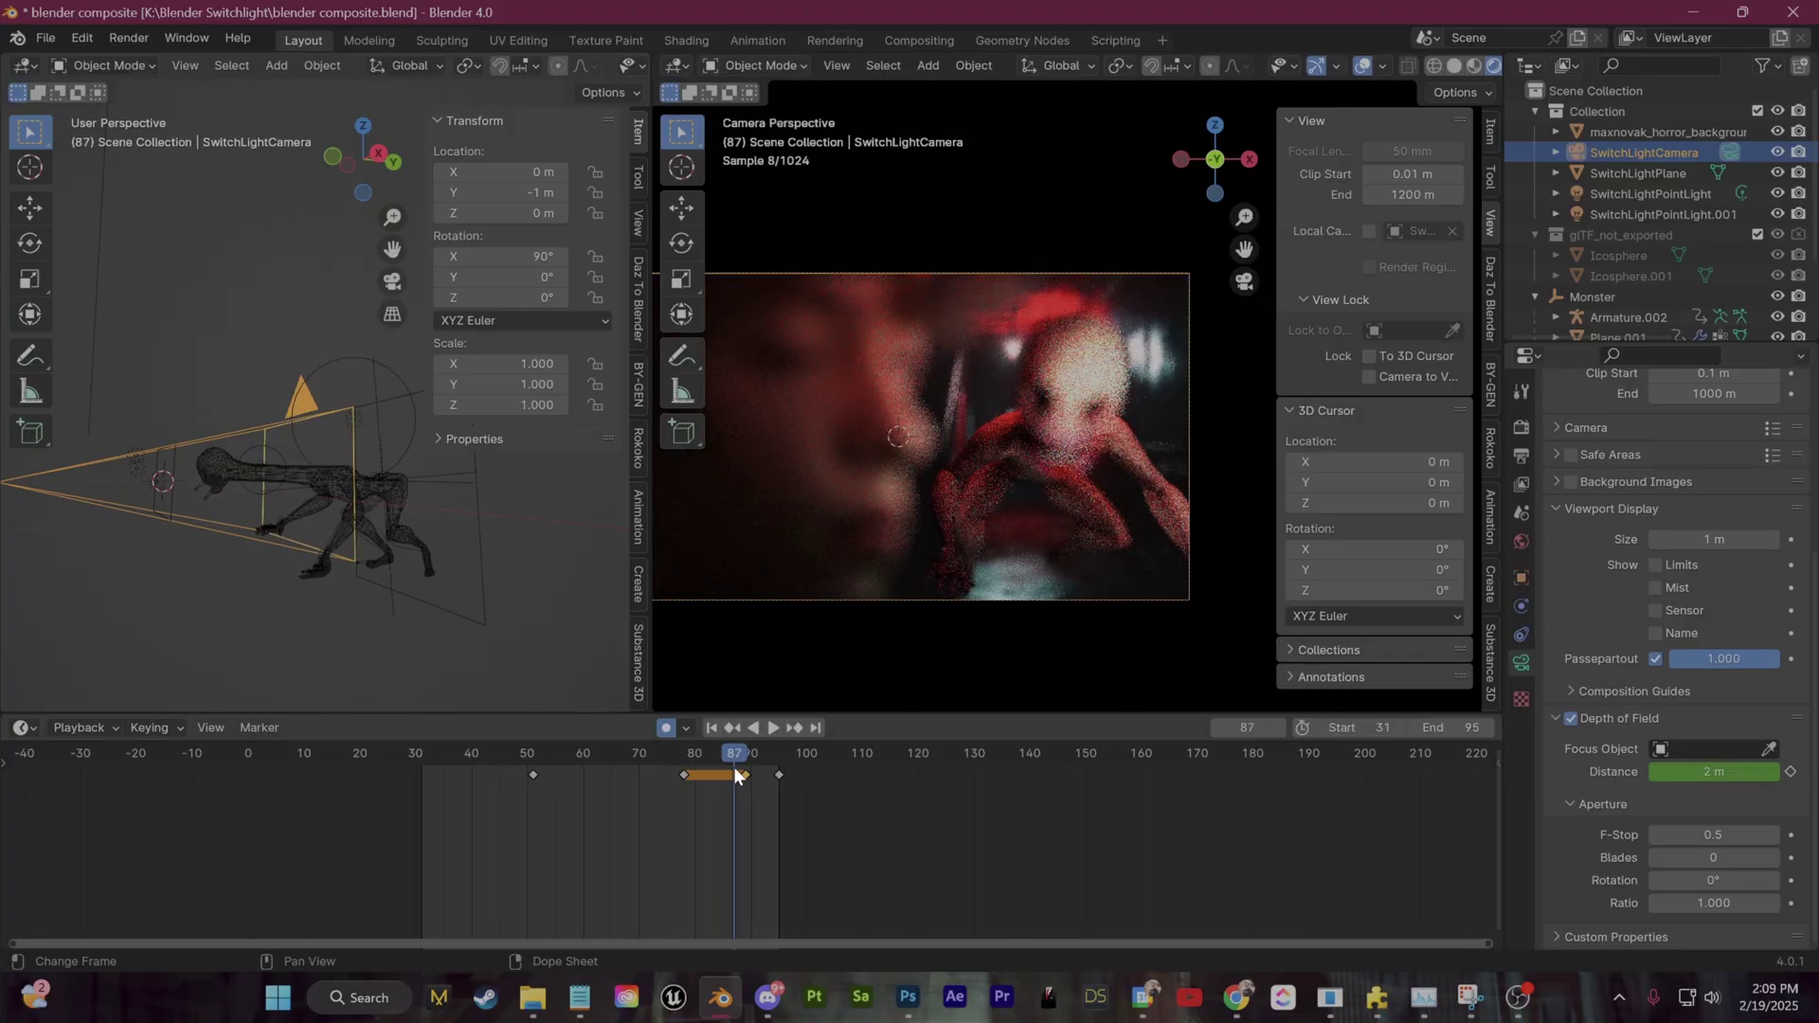
Step: Delete SwitchLightCamera's focus distance keys at frames 89 and 95, and adjust the focus distance at frame 88
{"action": "key", "text": "Delete"}
{"action": "left_click", "coordinate": [785, 776]}
{"action": "key", "text": "Delete"}
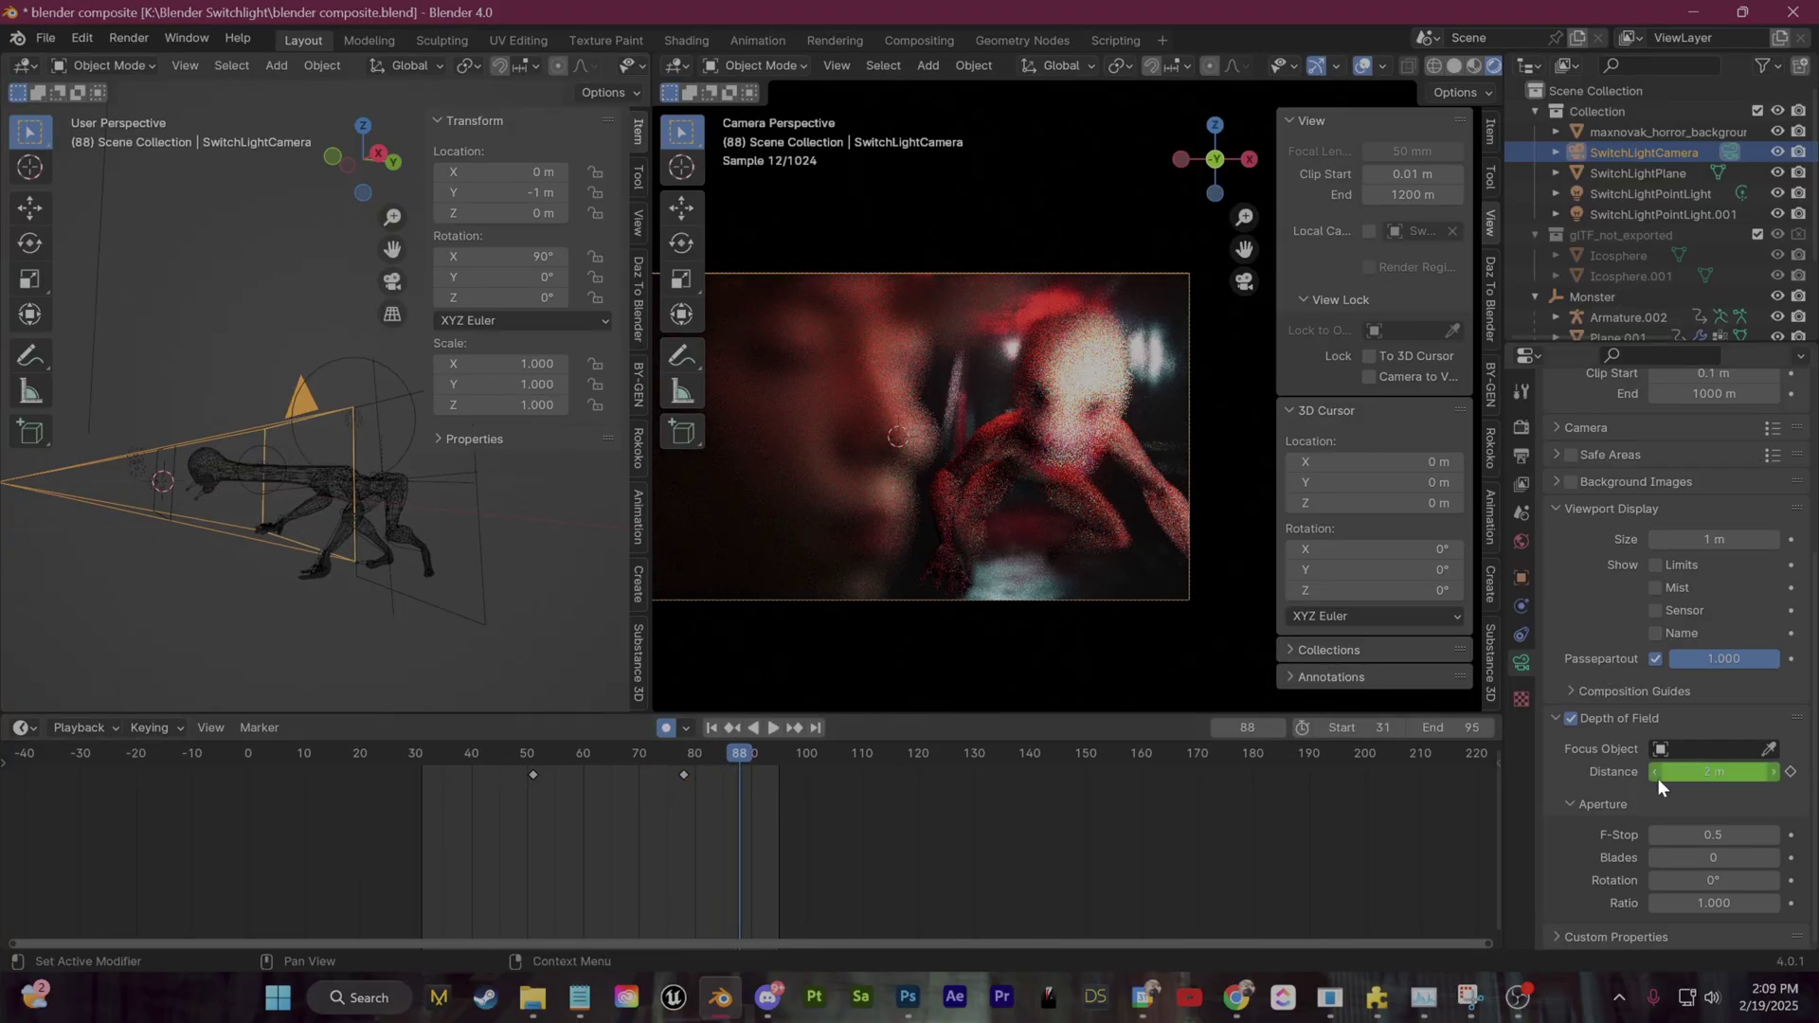
{"action": "left_click_drag", "start_coordinate": [1662, 775], "coordinate": [1622, 775]}
{"action": "middle_click_drag", "start_coordinate": [409, 587], "coordinate": [380, 589]}
{"action": "left_click", "coordinate": [698, 756]}
{"action": "left_click_drag", "start_coordinate": [699, 754], "coordinate": [653, 788]}
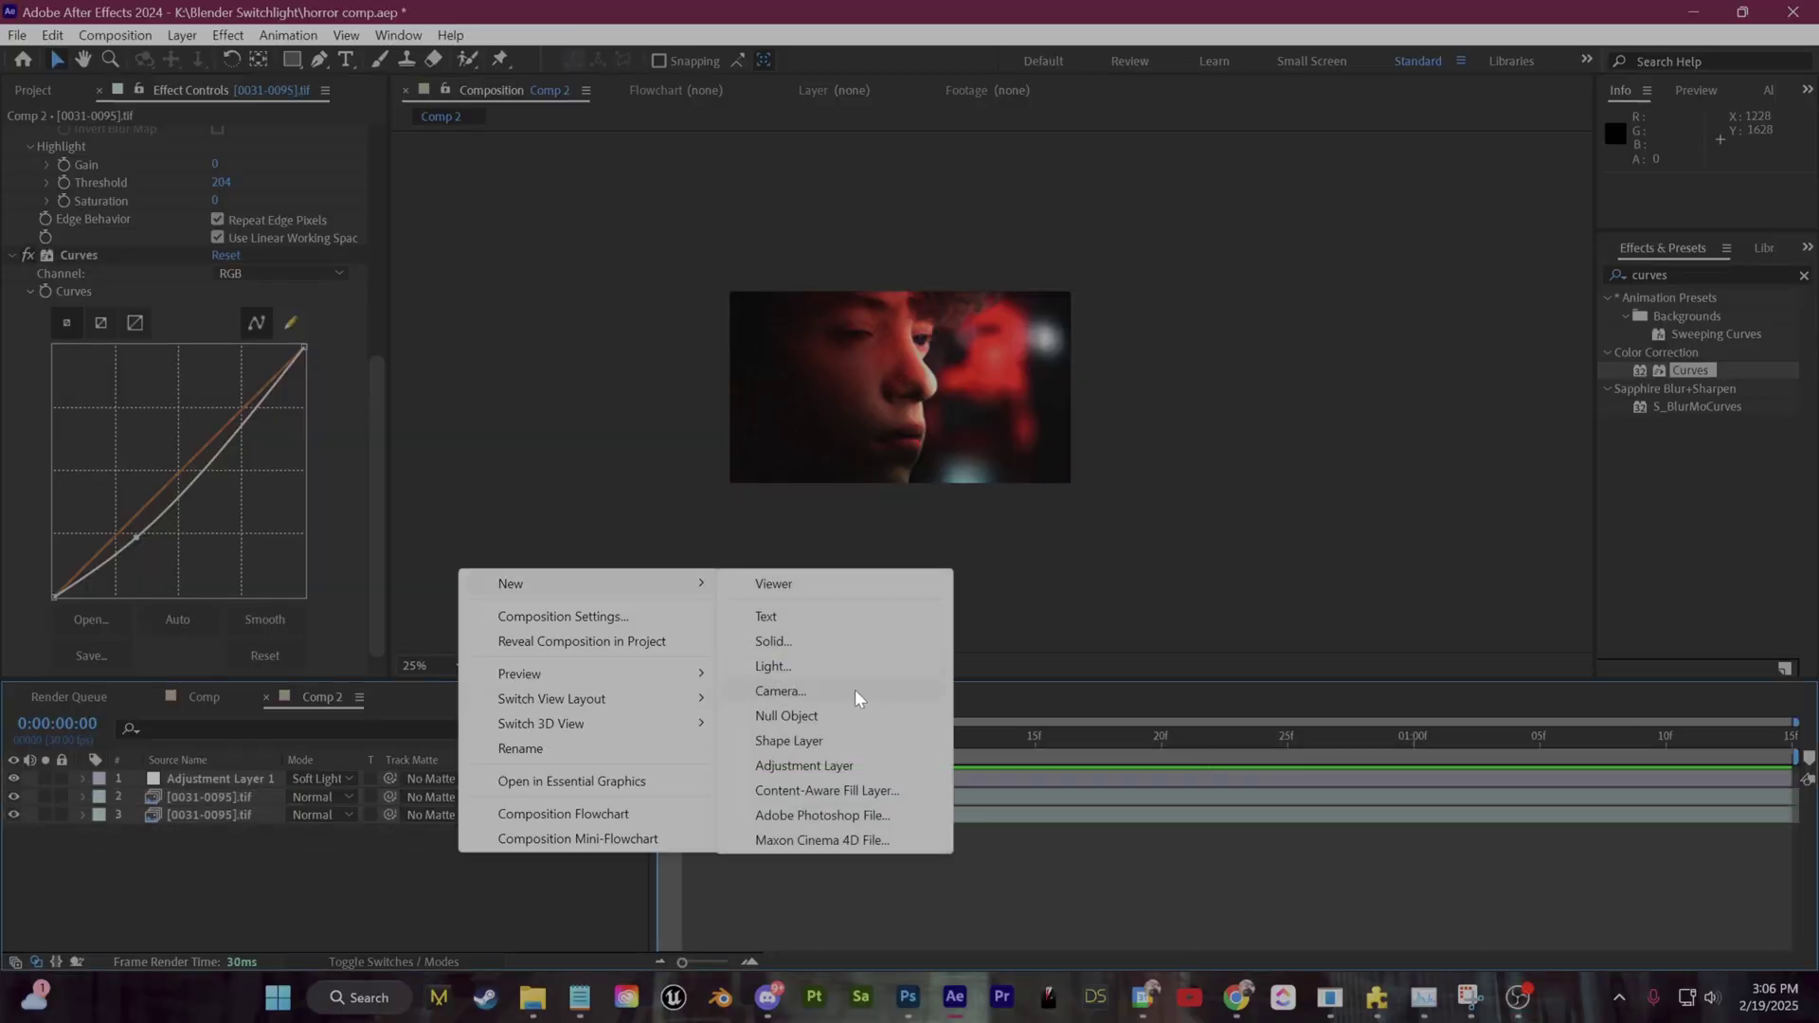
Step: Switch to After Effects, add a camera to Comp 2, and key its Position and Point of Interest for a push-in
{"action": "left_click", "coordinate": [855, 689]}
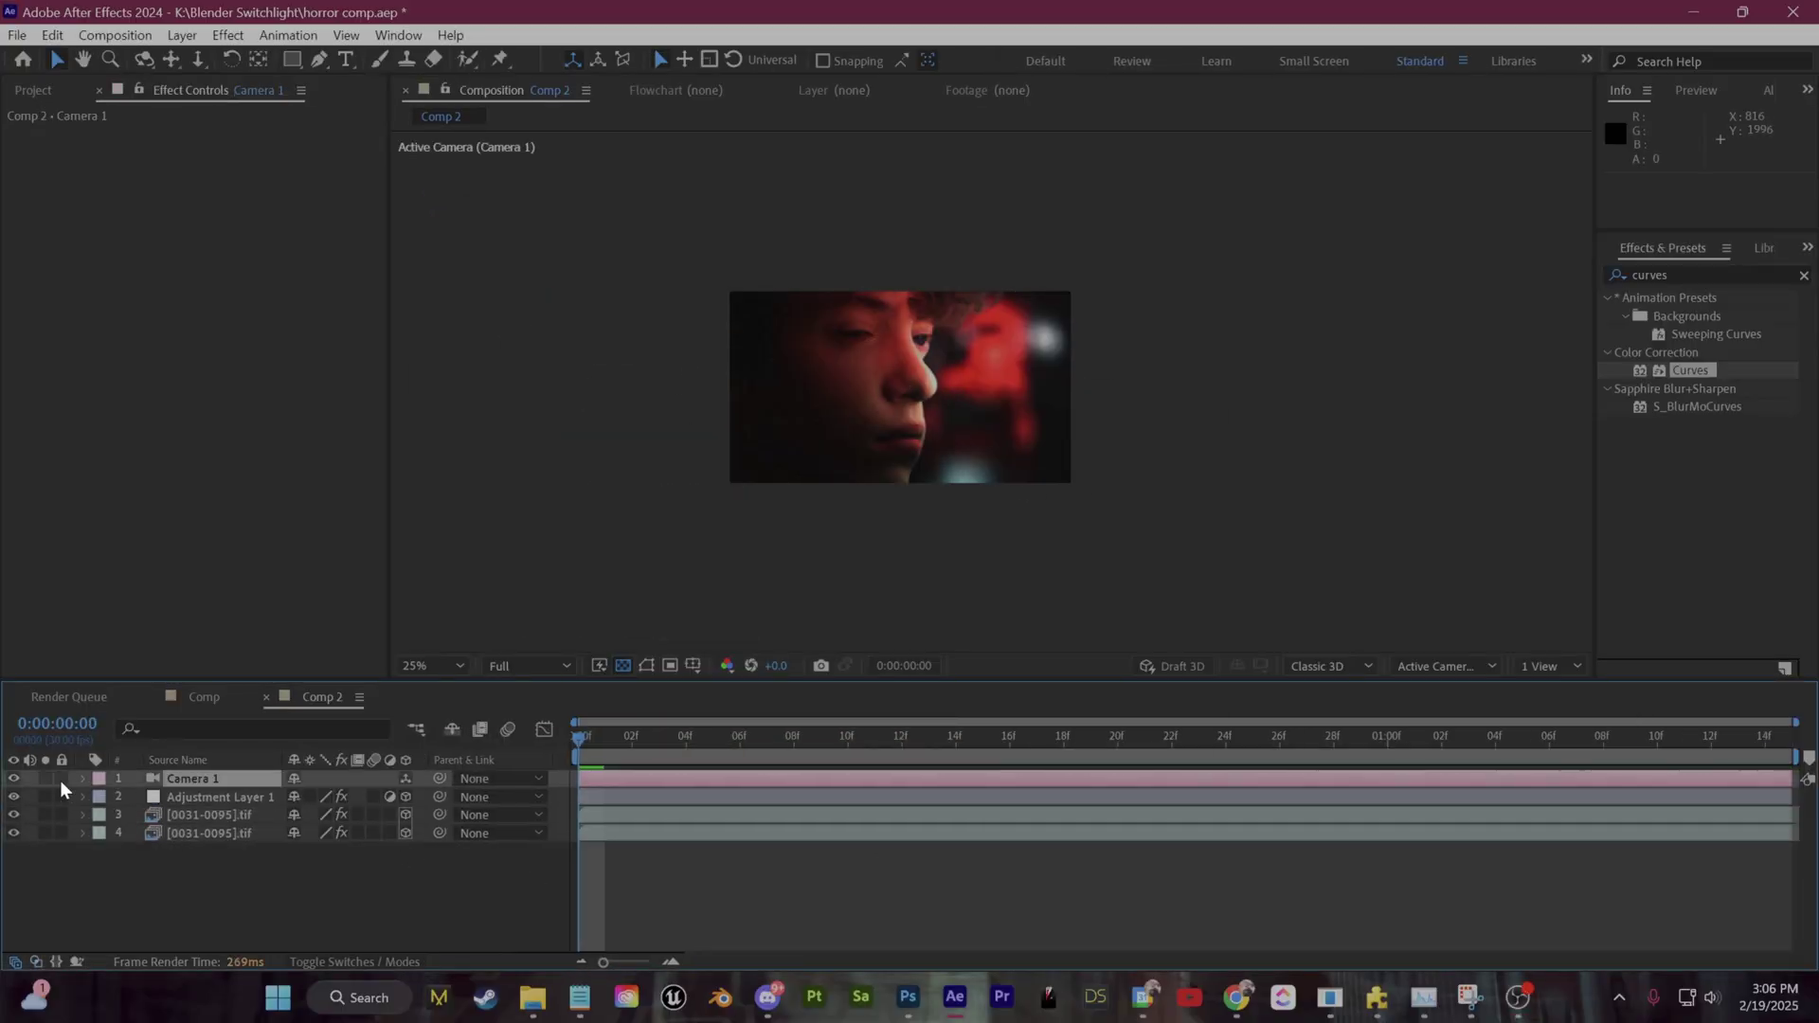
{"action": "left_click_drag", "start_coordinate": [938, 379], "coordinate": [999, 353]}
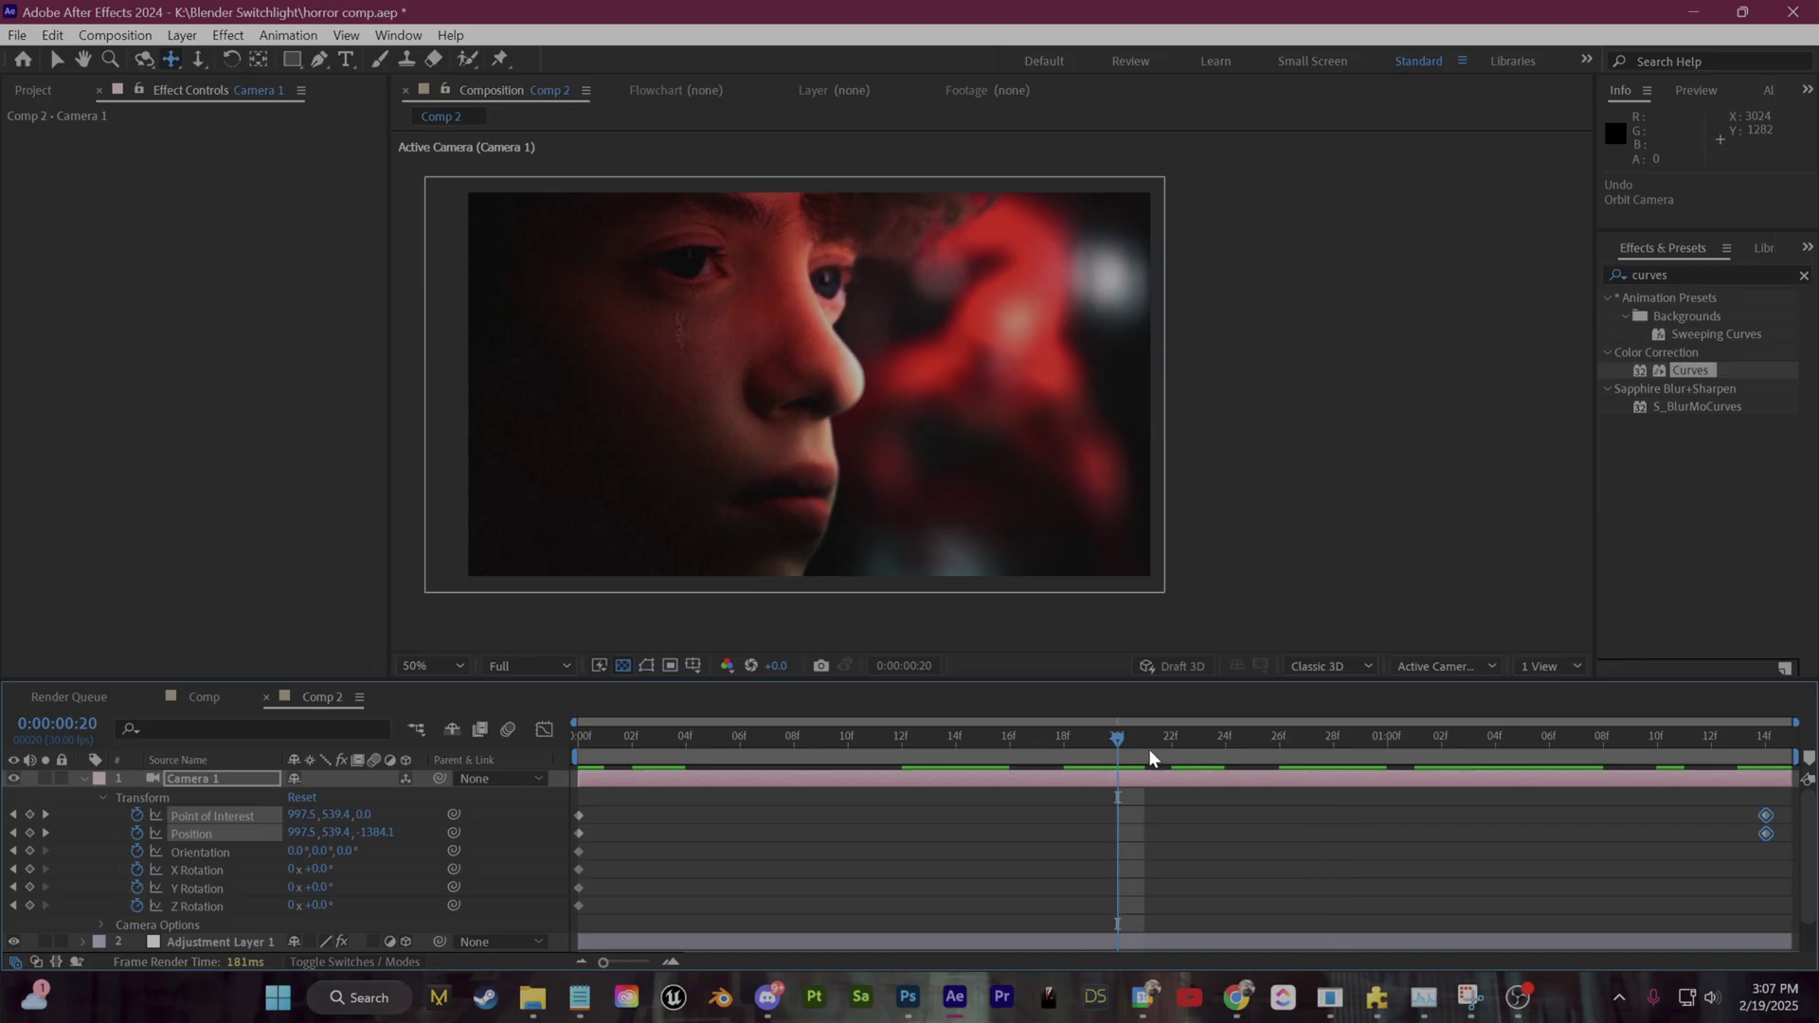
{"action": "key", "text": "space"}
{"action": "scroll", "coordinate": [1182, 625], "scroll_direction": "down", "scroll_amount": 2}
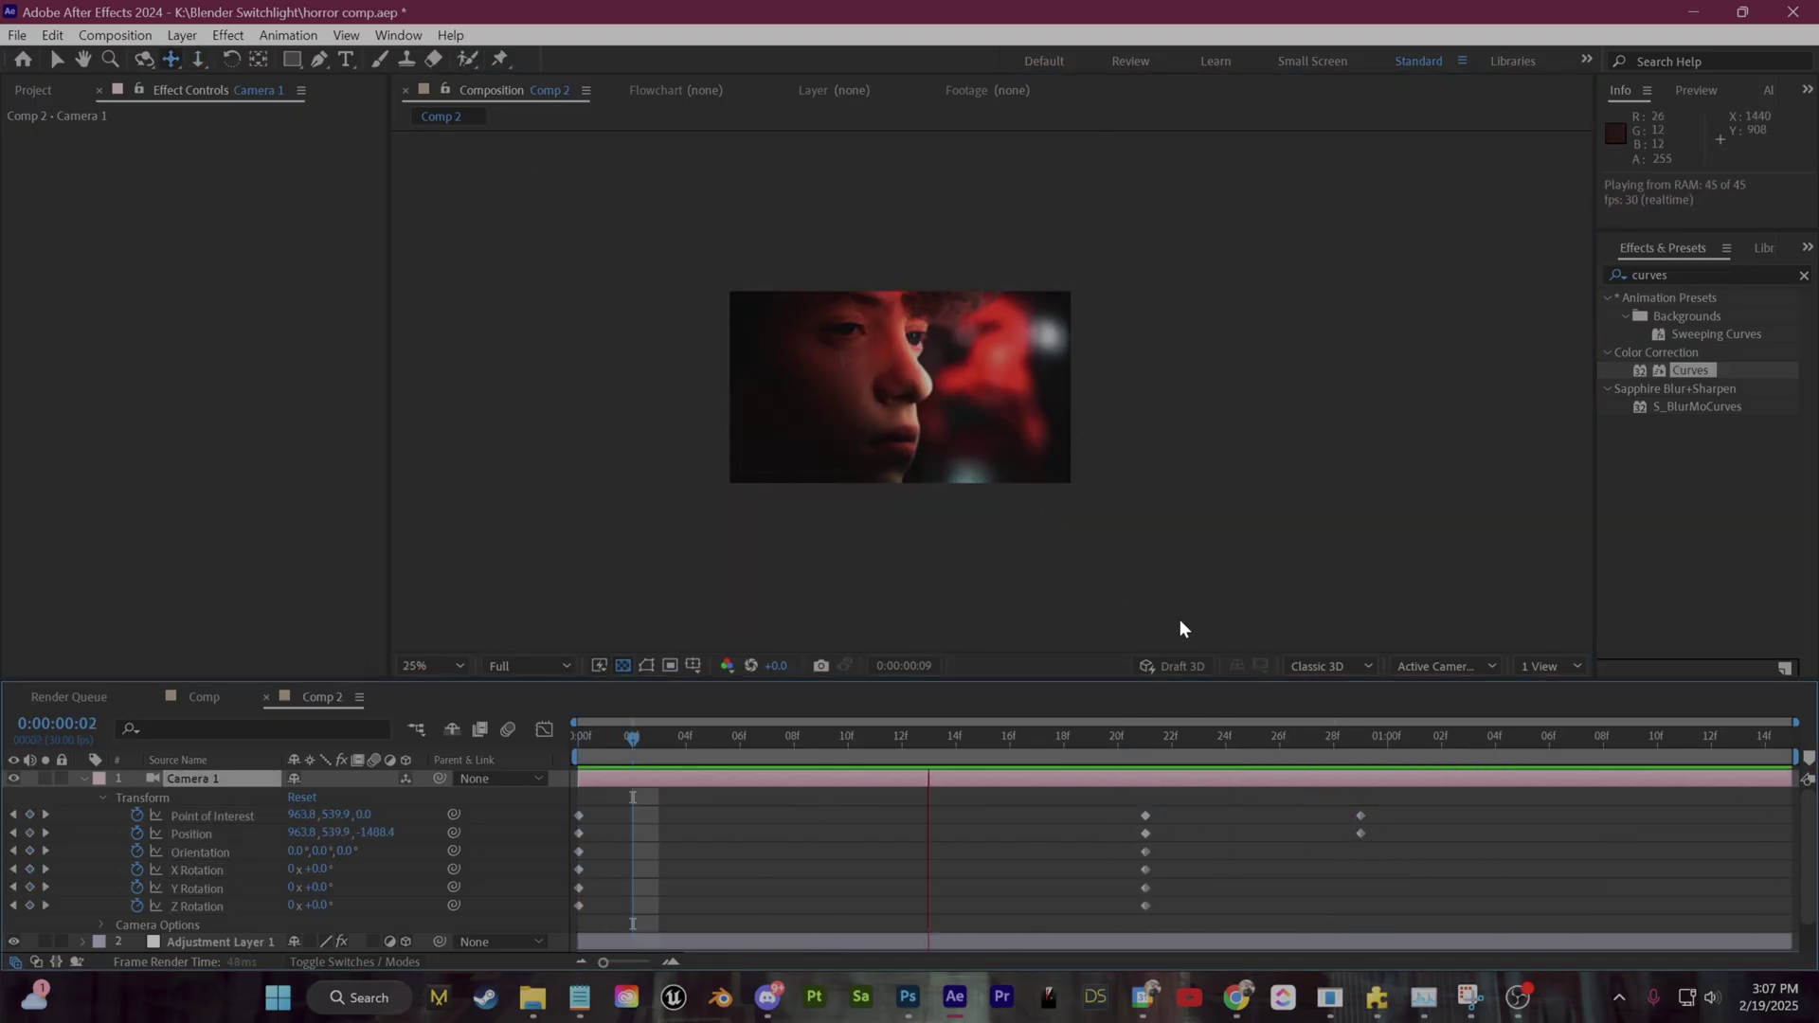
Step: Move the camera's last Position and Point of Interest keys to frame 24, and enable motion blur for the adjustment layer and both footage layers
{"action": "left_click_drag", "start_coordinate": [1361, 816], "coordinate": [1226, 816]}
{"action": "left_click", "coordinate": [354, 962]}
{"action": "left_click", "coordinate": [407, 962]}
{"action": "scroll", "coordinate": [374, 907], "scroll_direction": "down", "scroll_amount": 1}
{"action": "left_click_drag", "start_coordinate": [374, 907], "coordinate": [374, 943]}
{"action": "left_click", "coordinate": [508, 730]}
{"action": "scroll", "coordinate": [906, 493], "scroll_direction": "up", "scroll_amount": 2}
{"action": "key", "text": "space"}
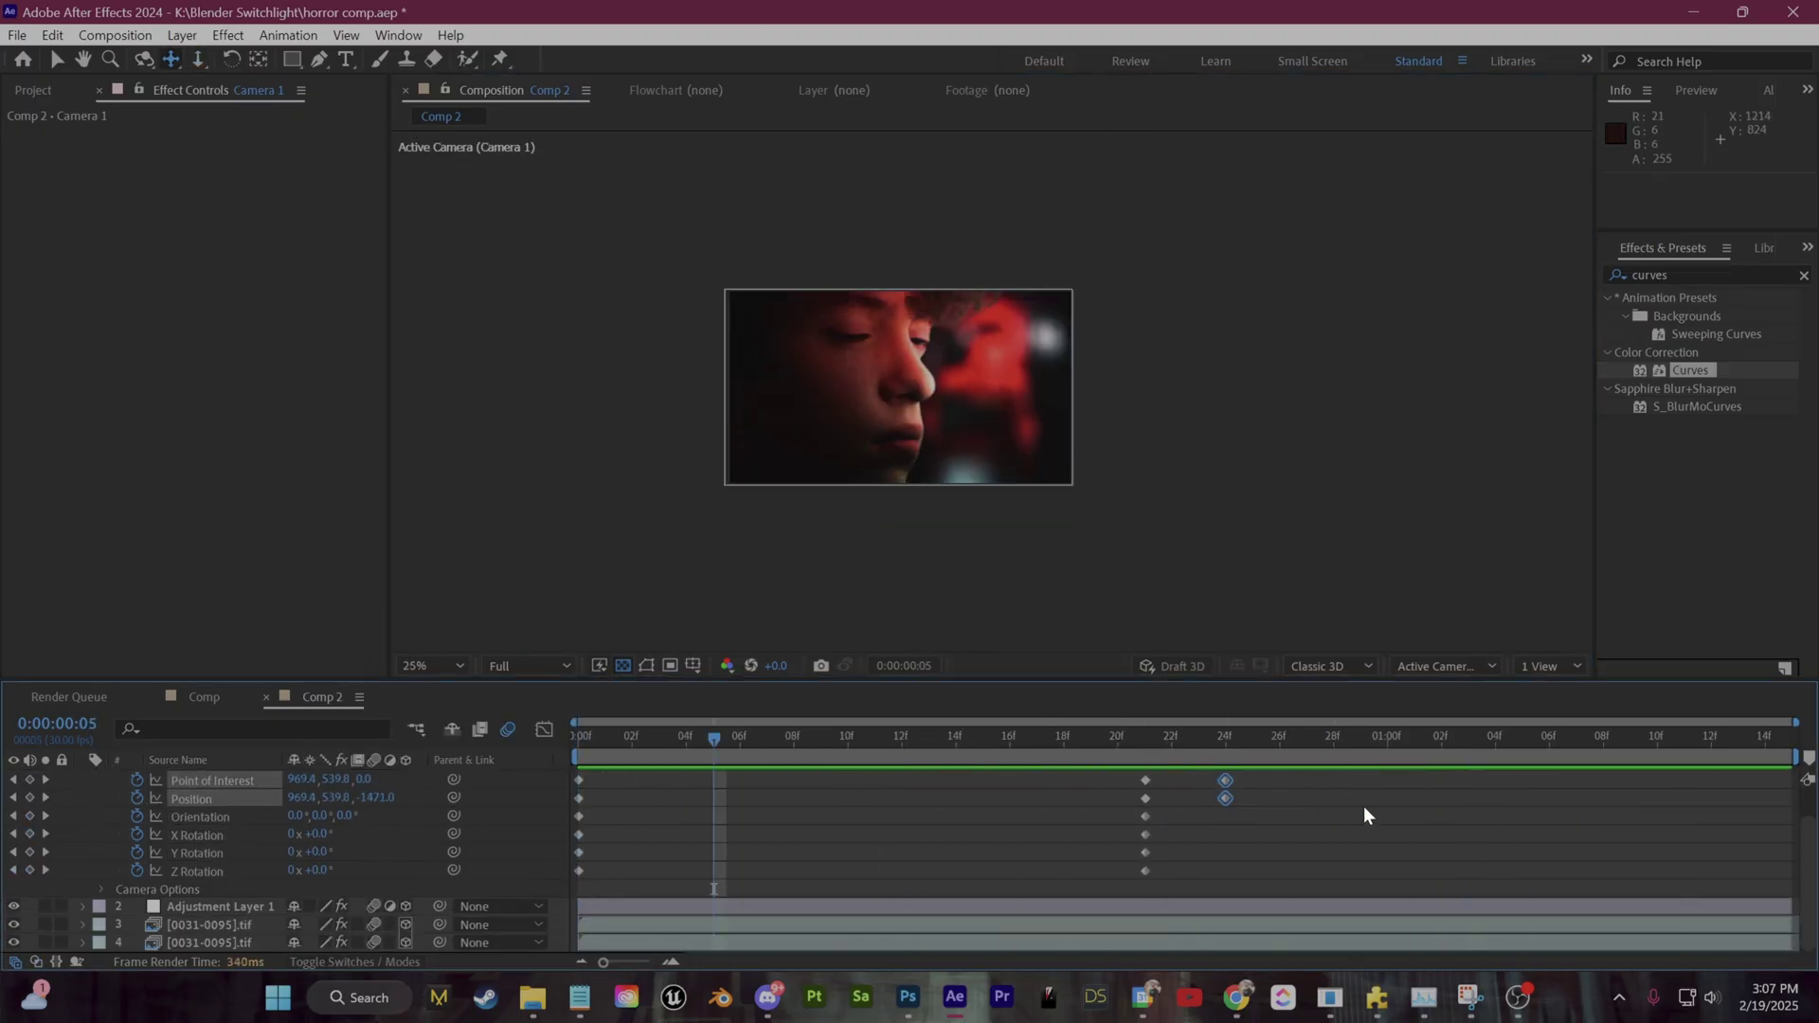
Step: Ease the camera's later keyframes and shift them to 1:08, with the last Position and Point of Interest keys at 1:14
{"action": "key", "text": "ctrl+shift+k"}
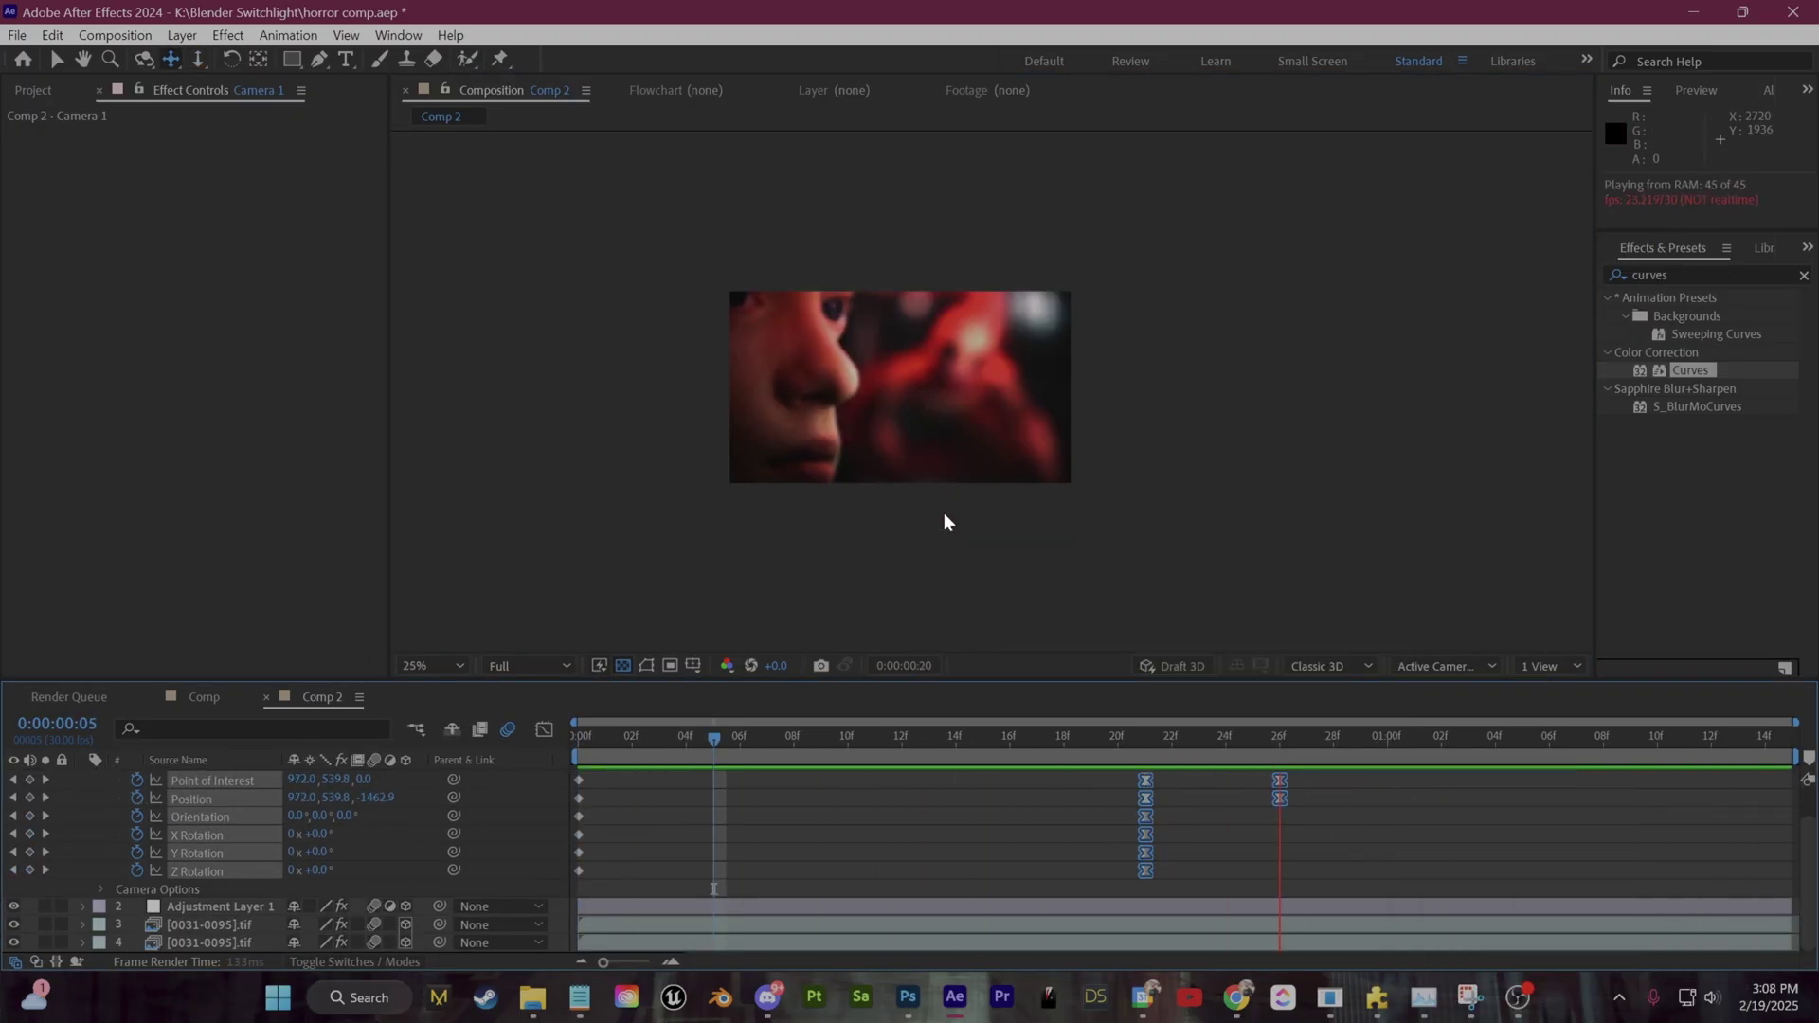
{"action": "scroll", "coordinate": [942, 504], "scroll_direction": "up", "scroll_amount": 2}
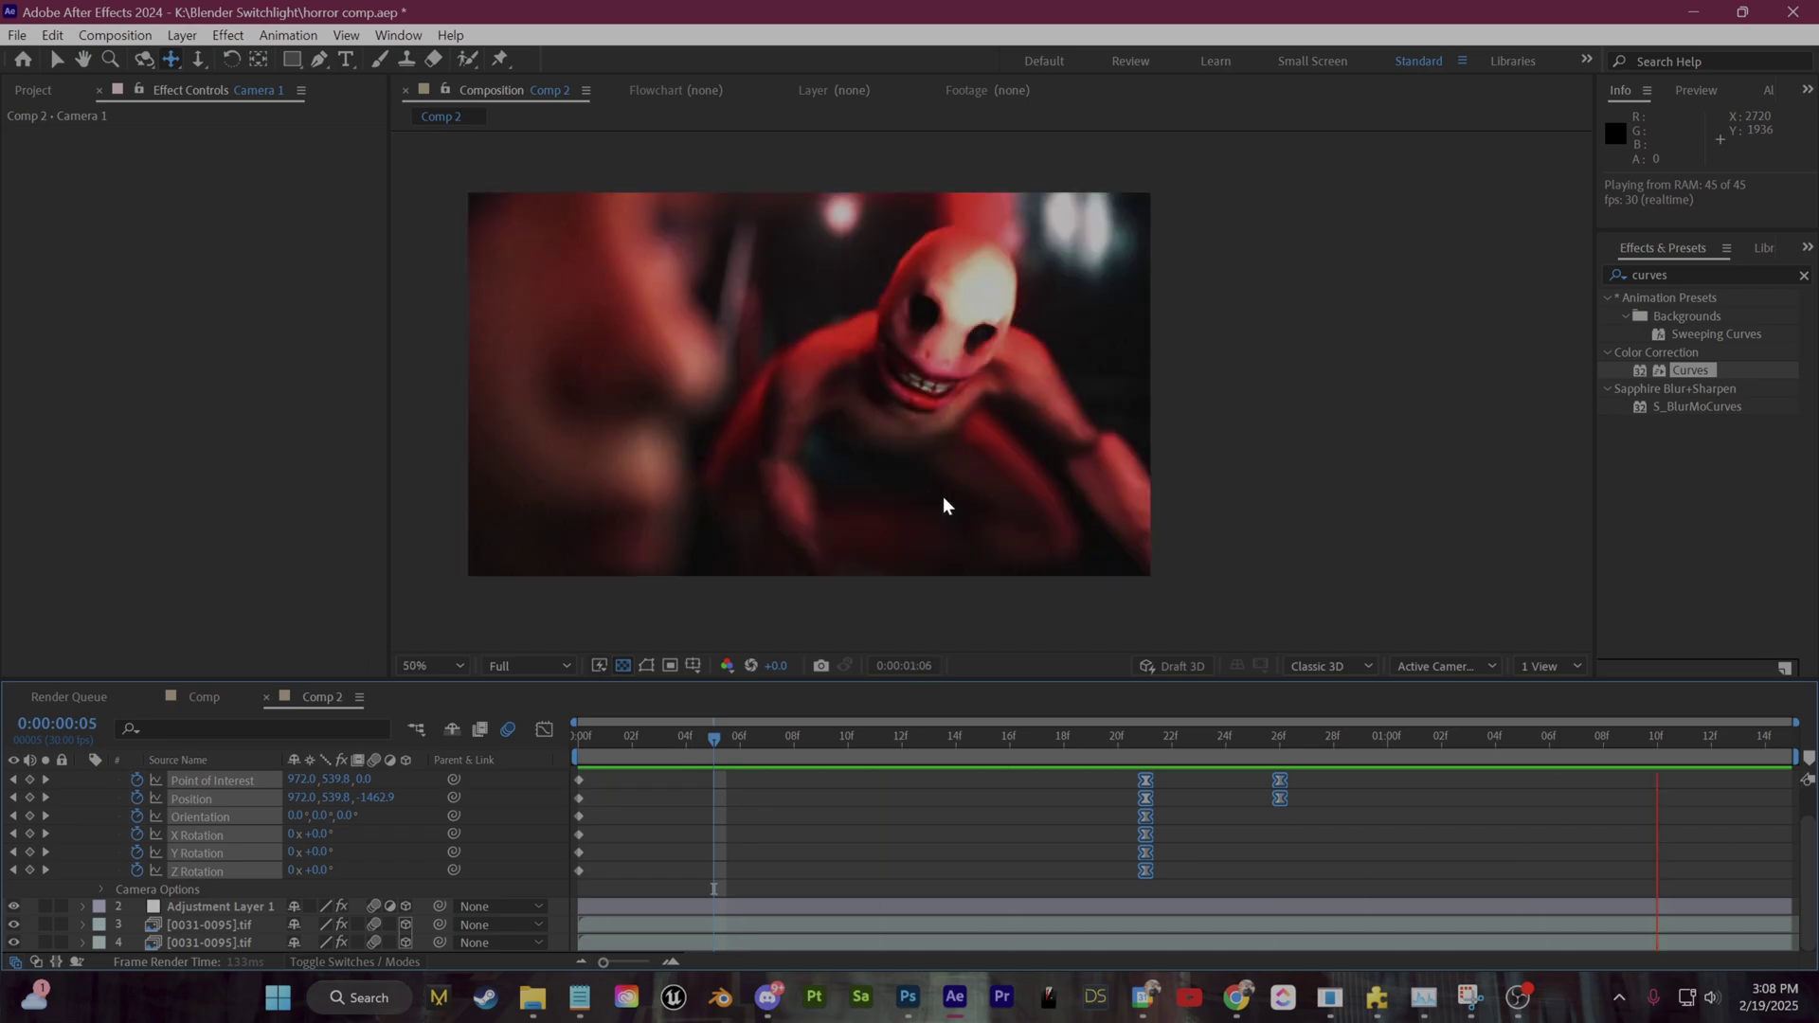
{"action": "scroll", "coordinate": [941, 504], "scroll_direction": "down", "scroll_amount": 2}
{"action": "left_click_drag", "start_coordinate": [1424, 785], "coordinate": [1109, 896]}
{"action": "left_click_drag", "start_coordinate": [1280, 799], "coordinate": [1711, 797]}
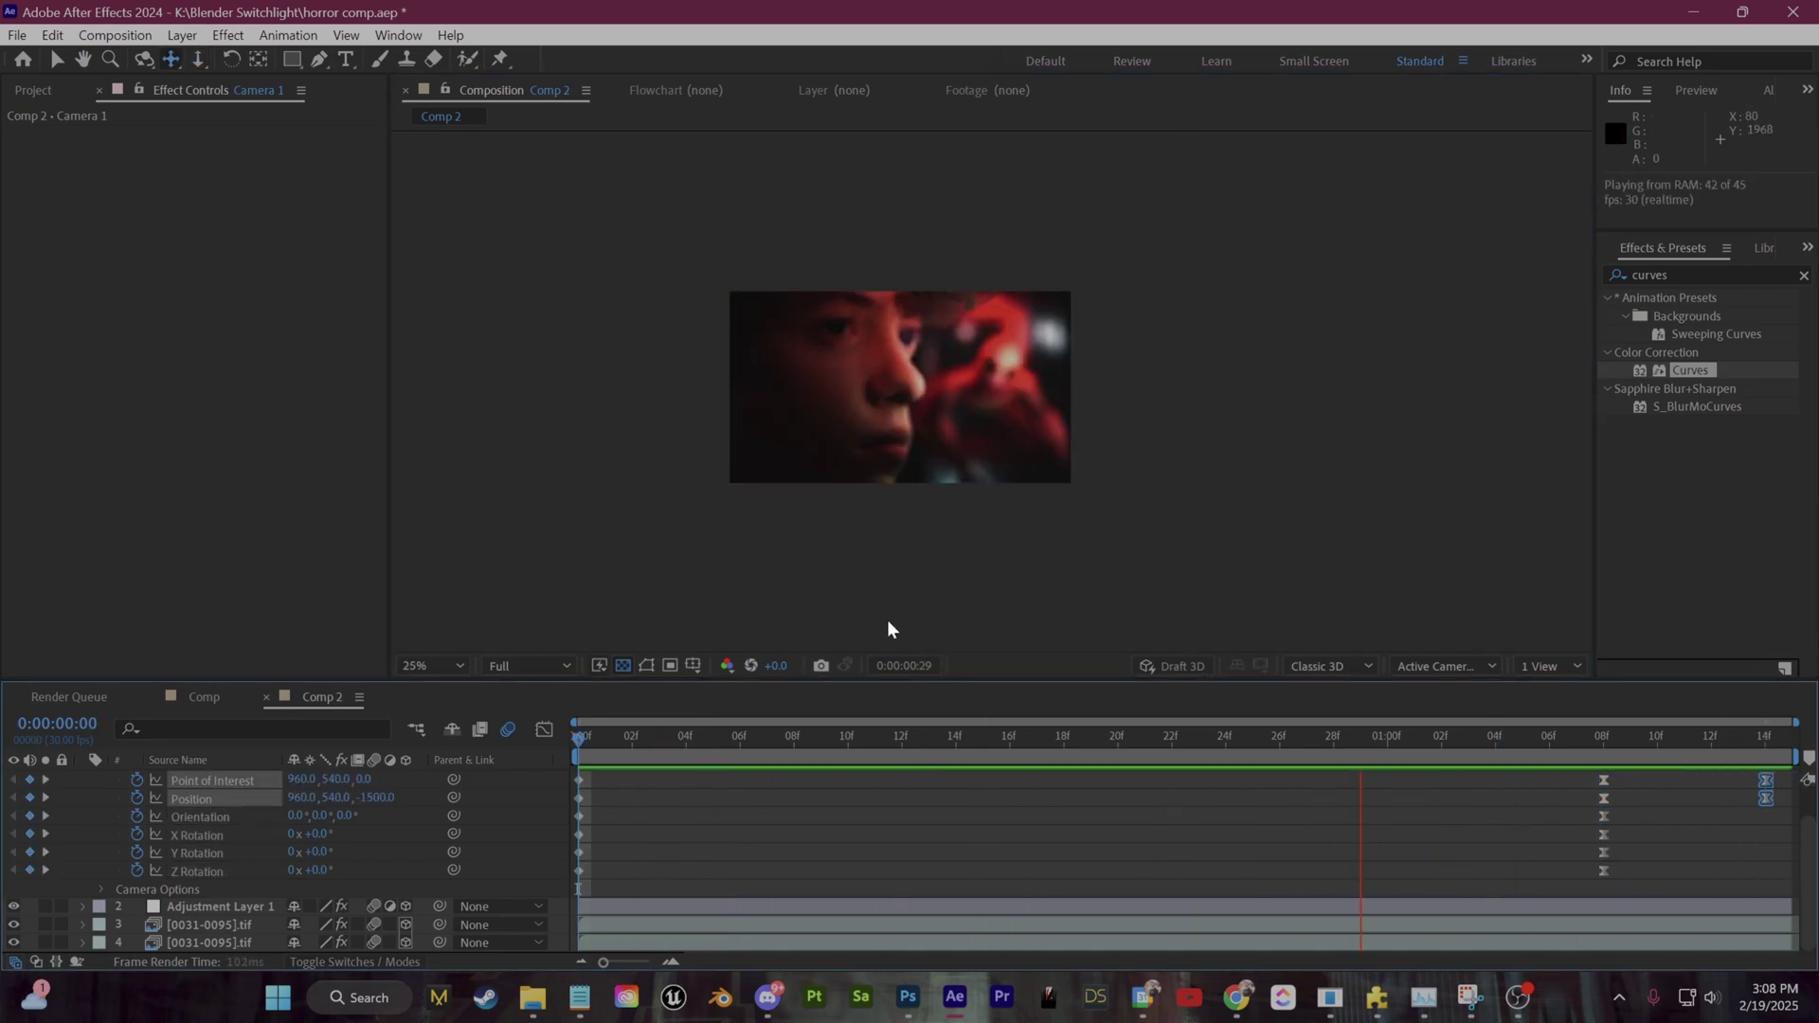
Step: Move the last Position and Point of Interest keys to 1:12 and preview the camera move from the start
{"action": "left_click", "coordinate": [1710, 737]}
{"action": "left_click", "coordinate": [579, 737]}
{"action": "key", "text": "space"}
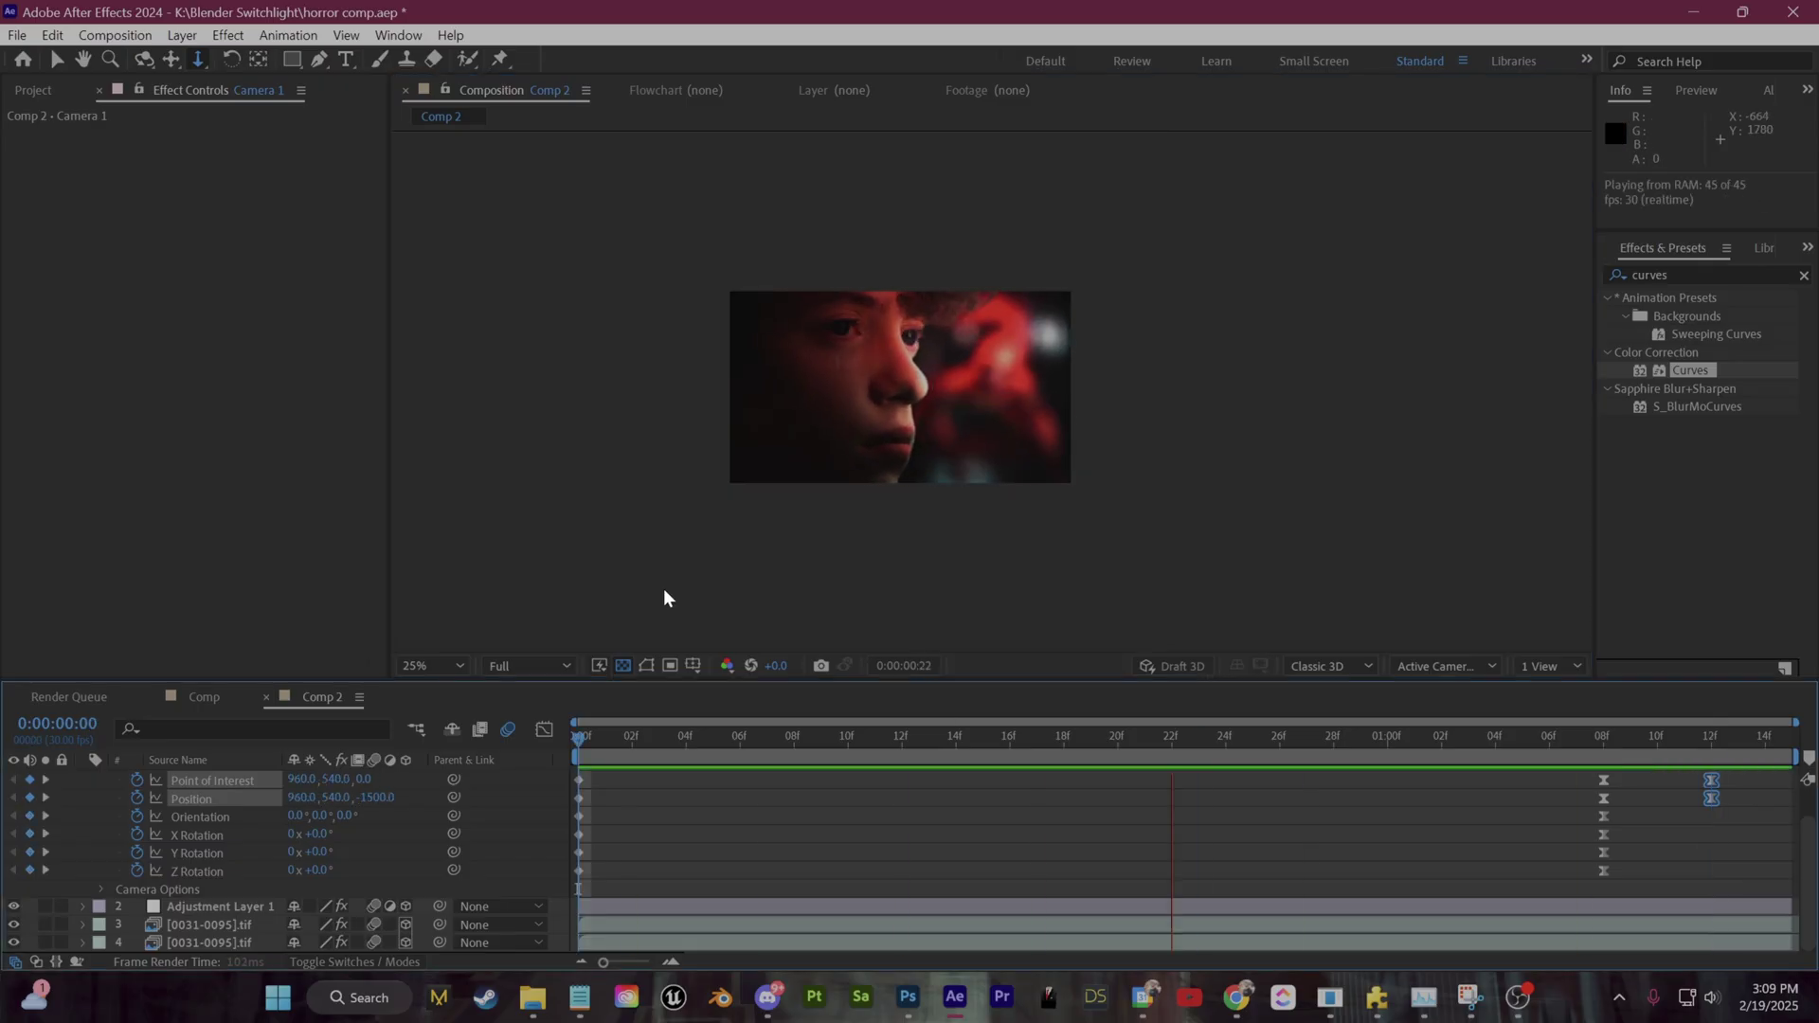
Step: Move the camera keyframes at 1:08 to 1:06 and preview the timing
{"action": "left_click_drag", "start_coordinate": [1643, 773], "coordinate": [1575, 883]}
{"action": "left_click_drag", "start_coordinate": [1603, 817], "coordinate": [1549, 817]}
{"action": "left_click", "coordinate": [1607, 737]}
{"action": "left_click", "coordinate": [1172, 737]}
{"action": "key", "text": "space"}
{"action": "scroll", "coordinate": [992, 564], "scroll_direction": "up", "scroll_amount": 1}
{"action": "scroll", "coordinate": [958, 540], "scroll_direction": "down", "scroll_amount": 1}
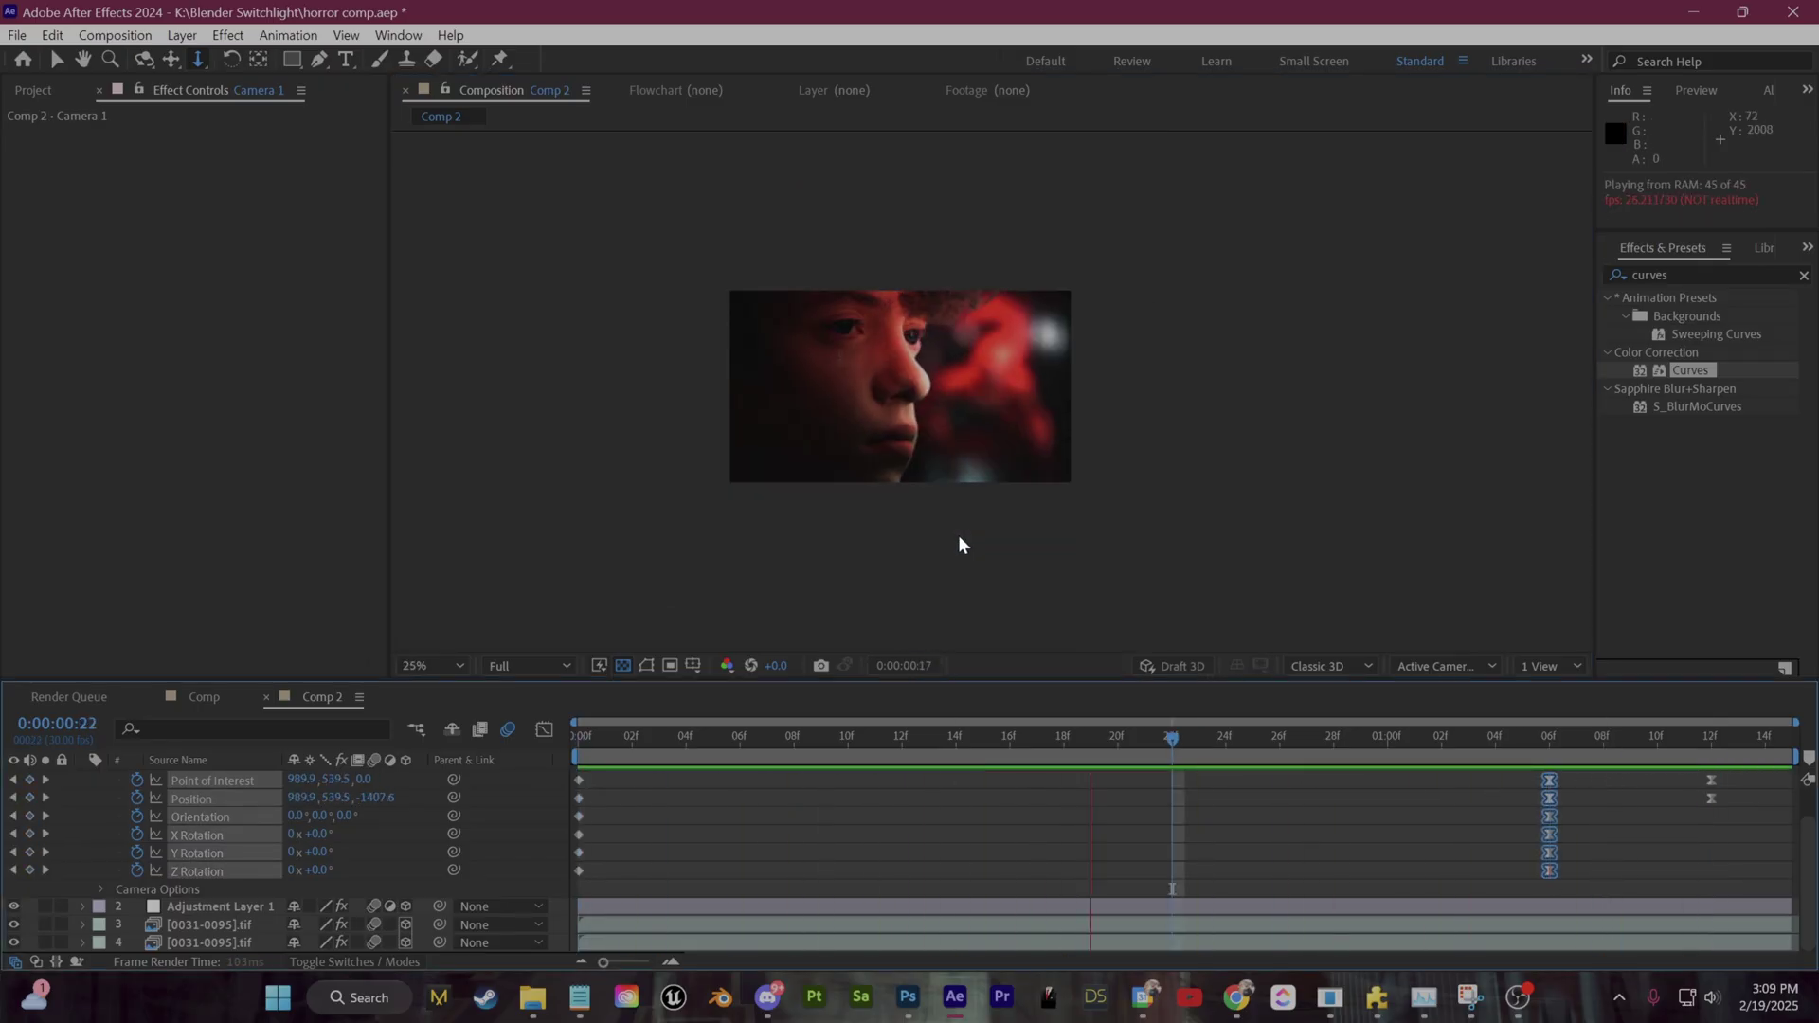
Step: Remove the camera's last Position and Point of Interest keys at 1:12 and preview the shot from the start
{"action": "left_click_drag", "start_coordinate": [682, 737], "coordinate": [508, 744]}
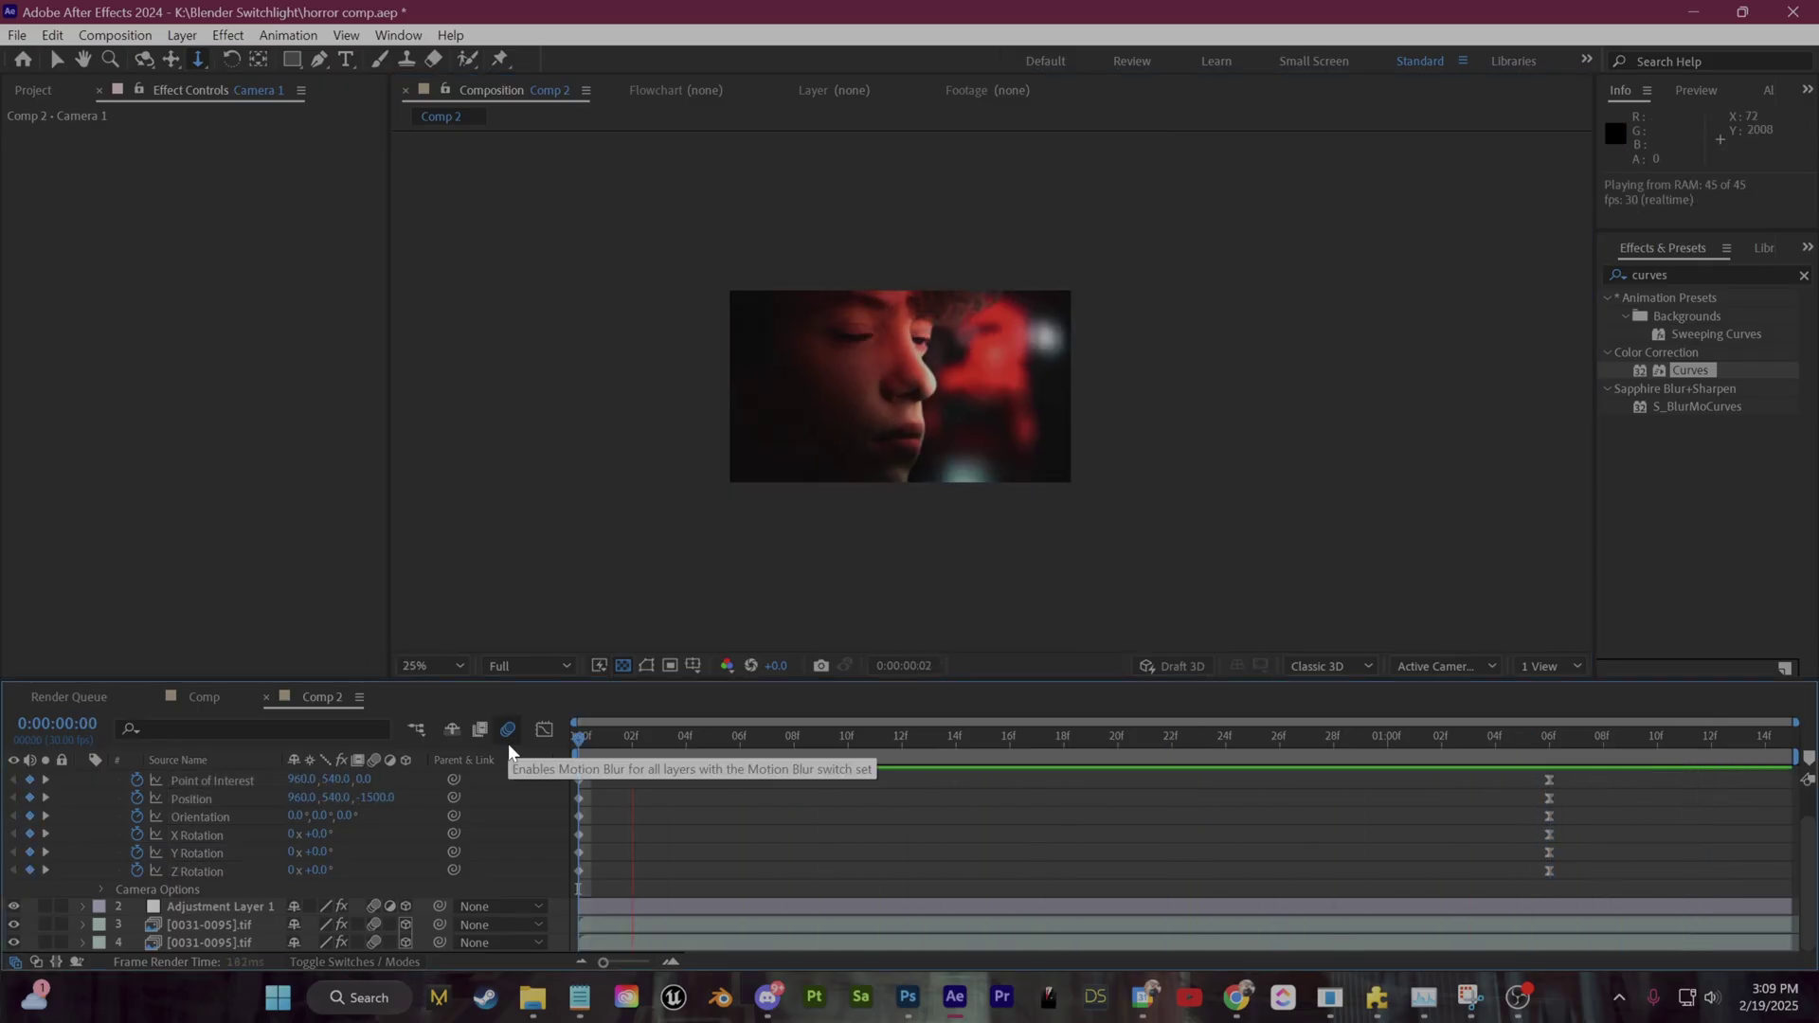
{"action": "key", "text": "space"}
{"action": "scroll", "coordinate": [845, 557], "scroll_direction": "up", "scroll_amount": 1}
{"action": "scroll", "coordinate": [845, 557], "scroll_direction": "down", "scroll_amount": 1}
{"action": "scroll", "coordinate": [845, 557], "scroll_direction": "up", "scroll_amount": 1}
{"action": "left_click_drag", "start_coordinate": [1660, 738], "coordinate": [451, 759]}
{"action": "key", "text": "space"}
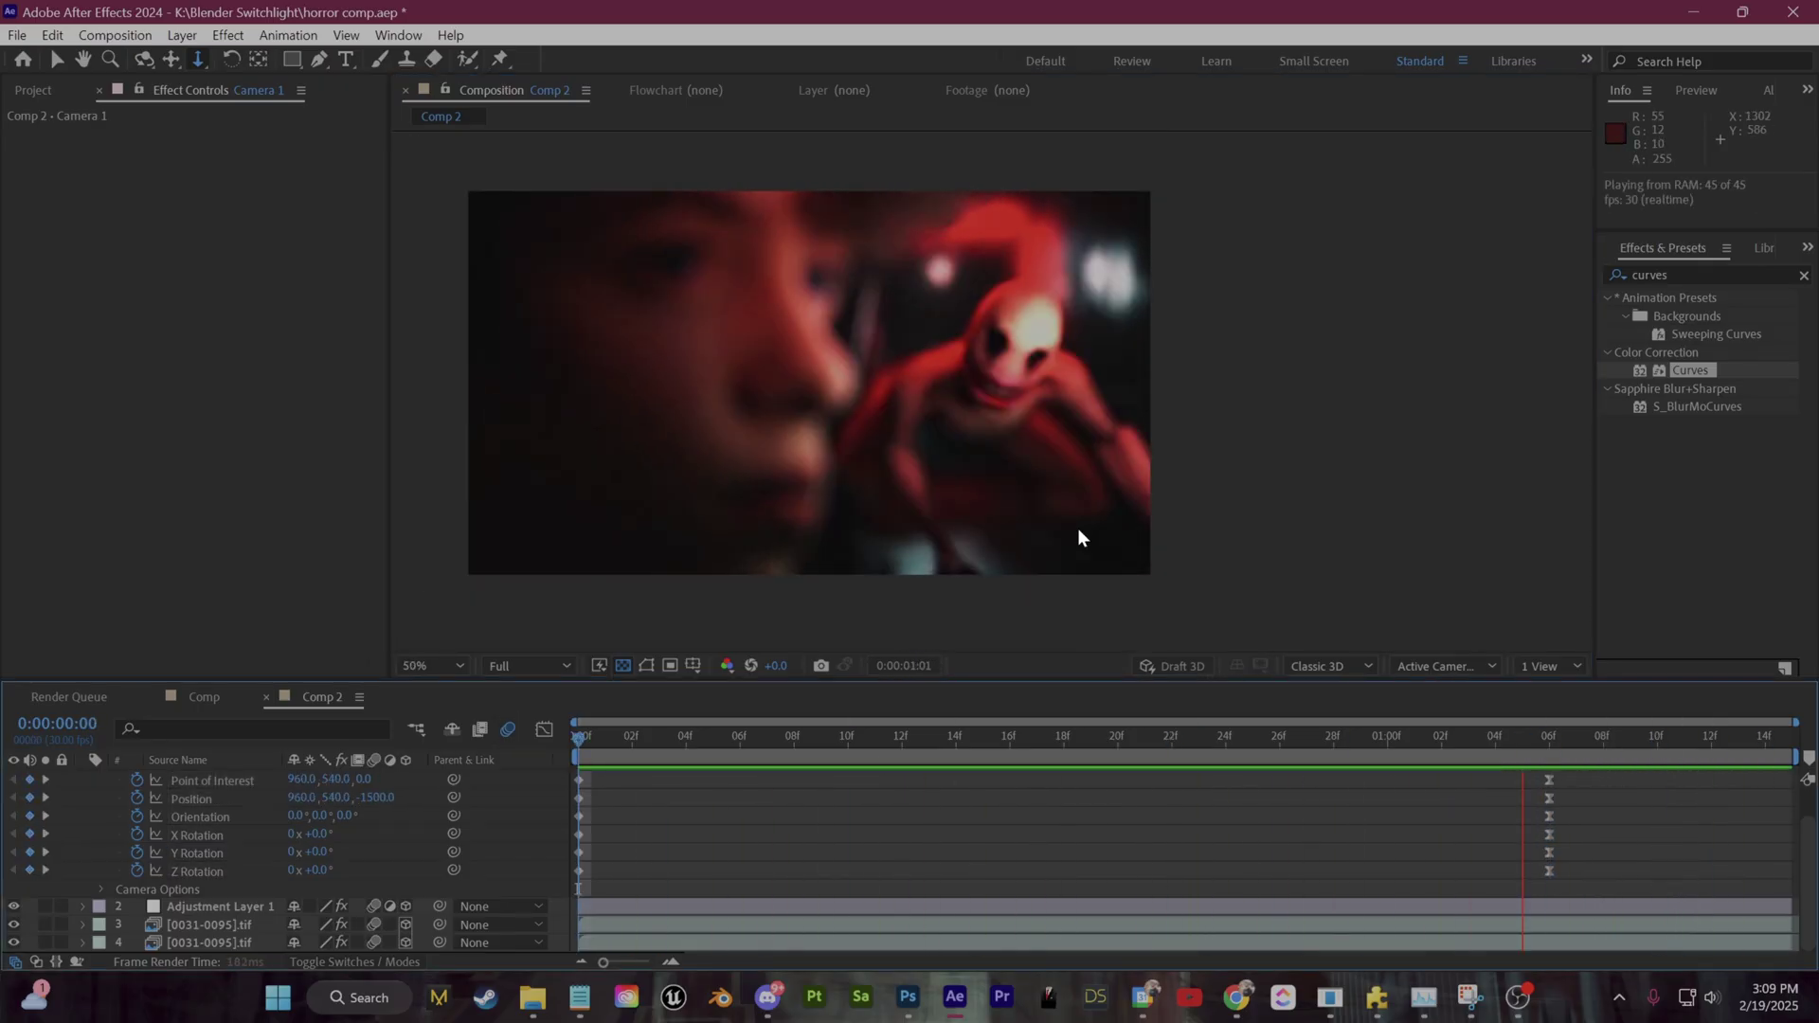
{"action": "scroll", "coordinate": [1080, 536], "scroll_direction": "down", "scroll_amount": 1}
Step: Try dollying the camera closer to the monster at 1:14, preview the added move and undo it
{"action": "left_click_drag", "start_coordinate": [633, 738], "coordinate": [1703, 794]}
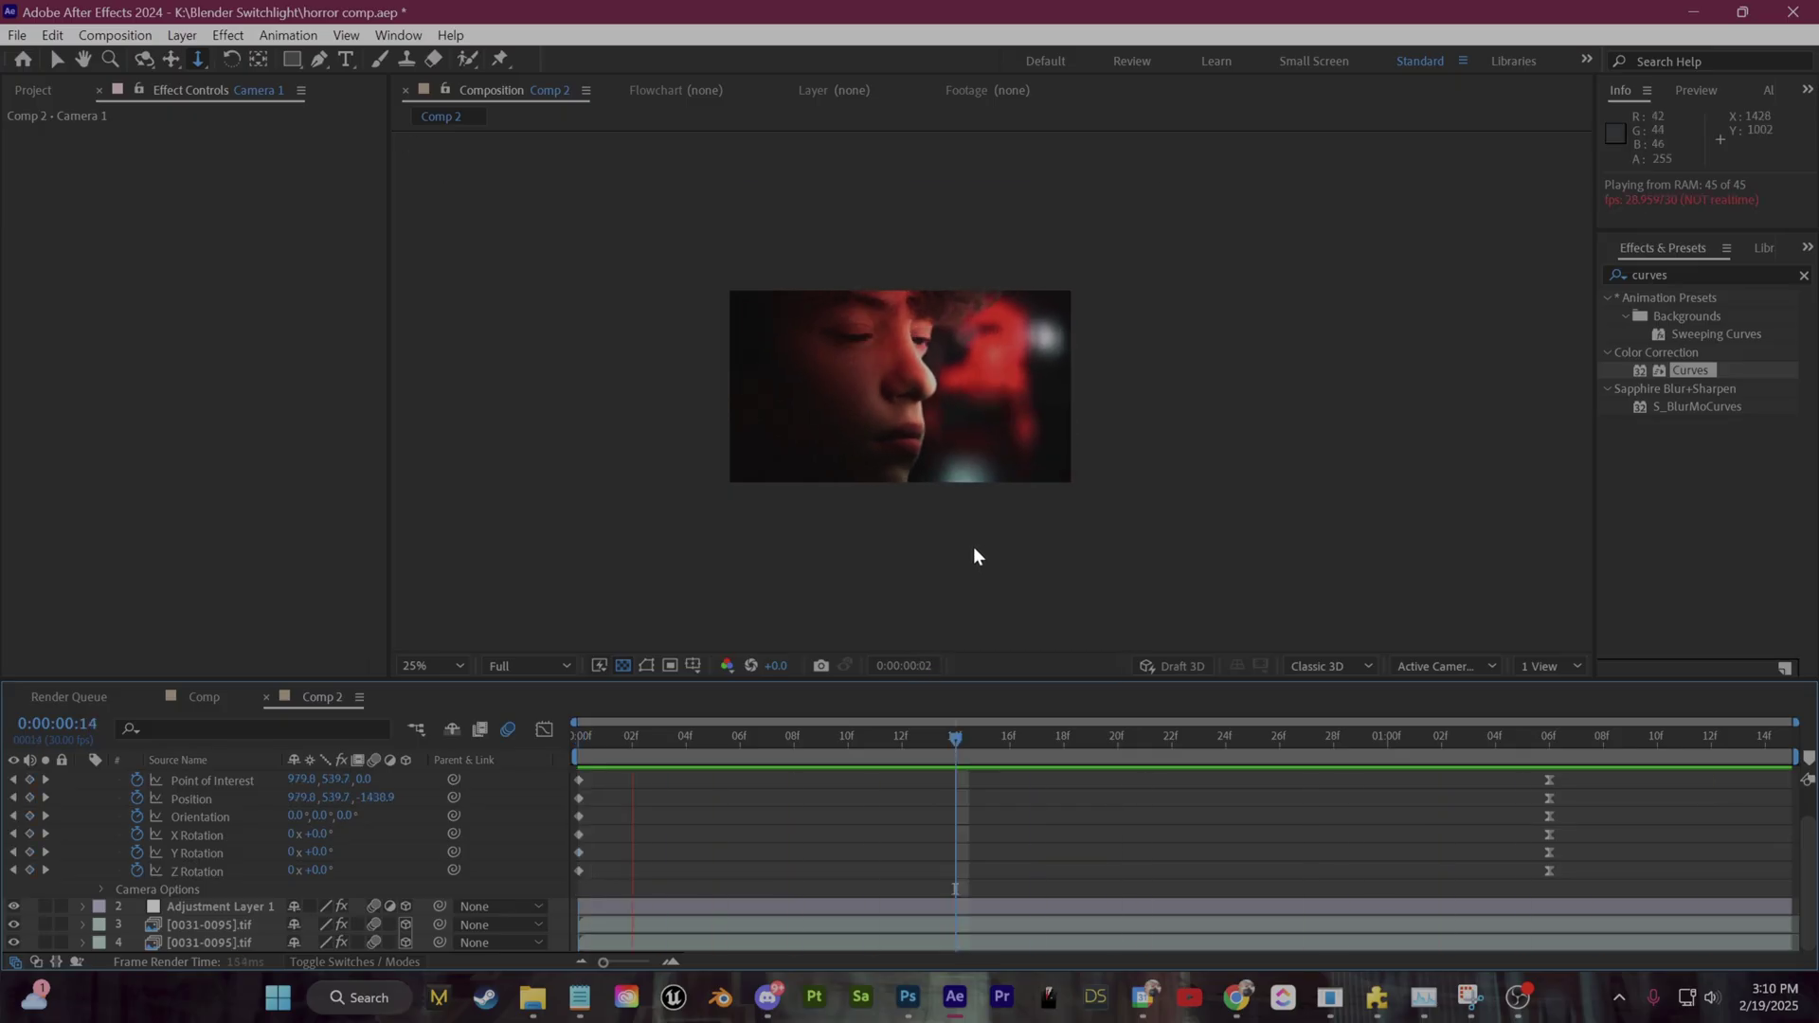
{"action": "scroll", "coordinate": [1000, 507], "scroll_direction": "down", "scroll_amount": 1}
{"action": "scroll", "coordinate": [1013, 549], "scroll_direction": "up", "scroll_amount": 1}
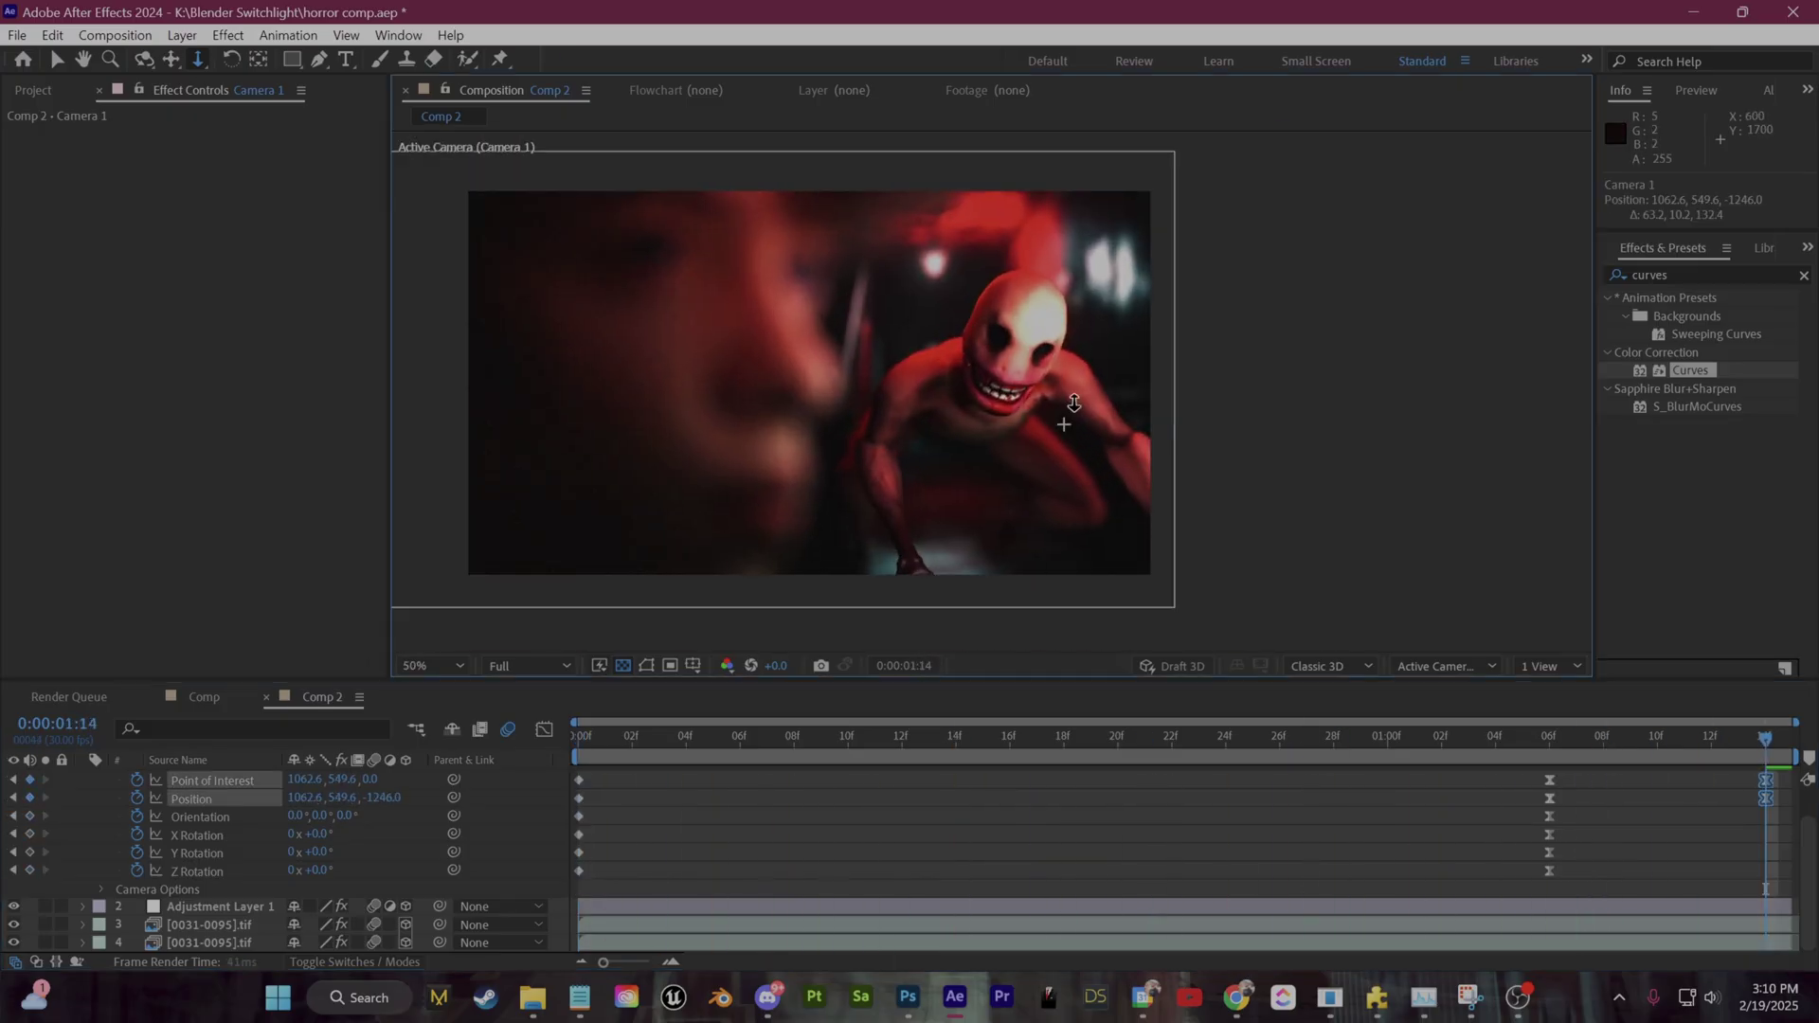
{"action": "left_click_drag", "start_coordinate": [1068, 414], "coordinate": [1094, 450]}
{"action": "left_click_drag", "start_coordinate": [1749, 737], "coordinate": [574, 773]}
{"action": "key", "text": "space"}
{"action": "key", "text": "ctrl+z"}
{"action": "scroll", "coordinate": [938, 475], "scroll_direction": "down", "scroll_amount": 2}
{"action": "key", "text": "space"}
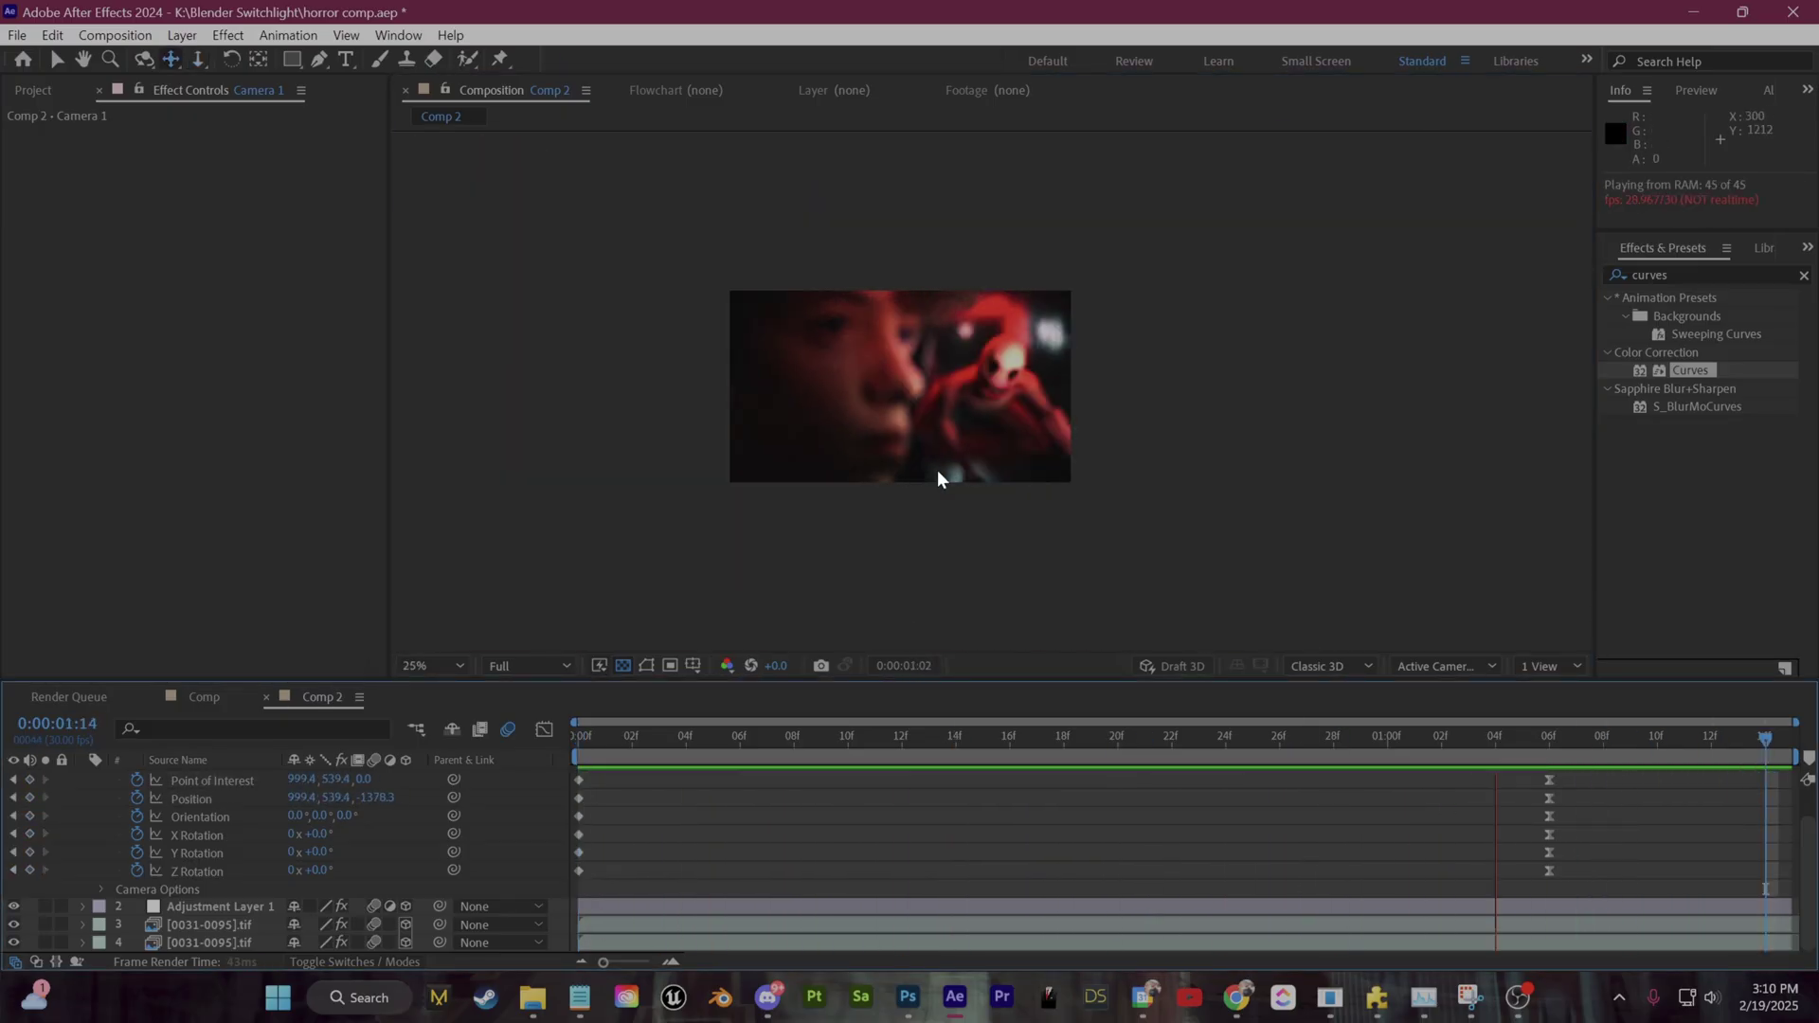
Step: Preview Comp 2 repeatedly at different magnifications to check the camera push-in and the focus shift to the monster
{"action": "scroll", "coordinate": [950, 493], "scroll_direction": "up", "scroll_amount": 2}
{"action": "left_click_drag", "start_coordinate": [1765, 737], "coordinate": [1453, 754]}
{"action": "scroll", "coordinate": [1112, 522], "scroll_direction": "up", "scroll_amount": 2}
{"action": "scroll", "coordinate": [1112, 521], "scroll_direction": "down", "scroll_amount": 2}
{"action": "key", "text": "v"}
{"action": "key", "text": "space"}
{"action": "scroll", "coordinate": [1061, 512], "scroll_direction": "down", "scroll_amount": 1}
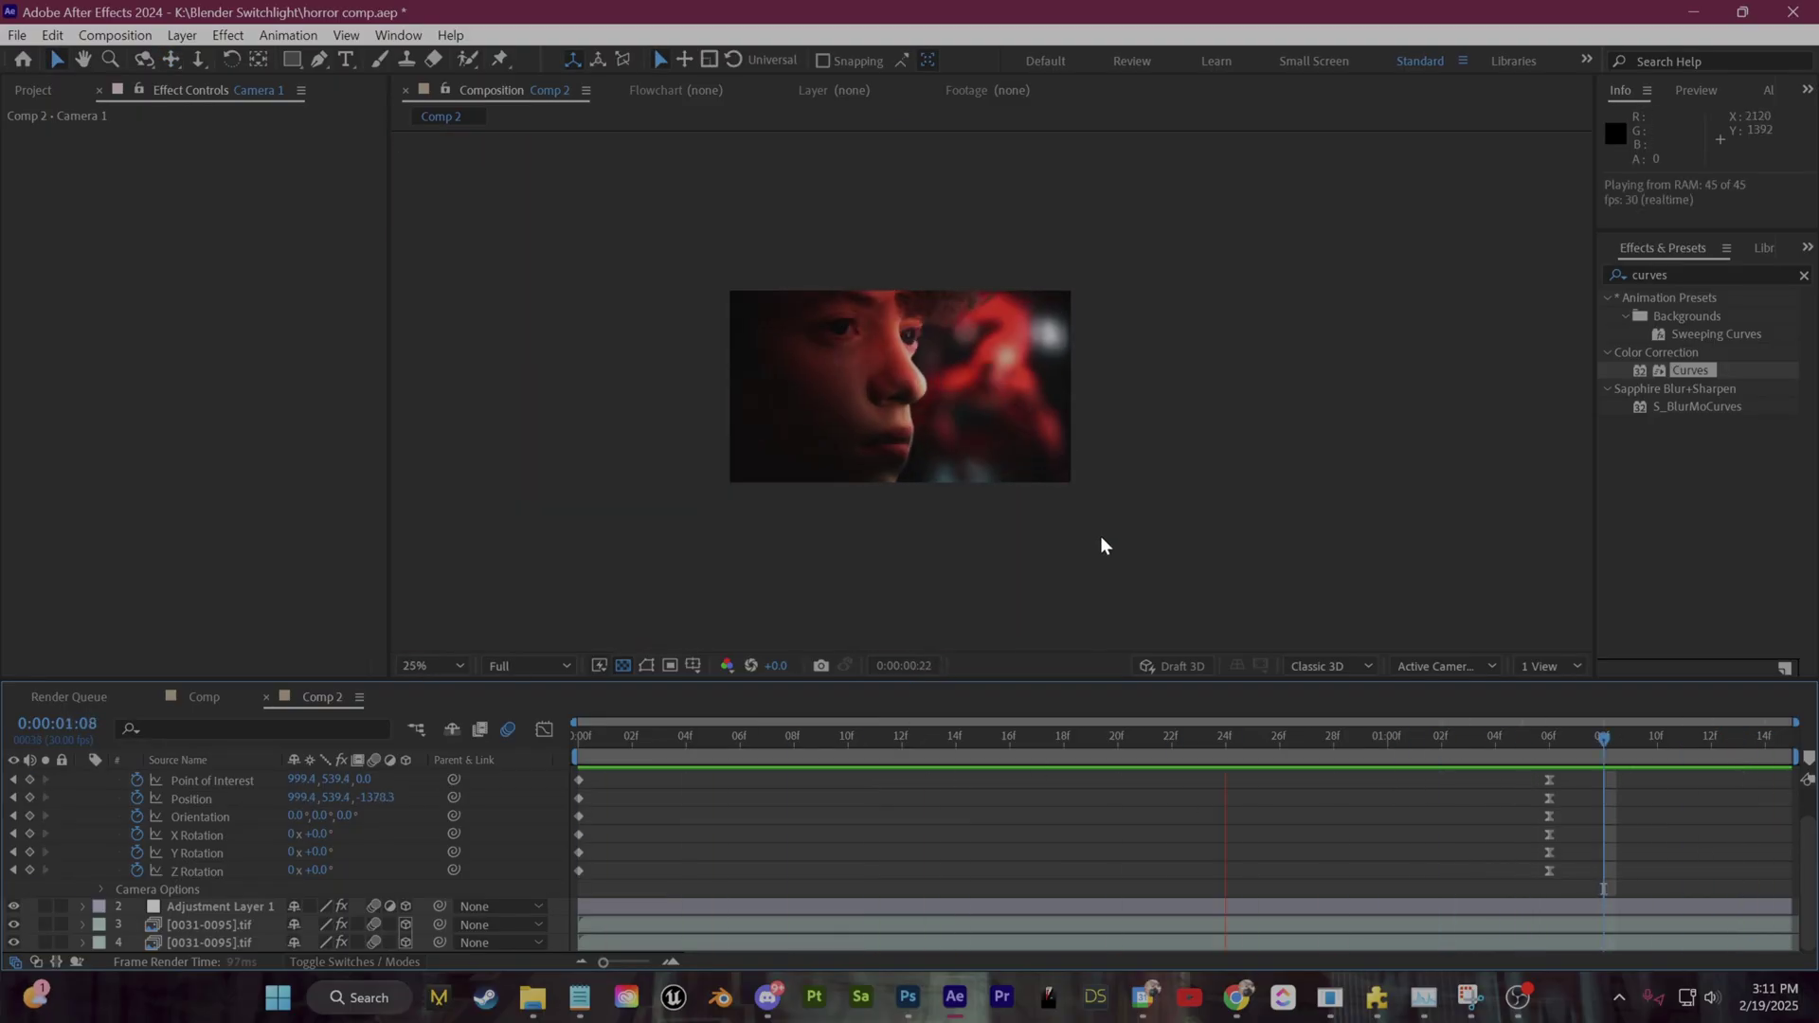
{"action": "scroll", "coordinate": [1105, 593], "scroll_direction": "up", "scroll_amount": 1}
{"action": "key", "text": "Home"}
{"action": "key", "text": "space"}
{"action": "left_click_drag", "start_coordinate": [1021, 526], "coordinate": [1123, 510]}
{"action": "scroll", "coordinate": [941, 475], "scroll_direction": "down", "scroll_amount": 1}
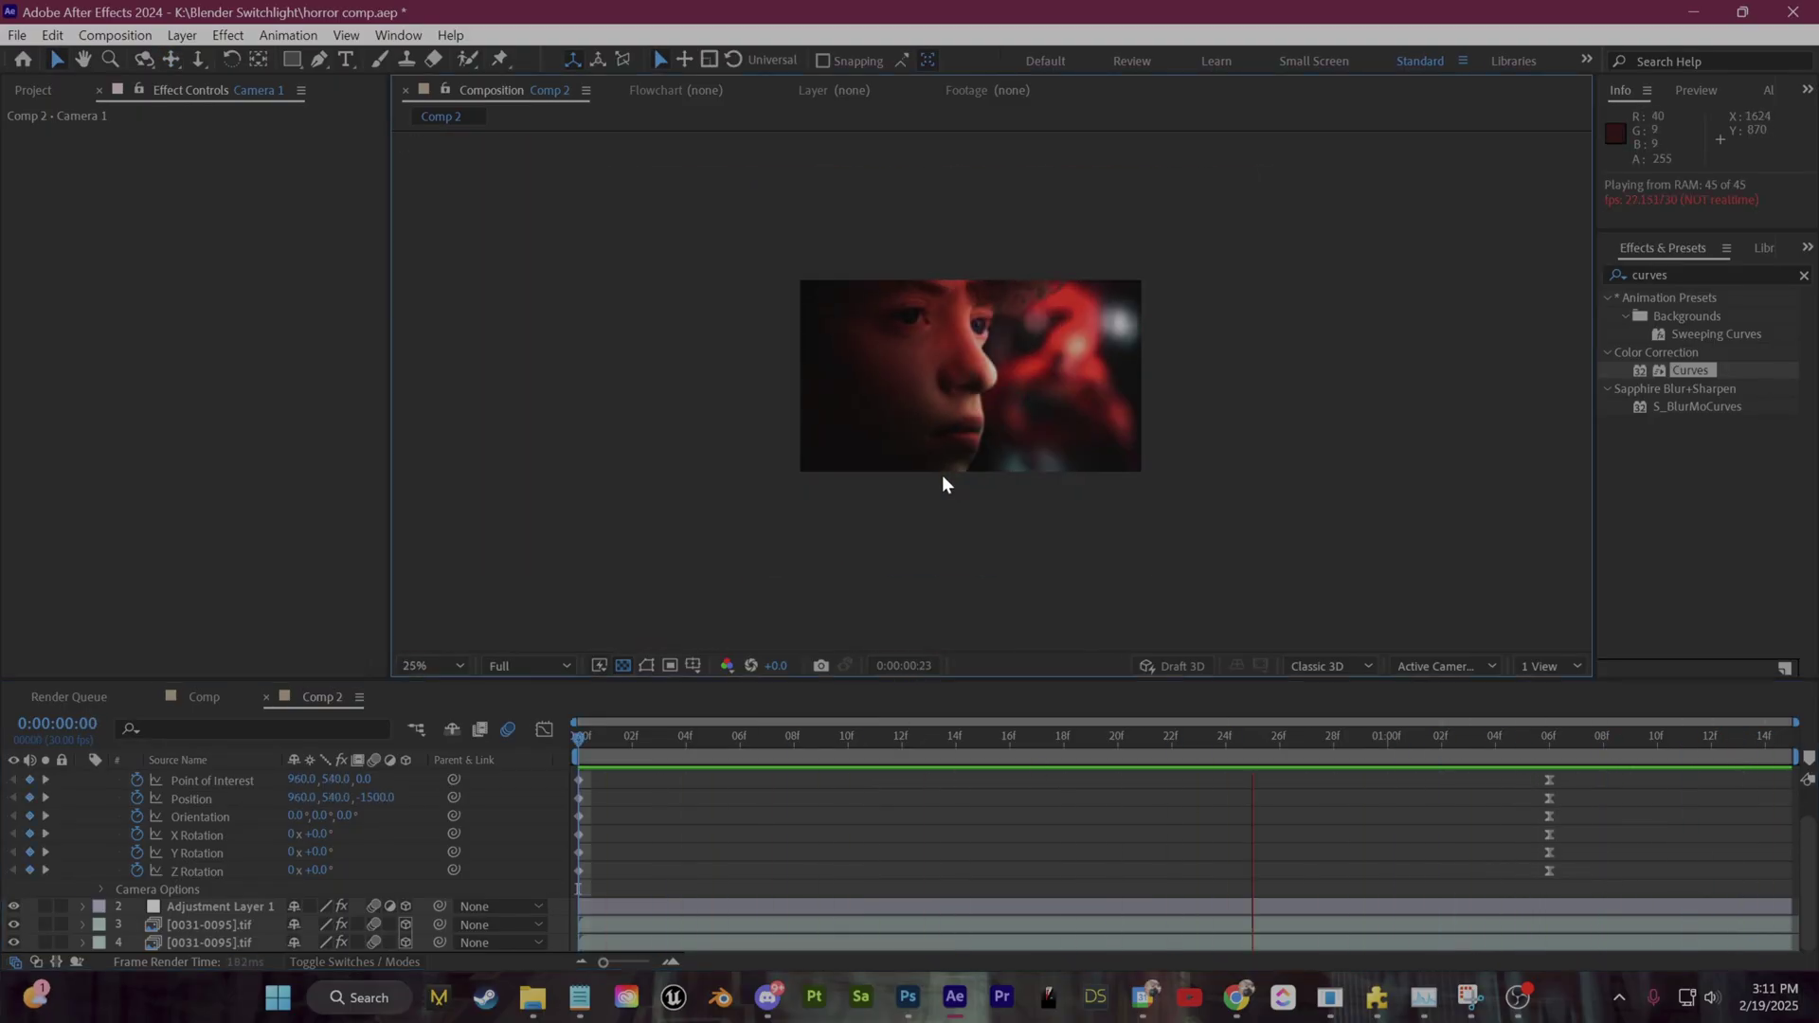
{"action": "key", "text": "space"}
{"action": "scroll", "coordinate": [942, 493], "scroll_direction": "up", "scroll_amount": 1}
{"action": "left_click_drag", "start_coordinate": [942, 532], "coordinate": [1040, 536]}
{"action": "key", "text": "Home"}
{"action": "key", "text": "space"}
{"action": "scroll", "coordinate": [1096, 581], "scroll_direction": "down", "scroll_amount": 1}
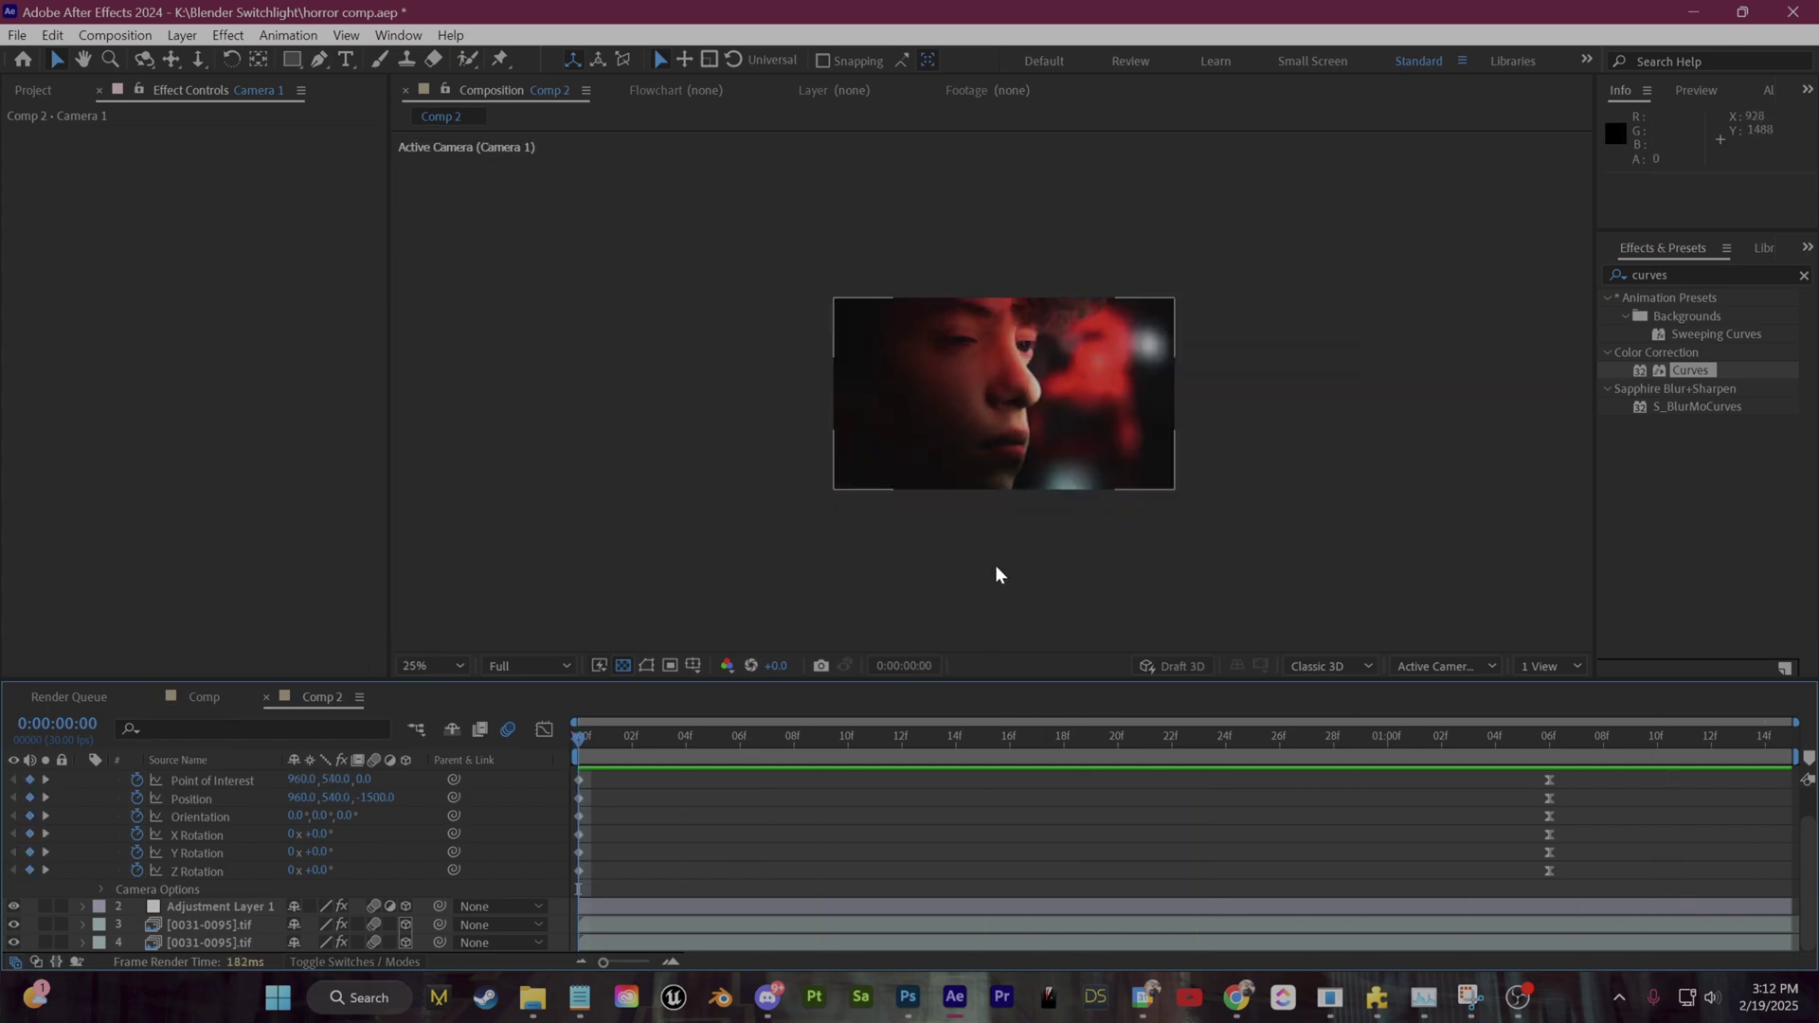
Step: Apply Camera Lens Blur to the upper [0031-0095].tif layer and set its Blur Radius to 1.5
{"action": "scroll", "coordinate": [1182, 418], "scroll_direction": "up", "scroll_amount": 2}
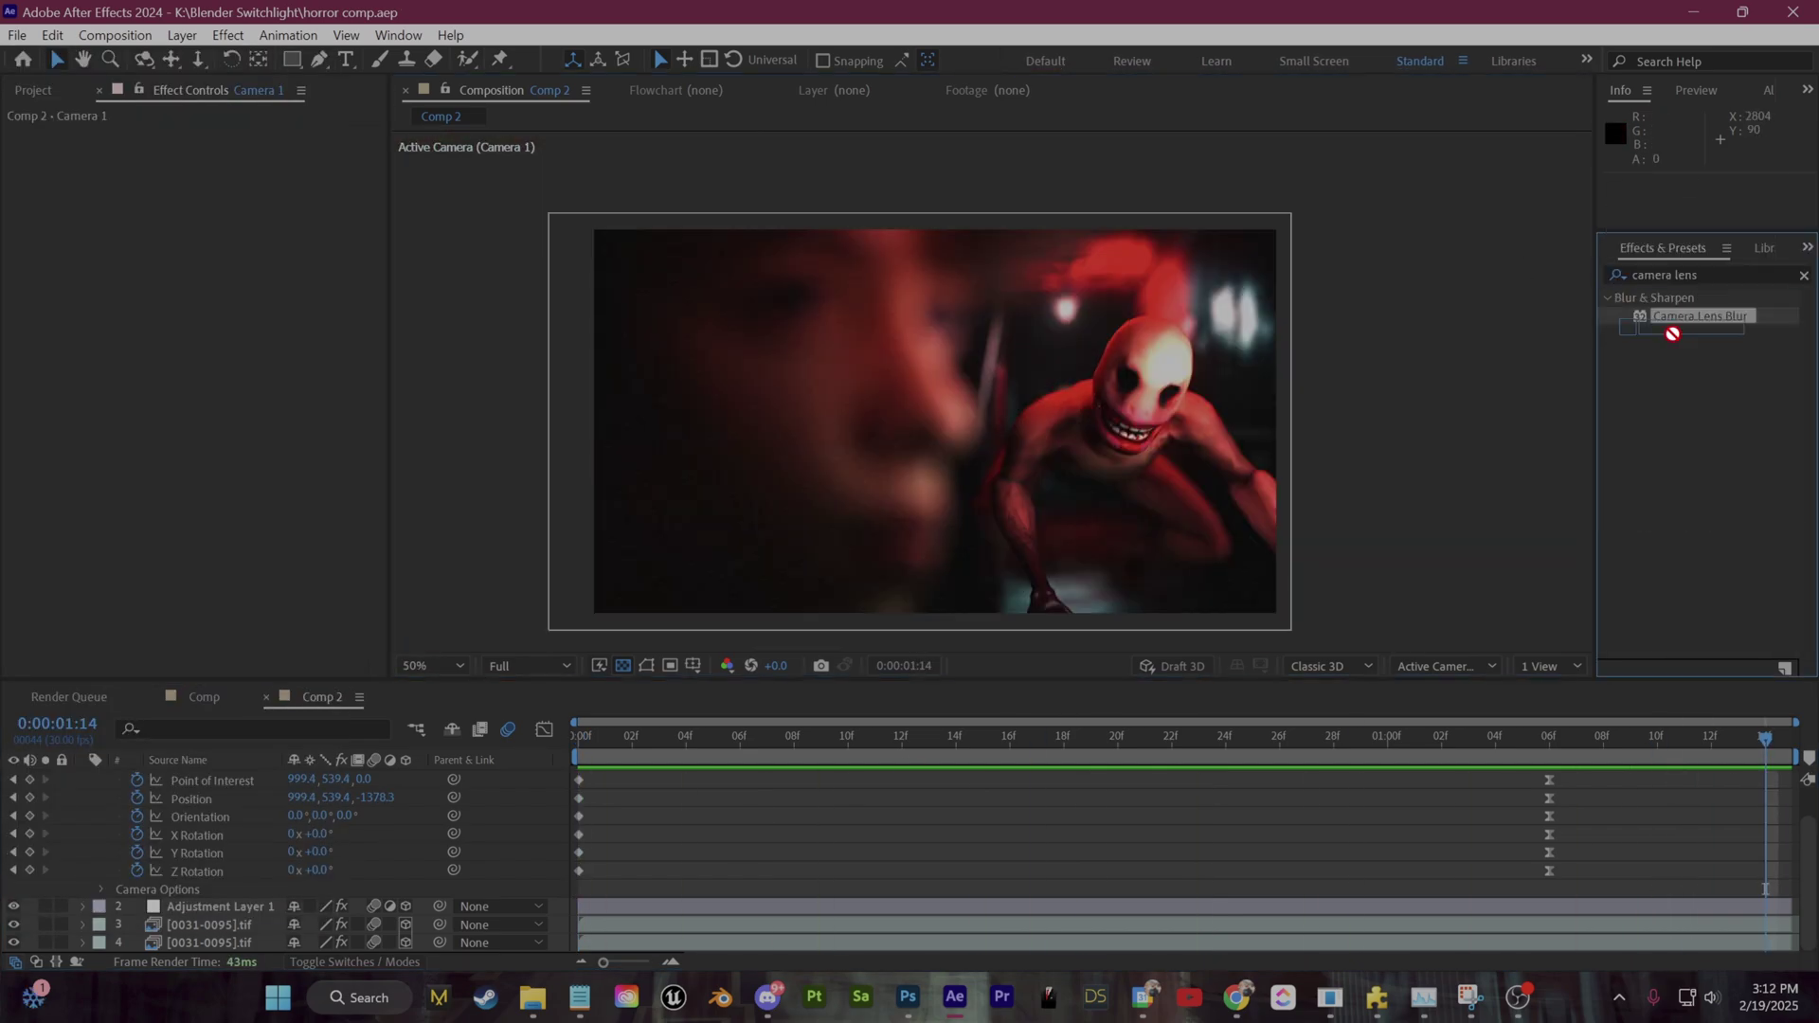
{"action": "left_click_drag", "start_coordinate": [1700, 316], "coordinate": [919, 418]}
{"action": "left_click_drag", "start_coordinate": [219, 341], "coordinate": [231, 341]}
{"action": "left_click", "coordinate": [29, 343]}
{"action": "scroll", "coordinate": [990, 388], "scroll_direction": "up", "scroll_amount": 1}
{"action": "left_click_drag", "start_coordinate": [95, 371], "coordinate": [64, 377]}
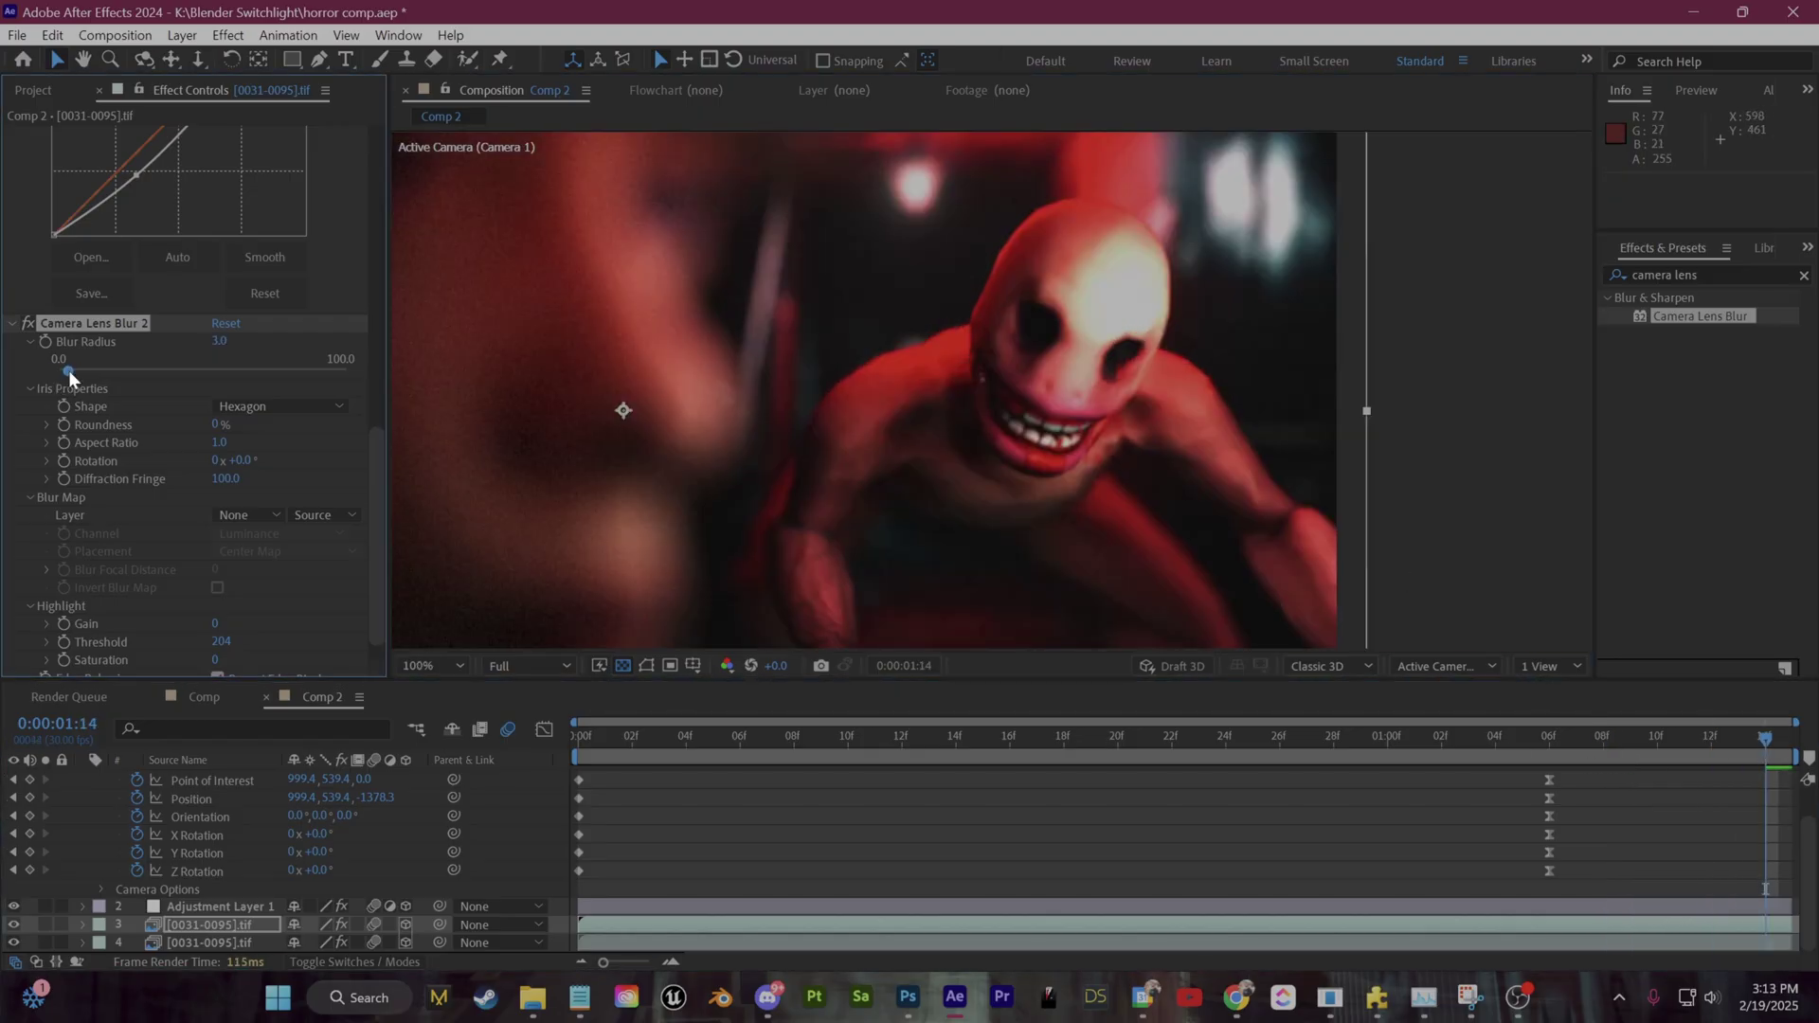
Step: Compare the monster with the added lens blur off and on, and play the composite to review it
{"action": "left_click", "coordinate": [28, 325]}
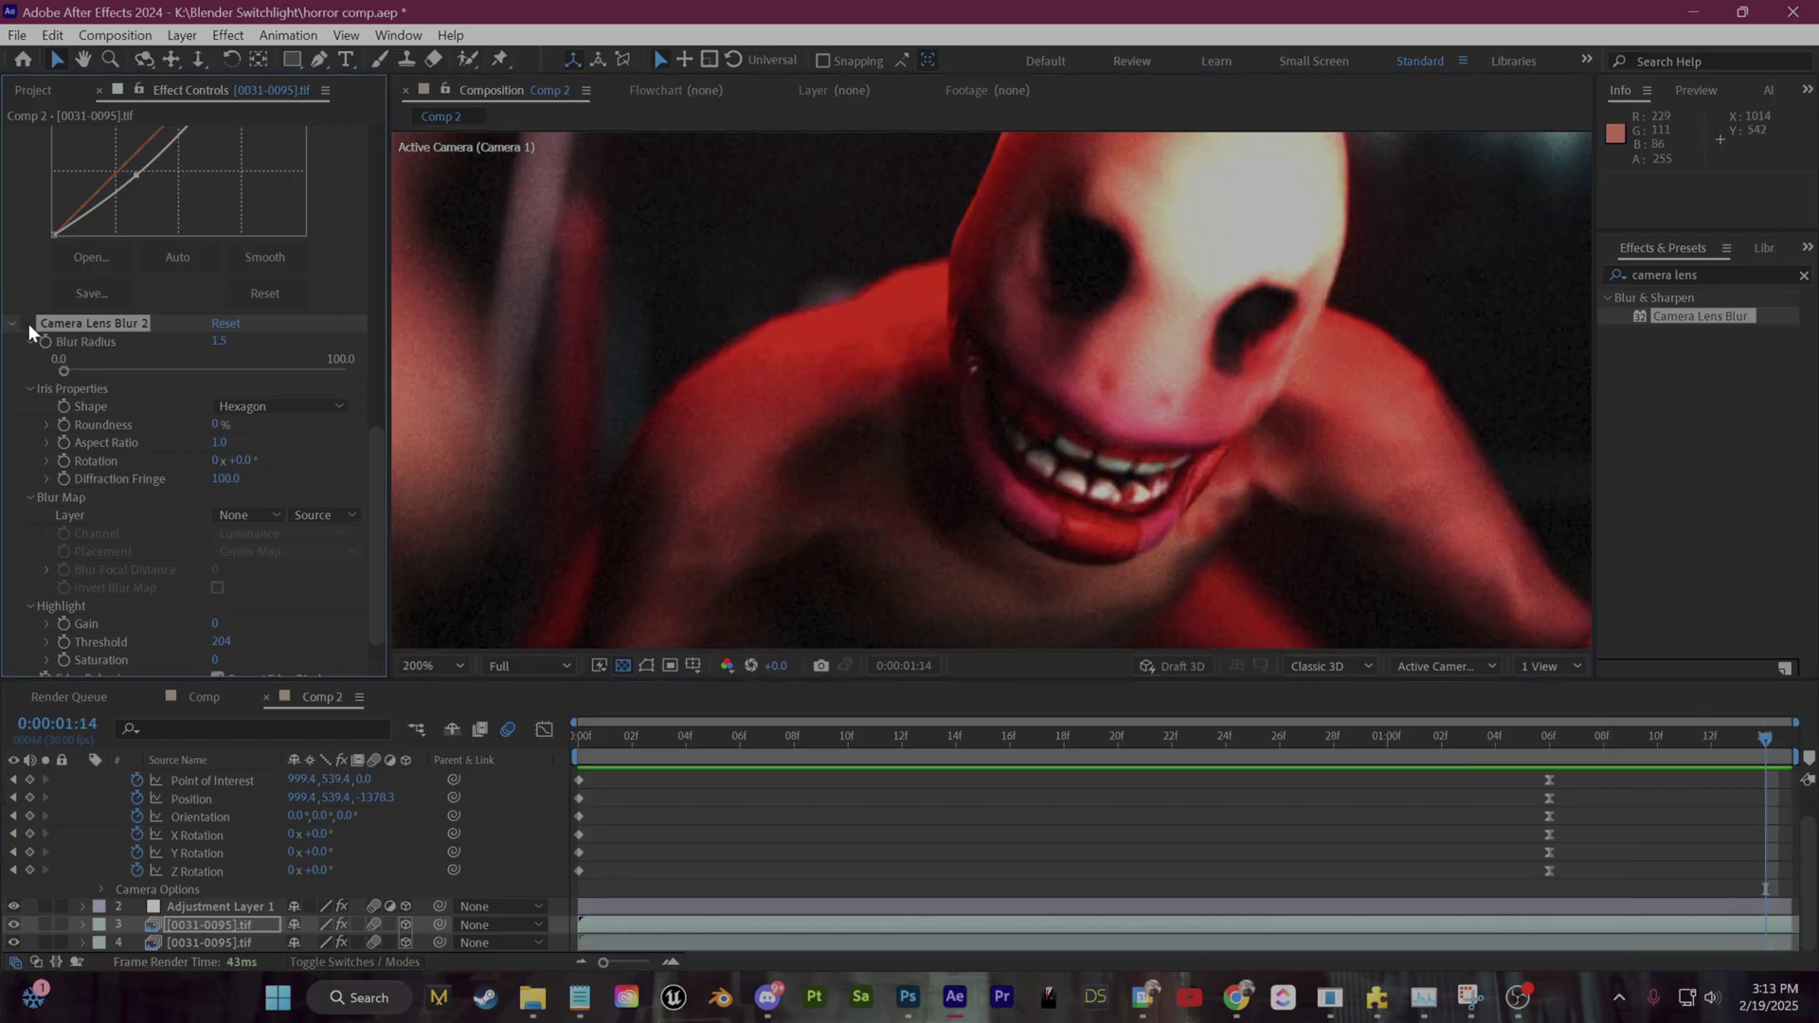
{"action": "left_click", "coordinate": [29, 324]}
{"action": "scroll", "coordinate": [987, 520], "scroll_direction": "down", "scroll_amount": 2}
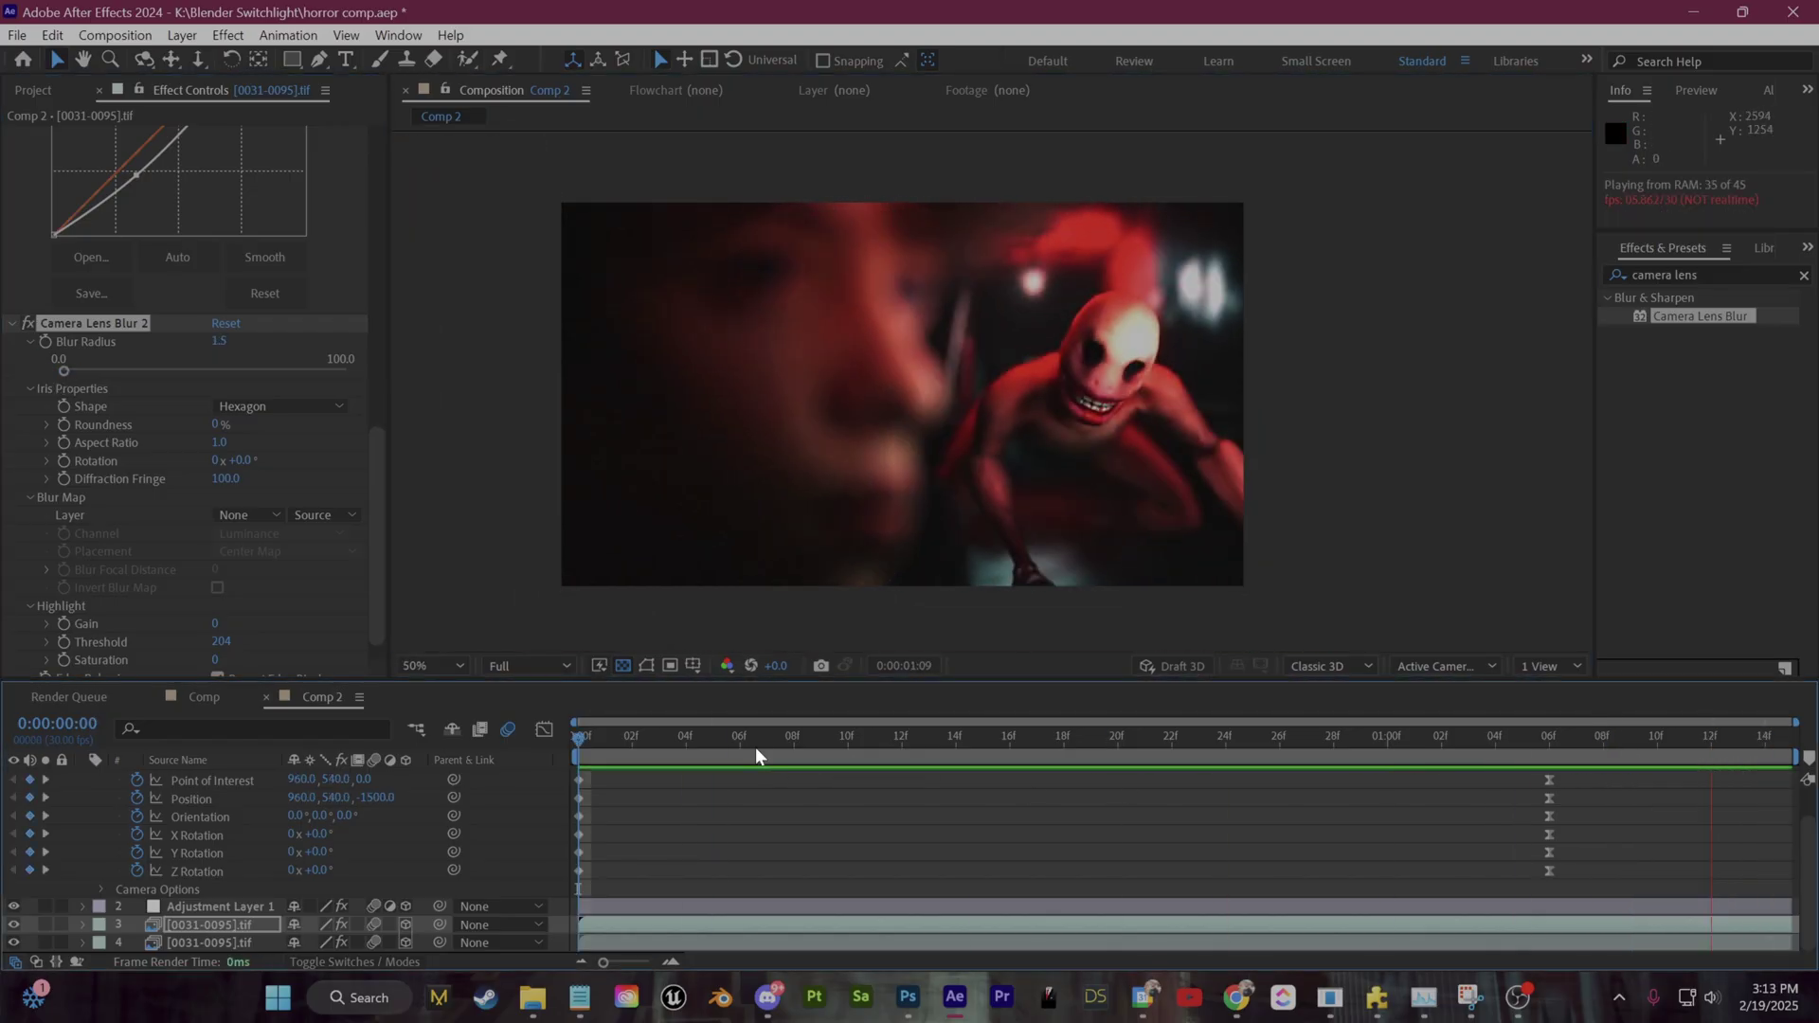
{"action": "key", "text": "space"}
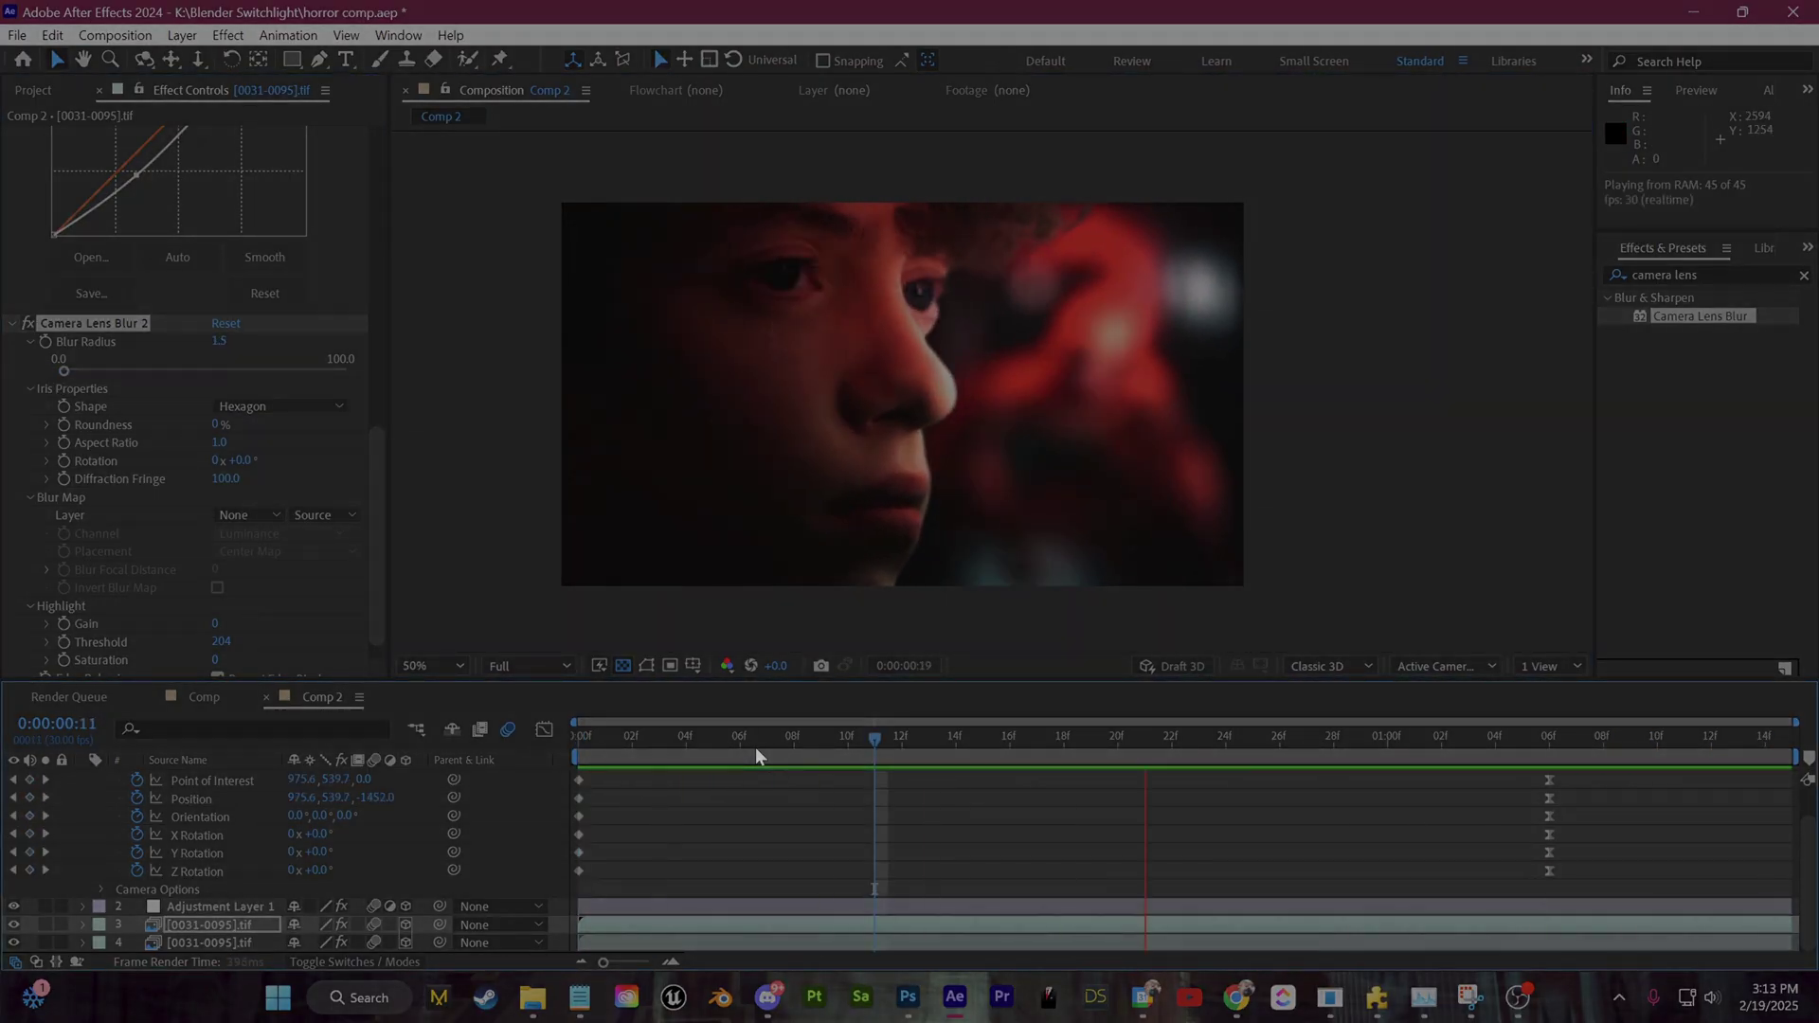
{"action": "key", "text": "space"}
{"action": "scroll", "coordinate": [1192, 532], "scroll_direction": "up", "scroll_amount": 1}
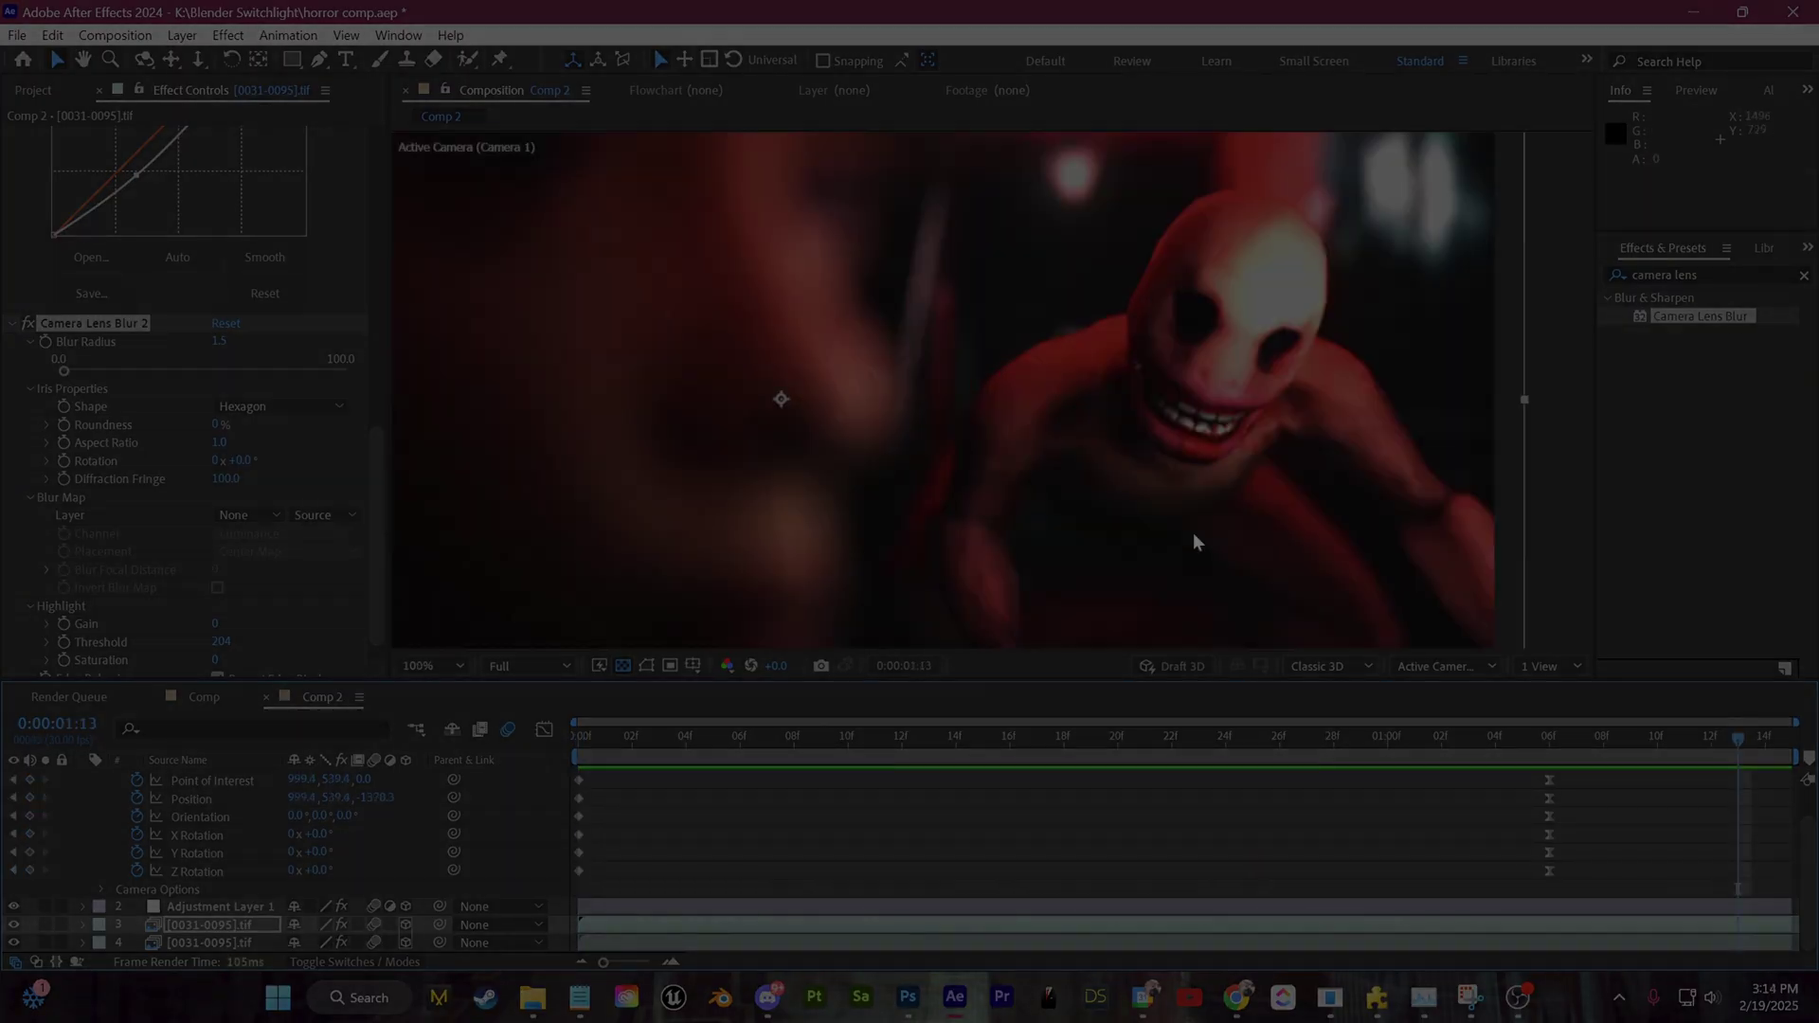
{"action": "scroll", "coordinate": [1185, 545], "scroll_direction": "down", "scroll_amount": 3}
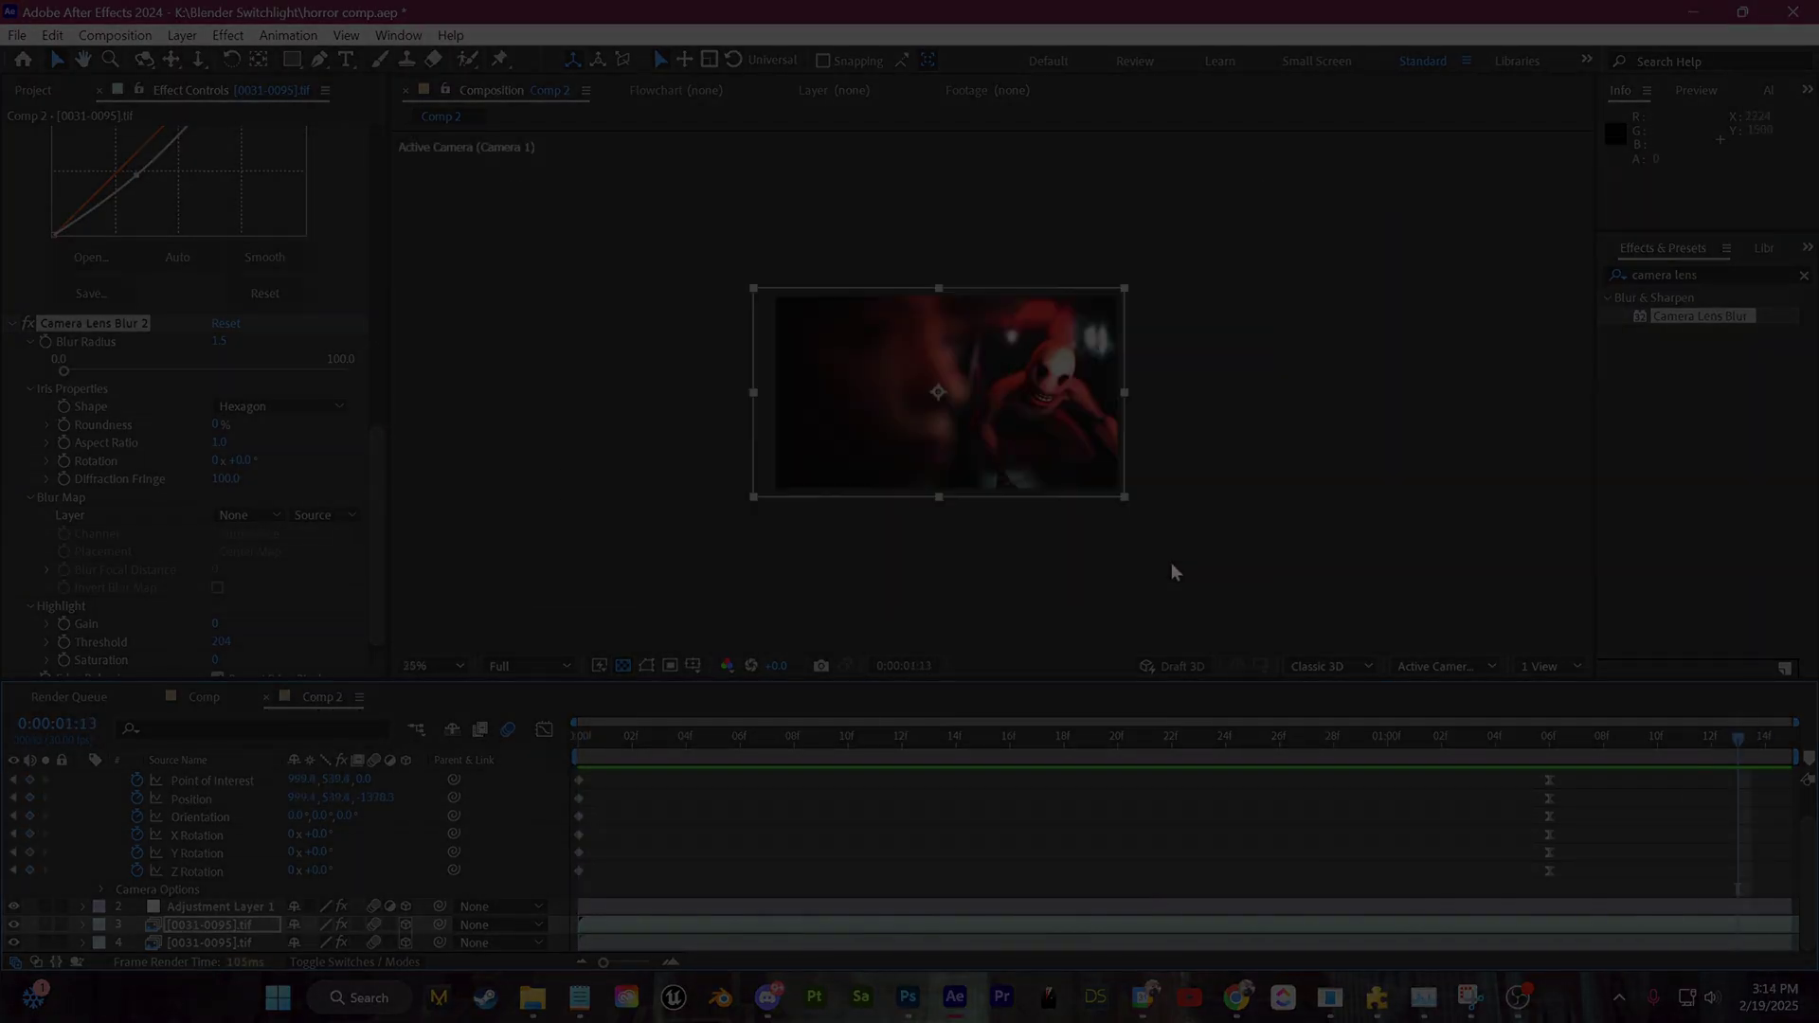